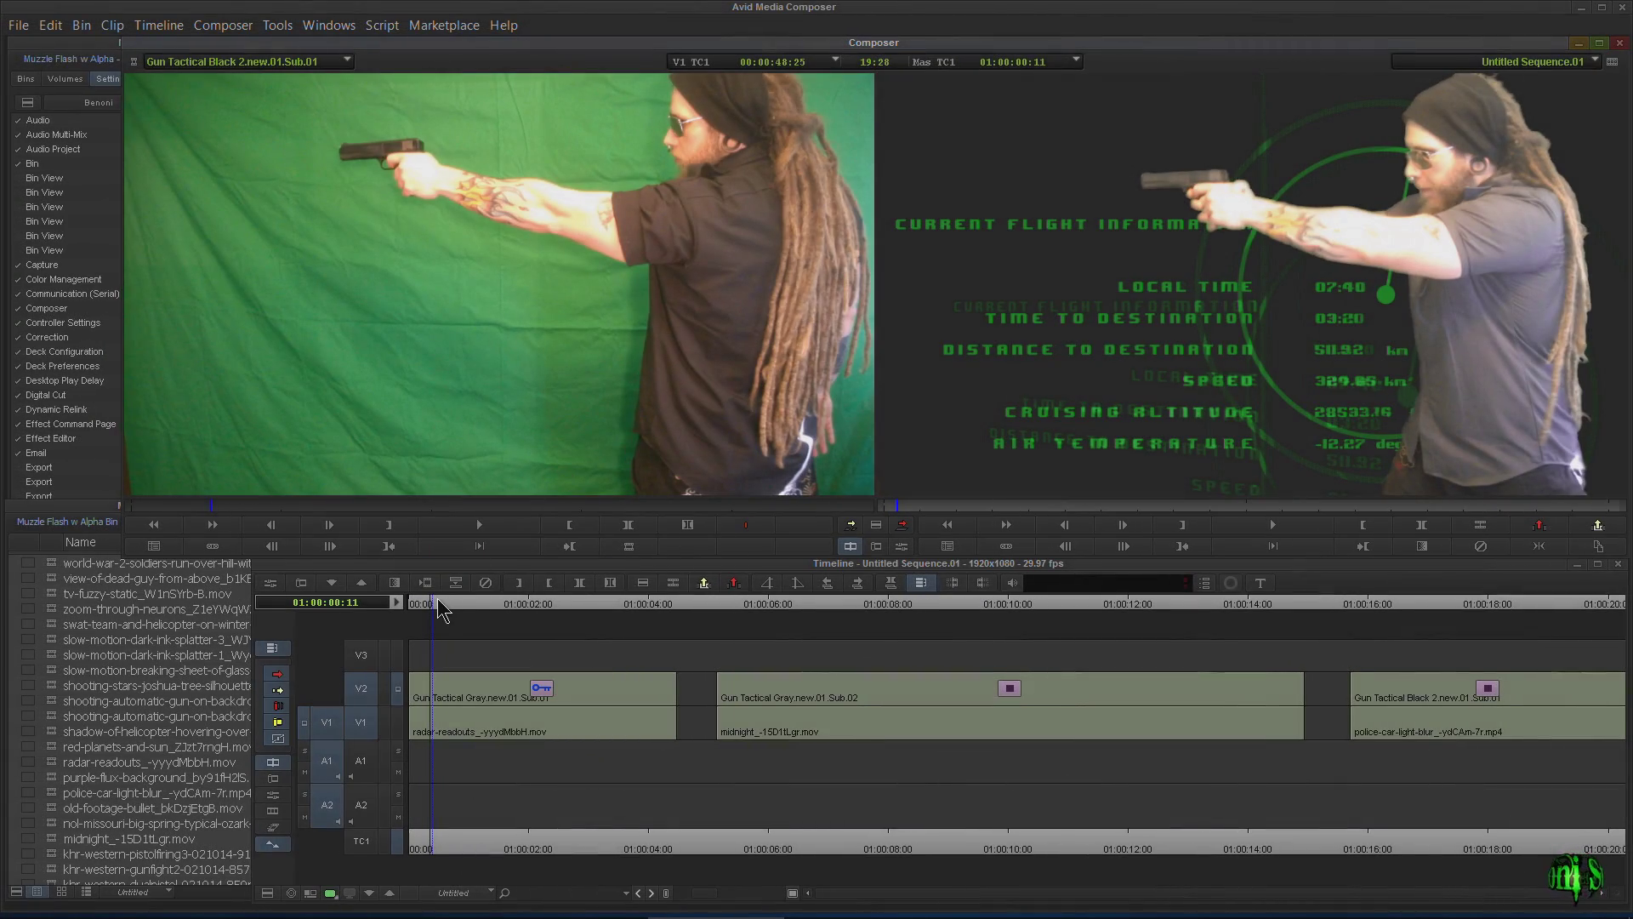
Scrub over the keyed green screen clips in the sequence and preview the Gun Tactical Gray.new.01.Sub.01 and Gun Tactical Black 2.new.01.Sub.01 subclips
{"action": "left_click_drag", "start_coordinate": [436, 603], "coordinate": [467, 604]}
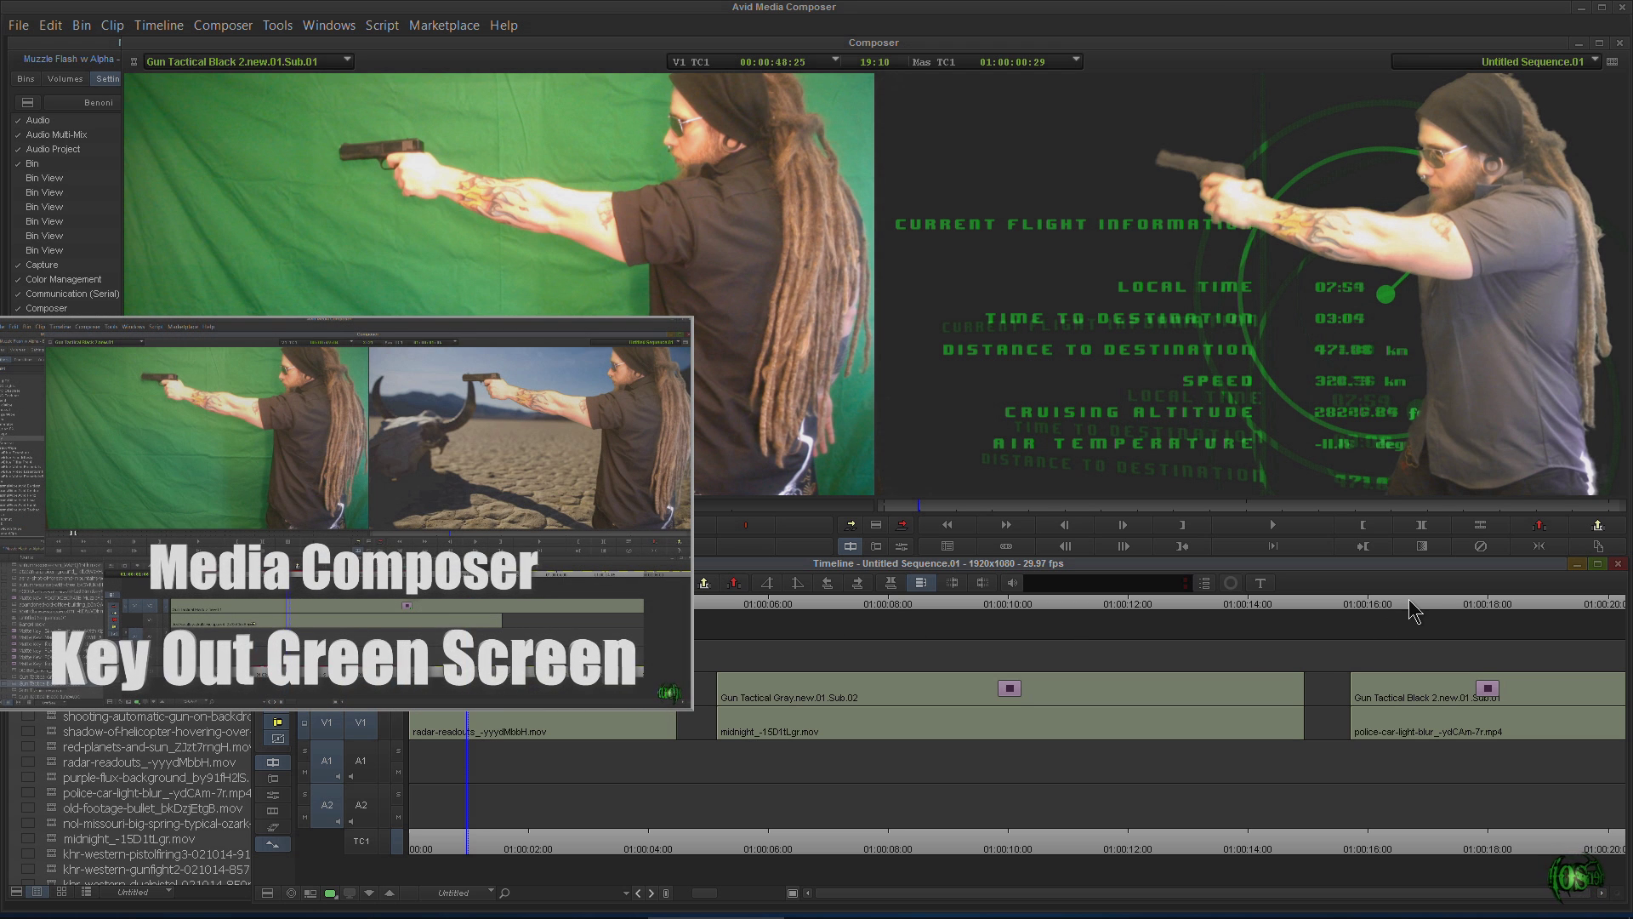
{"action": "left_click_drag", "start_coordinate": [1404, 604], "coordinate": [1454, 606]}
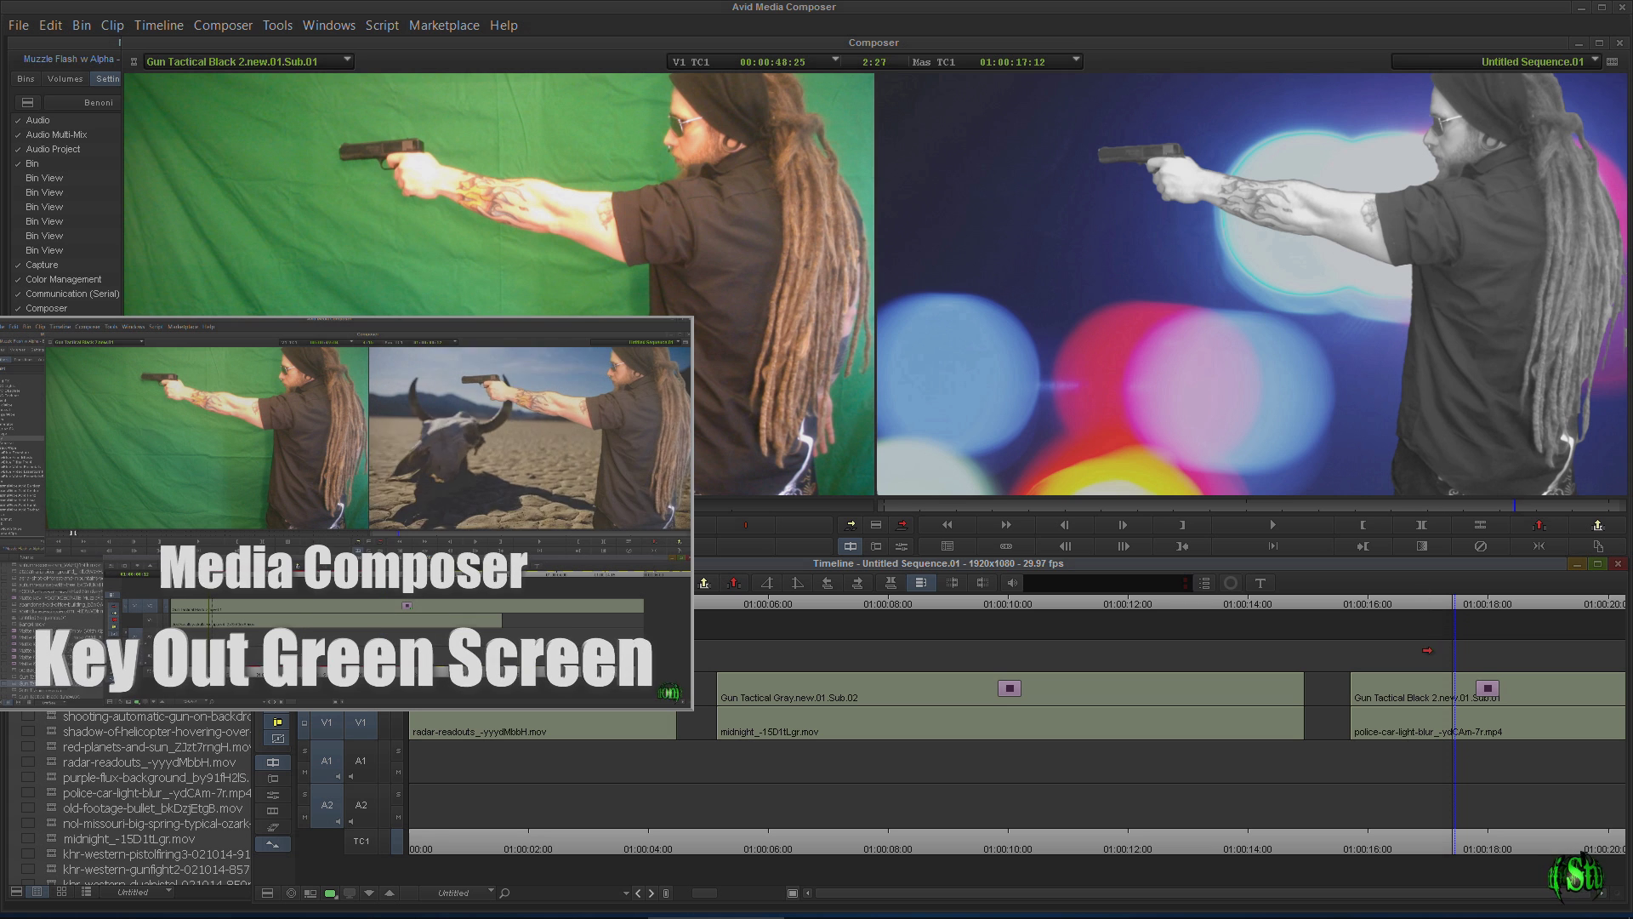
{"action": "left_click_drag", "start_coordinate": [1469, 609], "coordinate": [531, 661]}
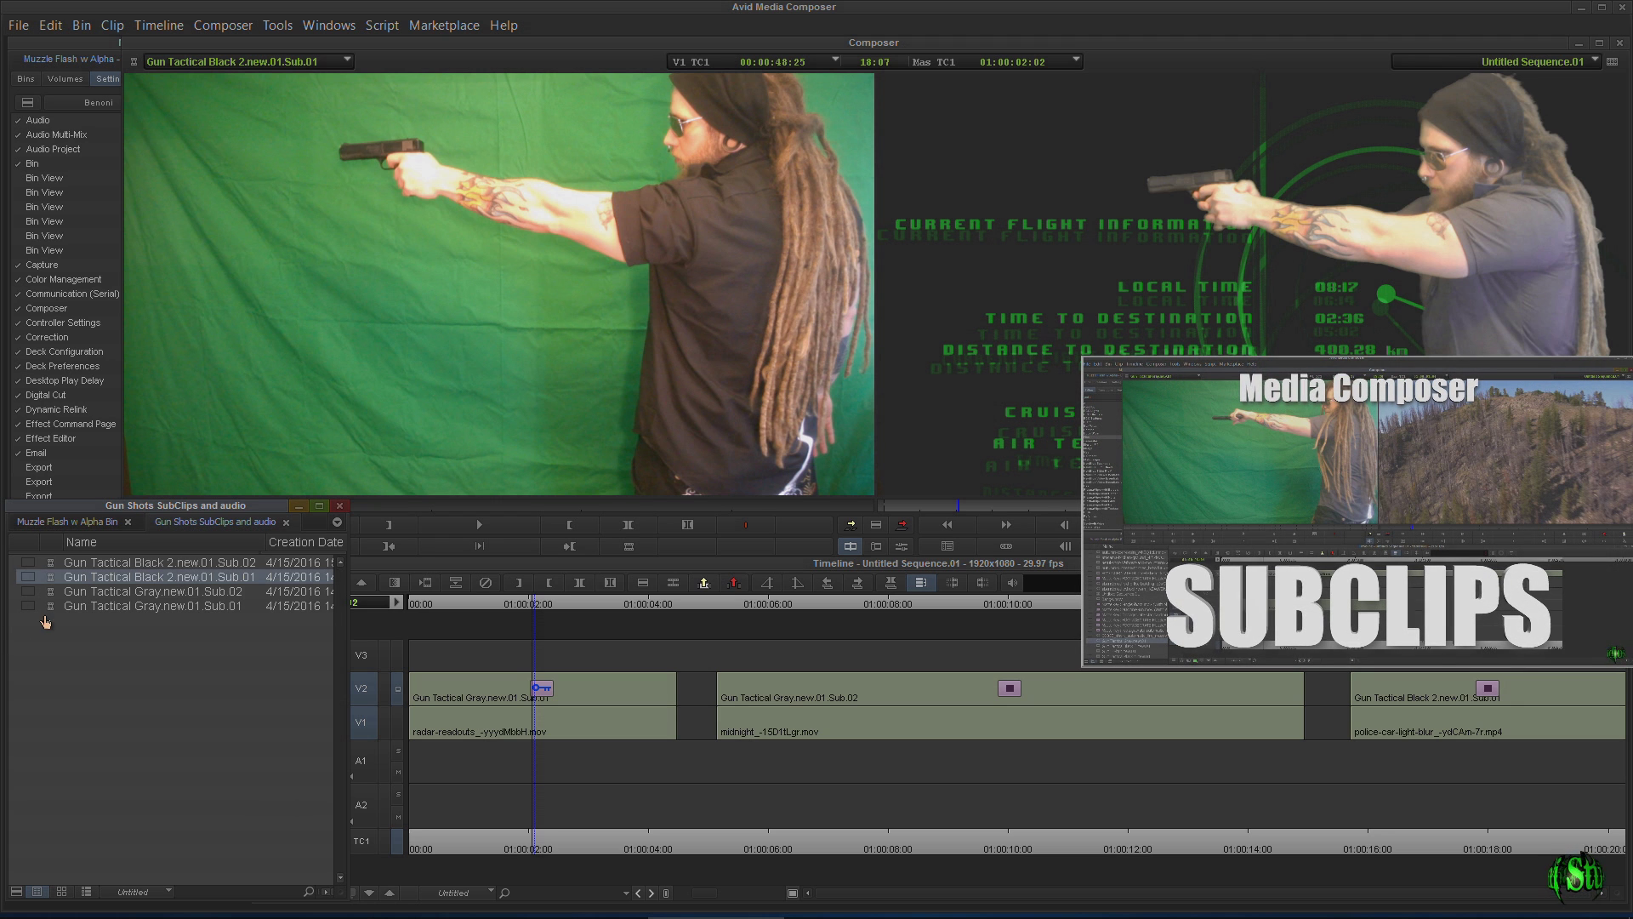
{"action": "double_click", "coordinate": [168, 606]}
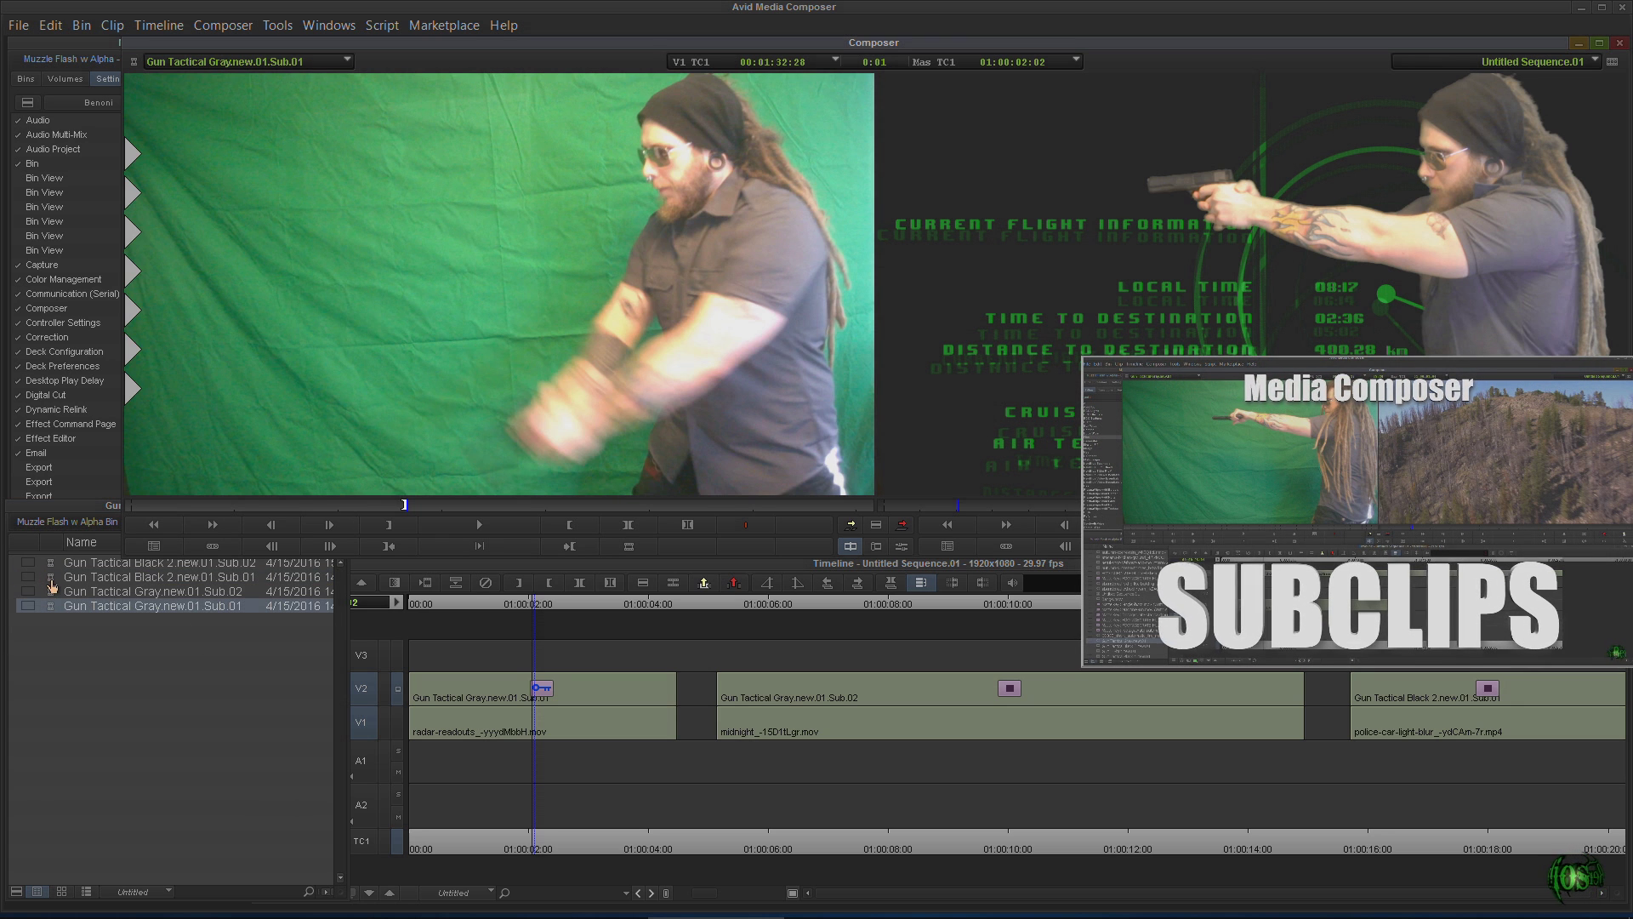
{"action": "double_click", "coordinate": [94, 578]}
Play the first keyed clip over the radar readouts and park the sequence at the gunshot frame, 01:00:00:19
{"action": "left_click_drag", "start_coordinate": [981, 604], "coordinate": [485, 680]}
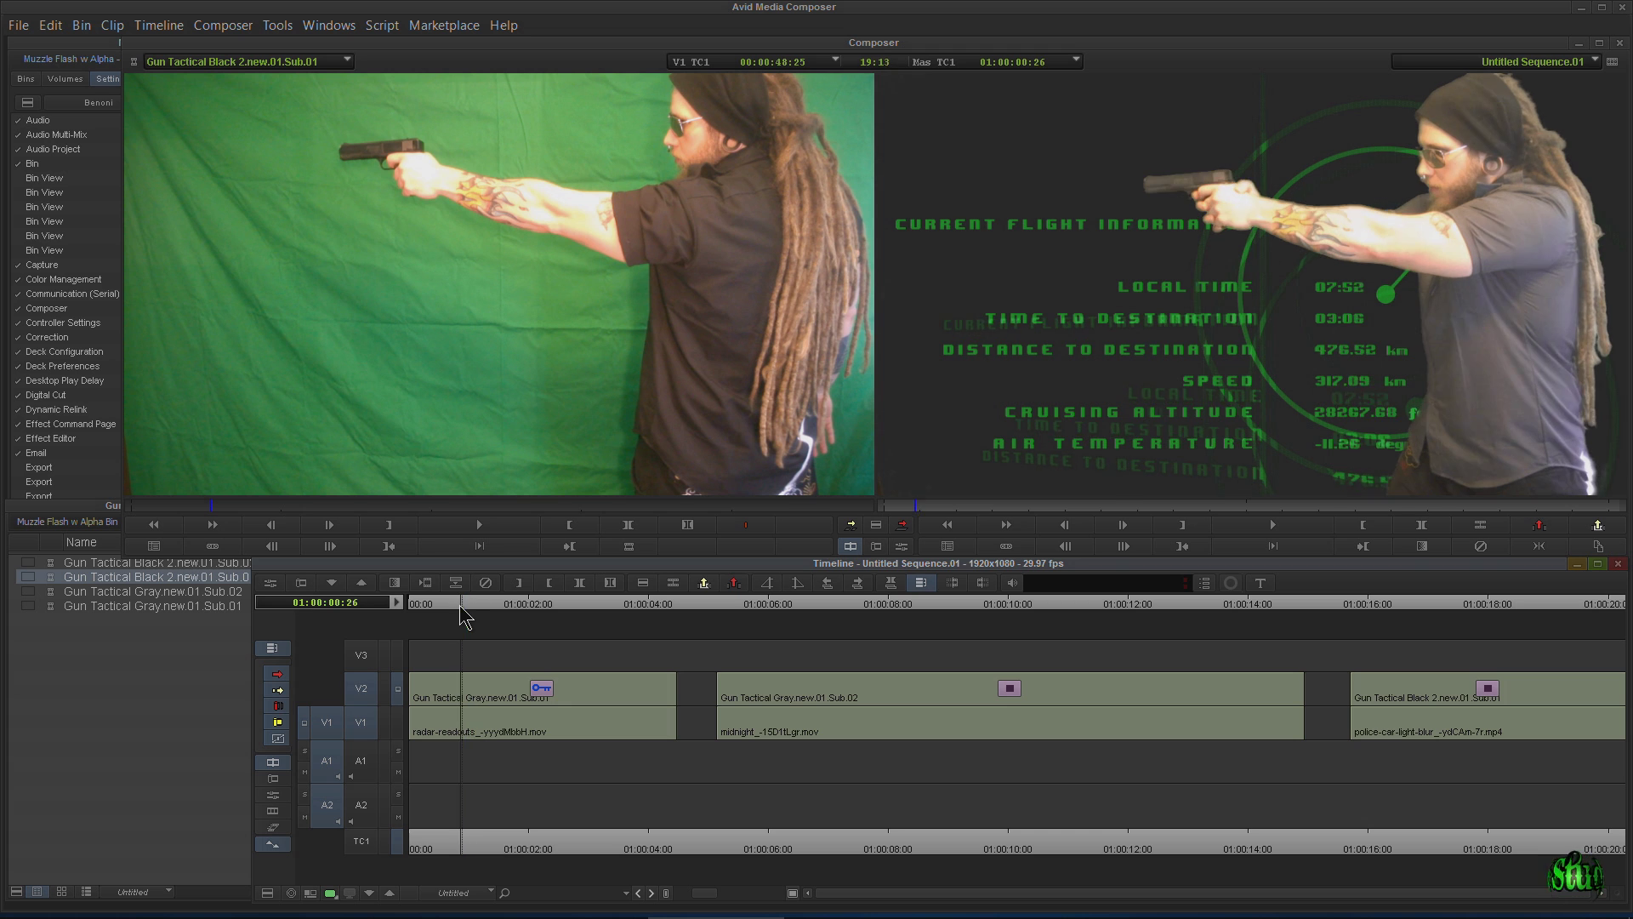
{"action": "left_click_drag", "start_coordinate": [462, 627], "coordinate": [454, 618]}
{"action": "key", "text": "space"}
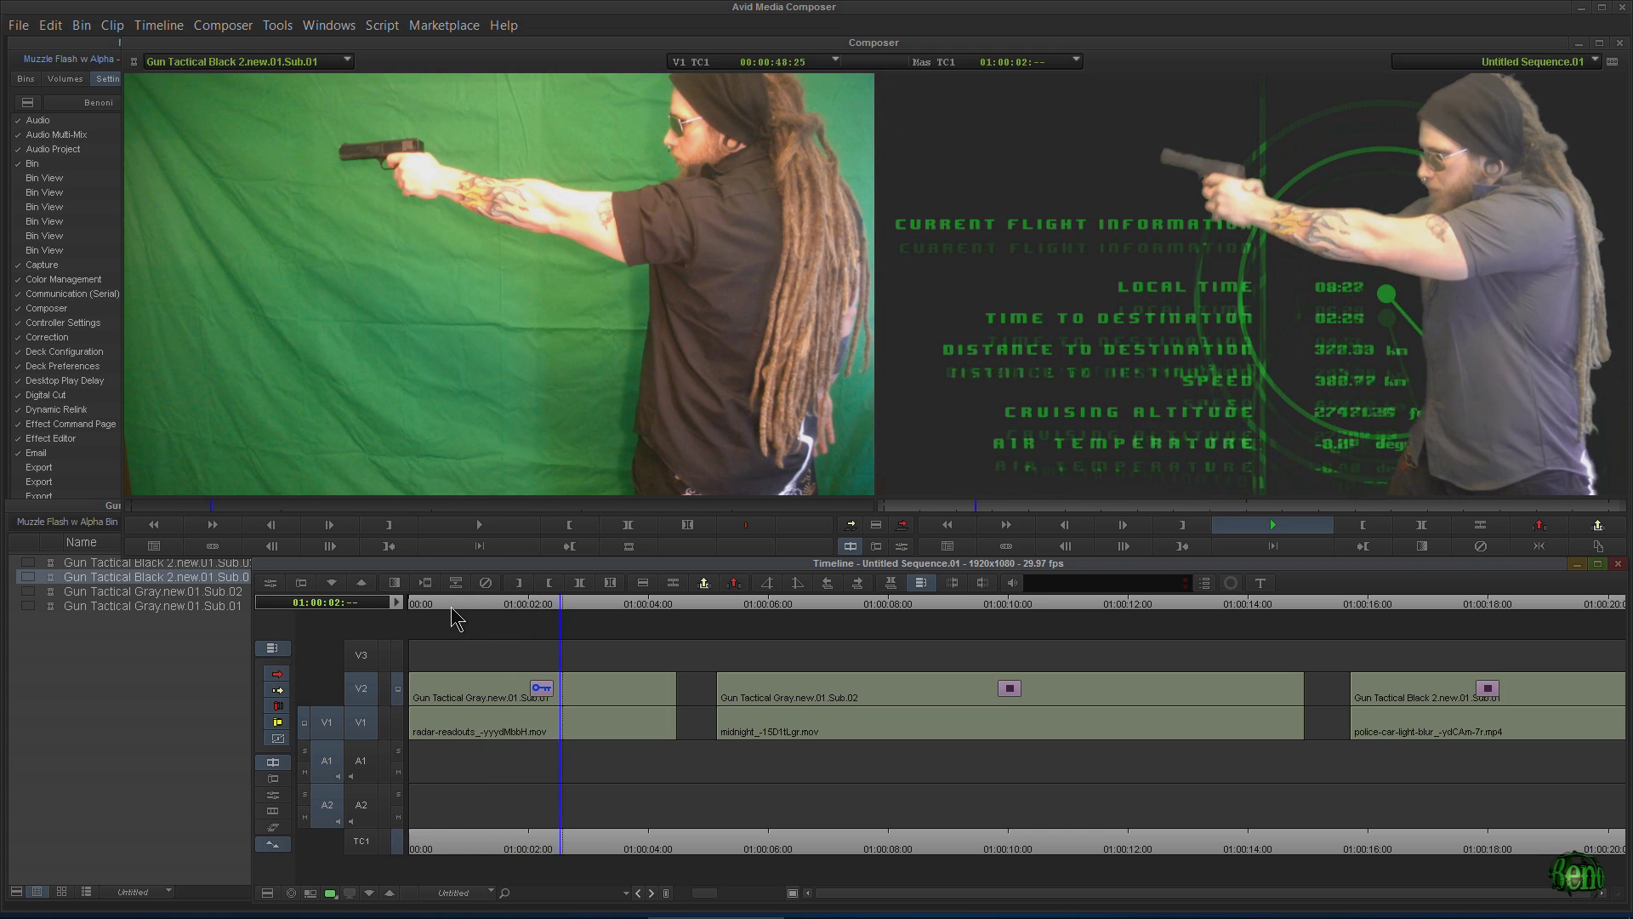
{"action": "key", "text": "space"}
{"action": "left_click_drag", "start_coordinate": [541, 609], "coordinate": [457, 630]}
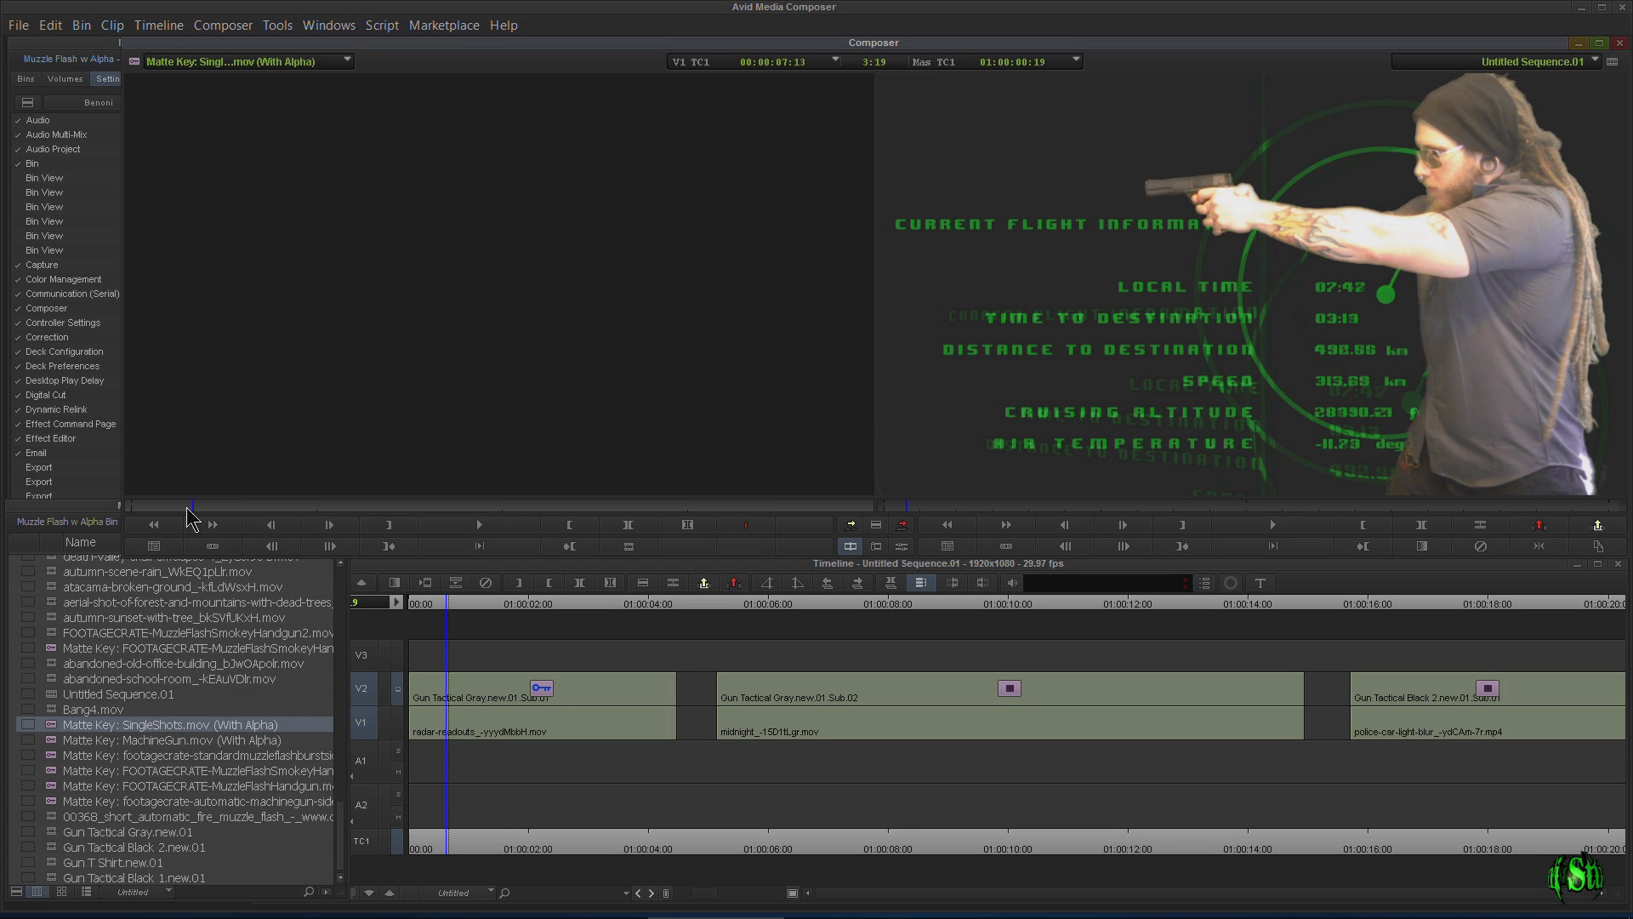
Try the SingleShots matte key clip on V3 at the gunshot frame, starting from source frame 00:00:07:07, and remove it
{"action": "left_click_drag", "start_coordinate": [168, 513], "coordinate": [156, 516]}
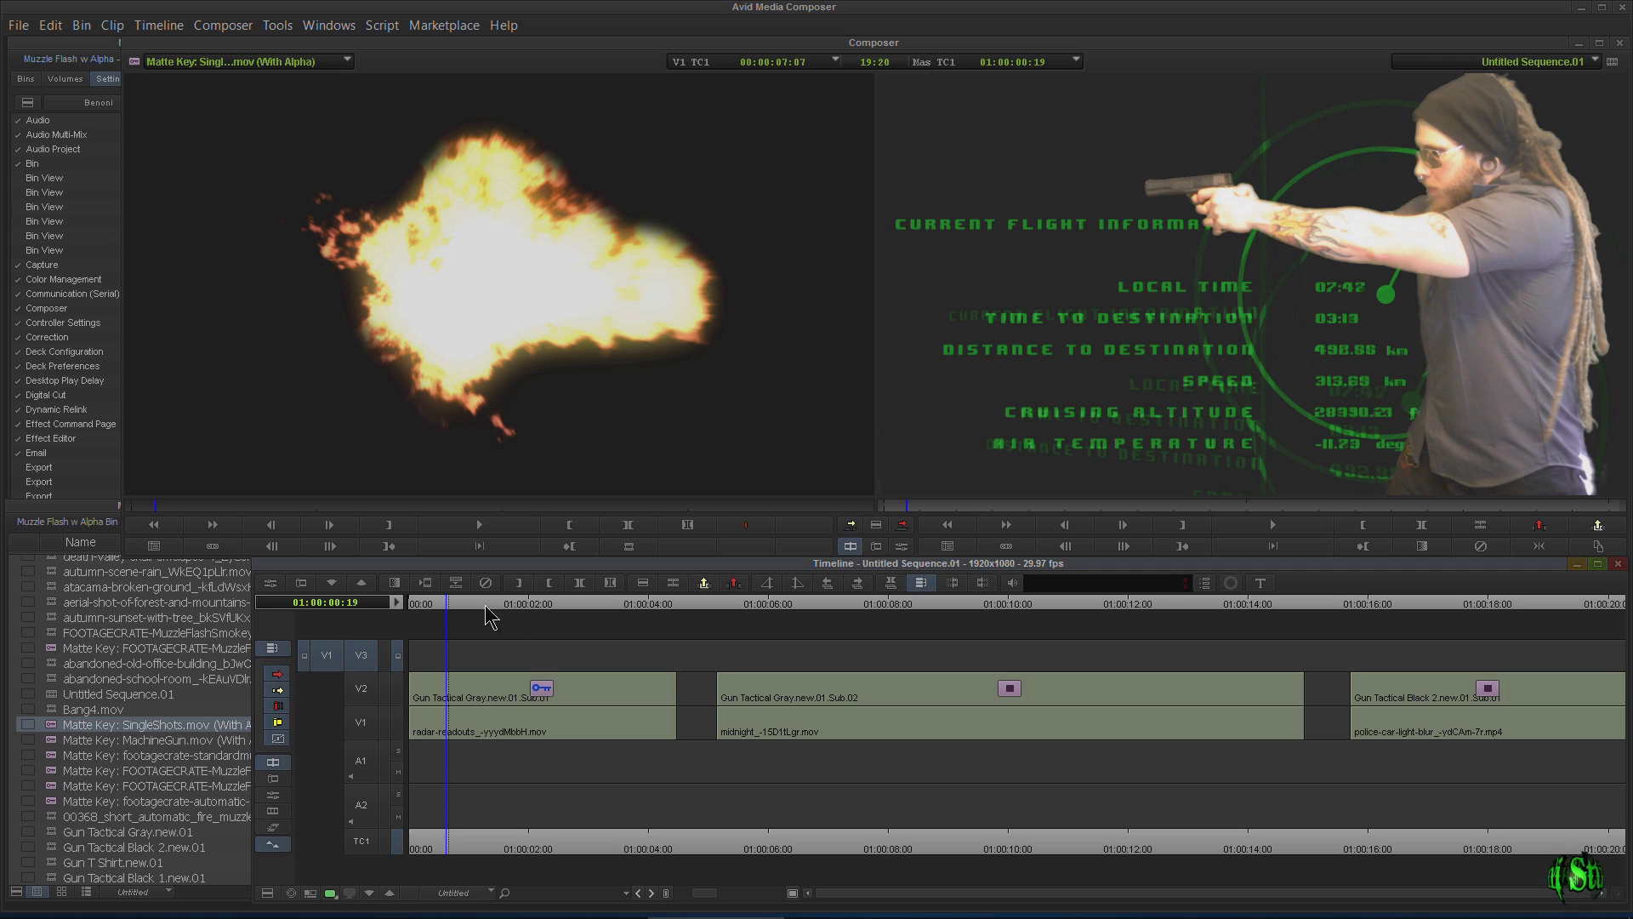
{"action": "left_click", "coordinate": [902, 525]}
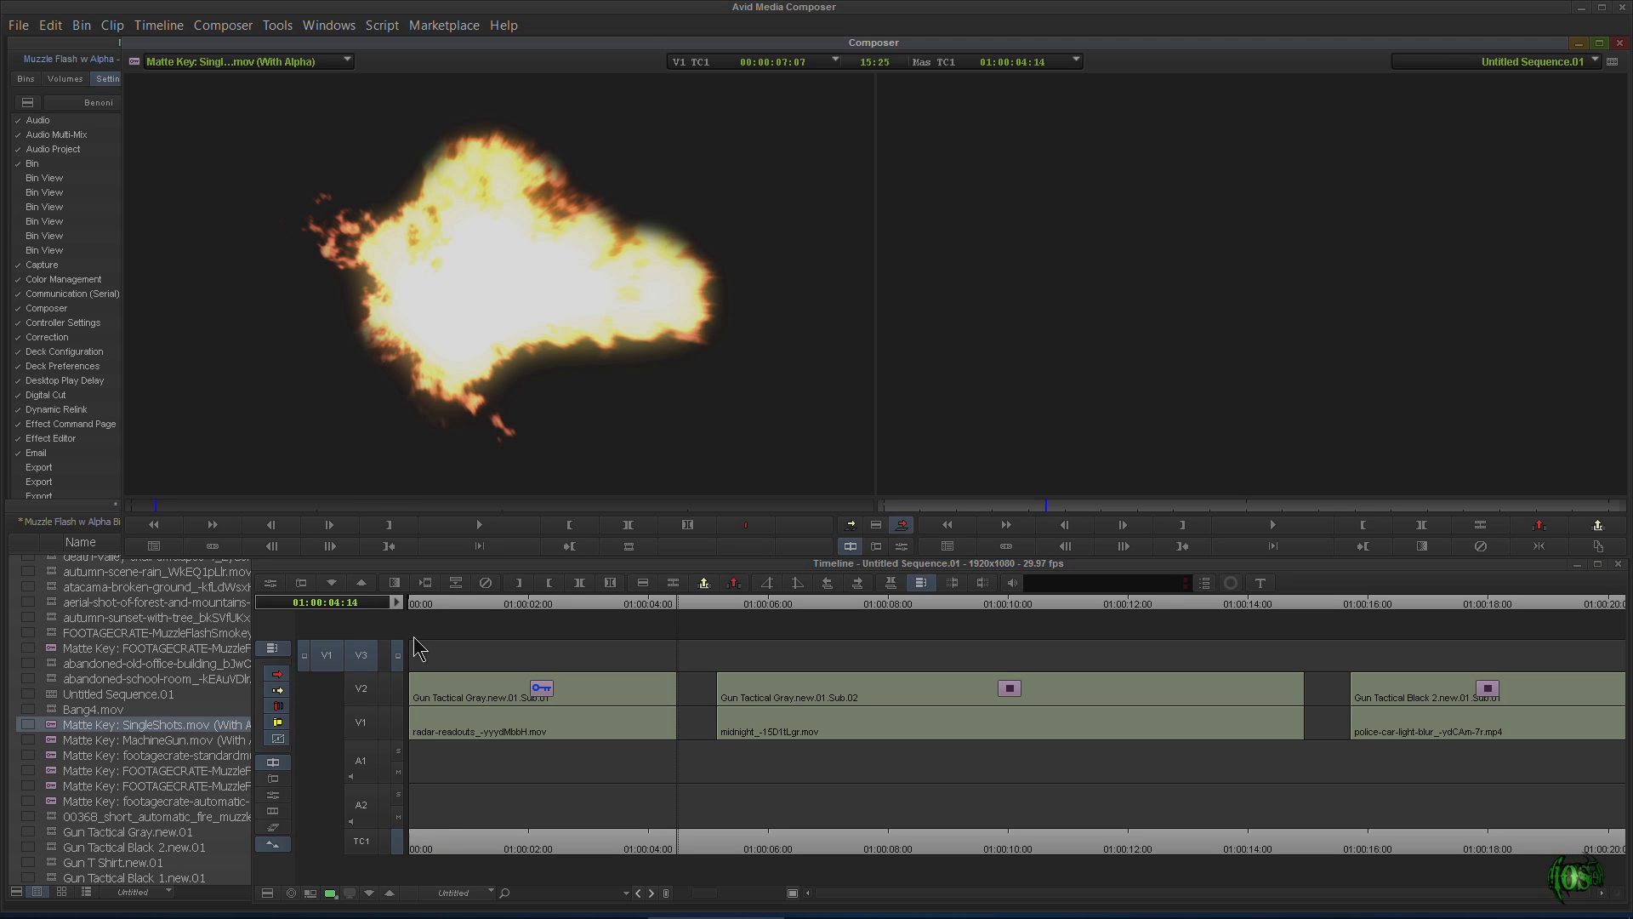
{"action": "left_click_drag", "start_coordinate": [554, 619], "coordinate": [448, 624]}
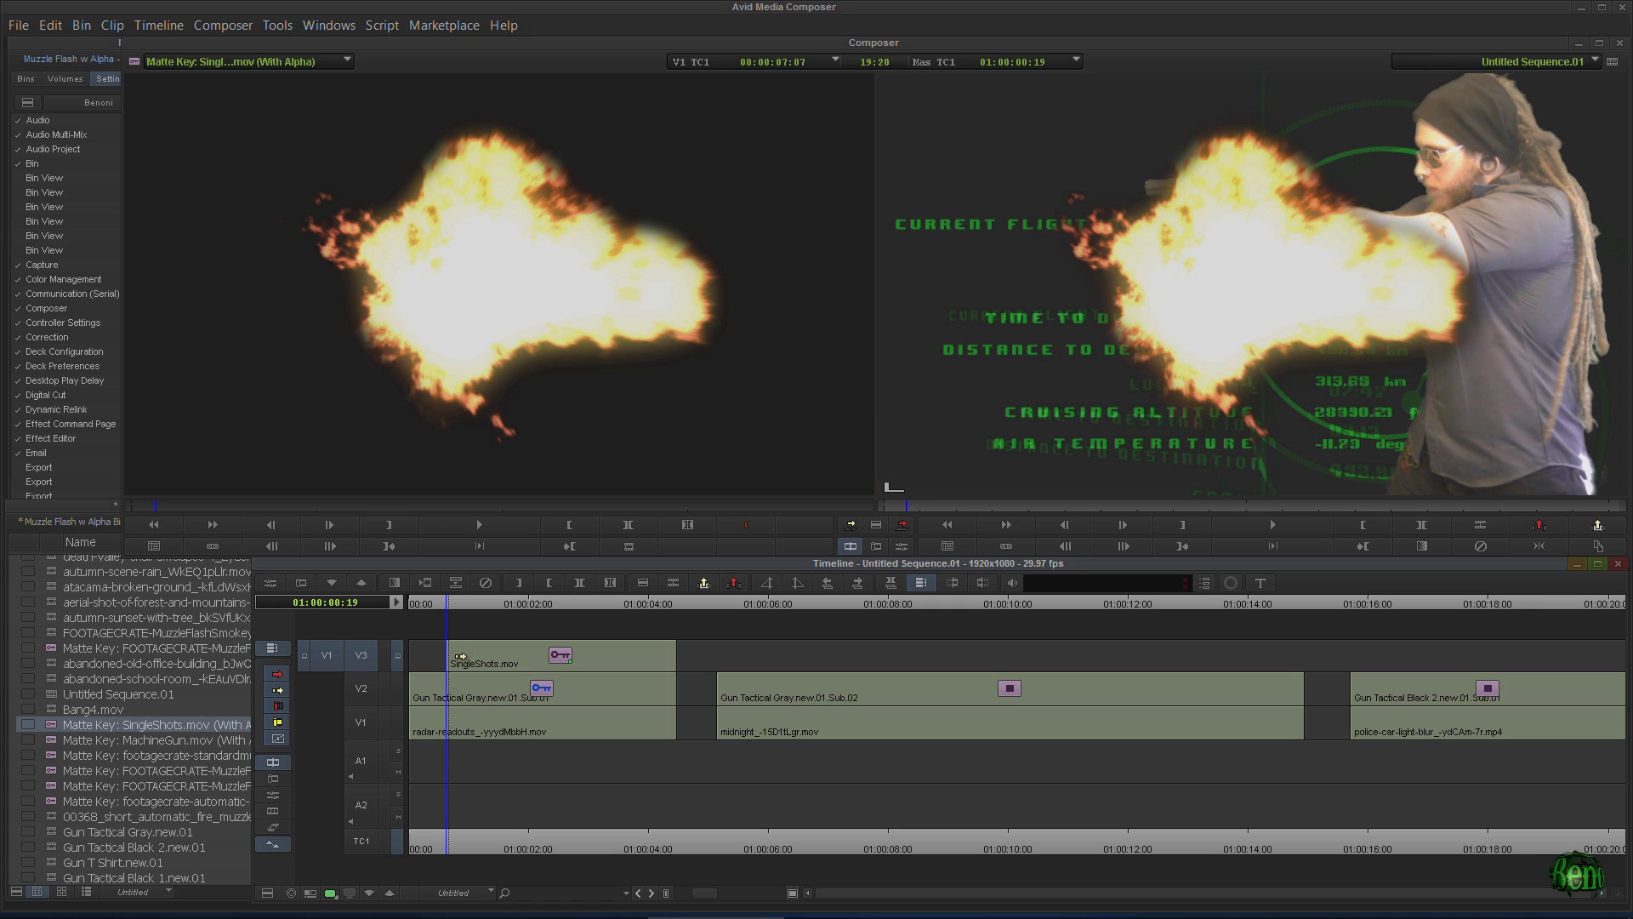
{"action": "key", "text": "Delete"}
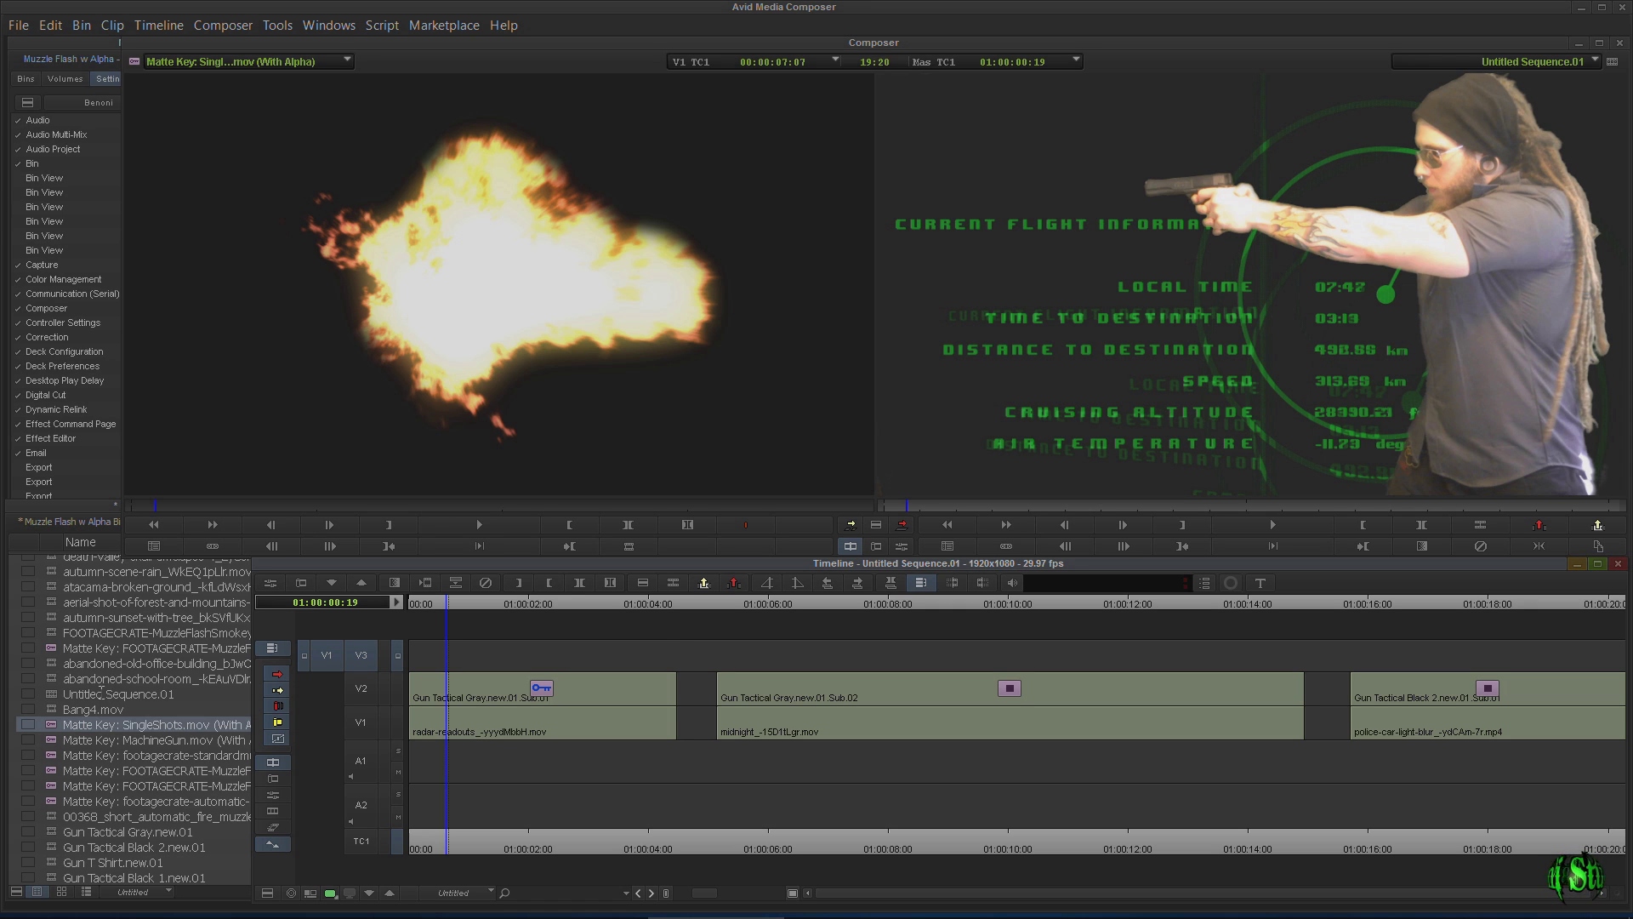
Try the 00368_short_automatic_fire_muzzle_flash clip on V3 from source frame 01:00:00:04, scrub over it and undo the edit
{"action": "double_click", "coordinate": [57, 817]}
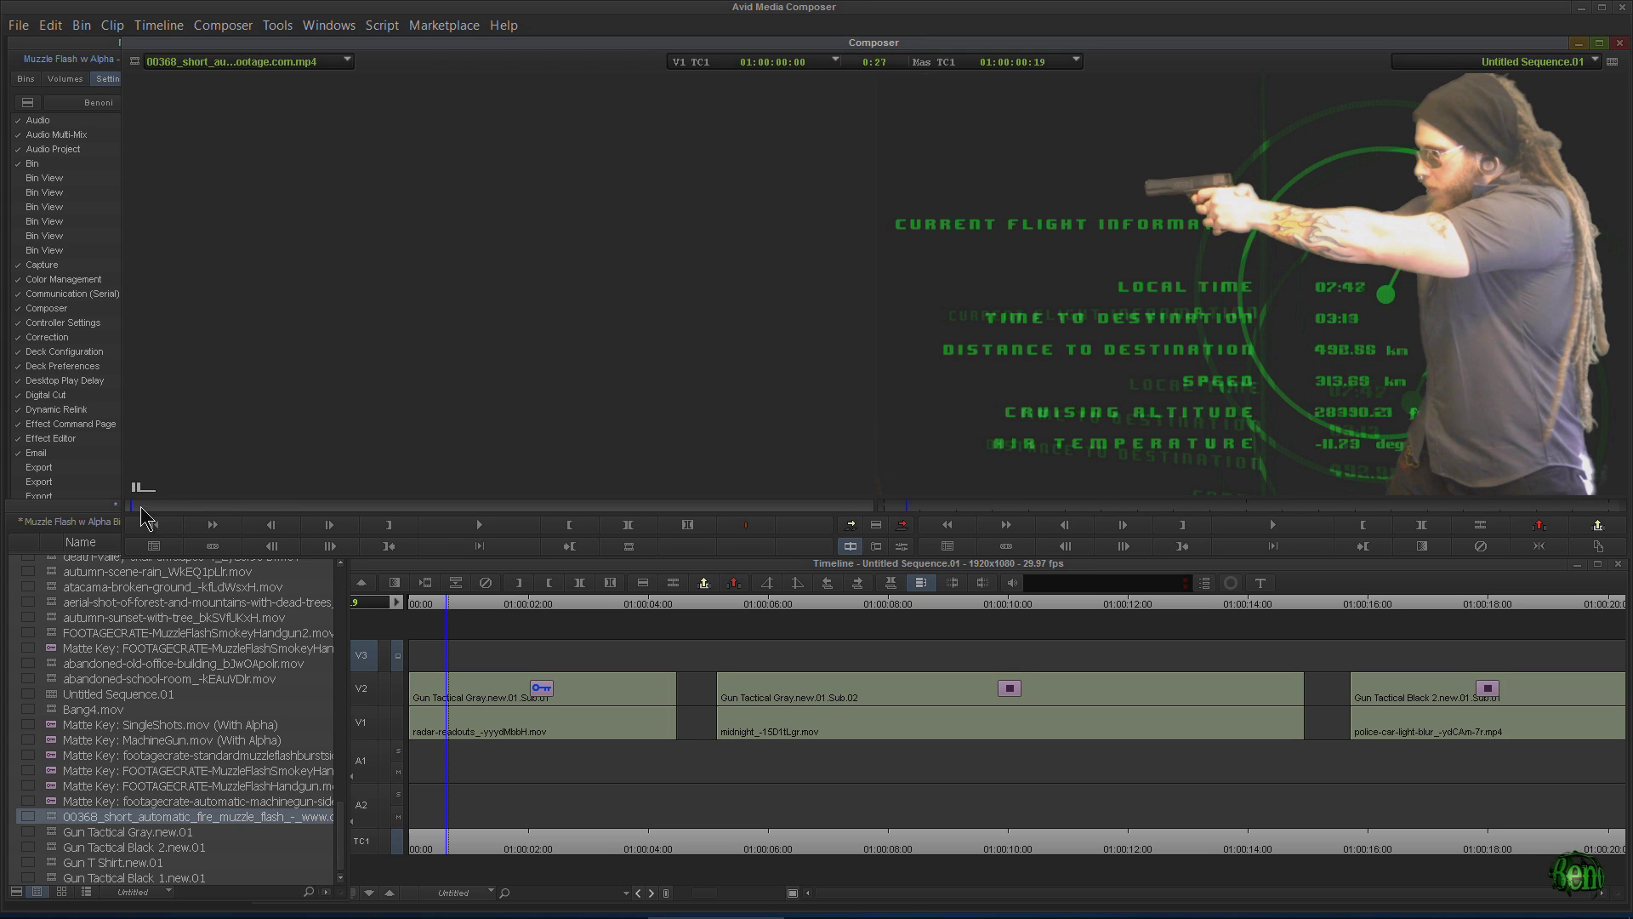
{"action": "left_click_drag", "start_coordinate": [205, 508], "coordinate": [239, 509]}
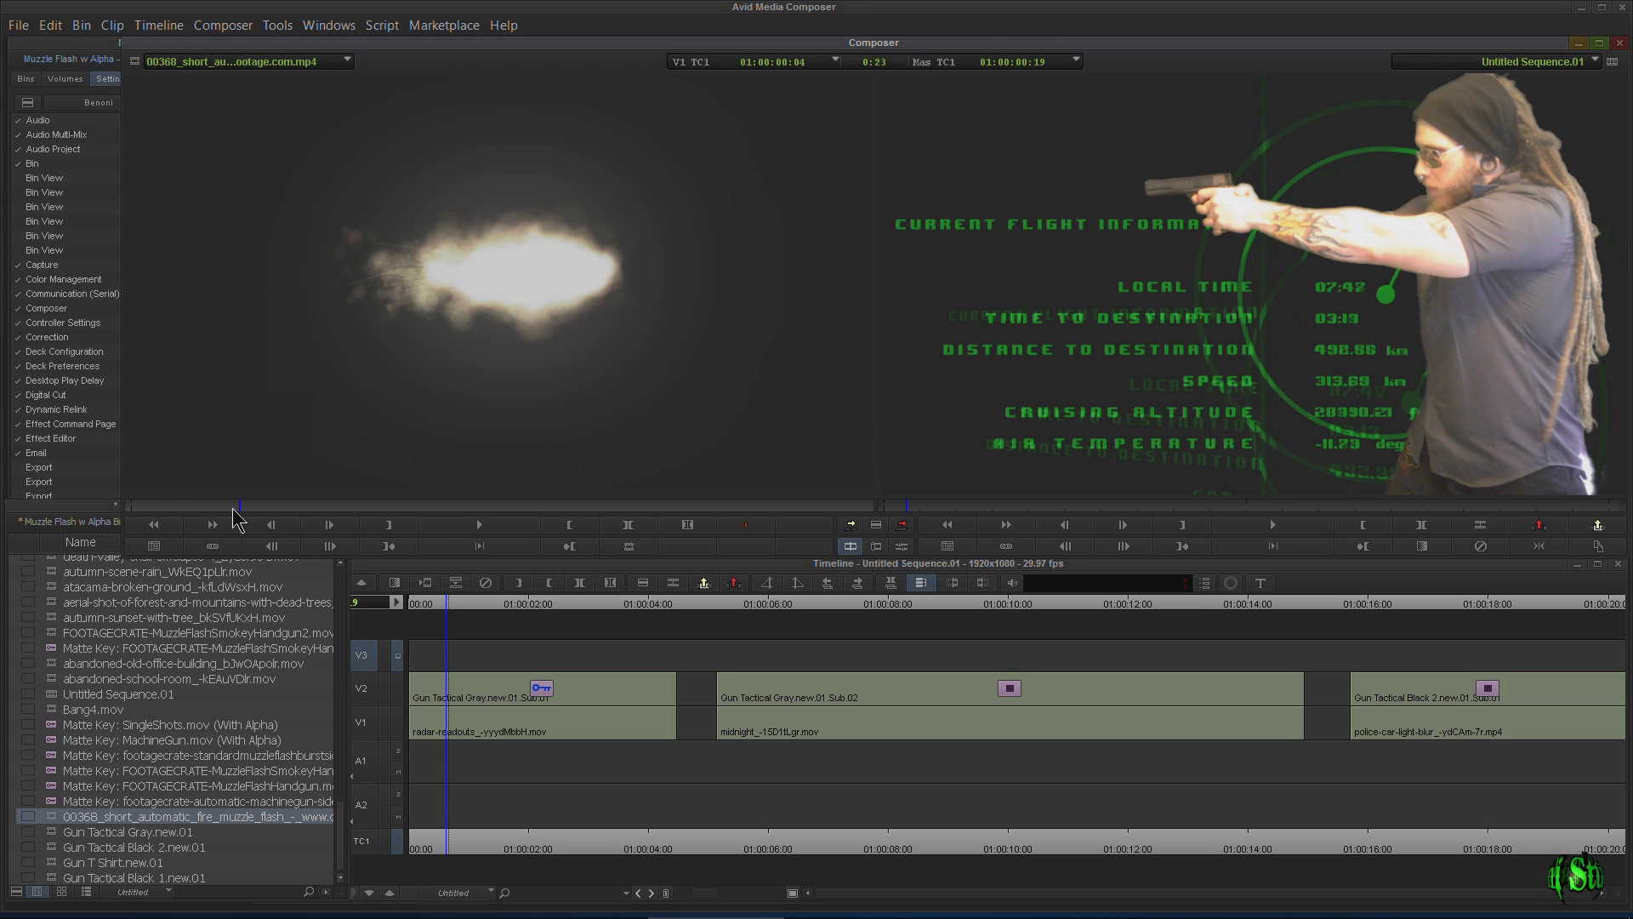
{"action": "left_click", "coordinate": [902, 525]}
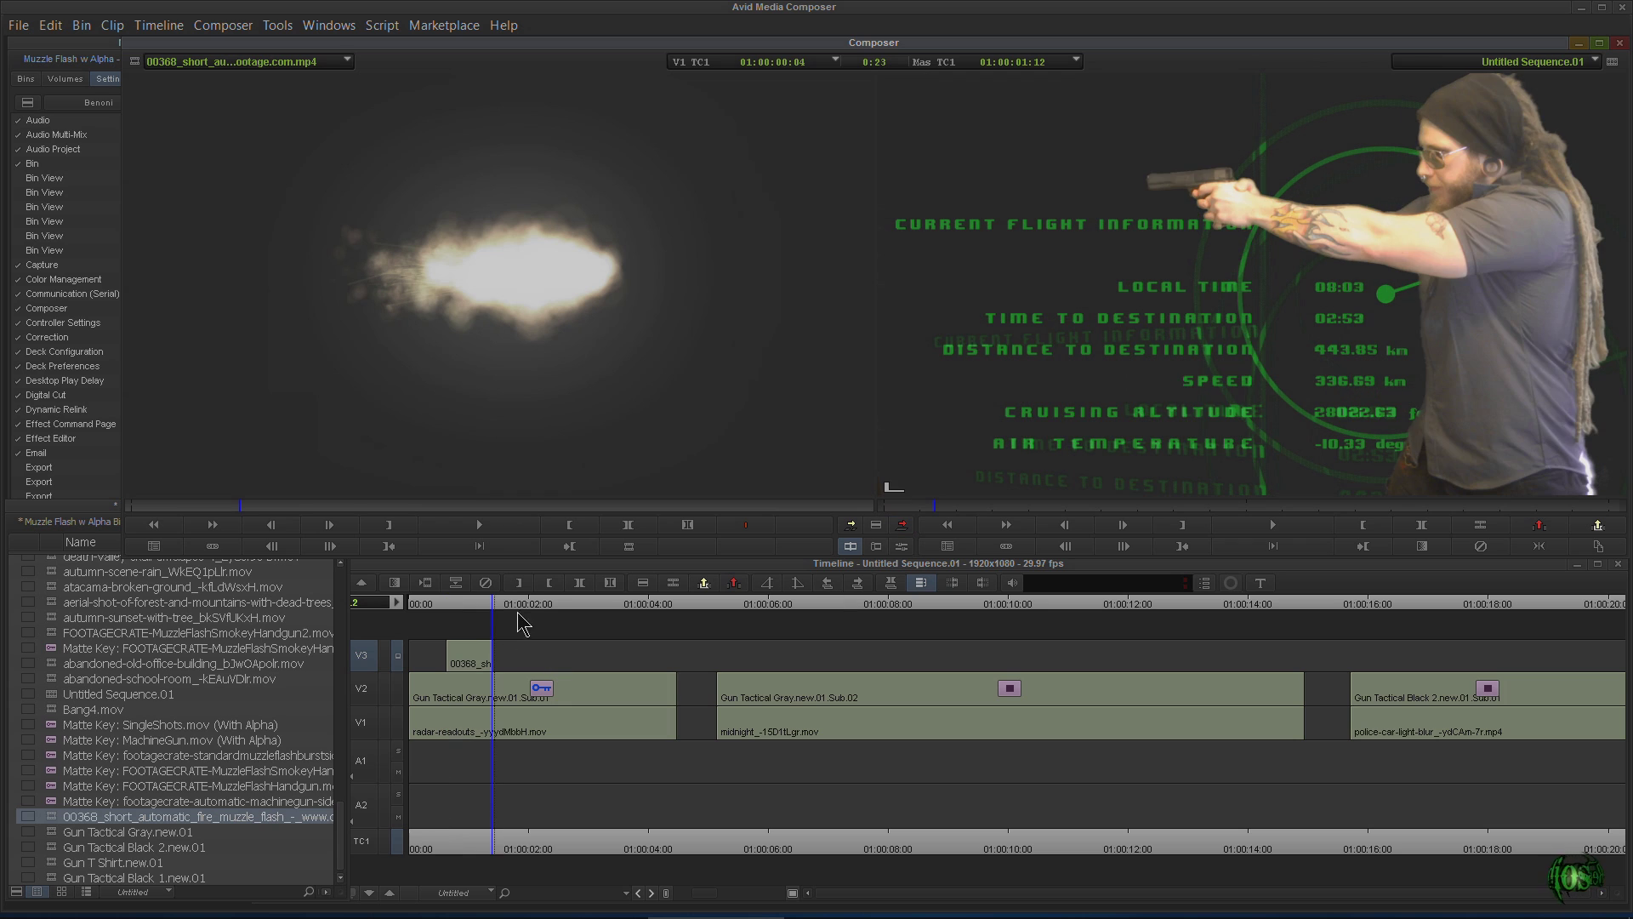
{"action": "left_click", "coordinate": [461, 609]}
{"action": "mouse_move", "coordinate": [462, 608]}
{"action": "left_mouse_down"}
{"action": "mouse_move", "coordinate": [443, 610]}
{"action": "mouse_move", "coordinate": [466, 610]}
{"action": "left_mouse_up"}
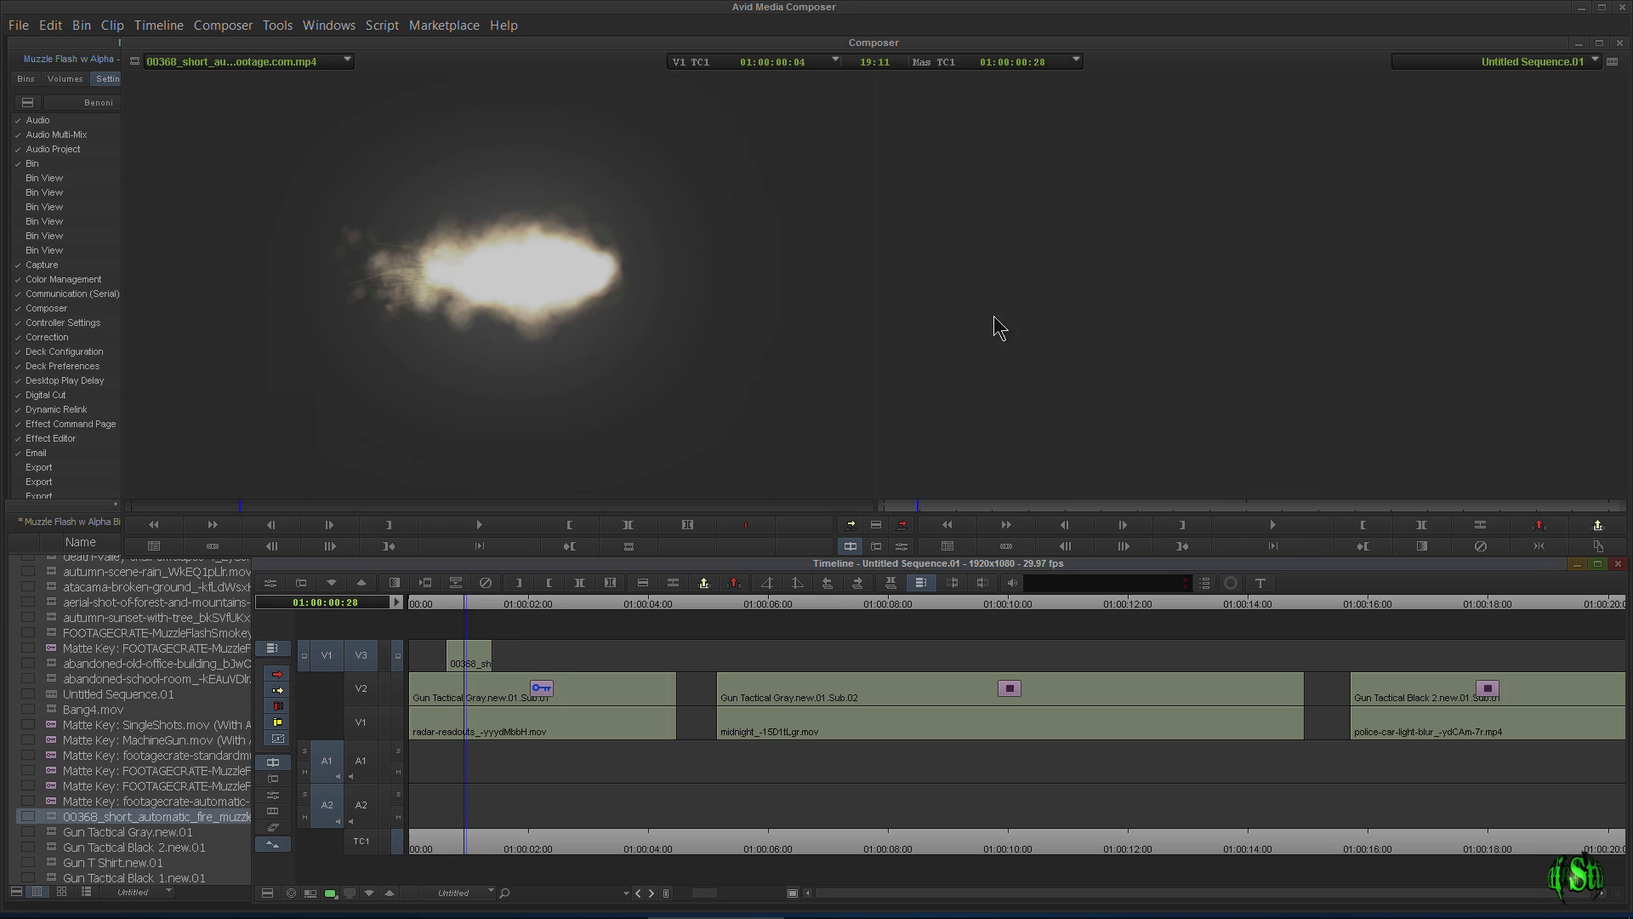
{"action": "left_click", "coordinate": [458, 605]}
{"action": "left_click_drag", "start_coordinate": [457, 604], "coordinate": [468, 608]}
{"action": "key", "text": "ctrl+z"}
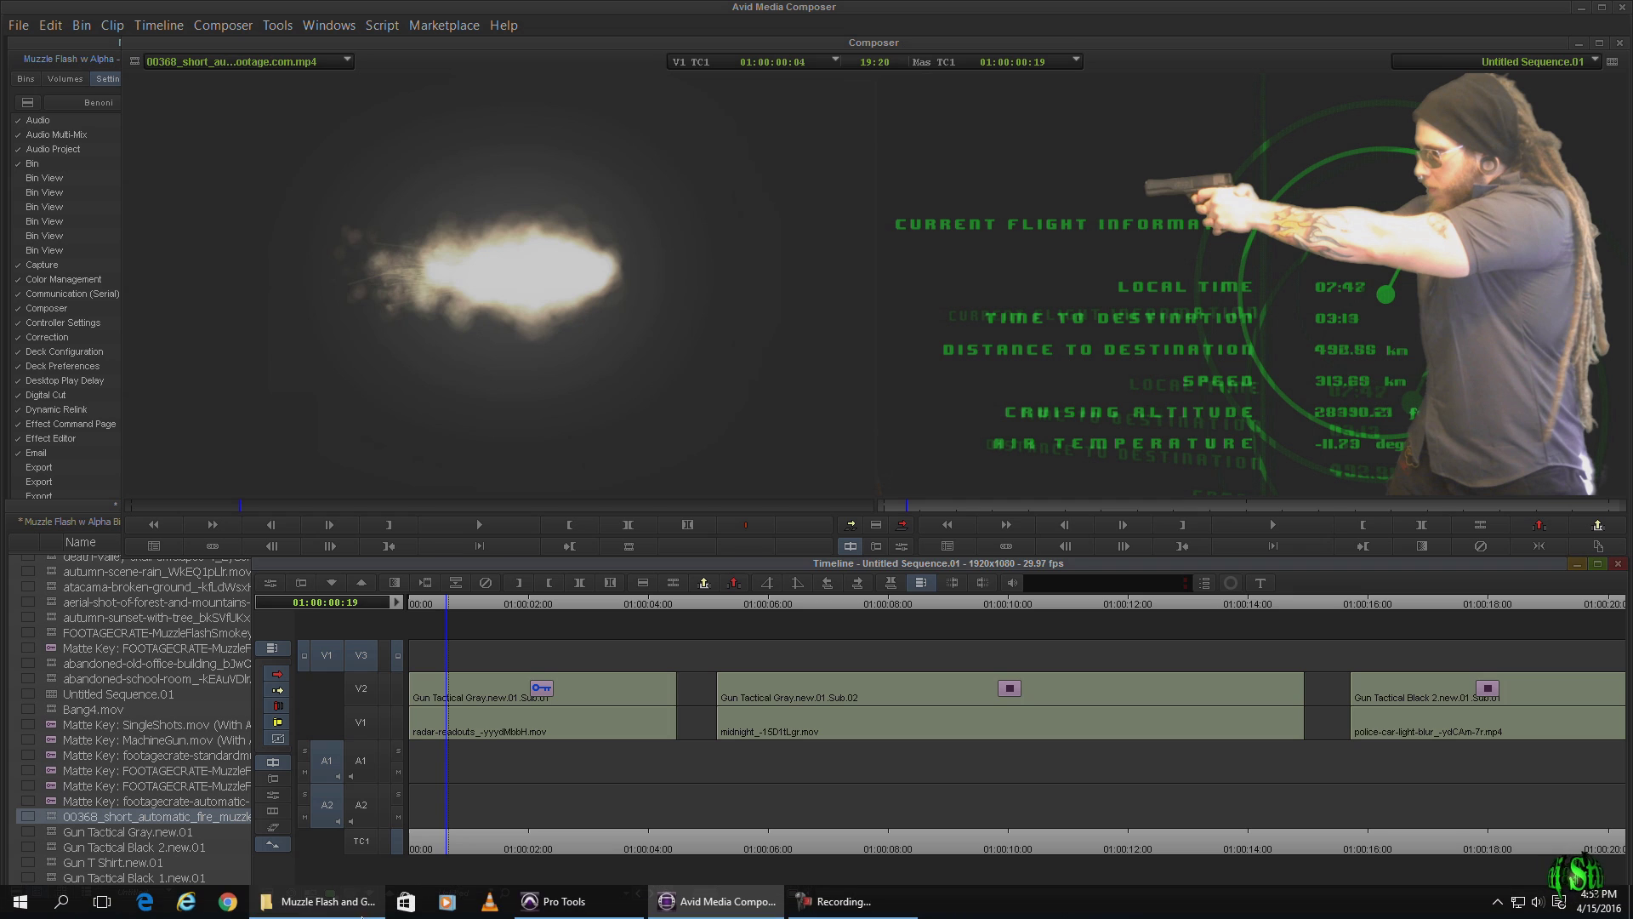
Switch to File Explorer and examine the flash clips and sound files in Muzzle Flash and Gun Shots, including sound_pack_v1-1
{"action": "left_click", "coordinate": [317, 901]}
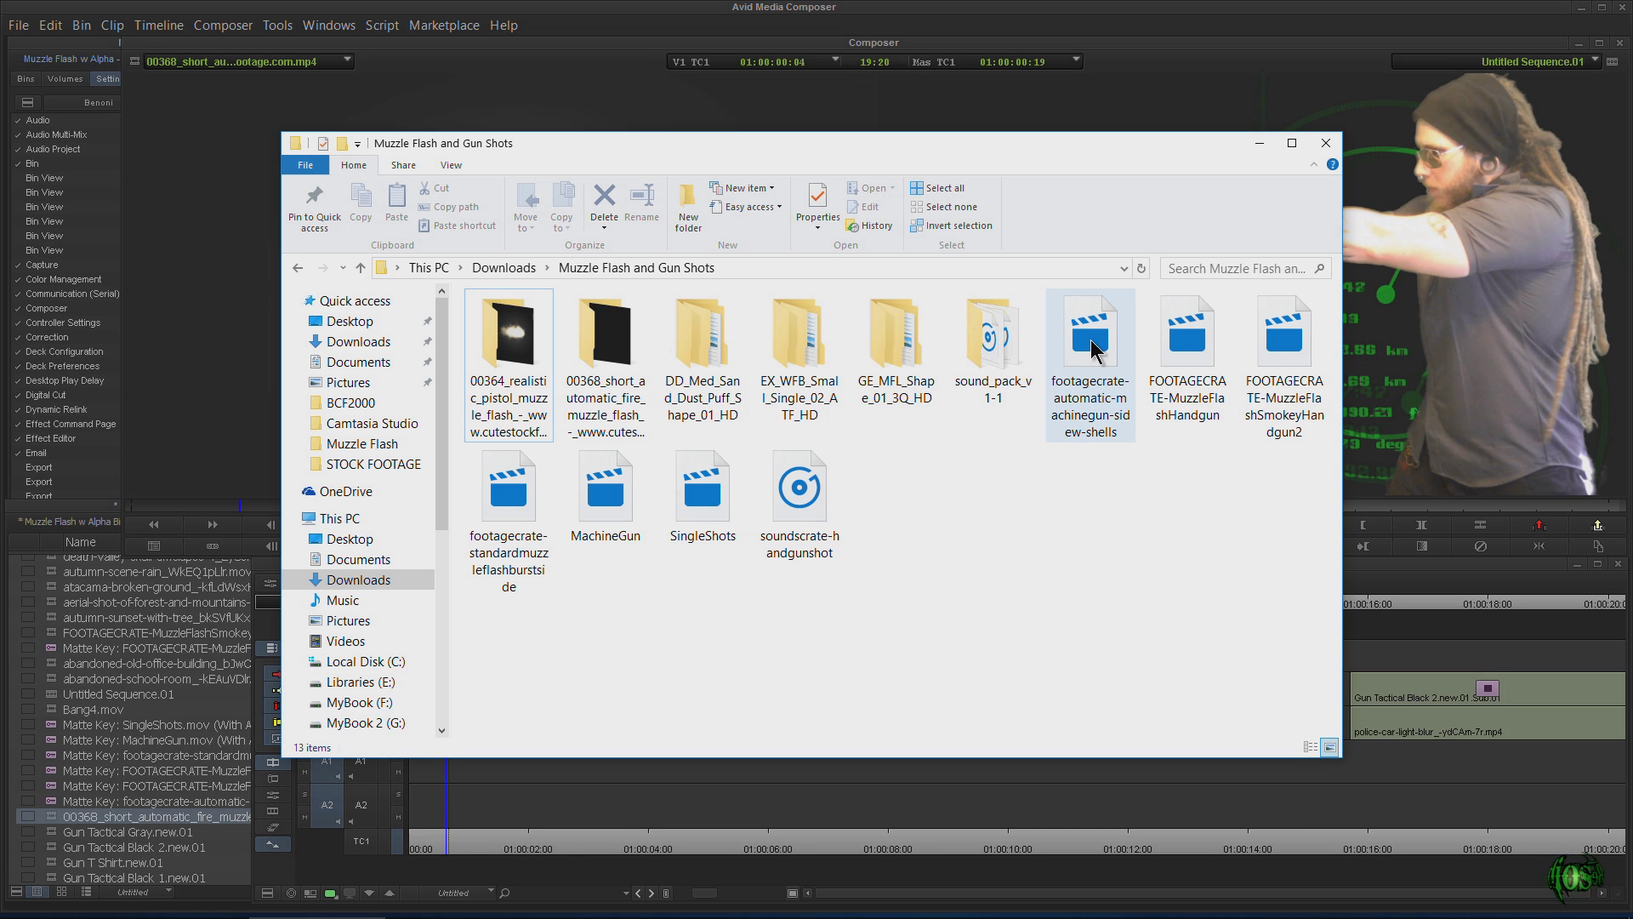
{"action": "left_click", "coordinate": [1094, 351]}
{"action": "left_click", "coordinate": [1200, 347]}
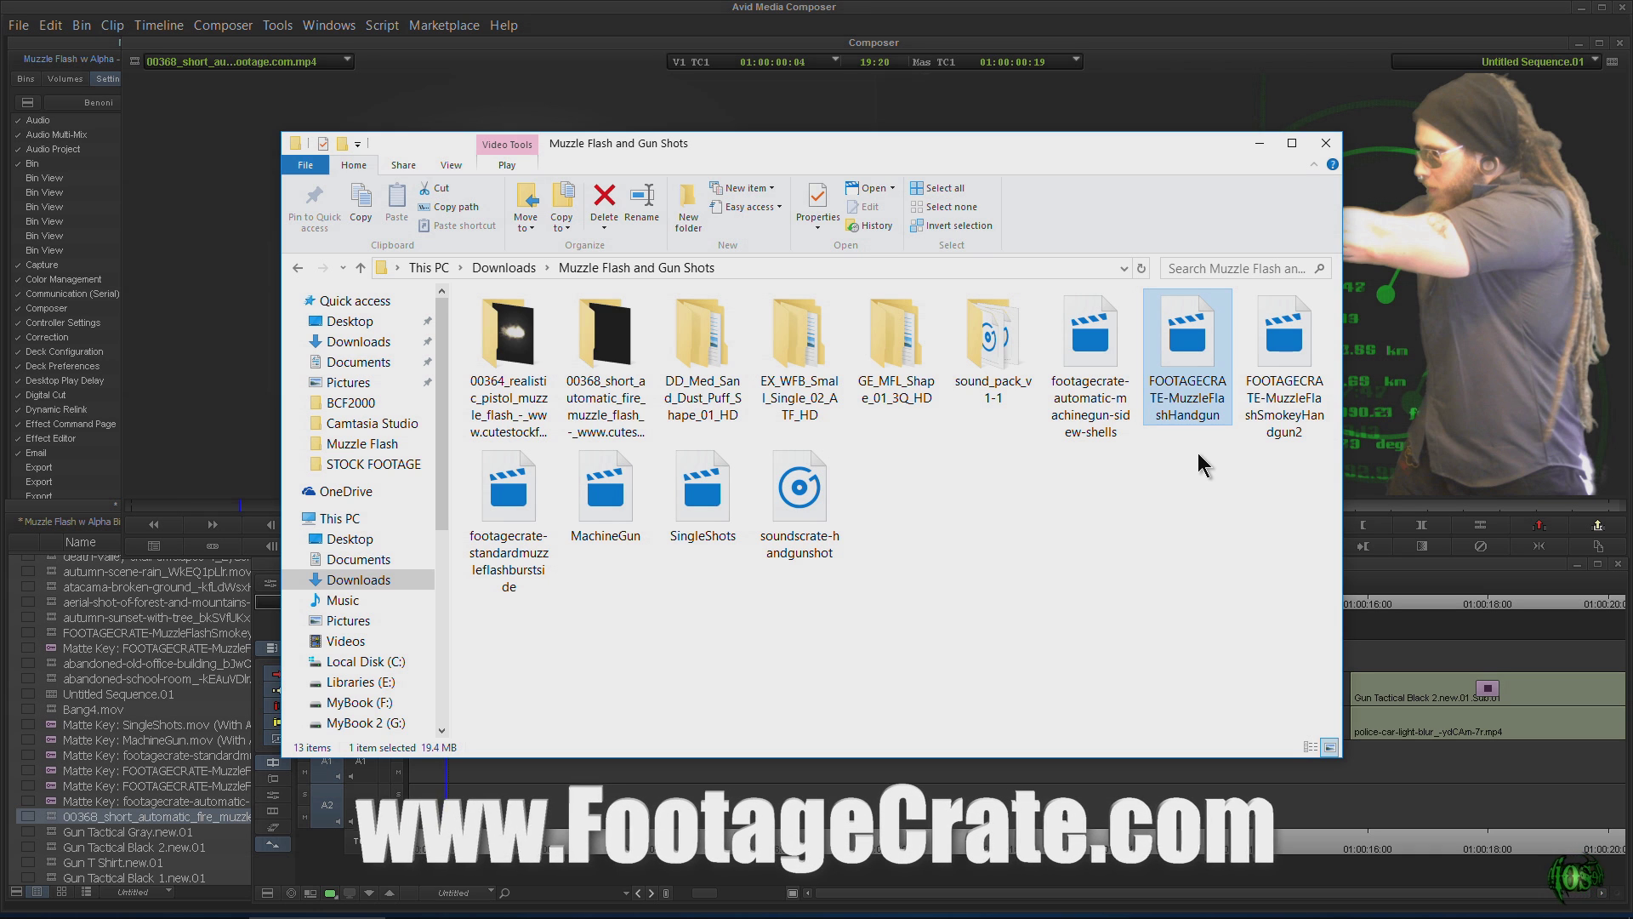
{"action": "left_click", "coordinate": [839, 556]}
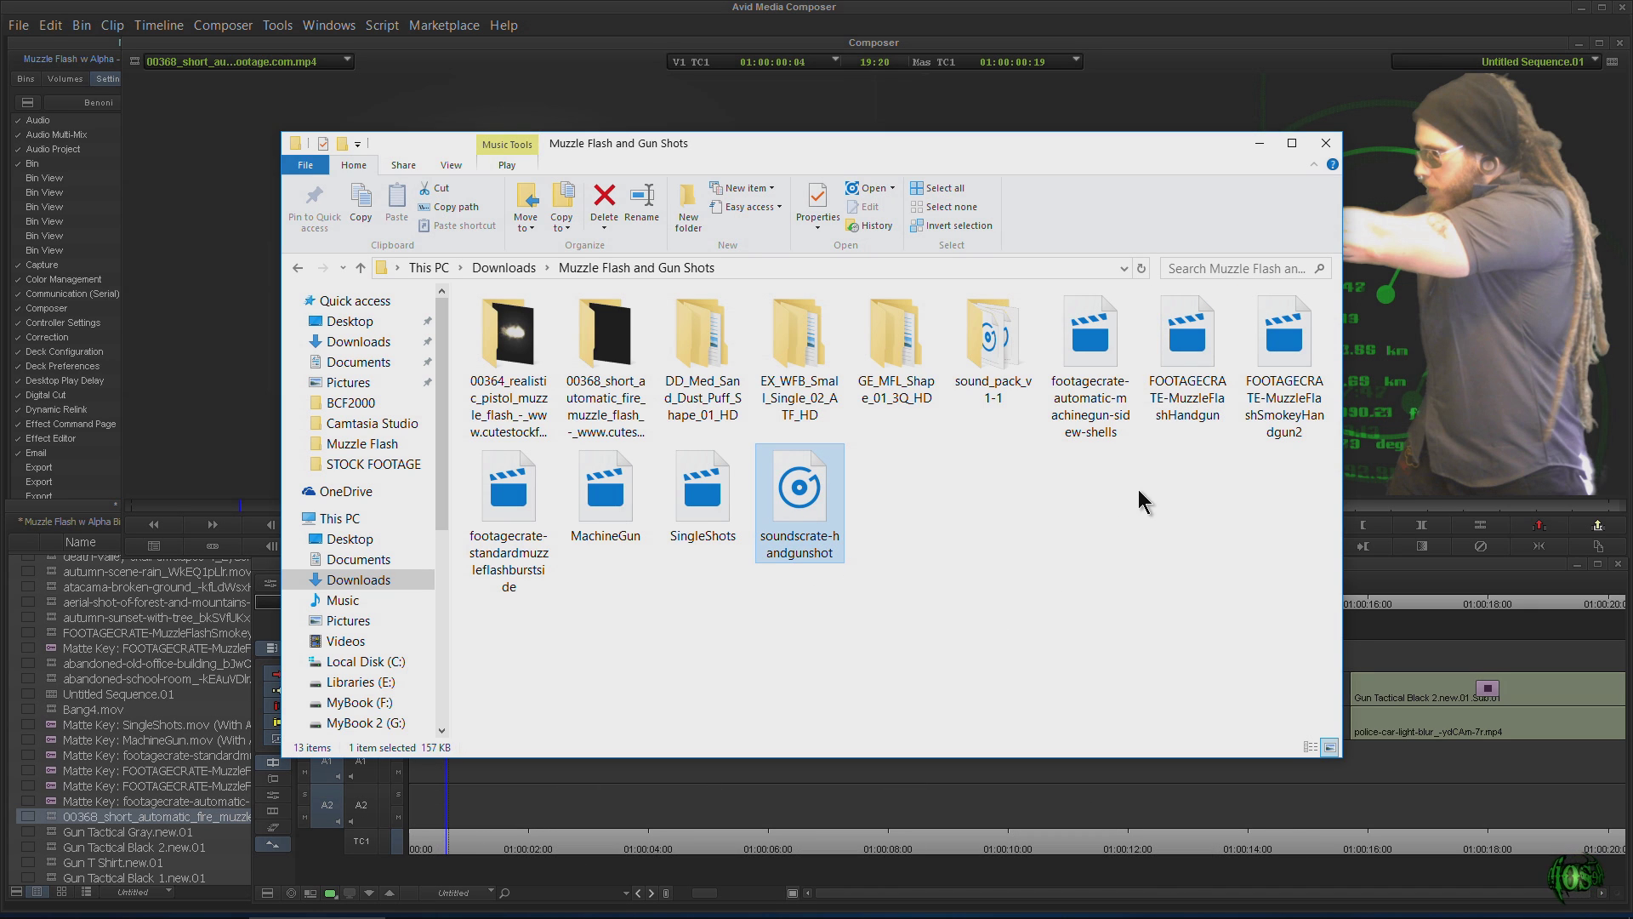
{"action": "double_click", "coordinate": [992, 345]}
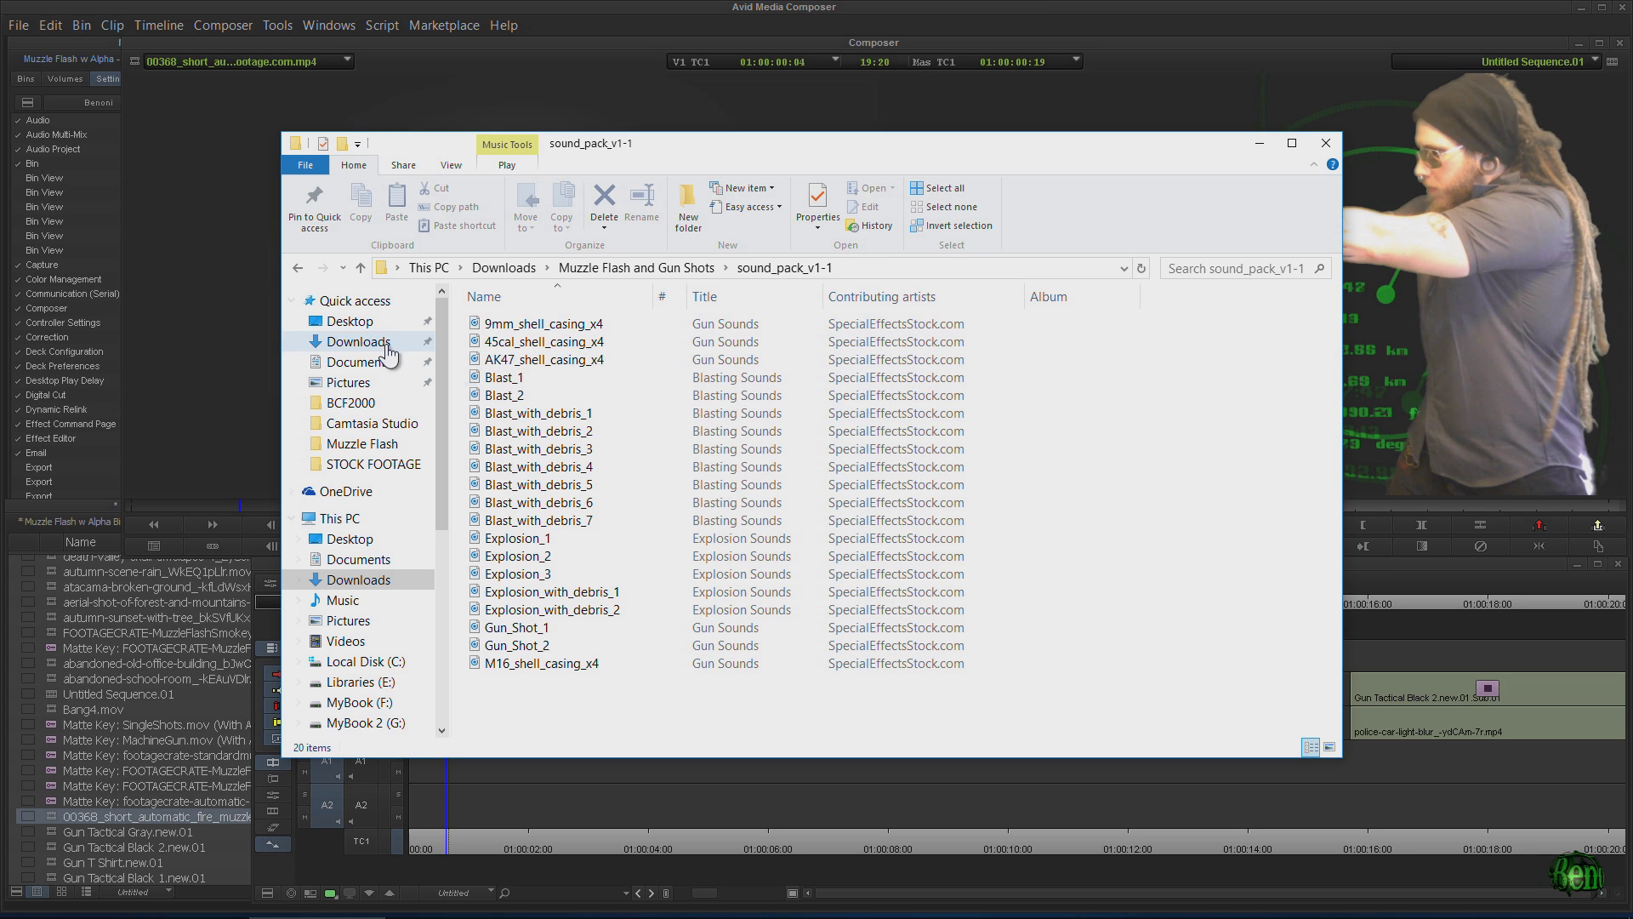
{"action": "left_click", "coordinate": [298, 268]}
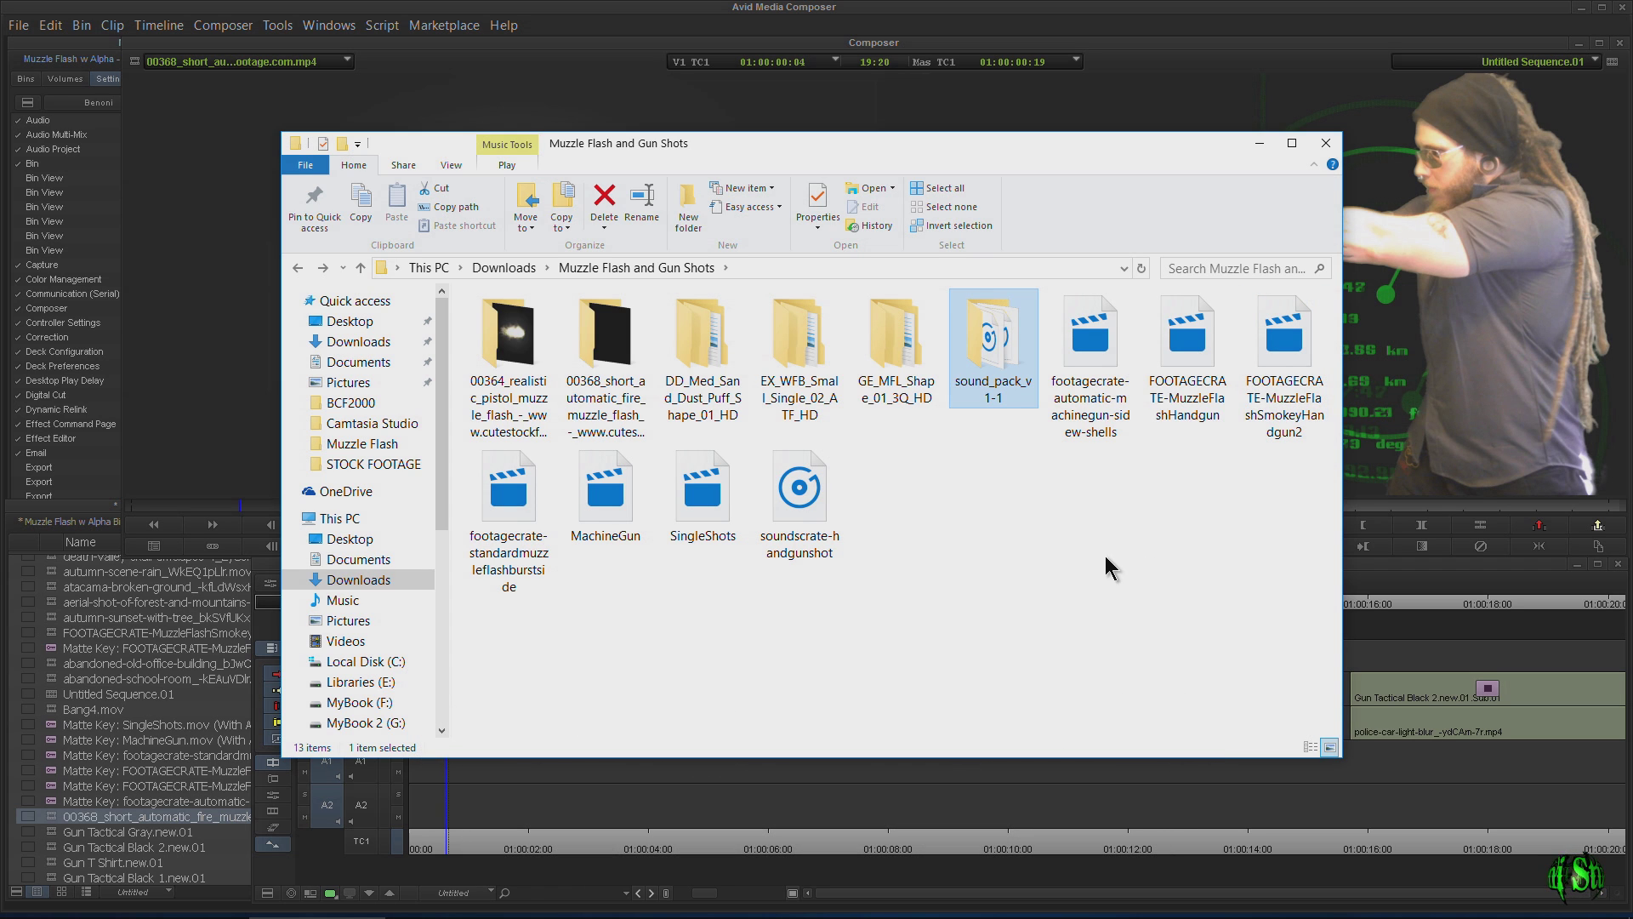
{"action": "left_click", "coordinate": [1174, 362]}
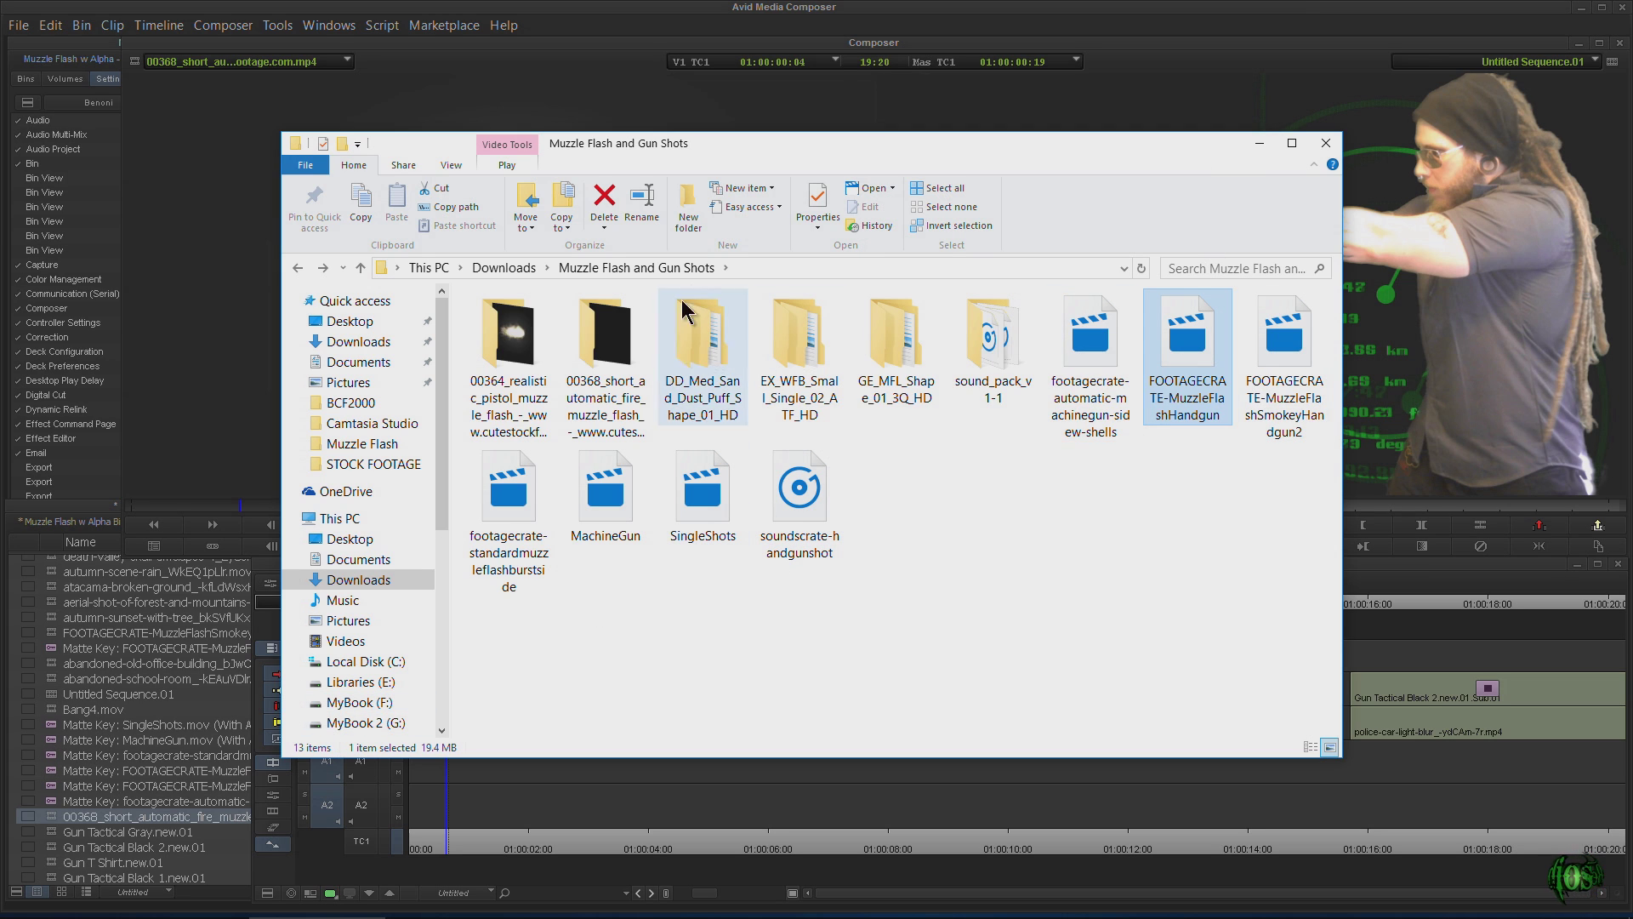
Set the project's Import settings to Image sized for current format, with the alpha channel on Invert on import (white = opaque)
{"action": "left_click", "coordinate": [103, 85]}
{"action": "scroll", "coordinate": [70, 362], "scroll_direction": "down", "scroll_amount": 8}
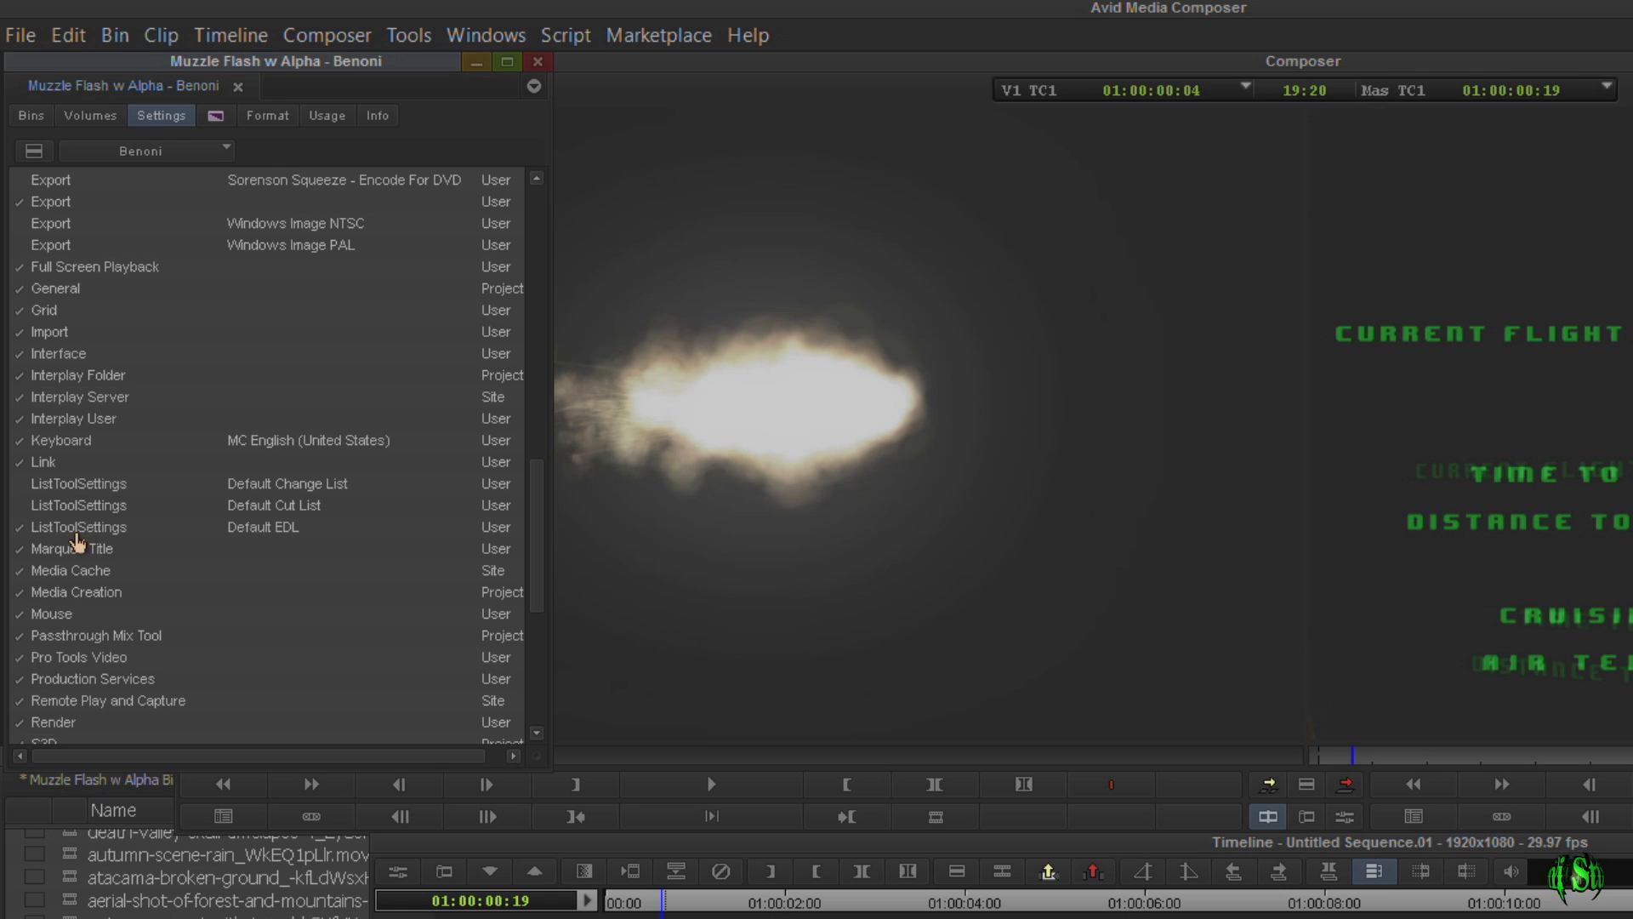
{"action": "double_click", "coordinate": [75, 339]}
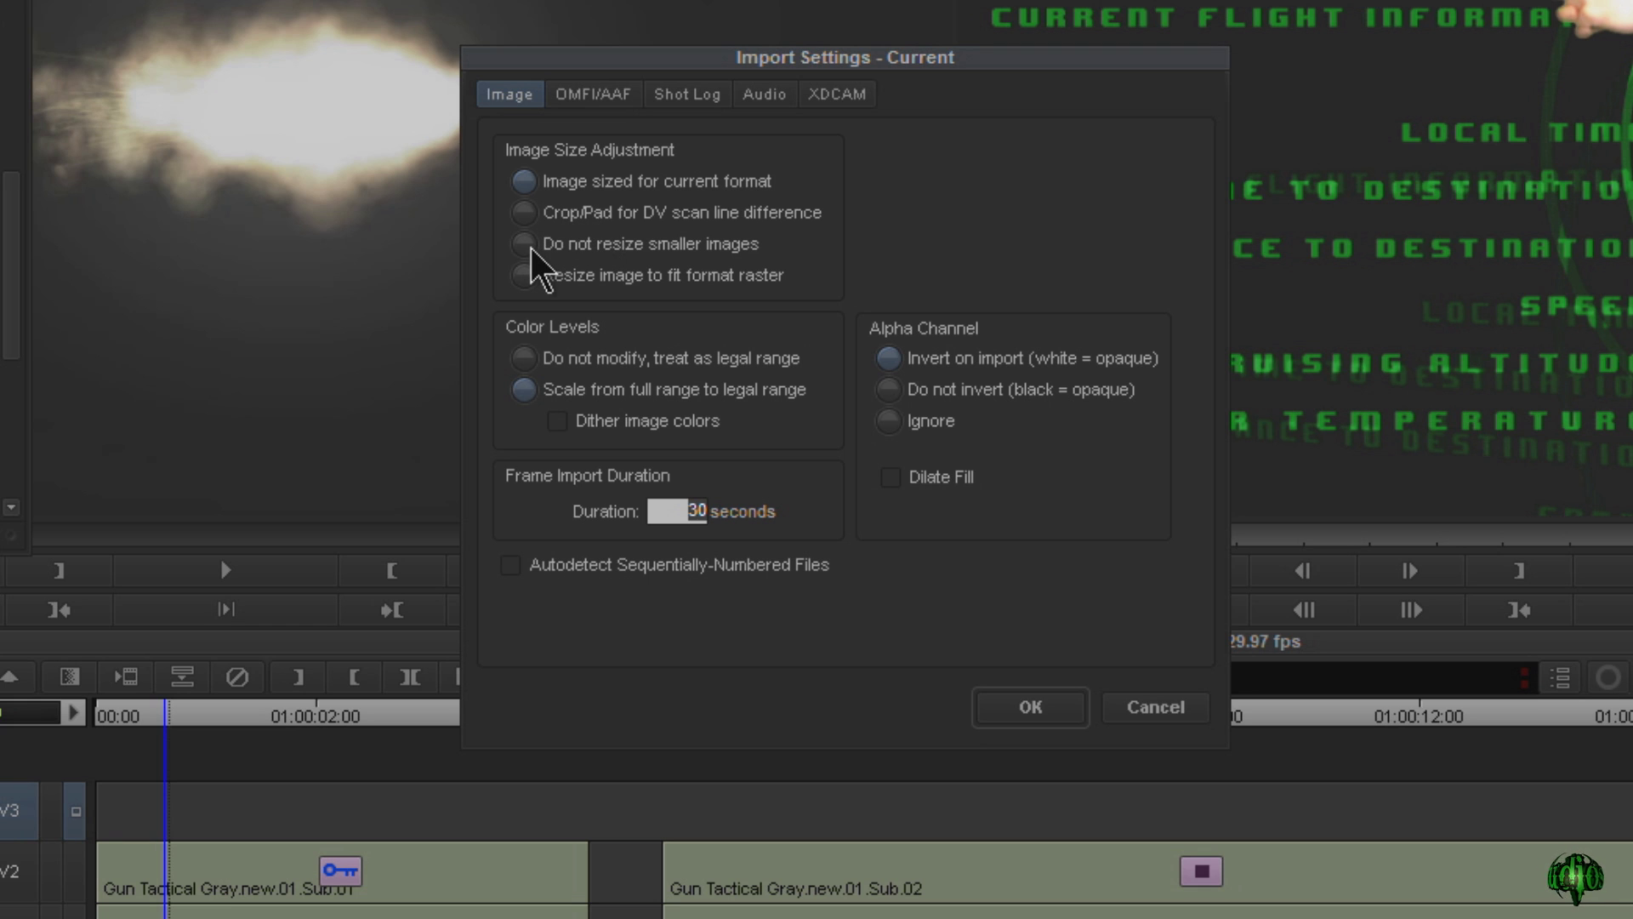
{"action": "left_click", "coordinate": [528, 246]}
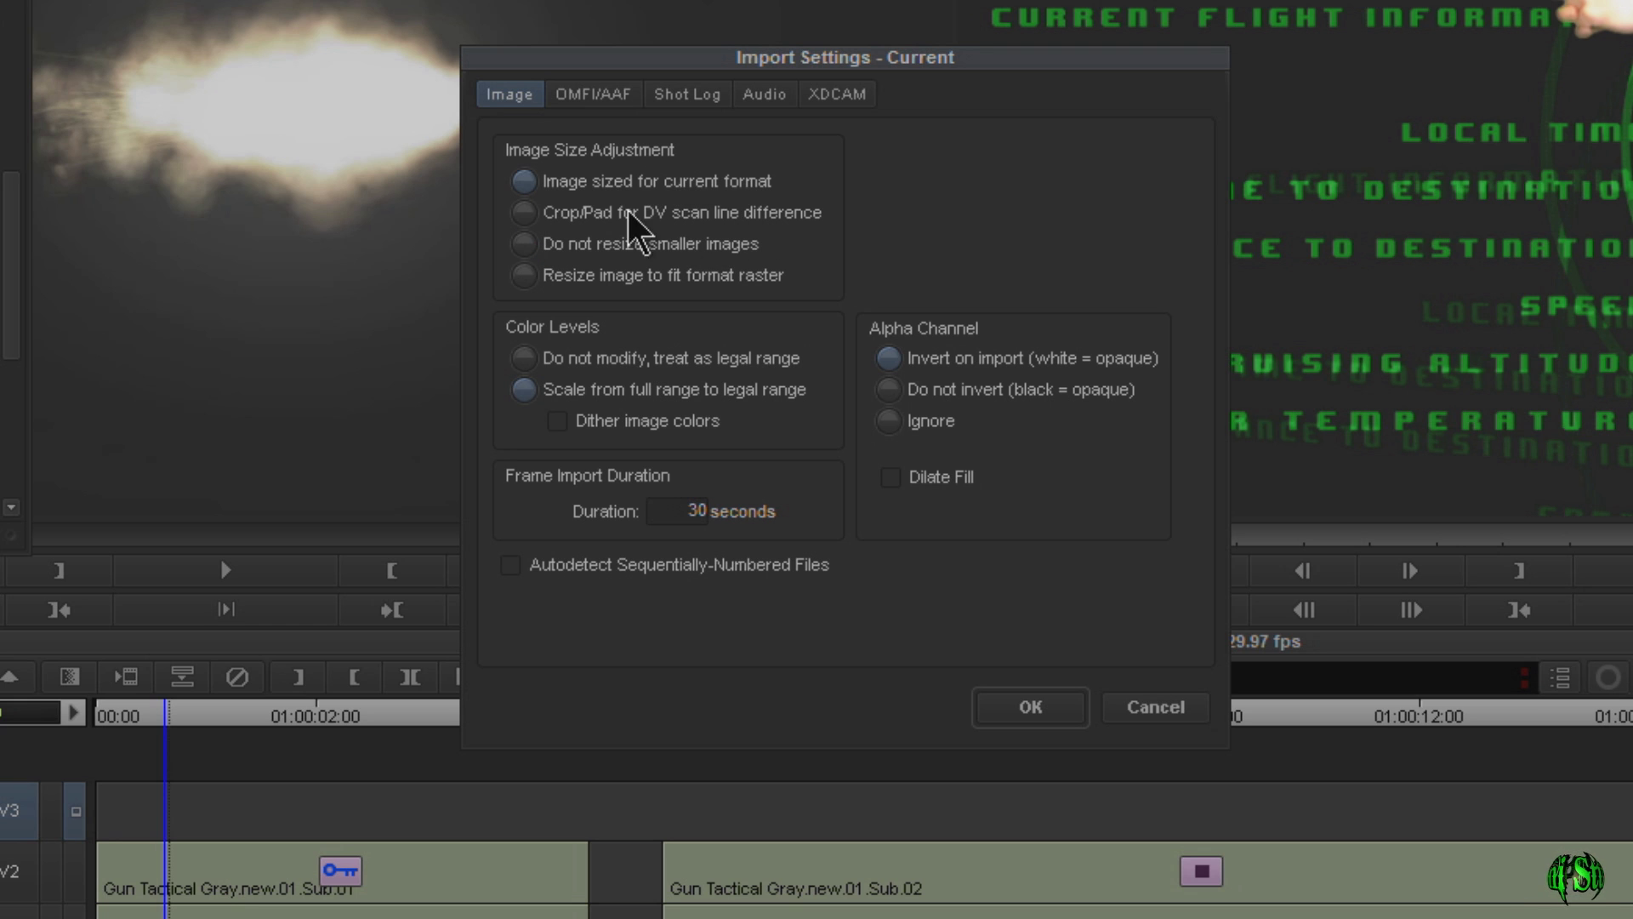
{"action": "left_click", "coordinate": [522, 244]}
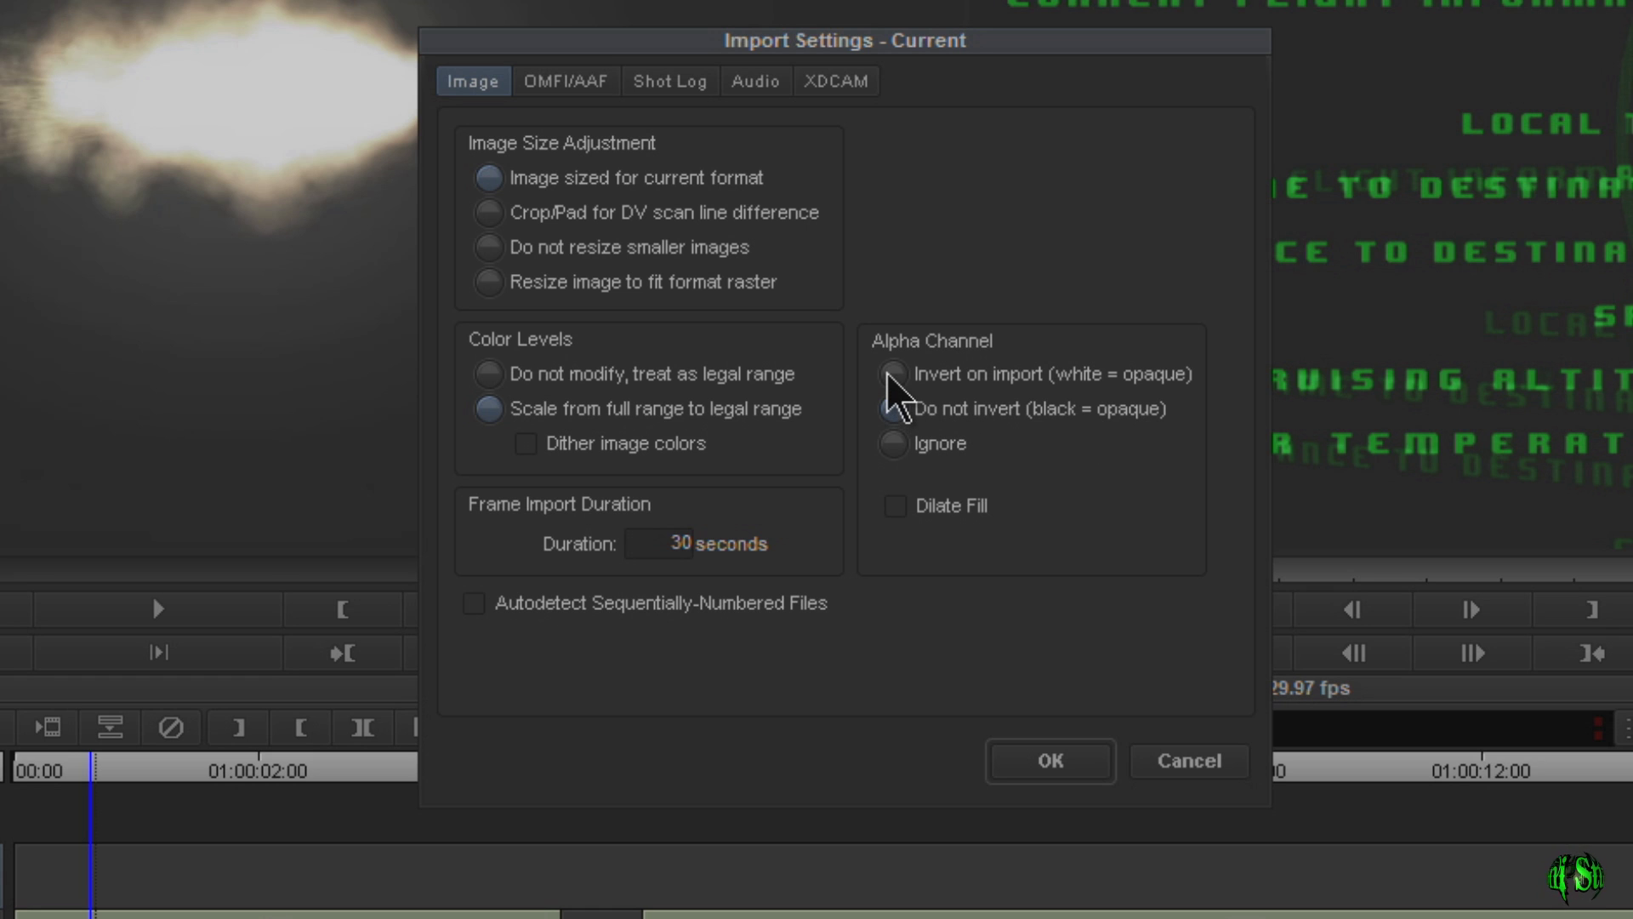
{"action": "left_click", "coordinate": [892, 446]}
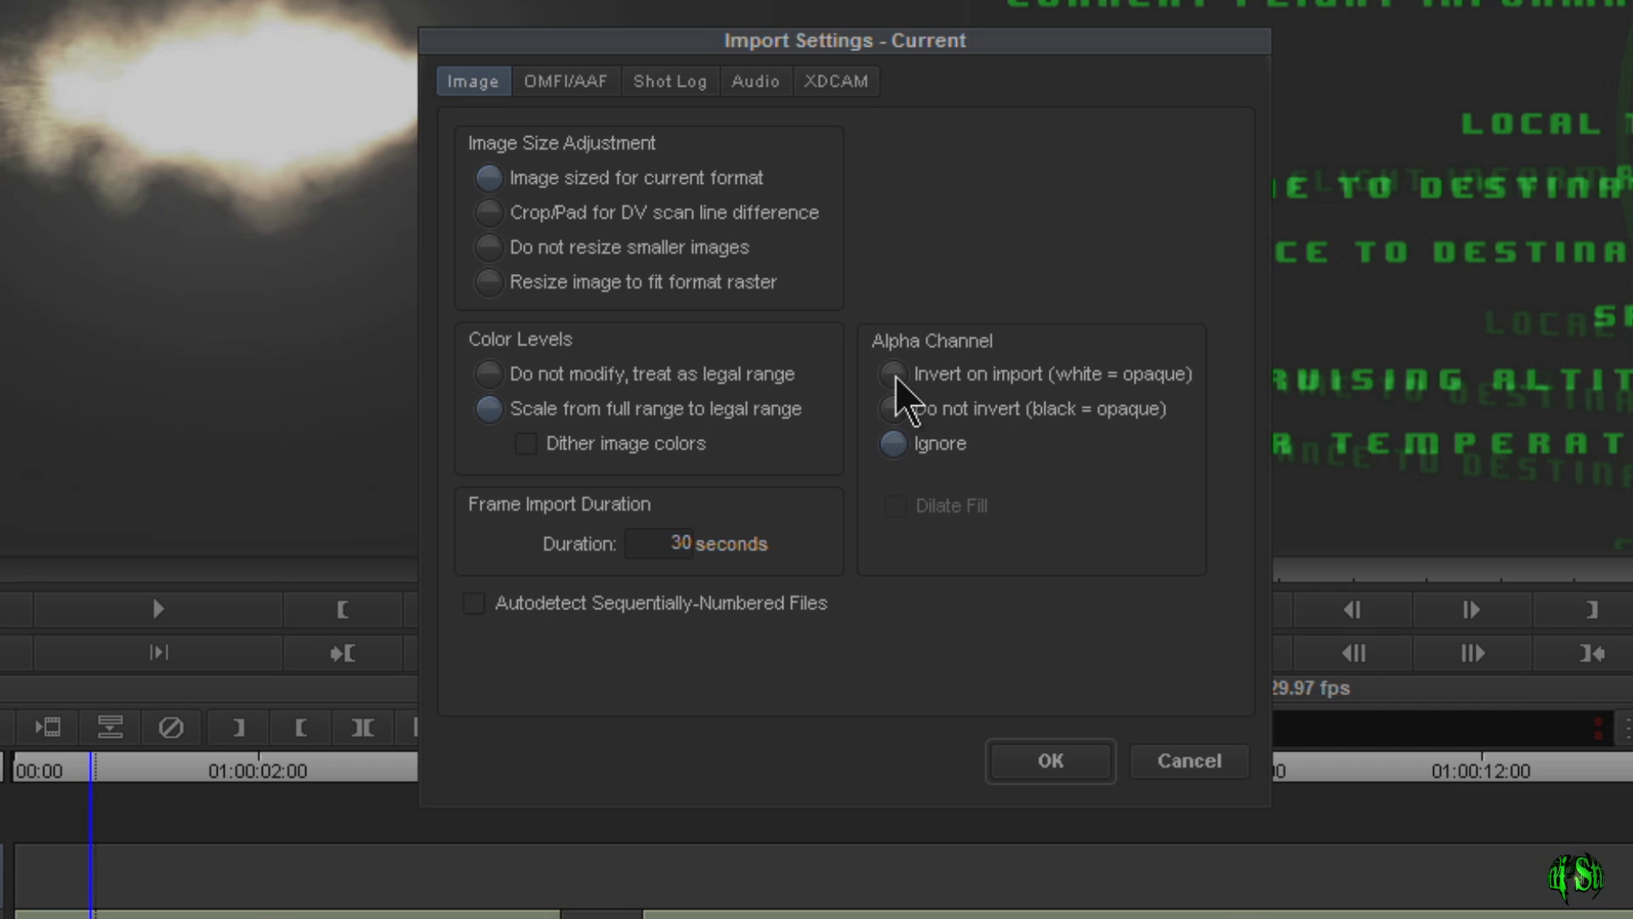
{"action": "left_click", "coordinate": [893, 374]}
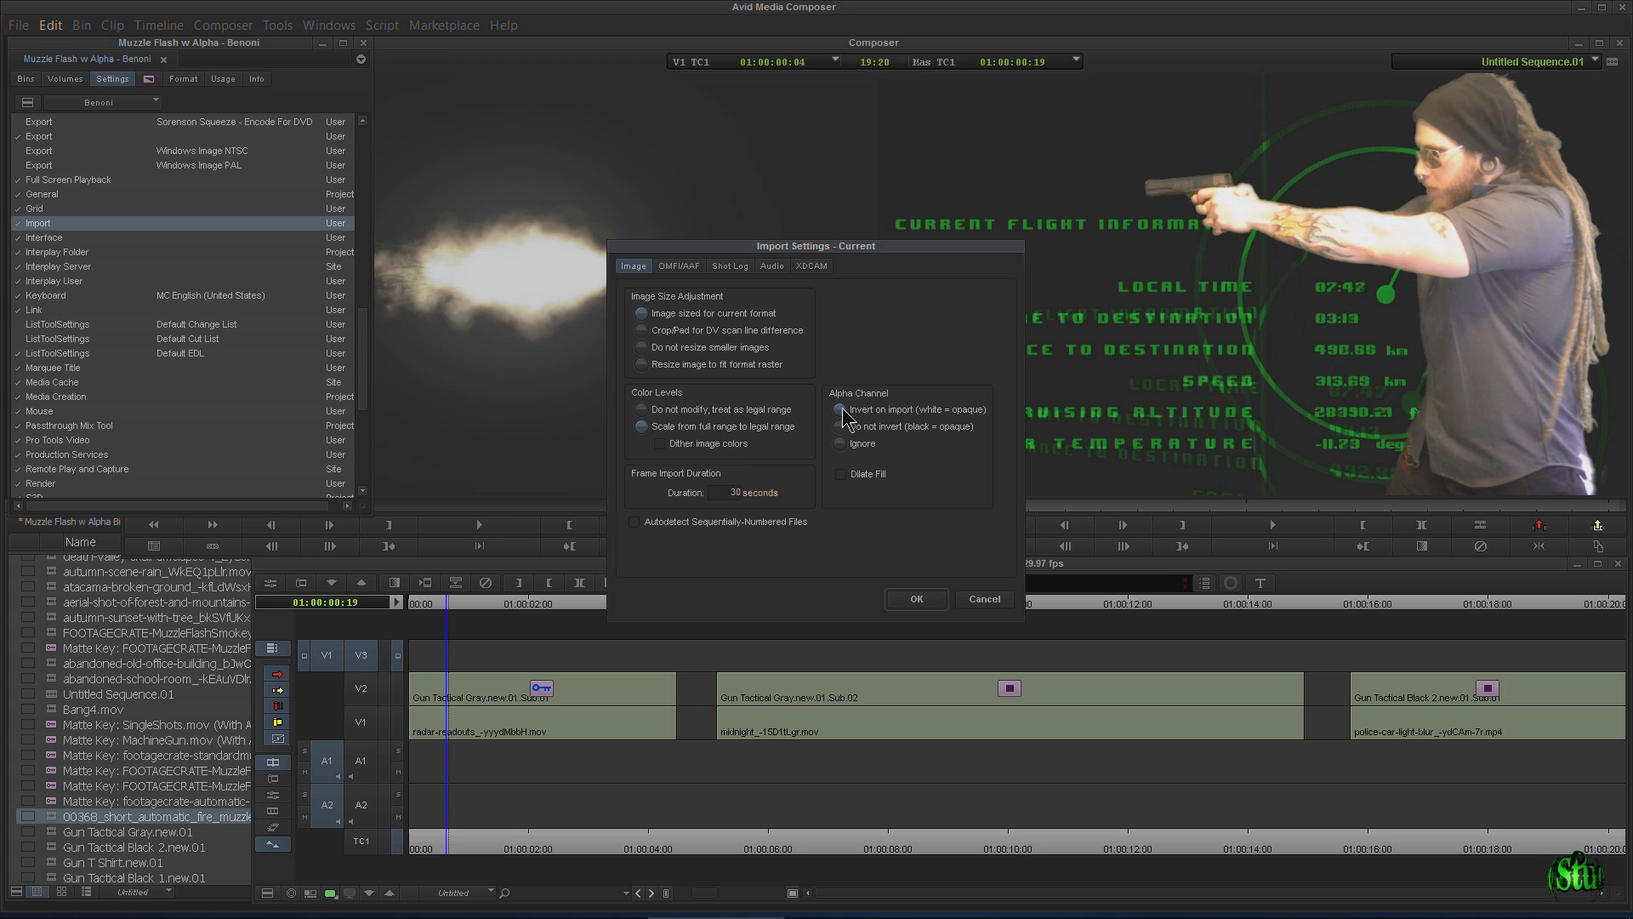
{"action": "left_click", "coordinate": [916, 599]}
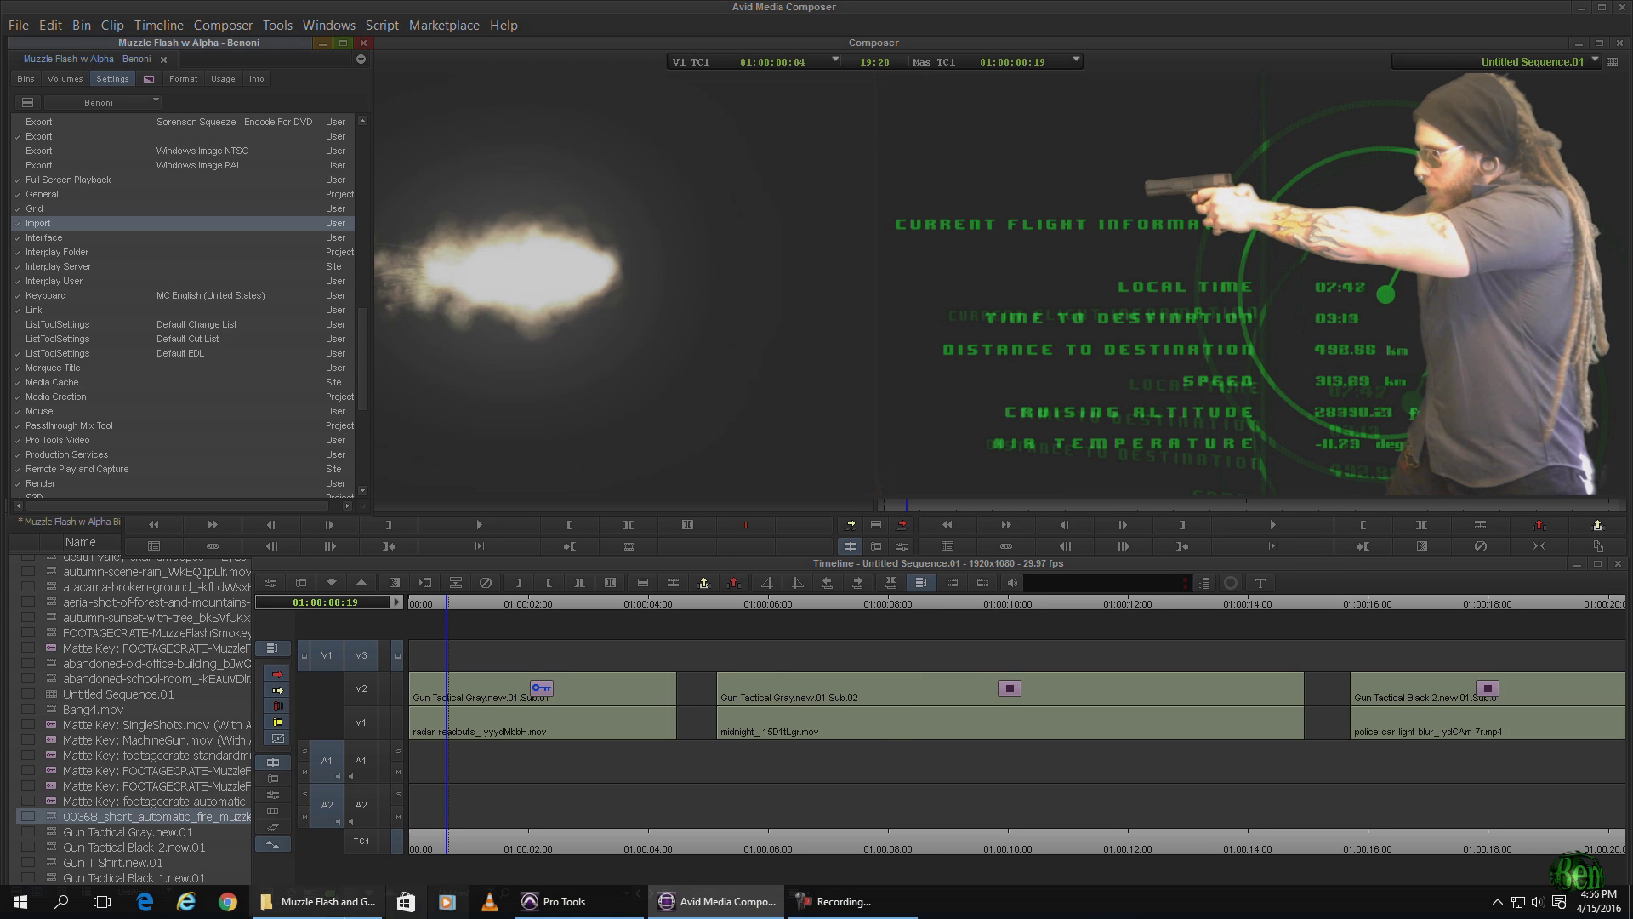
Overwrite the FOOTAGECRATE-MuzzleFlashHandgun matte key clip from the bin onto V3 at 01:00:00:19 and scrub the sequence around it
{"action": "left_click", "coordinate": [317, 900]}
{"action": "left_click_drag", "start_coordinate": [1189, 338], "coordinate": [796, 750]}
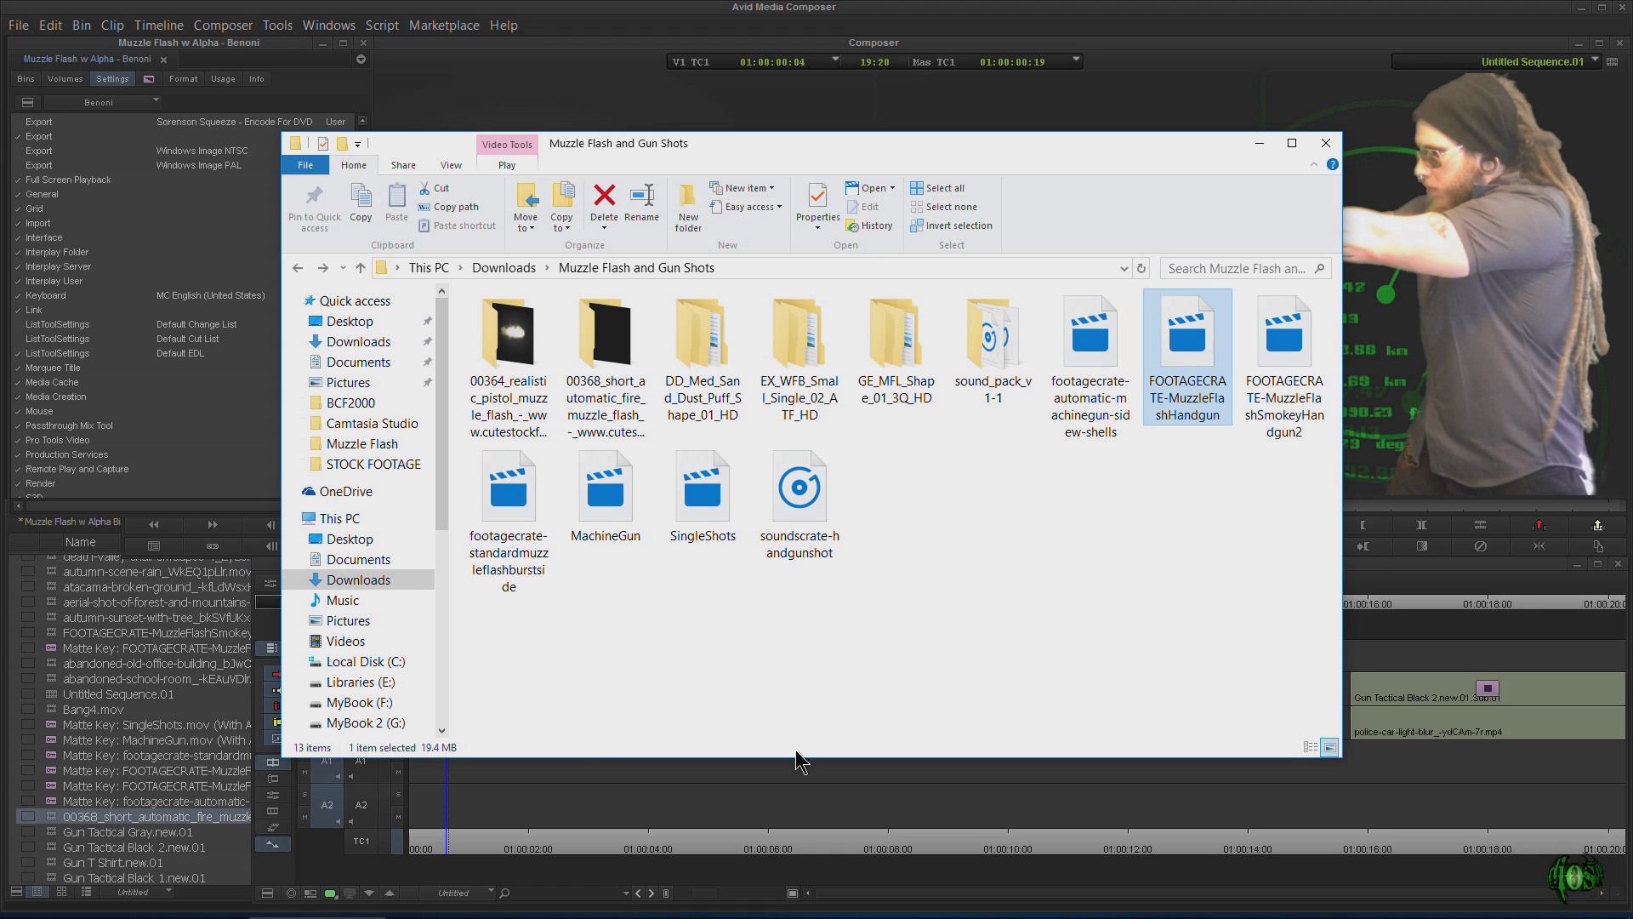
{"action": "left_click", "coordinate": [51, 789]}
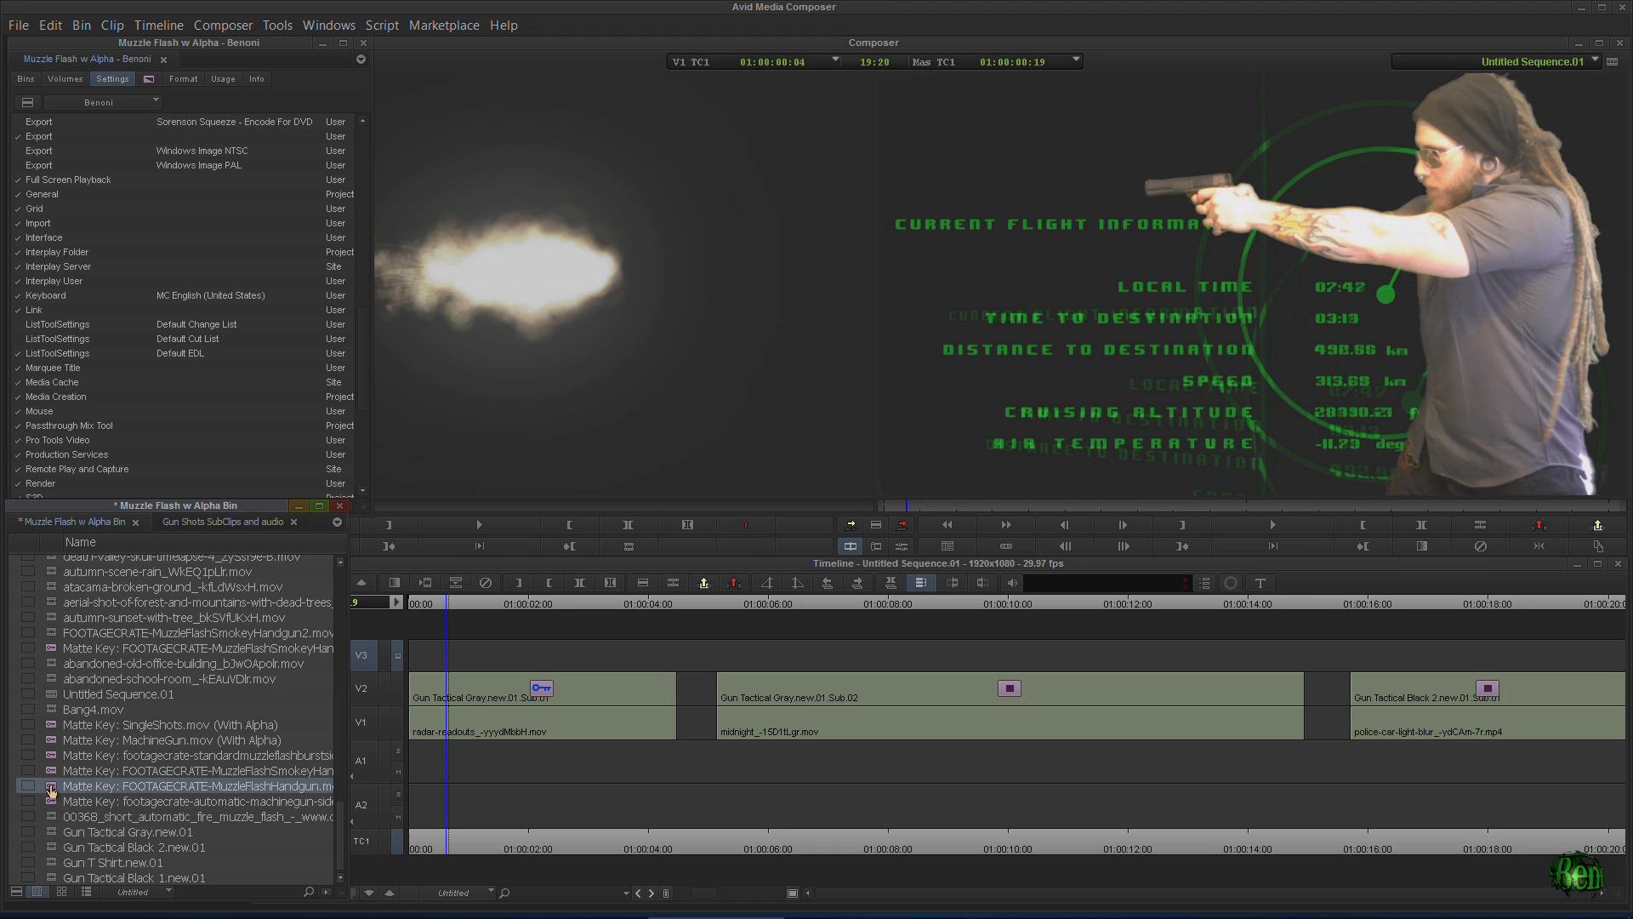
{"action": "double_click", "coordinate": [51, 789]}
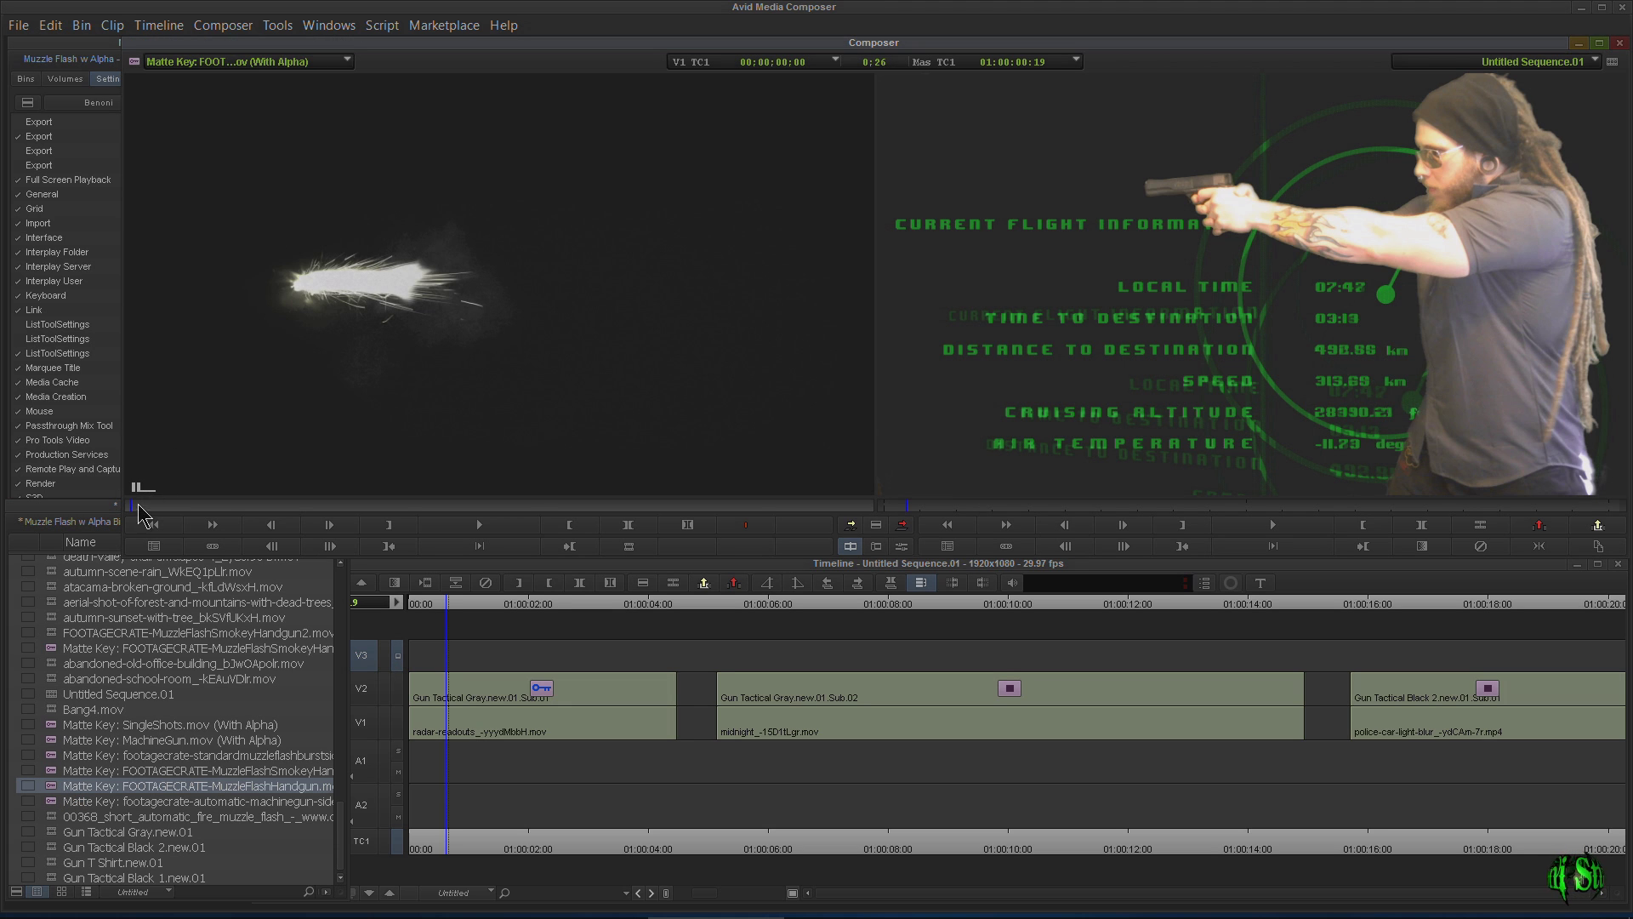
{"action": "left_click", "coordinate": [902, 525]}
{"action": "left_click", "coordinate": [457, 619]}
{"action": "left_click_drag", "start_coordinate": [458, 618], "coordinate": [449, 621]}
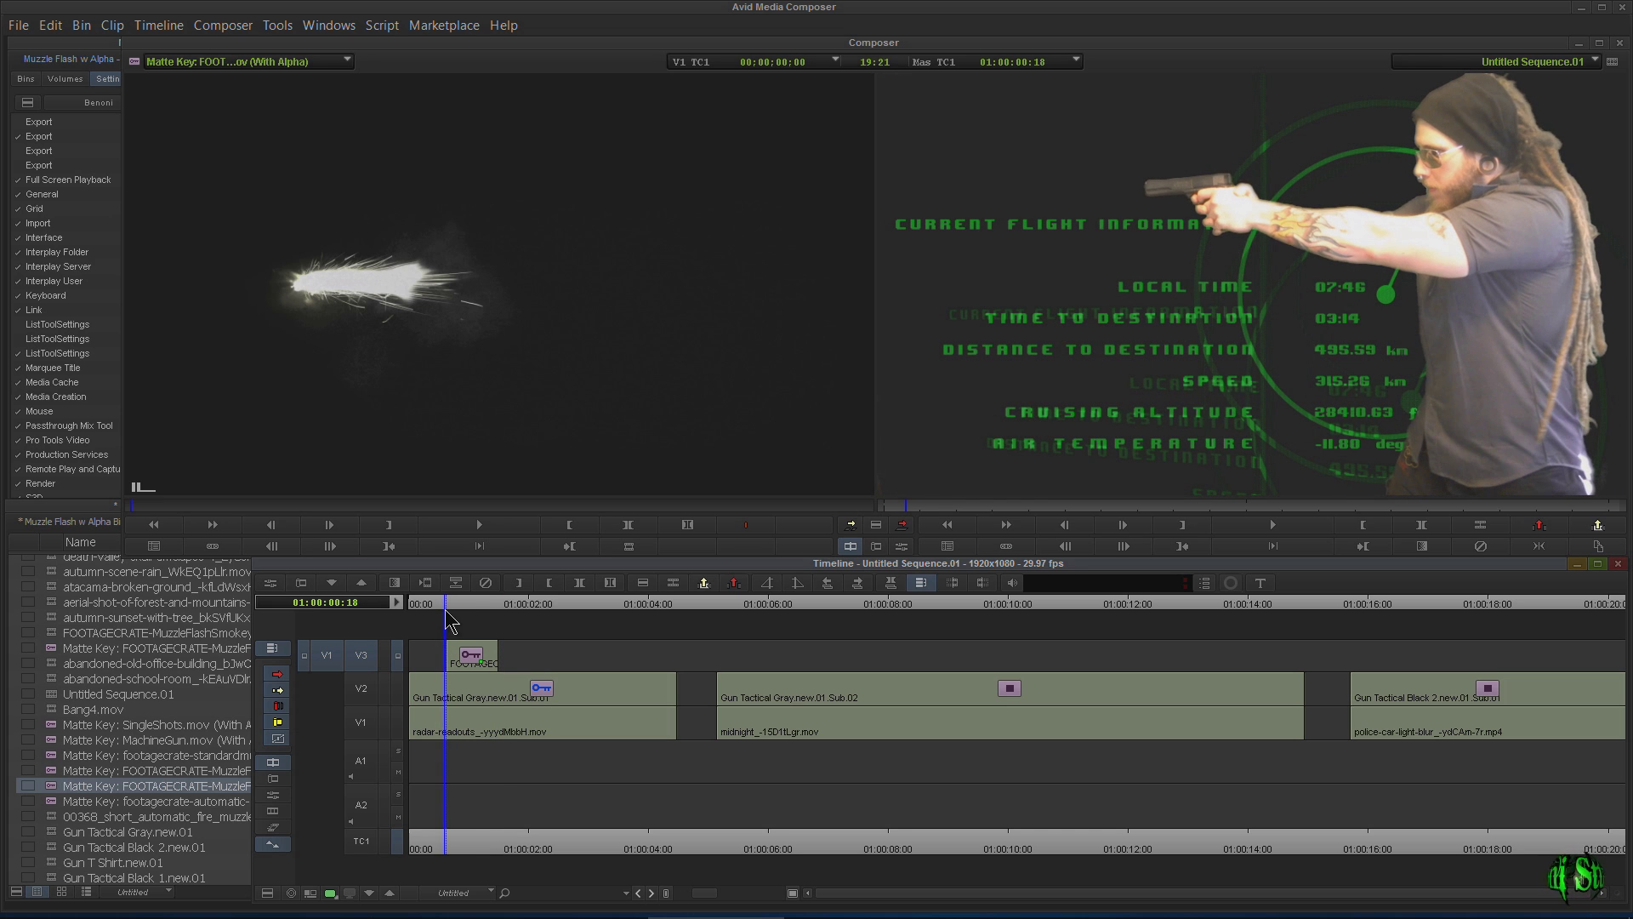
{"action": "left_click", "coordinate": [498, 602]}
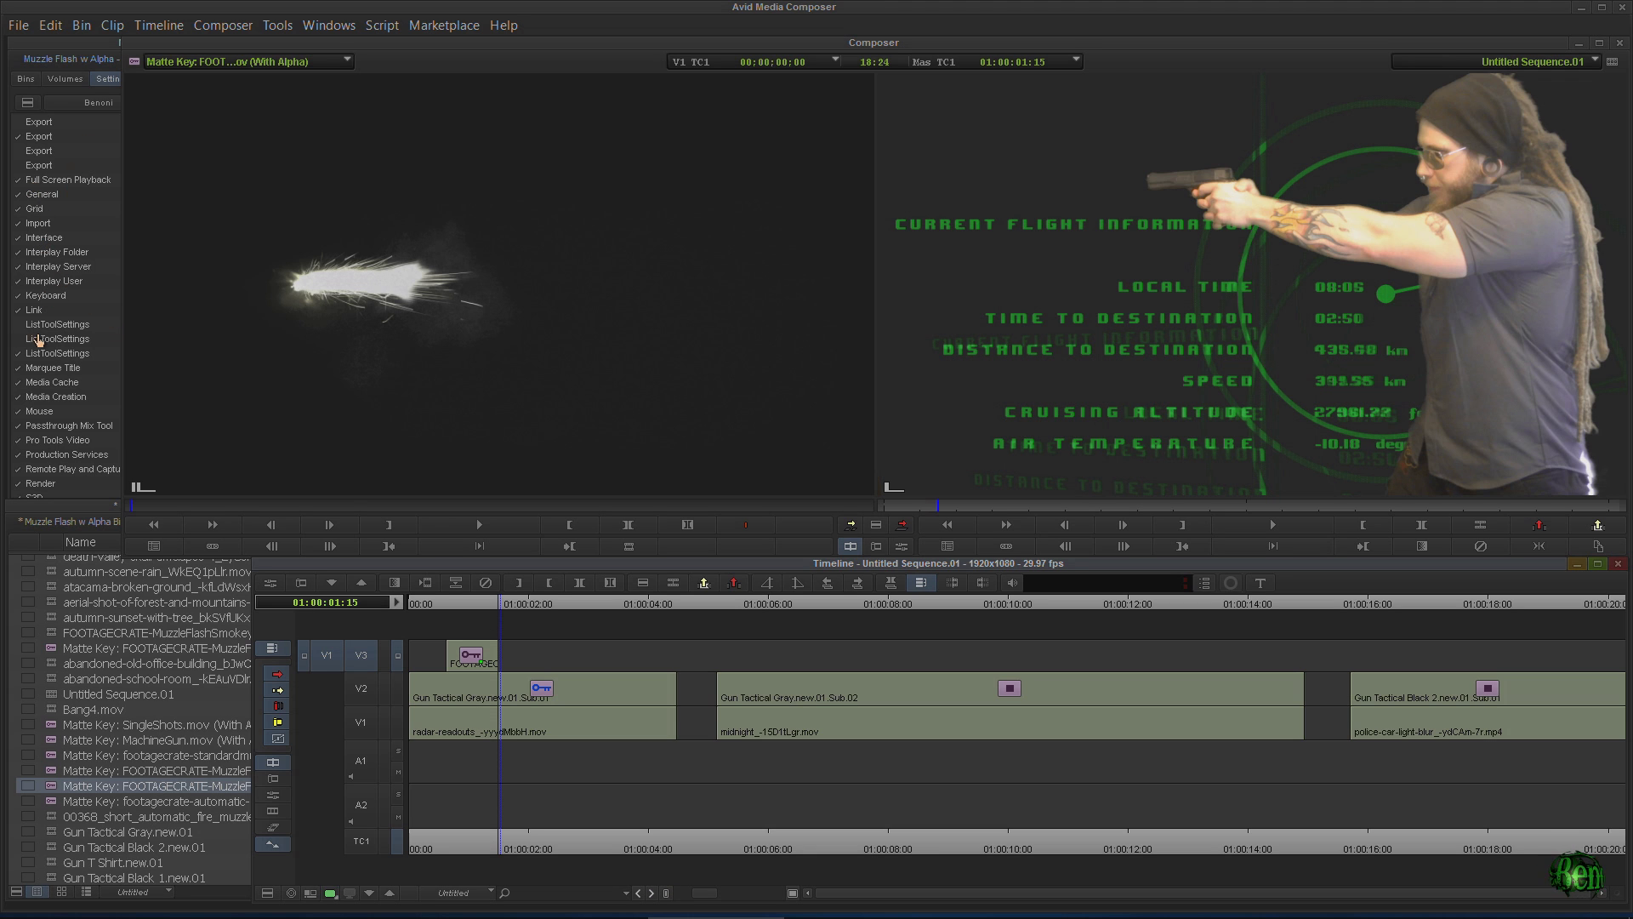
Set the alpha channel option in the project's Import settings to Do not invert (black = opaque)
{"action": "left_click", "coordinate": [41, 384]}
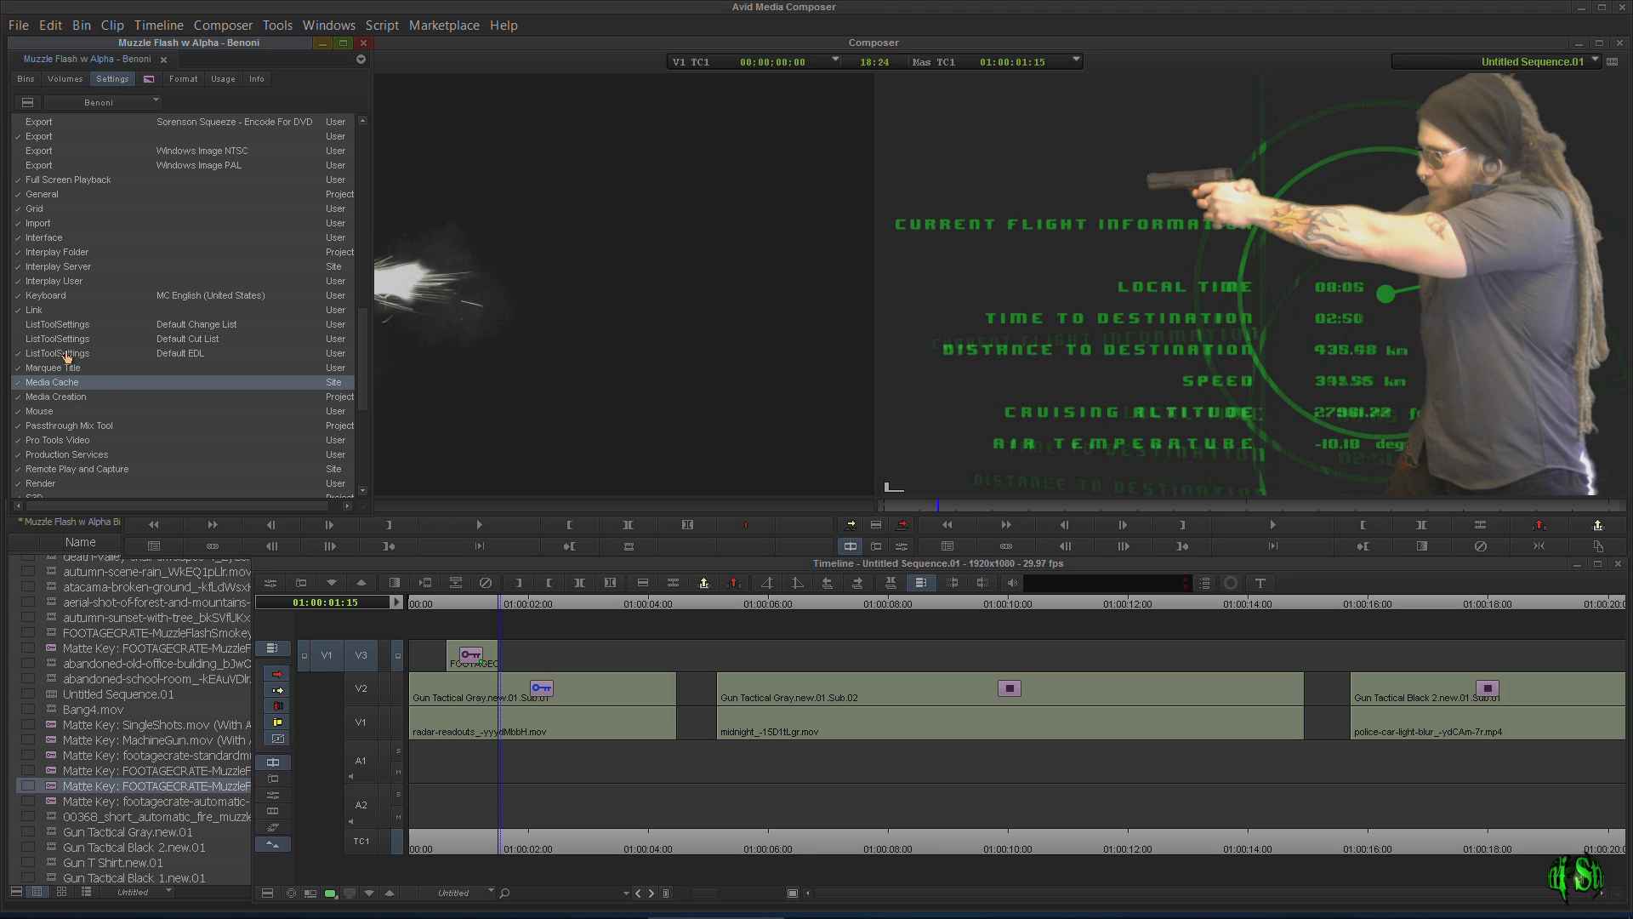
{"action": "double_click", "coordinate": [45, 224]}
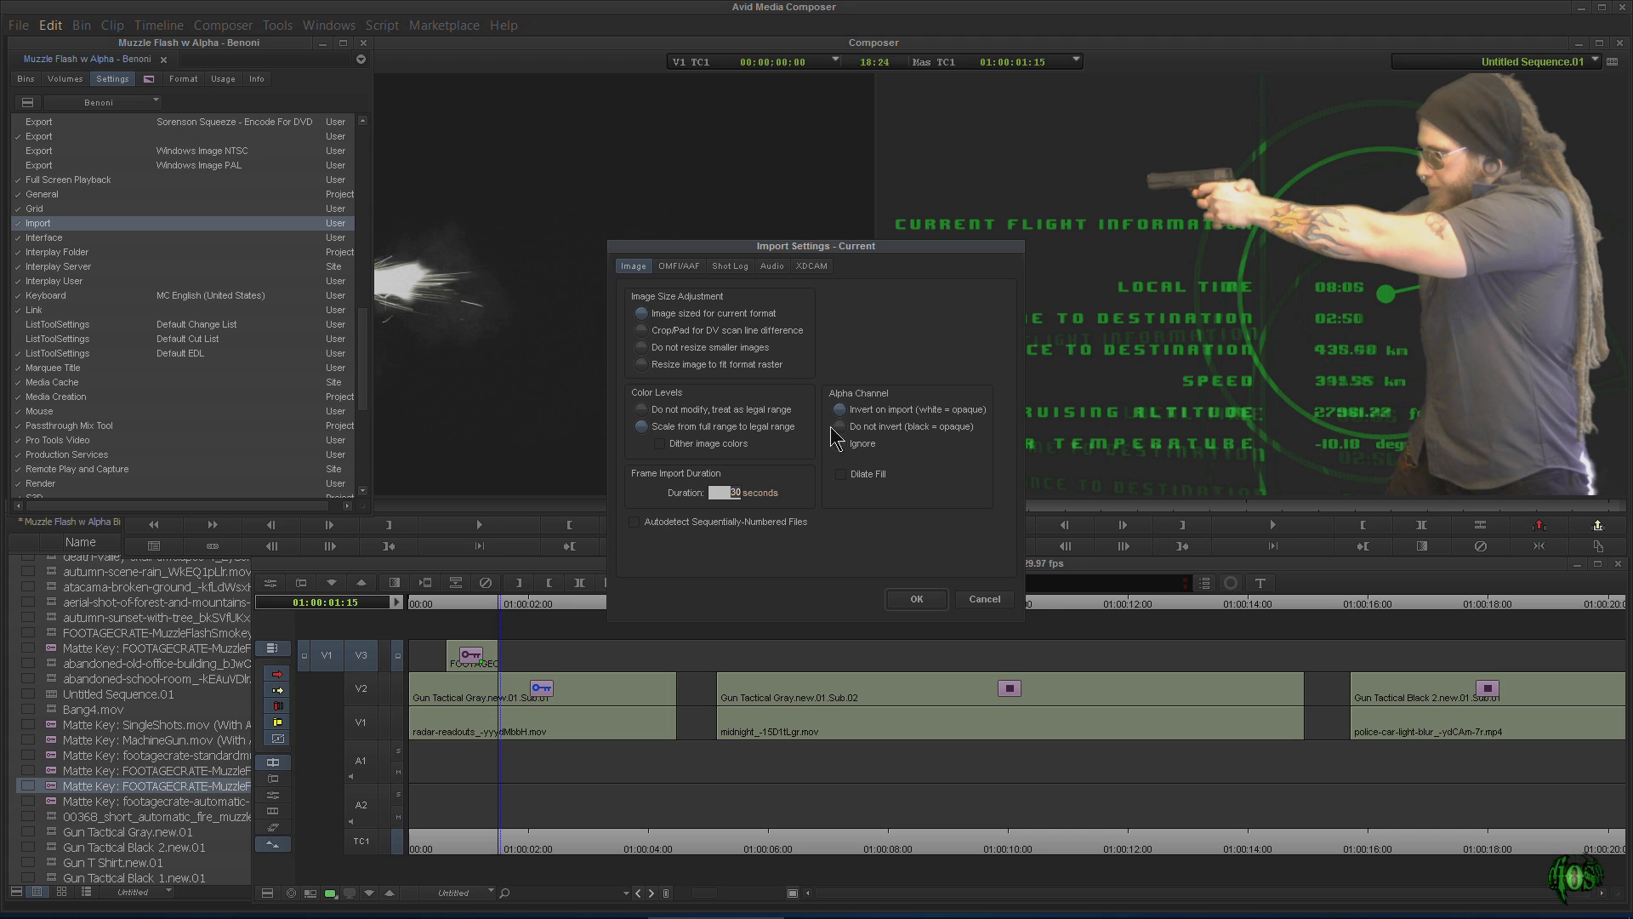
{"action": "left_click", "coordinate": [917, 600]}
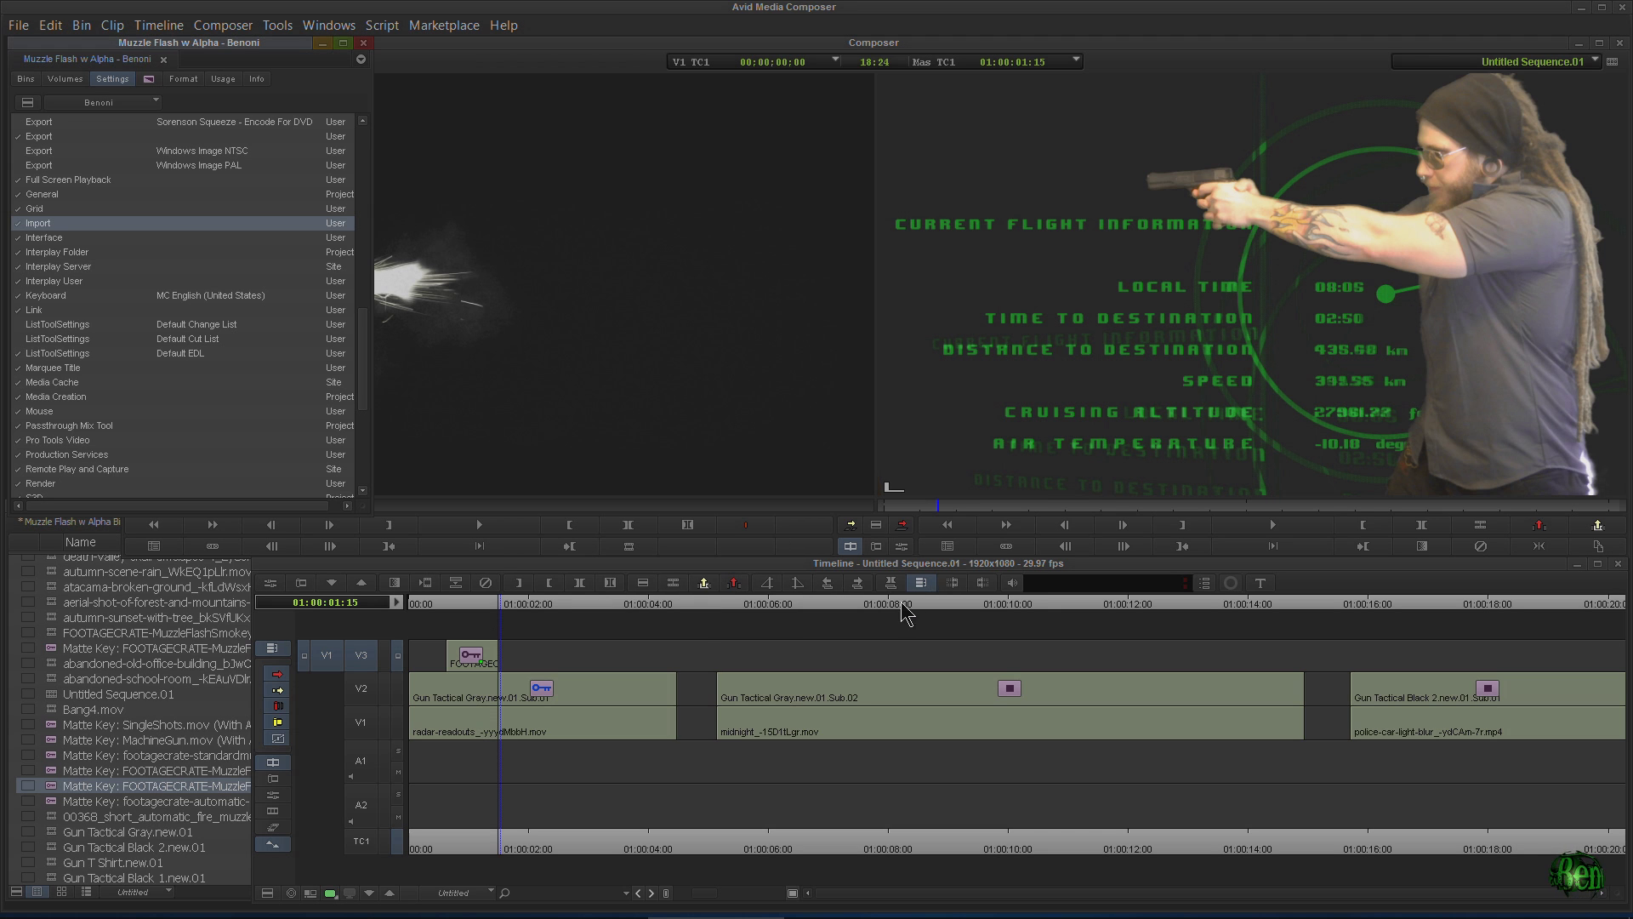
Switch to File Explorer and import FOOTAGECRATE-MuzzleFlashSmokeyHandgun2 from Muzzle Flash and Gun Shots into the Muzzle Flash w Alpha bin
{"action": "left_click", "coordinate": [316, 901]}
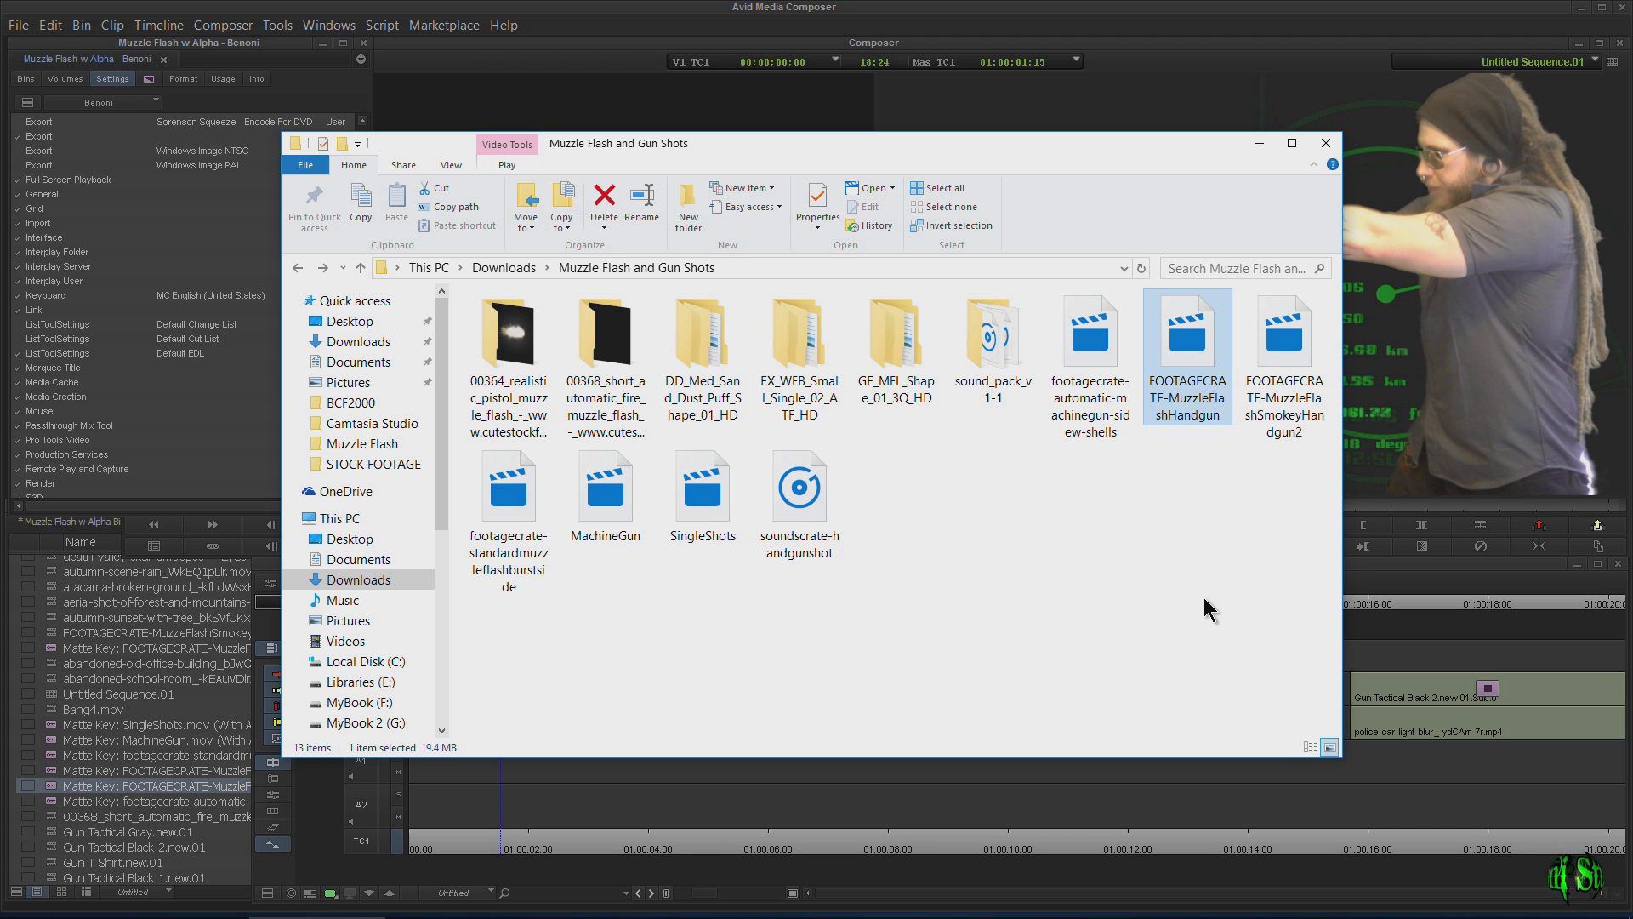
{"action": "left_click", "coordinate": [1286, 333]}
{"action": "left_click_drag", "start_coordinate": [1287, 333], "coordinate": [24, 649]}
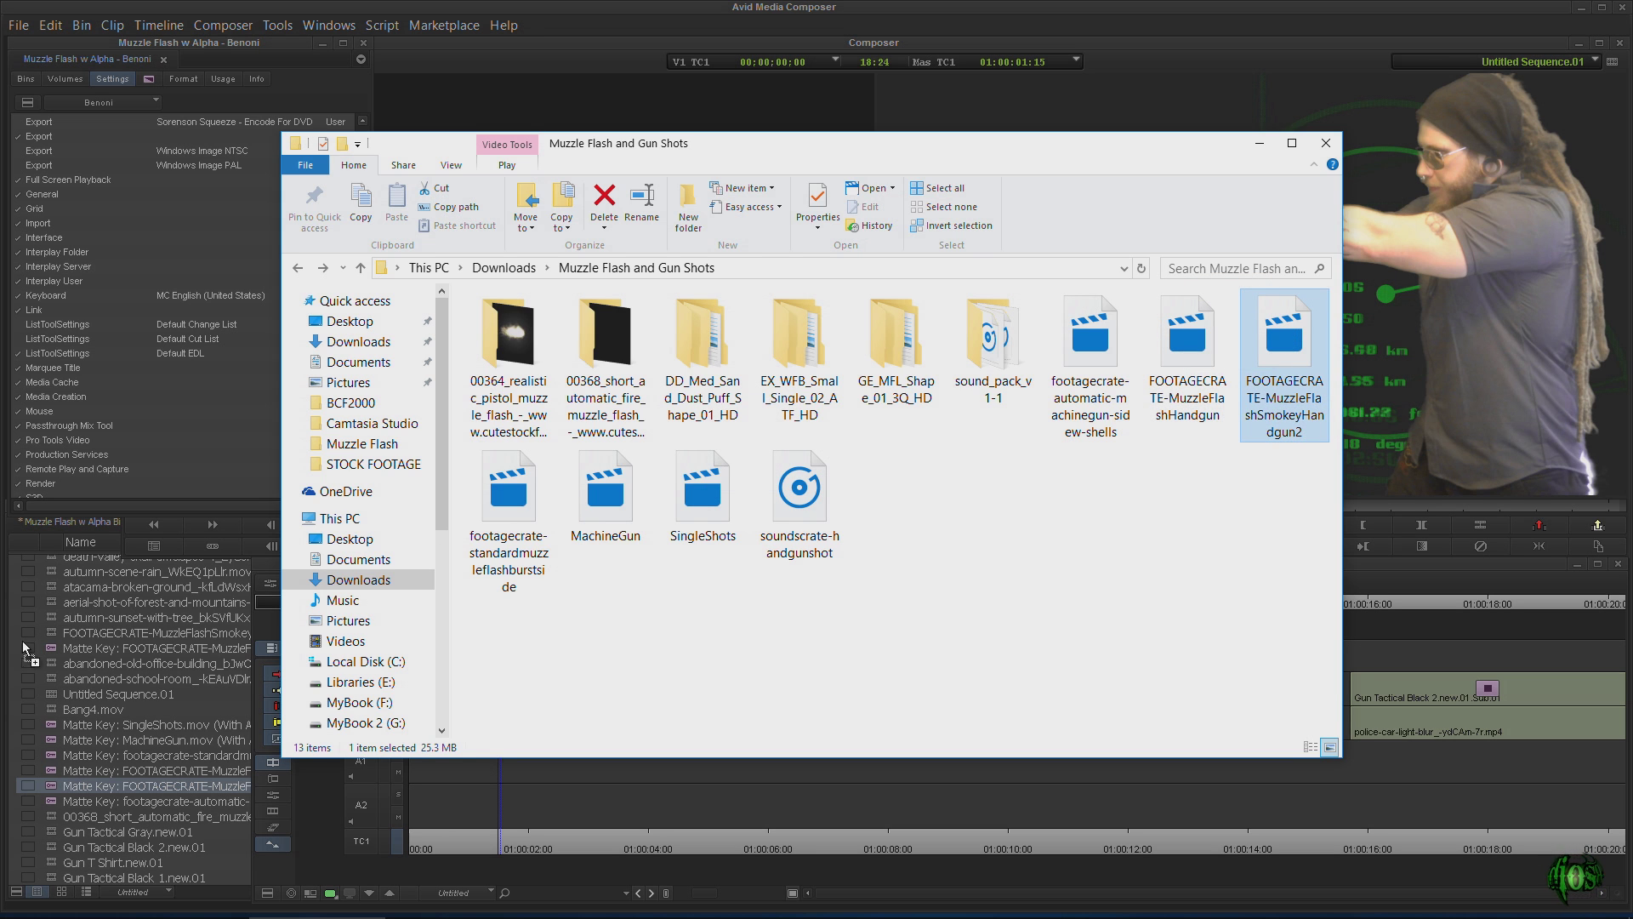
{"action": "left_click_drag", "start_coordinate": [119, 704], "coordinate": [120, 706]}
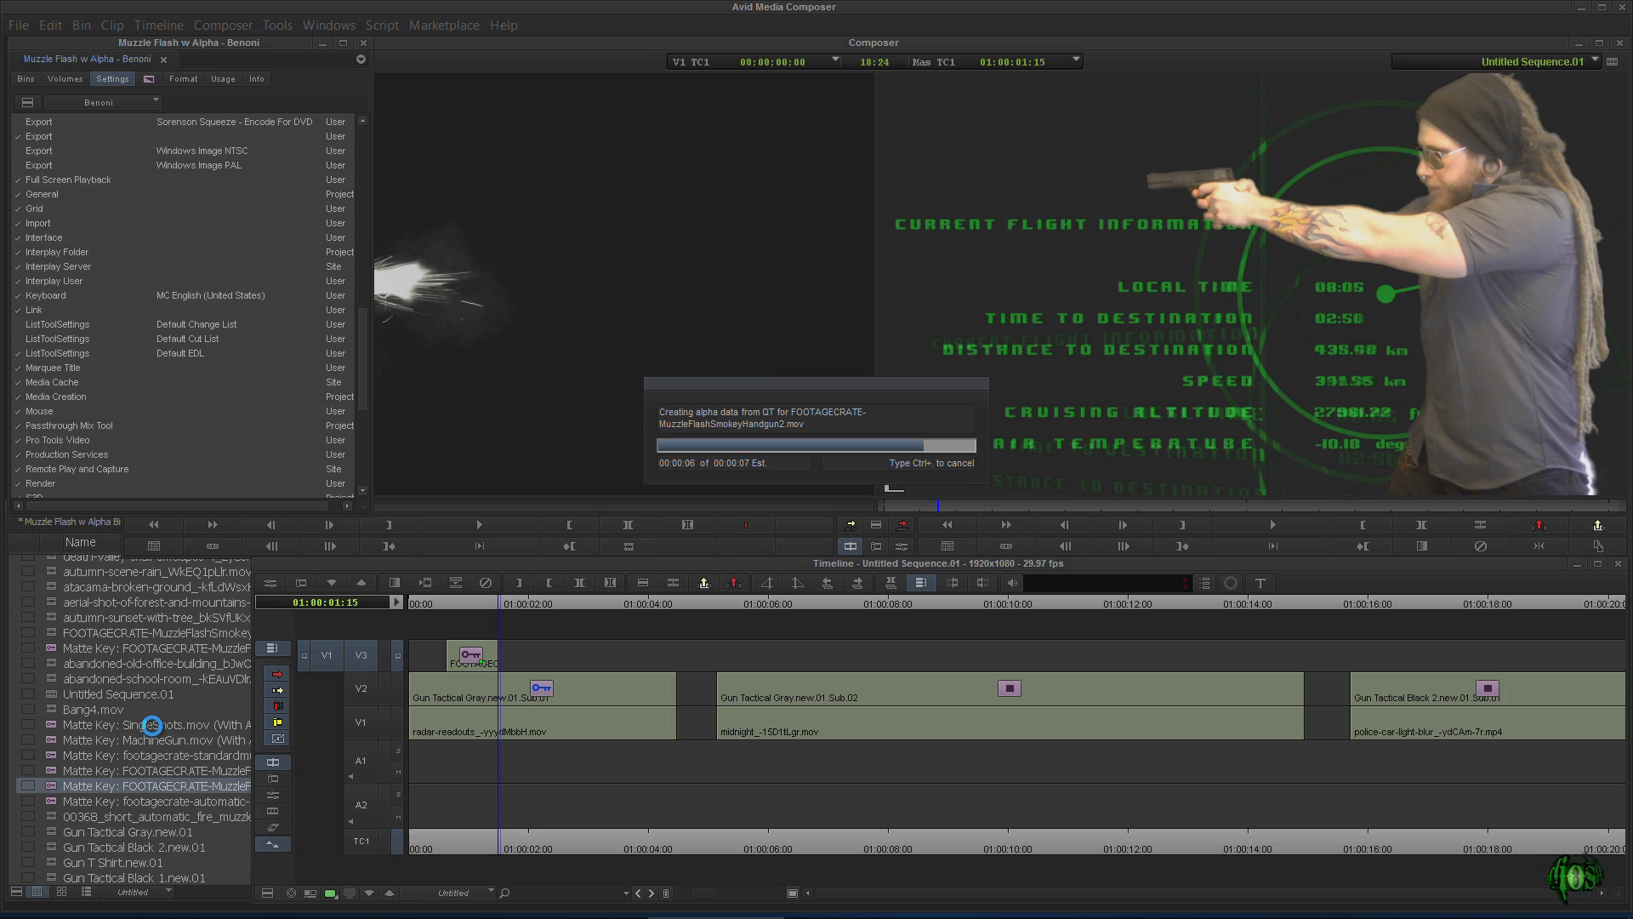
Overwrite the imported FOOTAGECRATE-MuzzleFlashSmokeyHandgun2 matte key clip onto V3 at 01:00:01:15 and scrub the sequence over it
{"action": "left_click", "coordinate": [162, 723]}
{"action": "scroll", "coordinate": [231, 700], "scroll_direction": "up", "scroll_amount": 15}
{"action": "scroll", "coordinate": [231, 700], "scroll_direction": "up", "scroll_amount": 3}
{"action": "left_click_drag", "start_coordinate": [50, 568], "coordinate": [459, 517]}
{"action": "left_click_drag", "start_coordinate": [134, 508], "coordinate": [21, 520]}
{"action": "left_click", "coordinate": [900, 525]}
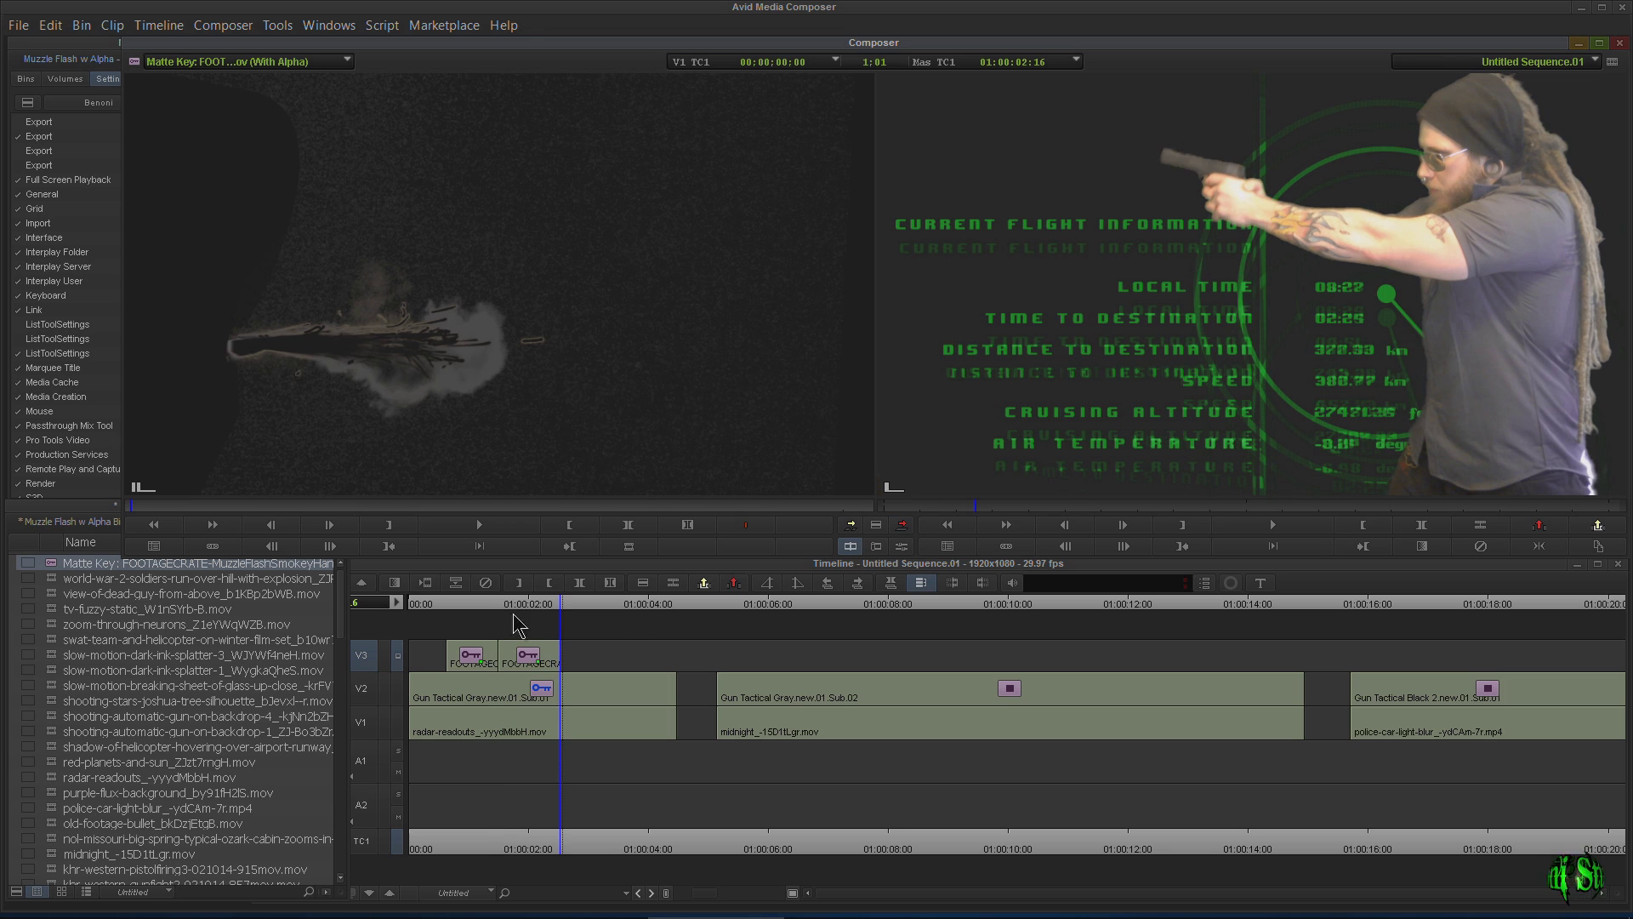
{"action": "left_click_drag", "start_coordinate": [537, 605], "coordinate": [437, 633]}
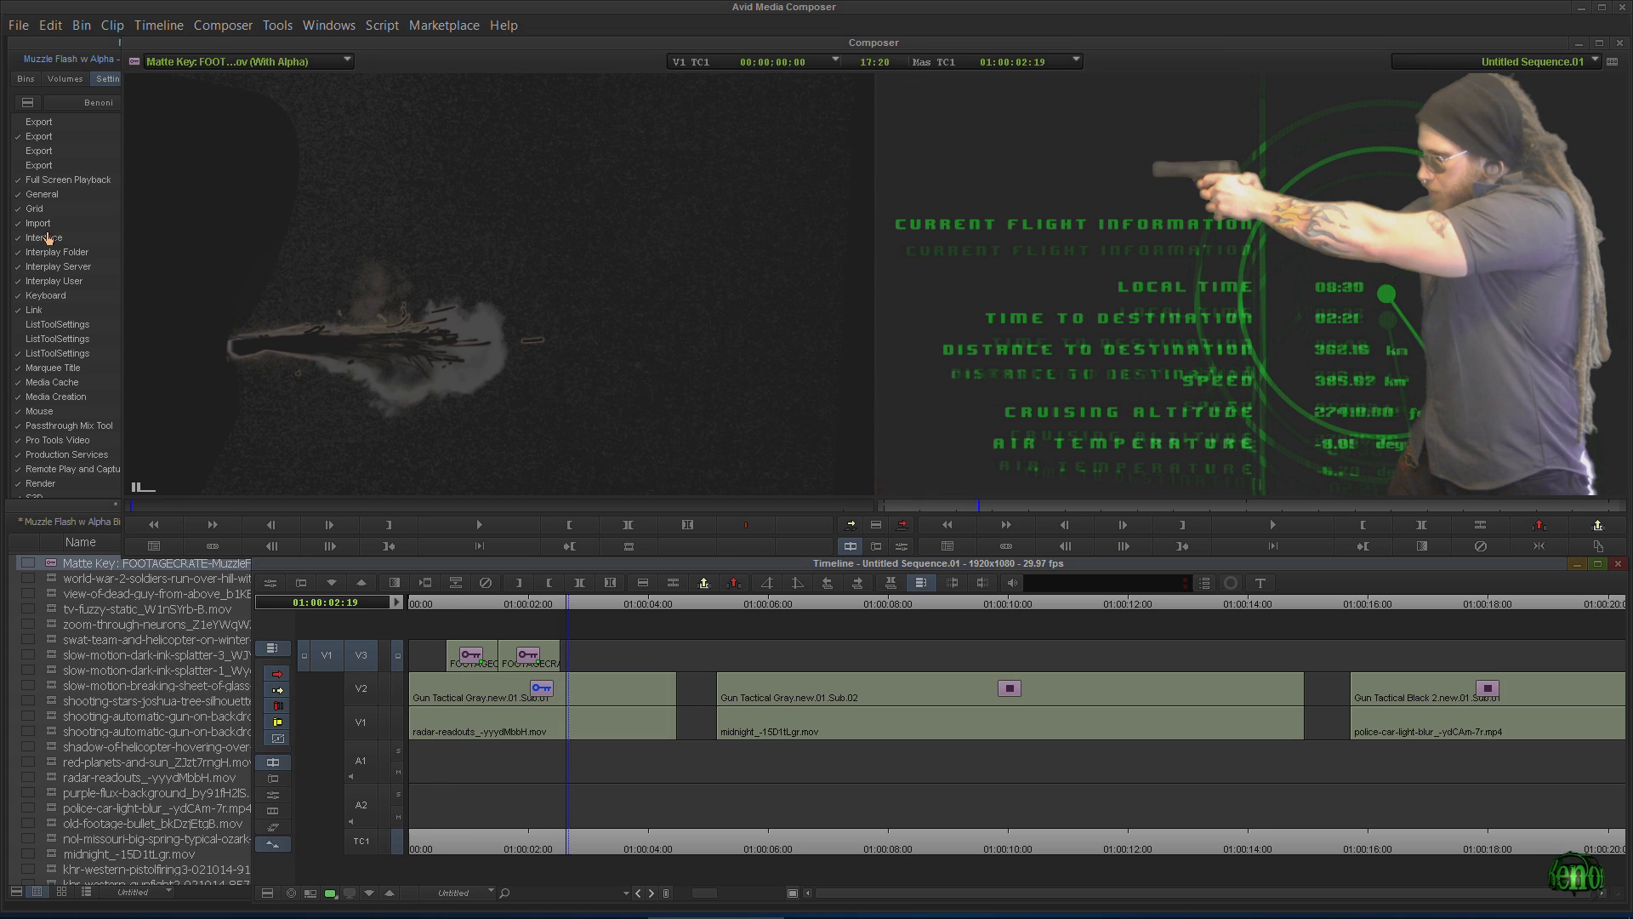
Change the alpha channel option in the Import settings to Ignore
{"action": "double_click", "coordinate": [42, 223]}
{"action": "left_click", "coordinate": [842, 411]}
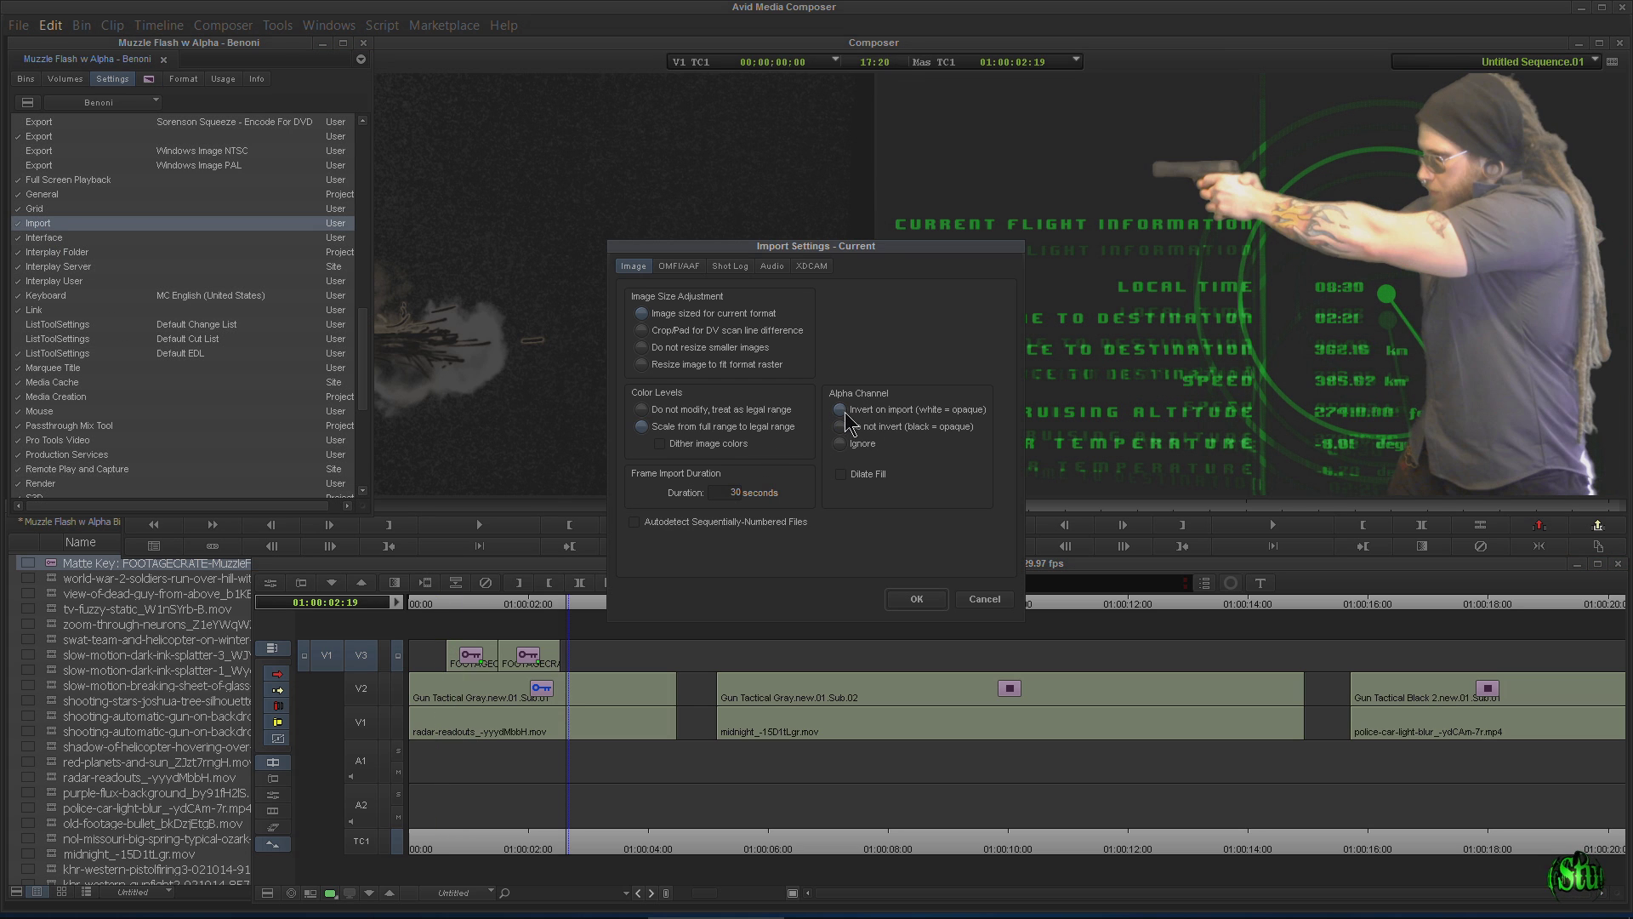
{"action": "left_click", "coordinate": [917, 605]}
Switch to File Explorer and import FOOTAGECRATE-MuzzleFlashSmokeyHandgun2 into the bin again, using the Ignore alpha setting
{"action": "mouse_move", "coordinate": [443, 916]}
{"action": "left_click", "coordinate": [326, 904]}
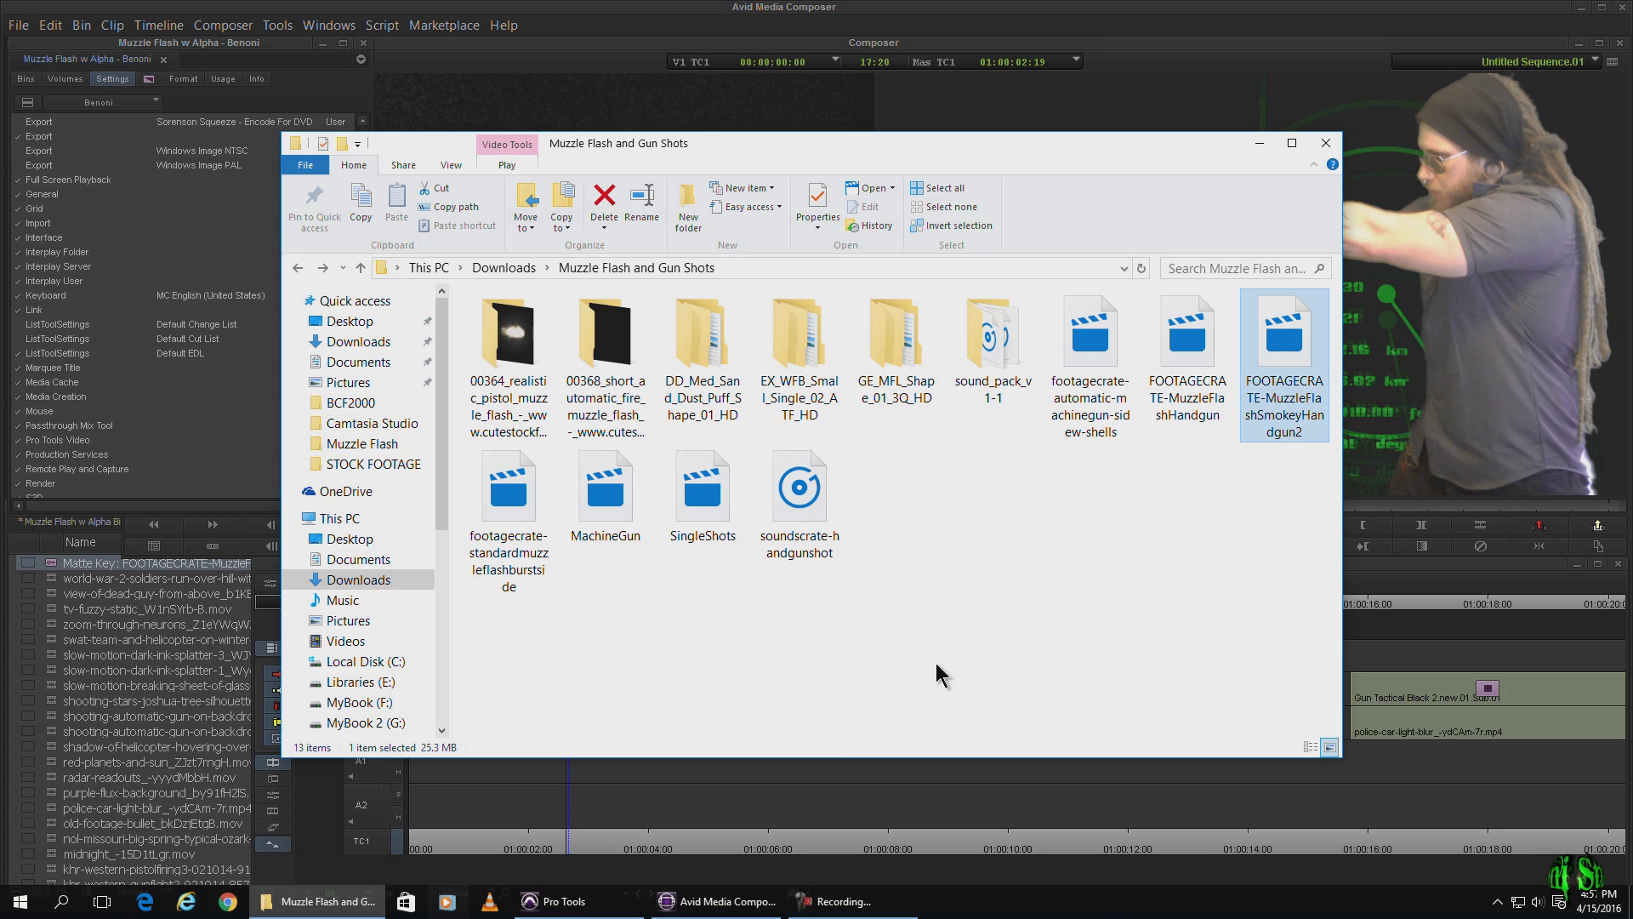
{"action": "left_click_drag", "start_coordinate": [219, 727], "coordinate": [158, 706]}
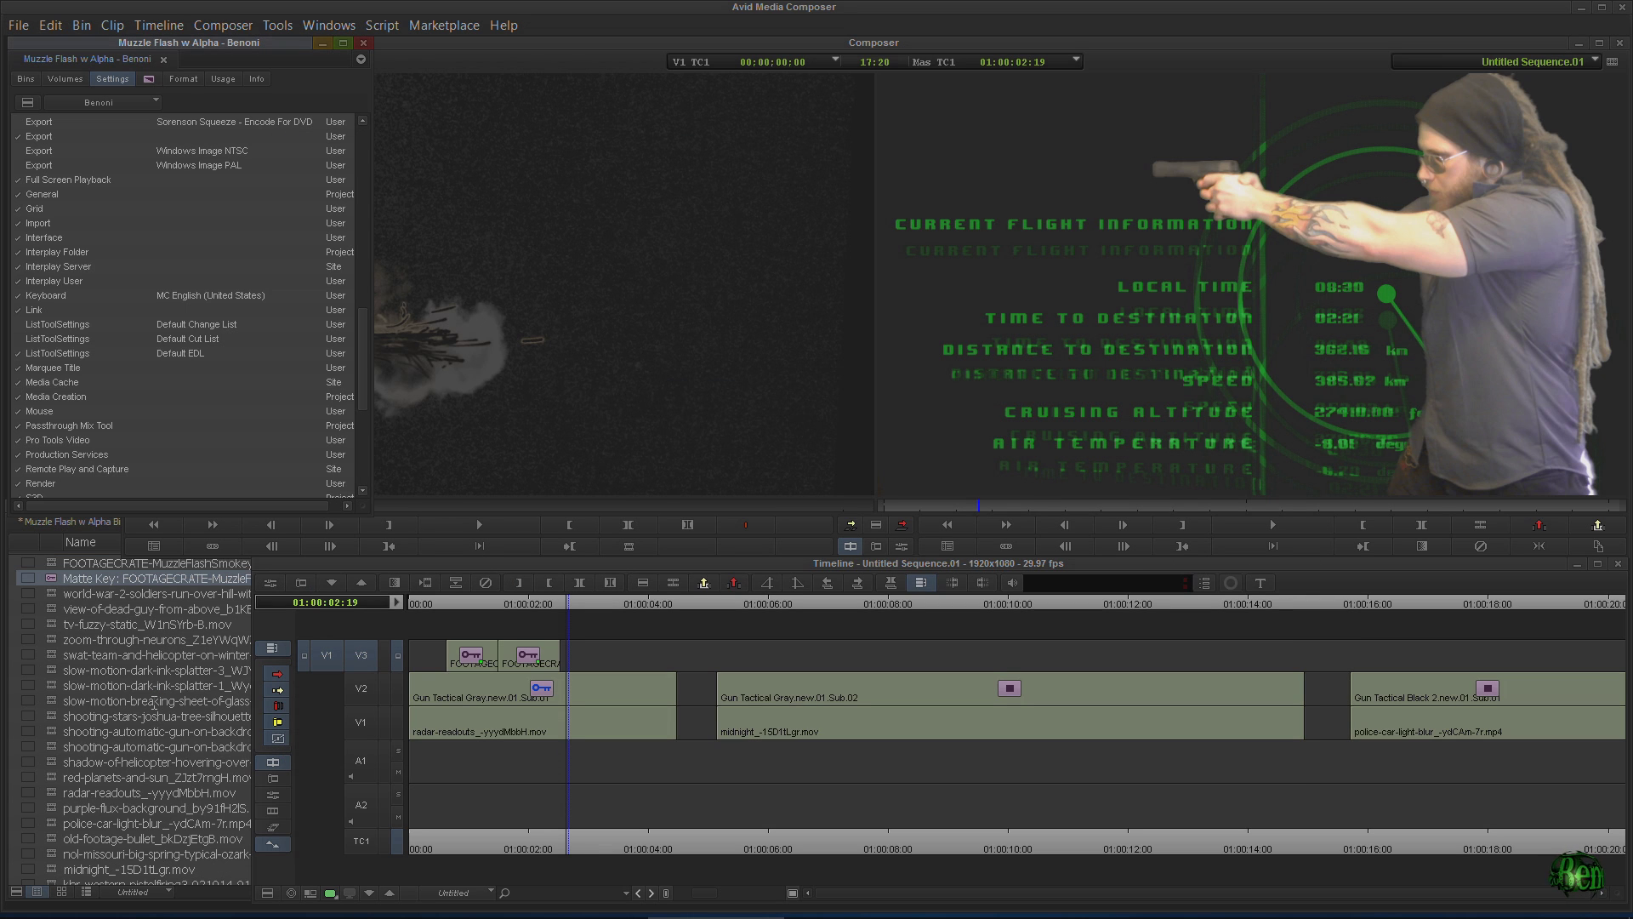
Overwrite the FOOTAGECRATE-MuzzleFlashSmokeyHandgun2.mov clip without alpha onto V3 at 01:00:02:19 and scrub over it
{"action": "left_click_drag", "start_coordinate": [69, 564], "coordinate": [3, 484]}
{"action": "left_click", "coordinate": [907, 528]}
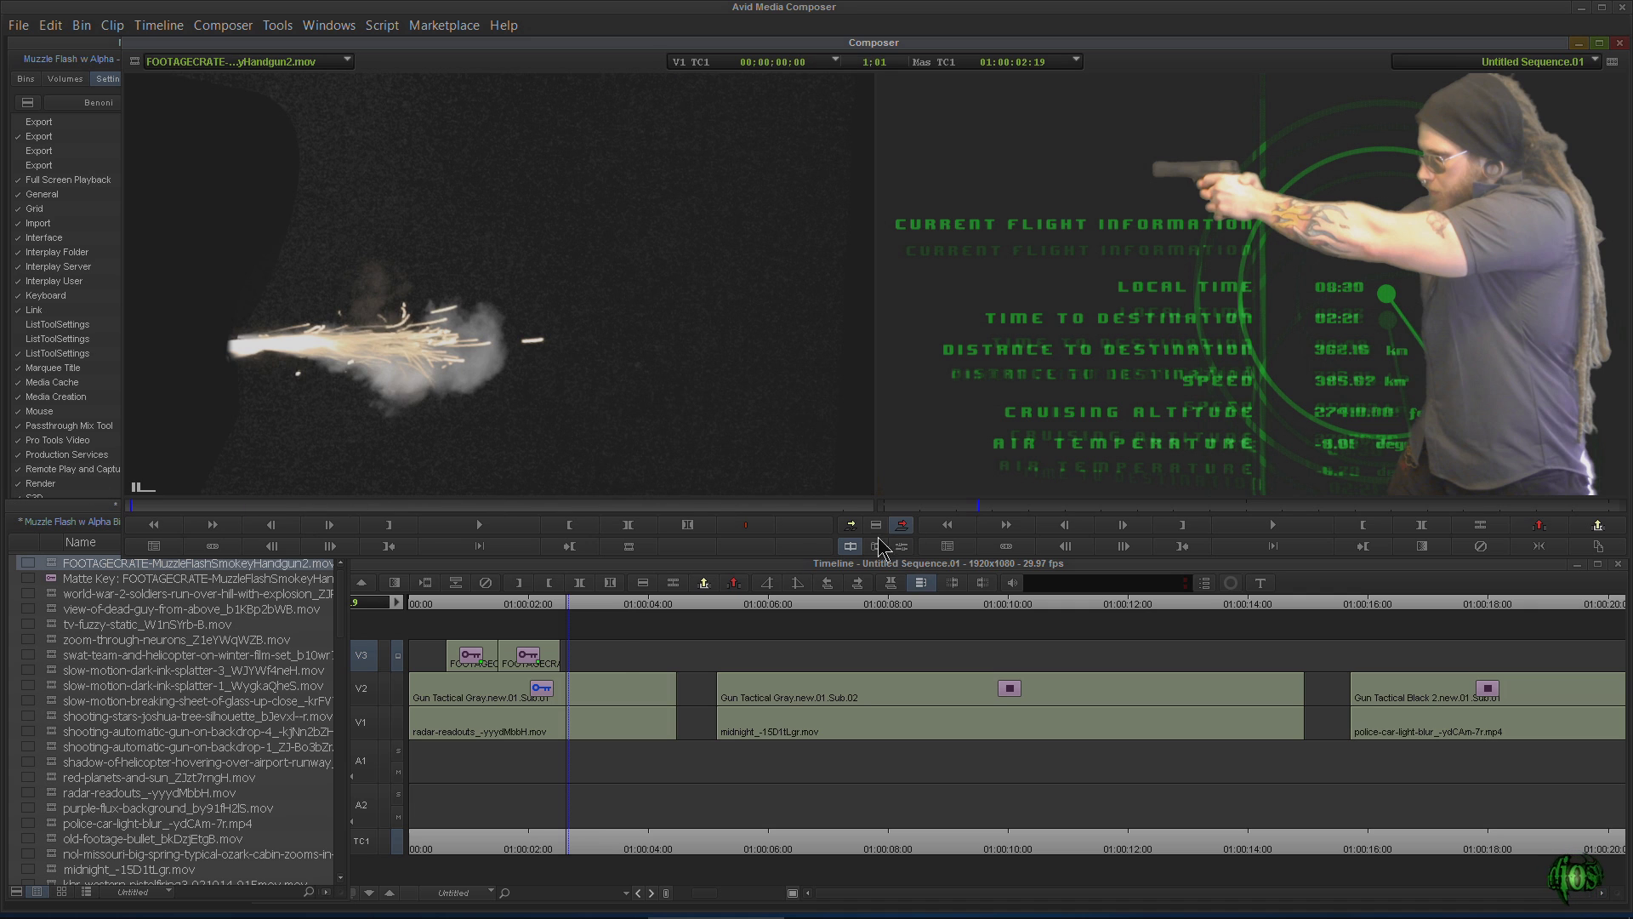
{"action": "left_click", "coordinate": [603, 606]}
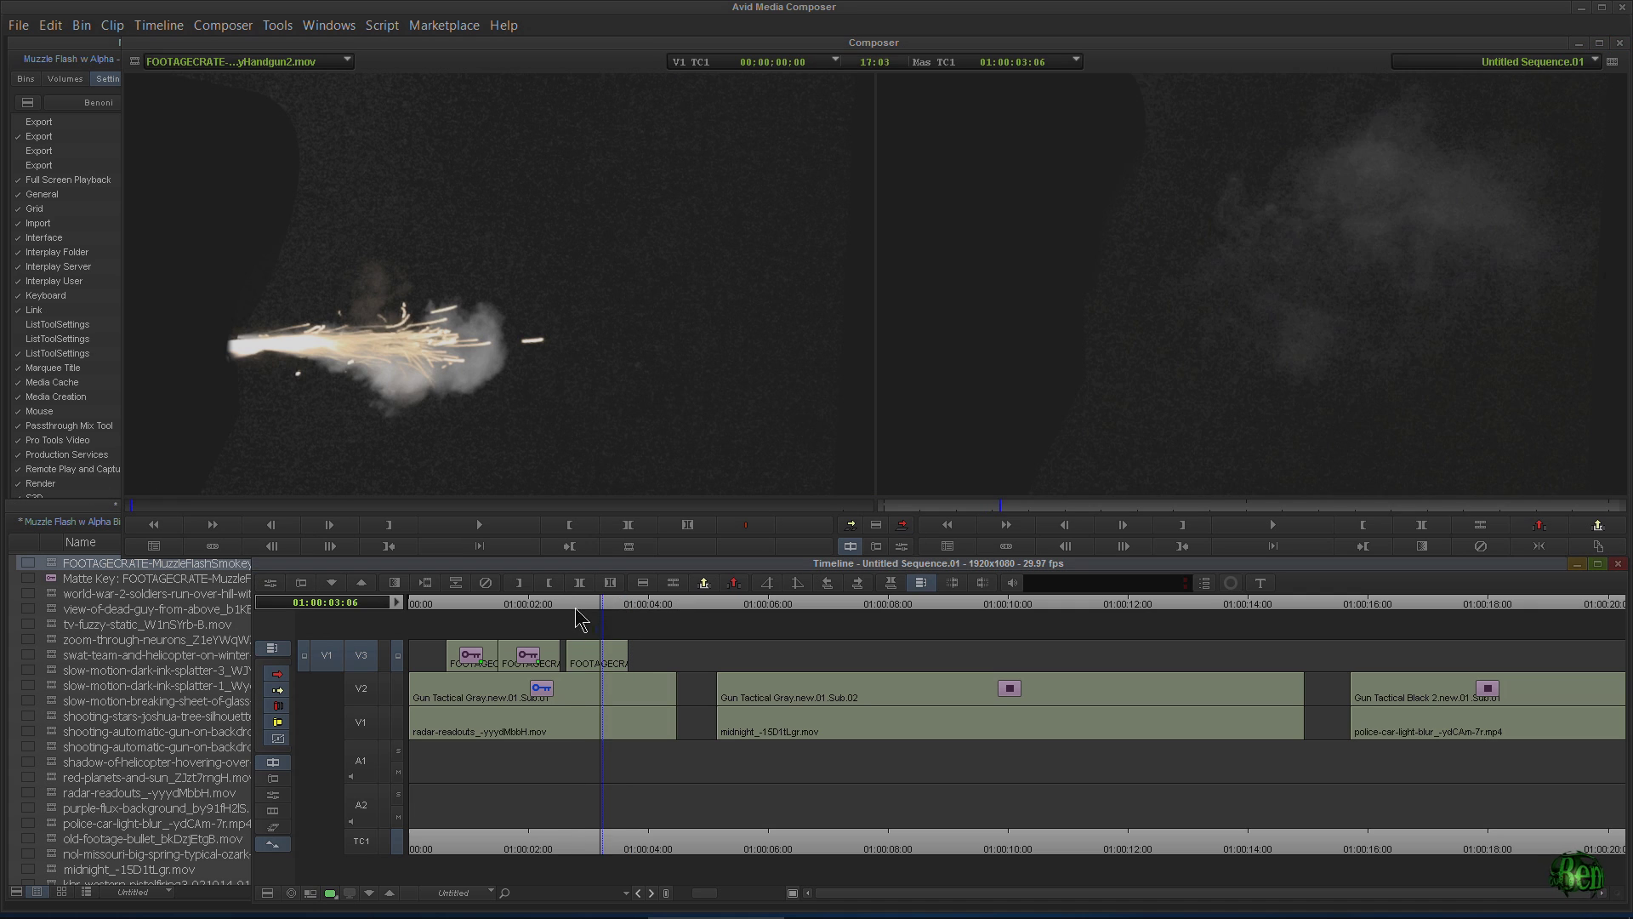
{"action": "left_click_drag", "start_coordinate": [558, 617], "coordinate": [619, 603]}
Undo the muzzle flash edits on V3
{"action": "left_click", "coordinate": [571, 524]}
{"action": "key", "text": "ctrl+z"}
{"action": "key", "text": "ctrl+z"}
{"action": "key", "text": "ctrl+z"}
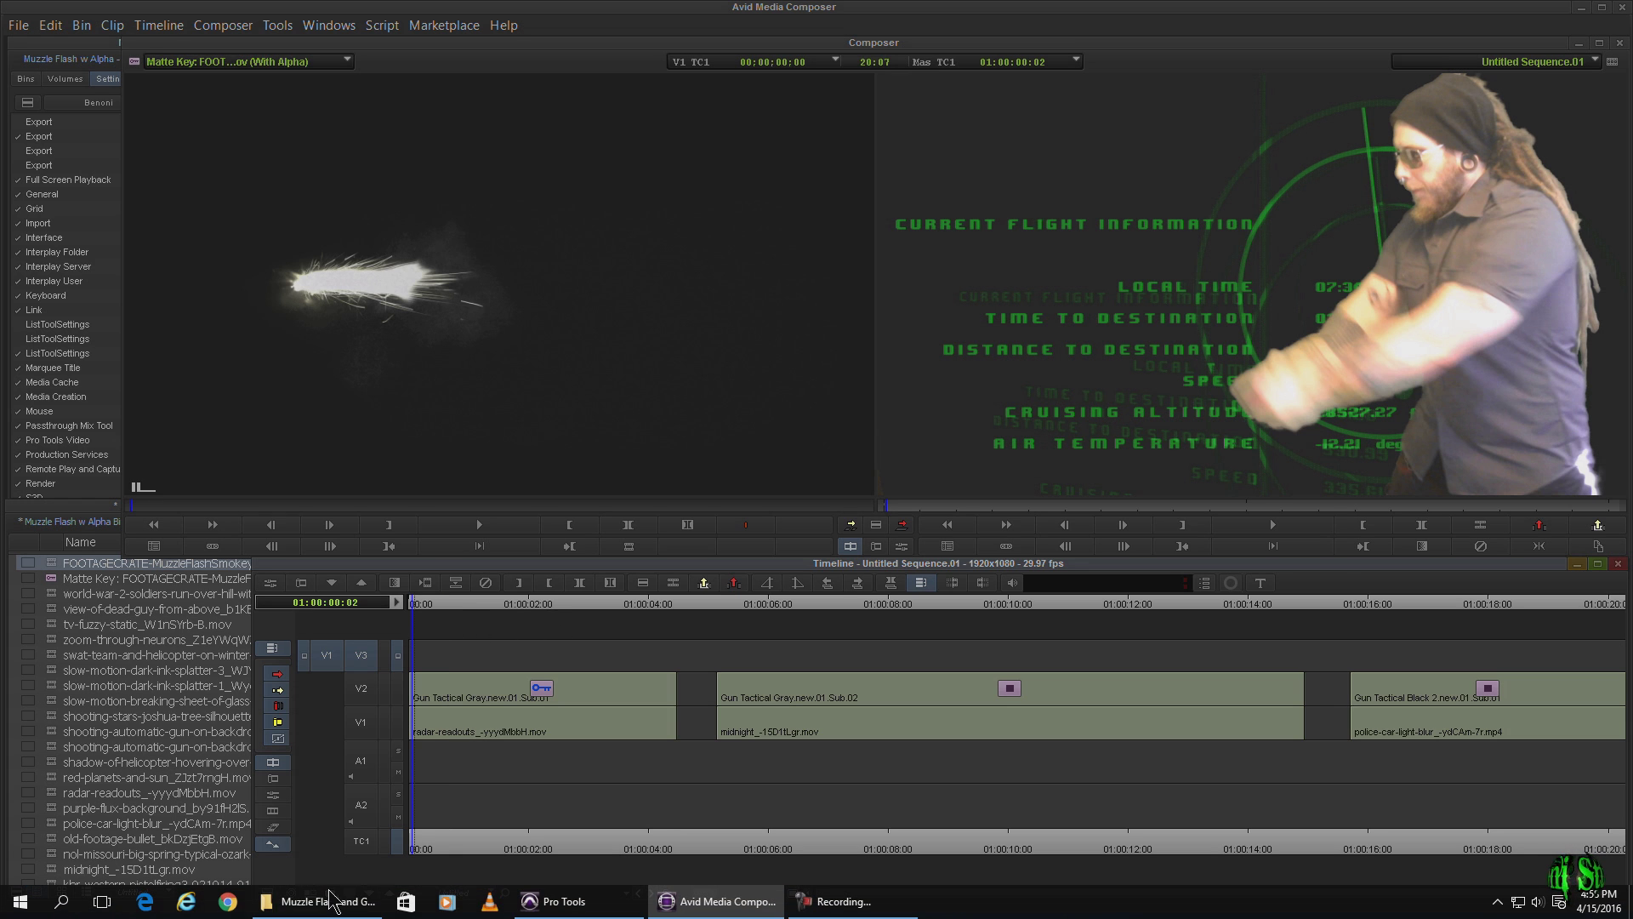
Set the alpha channel option in the Import settings back to Invert on import (white = opaque)
{"action": "left_click", "coordinate": [315, 915]}
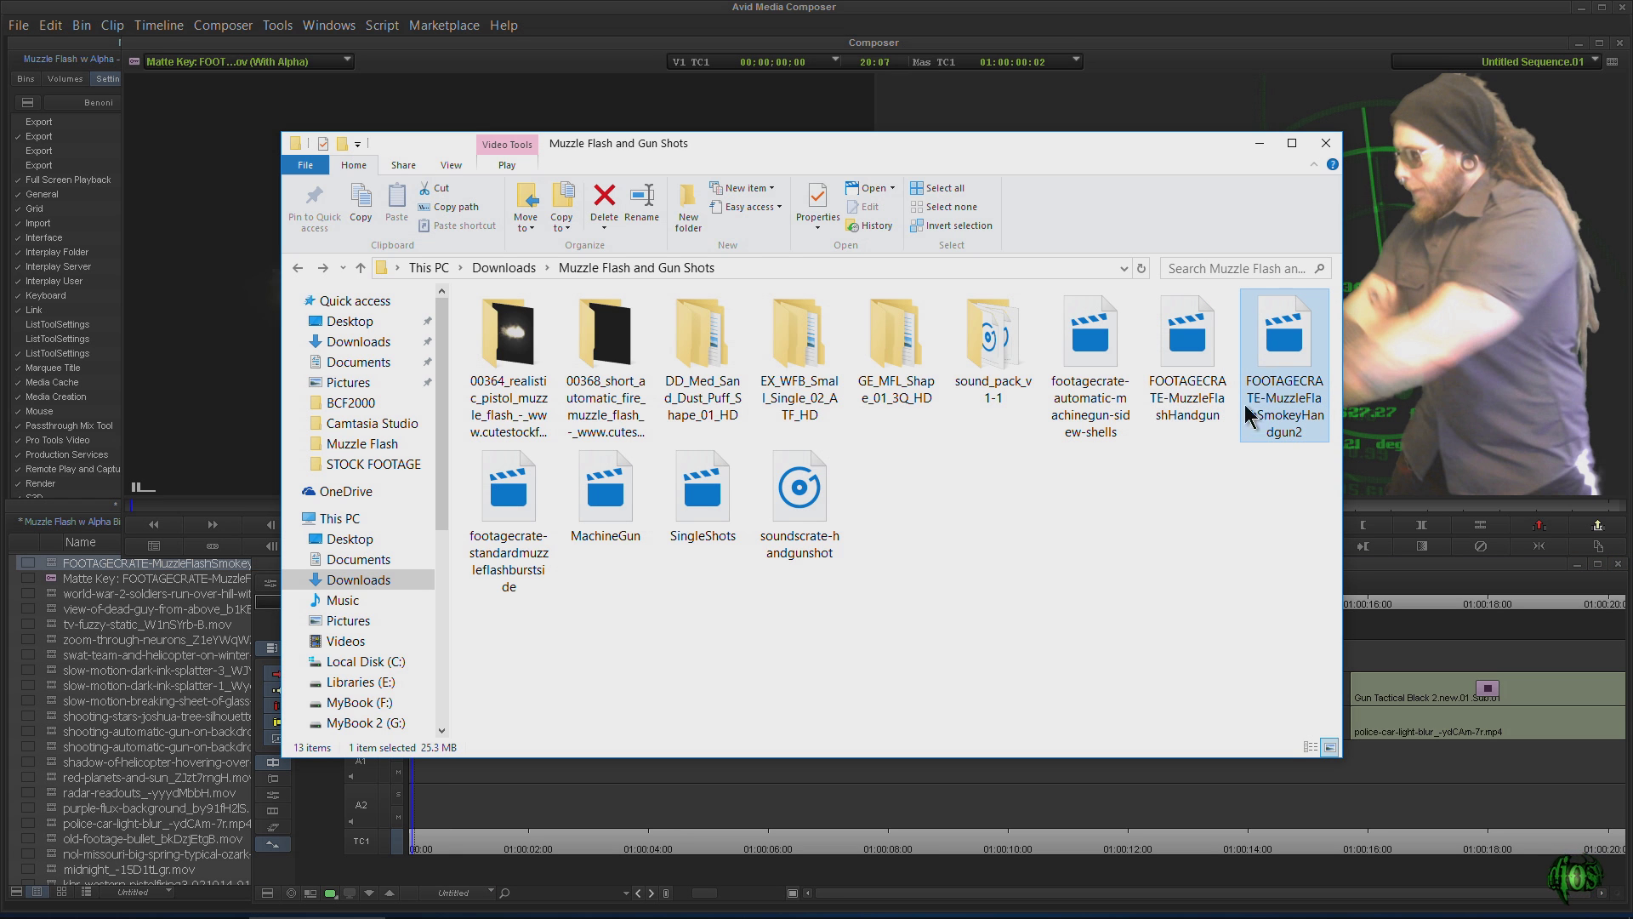
{"action": "left_click", "coordinate": [35, 311]}
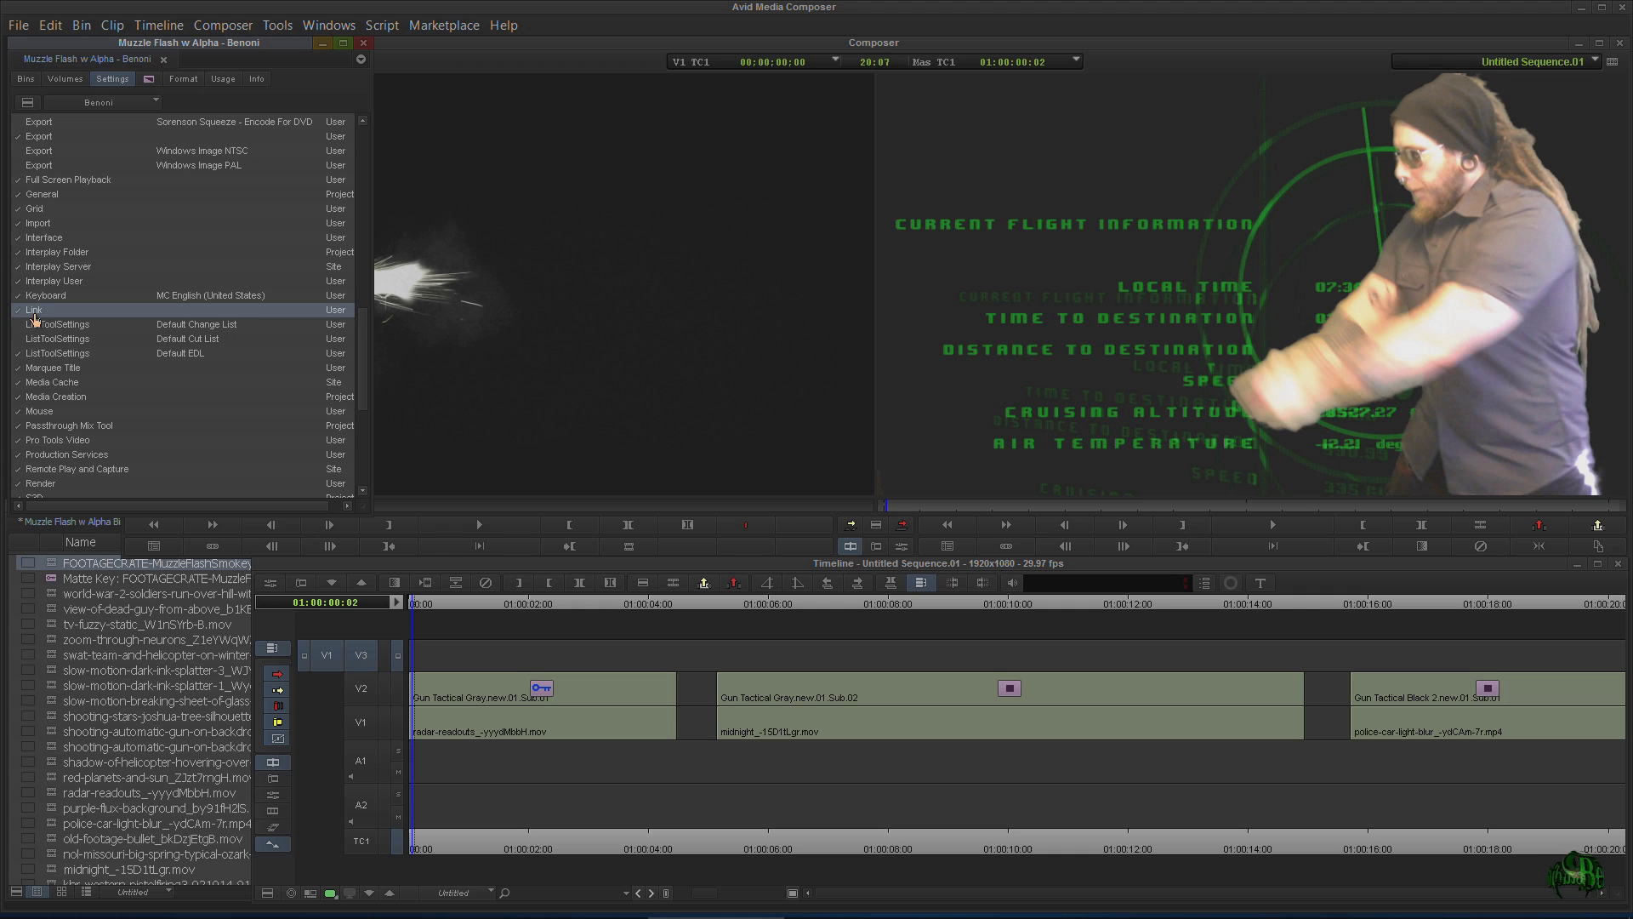
{"action": "double_click", "coordinate": [49, 224]}
{"action": "left_click", "coordinate": [840, 410]}
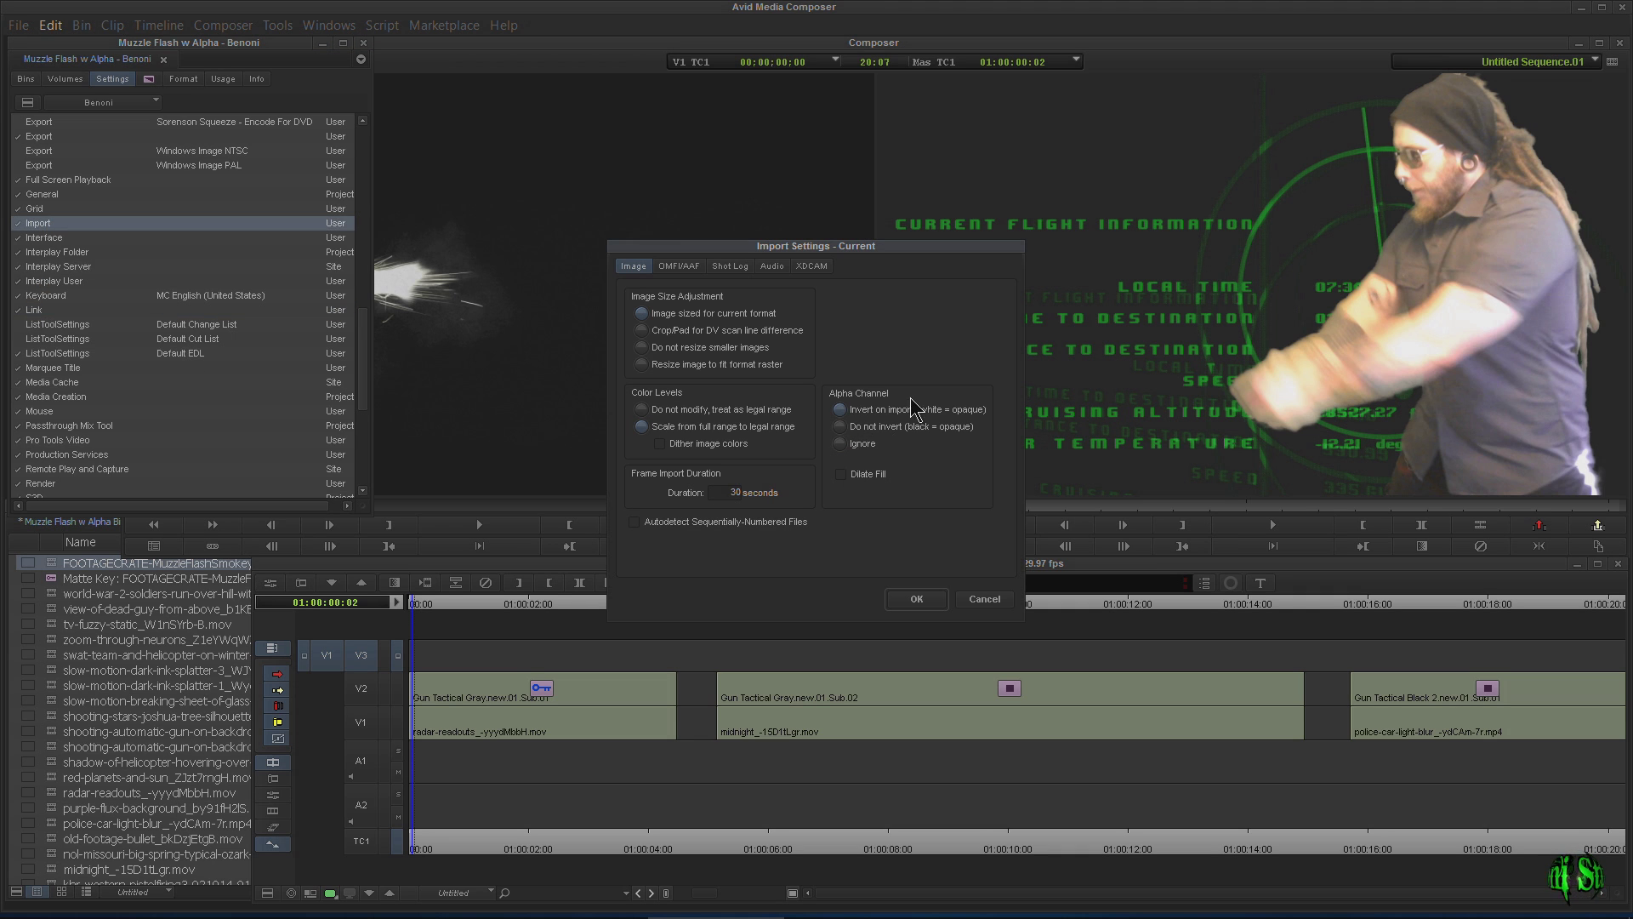
{"action": "left_click", "coordinate": [913, 600]}
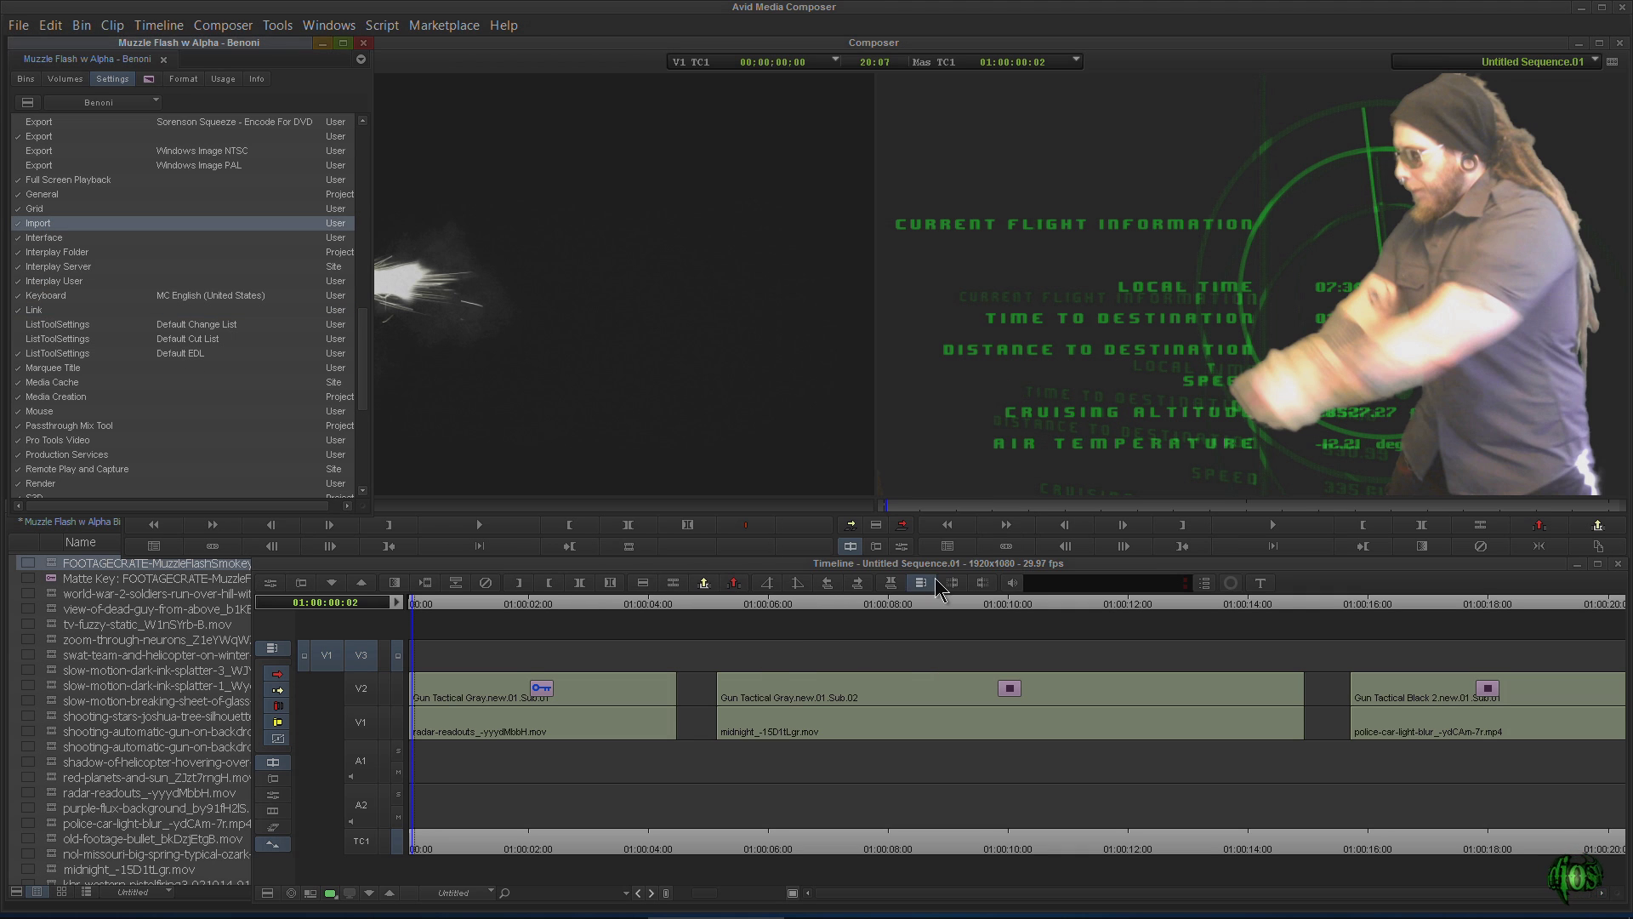
In the Link settings' link options, set the alpha channel to Invert (white = opaque)
{"action": "double_click", "coordinate": [27, 310]}
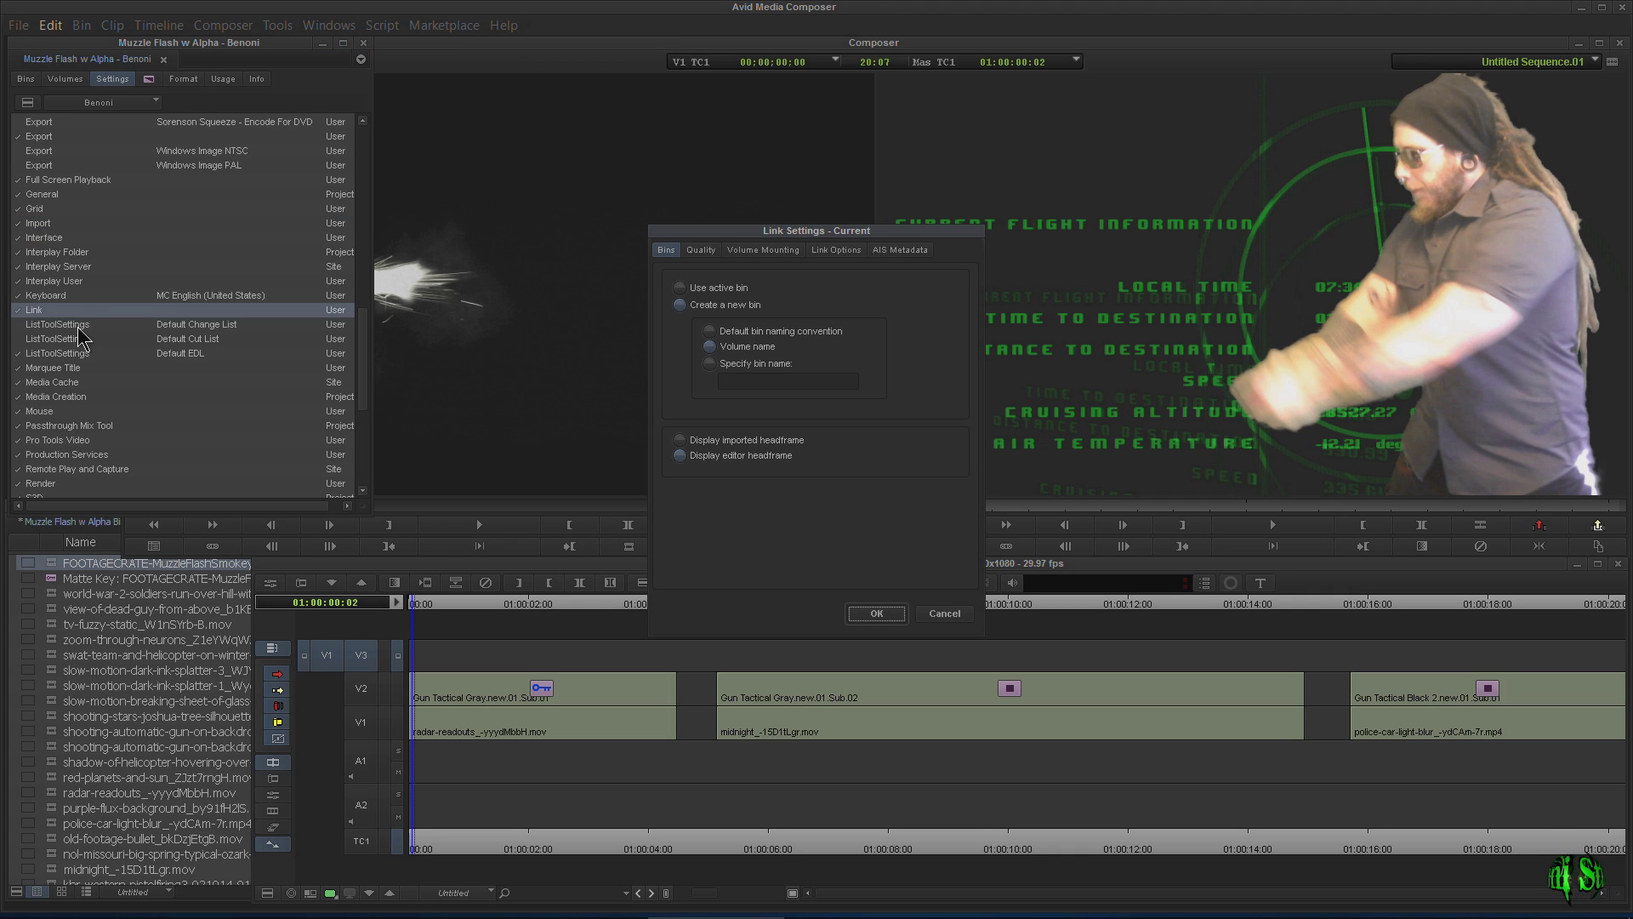
{"action": "left_click", "coordinate": [837, 252]}
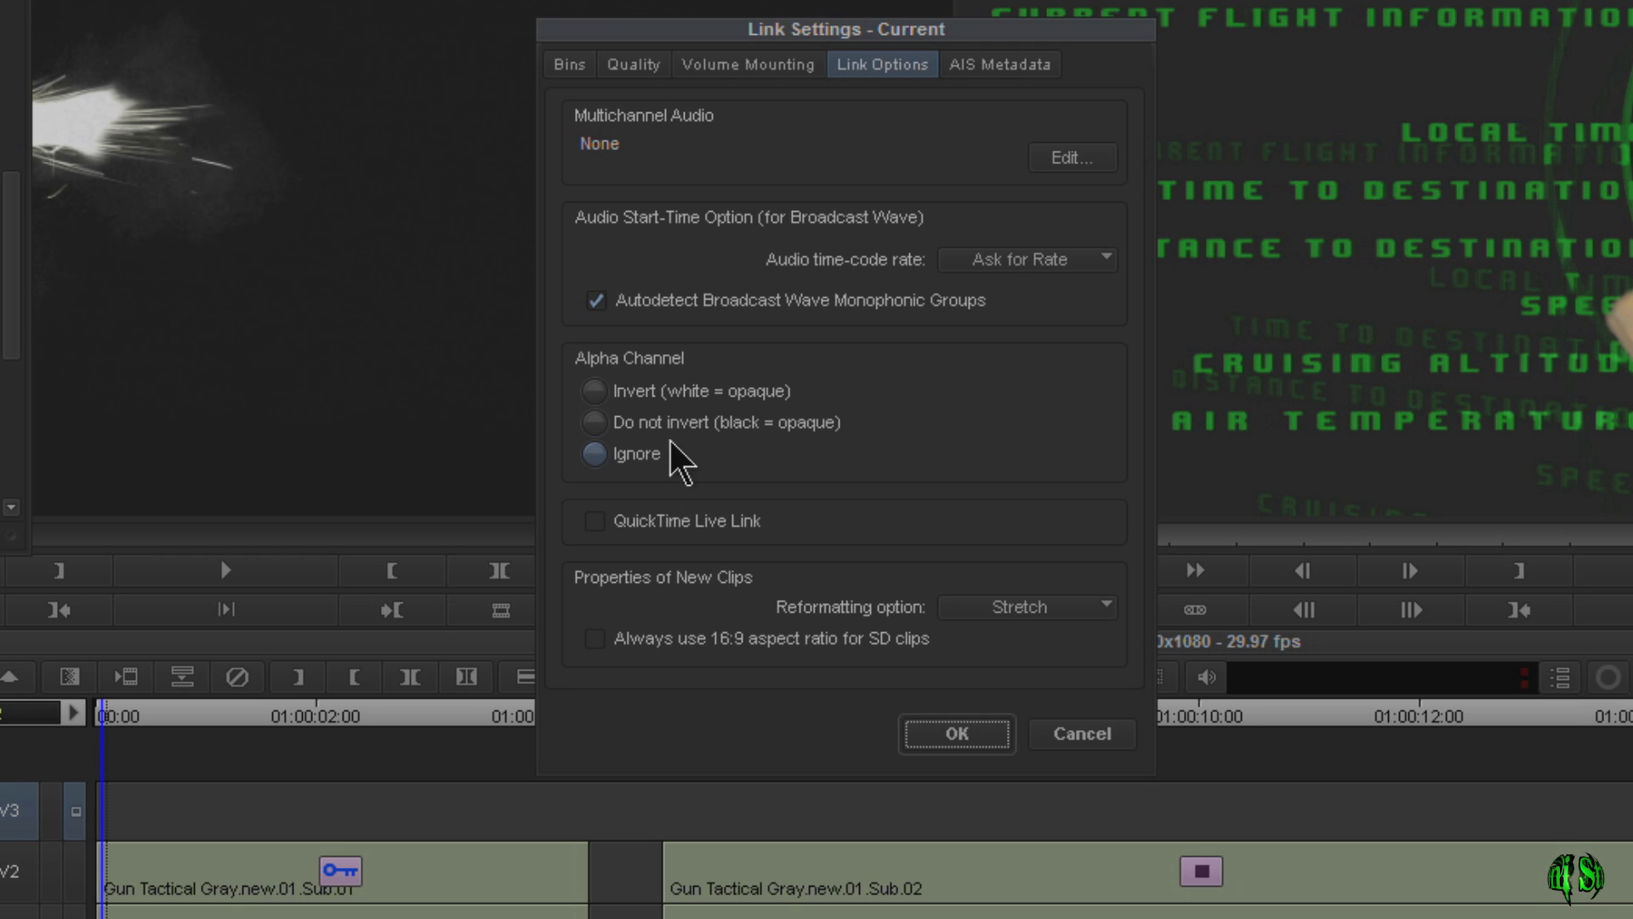
{"action": "left_click", "coordinate": [594, 393]}
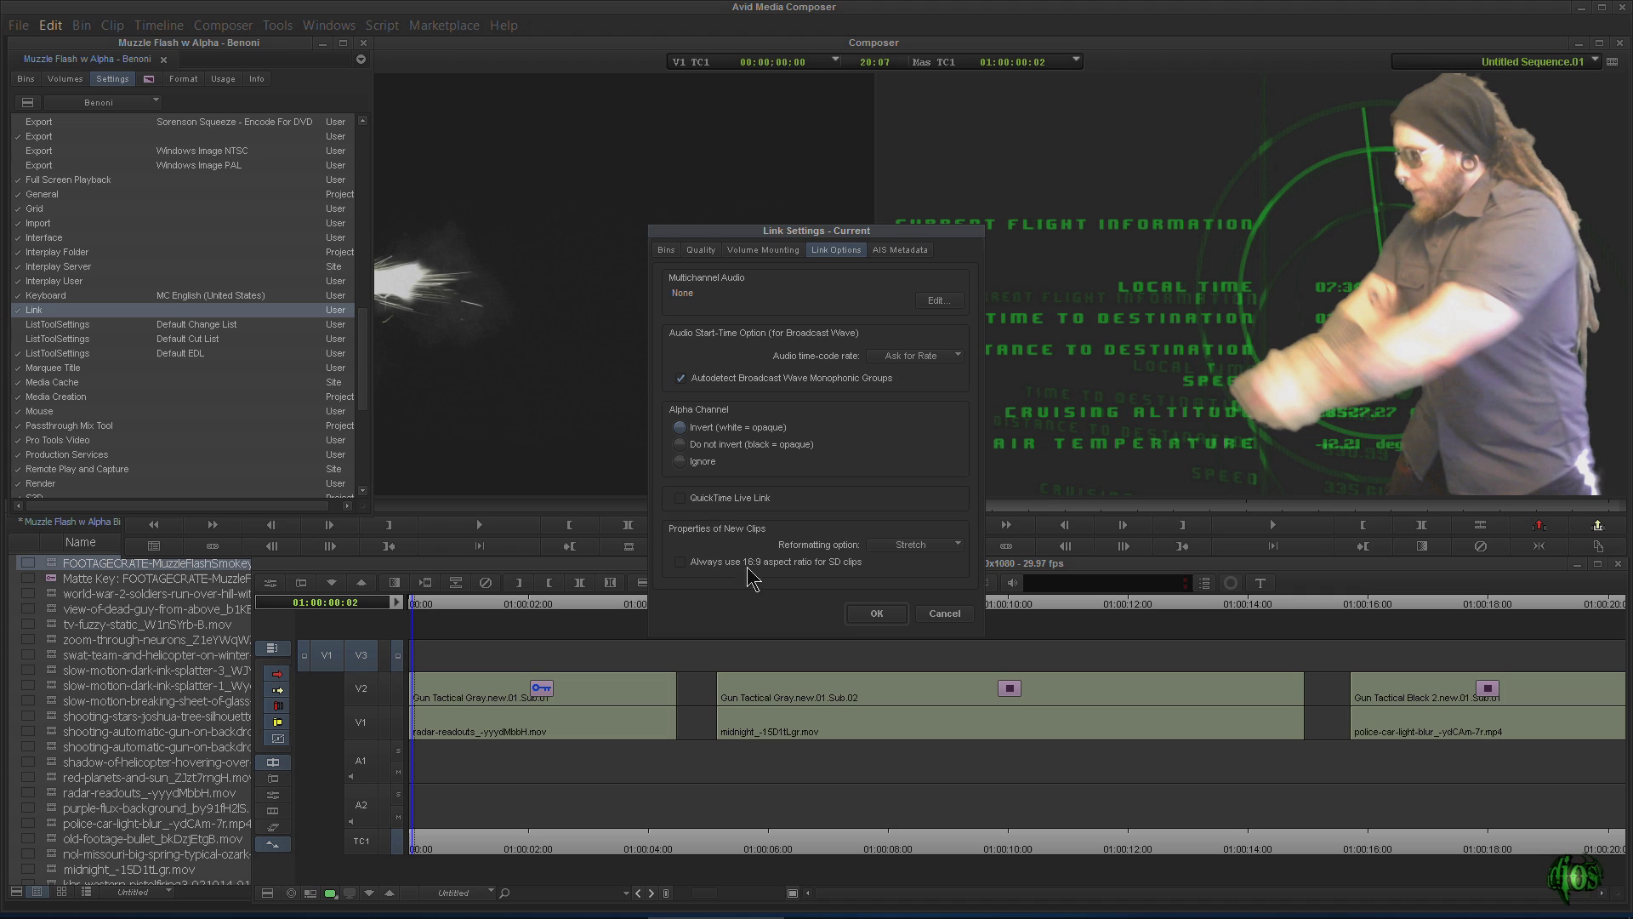
{"action": "left_click", "coordinate": [877, 614]}
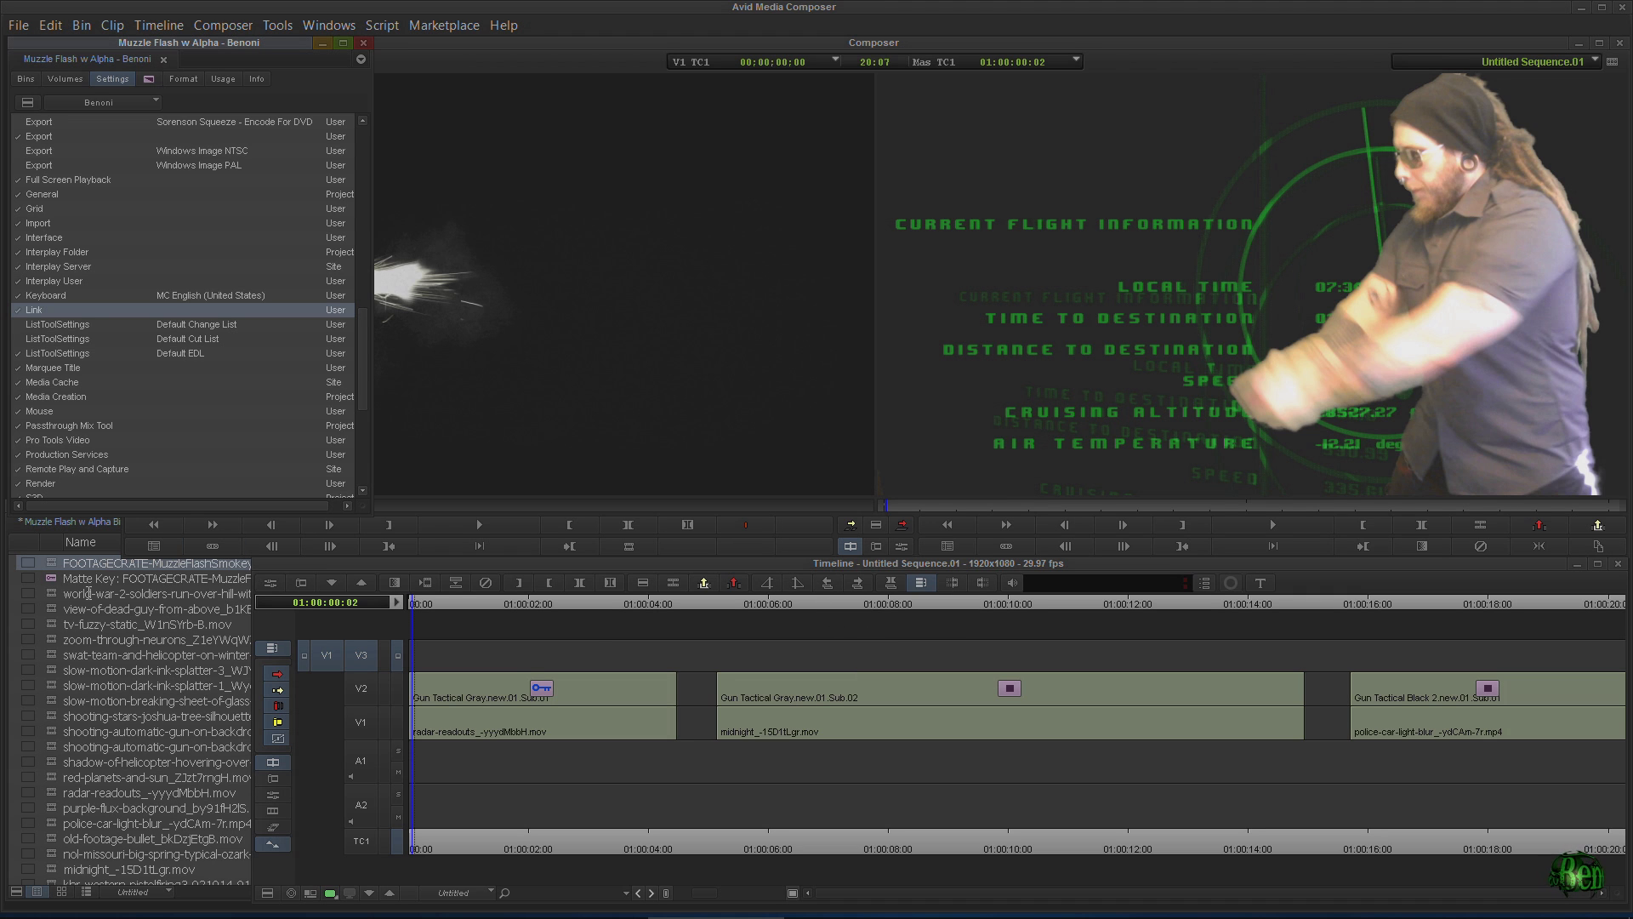
Link the bin to FOOTAGECRATE-MuzzleFlashSmokeyHandgun2.mov from the Muzzle Flash and Gun Shots folder using Link to Media
{"action": "left_click", "coordinate": [21, 607]}
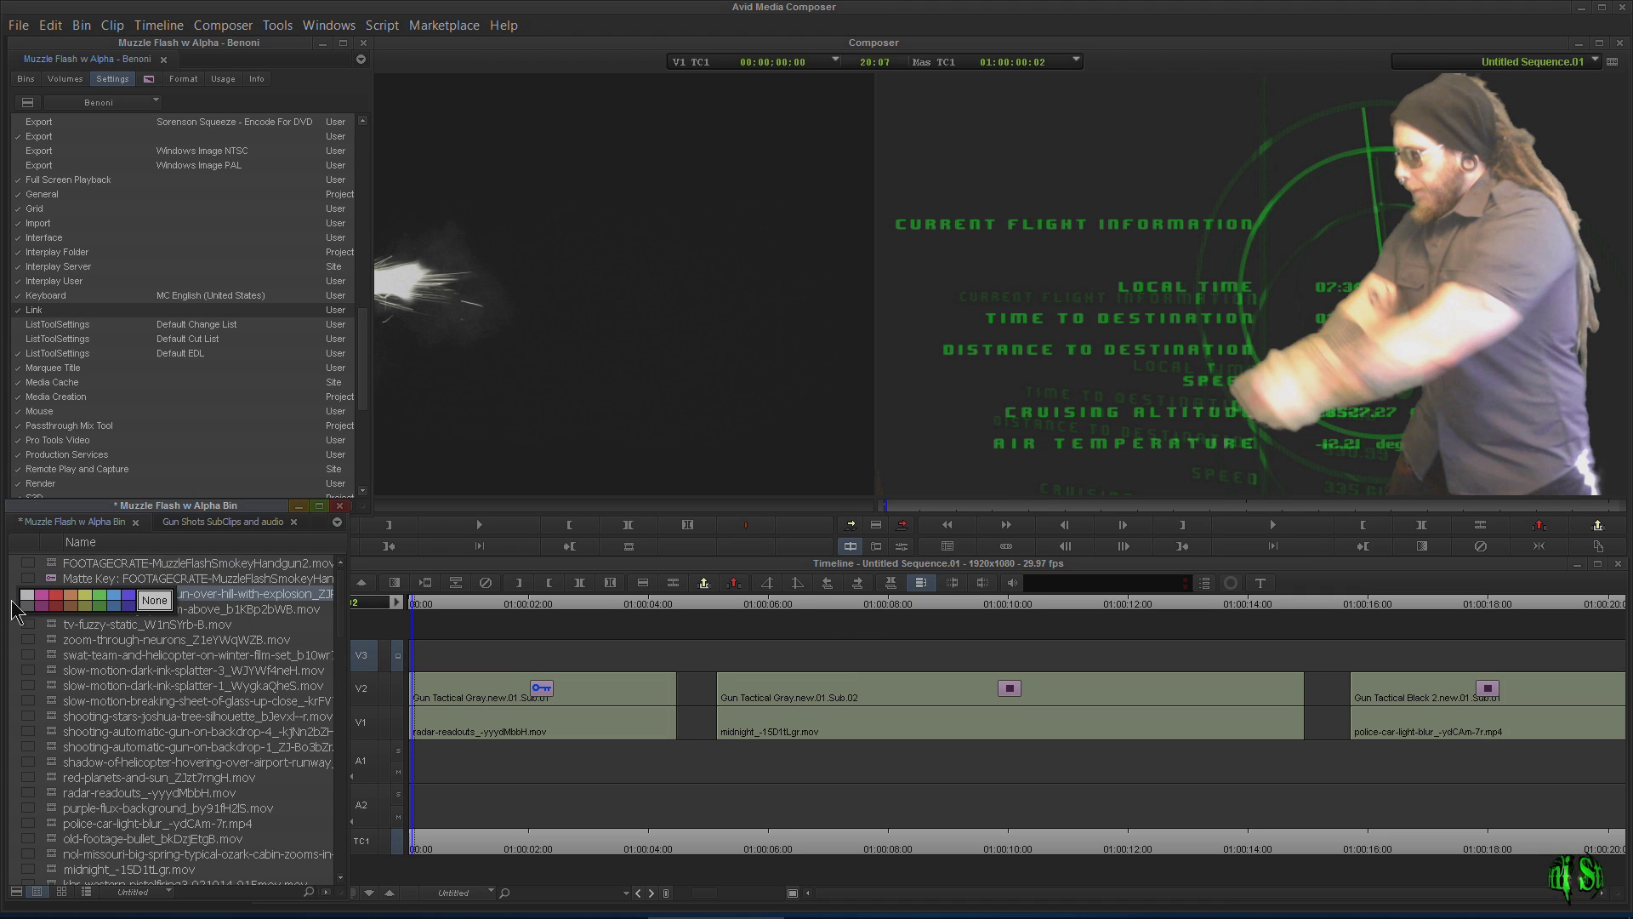
{"action": "right_click", "coordinate": [14, 603]}
{"action": "mouse_move", "coordinate": [76, 631]}
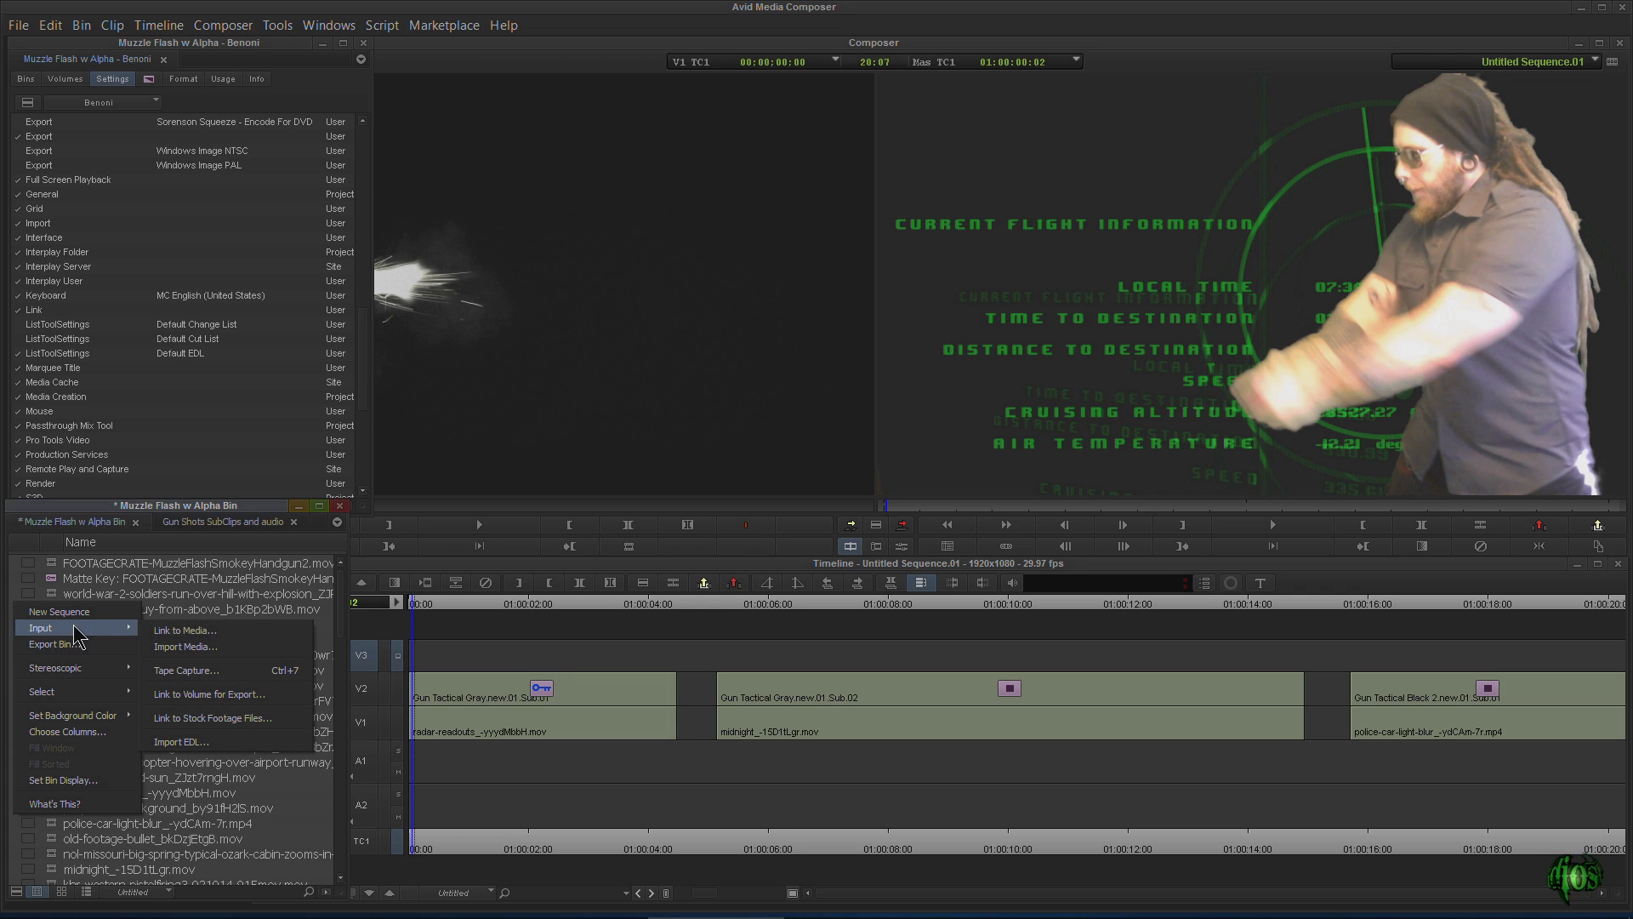
{"action": "left_click", "coordinate": [185, 631]}
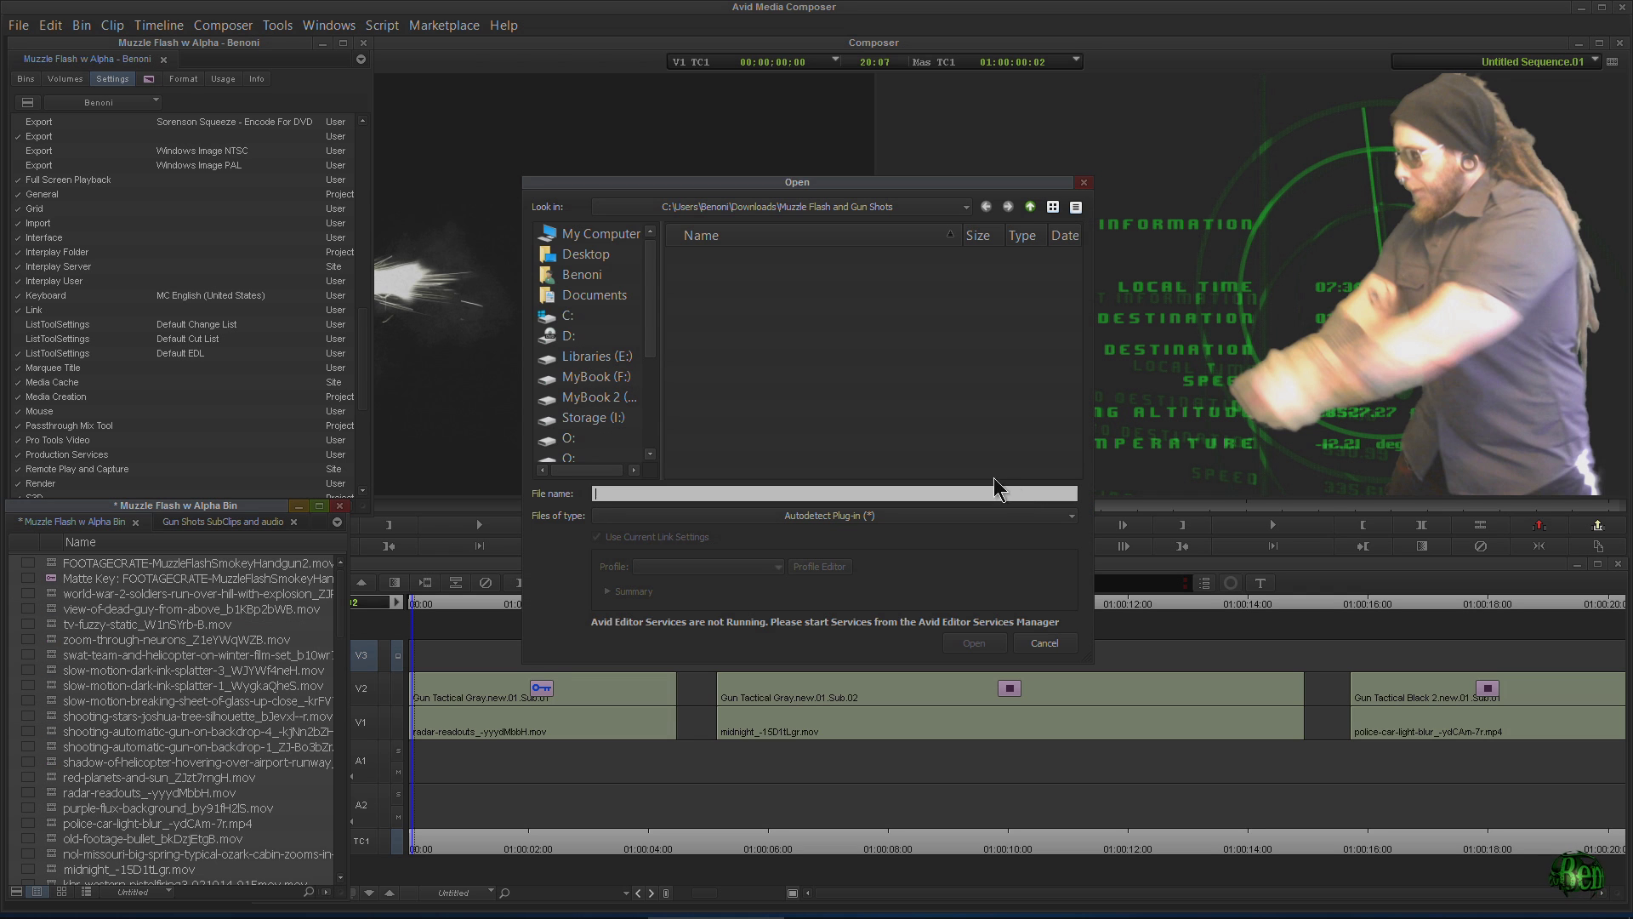
{"action": "left_click", "coordinate": [737, 393]}
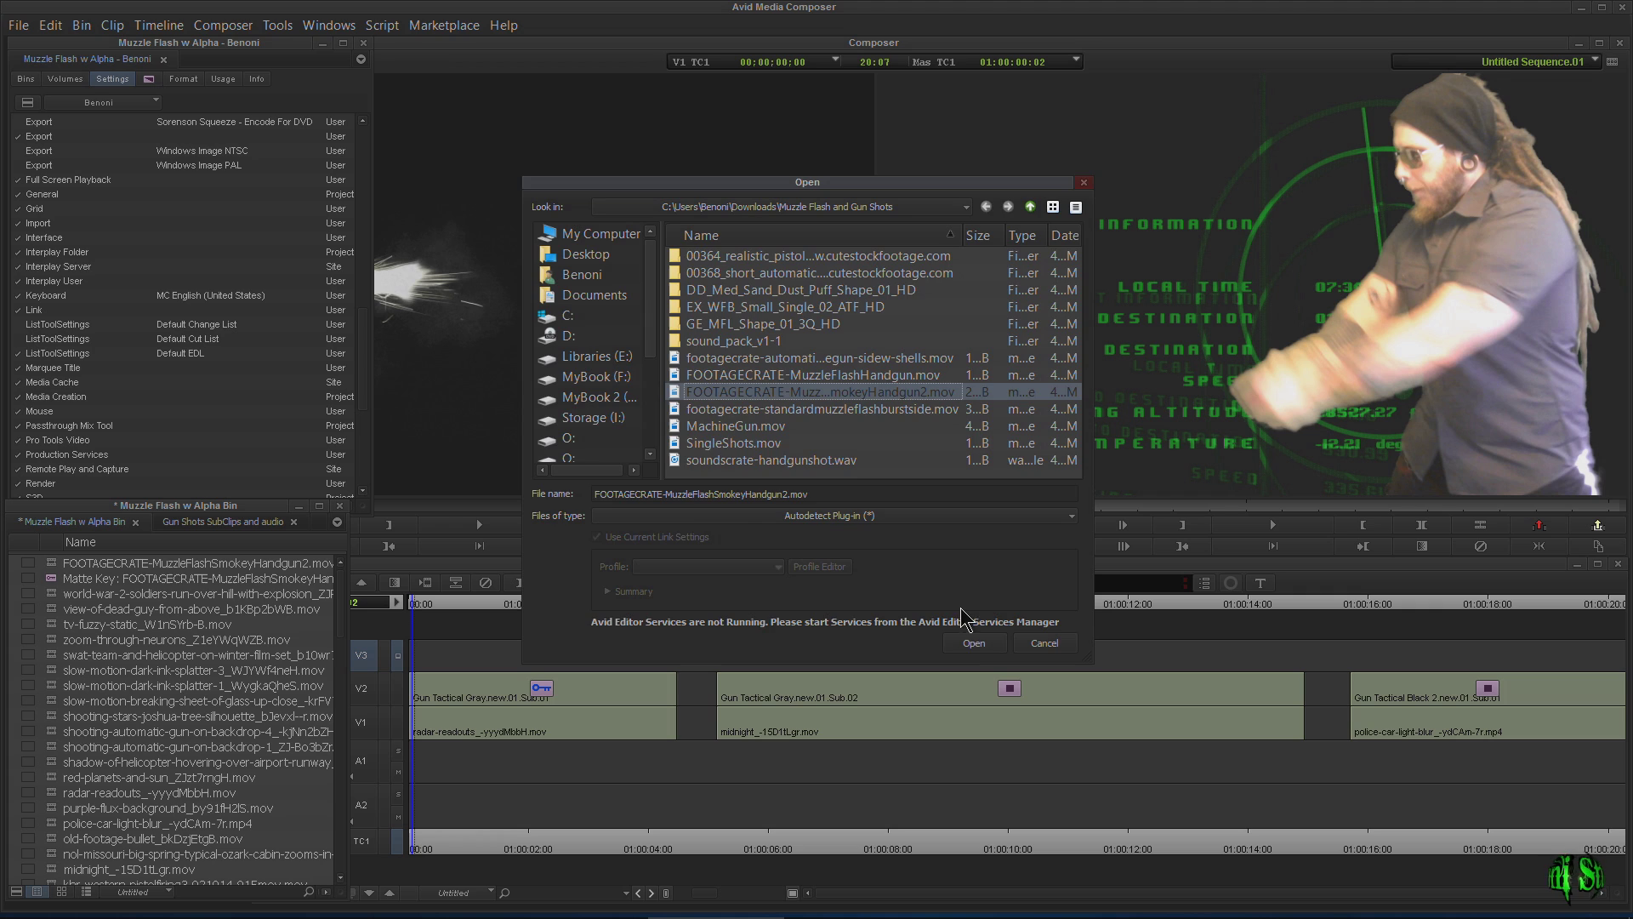
{"action": "left_click", "coordinate": [974, 644]}
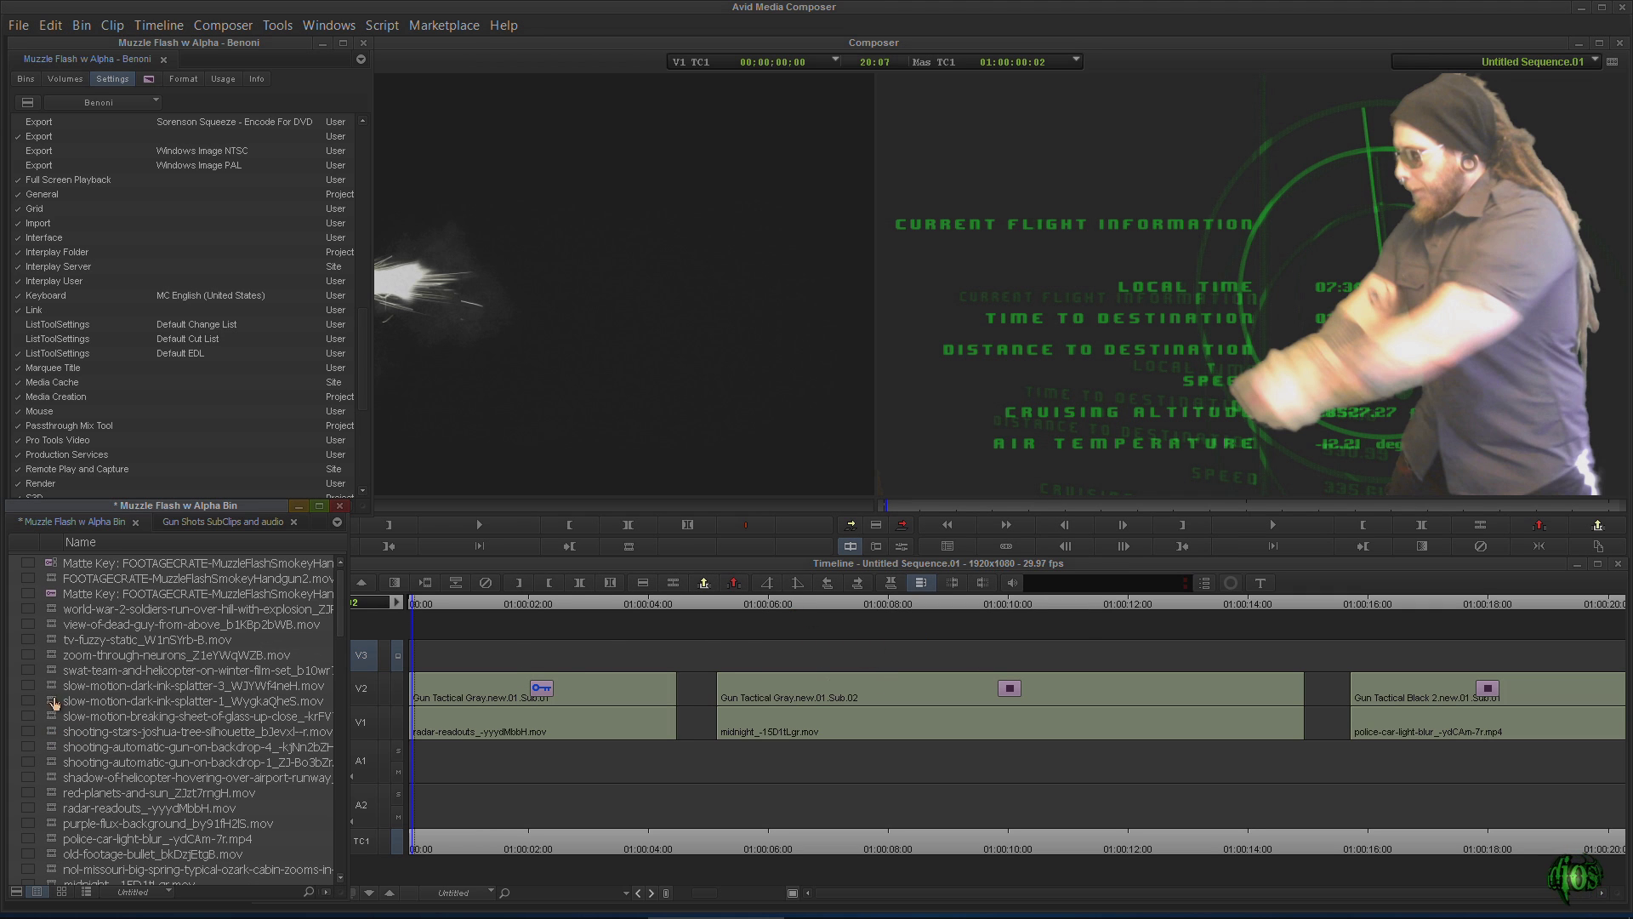
Try the linked FOOTAGECRATE-MuzzleFlashSmokeyHandgun2 matte key clip on V3 at 01:00:00:02, check the composite and undo the edit
{"action": "left_click", "coordinate": [48, 568]}
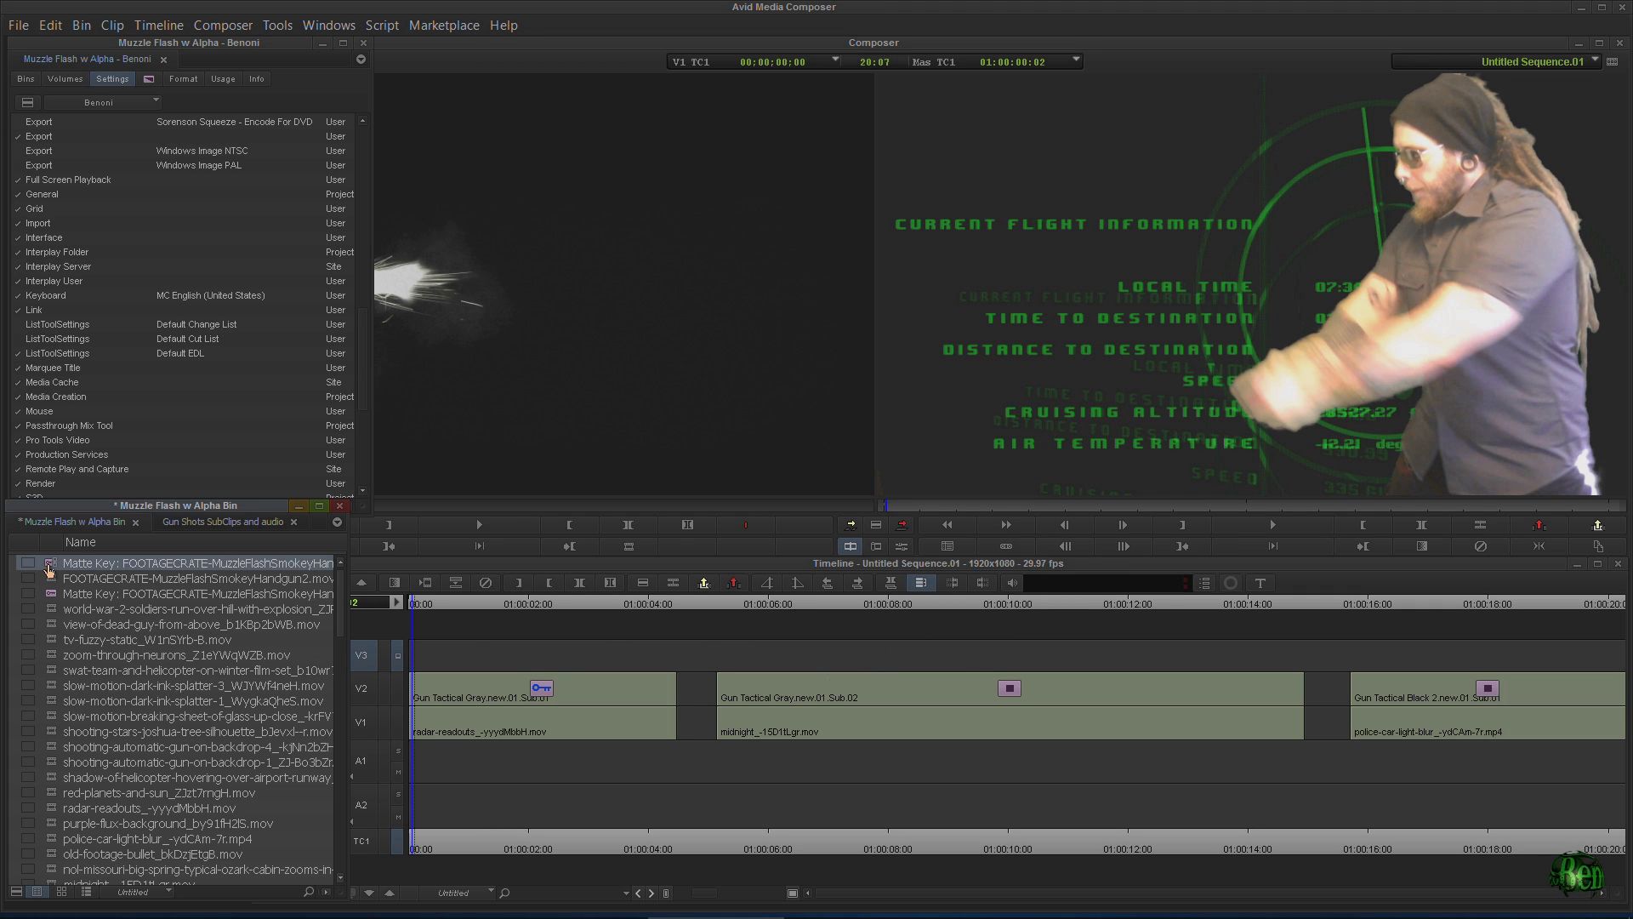
{"action": "left_click_drag", "start_coordinate": [49, 568], "coordinate": [452, 651]}
{"action": "left_click", "coordinate": [433, 606]}
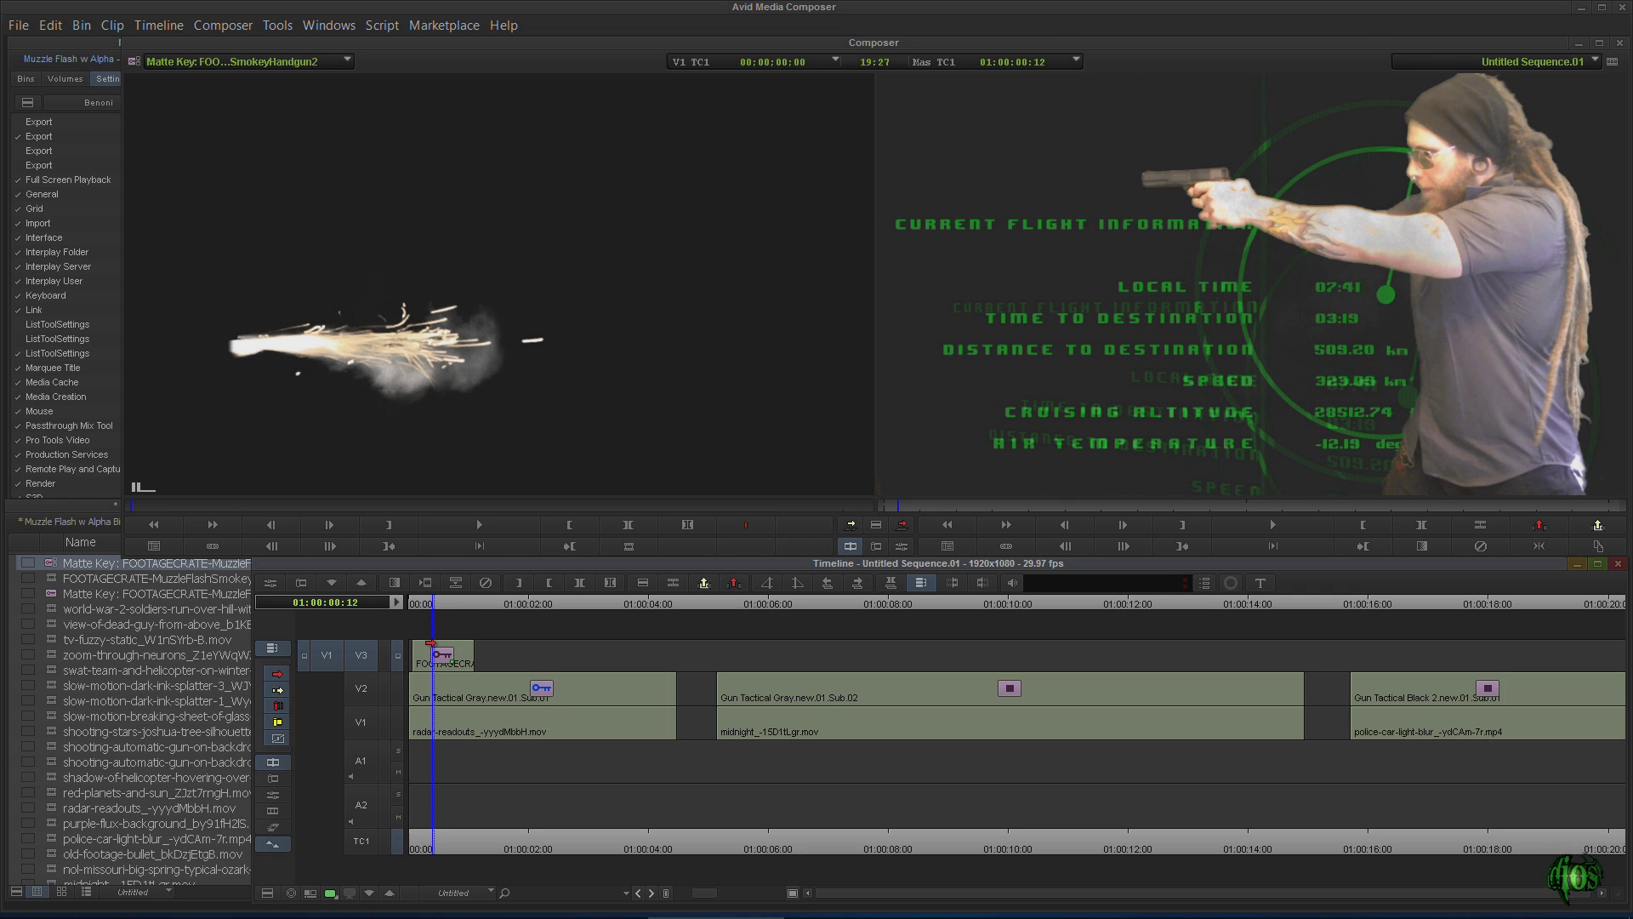
{"action": "key", "text": "ctrl+z"}
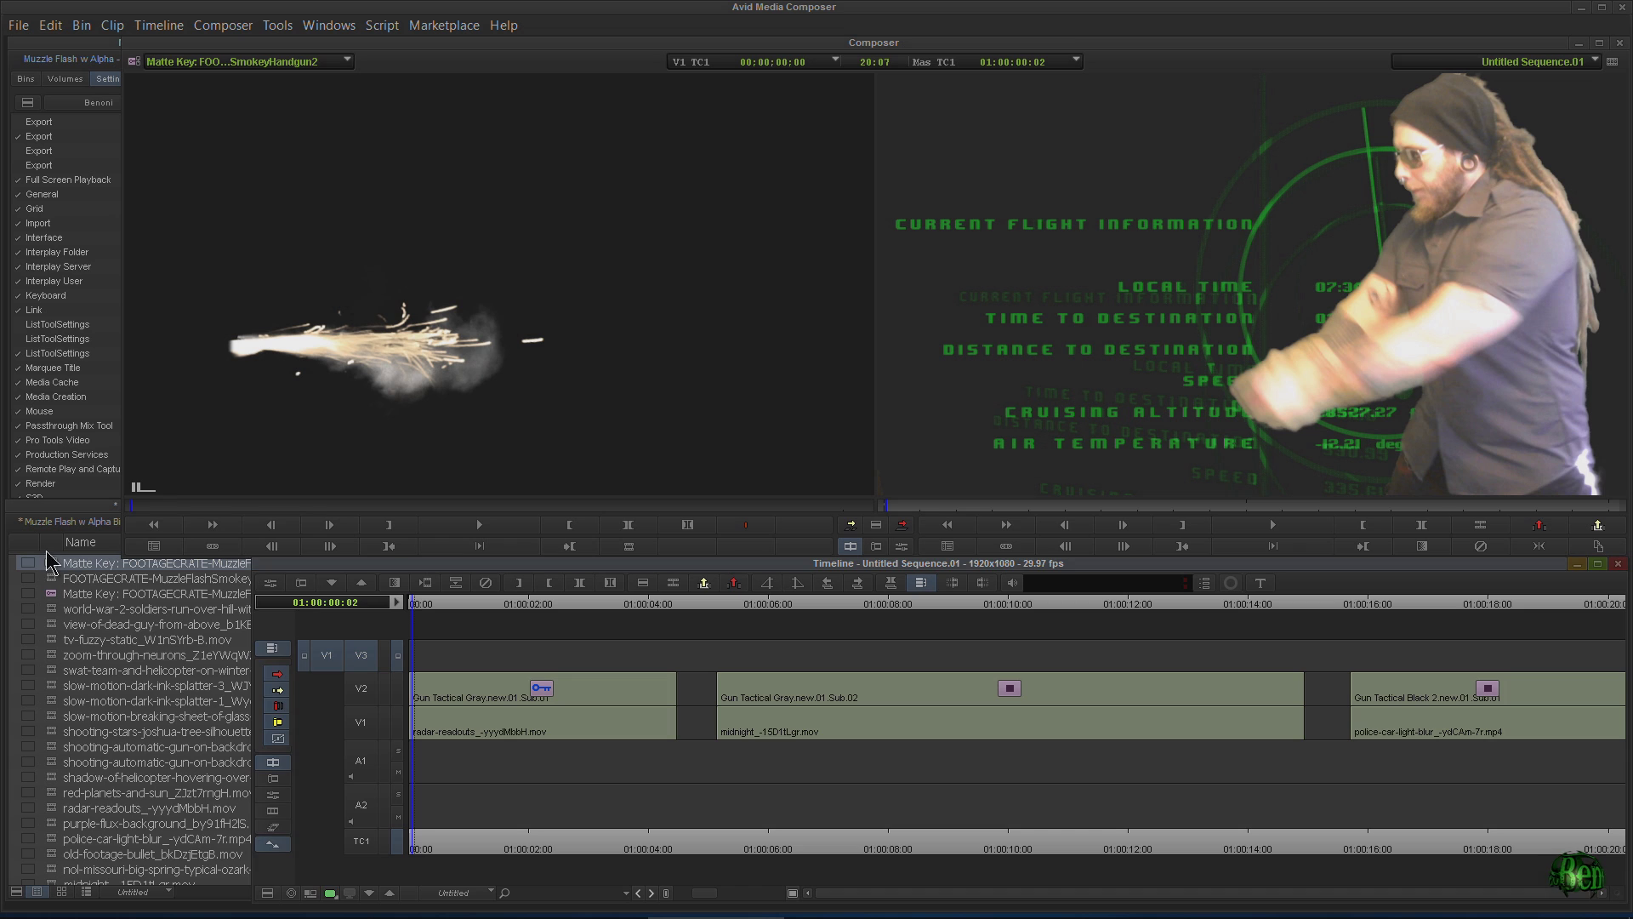
Keep the Import alpha channel on Invert on import (white = opaque) and import FOOTAGECRATE-MuzzleFlashSmokeyHandgun2 from File Explorer into the bin
{"action": "left_click", "coordinate": [71, 562]}
{"action": "double_click", "coordinate": [48, 225]}
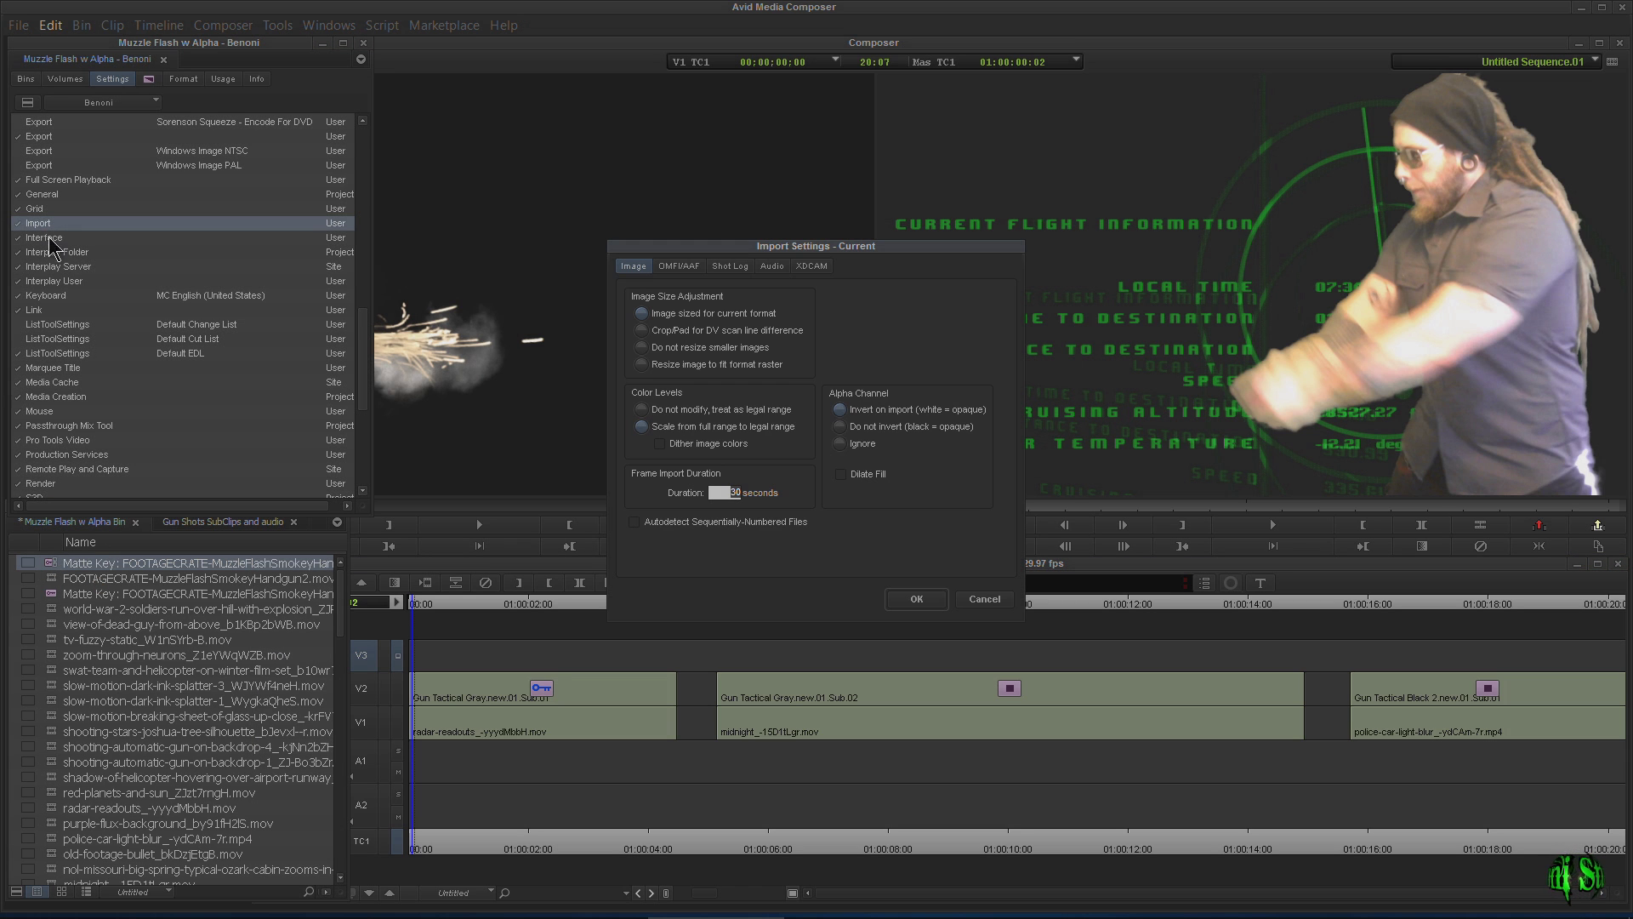
{"action": "left_click", "coordinate": [917, 599]}
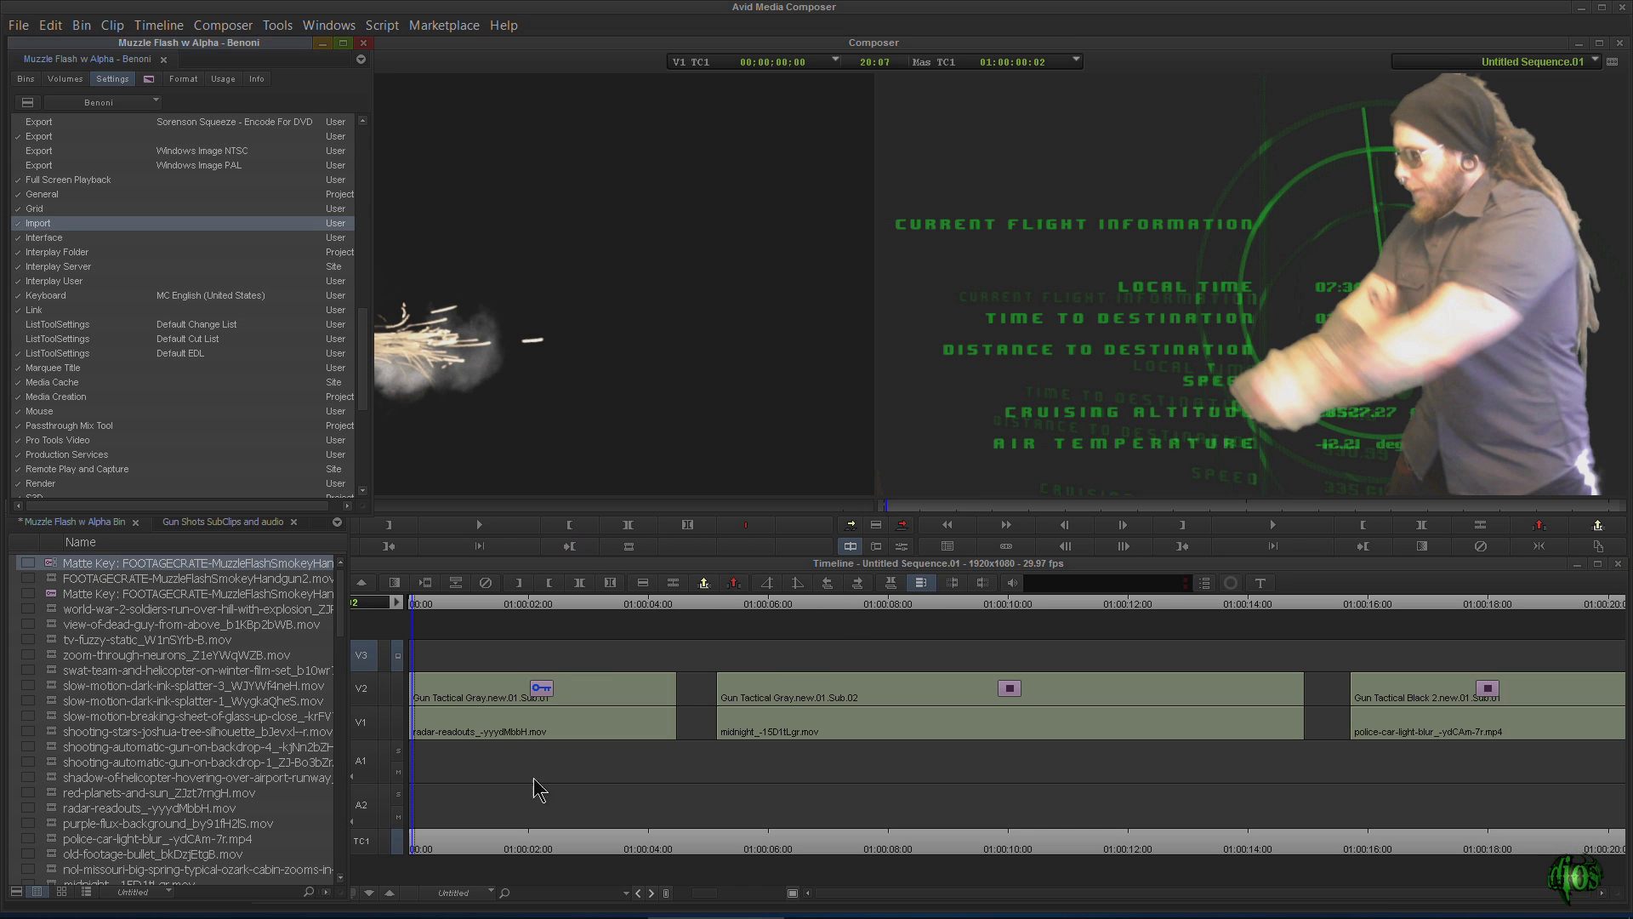
{"action": "left_click", "coordinate": [317, 904]}
{"action": "left_click_drag", "start_coordinate": [1267, 361], "coordinate": [179, 645]}
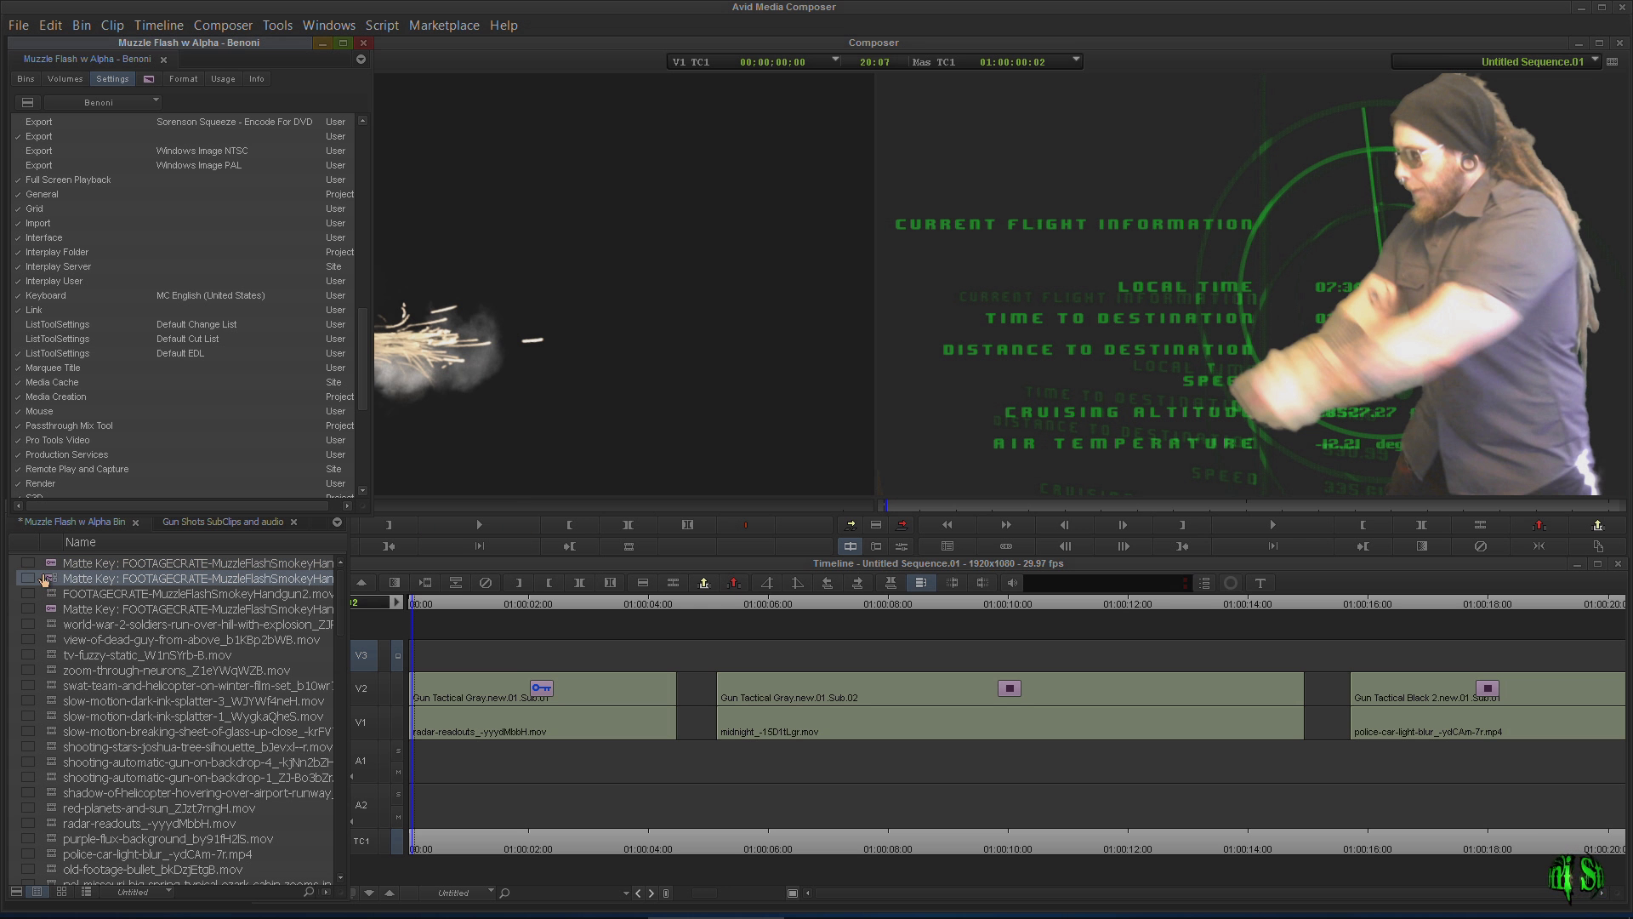
Select the newly imported MuzzleFlashSmokeyHandgun2 matte key clip in the bin and park the sequence at 01:00:00:28
{"action": "left_click", "coordinate": [51, 564]}
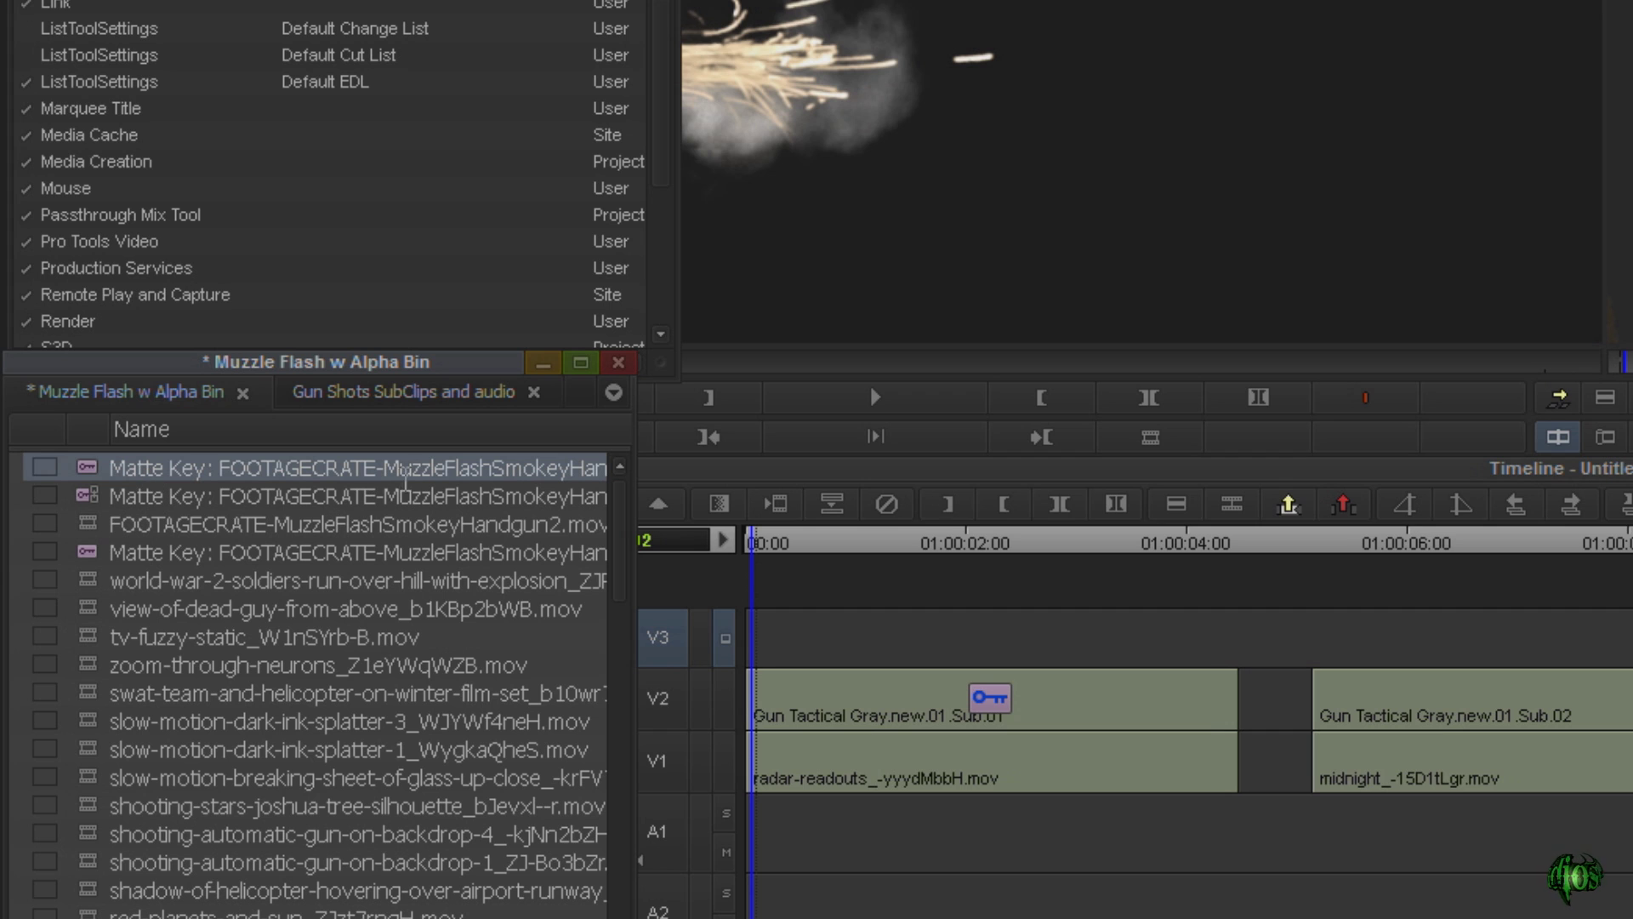
{"action": "left_click", "coordinate": [648, 395]}
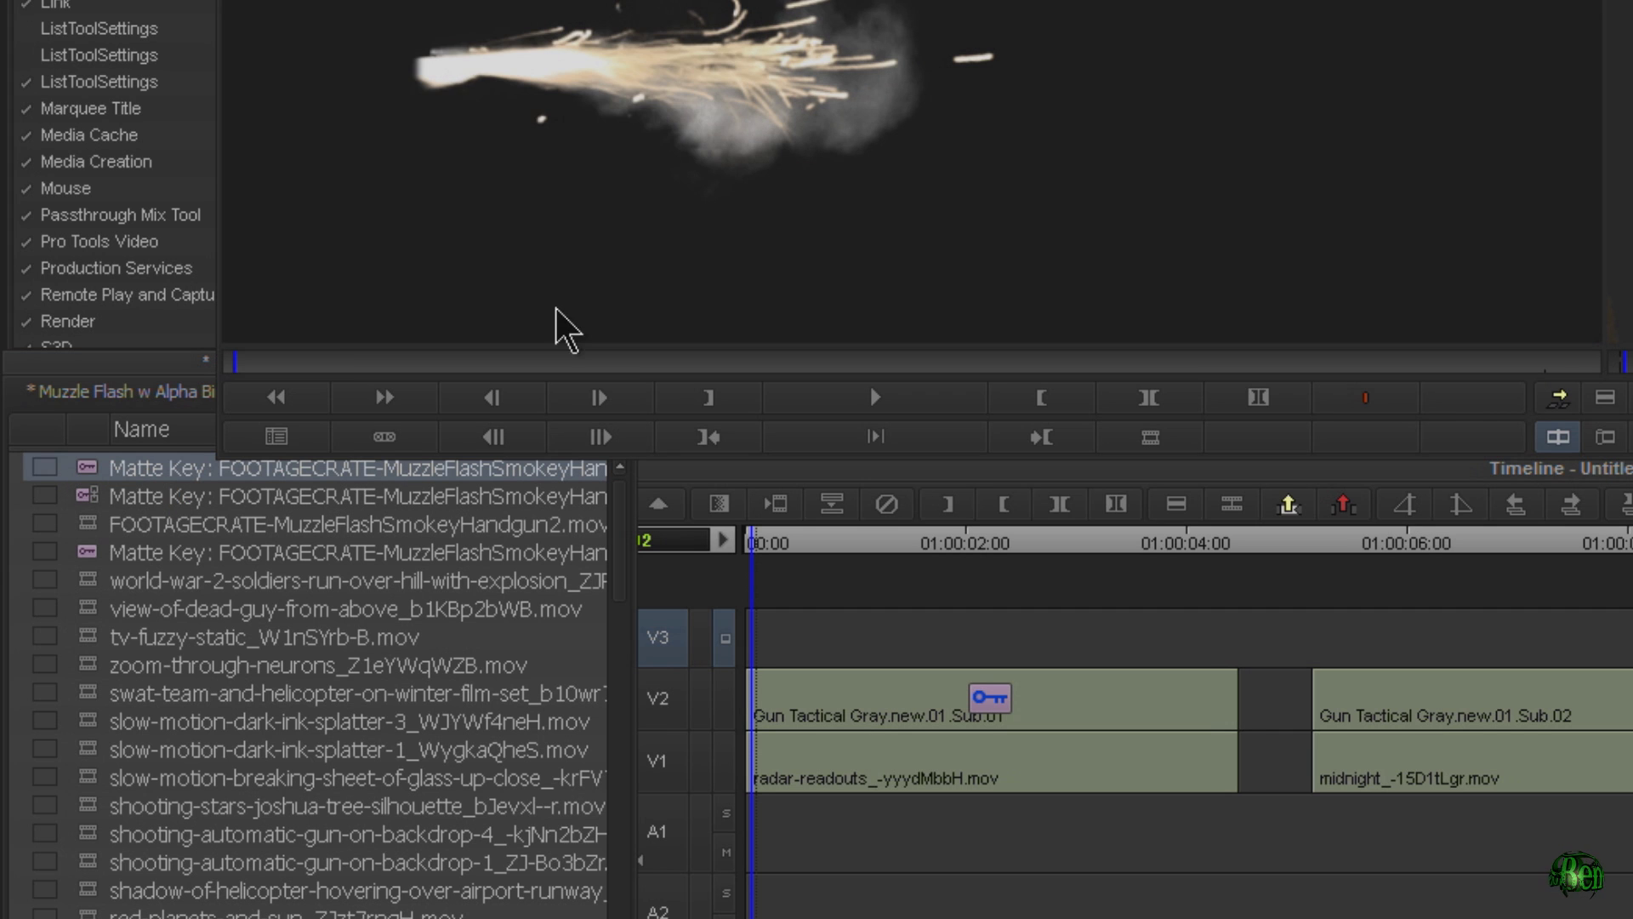
{"action": "left_click_drag", "start_coordinate": [272, 359], "coordinate": [477, 613]}
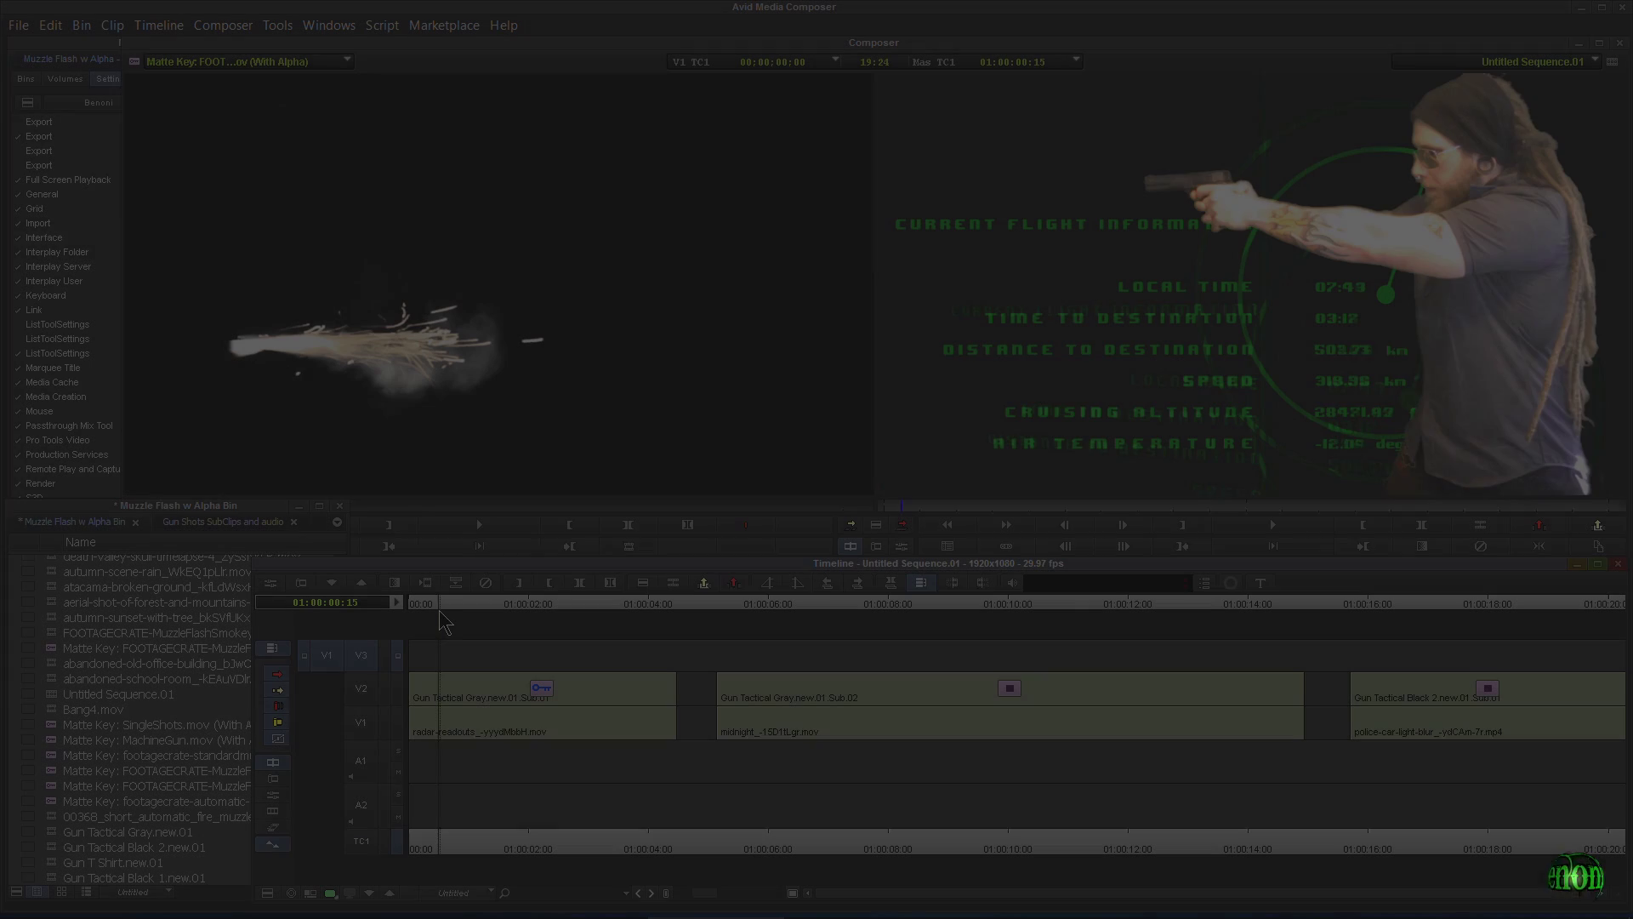
{"action": "left_click_drag", "start_coordinate": [439, 611], "coordinate": [466, 604]}
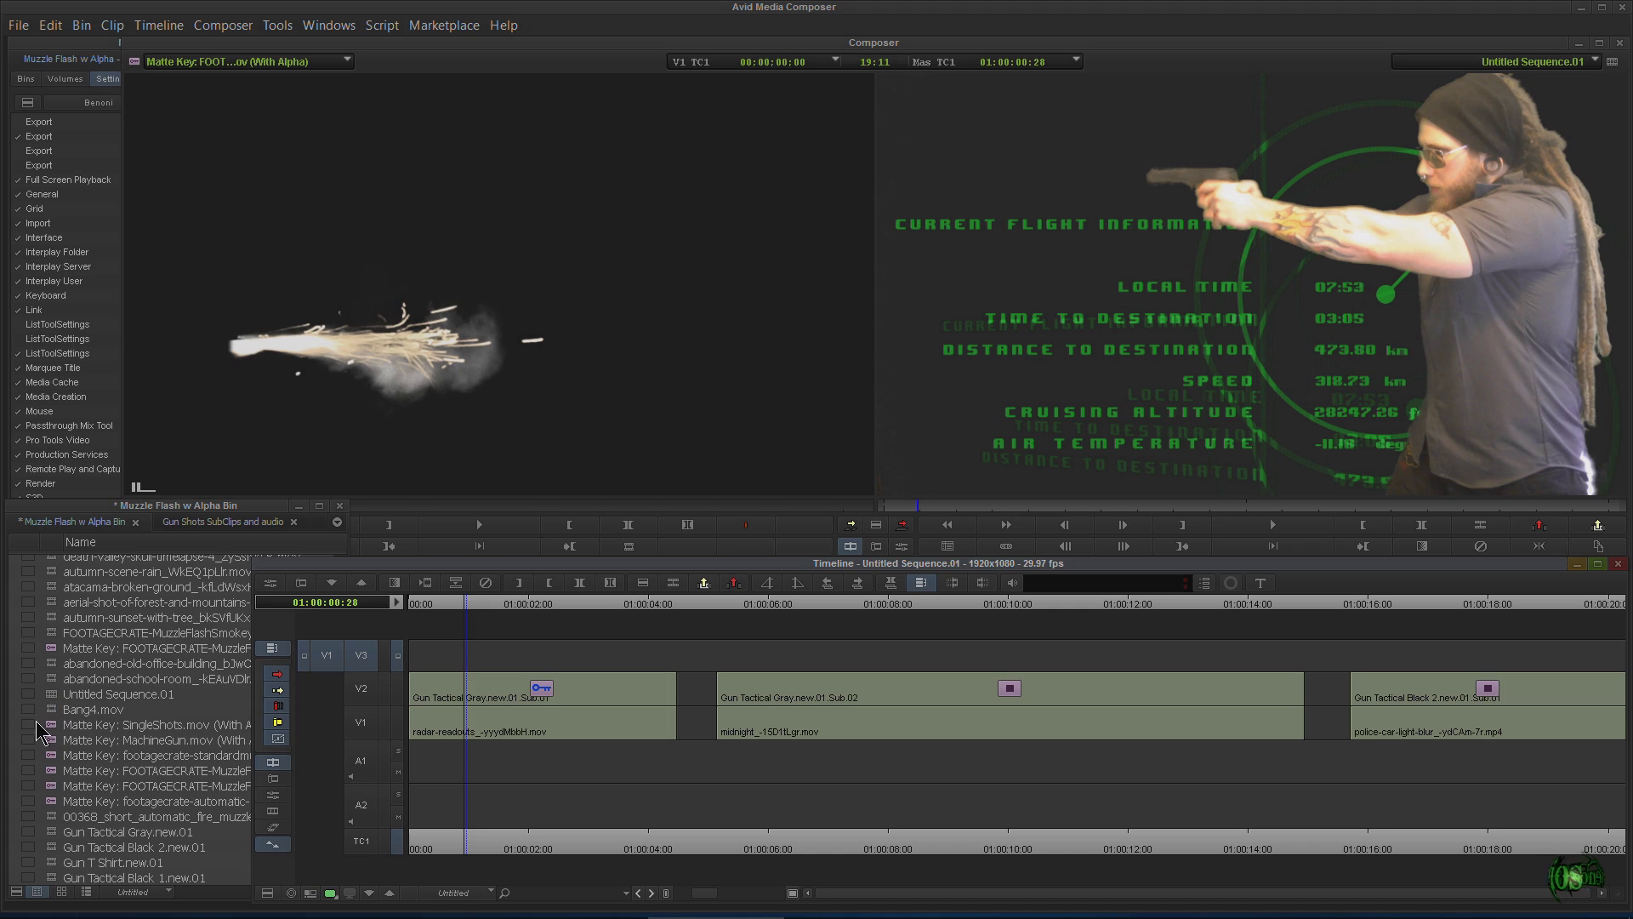
Load the SingleShots.mov matte key clip as the source and scrub through its muzzle flashes
{"action": "double_click", "coordinate": [51, 725]}
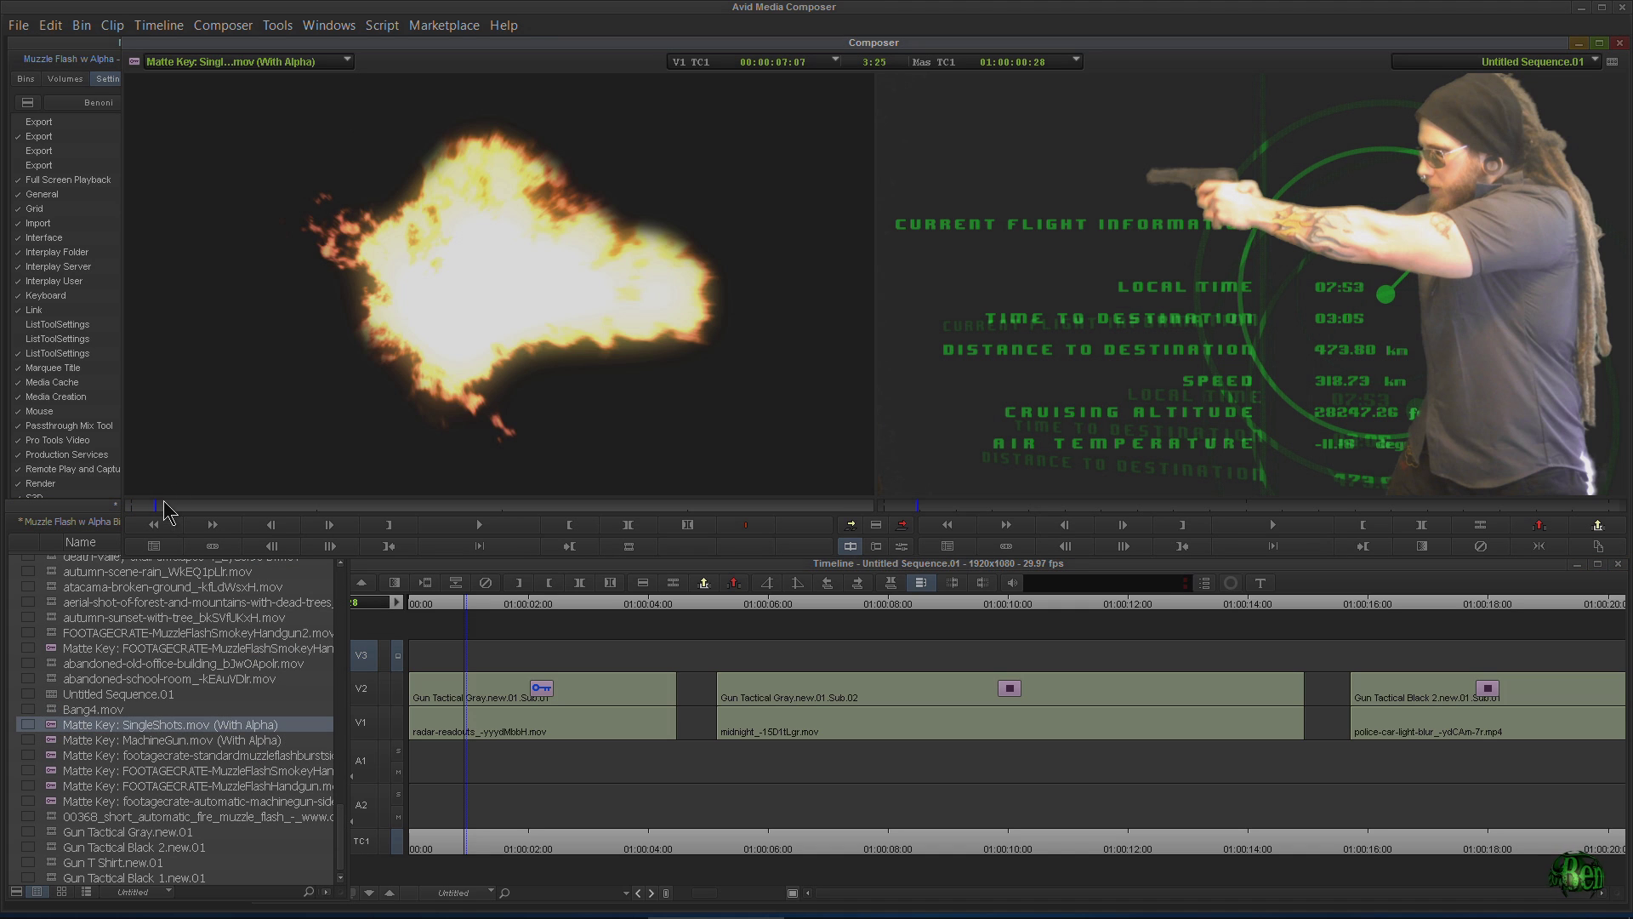
{"action": "left_click_drag", "start_coordinate": [163, 504], "coordinate": [287, 505]}
{"action": "left_click_drag", "start_coordinate": [431, 510], "coordinate": [500, 512]}
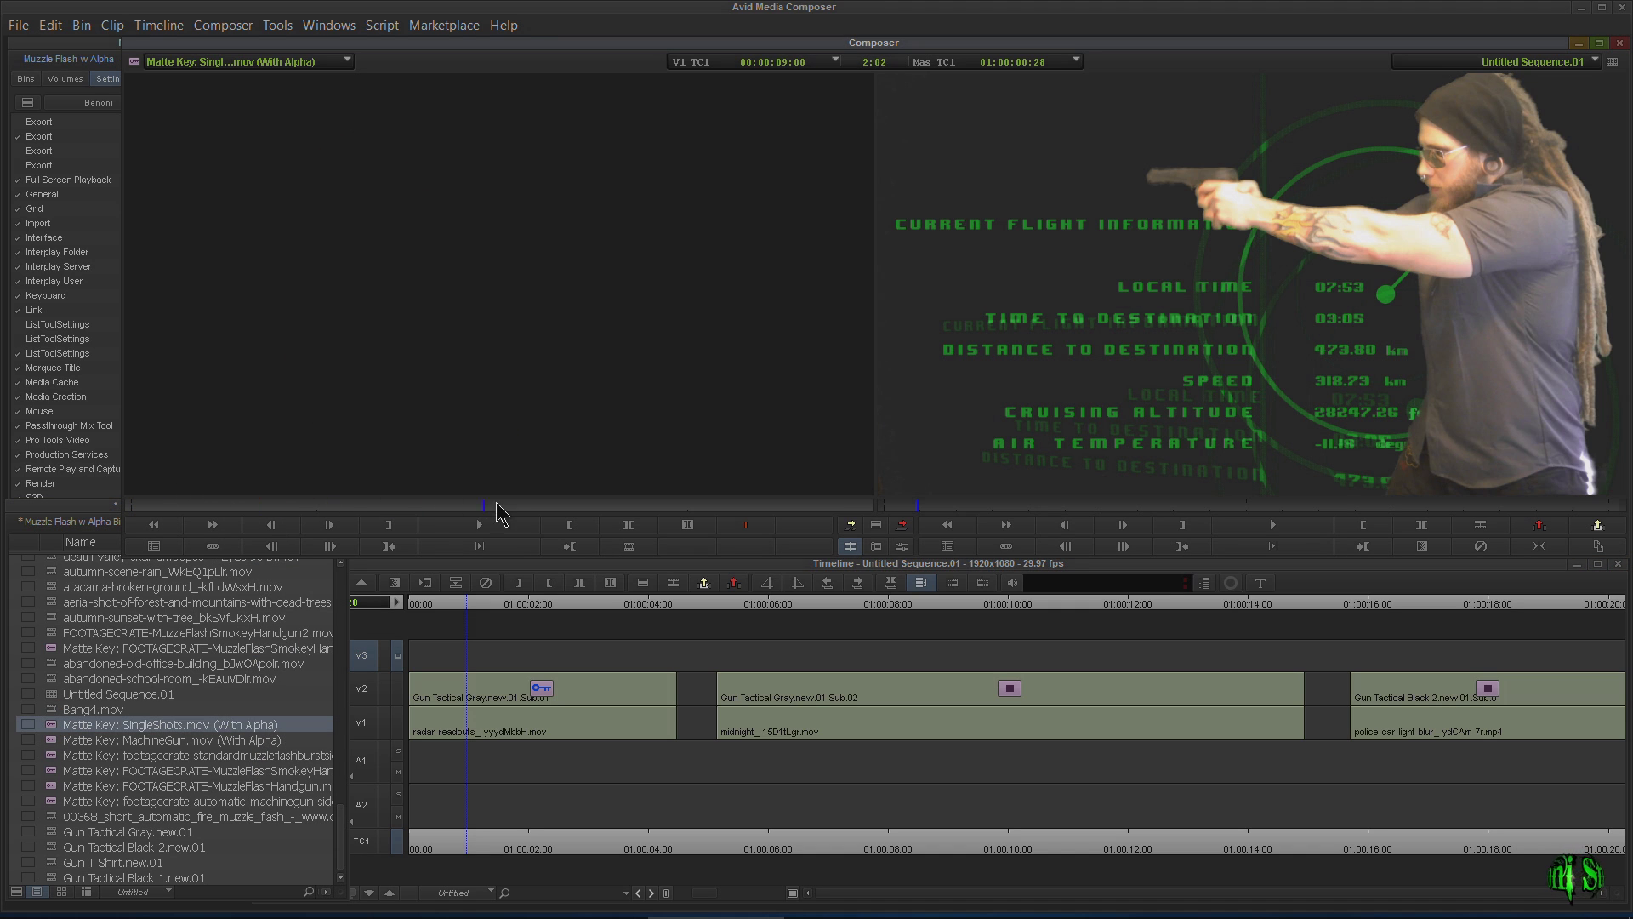
Load the footagecrate-standardmuzzleflashburst matte key clip and mark the two-frame flash from 00:00:00:14 to 00:00:00:15
{"action": "double_click", "coordinate": [53, 756]}
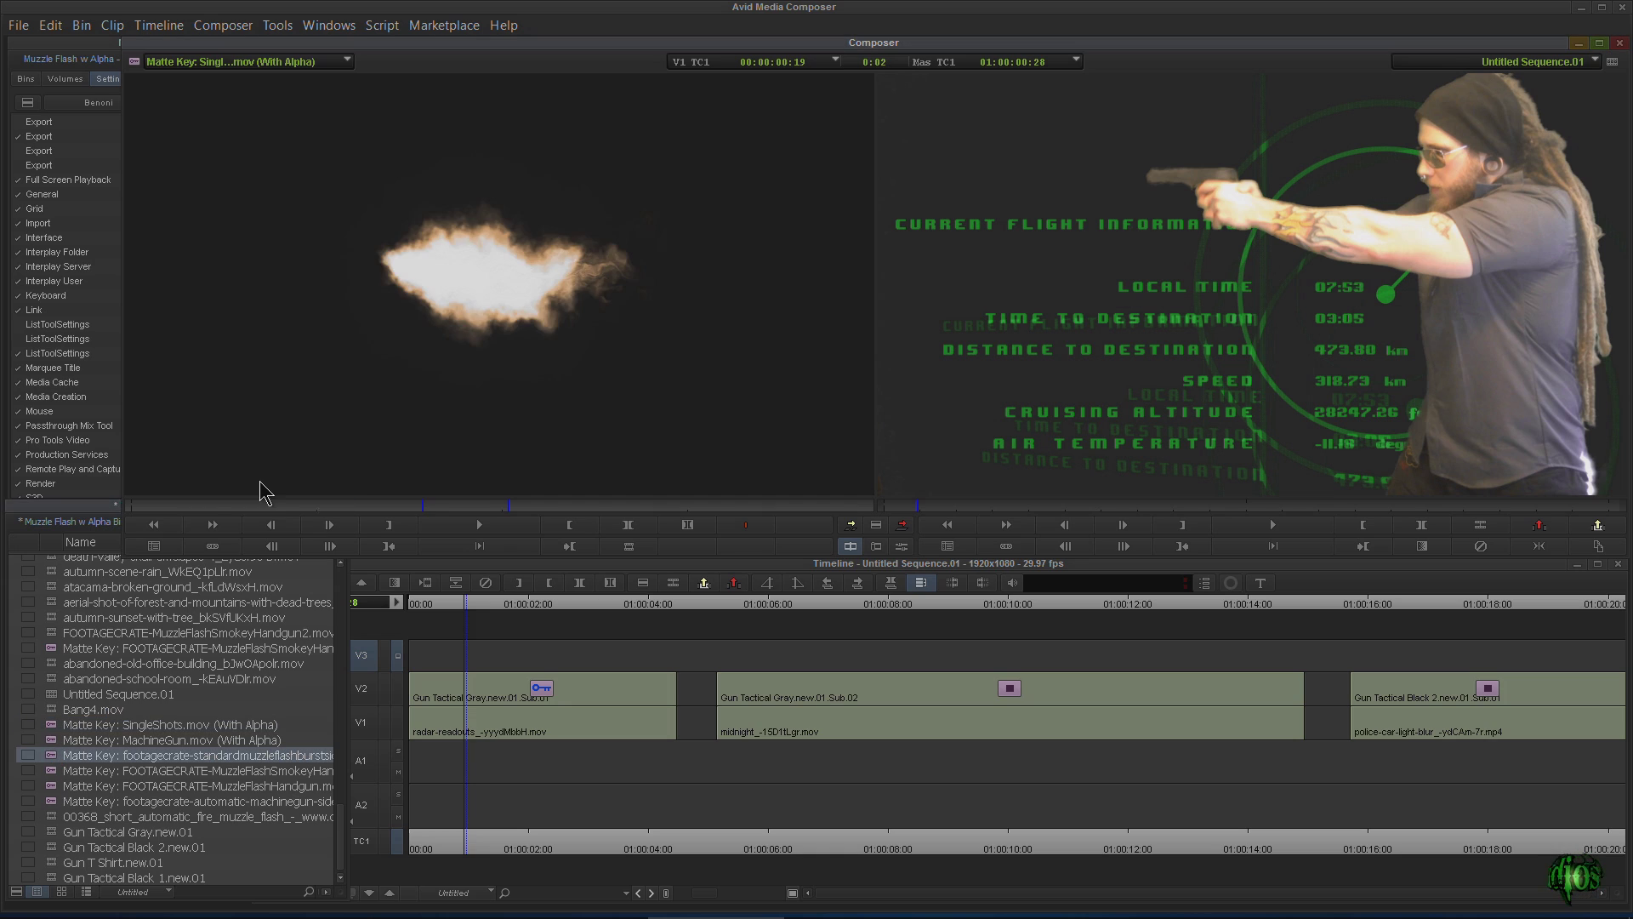
{"action": "left_click", "coordinate": [180, 508]}
{"action": "left_click_drag", "start_coordinate": [241, 512], "coordinate": [398, 505]}
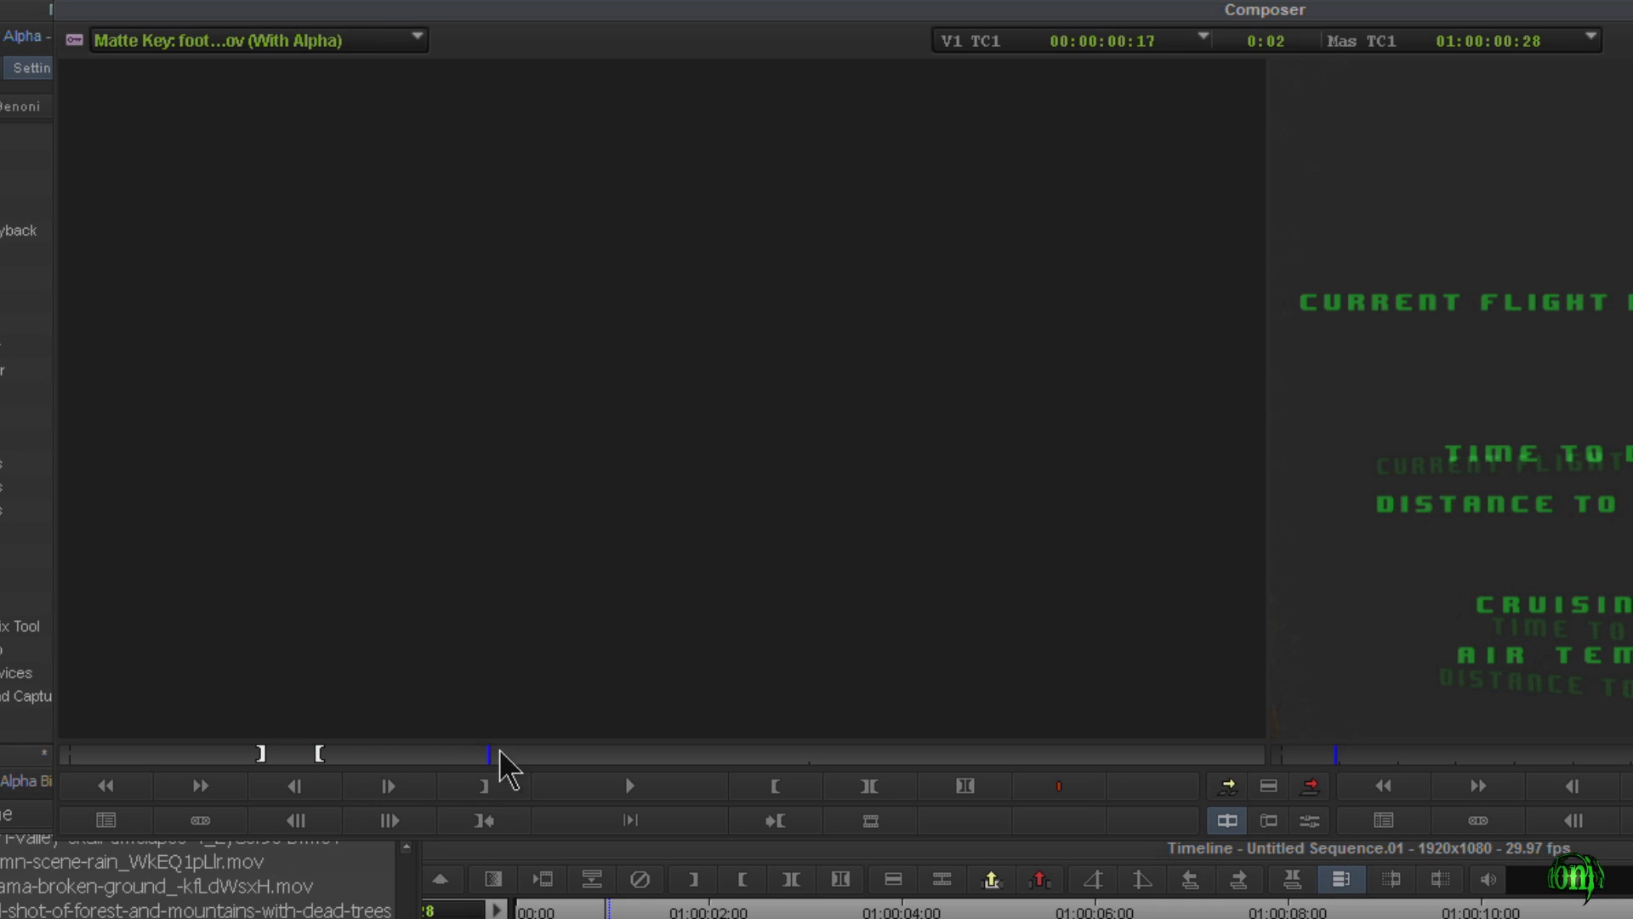
{"action": "left_click_drag", "start_coordinate": [501, 752], "coordinate": [472, 757]}
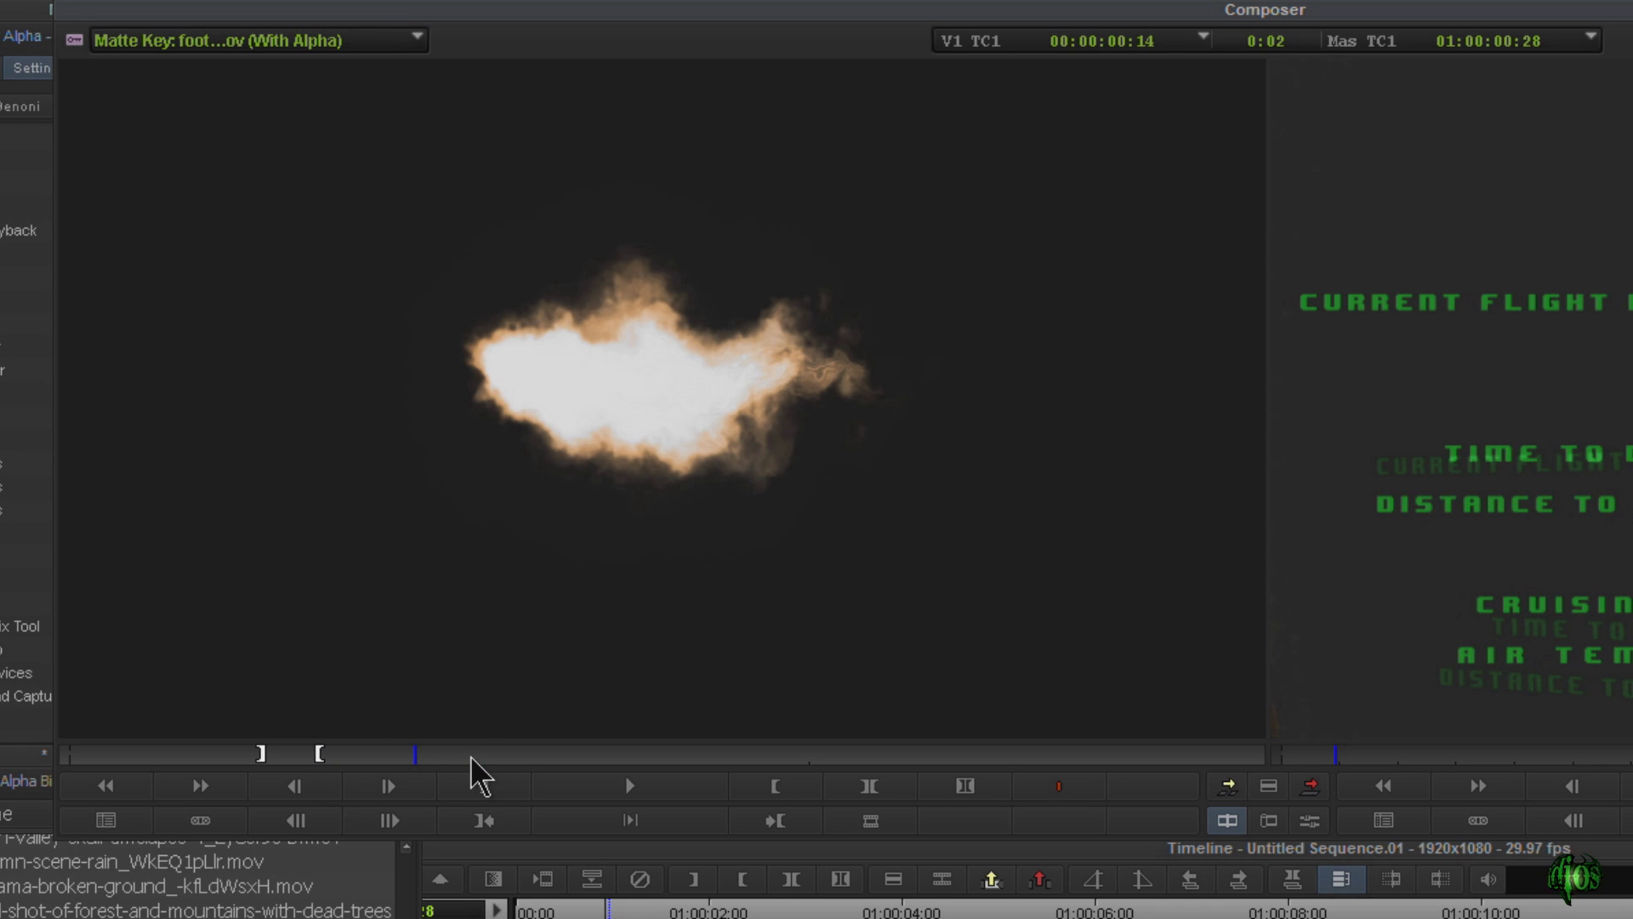
{"action": "key", "text": "Right"}
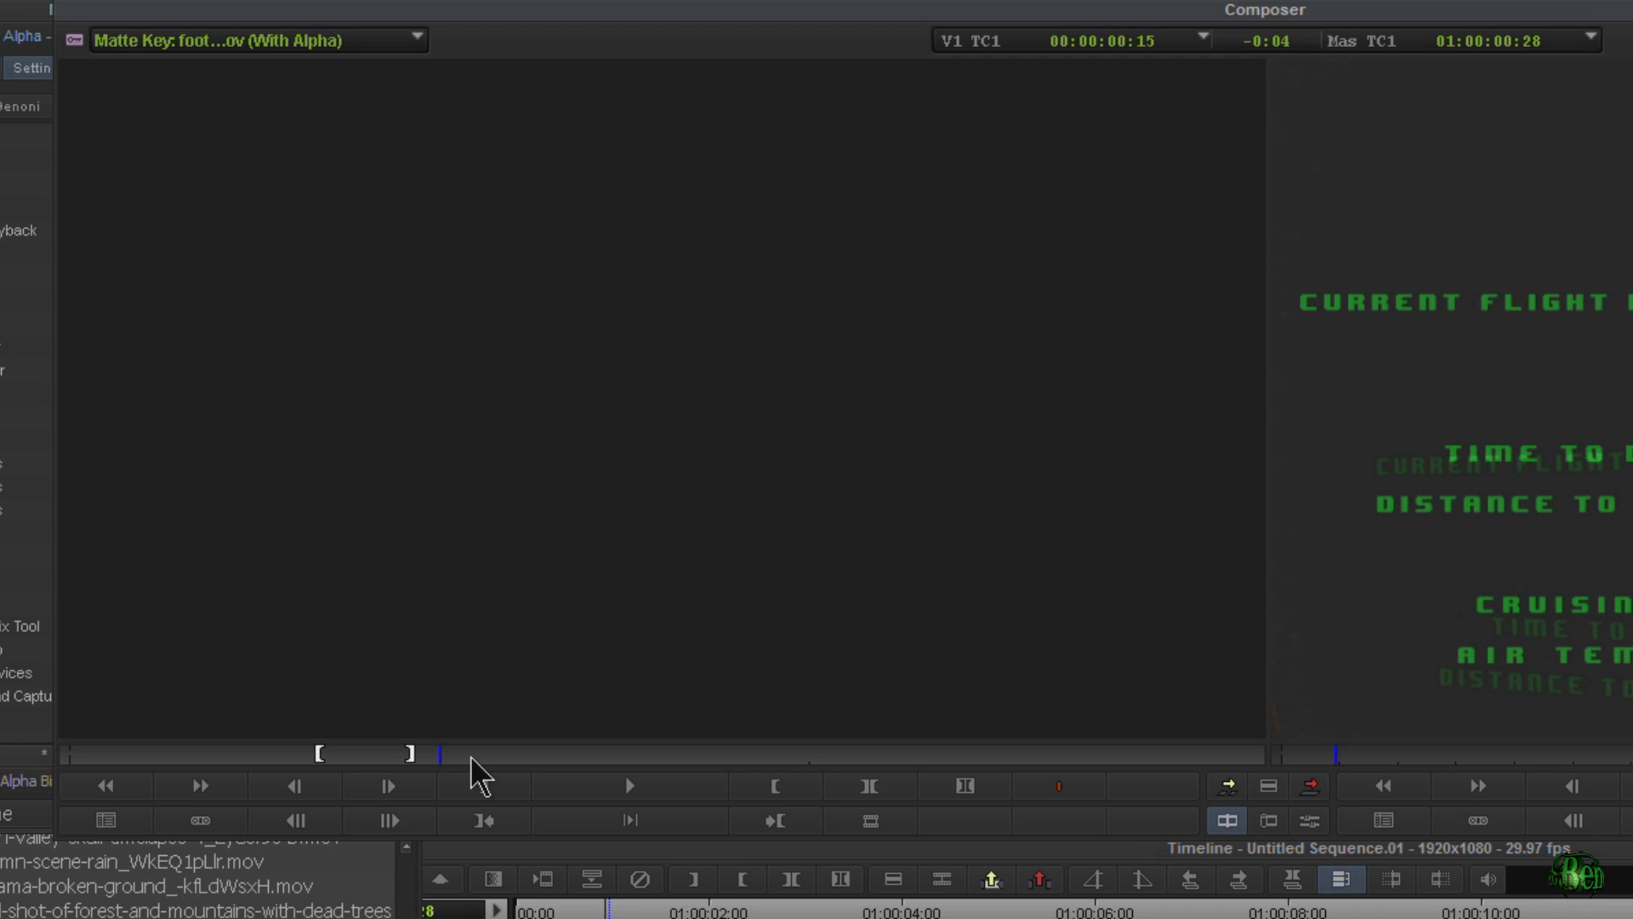
{"action": "key", "text": "i"}
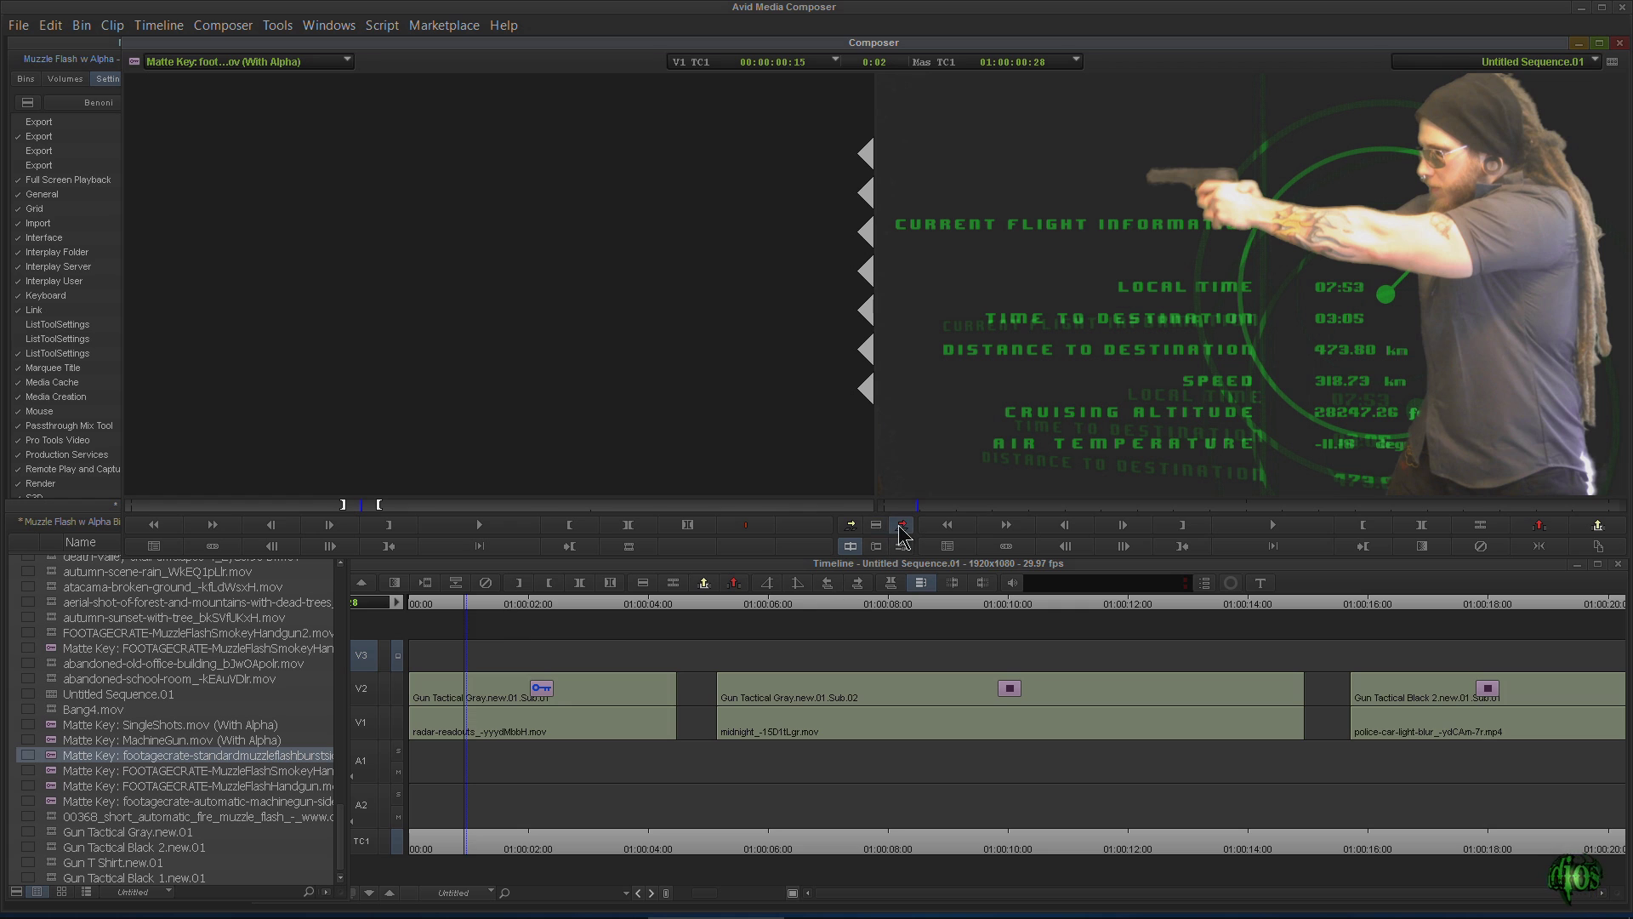
Overwrite the marked two-frame muzzle flash onto V3 at 01:00:00:28 and park on its first frame
{"action": "left_click", "coordinate": [900, 529]}
{"action": "left_click_drag", "start_coordinate": [708, 896], "coordinate": [776, 899]}
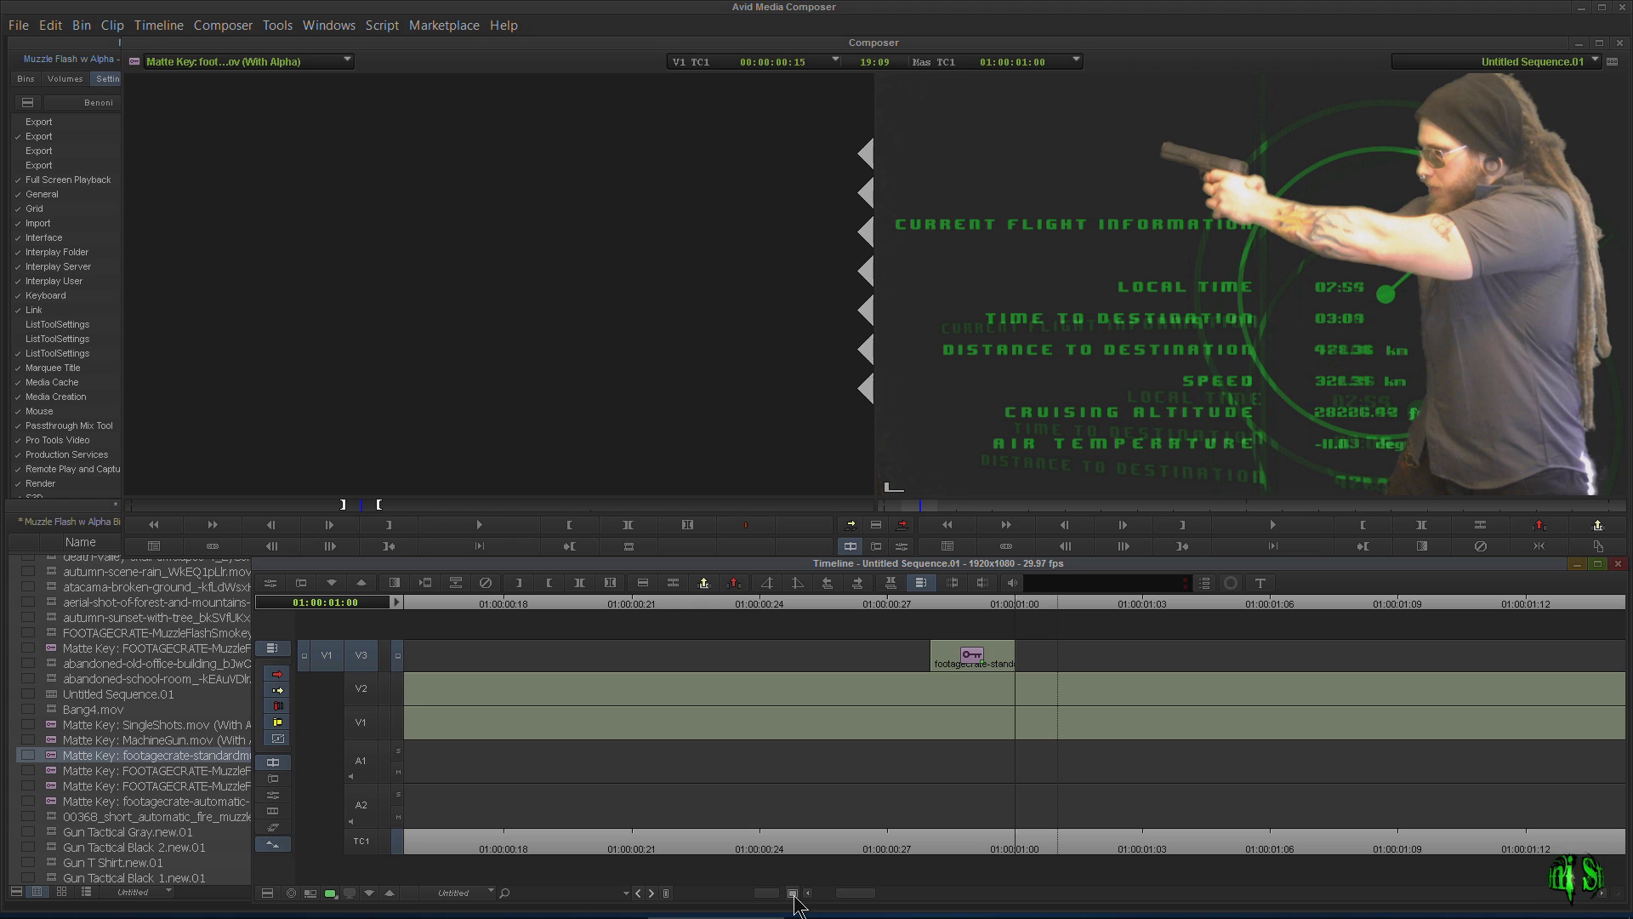
{"action": "left_click", "coordinate": [950, 609]}
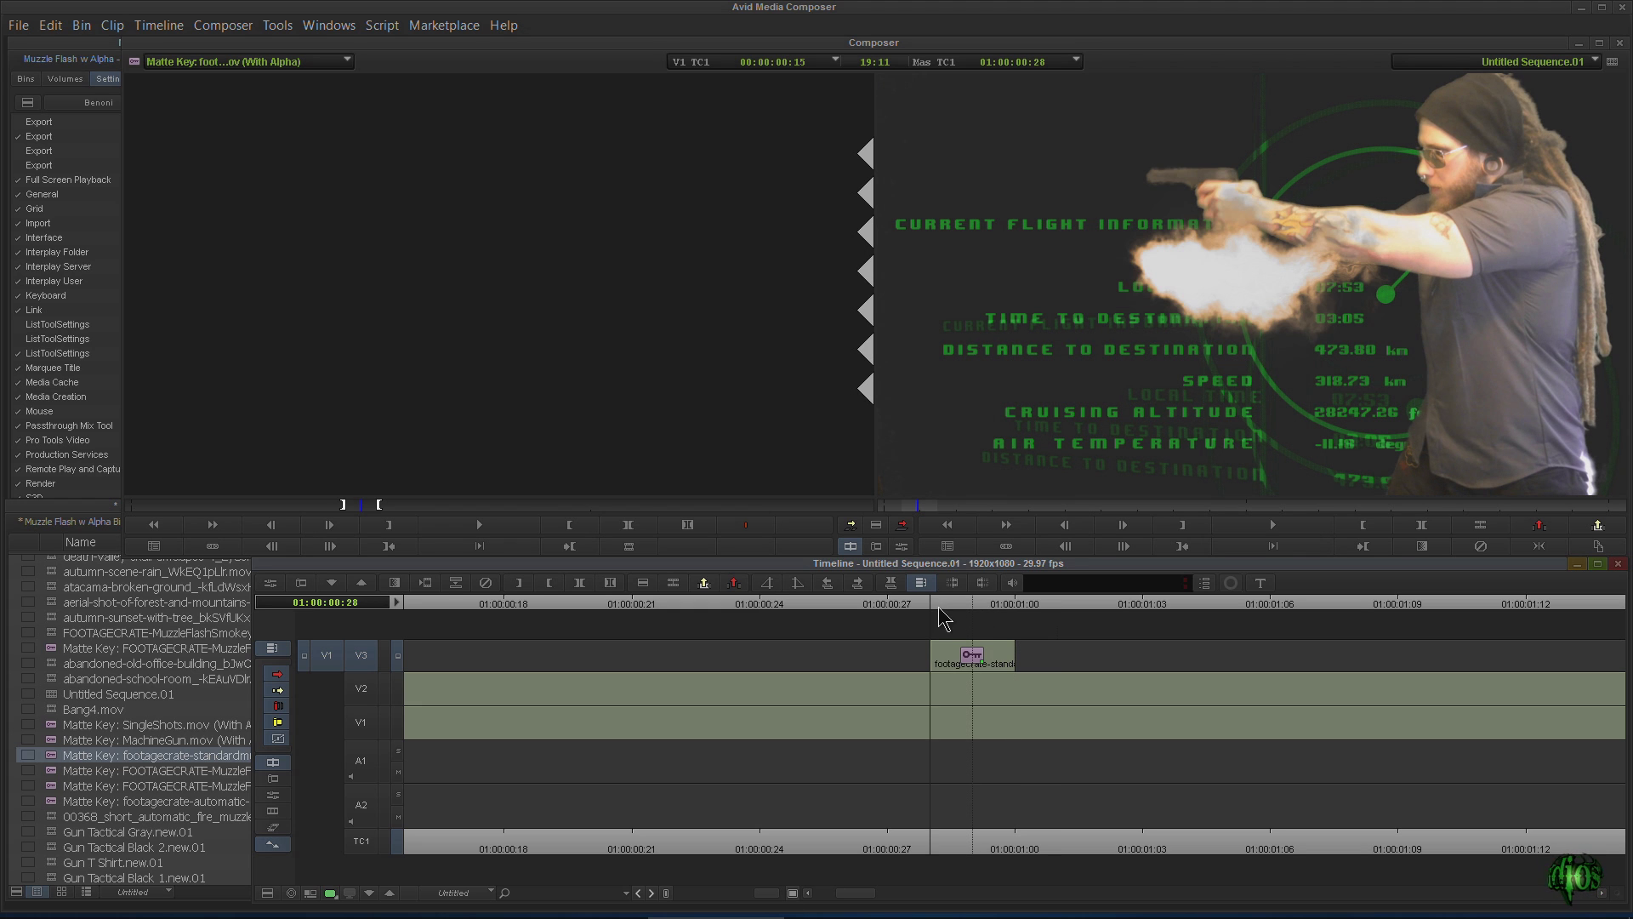
Open the V3 flash's Matte Key effect for editing and scale it to 47 with Fixed Aspect enabled
{"action": "left_click", "coordinate": [963, 653]}
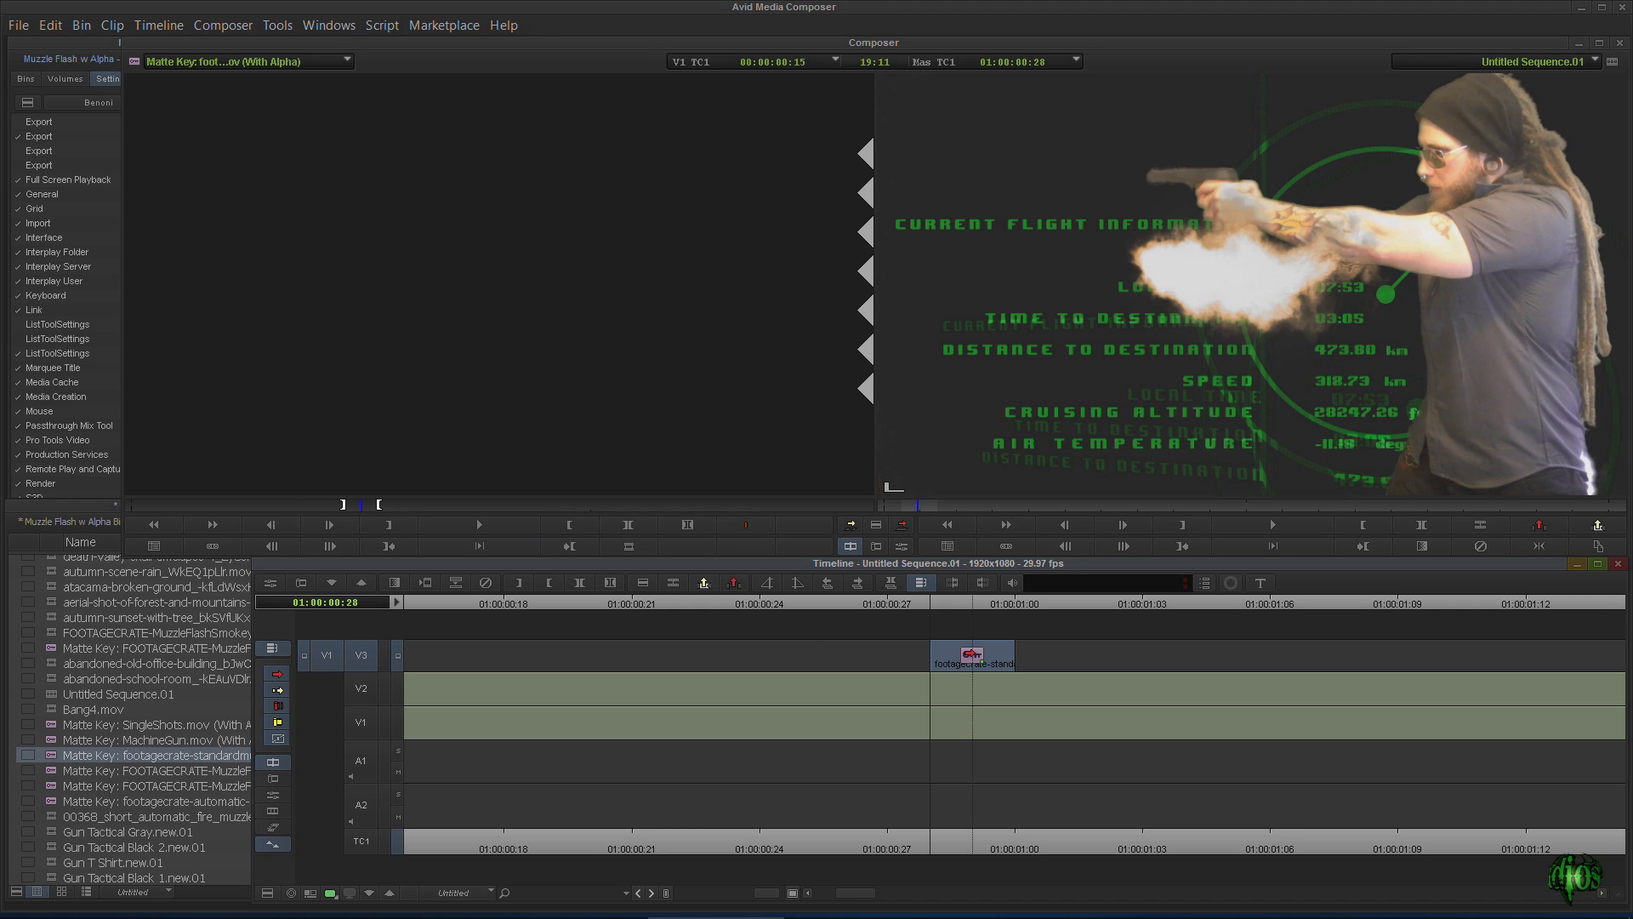
{"action": "left_click", "coordinate": [901, 546]}
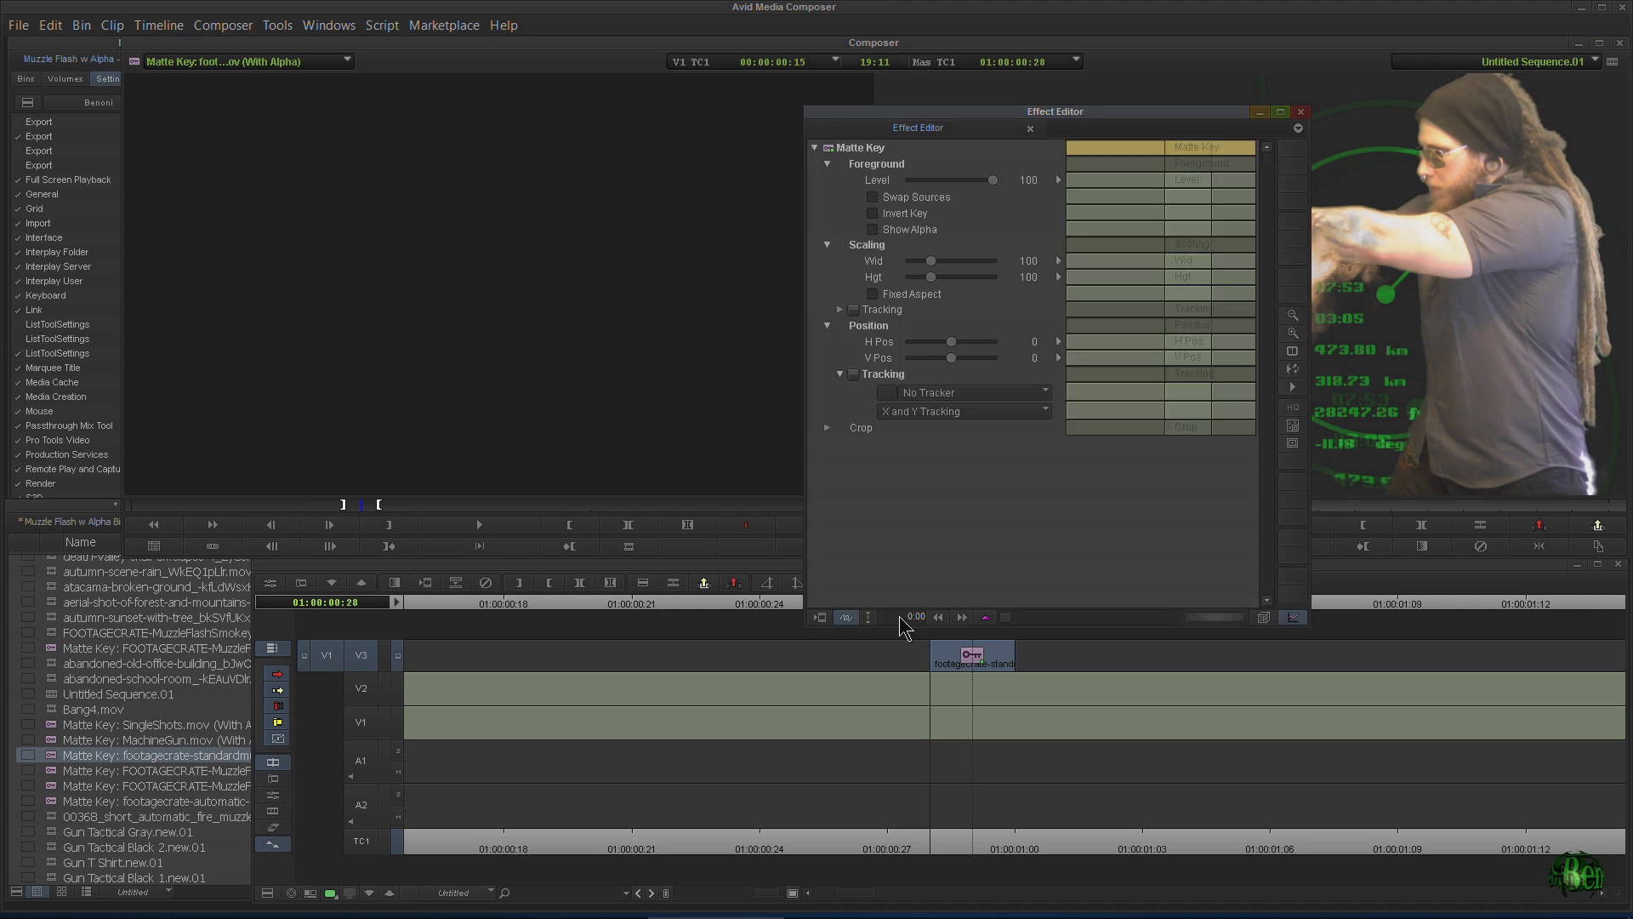
{"action": "left_click_drag", "start_coordinate": [1145, 116], "coordinate": [671, 139]}
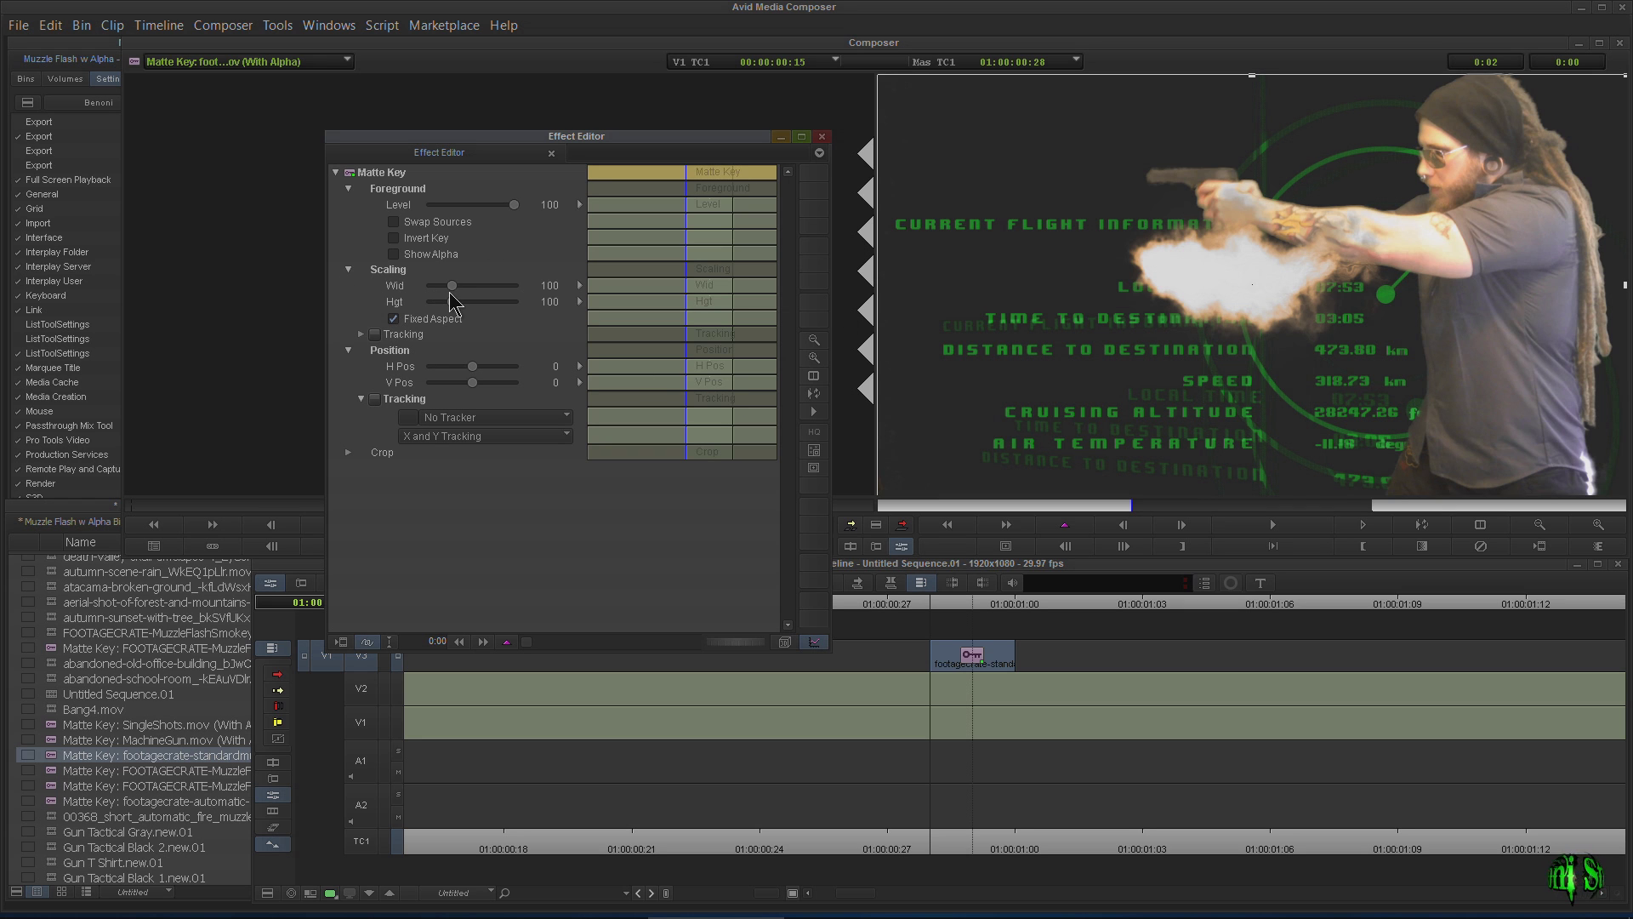
{"action": "left_click_drag", "start_coordinate": [456, 293], "coordinate": [439, 298]}
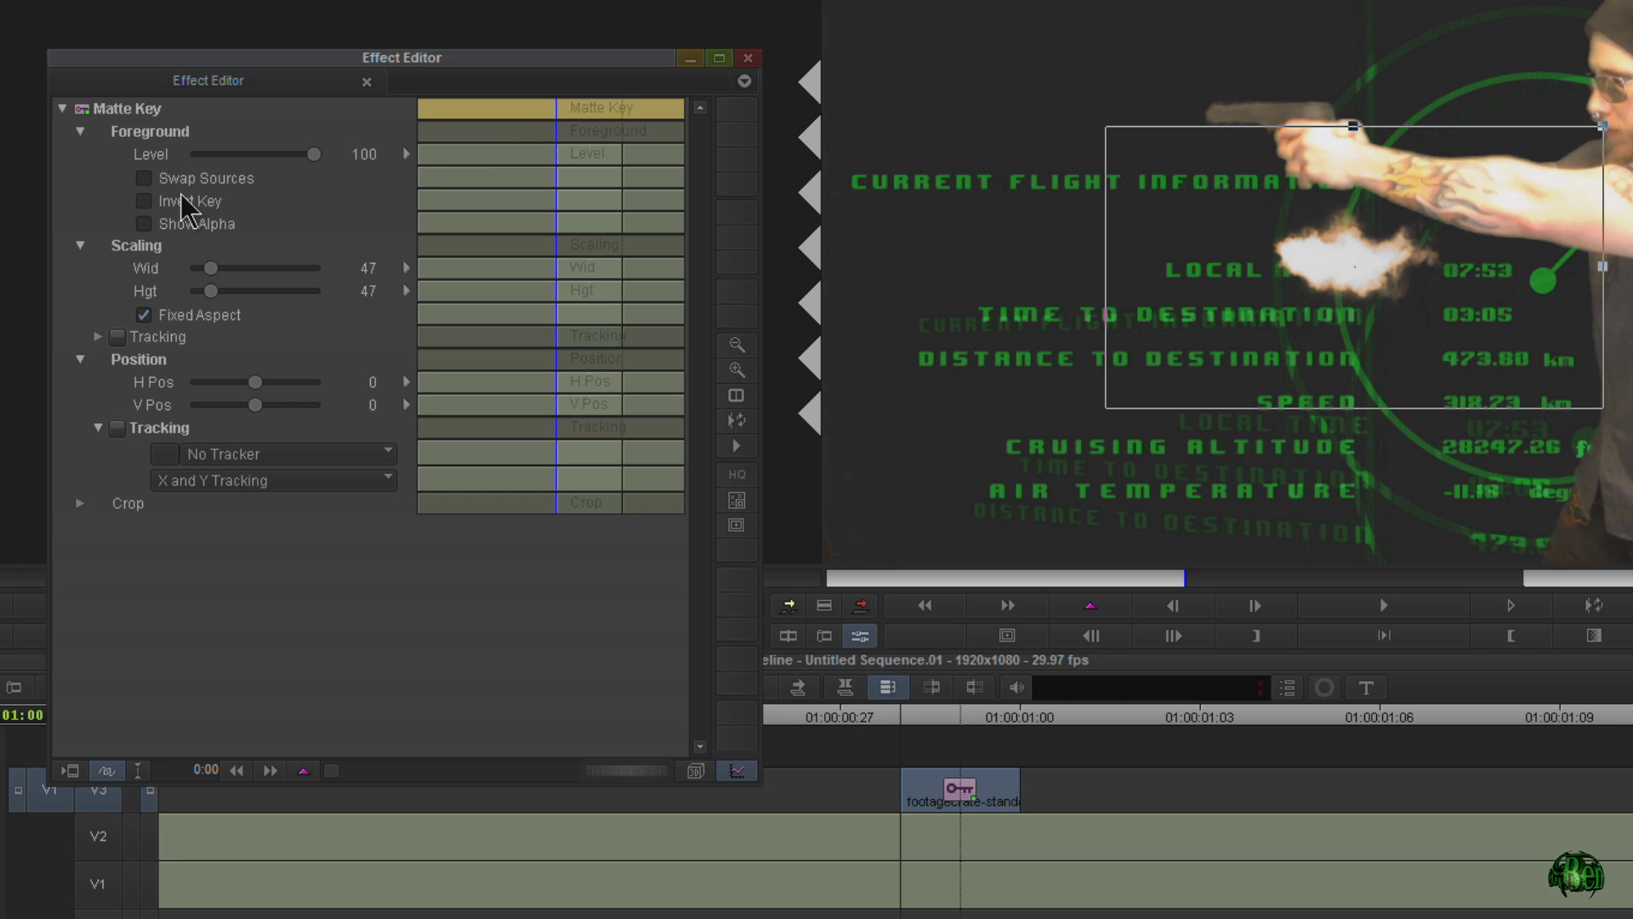
Preview the Matte Key effect's Show Alpha and Invert Key options, switching each one off again
{"action": "left_click", "coordinate": [143, 224]}
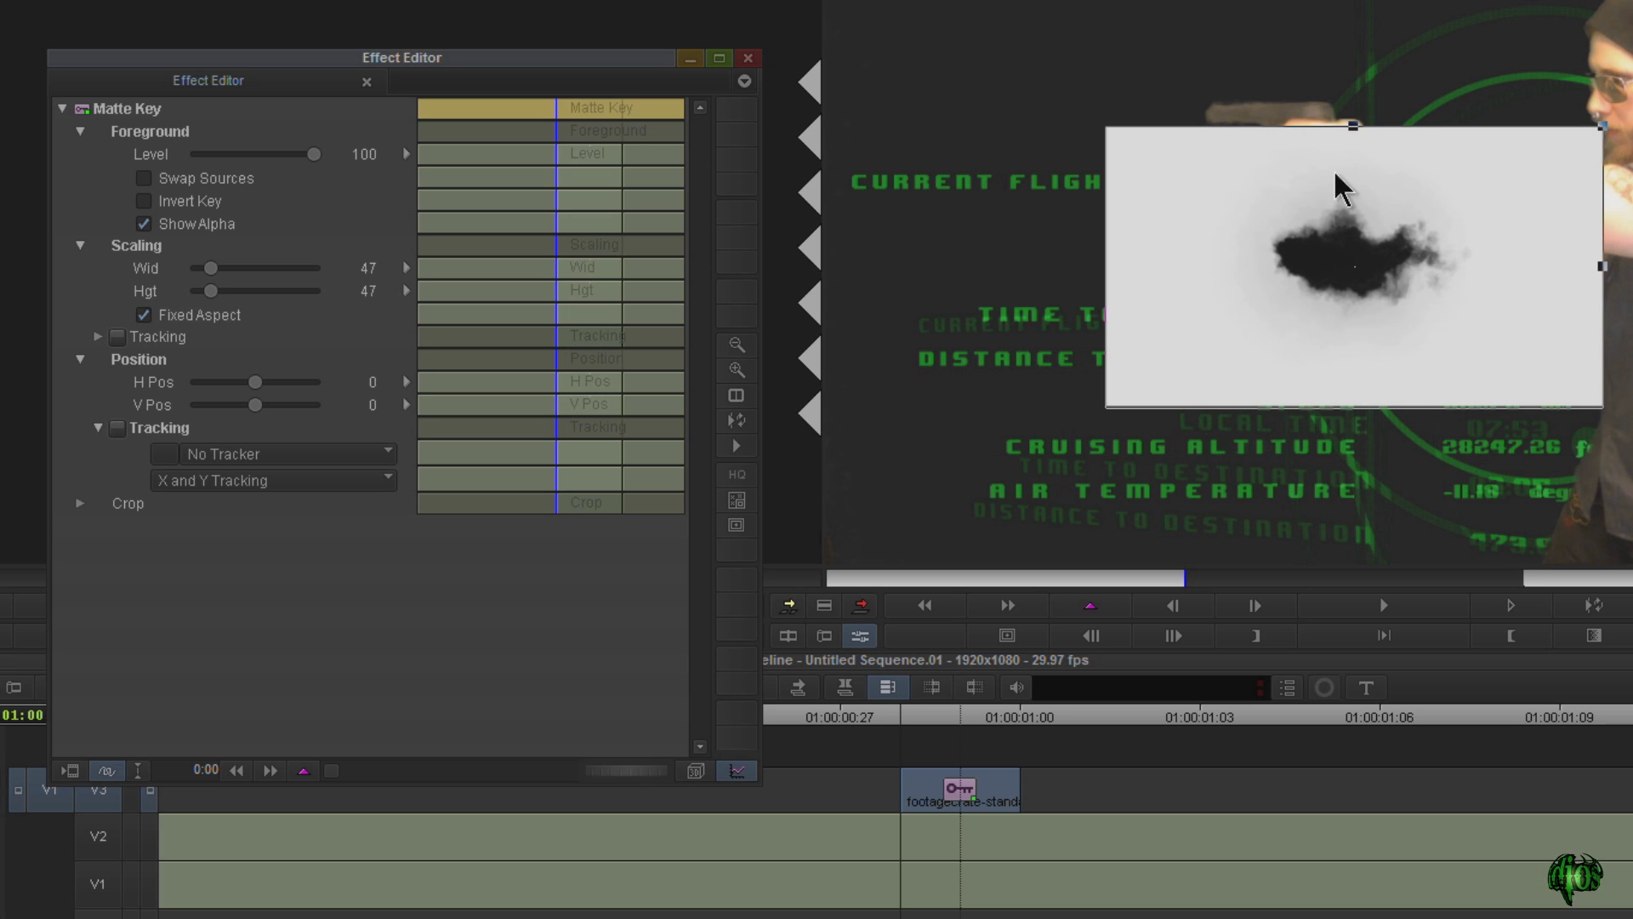
{"action": "left_click", "coordinate": [143, 224]}
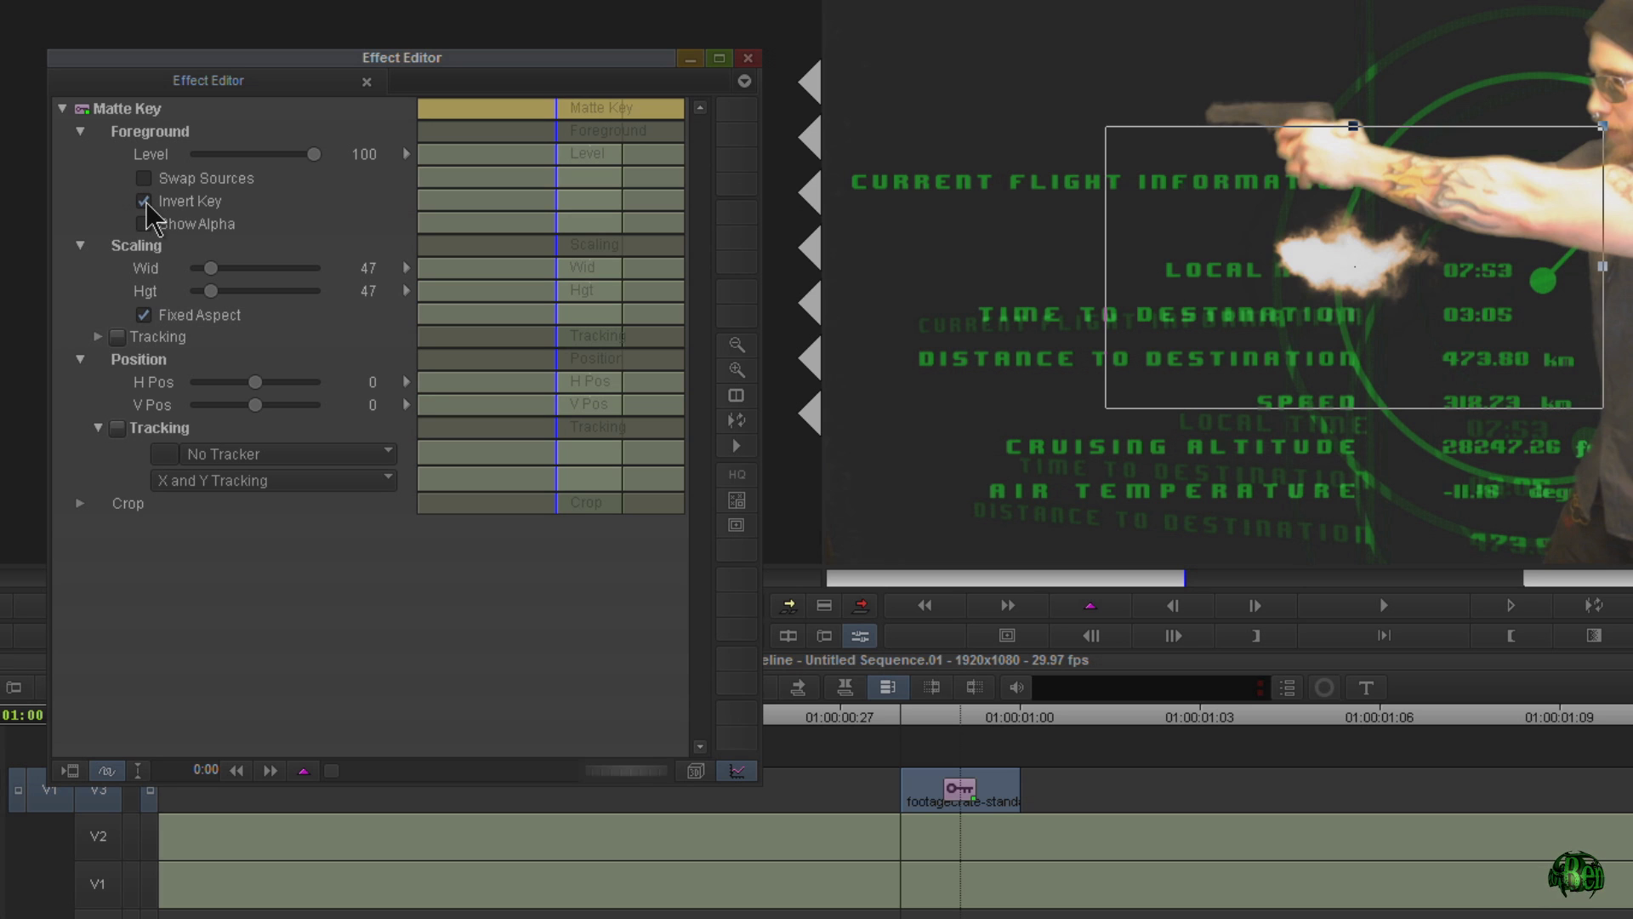
{"action": "left_click", "coordinate": [144, 201]}
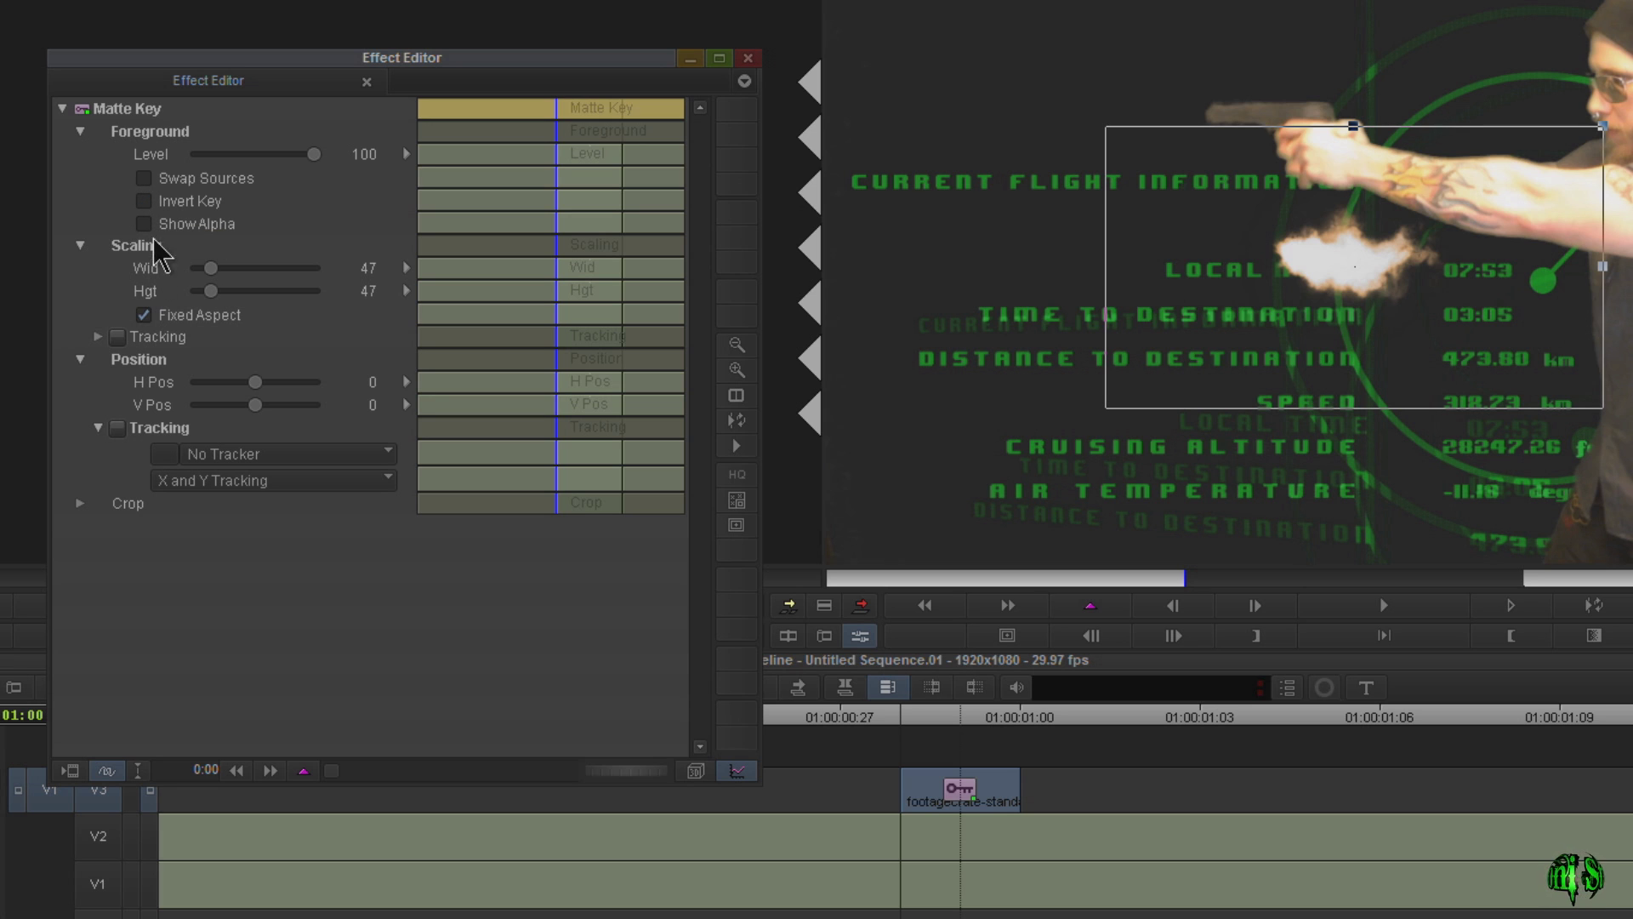
Position the muzzle flash at H Pos -193 and V Pos 28, and promote the Matte Key effect to 3D
{"action": "left_click_drag", "start_coordinate": [255, 382], "coordinate": [259, 385]}
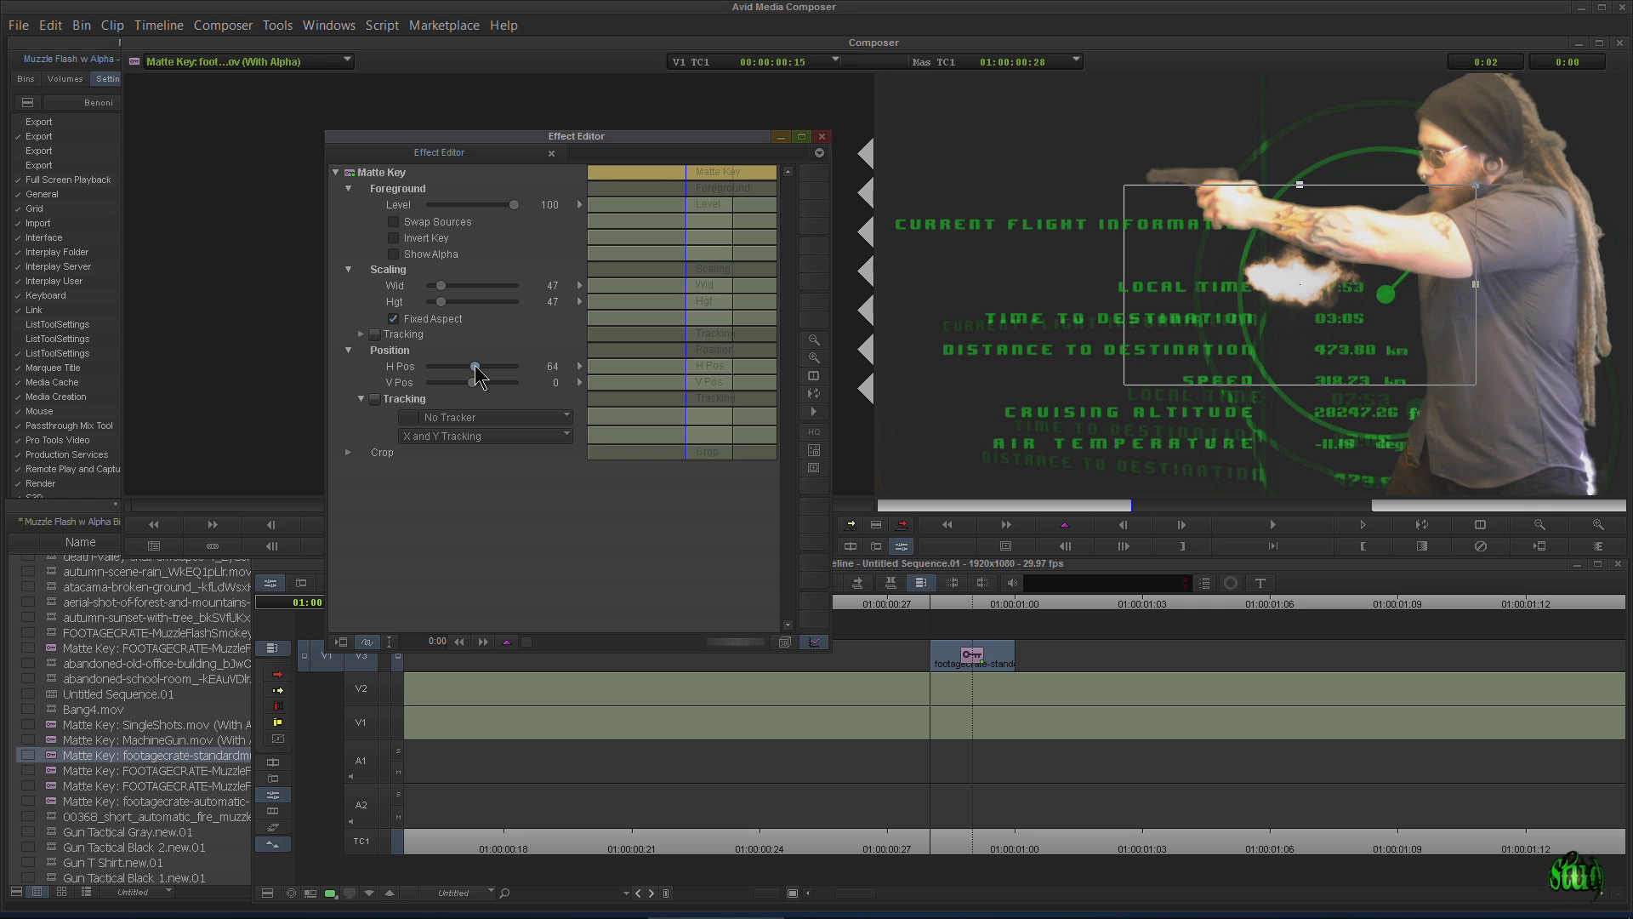
{"action": "left_click_drag", "start_coordinate": [477, 374], "coordinate": [468, 376]}
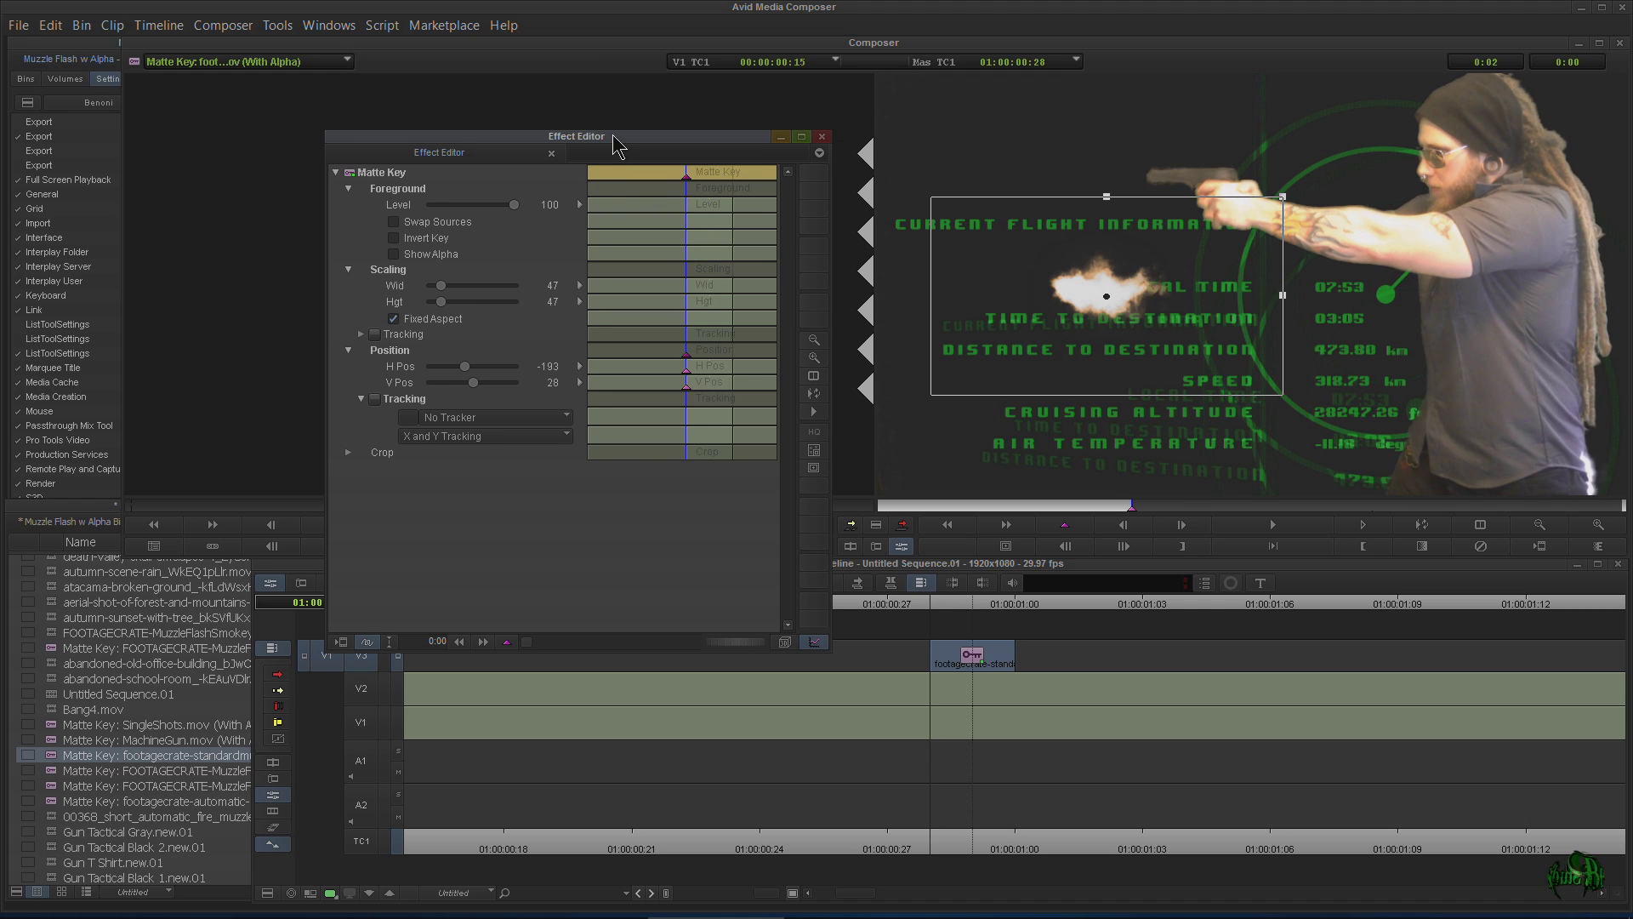
{"action": "left_click_drag", "start_coordinate": [613, 136], "coordinate": [601, 95]}
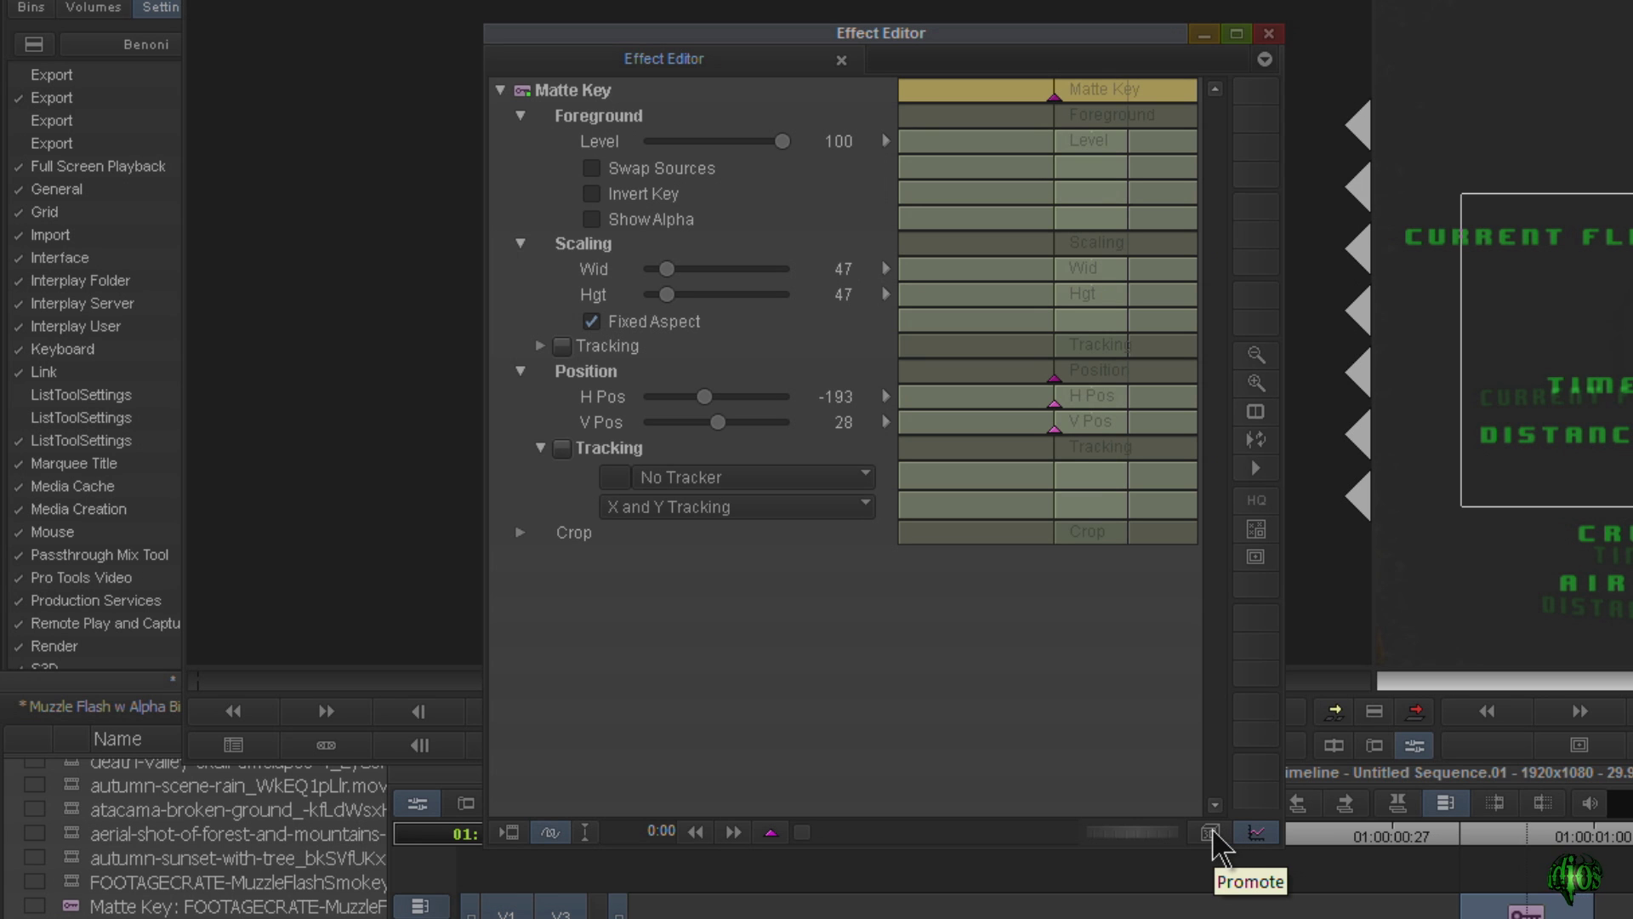
{"action": "left_click", "coordinate": [1210, 833]}
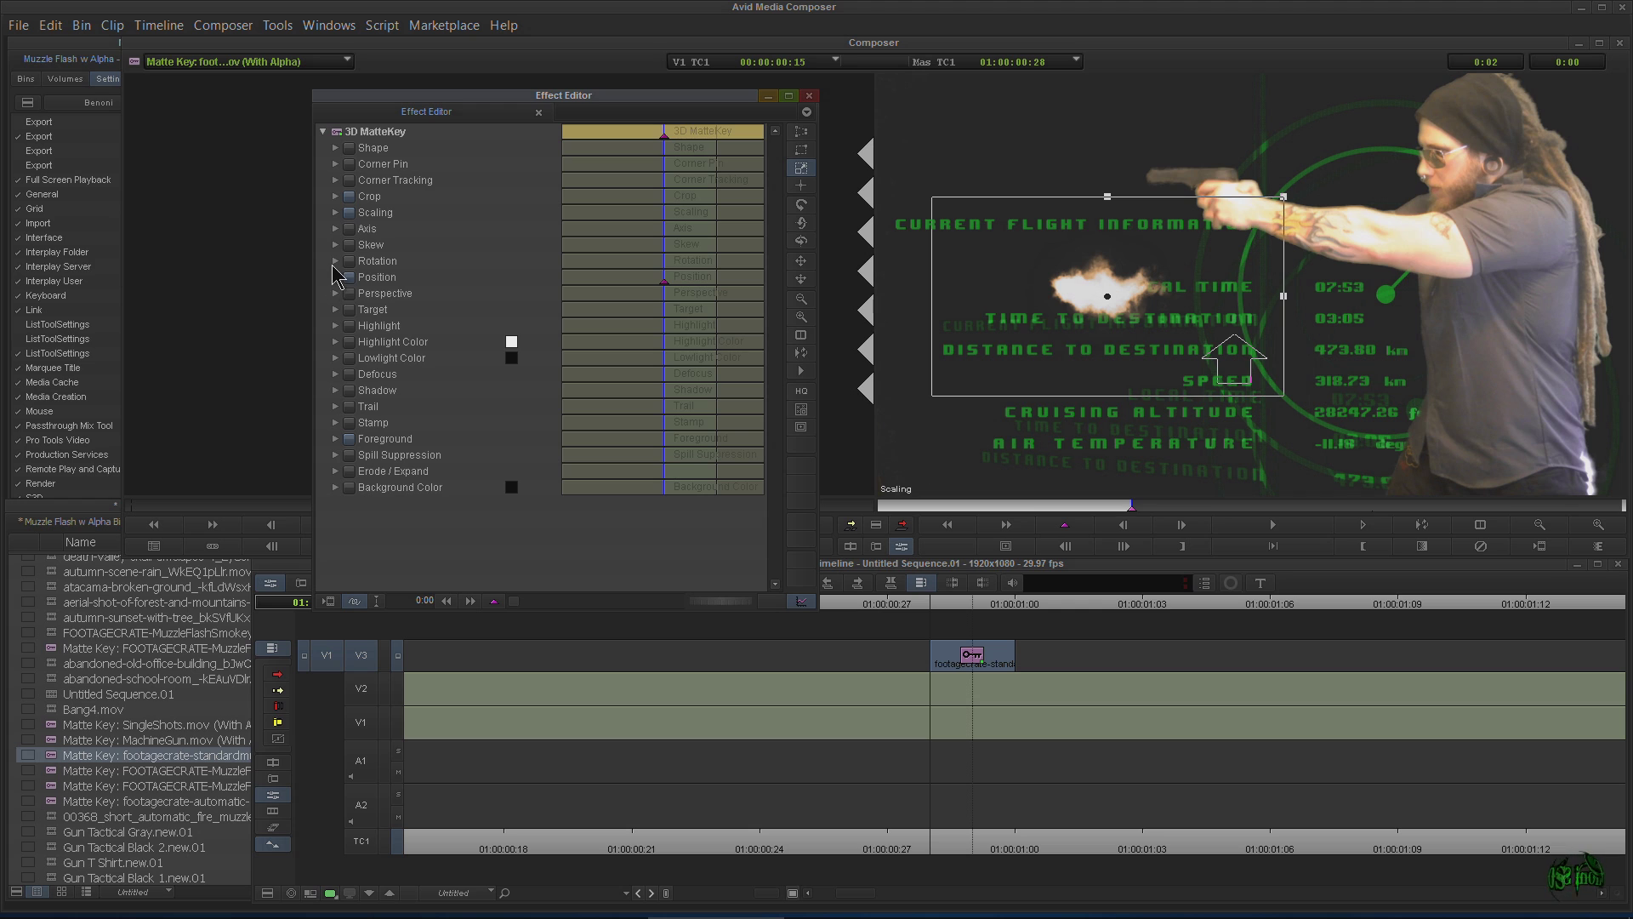
Rotate the muzzle flash -180 on the Y axis and move it up to the end of the gun barrel
{"action": "left_click", "coordinate": [335, 261]}
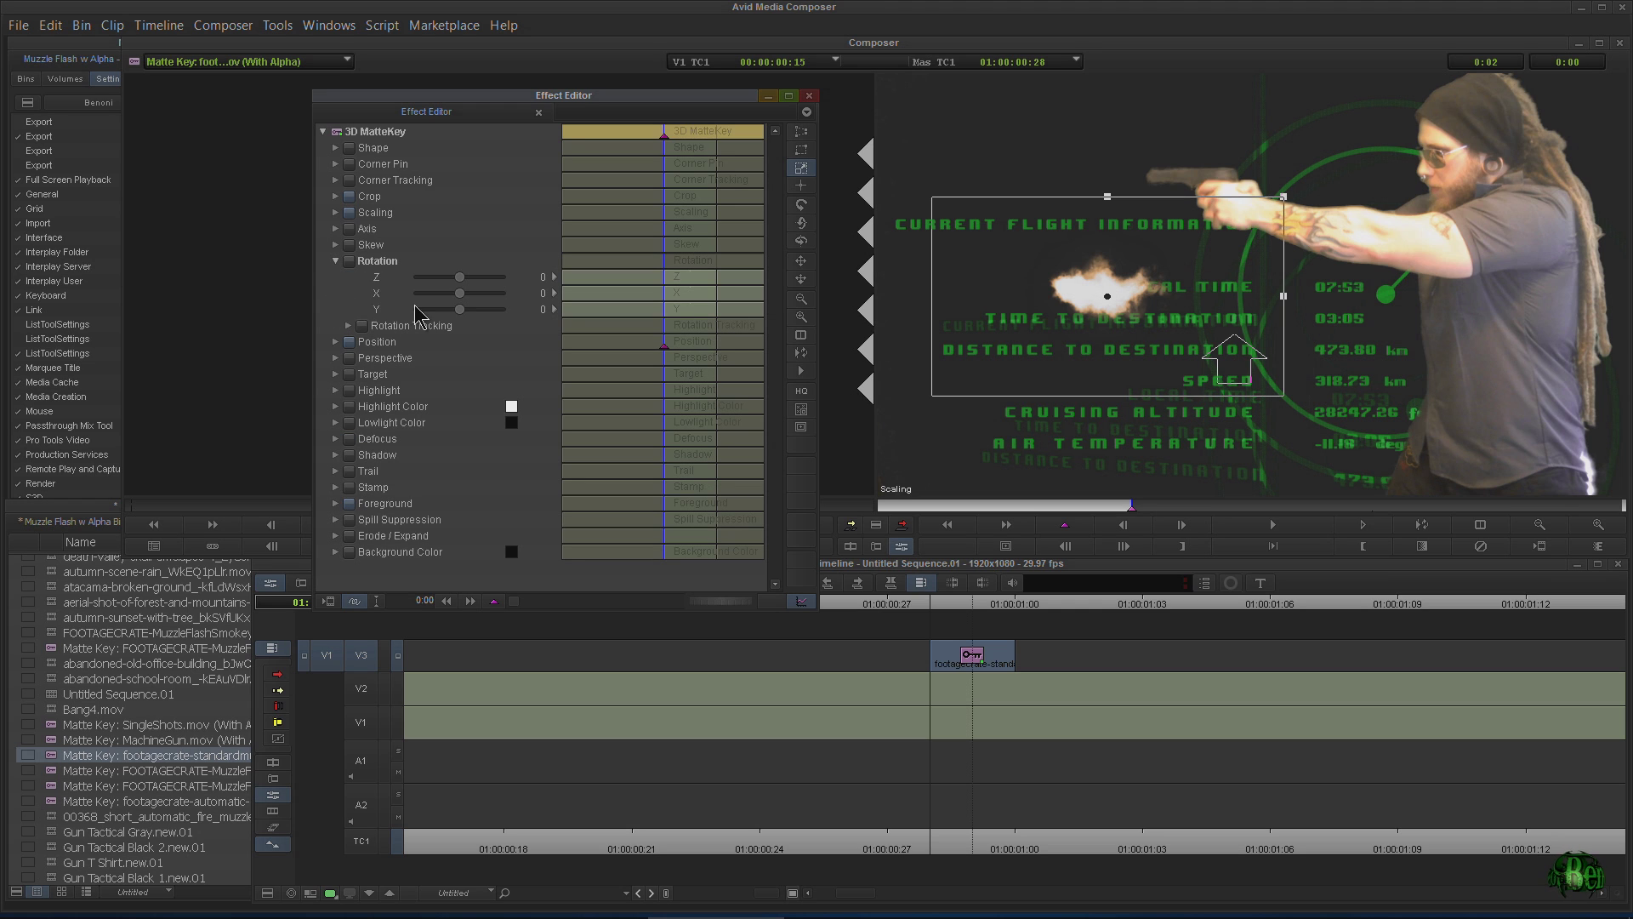
{"action": "left_click_drag", "start_coordinate": [457, 311], "coordinate": [446, 315]}
{"action": "left_click_drag", "start_coordinate": [1047, 213], "coordinate": [1043, 96]}
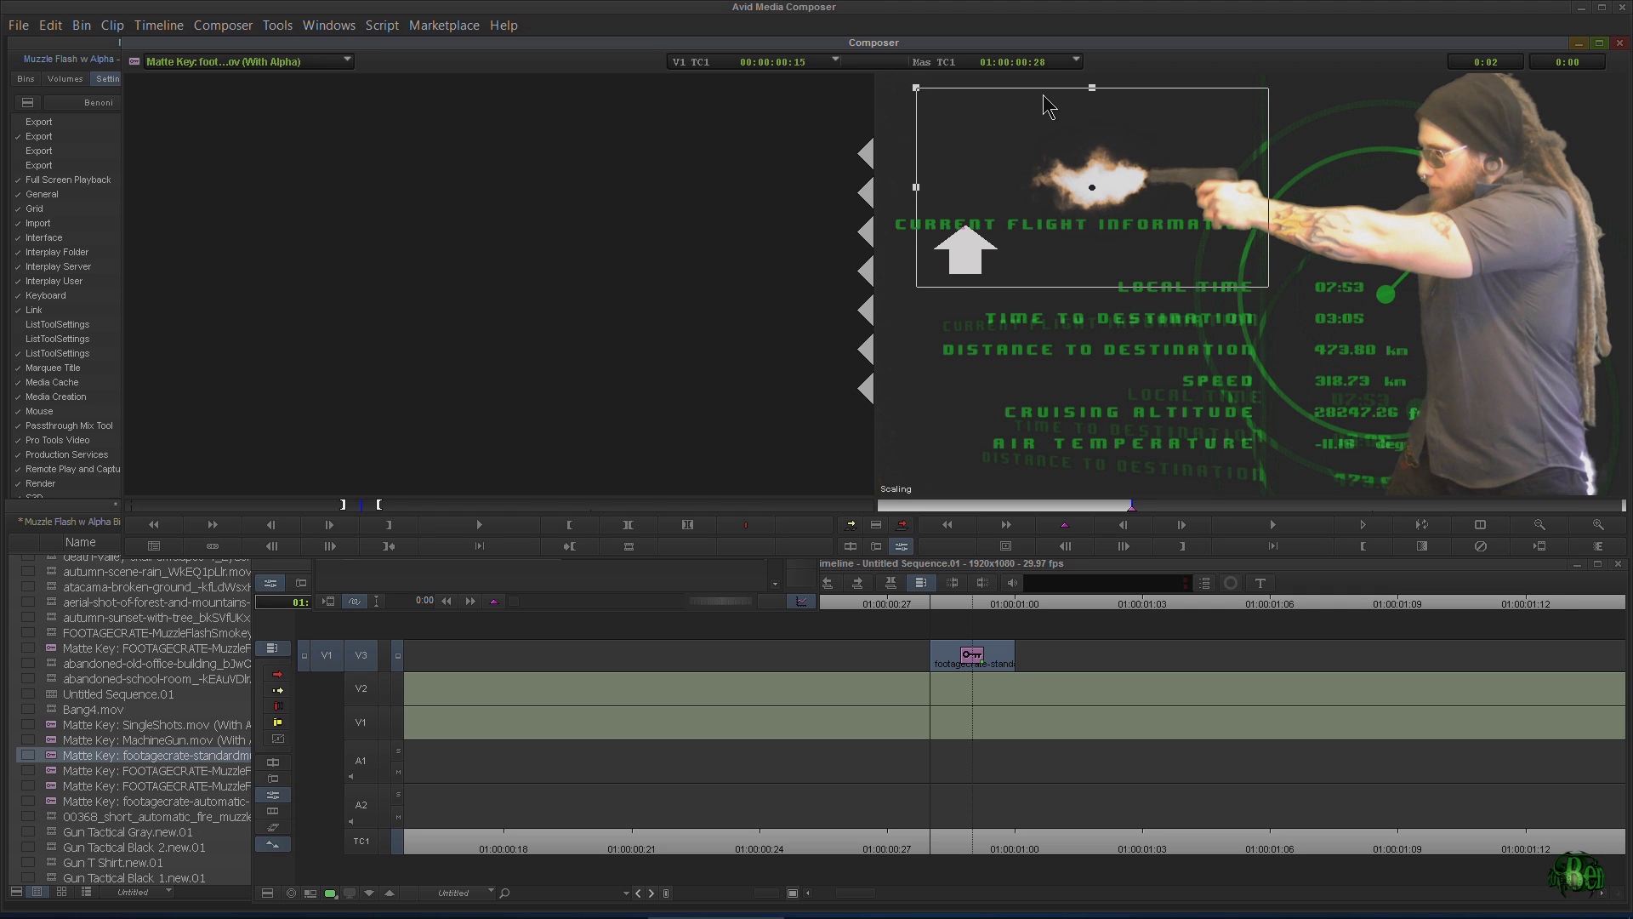
Set the flash's Z rotation to -5, nudge it into line with the barrel and close the Effect Editor
{"action": "left_click", "coordinate": [272, 651]}
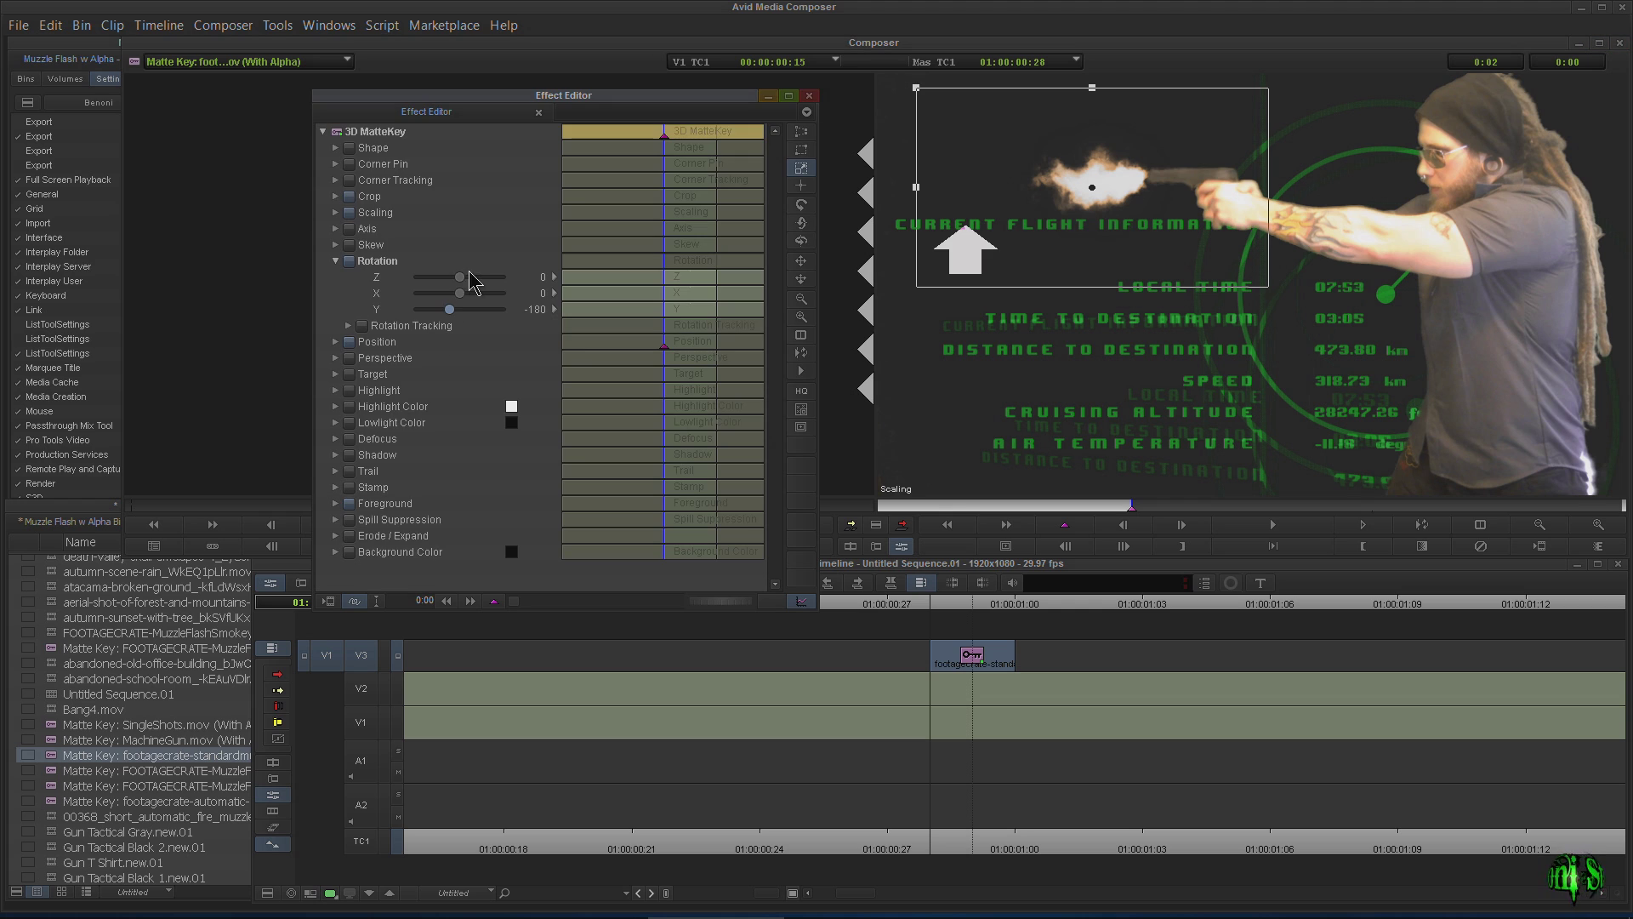
{"action": "left_click_drag", "start_coordinate": [464, 278], "coordinate": [467, 286]}
{"action": "key", "text": "Left"}
{"action": "left_click_drag", "start_coordinate": [1022, 91], "coordinate": [1027, 92]}
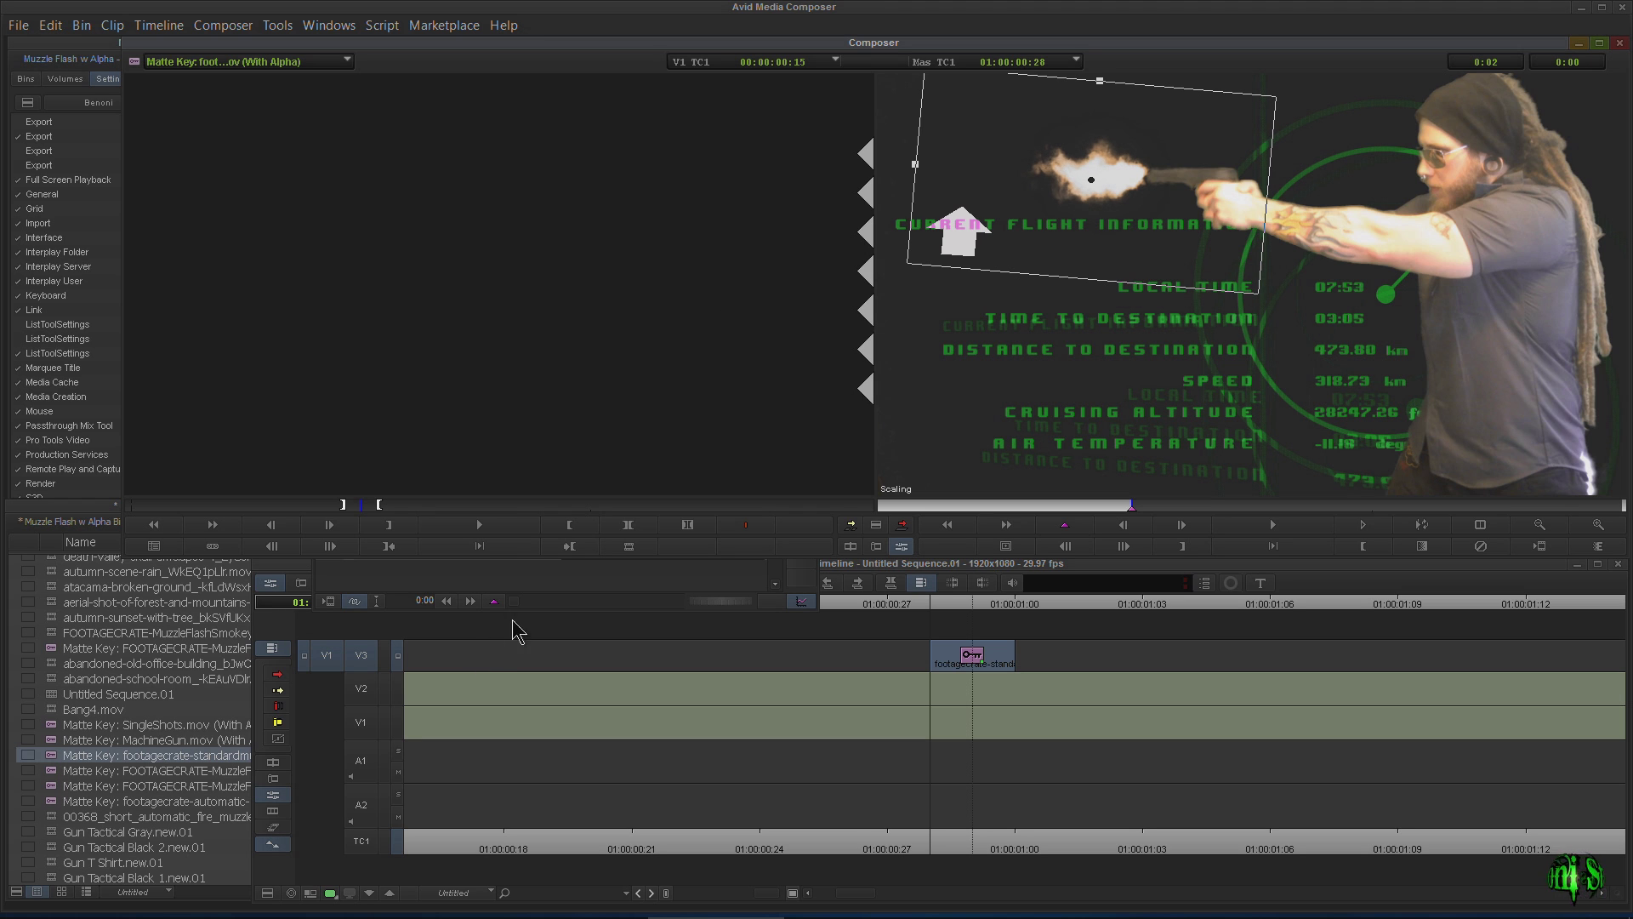
{"action": "left_click", "coordinate": [554, 603]}
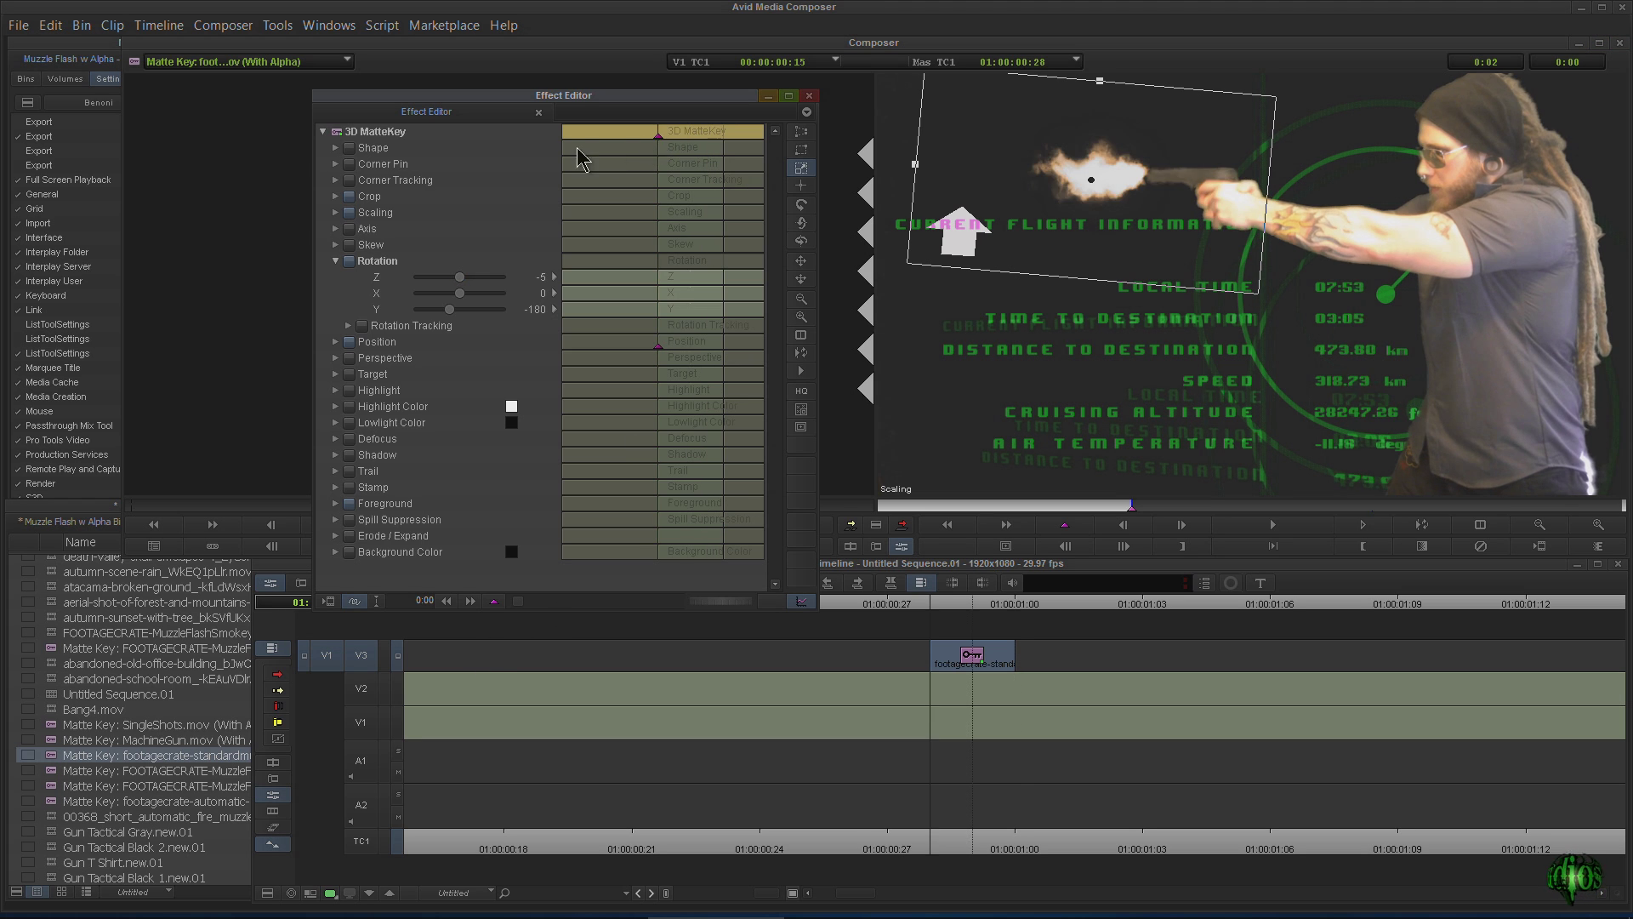
{"action": "left_click", "coordinate": [809, 95]}
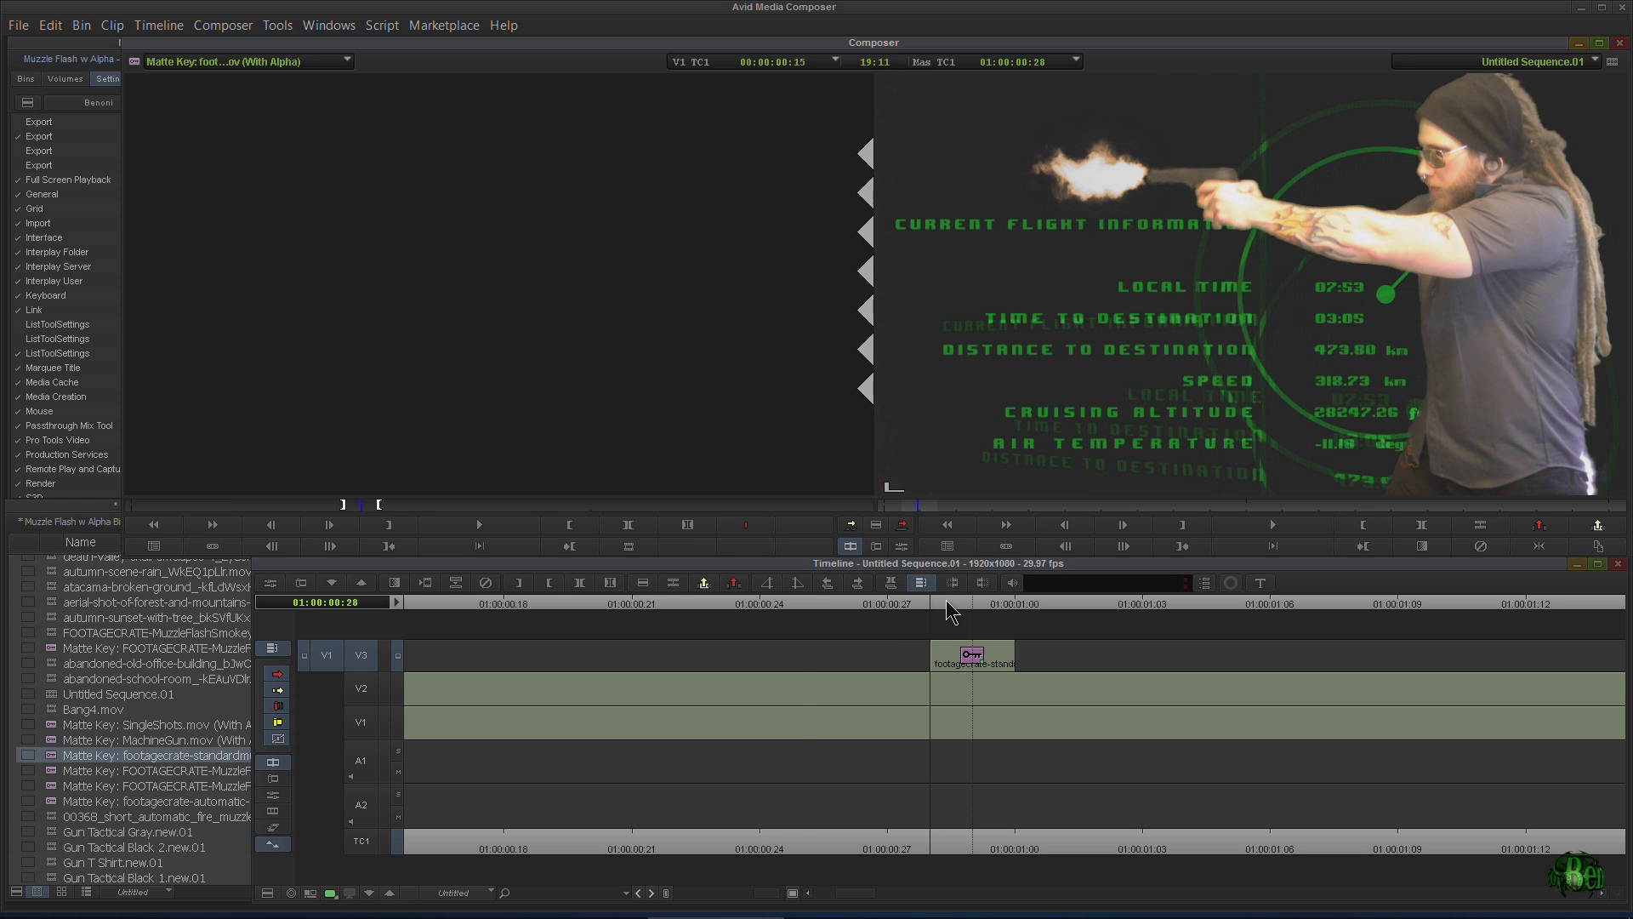
Play the sequence around the muzzle flash to review the composite and park on the flash at 01:00:00:28
{"action": "key", "text": "ctrl+/"}
{"action": "key", "text": "space"}
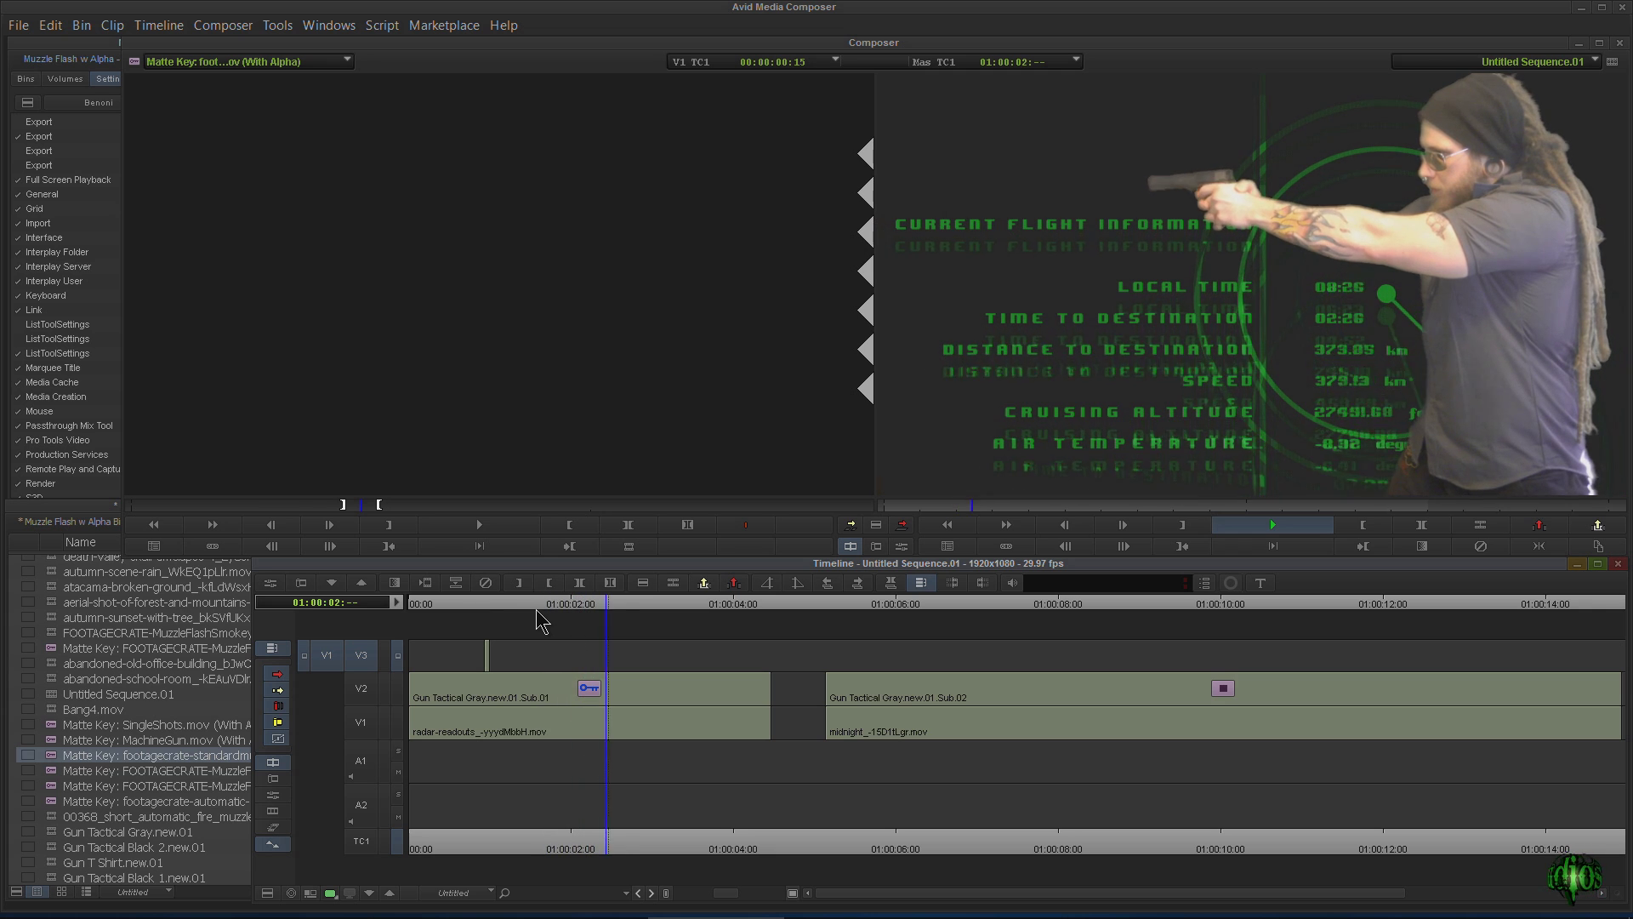
{"action": "left_click", "coordinate": [473, 610]}
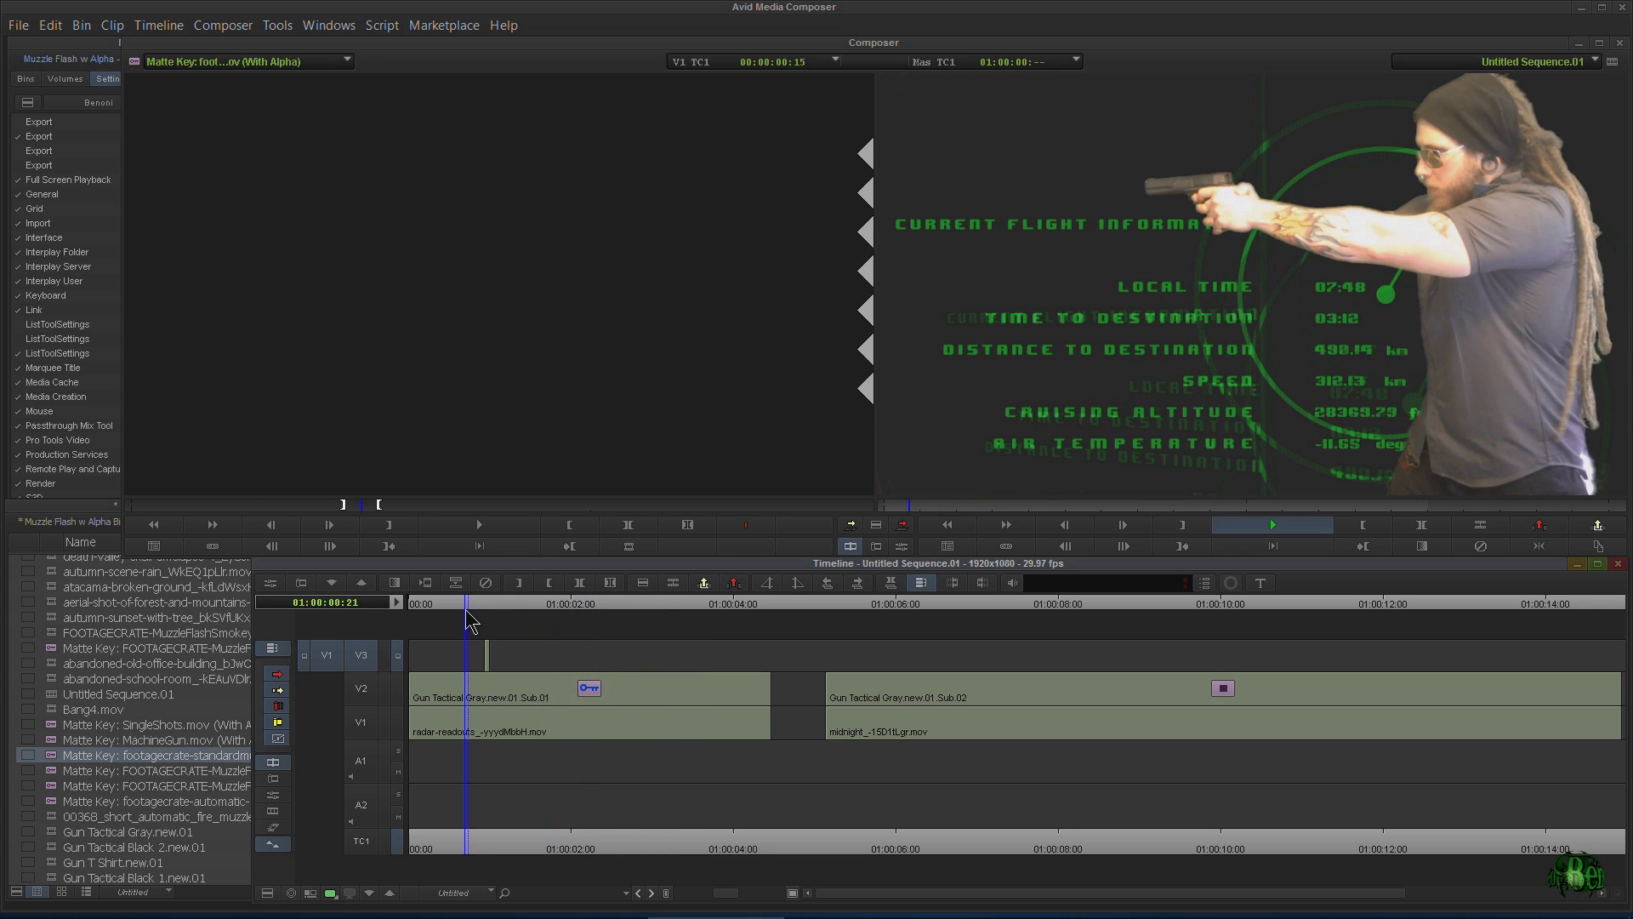
{"action": "key", "text": "space"}
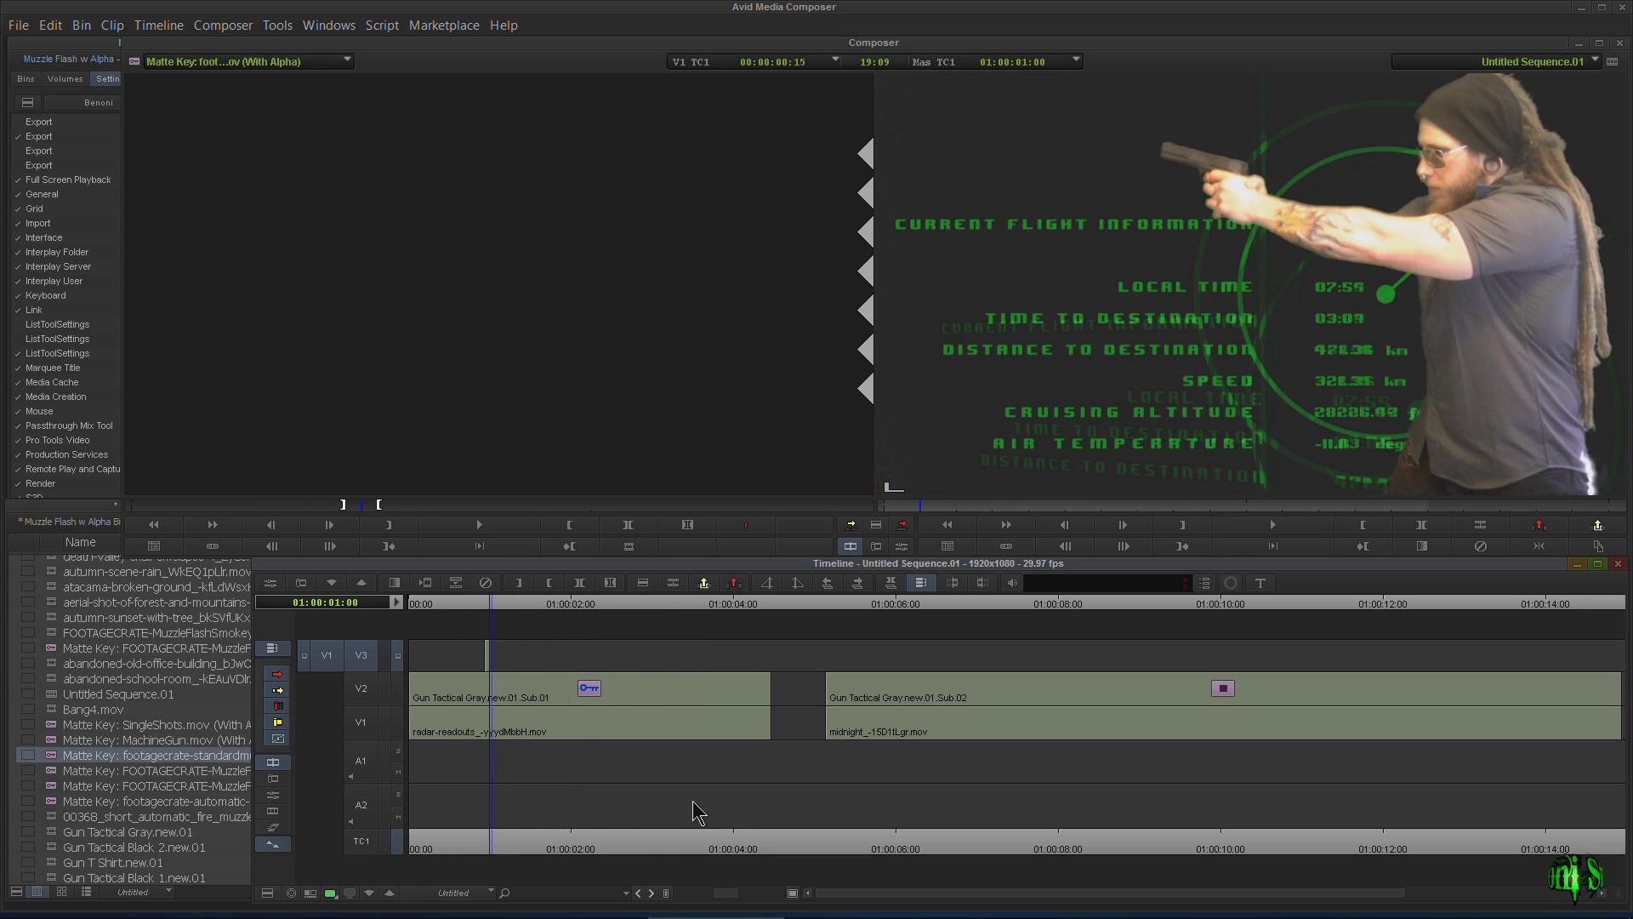
{"action": "mouse_move", "coordinate": [739, 895]}
{"action": "left_mouse_down"}
{"action": "mouse_move", "coordinate": [723, 893]}
{"action": "mouse_move", "coordinate": [769, 893]}
{"action": "left_mouse_up"}
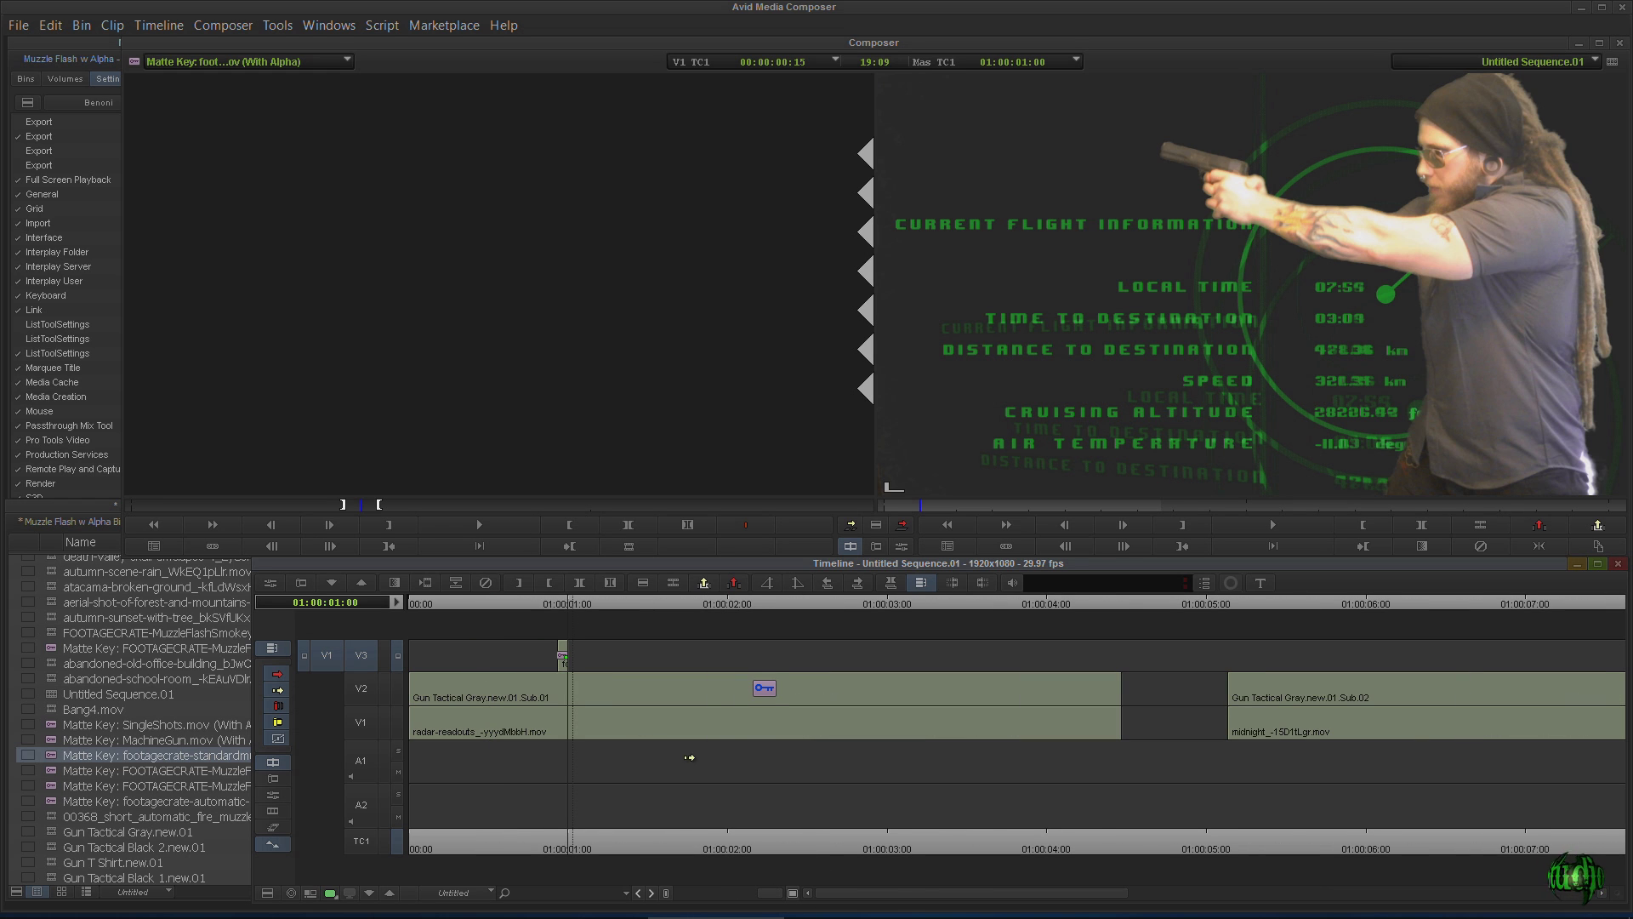
{"action": "left_click", "coordinate": [563, 606]}
{"action": "left_click", "coordinate": [794, 893]}
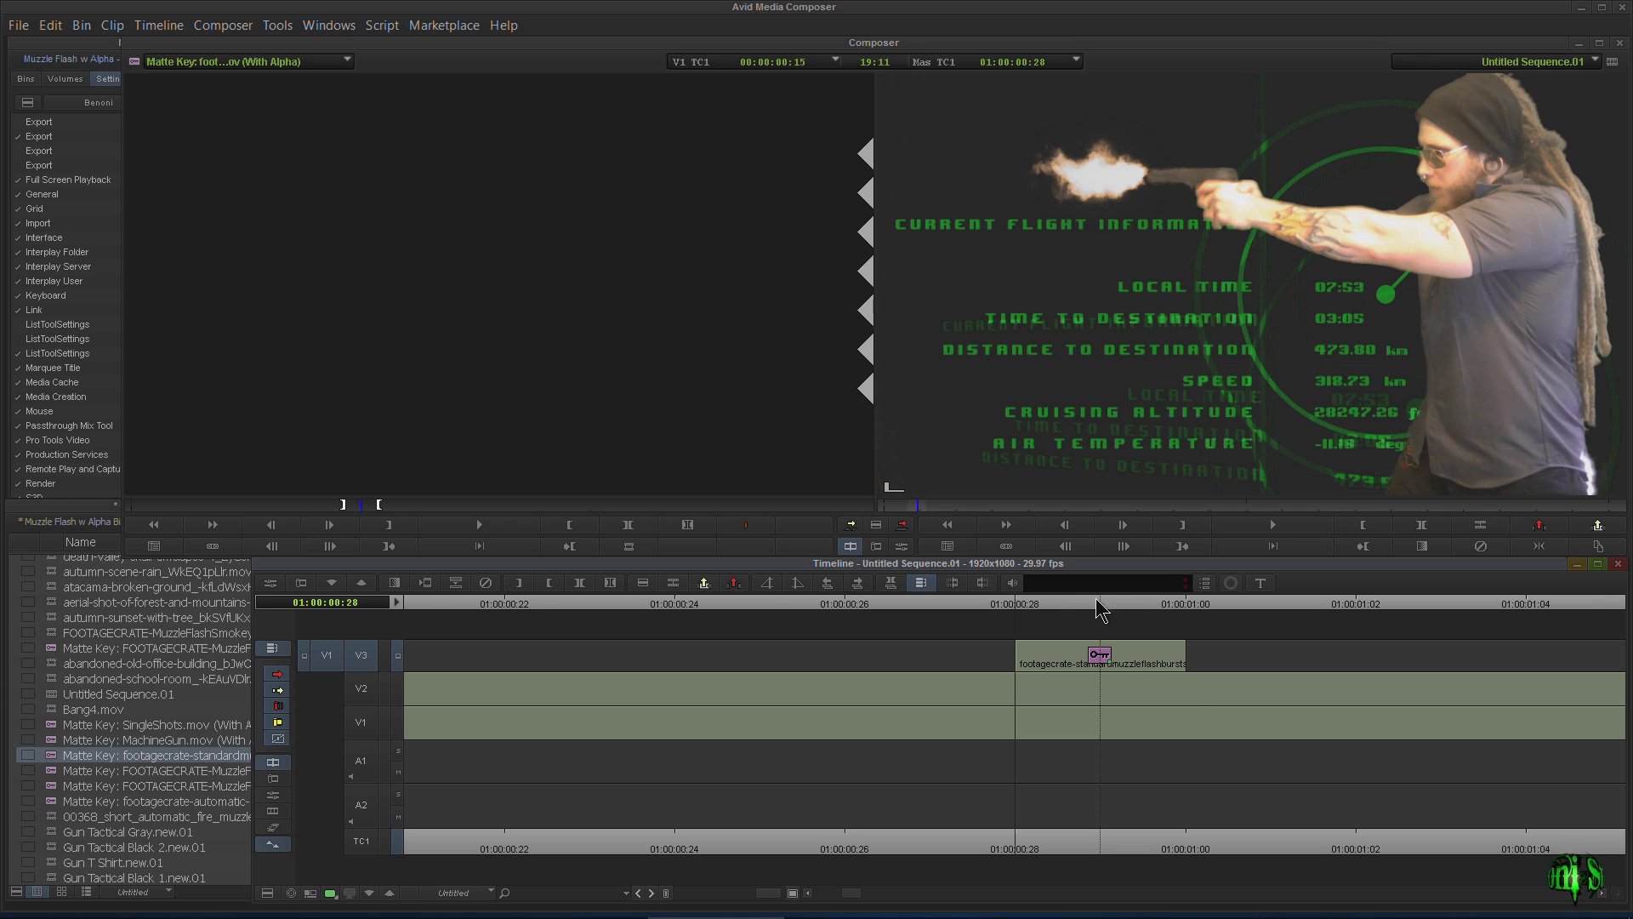
Reopen the muzzle flash's effect for editing and nudge the flash slightly upward at 01:00:00:28 to line up with the barrel
{"action": "key", "text": "Right"}
{"action": "key", "text": "Left"}
{"action": "key", "text": "Right"}
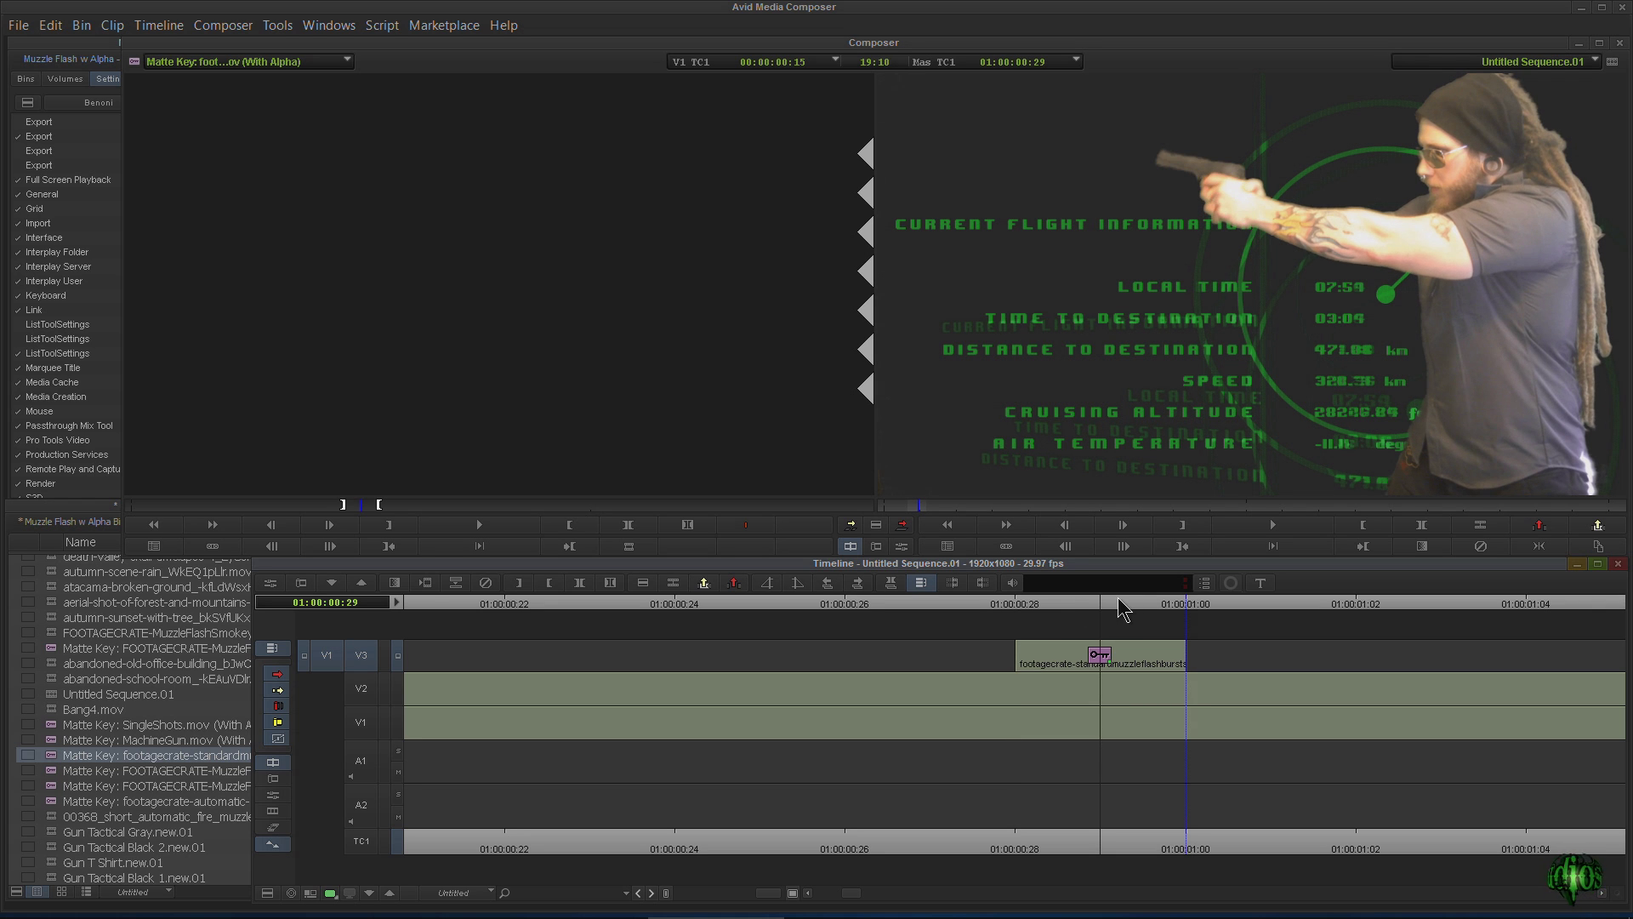
{"action": "left_click", "coordinate": [902, 546]}
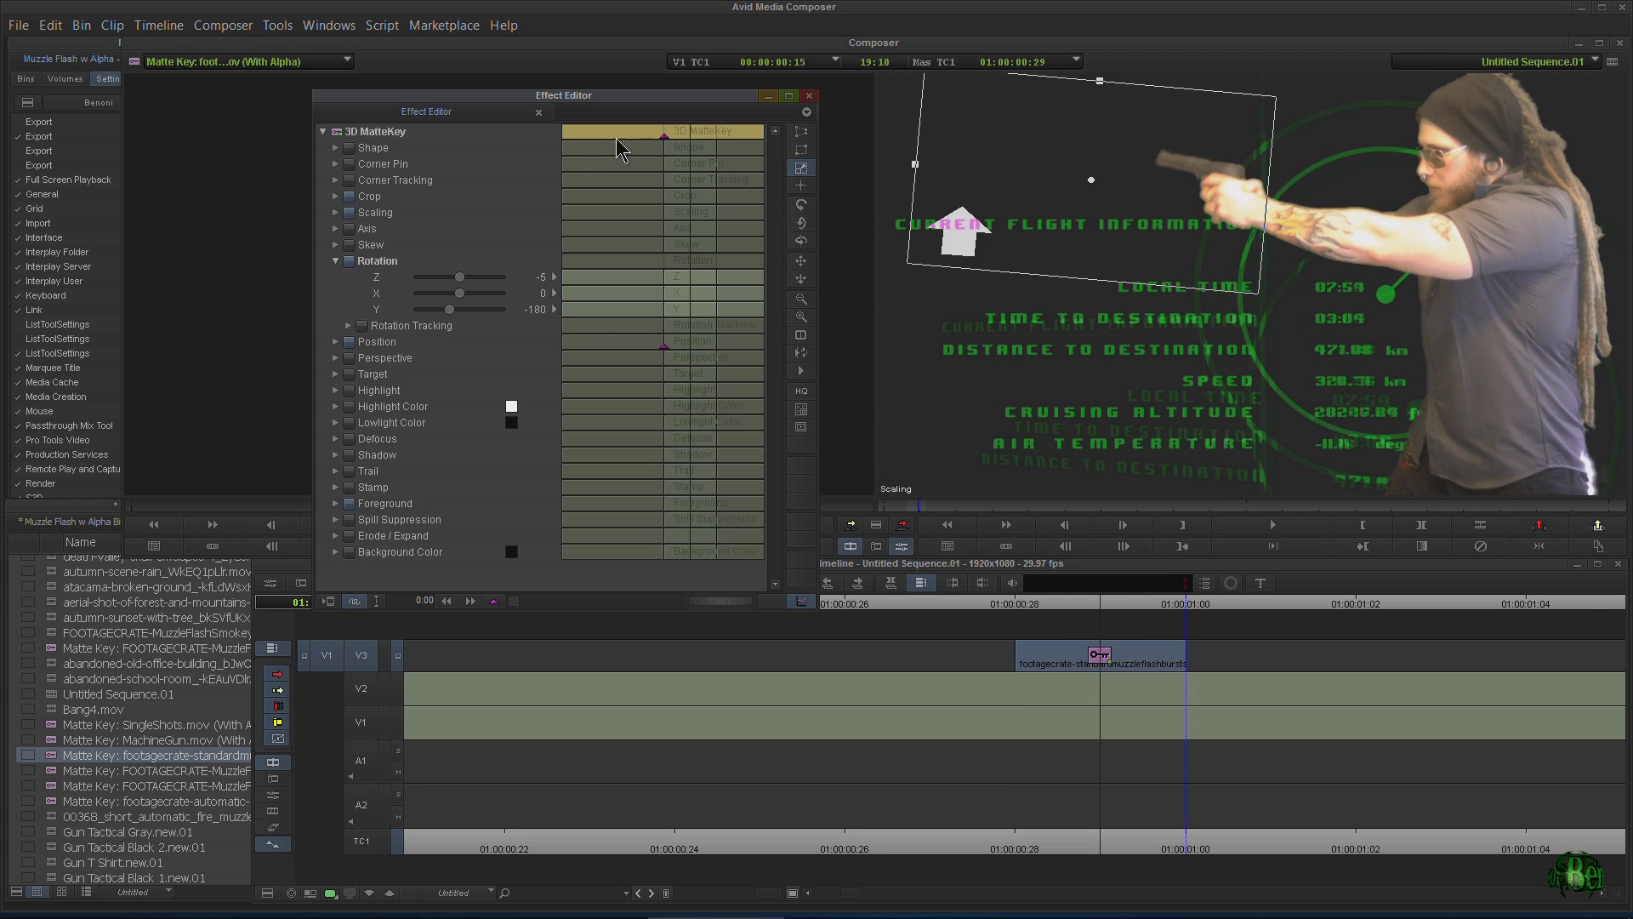
{"action": "key", "text": "Left"}
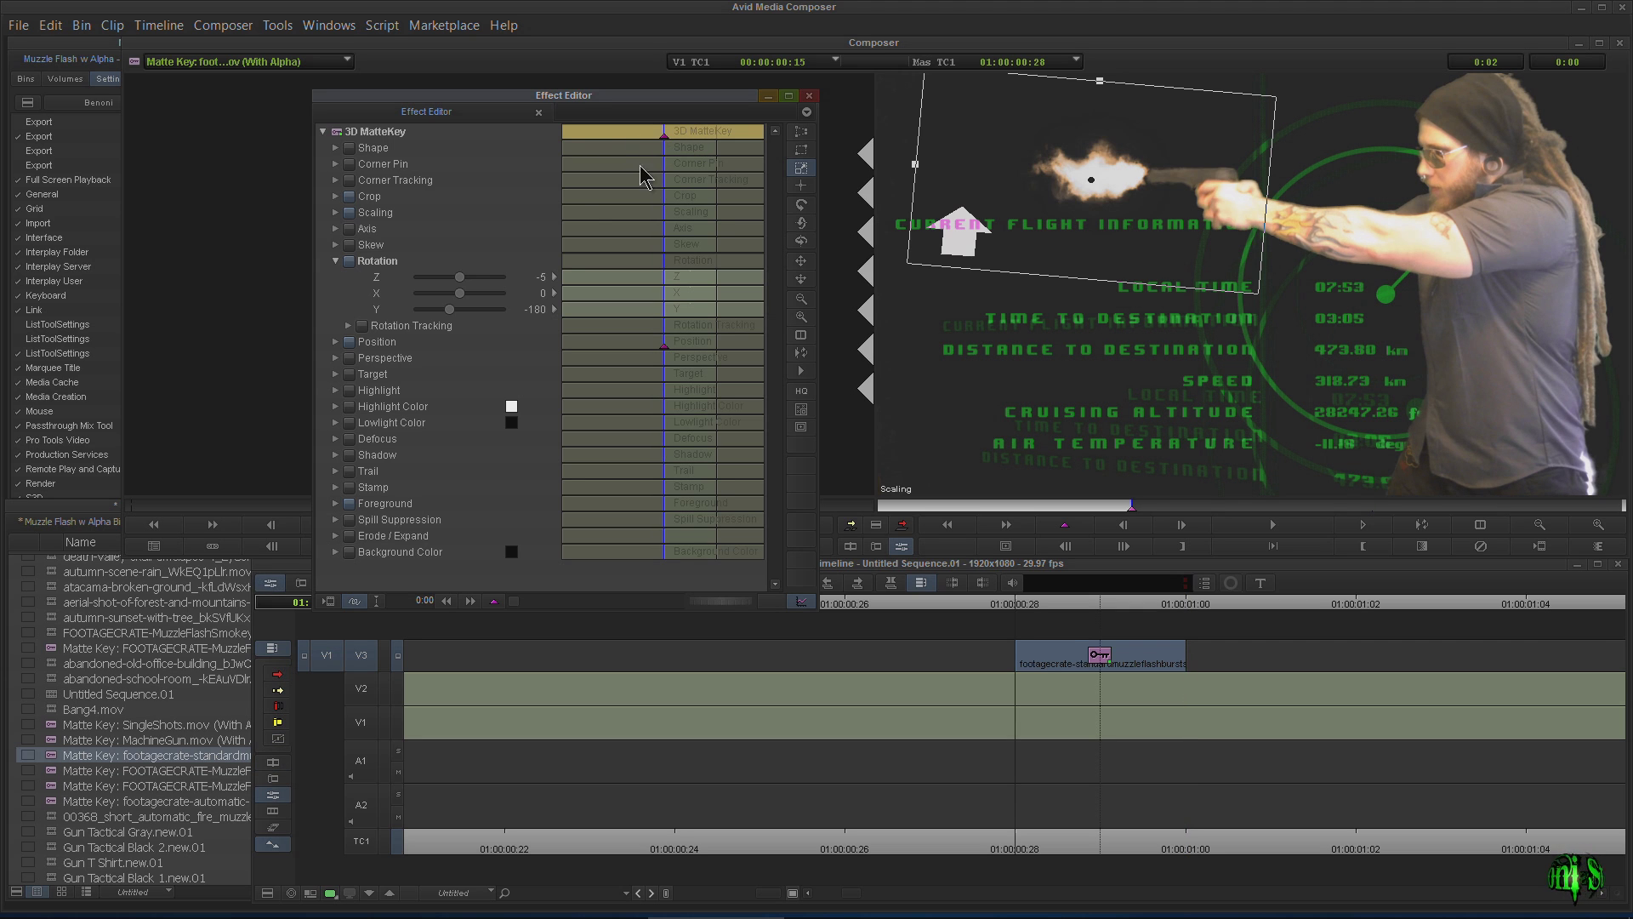
{"action": "left_click", "coordinate": [1115, 131]}
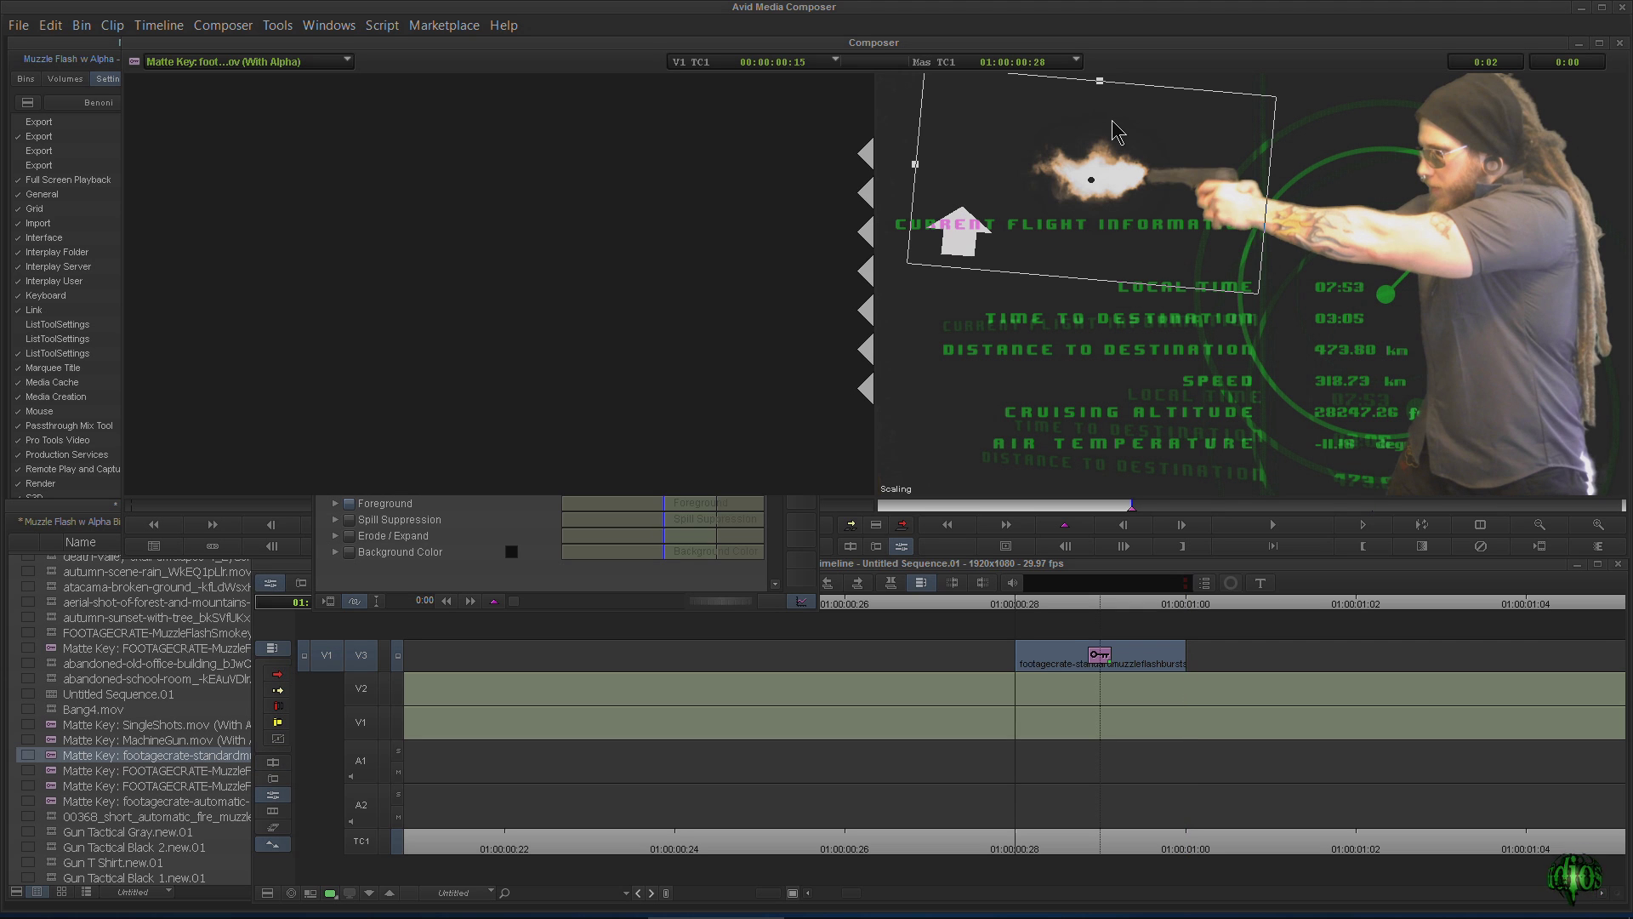
{"action": "left_click_drag", "start_coordinate": [1112, 120], "coordinate": [1110, 118]}
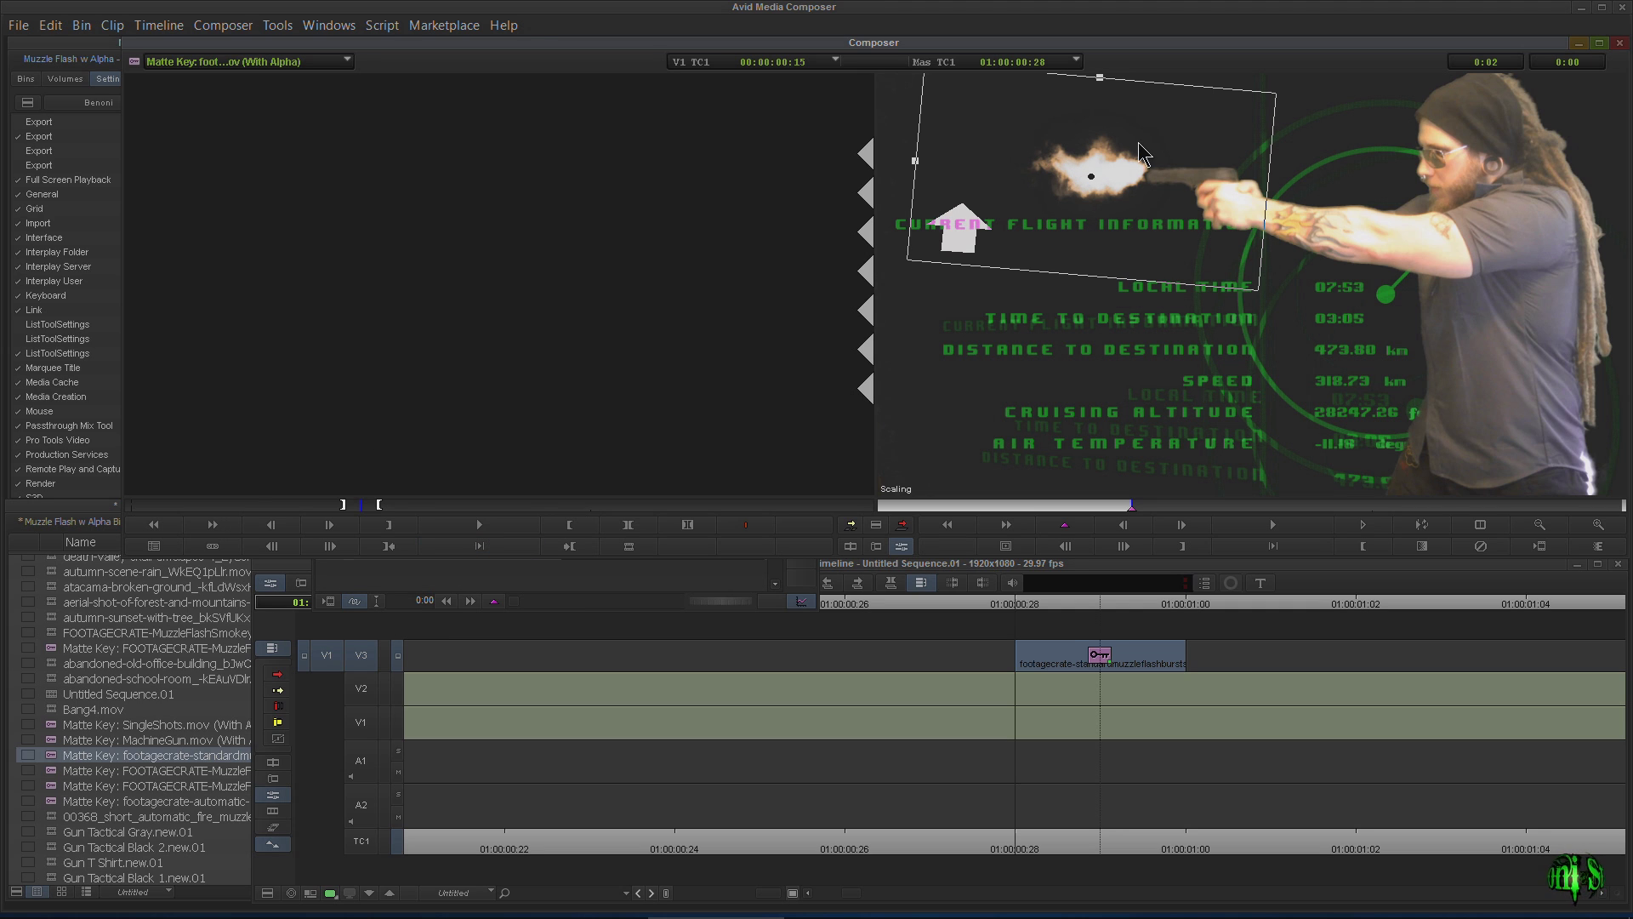
{"action": "left_click_drag", "start_coordinate": [1131, 143], "coordinate": [1131, 141]}
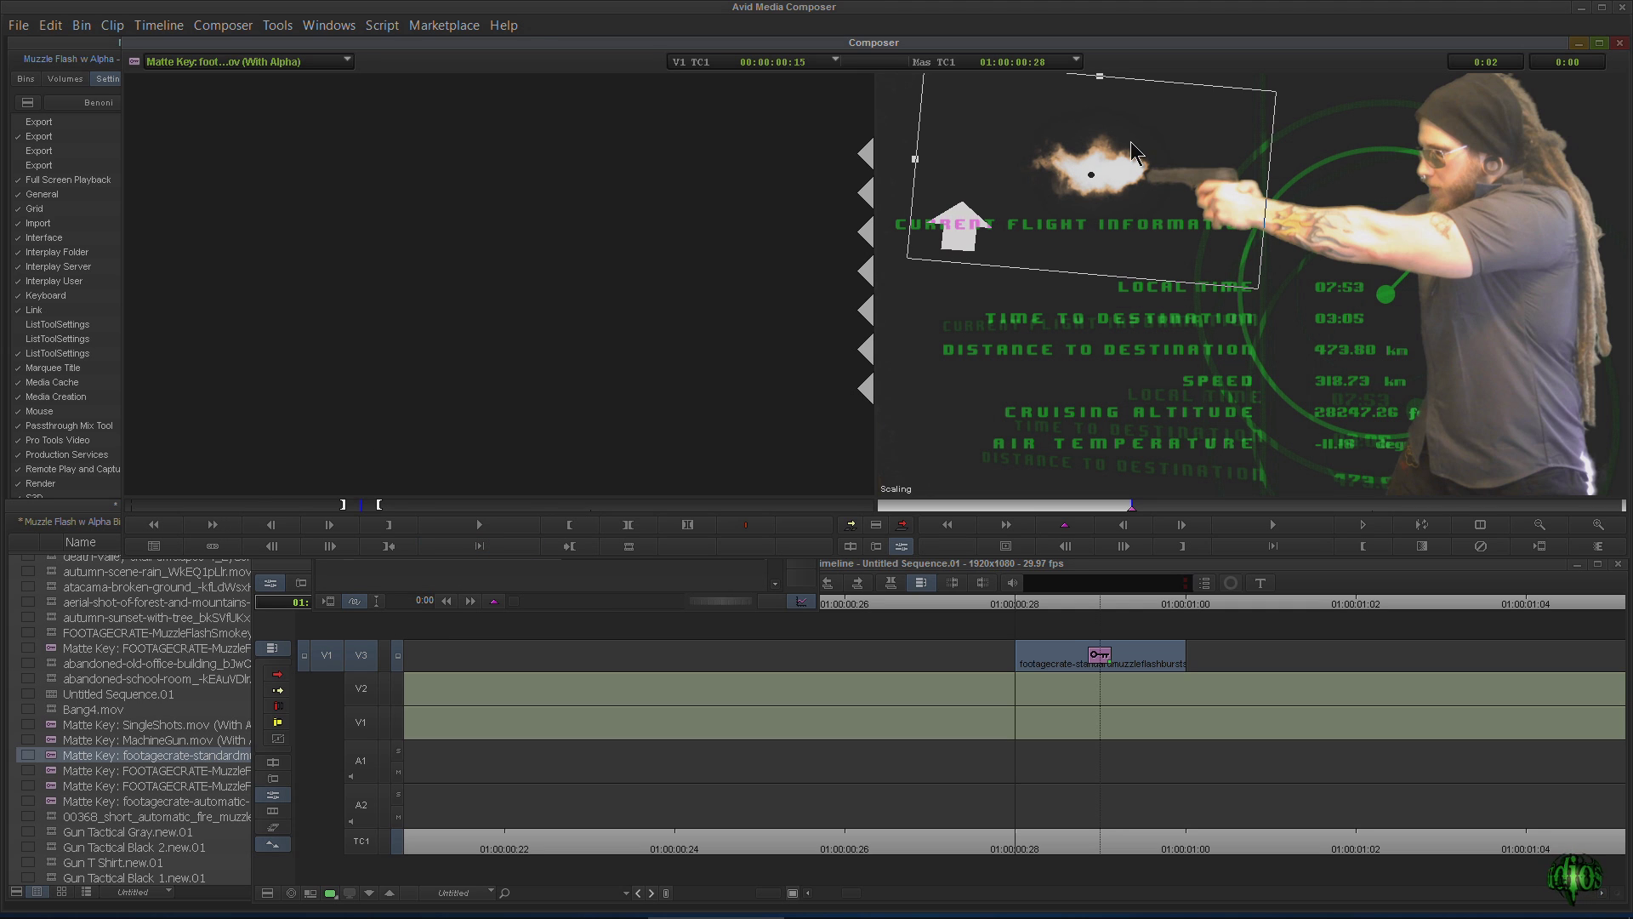
Set the muzzle flash's Z rotation to -7 and close the Effect Editor
{"action": "left_click", "coordinate": [463, 575]}
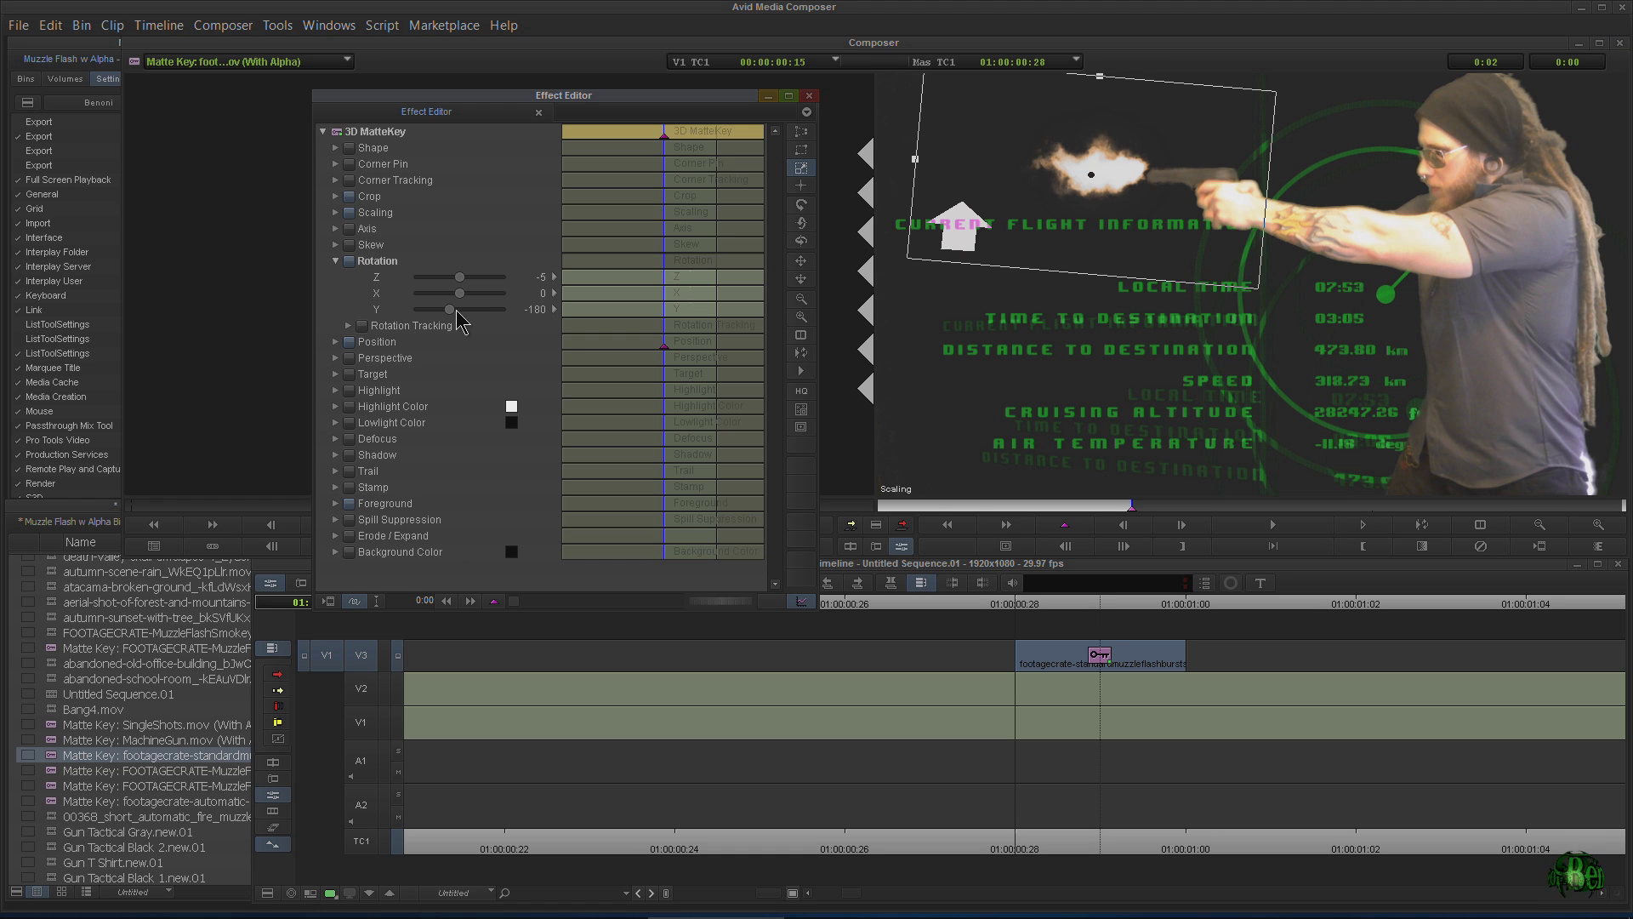
{"action": "left_click_drag", "start_coordinate": [464, 281], "coordinate": [461, 280]}
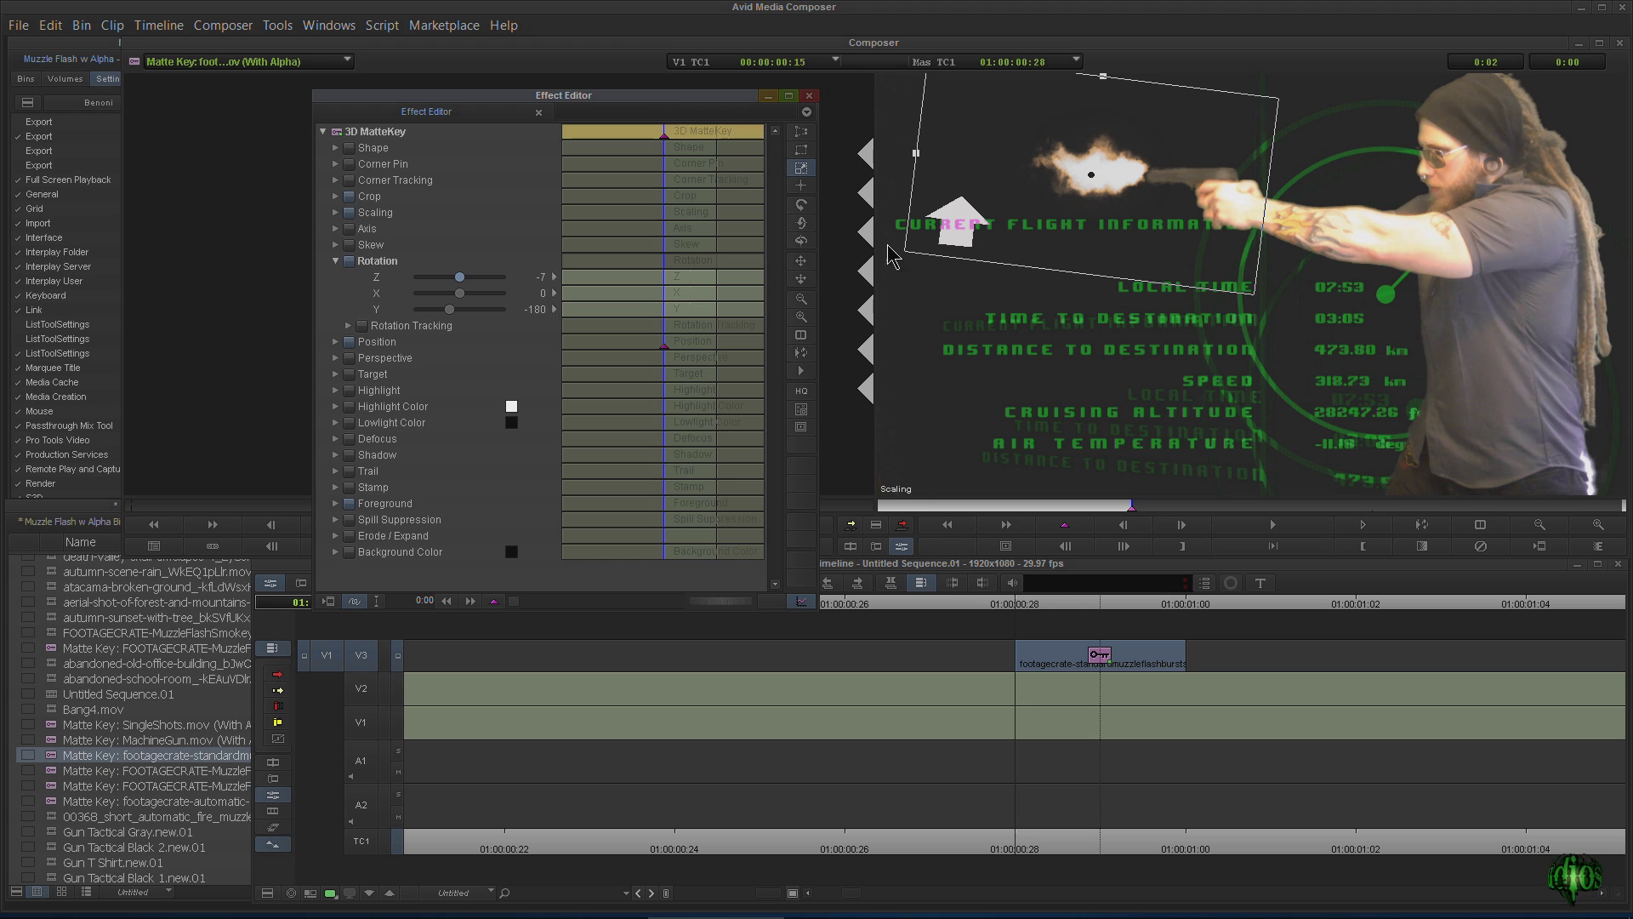
{"action": "left_click_drag", "start_coordinate": [807, 91], "coordinate": [808, 94]}
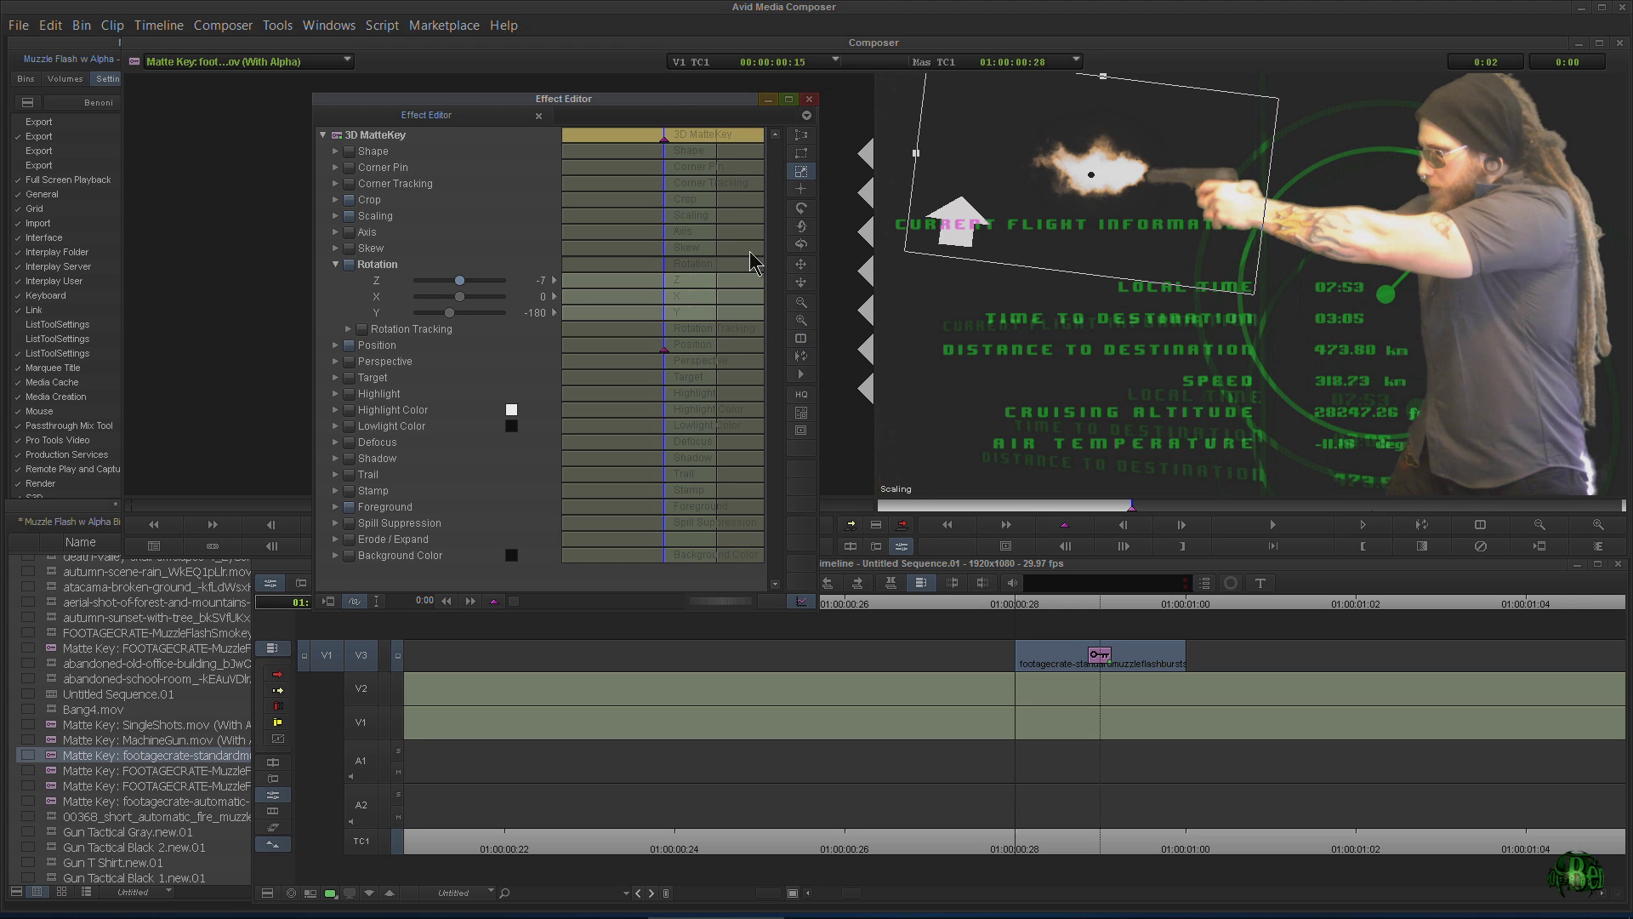
{"action": "left_click", "coordinate": [809, 99]}
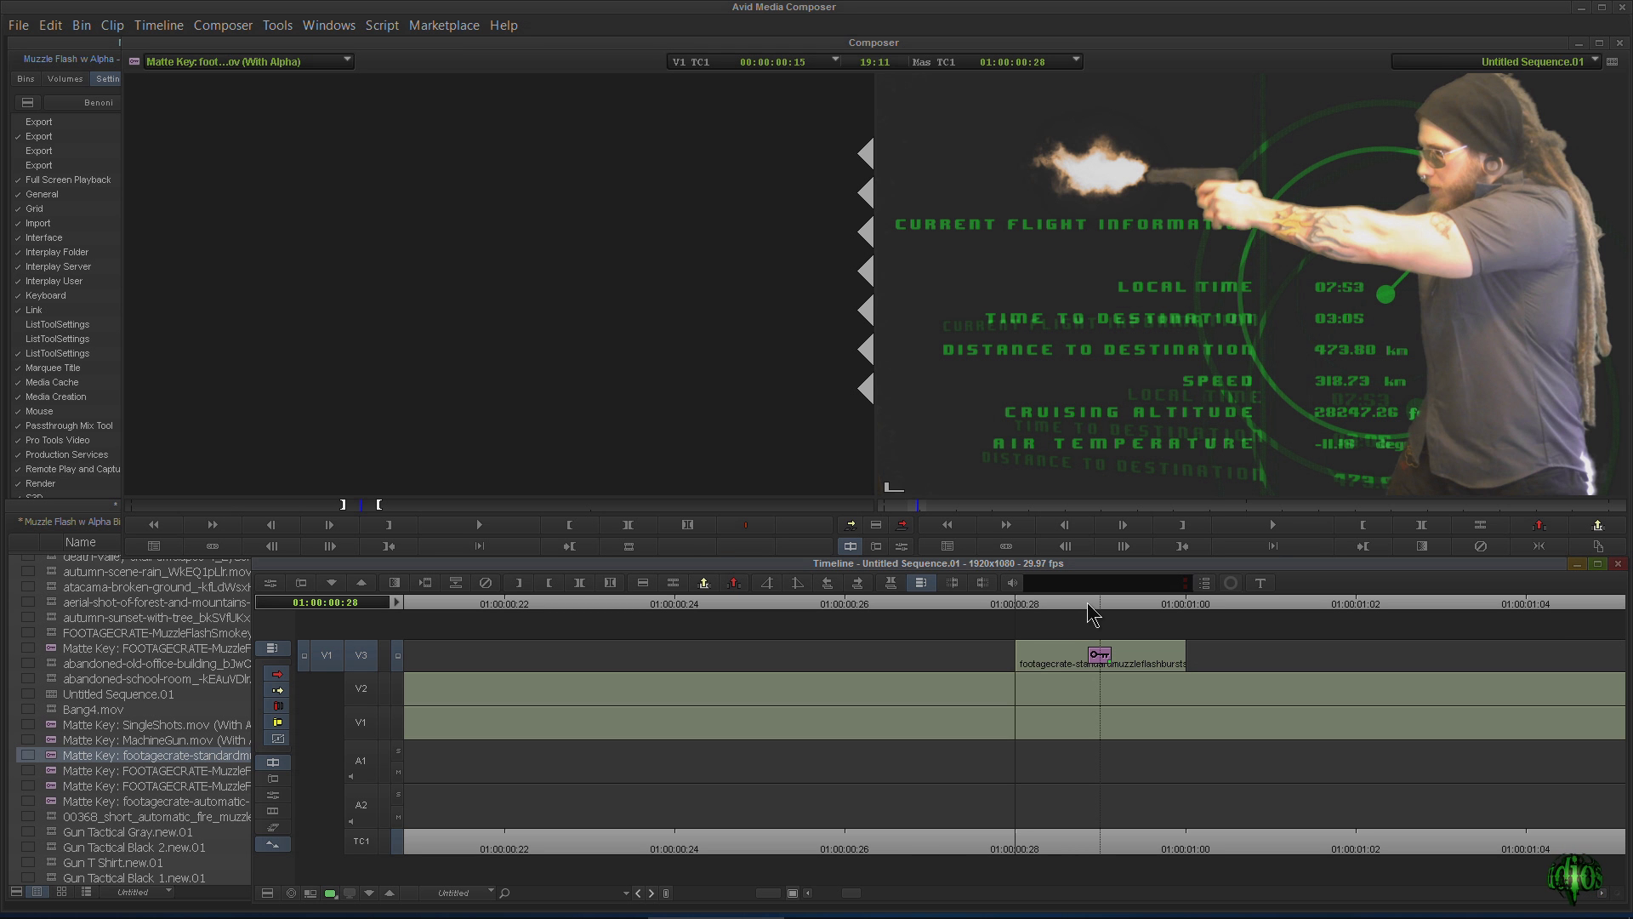
Play the sequence past the first flash and park on the second gunshot at 01:00:02:15
{"action": "left_click_drag", "start_coordinate": [787, 892], "coordinate": [803, 892]}
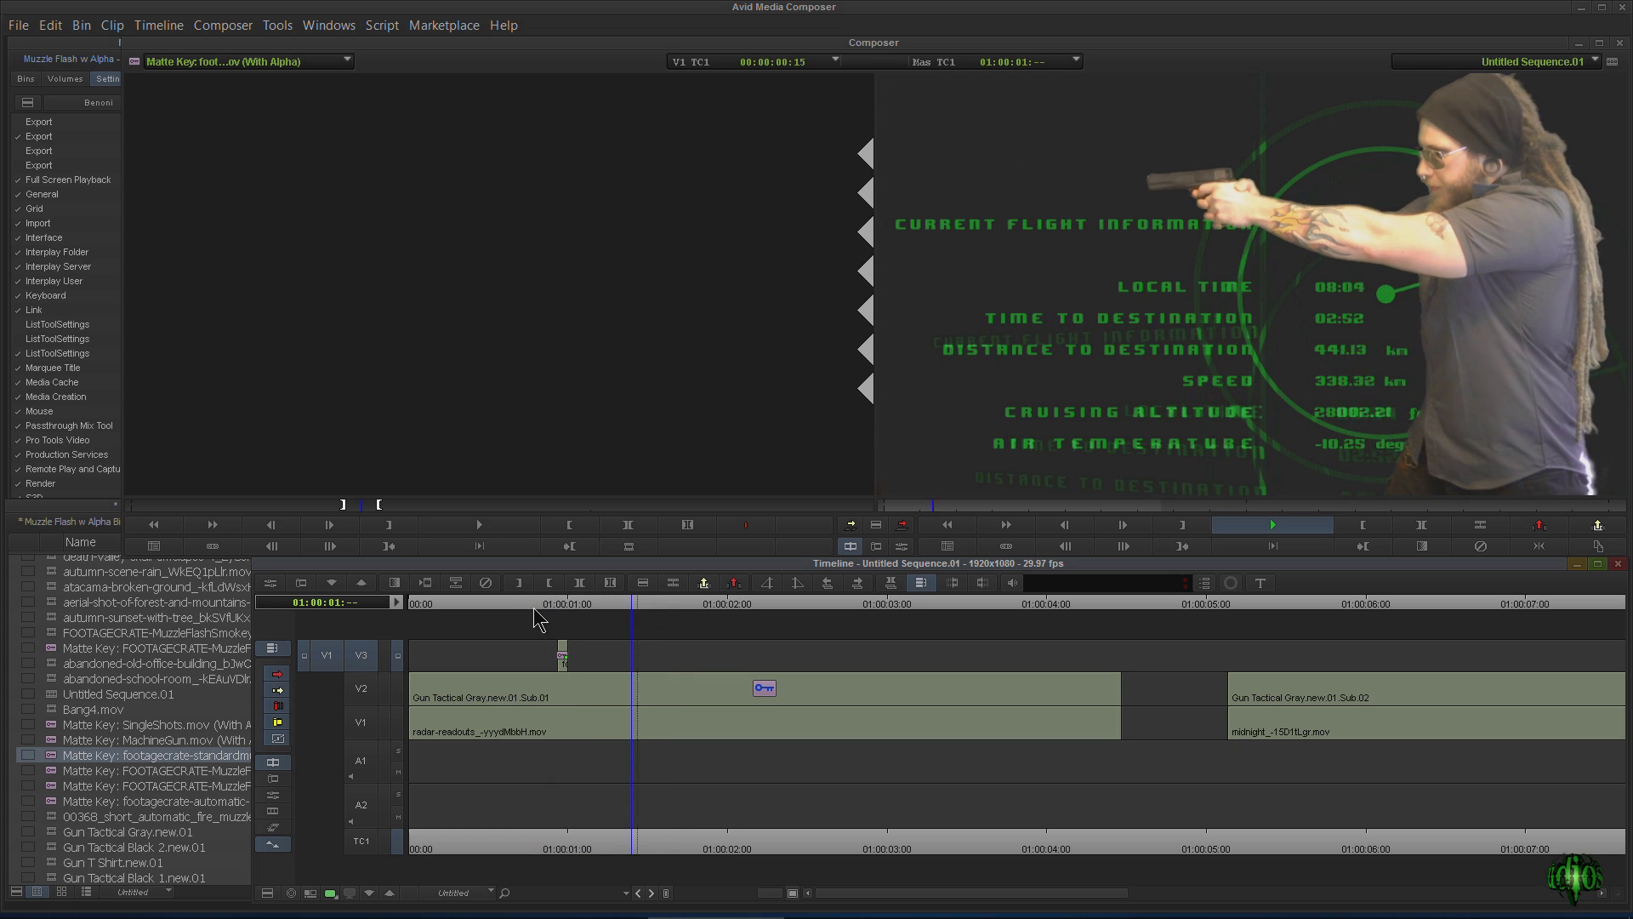
{"action": "key", "text": "space"}
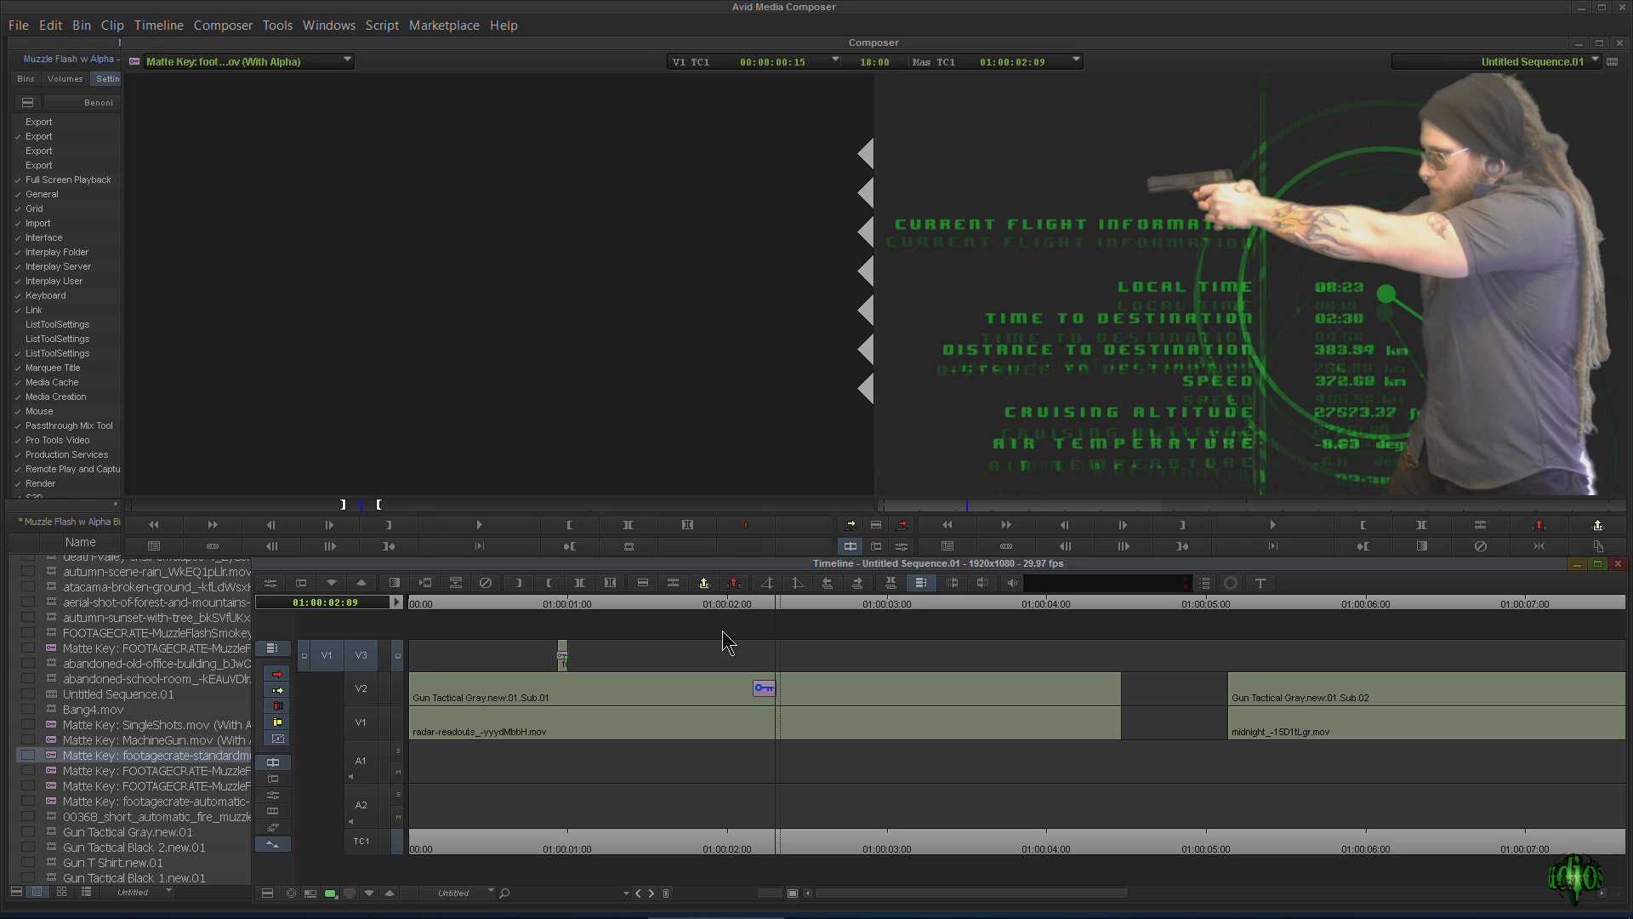
{"action": "left_click_drag", "start_coordinate": [772, 608], "coordinate": [495, 635]}
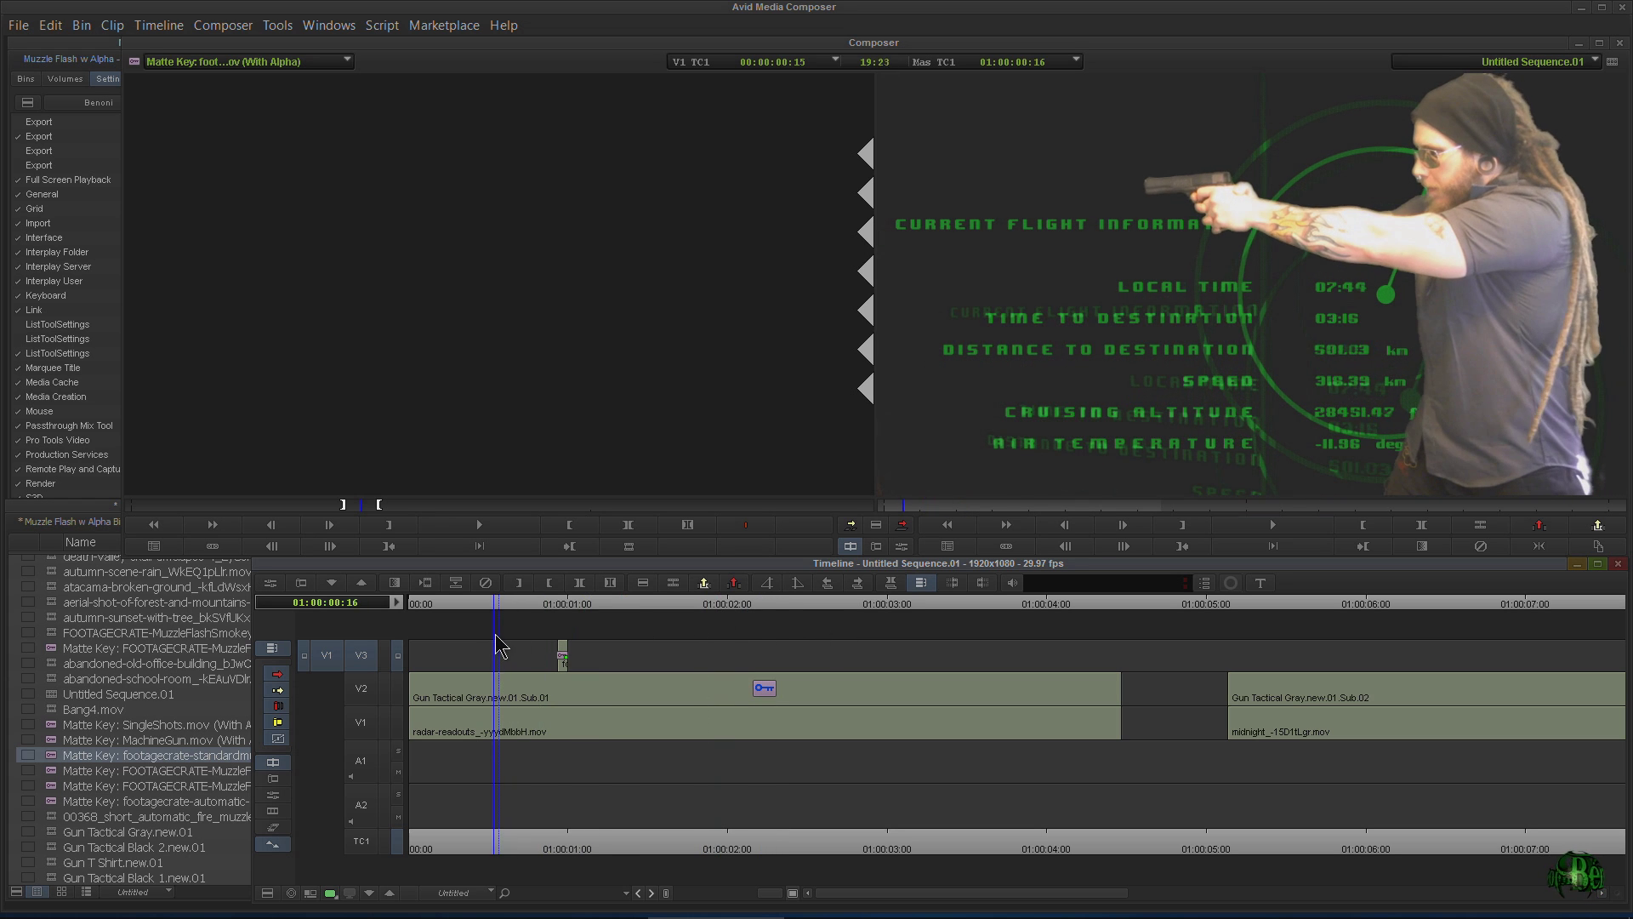
{"action": "key", "text": "space"}
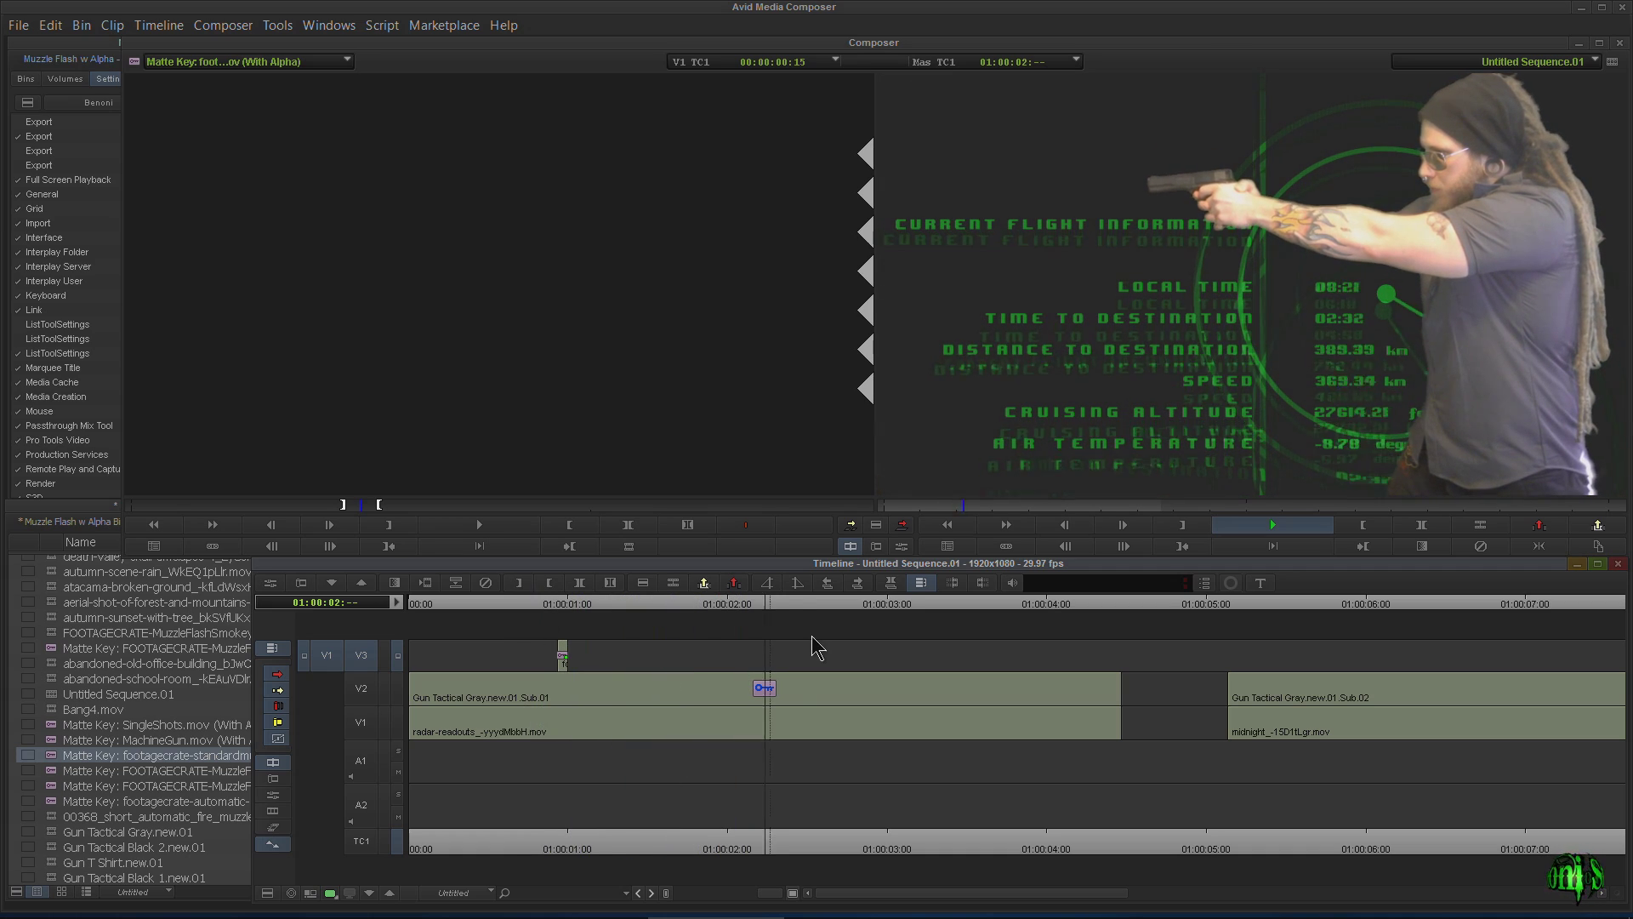
{"action": "key", "text": "space"}
{"action": "left_click", "coordinate": [813, 609]}
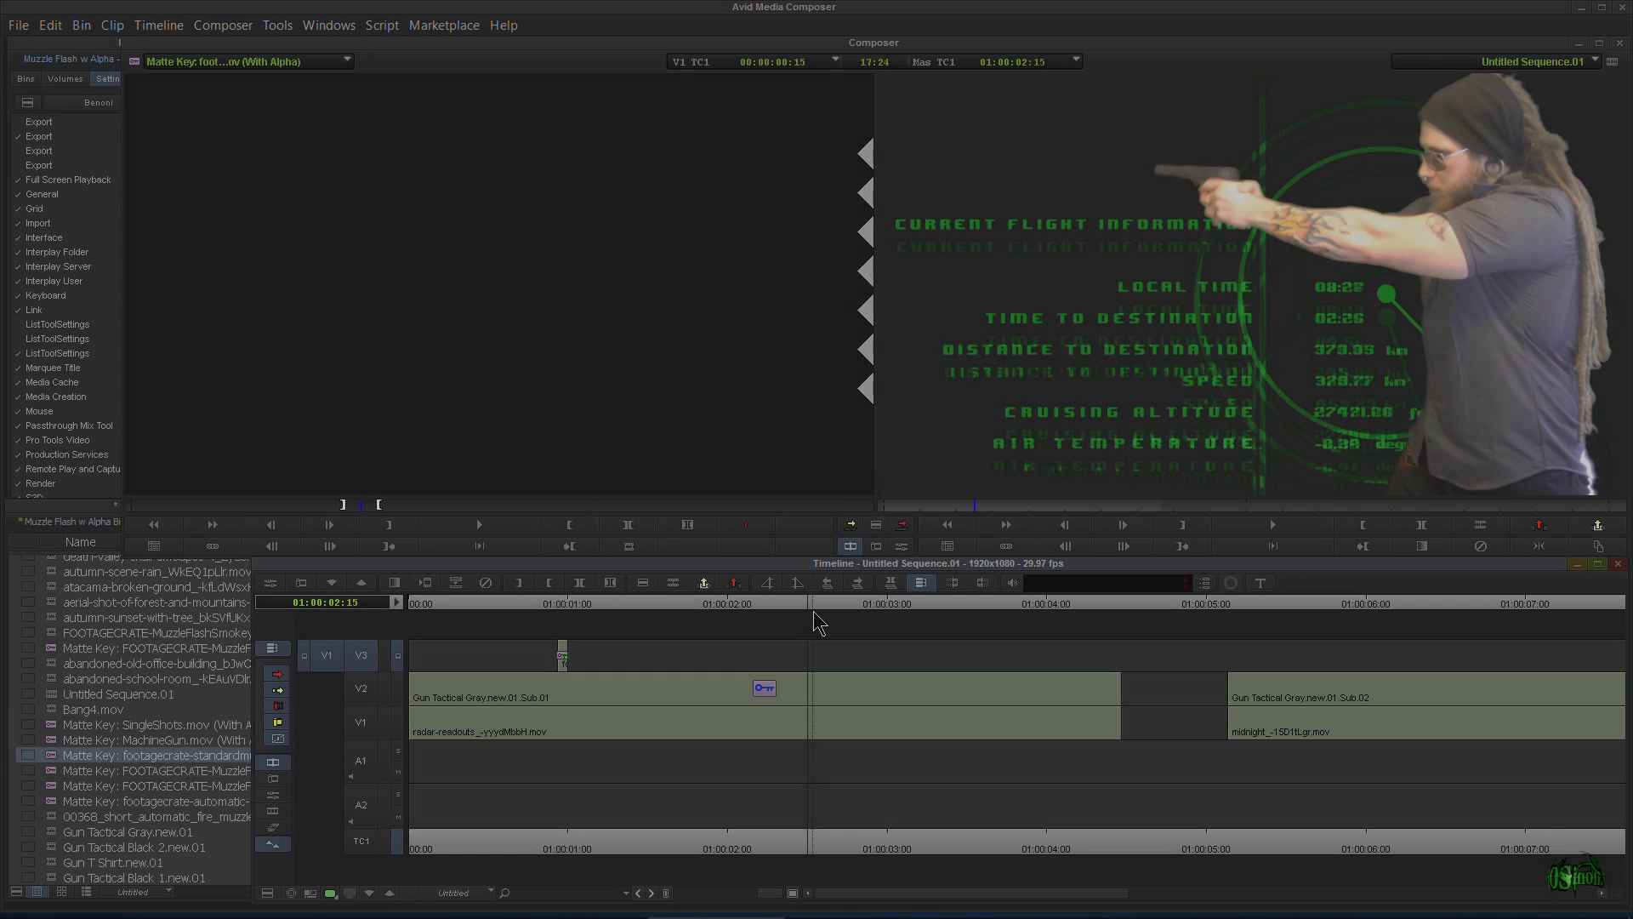
{"action": "left_click_drag", "start_coordinate": [814, 612], "coordinate": [812, 618]}
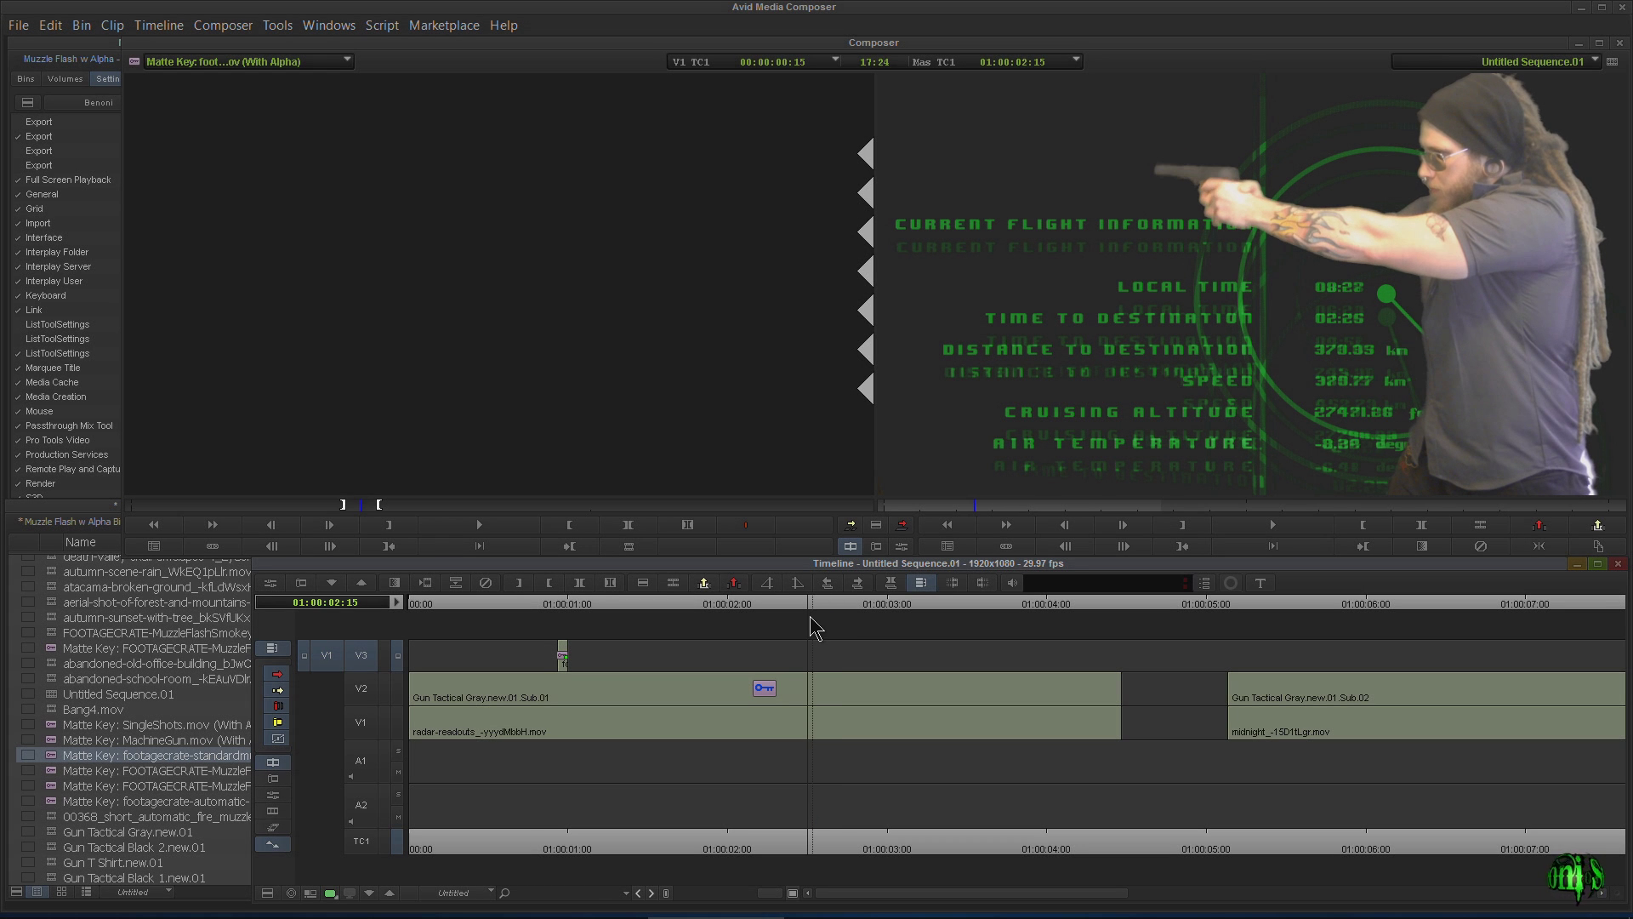
{"action": "key", "text": "Left"}
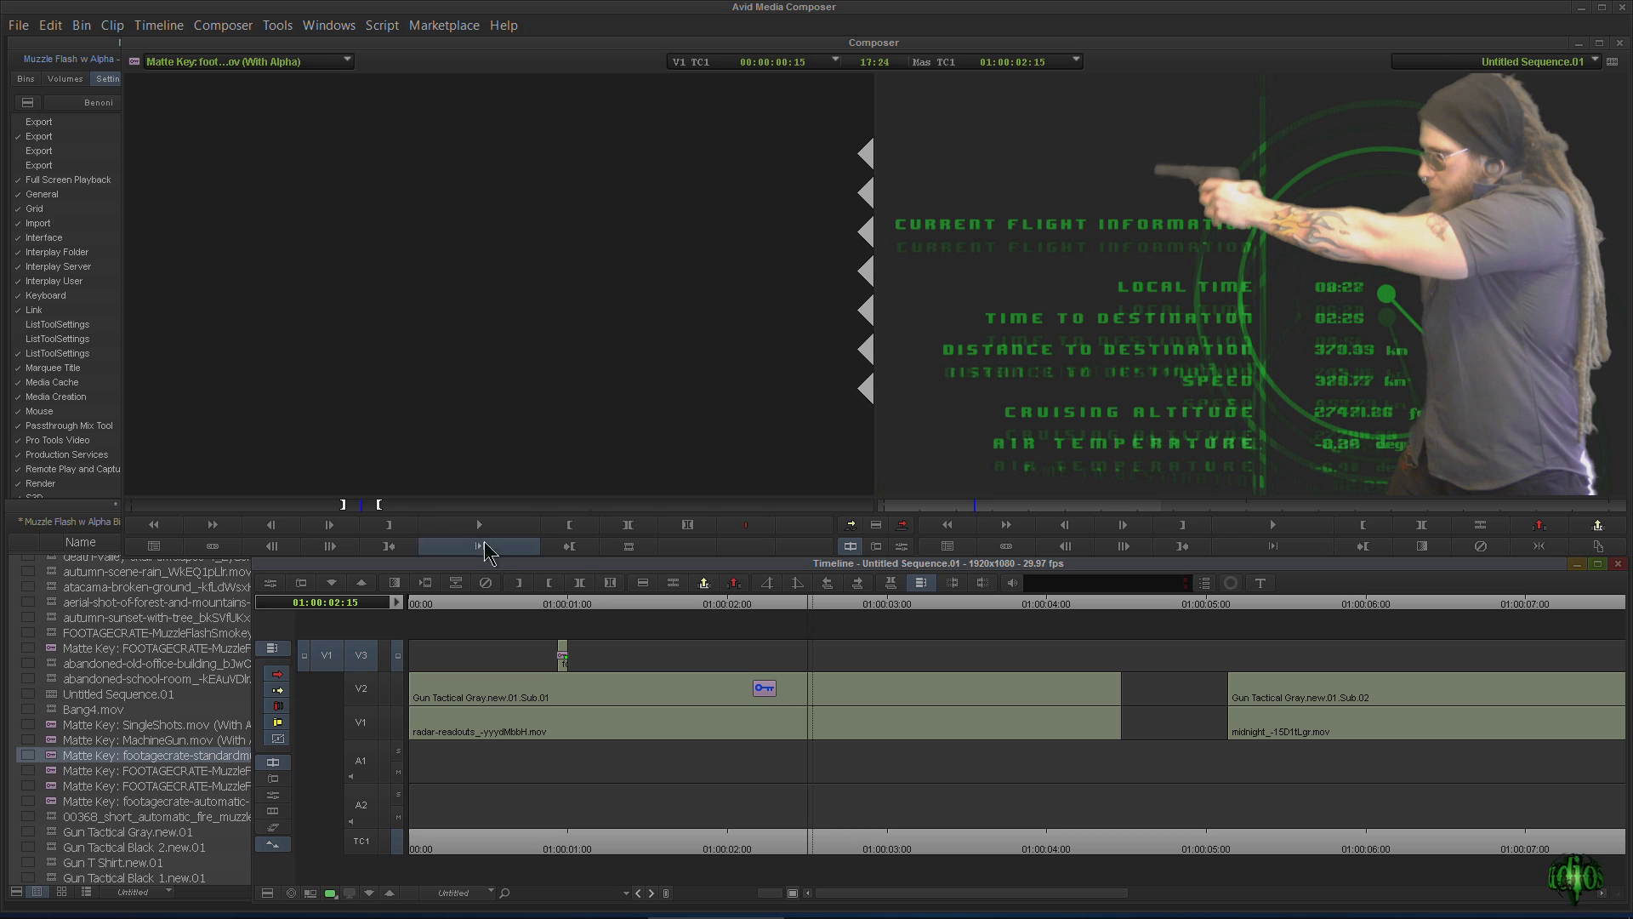
Load the FOOTAGECRATE-MuzzleFlashHandgun matte key clip as source and overwrite it onto V3 at 01:00:02:15
{"action": "left_click_drag", "start_coordinate": [396, 507], "coordinate": [510, 511]}
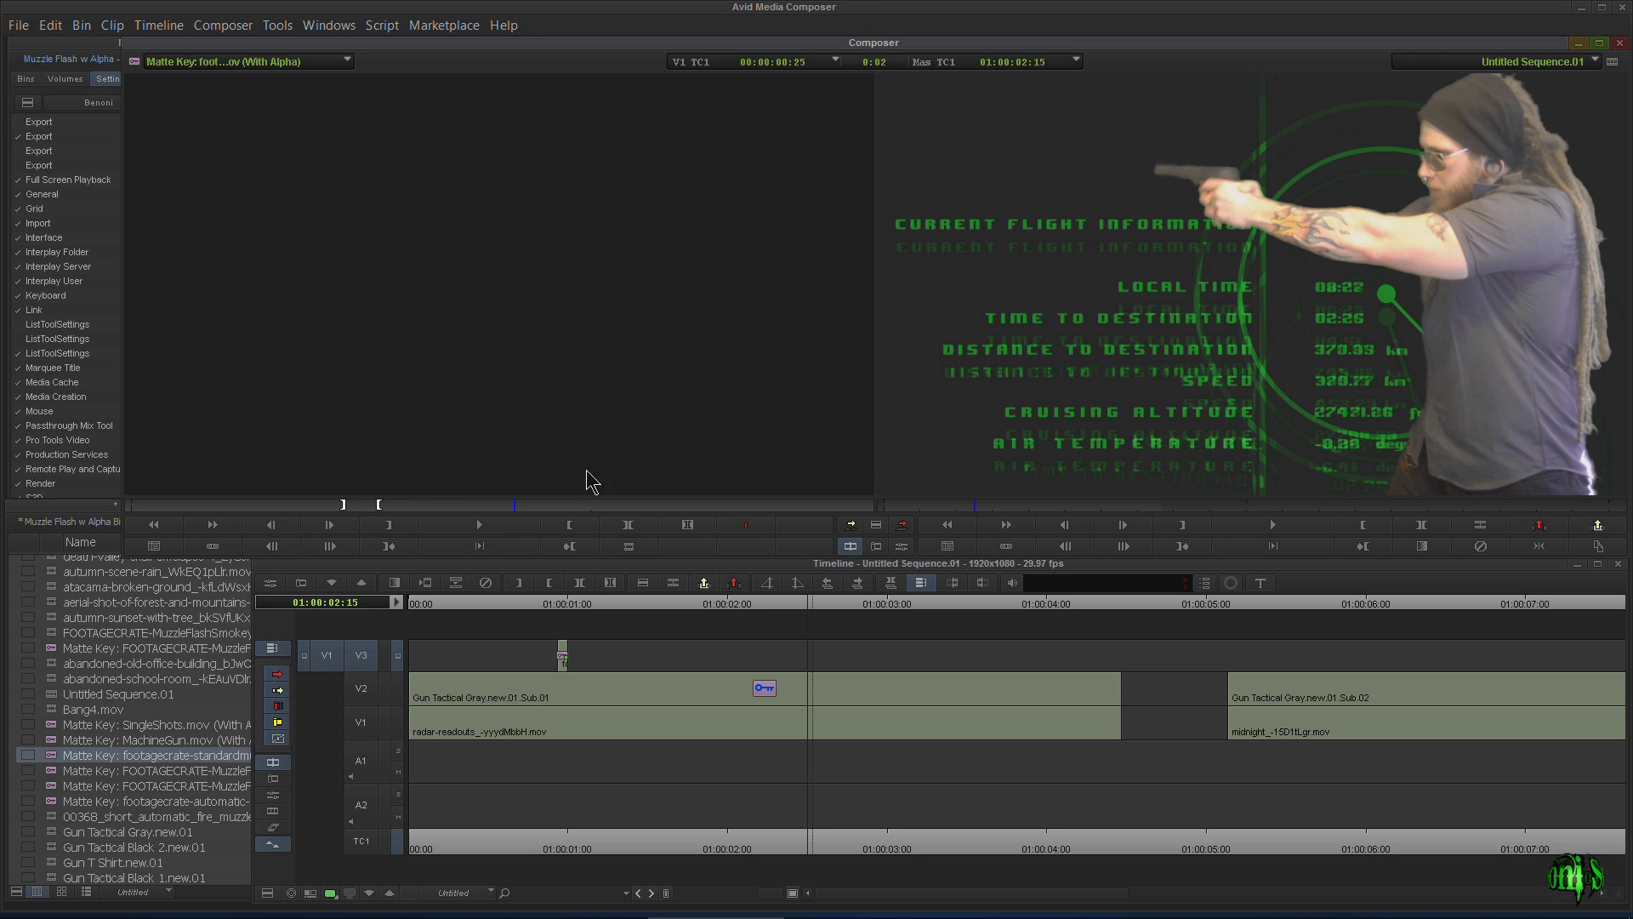
{"action": "left_click_drag", "start_coordinate": [553, 509], "coordinate": [738, 507]}
{"action": "left_click_drag", "start_coordinate": [61, 789], "coordinate": [267, 494]}
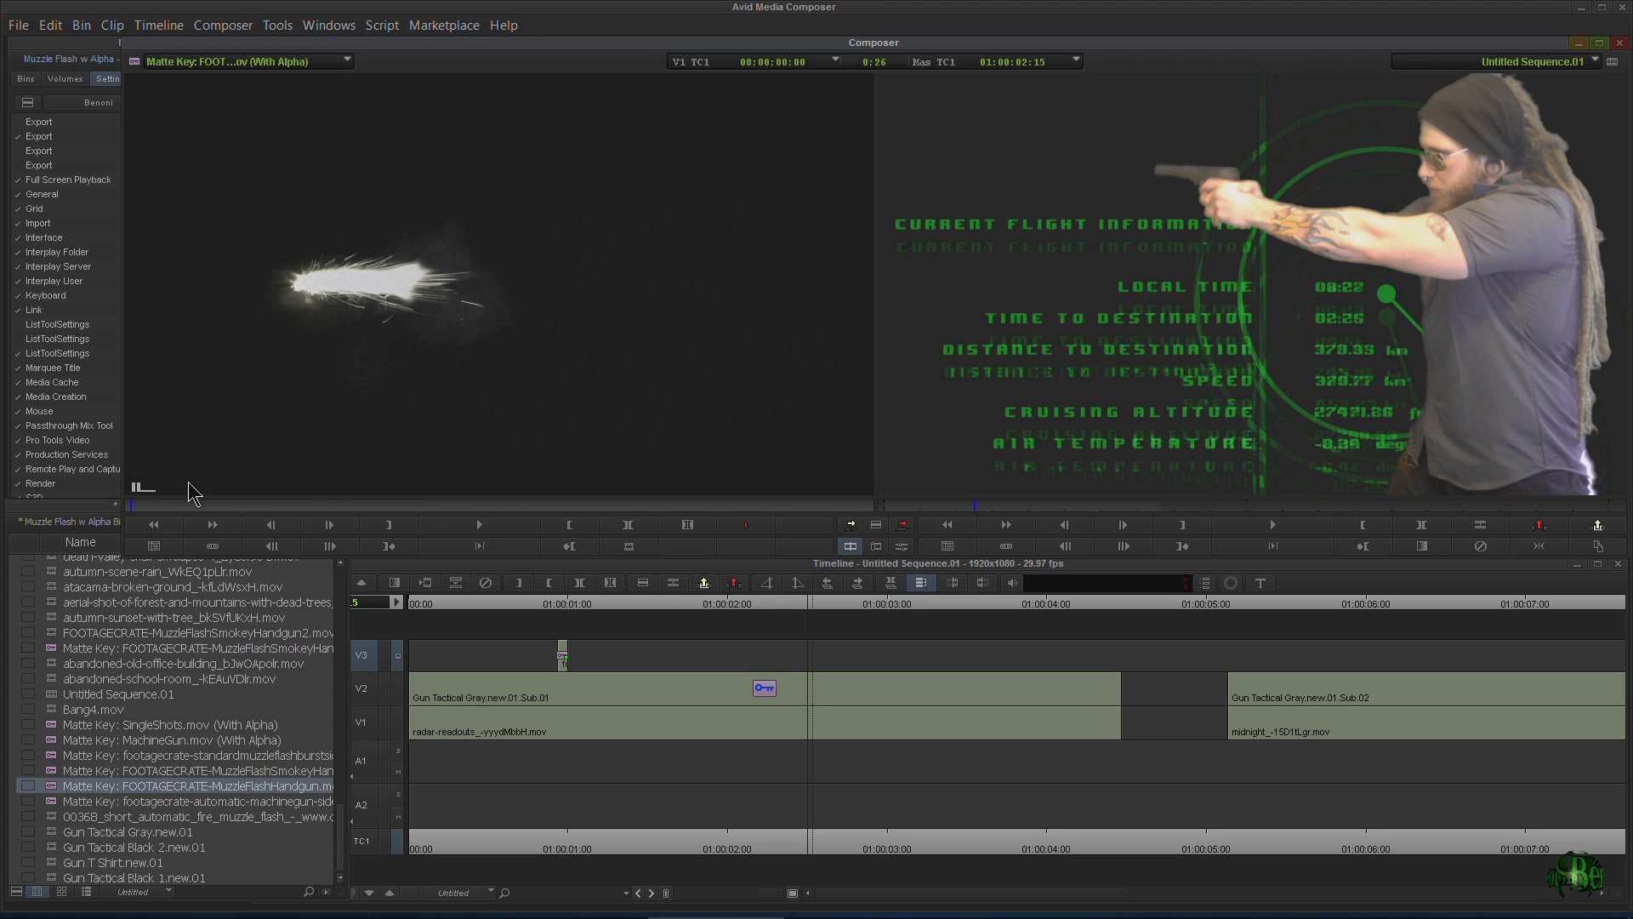
{"action": "left_click_drag", "start_coordinate": [183, 509], "coordinate": [24, 516]}
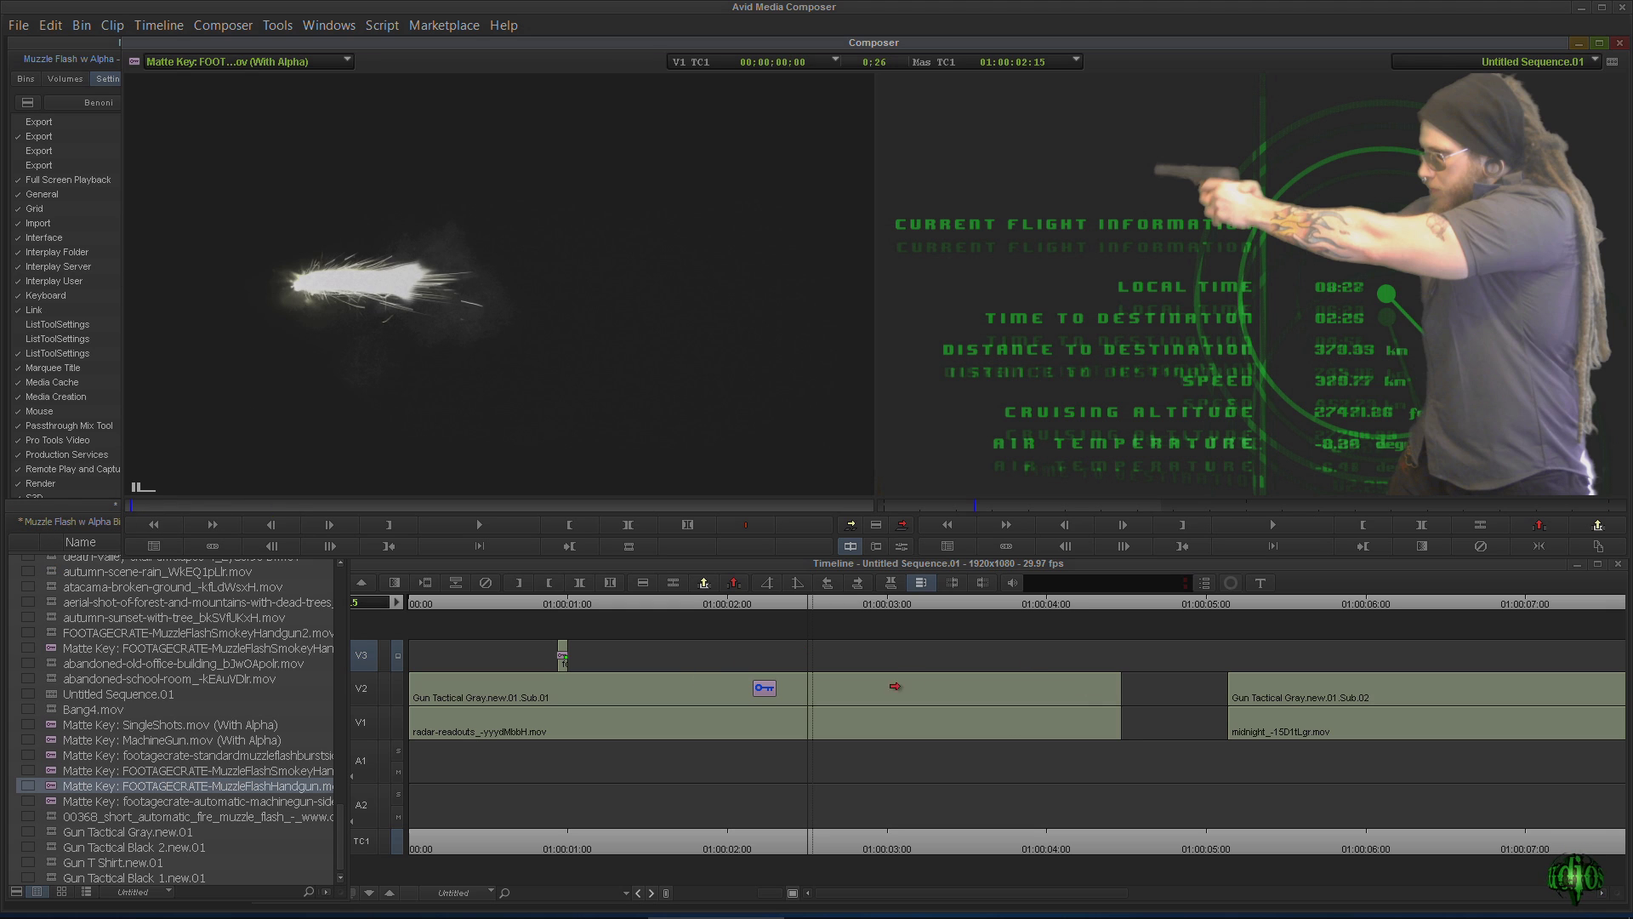
{"action": "left_click", "coordinate": [909, 529]}
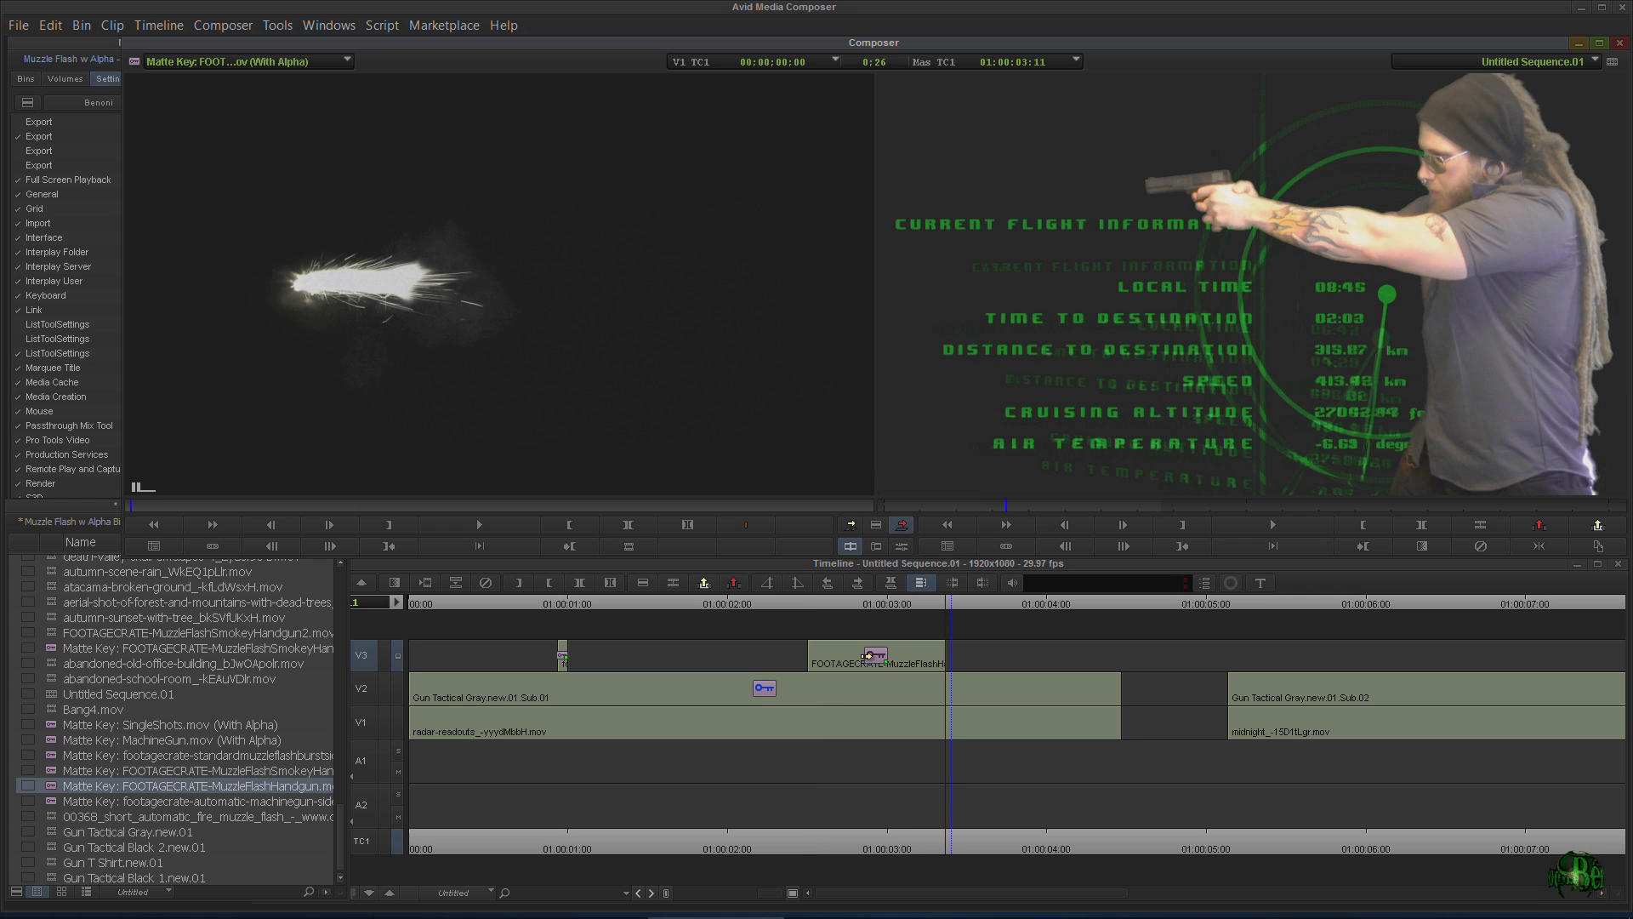
Park on the handgun flash's first frame at 01:00:02:15 and promote its Matte Key effect to 3D
{"action": "left_click", "coordinate": [859, 619]}
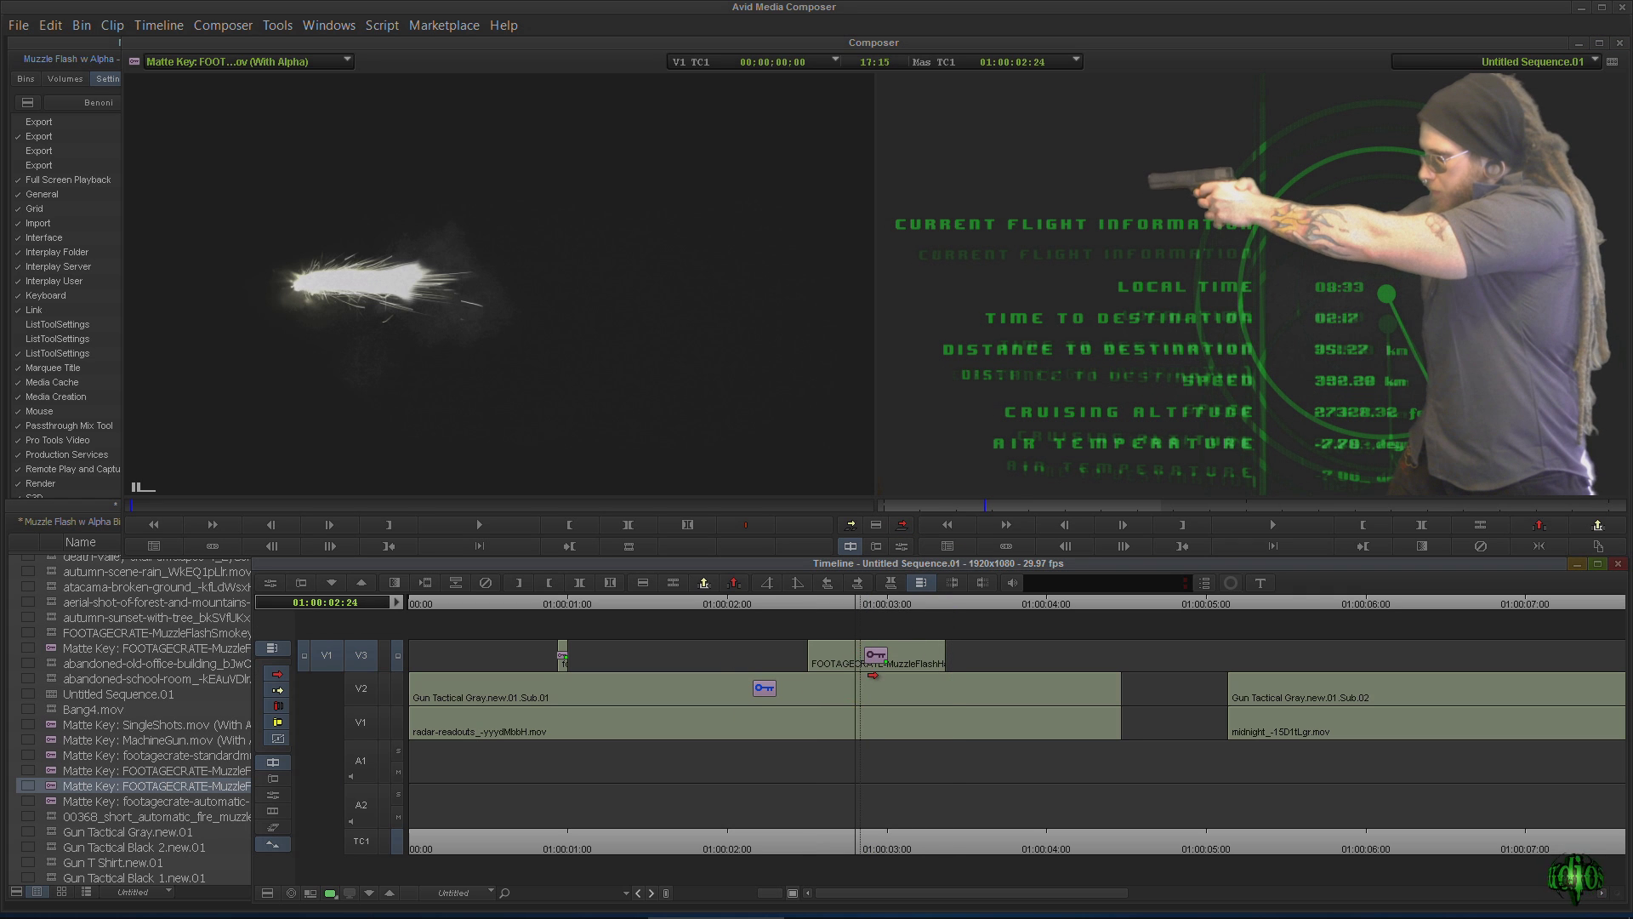
{"action": "left_click_drag", "start_coordinate": [849, 610], "coordinate": [809, 625]}
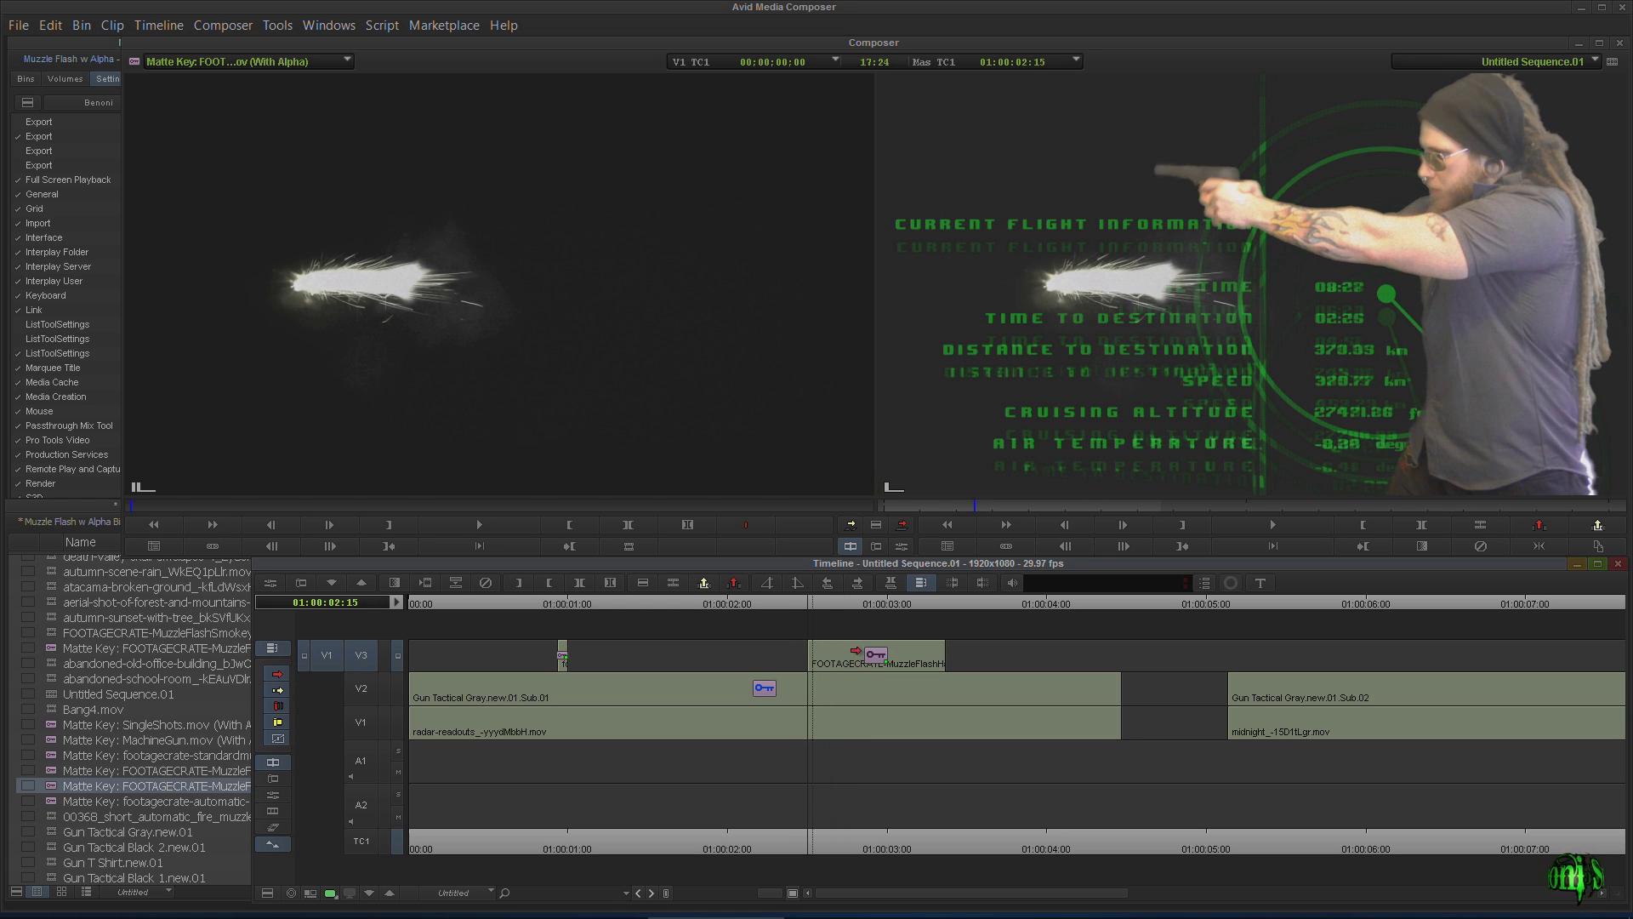
{"action": "left_click", "coordinate": [854, 651]}
{"action": "left_click", "coordinate": [902, 545]}
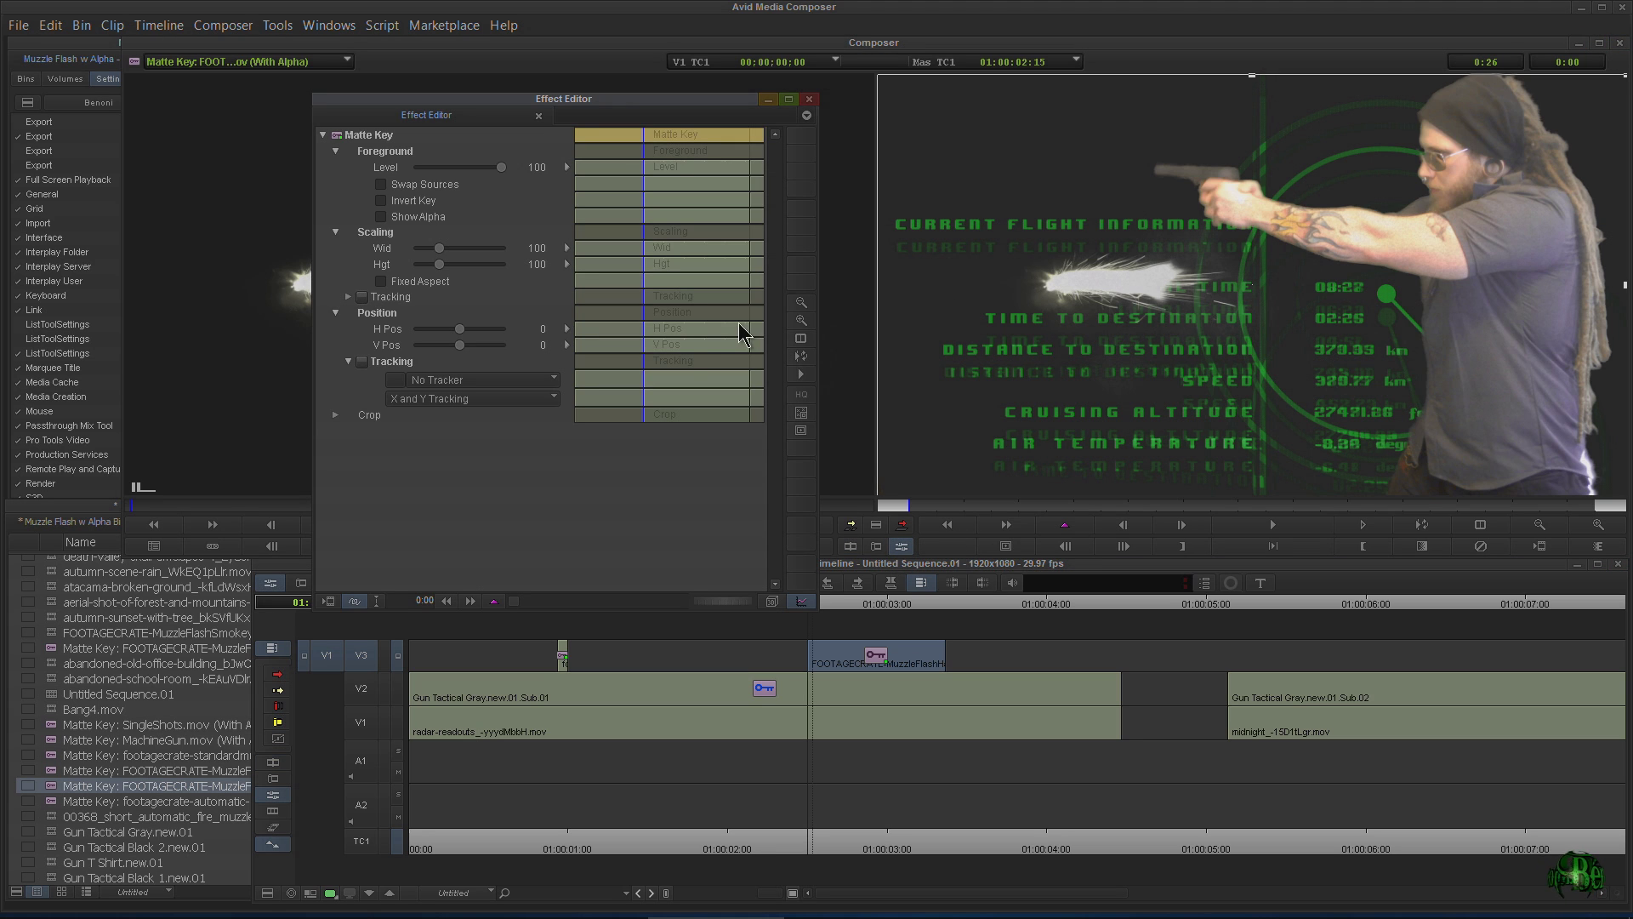
{"action": "left_click", "coordinate": [770, 603]}
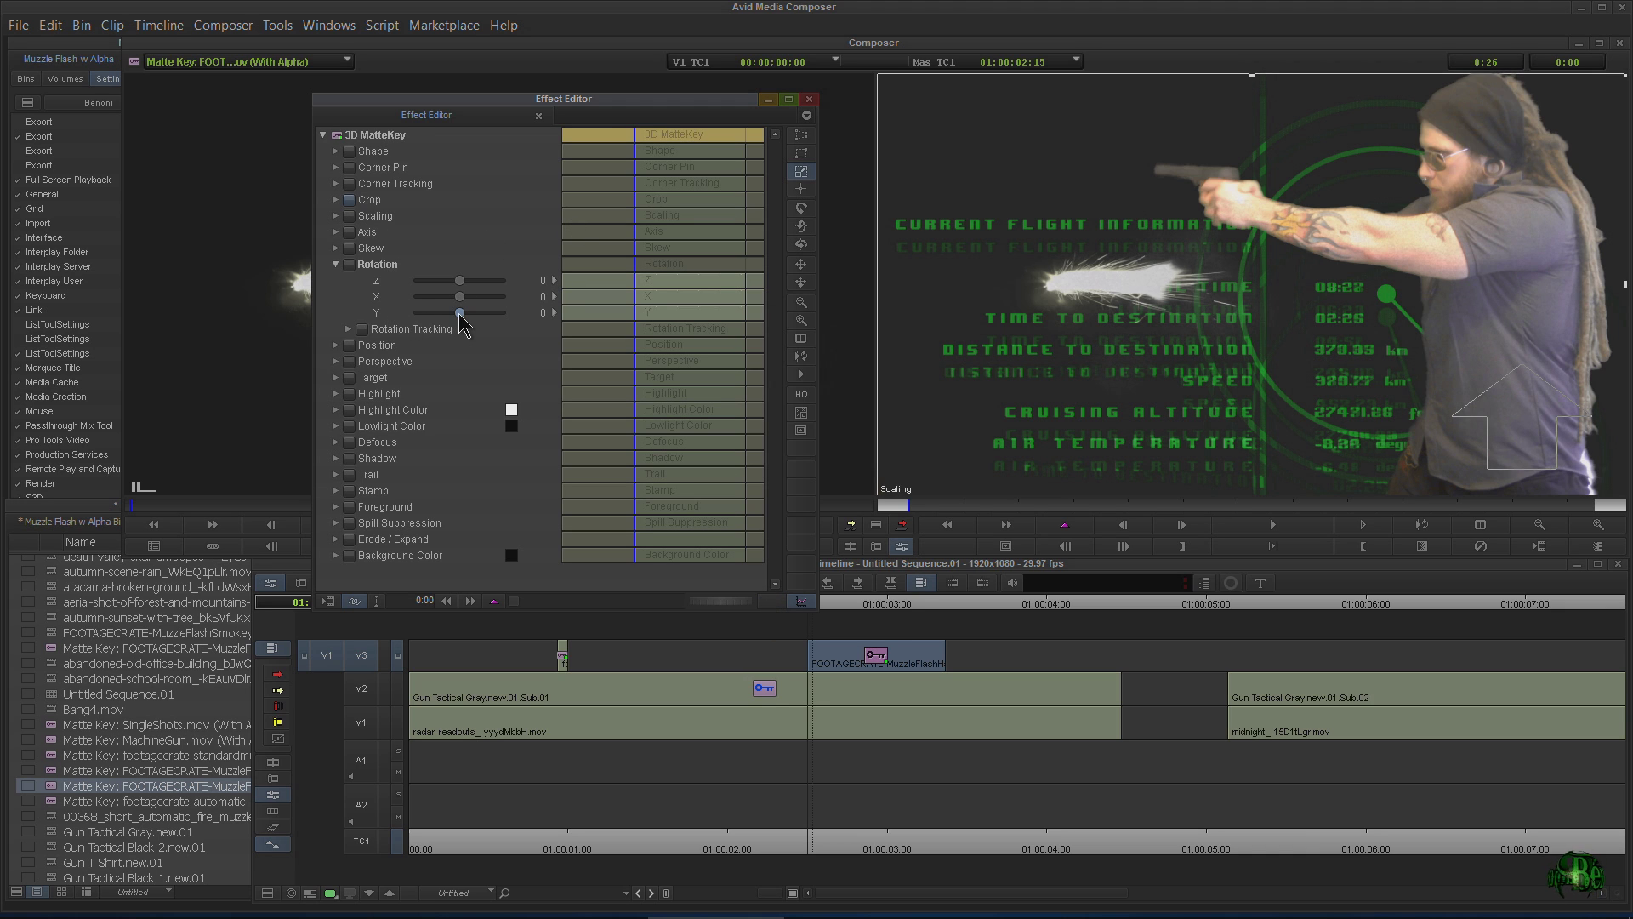
Rotate the handgun flash 180 on the Y axis and move it up to the gun
{"action": "left_click_drag", "start_coordinate": [462, 320], "coordinate": [472, 322]}
{"action": "left_click", "coordinate": [1148, 338]}
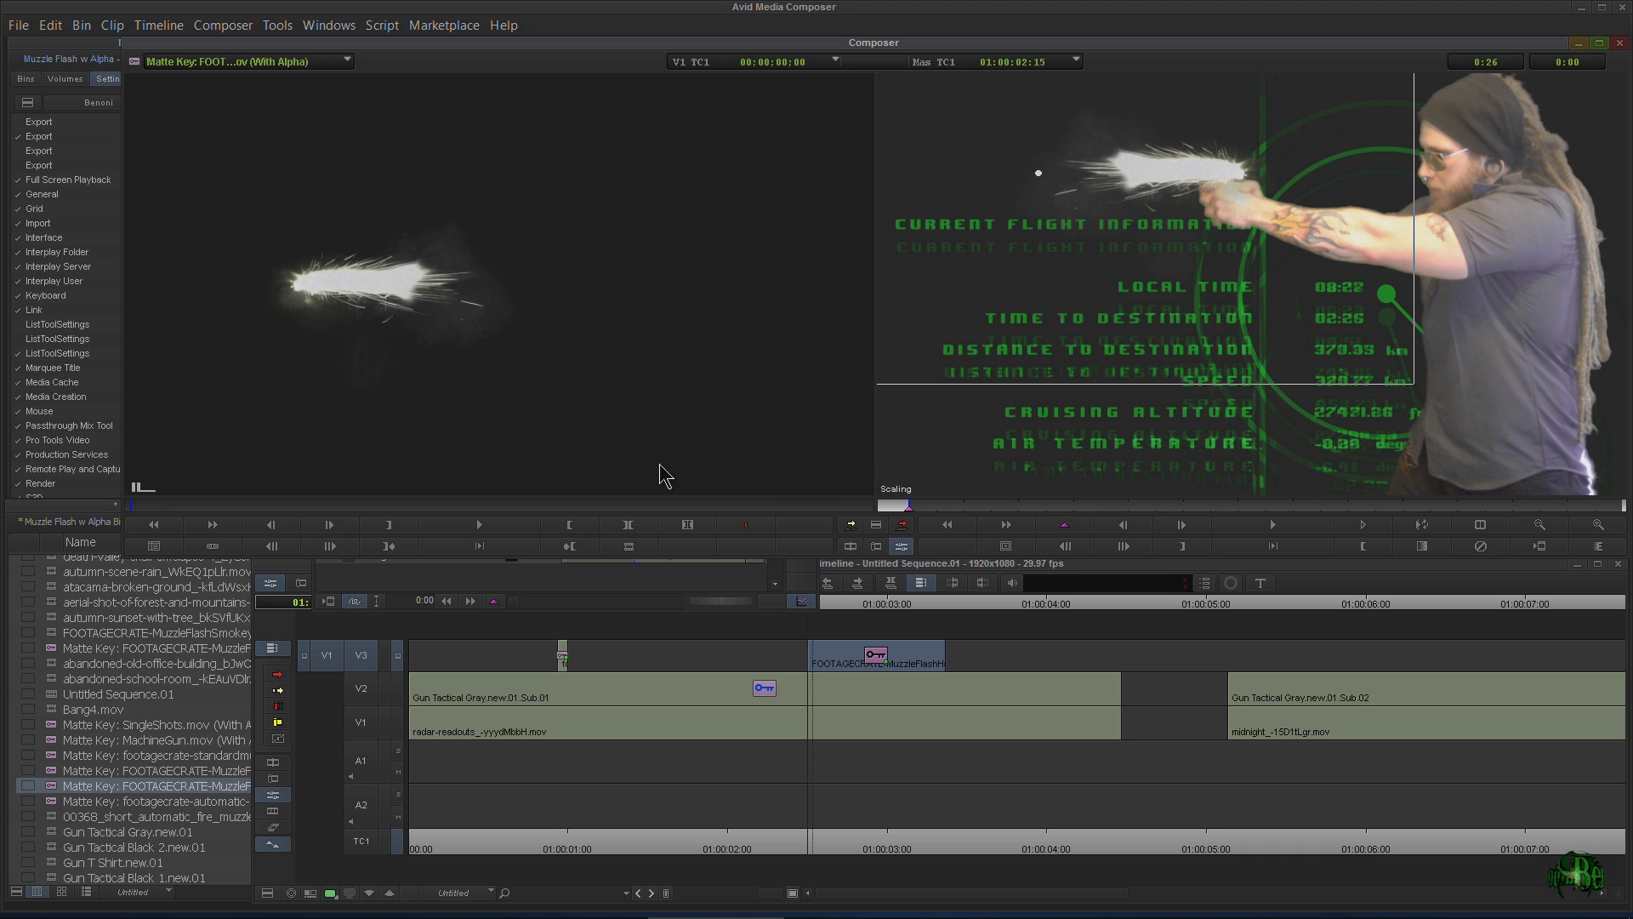
Scale the handgun flash to 68 with fixed aspect and move it back to the end of the barrel
{"action": "left_click", "coordinate": [551, 593]}
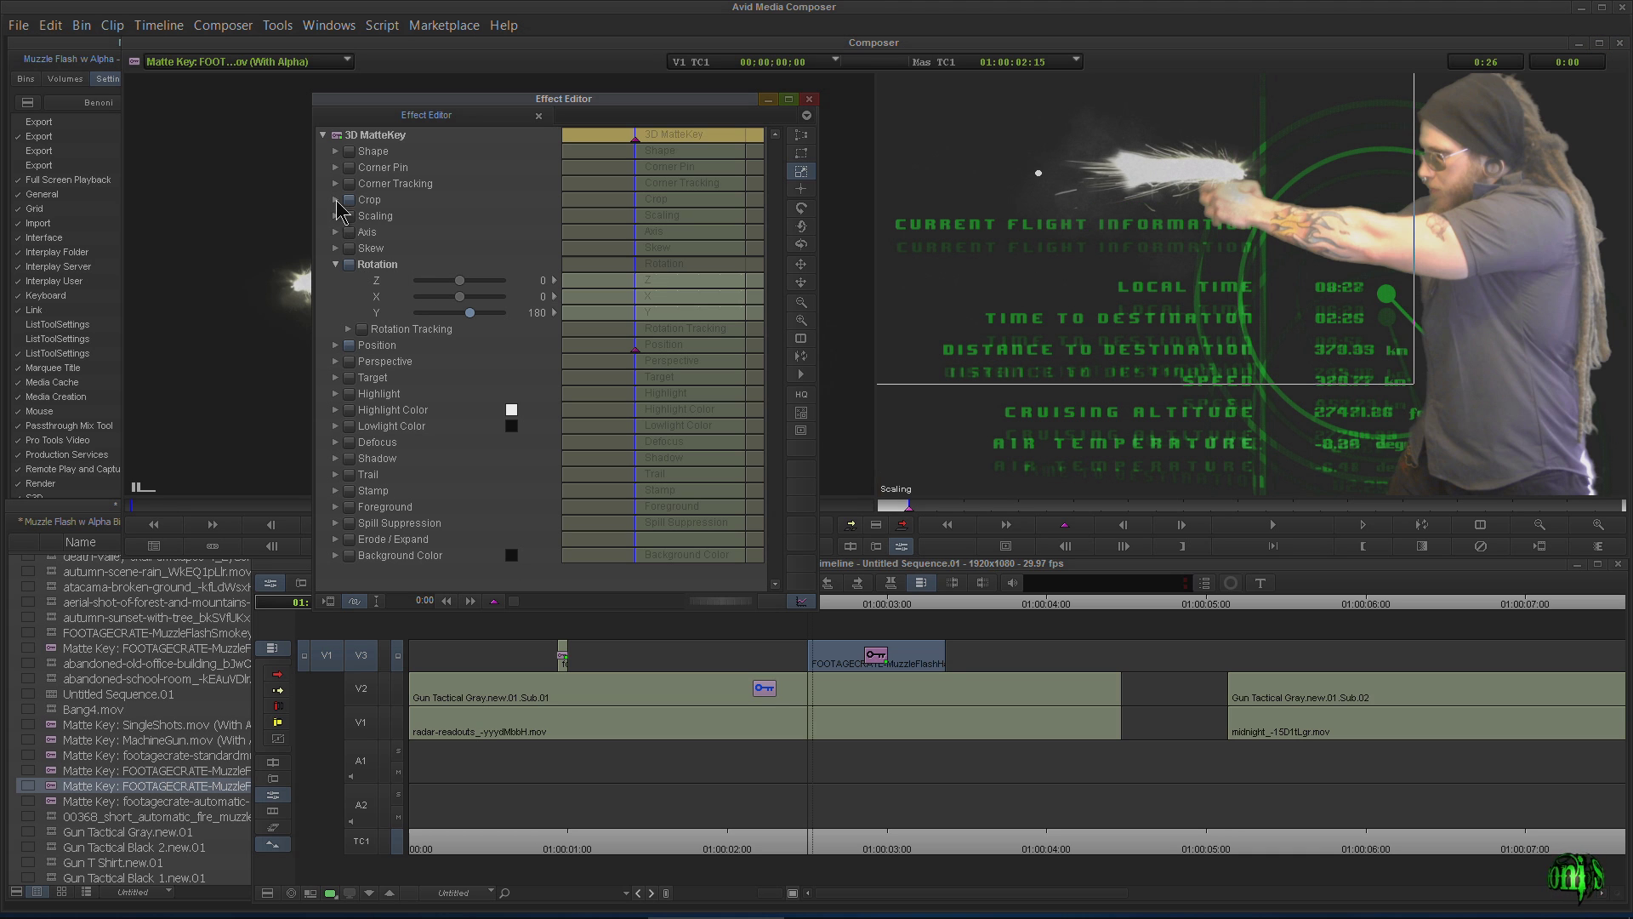
{"action": "left_click", "coordinate": [336, 216]}
{"action": "left_click", "coordinate": [380, 266]}
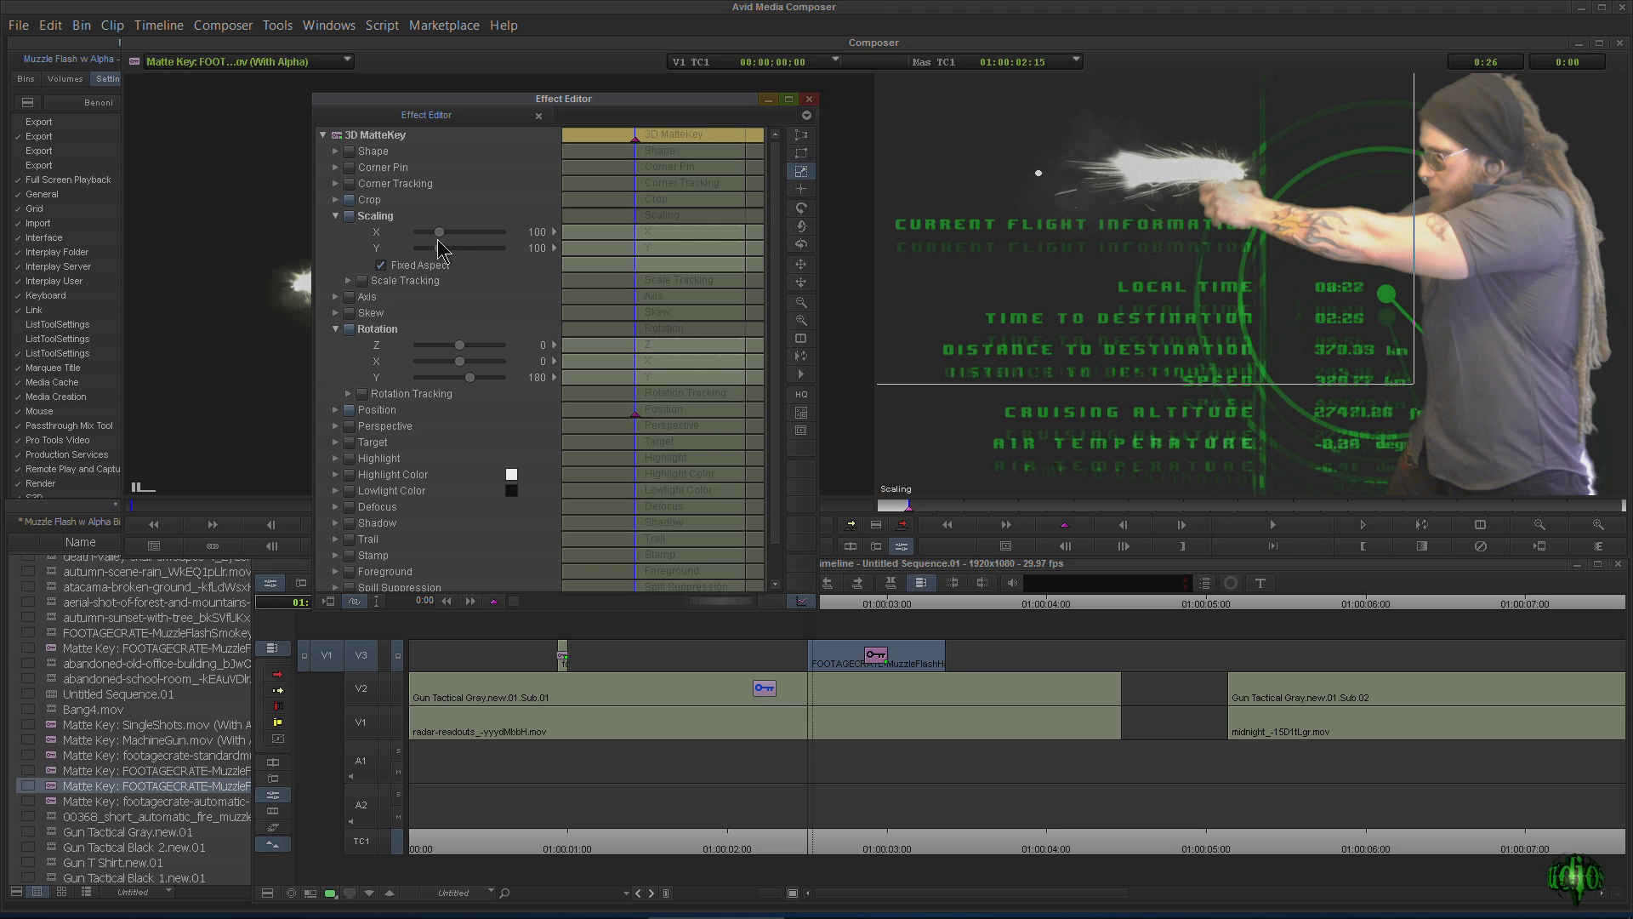
{"action": "left_click_drag", "start_coordinate": [440, 233], "coordinate": [433, 233]}
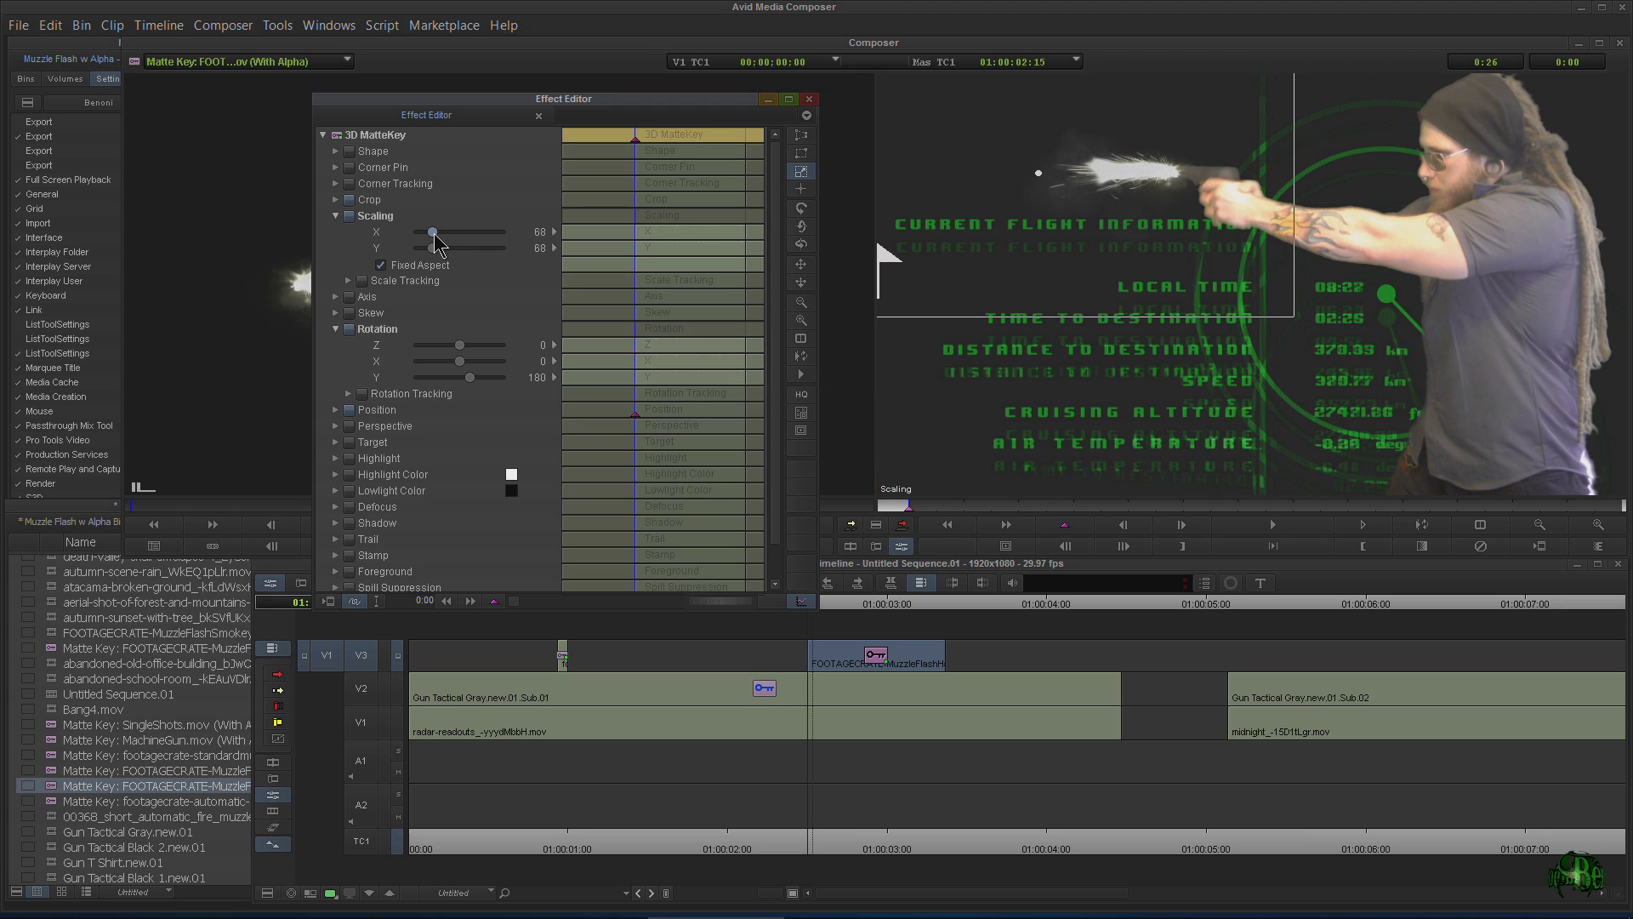
{"action": "mouse_move", "coordinate": [1165, 270]}
{"action": "left_mouse_down"}
{"action": "mouse_move", "coordinate": [1111, 272]}
{"action": "mouse_move", "coordinate": [1137, 264]}
{"action": "left_mouse_up"}
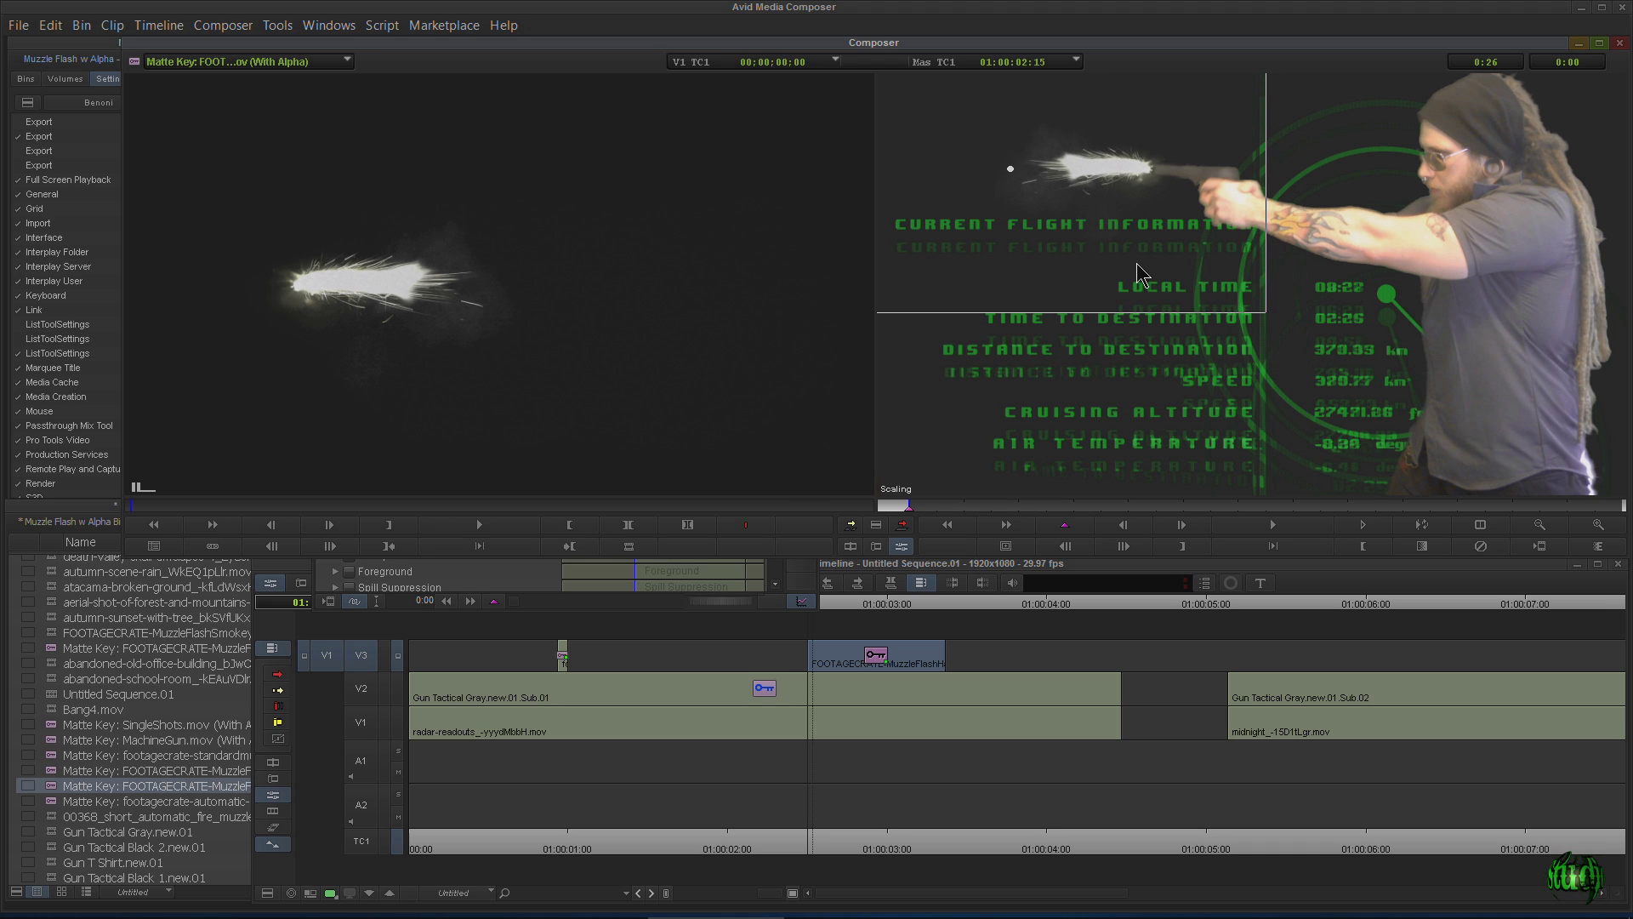
Reduce the handgun flash's scaling to 64 and nudge it toward the gun so it meets the muzzle
{"action": "left_click", "coordinate": [1596, 524]}
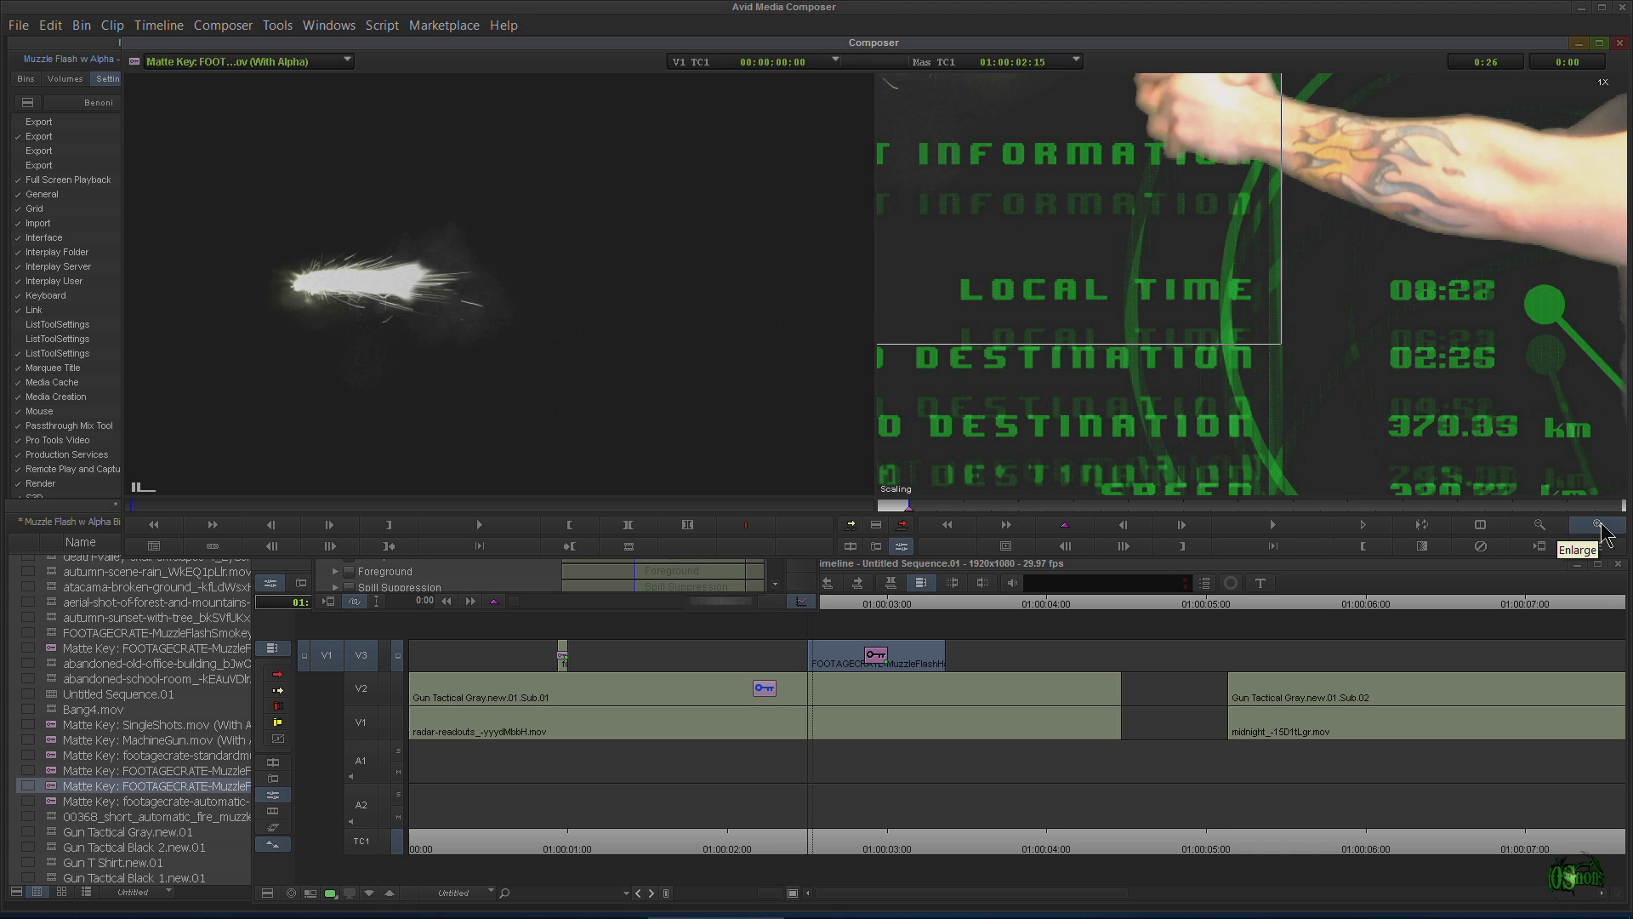
{"action": "left_click", "coordinate": [1540, 525]}
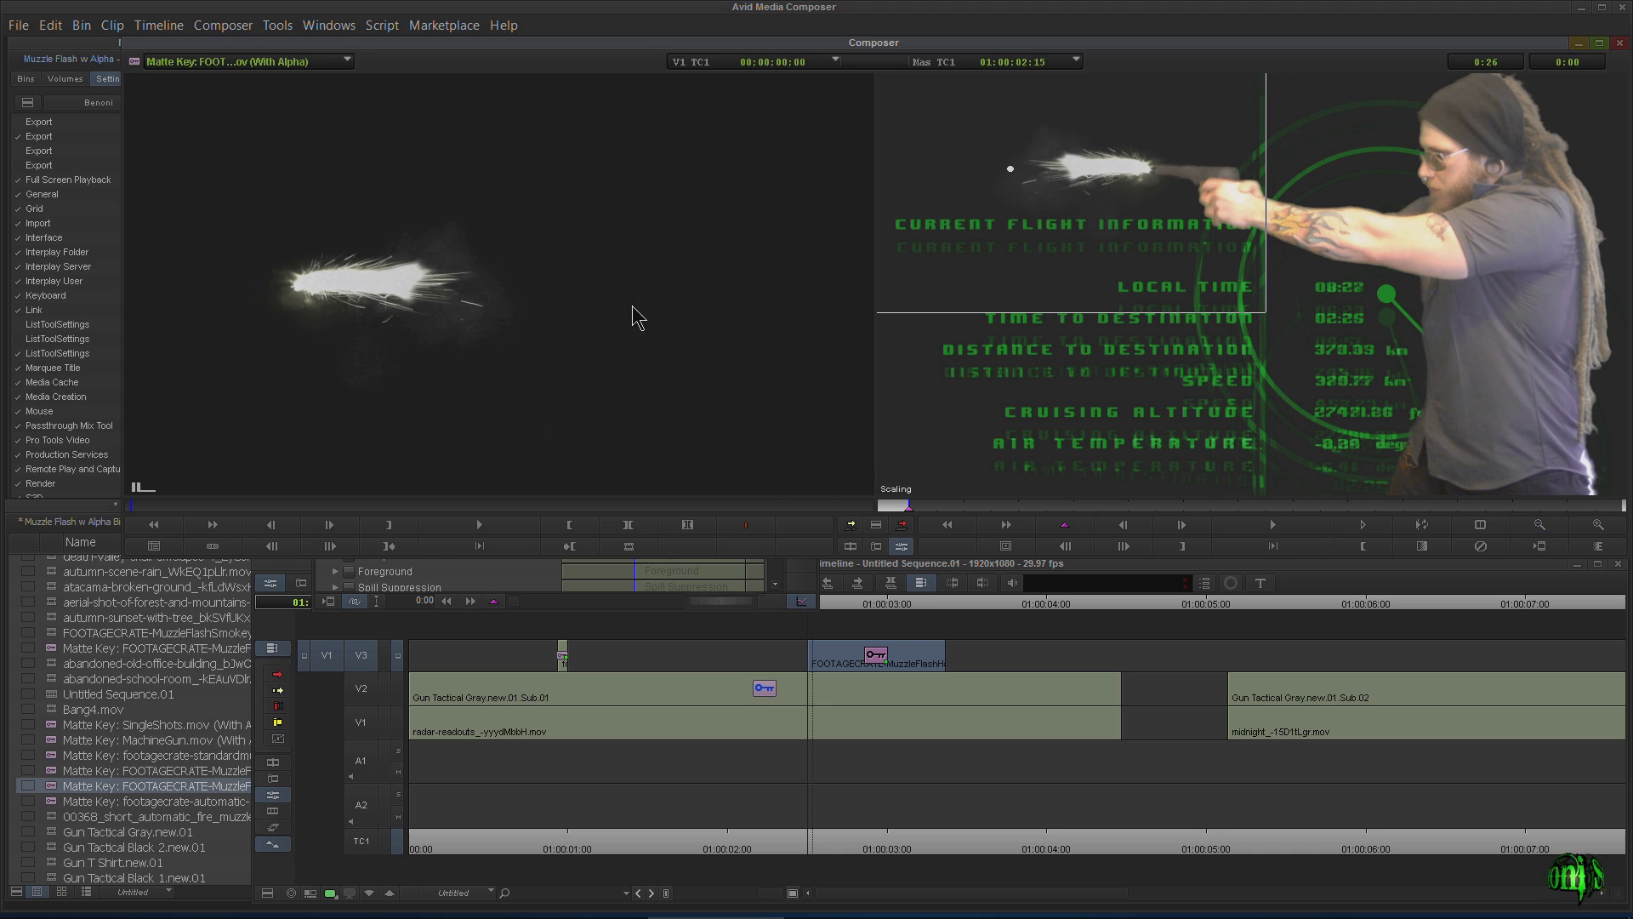
{"action": "left_click", "coordinate": [496, 578]}
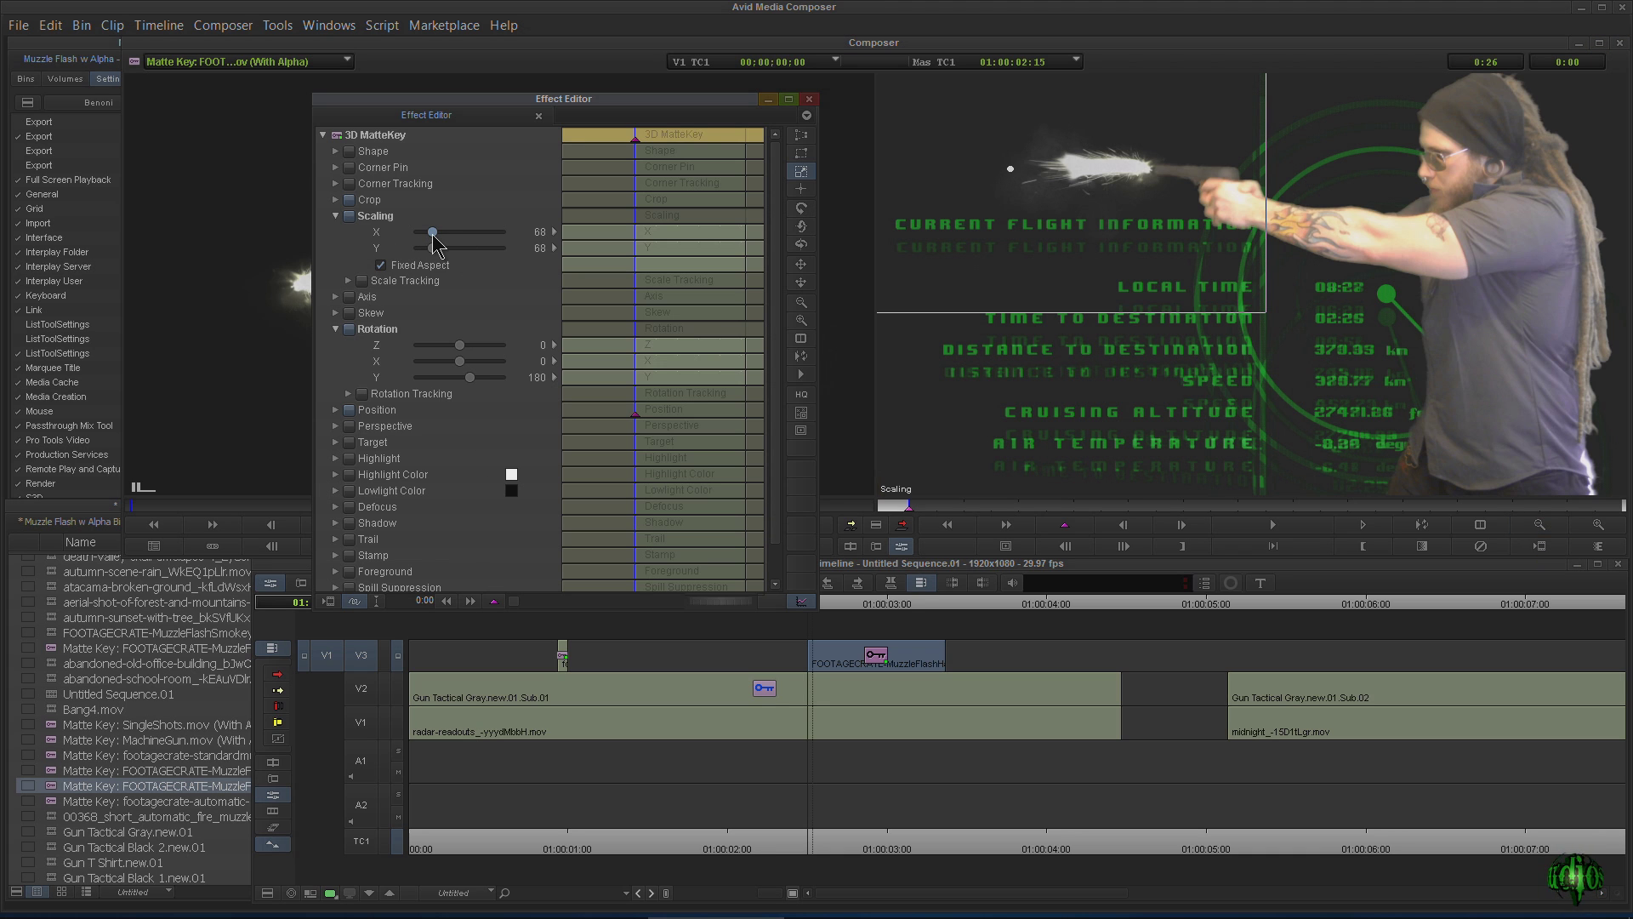
{"action": "left_click_drag", "start_coordinate": [432, 234], "coordinate": [431, 233]}
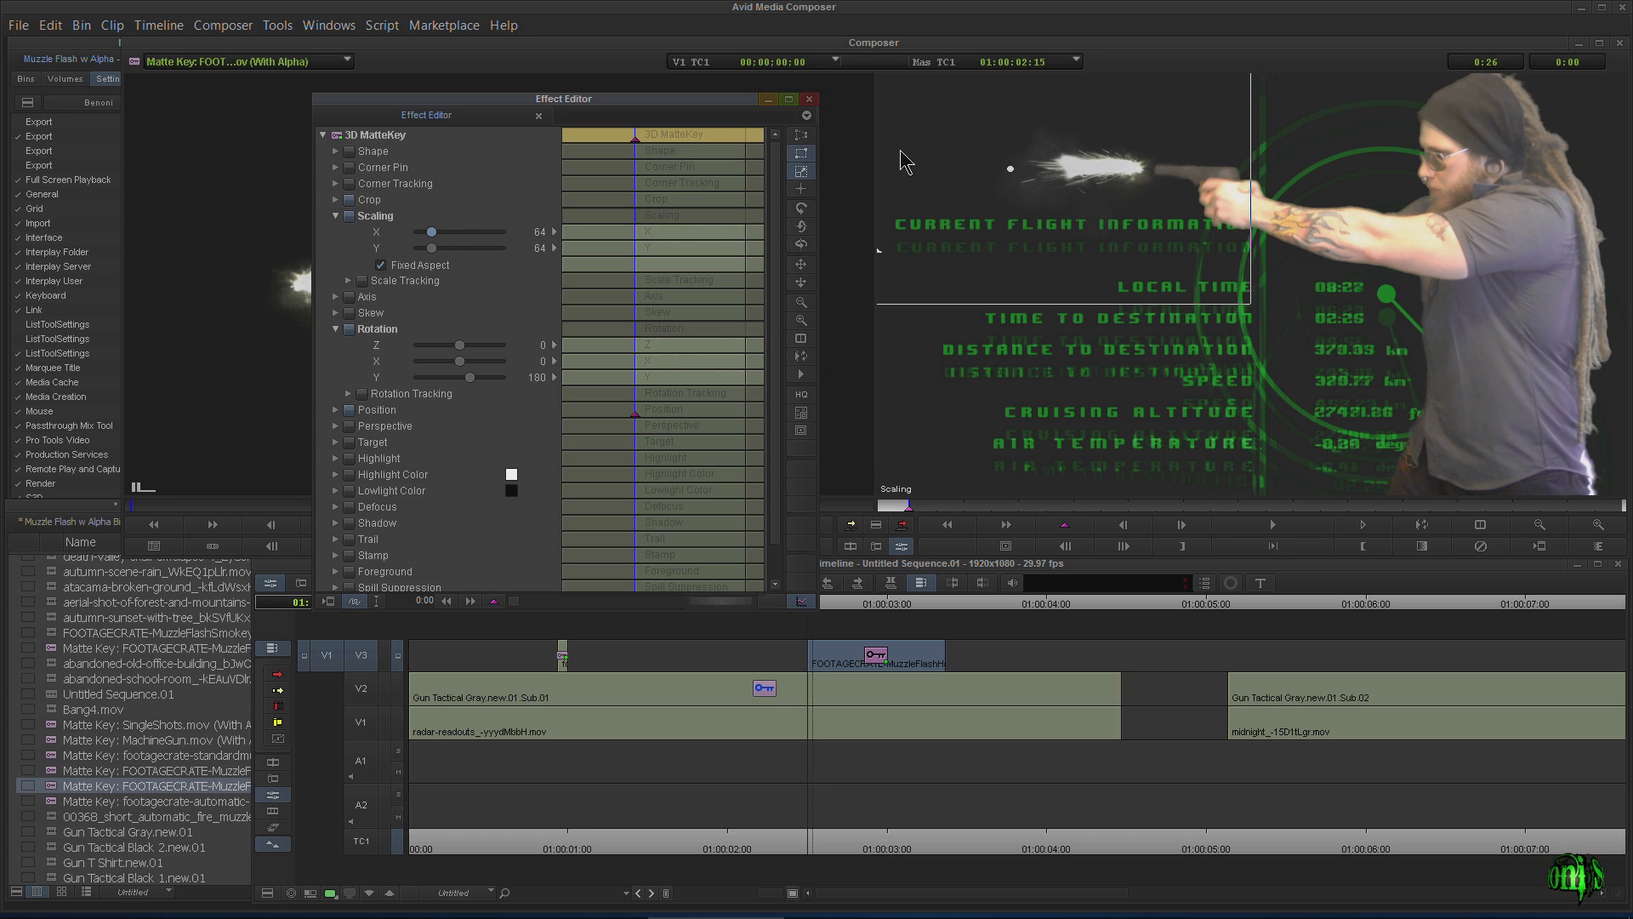
{"action": "left_click", "coordinate": [1029, 214]}
{"action": "left_click_drag", "start_coordinate": [1030, 215], "coordinate": [1035, 215]}
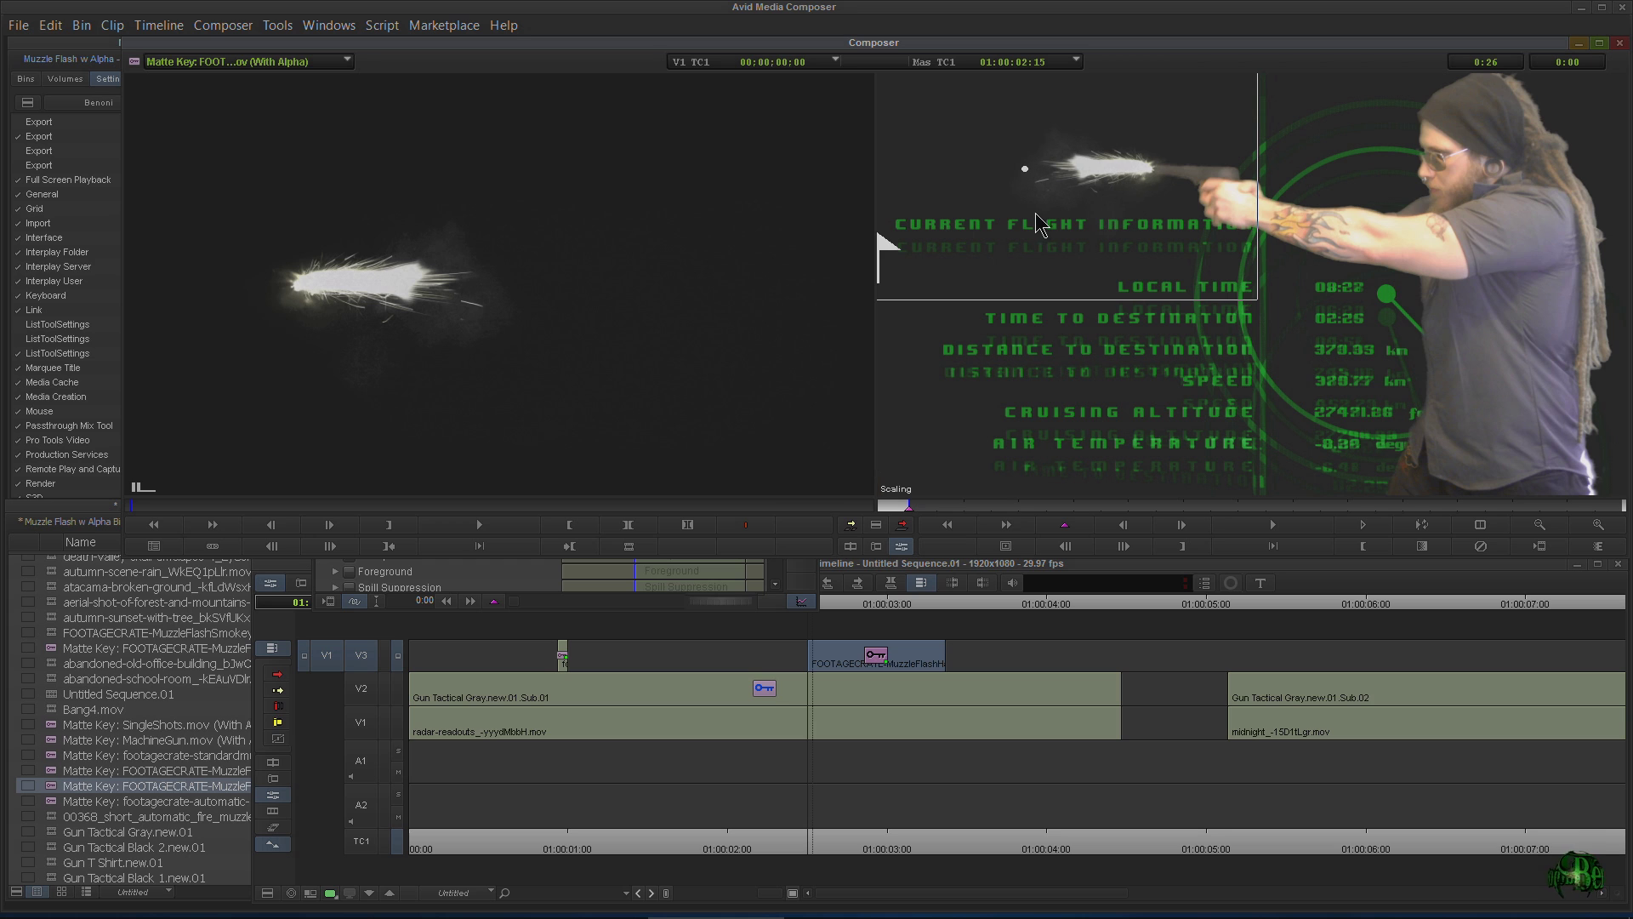
Fine-tune the handgun flash at the muzzle with its scaling at 62, and close the Effect Editor
{"action": "left_click_drag", "start_coordinate": [1034, 213], "coordinate": [1033, 212]}
{"action": "left_click", "coordinate": [489, 596]}
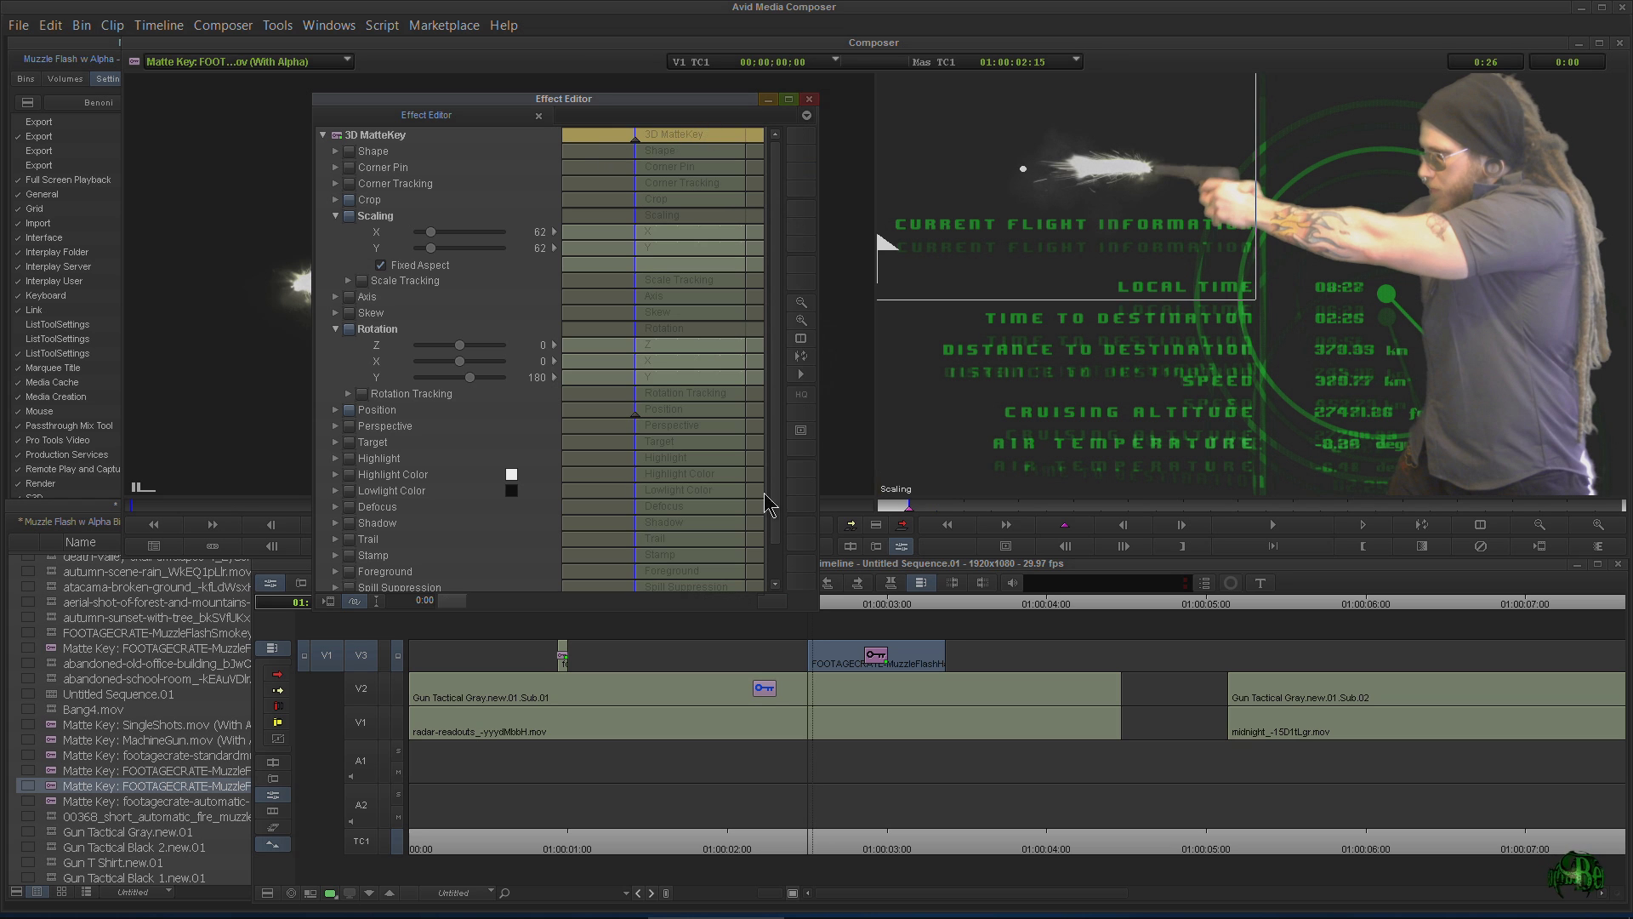
{"action": "left_click", "coordinate": [809, 99]}
Play through the first handgun shot and render the flash's 3D MatteKey effect
{"action": "left_click", "coordinate": [677, 625]}
{"action": "key", "text": "space"}
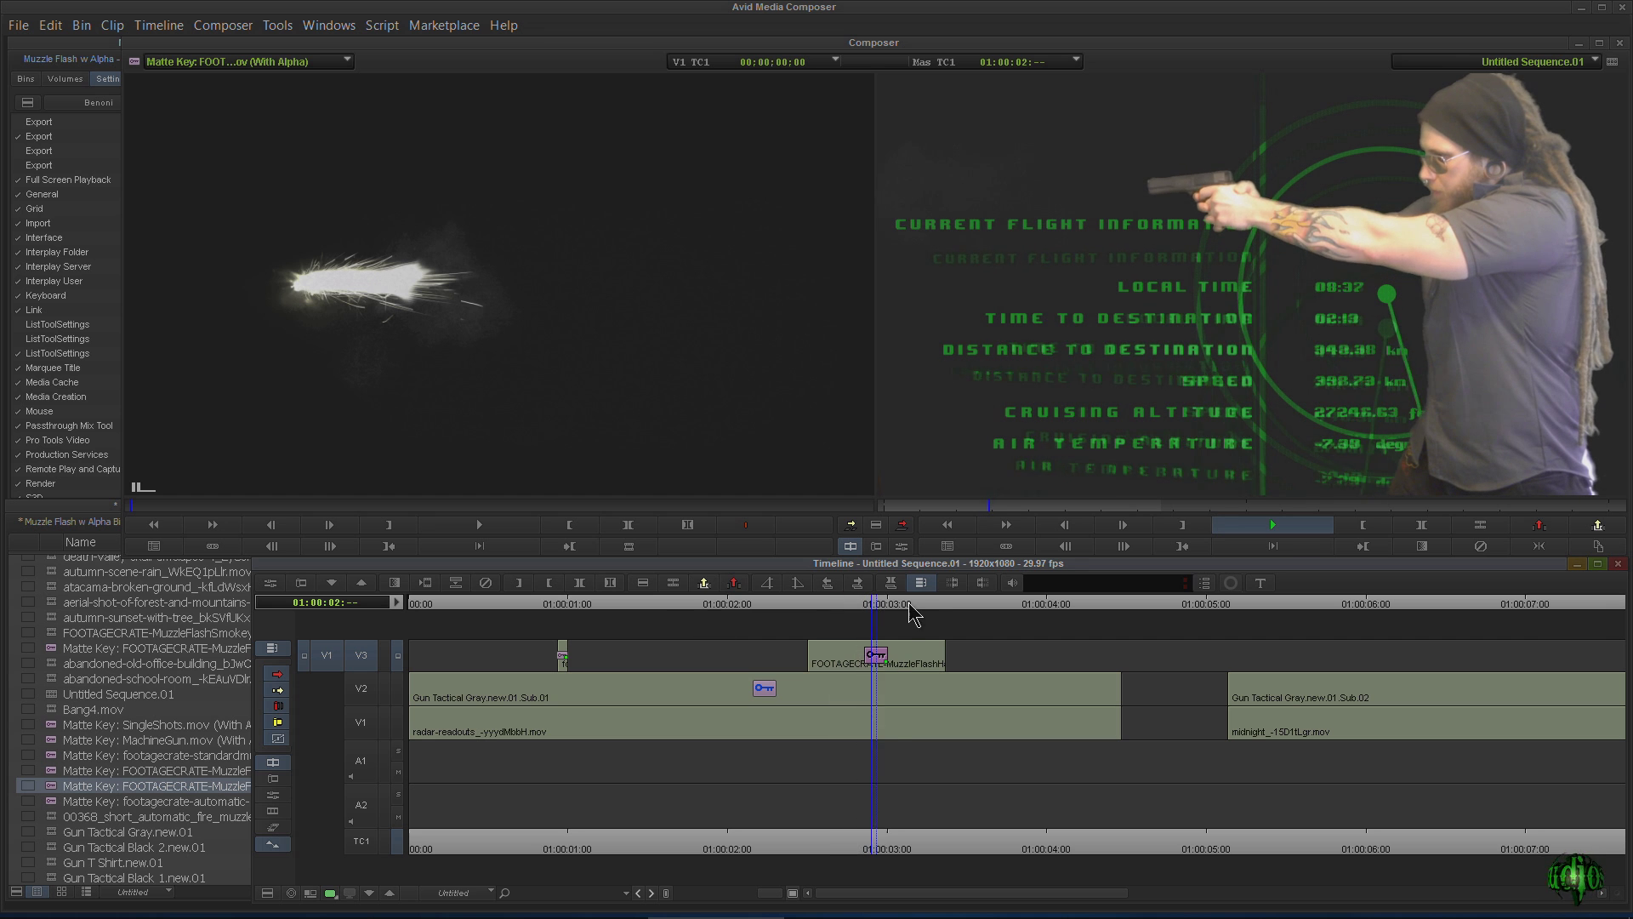
{"action": "key", "text": "space"}
{"action": "left_click", "coordinate": [486, 583]}
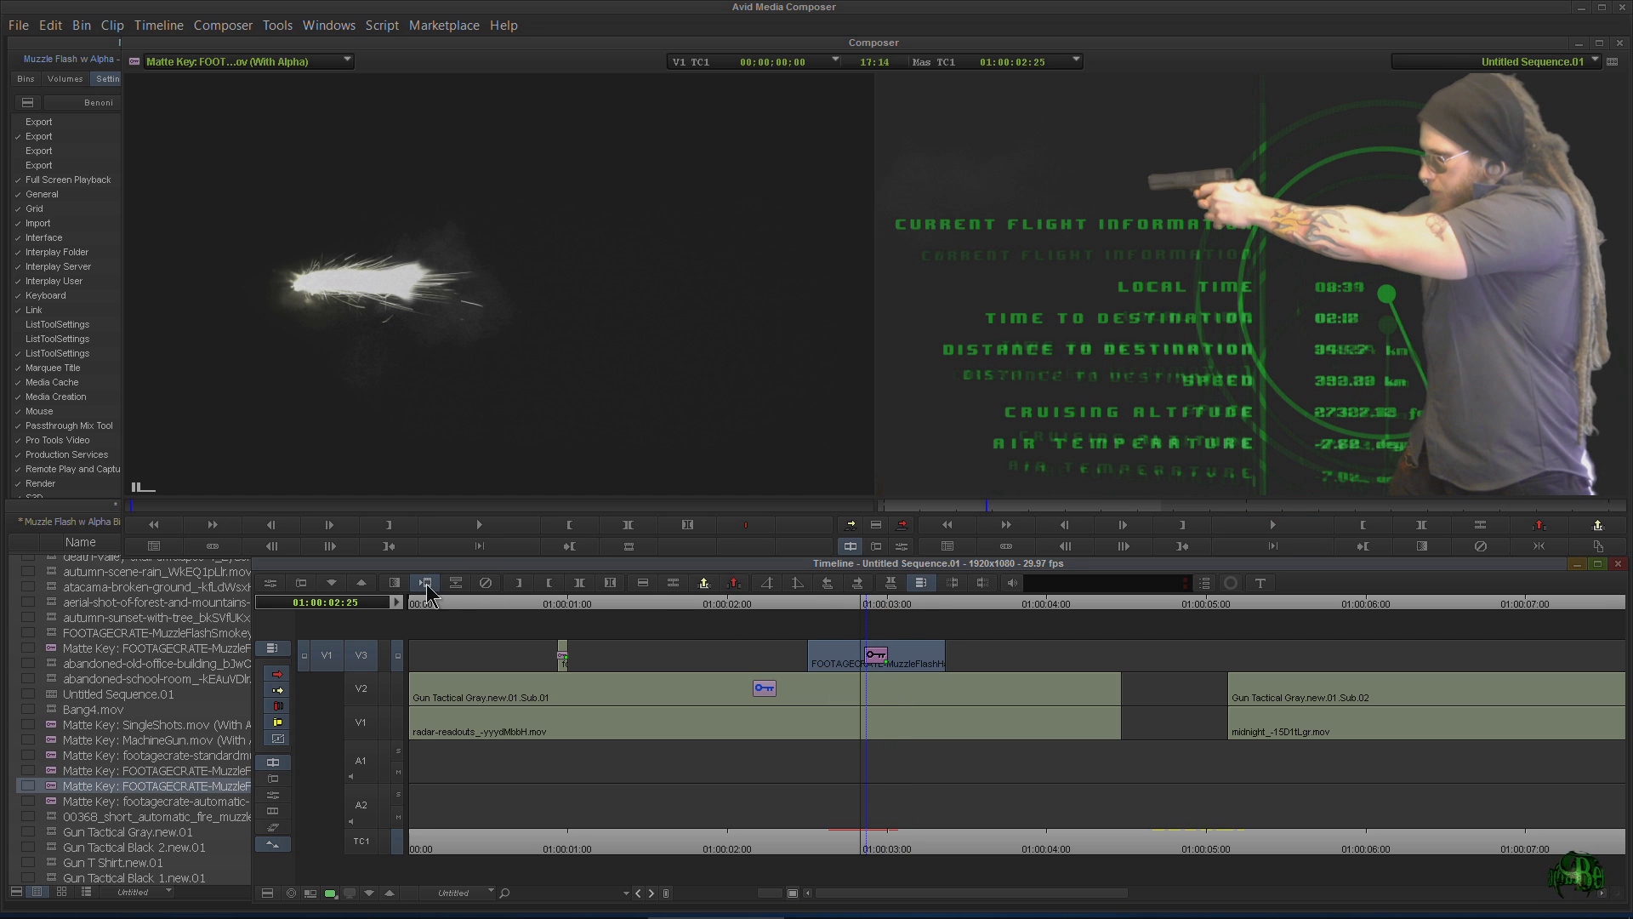
{"action": "left_click", "coordinate": [819, 474]}
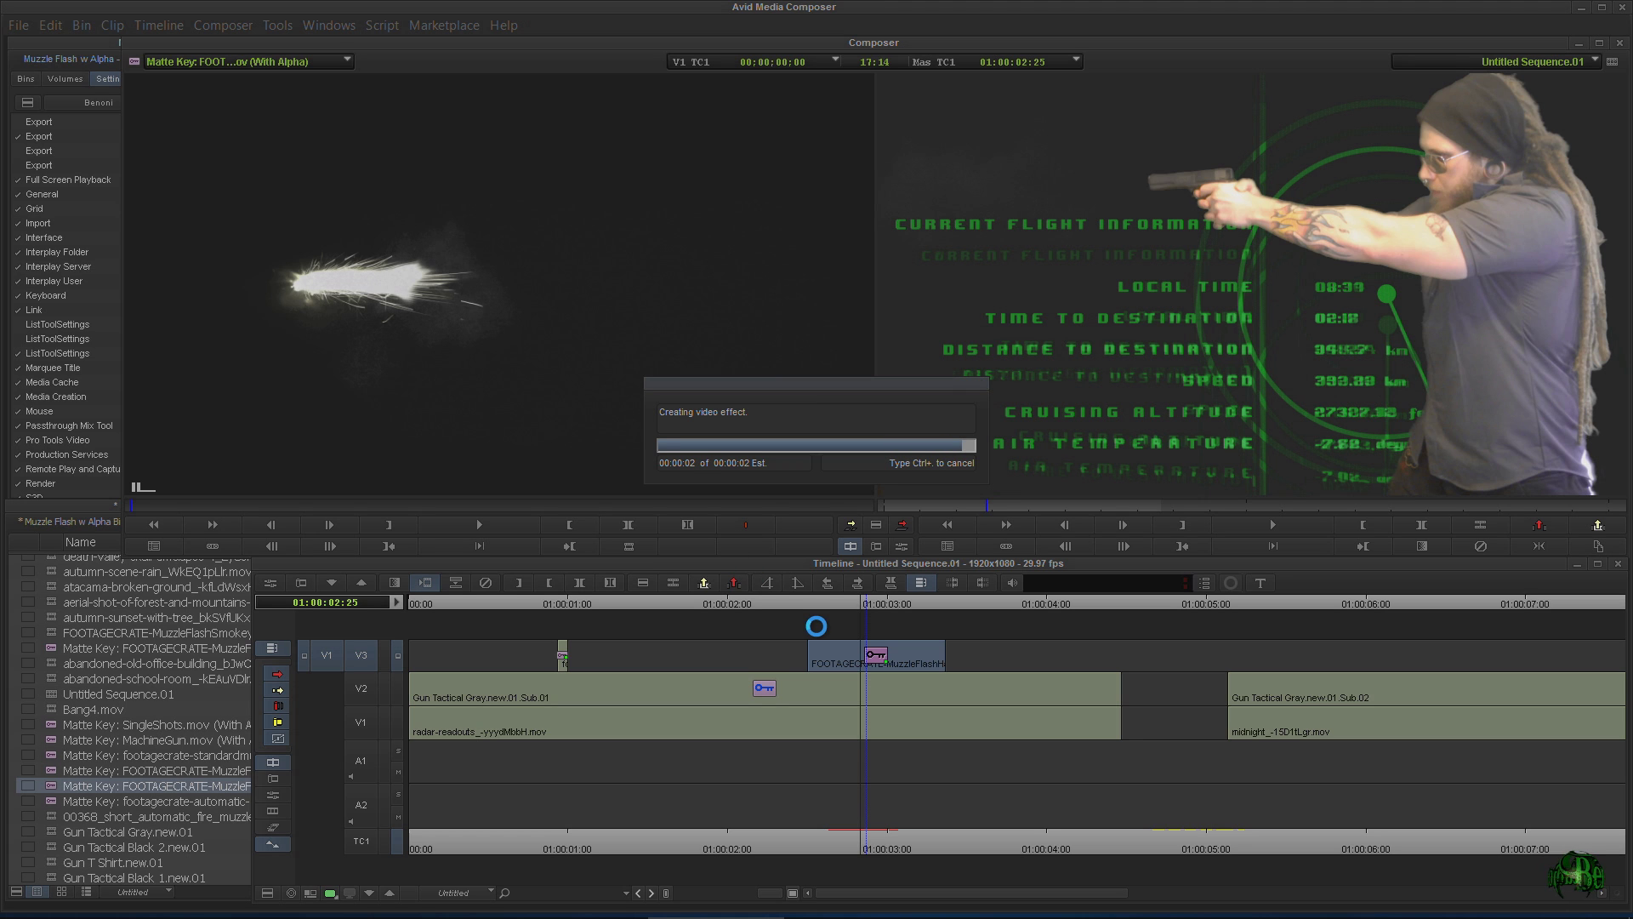
Replay the rendered handgun shot several times to check the flash's timing and placement against the recoil
{"action": "left_click_drag", "start_coordinate": [875, 611], "coordinate": [740, 623]}
{"action": "key", "text": "space"}
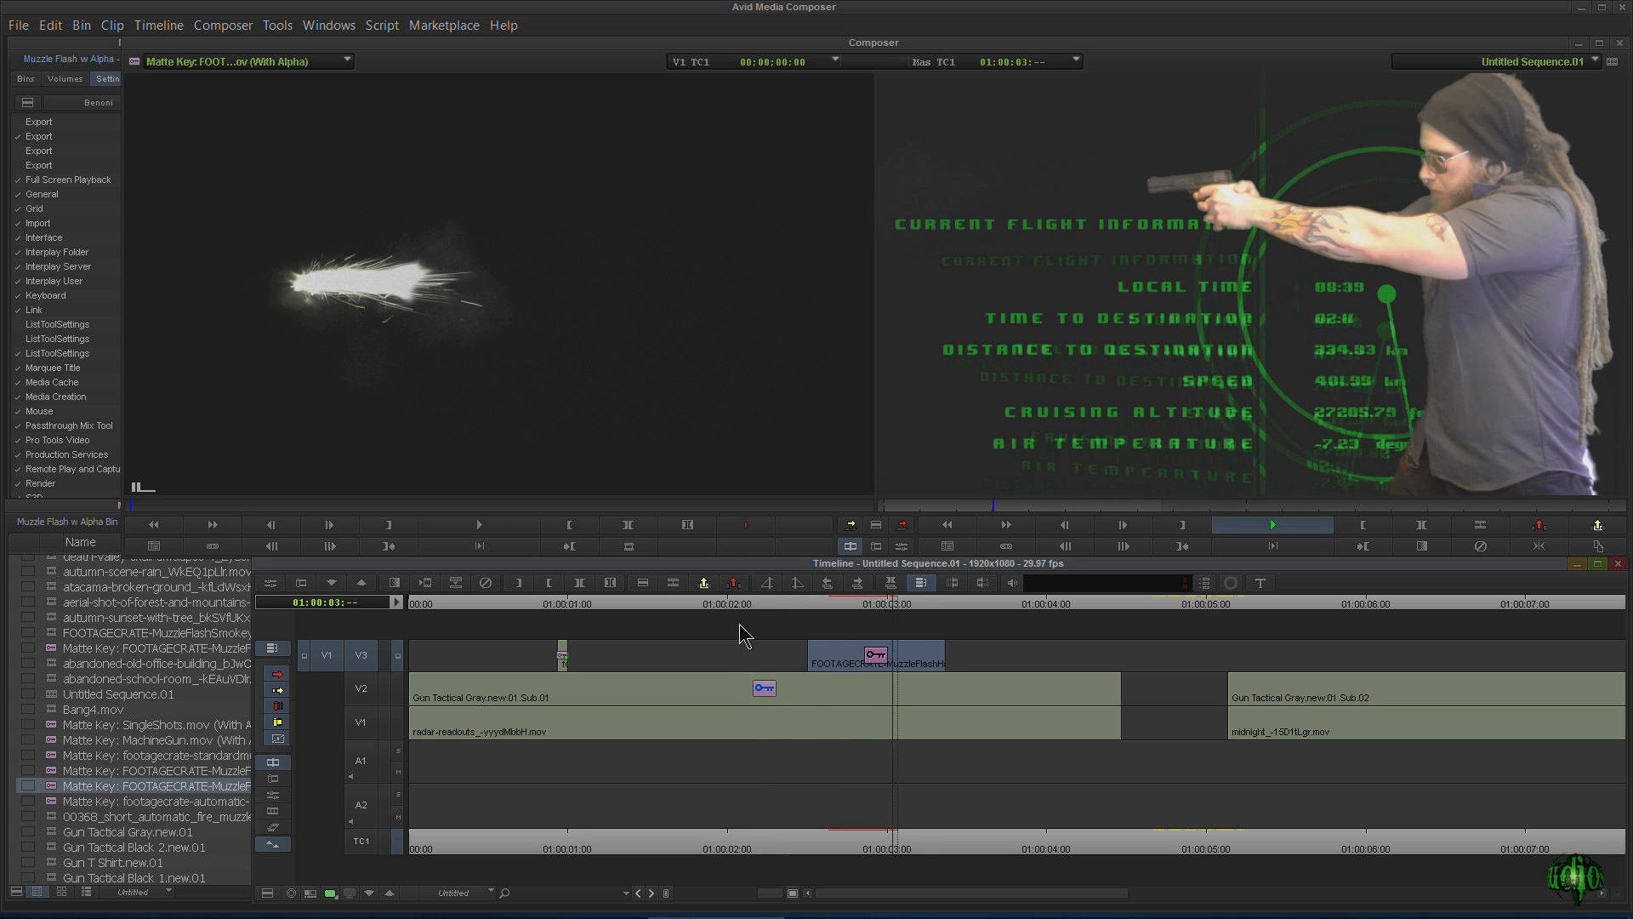
{"action": "key", "text": "space"}
{"action": "left_click", "coordinate": [462, 641]}
{"action": "key", "text": "space"}
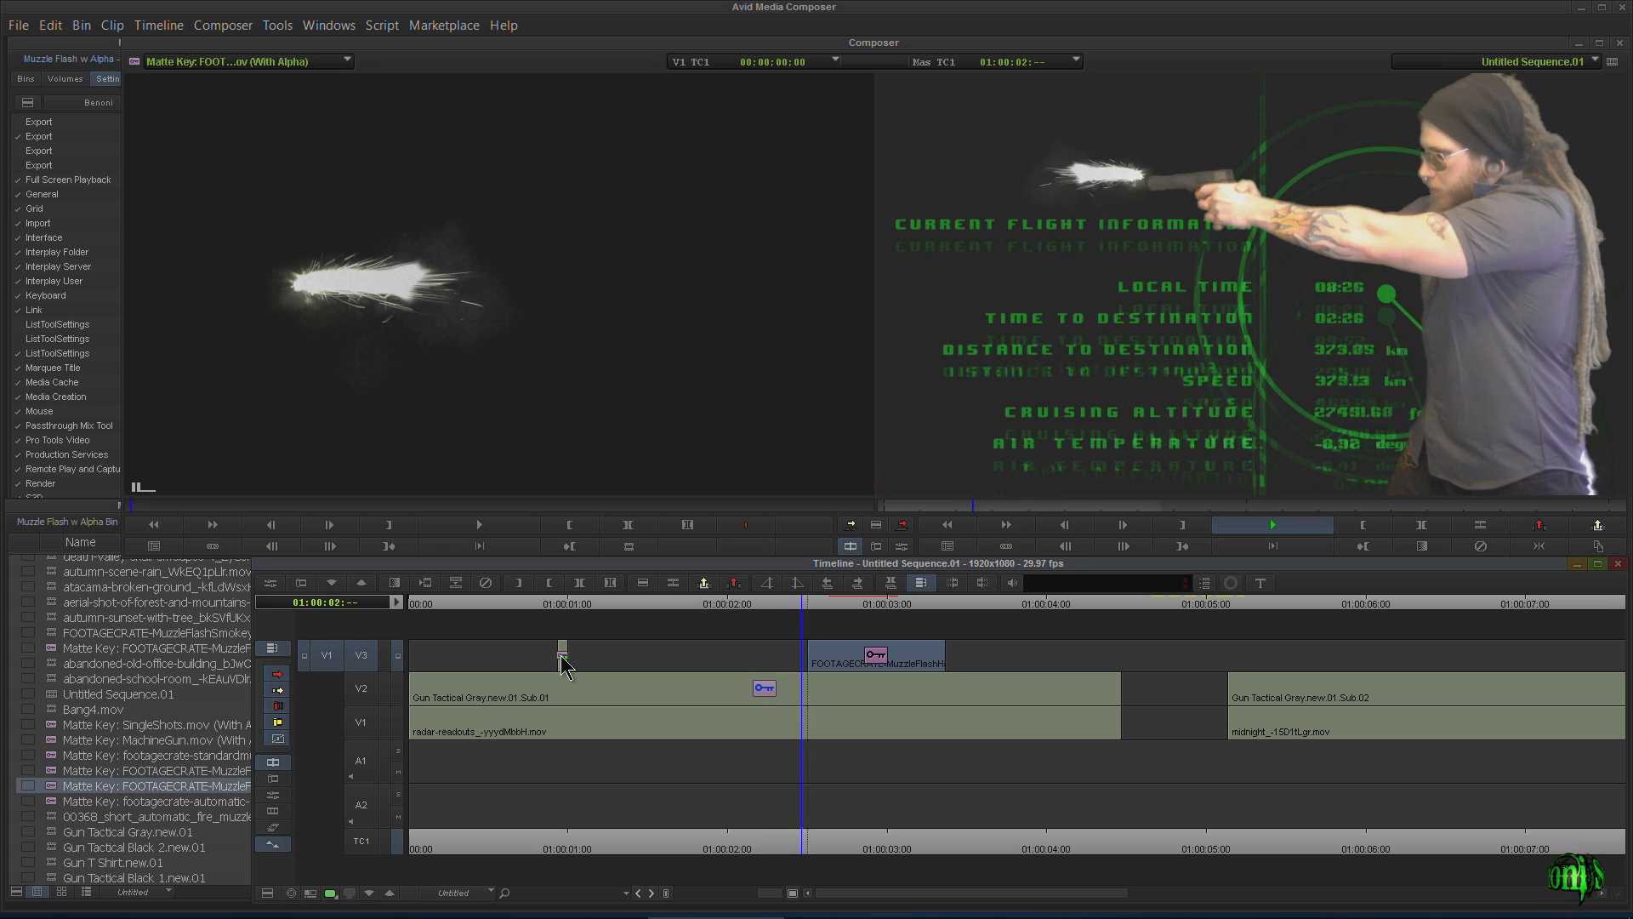
{"action": "key", "text": "space"}
{"action": "left_click", "coordinate": [806, 604]}
{"action": "left_click", "coordinate": [730, 607]}
{"action": "key", "text": "space"}
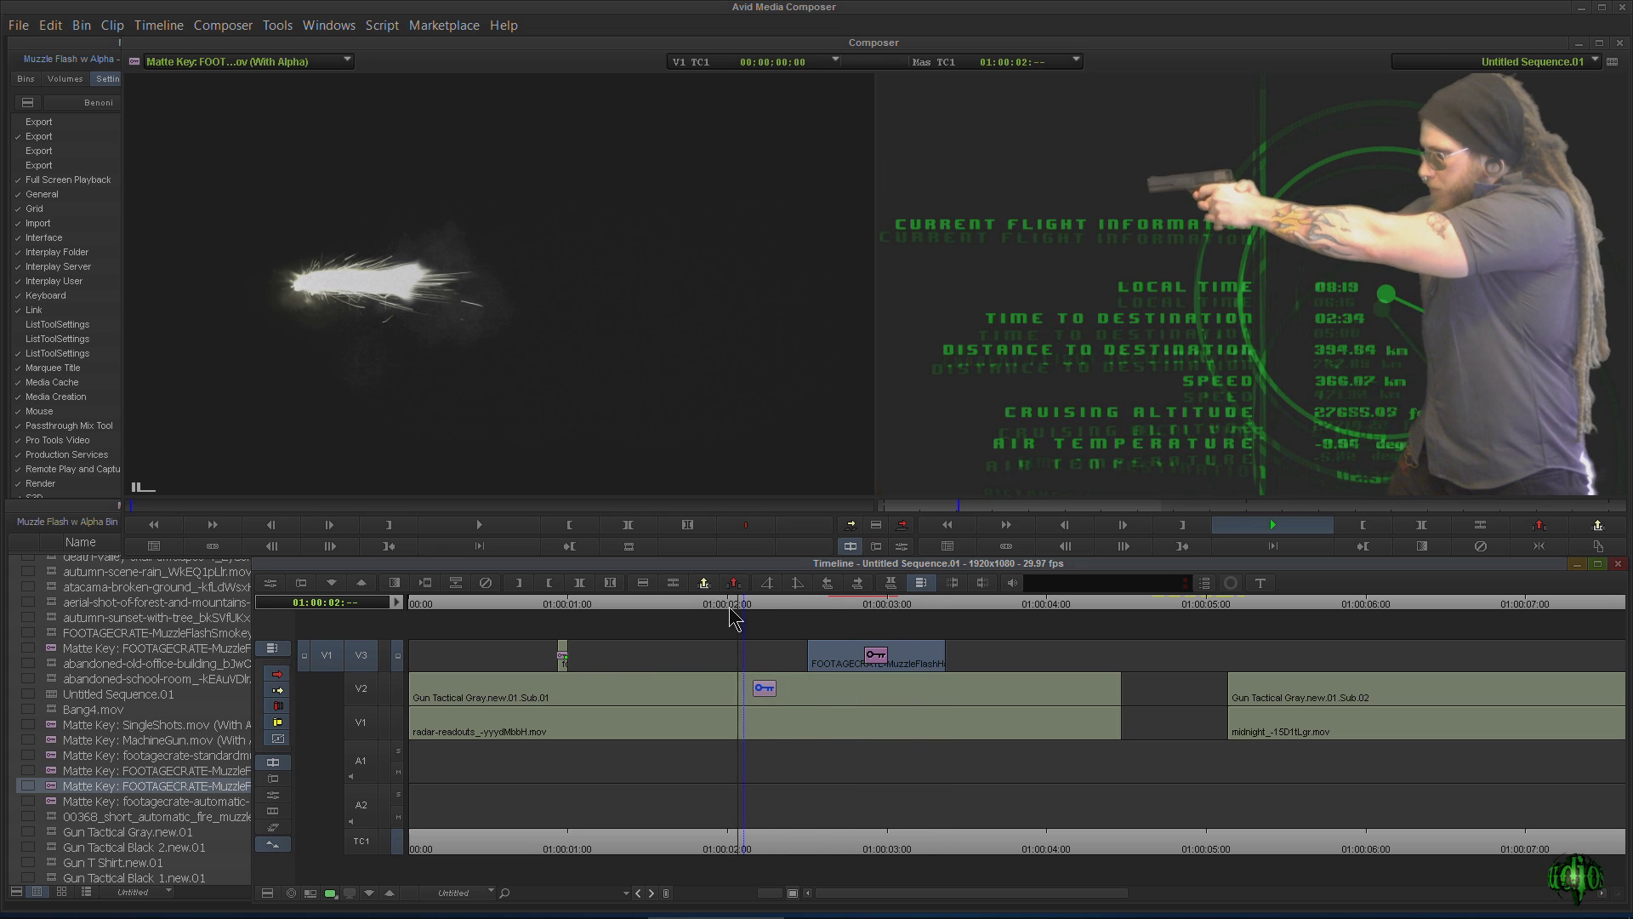
{"action": "key", "text": "space"}
{"action": "left_click_drag", "start_coordinate": [1046, 610], "coordinate": [837, 619]}
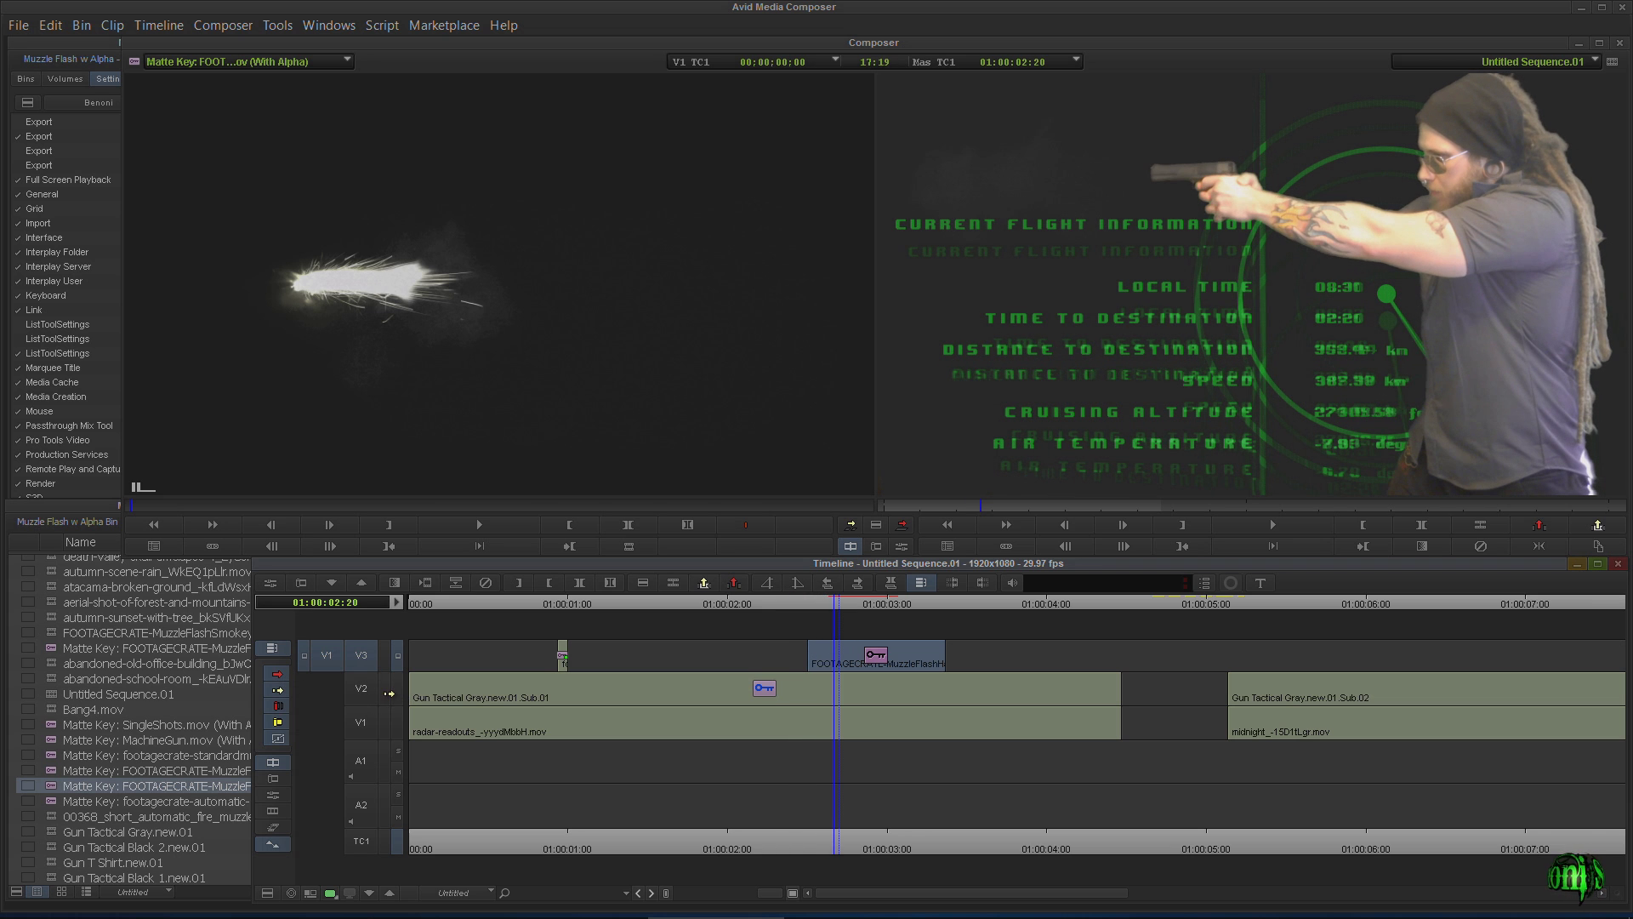
{"action": "key", "text": "space"}
{"action": "left_click_drag", "start_coordinate": [889, 605], "coordinate": [771, 623]}
{"action": "key", "text": "space"}
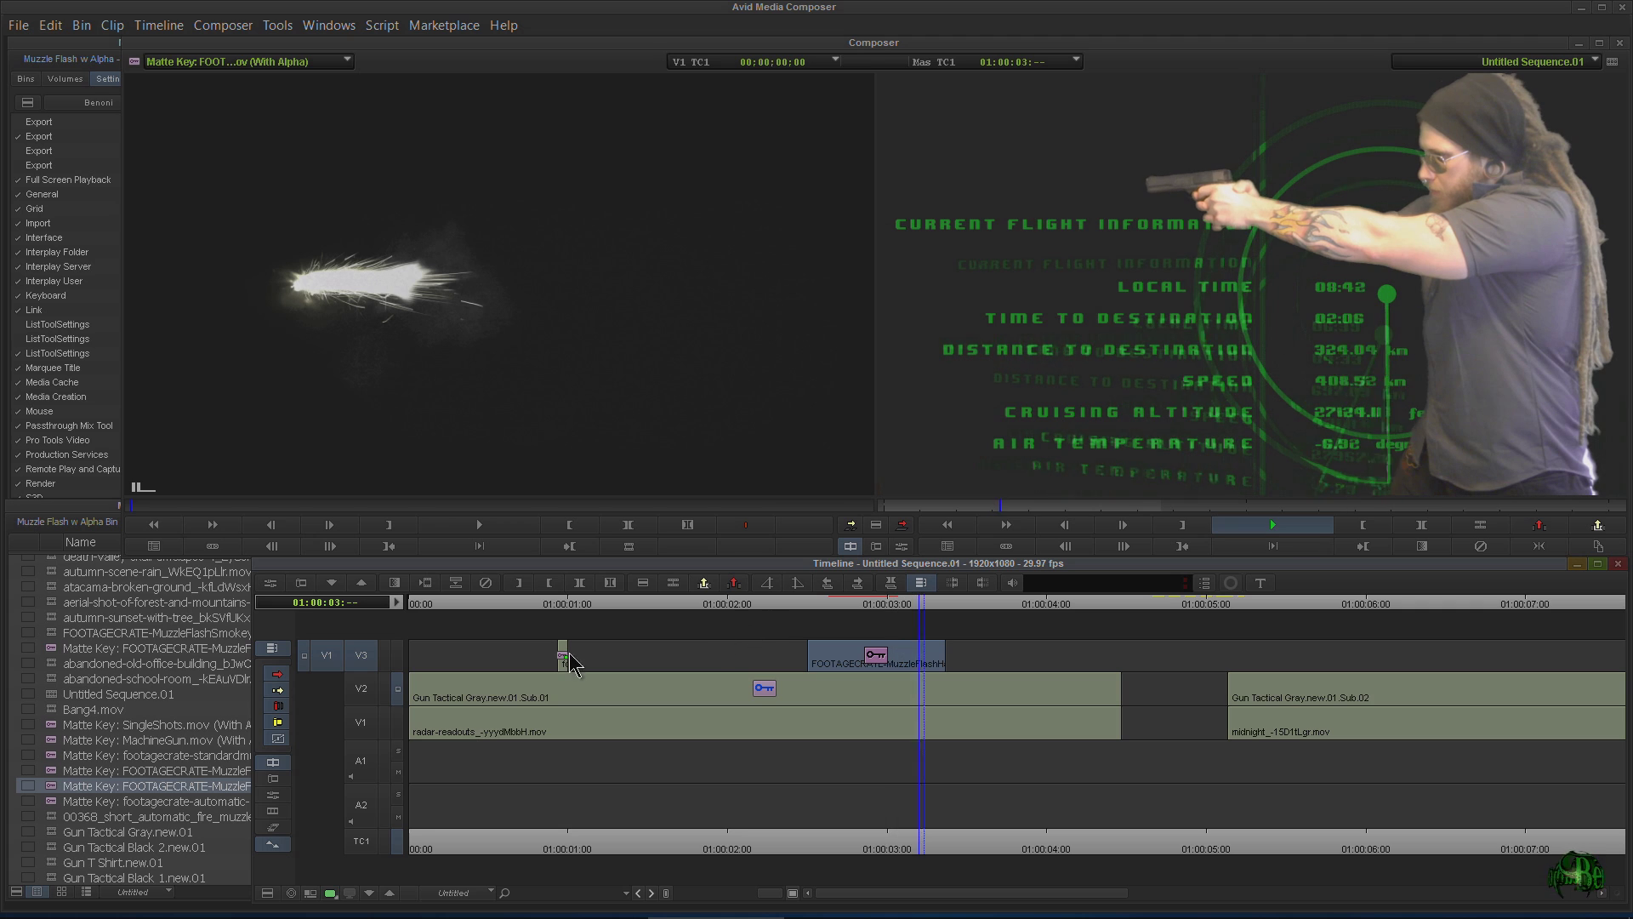
{"action": "key", "text": "space"}
{"action": "left_click", "coordinate": [773, 606]}
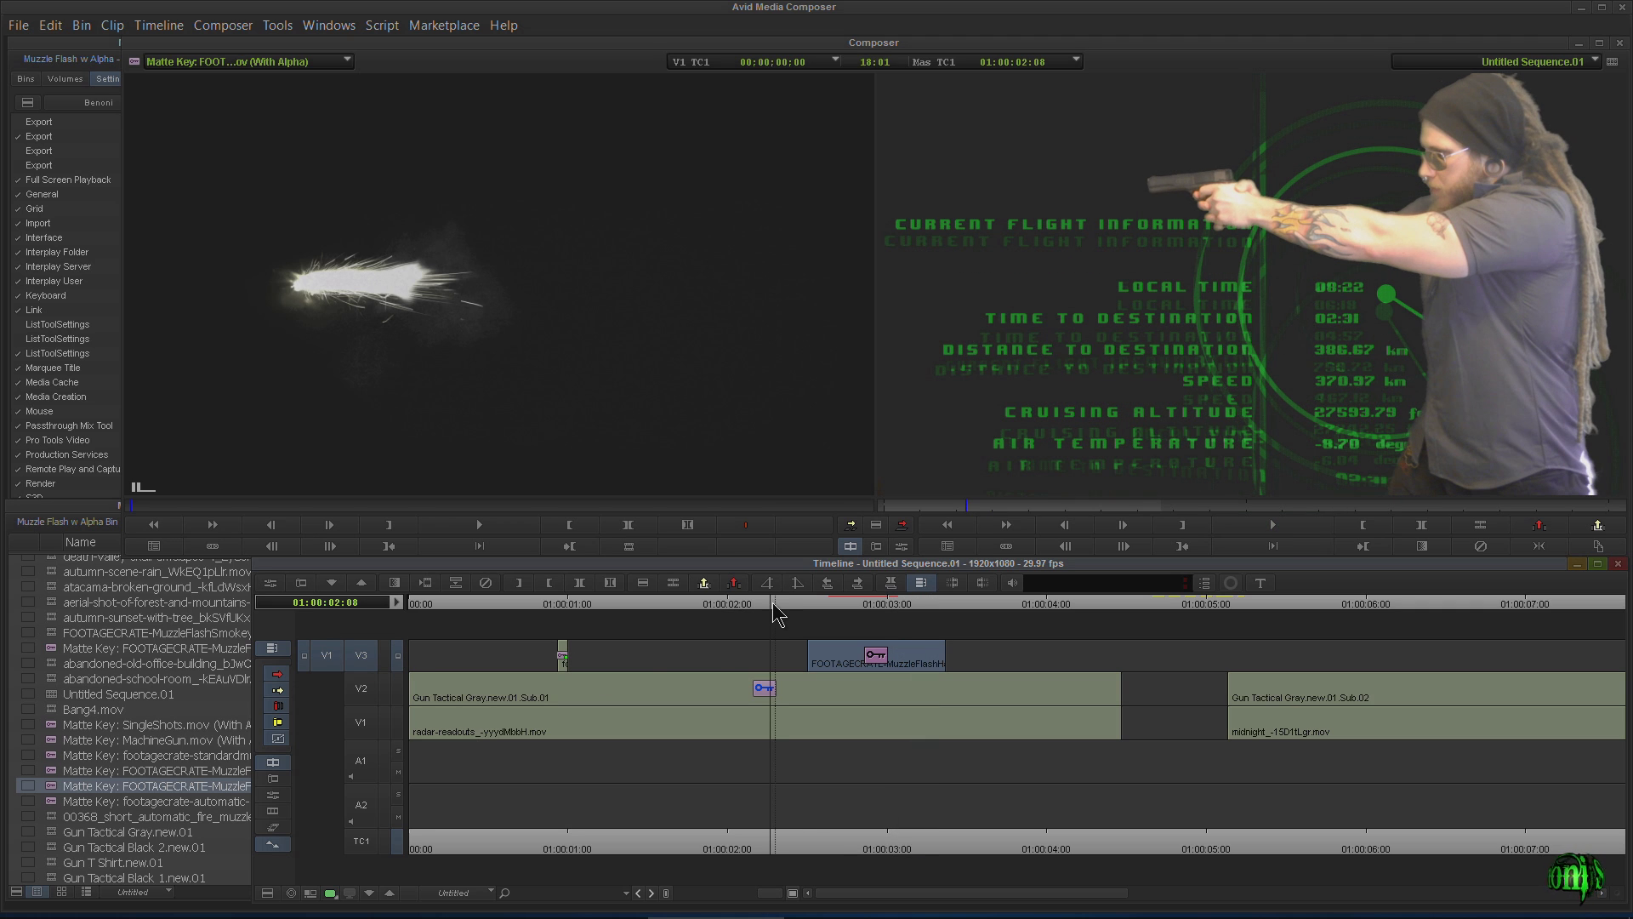
{"action": "key", "text": "space"}
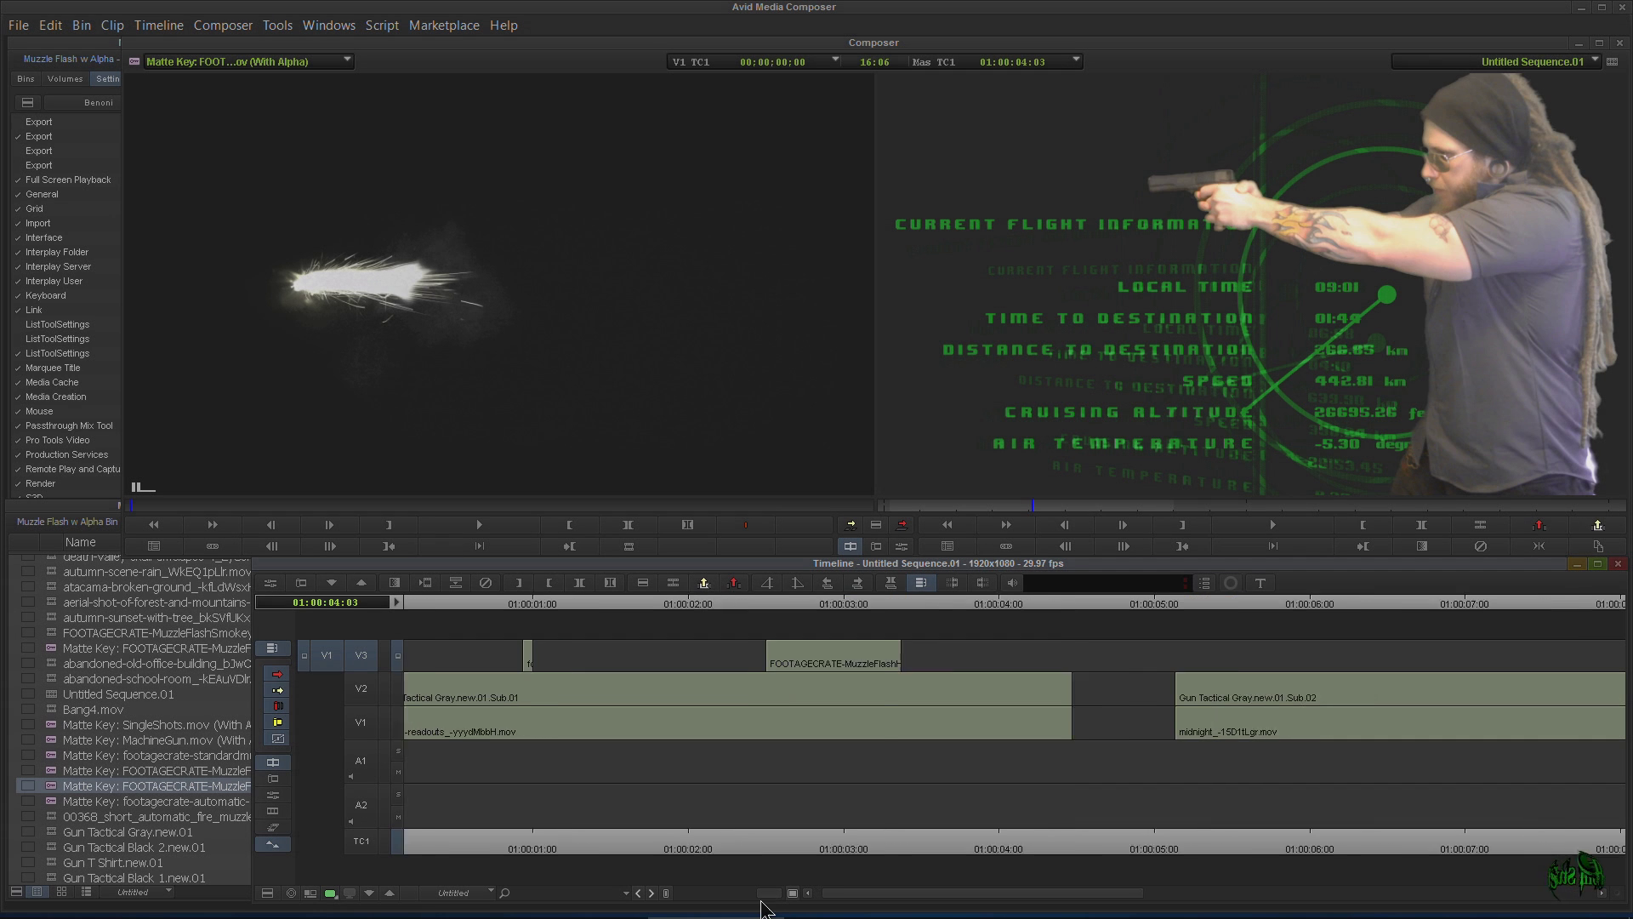
Scrub and play the Gun Tactical Gray Sub.02 shot over the midnight background to review the gun's movement
{"action": "left_click_drag", "start_coordinate": [761, 901], "coordinate": [737, 902]}
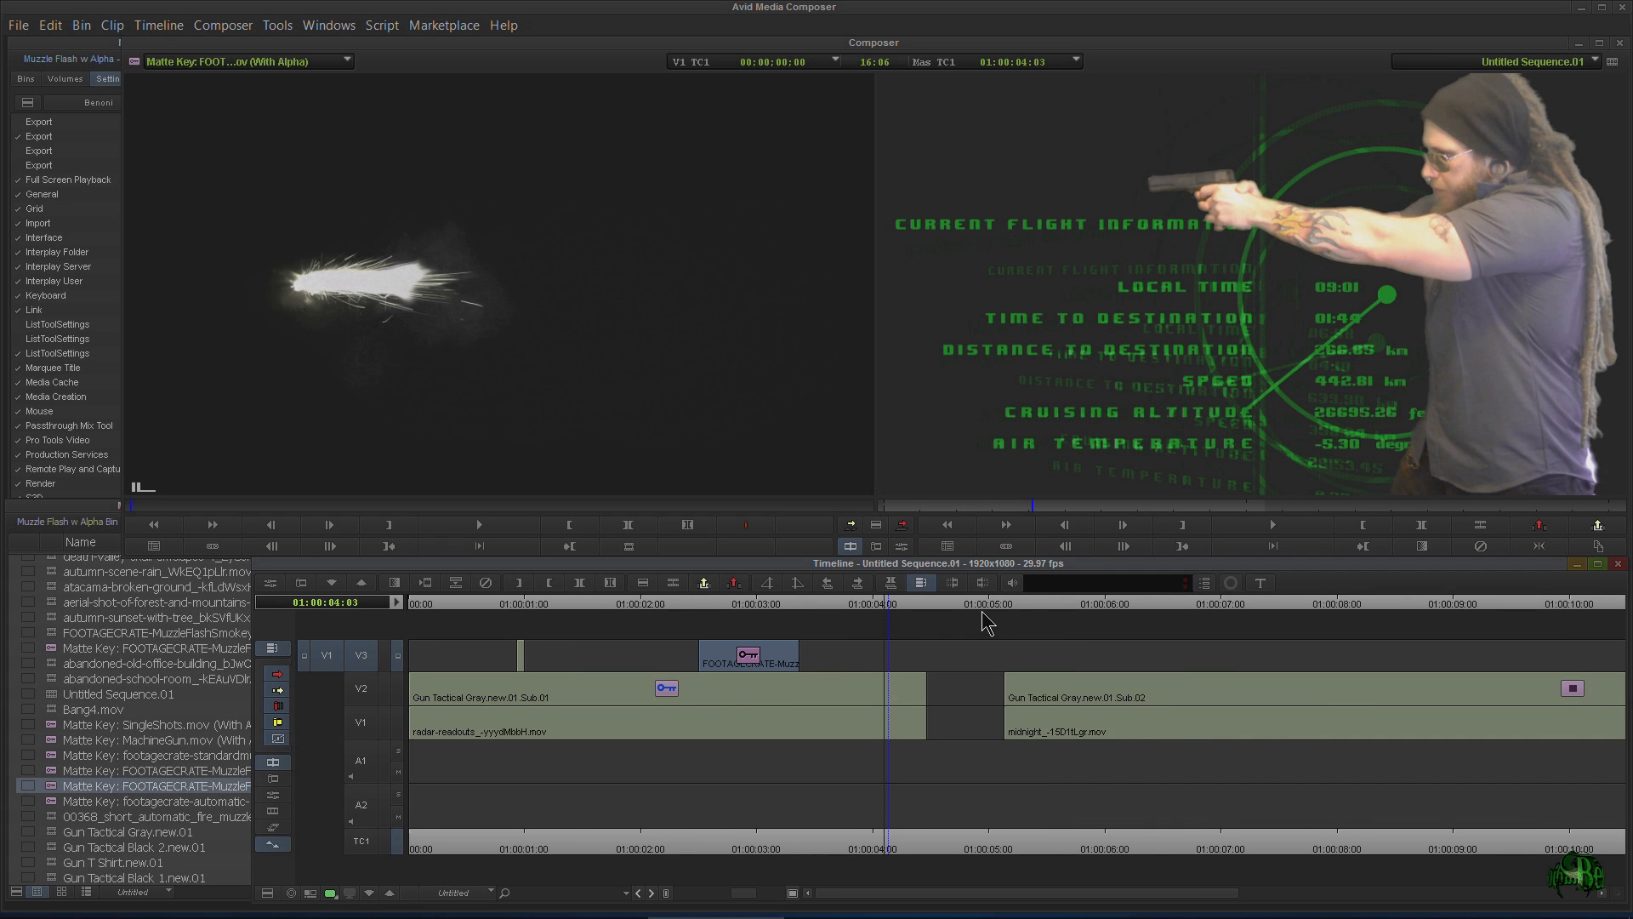
{"action": "left_click_drag", "start_coordinate": [1025, 608], "coordinate": [1215, 608]}
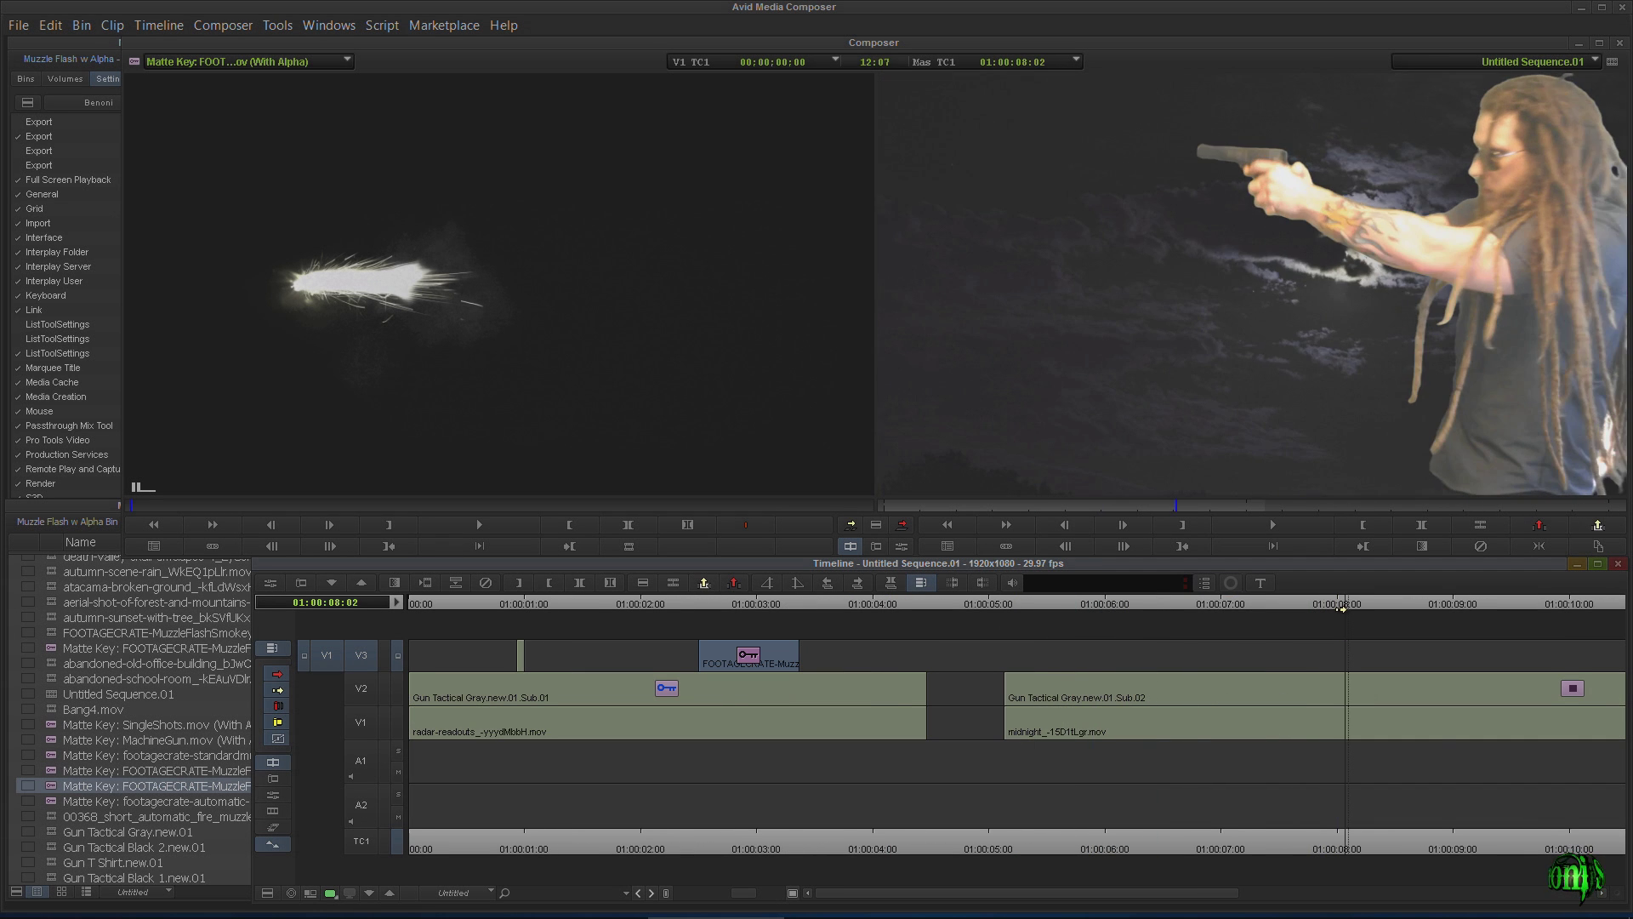
{"action": "key", "text": "space"}
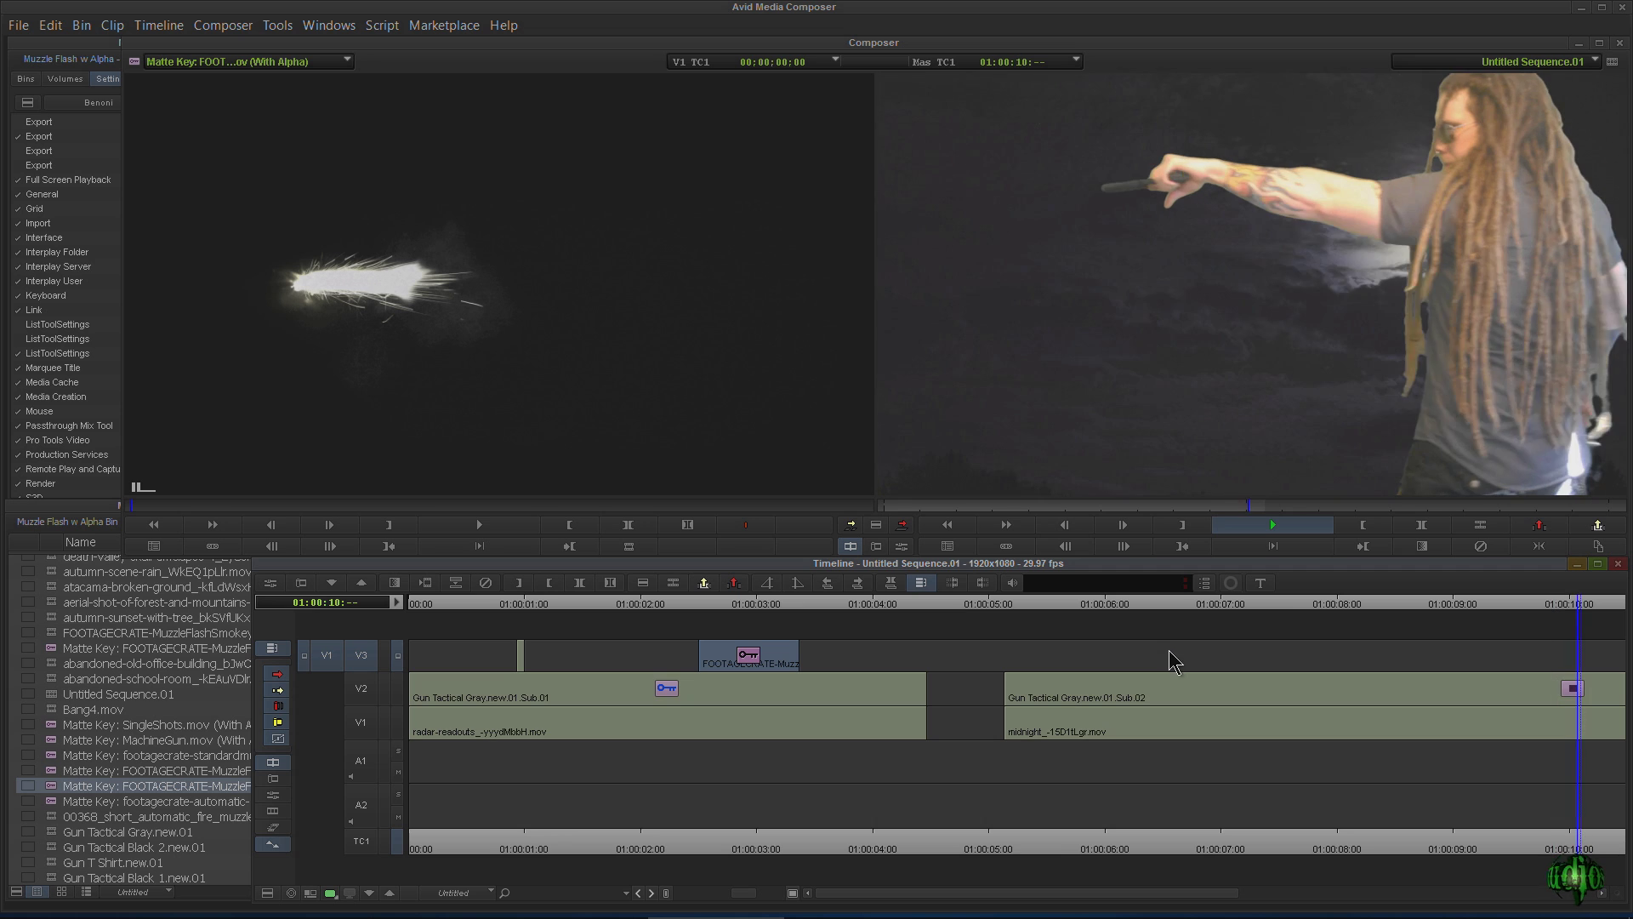
{"action": "key", "text": "space"}
{"action": "left_click_drag", "start_coordinate": [1199, 892], "coordinate": [1217, 893]}
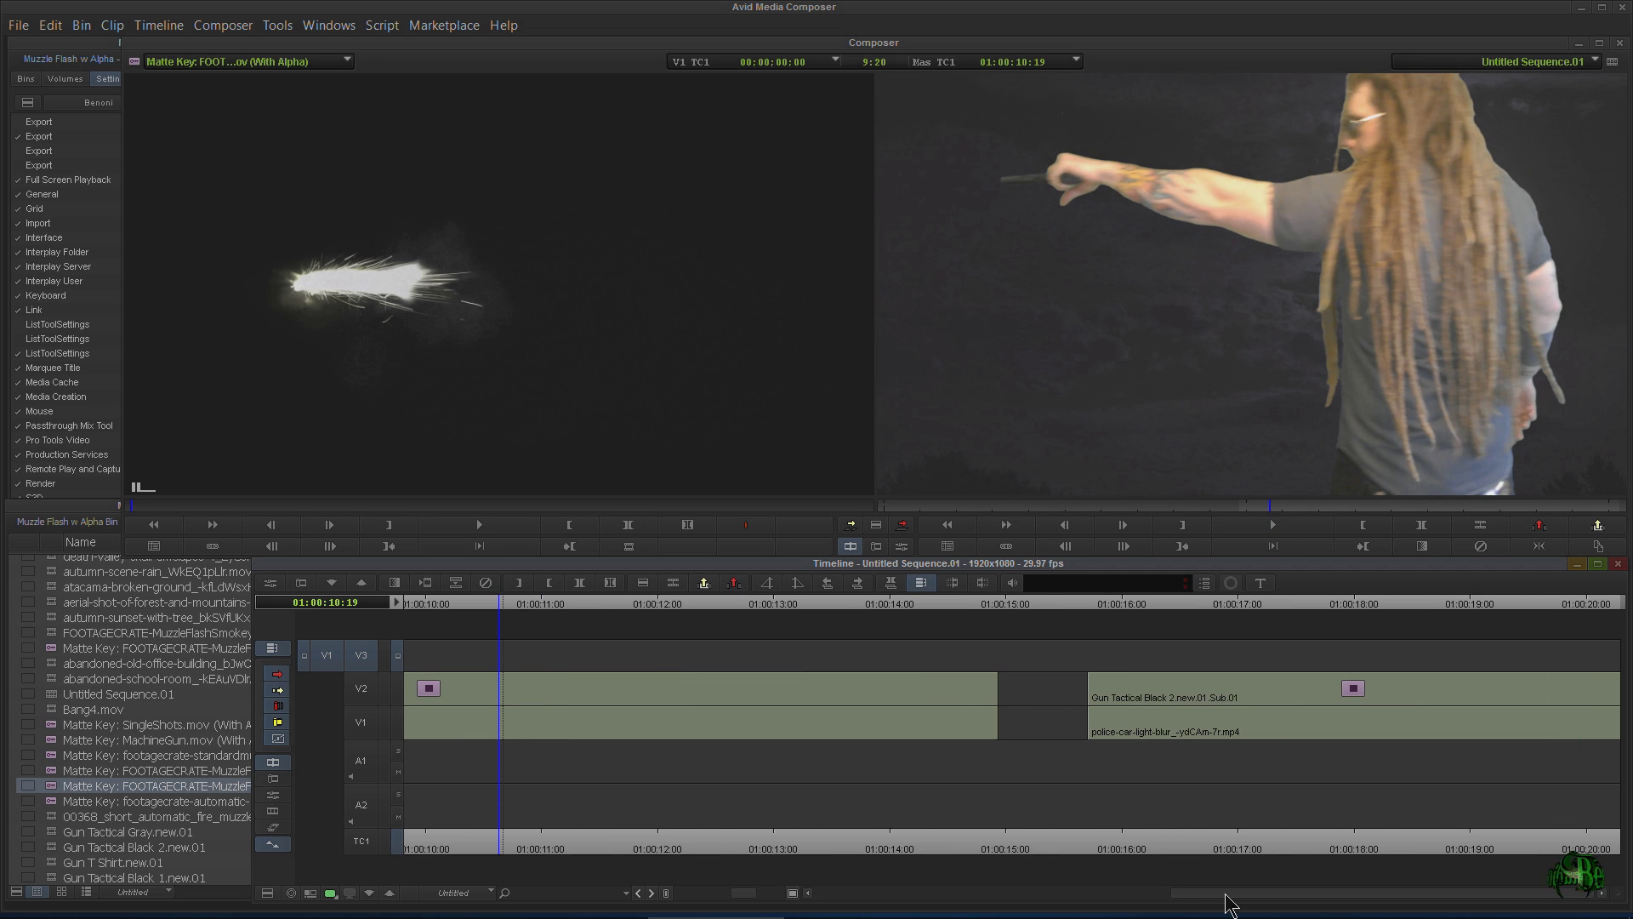
Scrub the Gun Tactical Black 2 shot to find where the gun fires, parking at 01:00:15:29
{"action": "left_click", "coordinate": [504, 605]}
{"action": "left_click_drag", "start_coordinate": [521, 611], "coordinate": [1231, 647]}
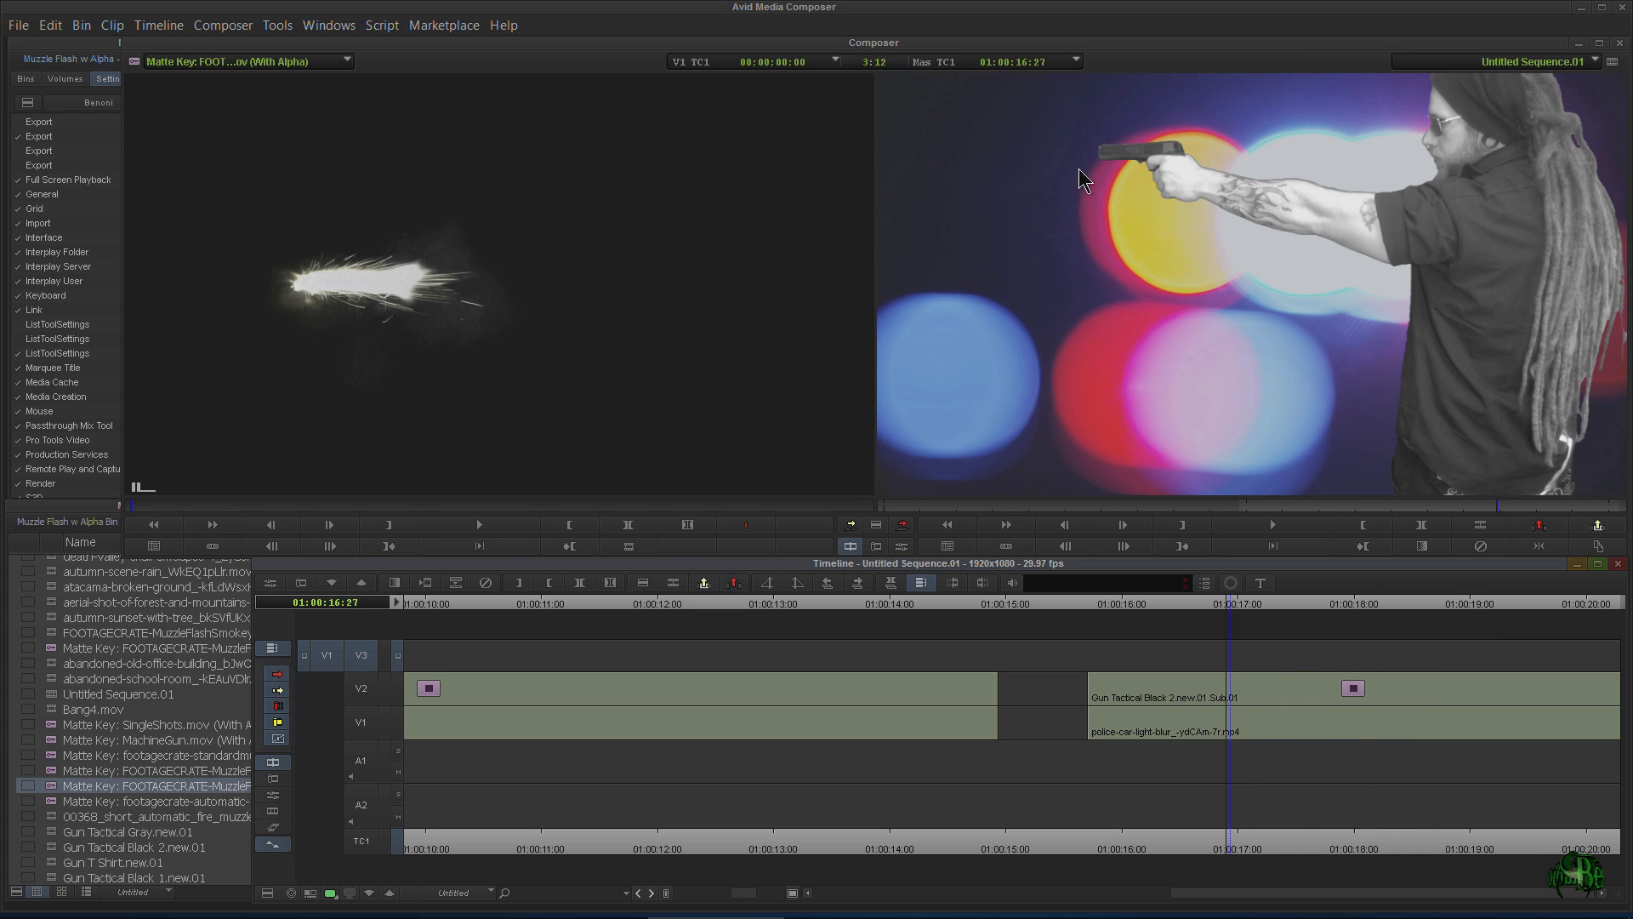
{"action": "left_click_drag", "start_coordinate": [1215, 612], "coordinate": [1130, 611]}
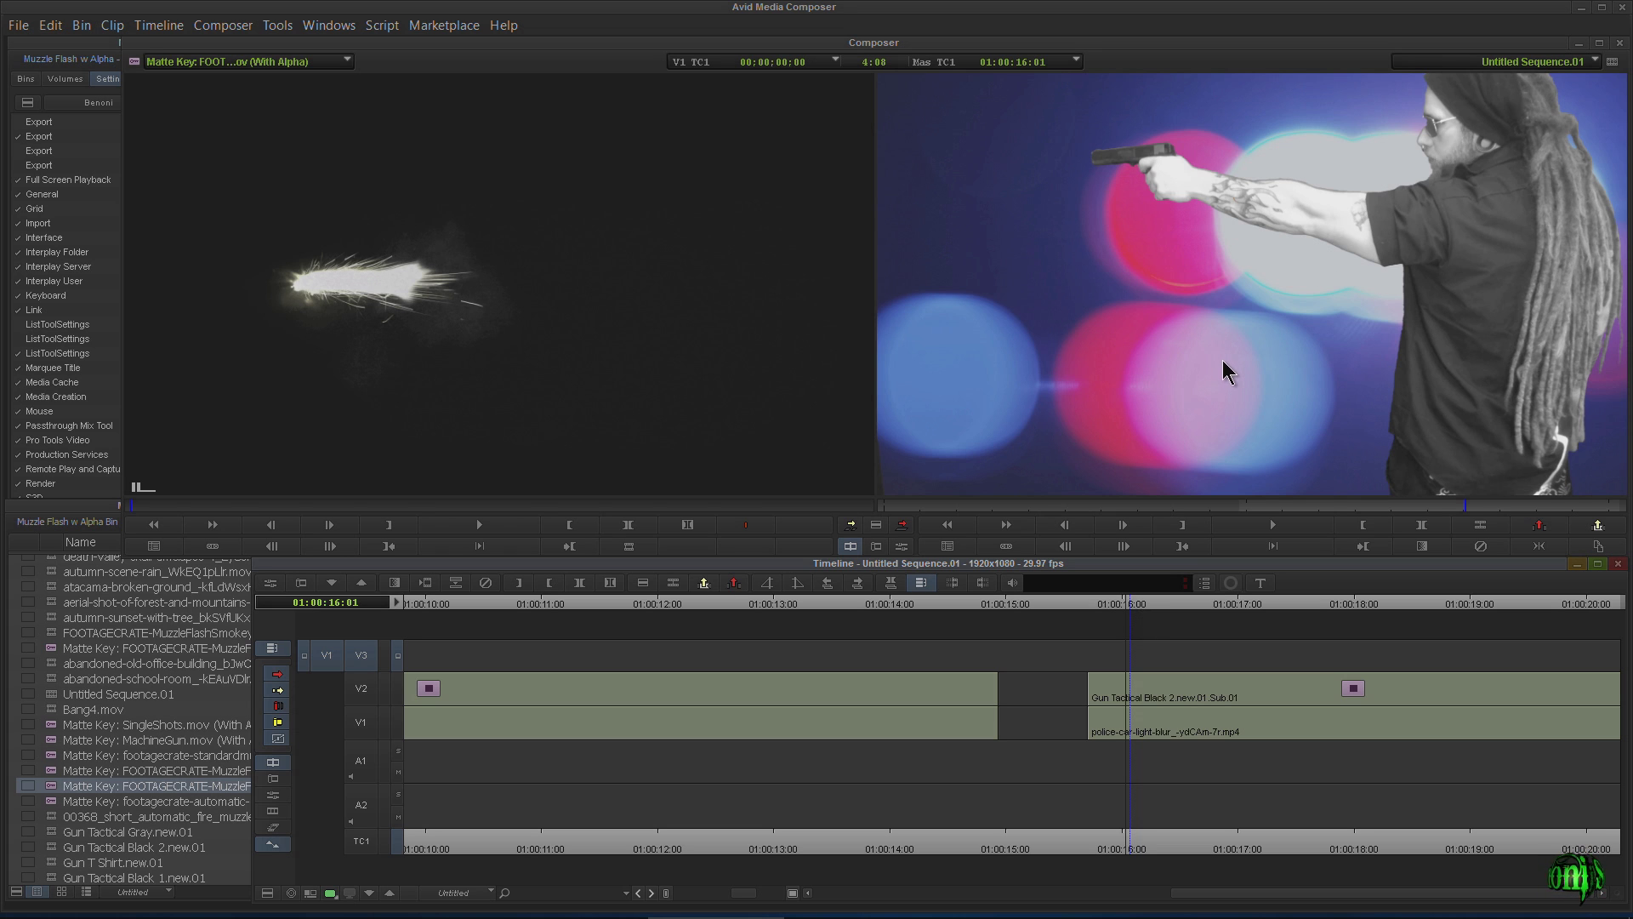
{"action": "left_click", "coordinate": [1107, 608]}
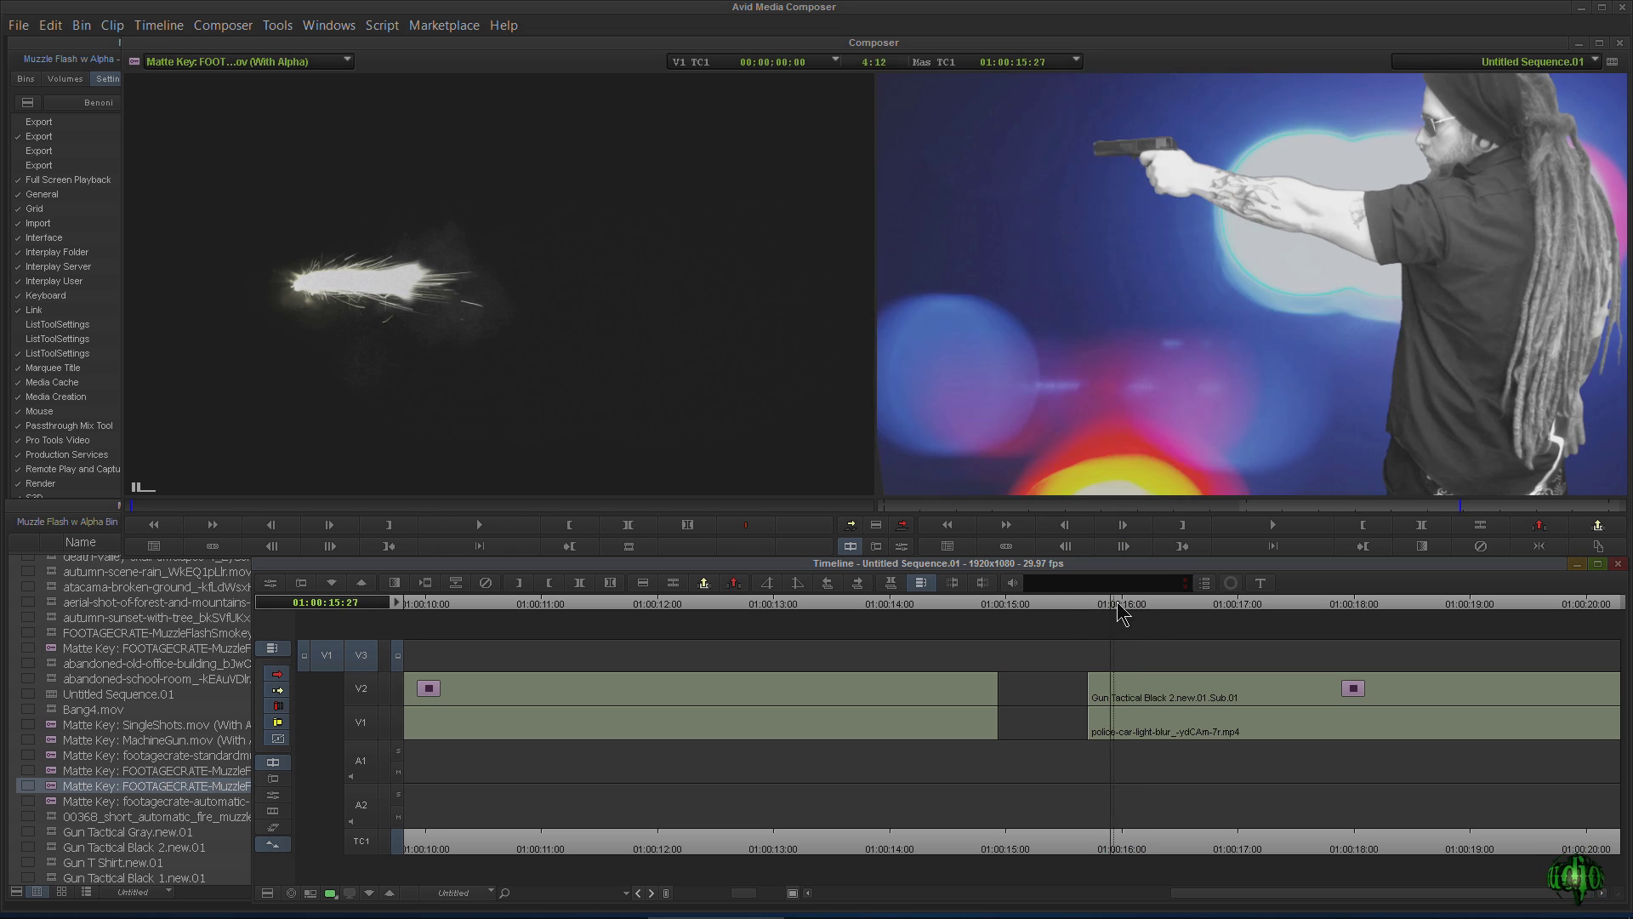
{"action": "key", "text": "Home"}
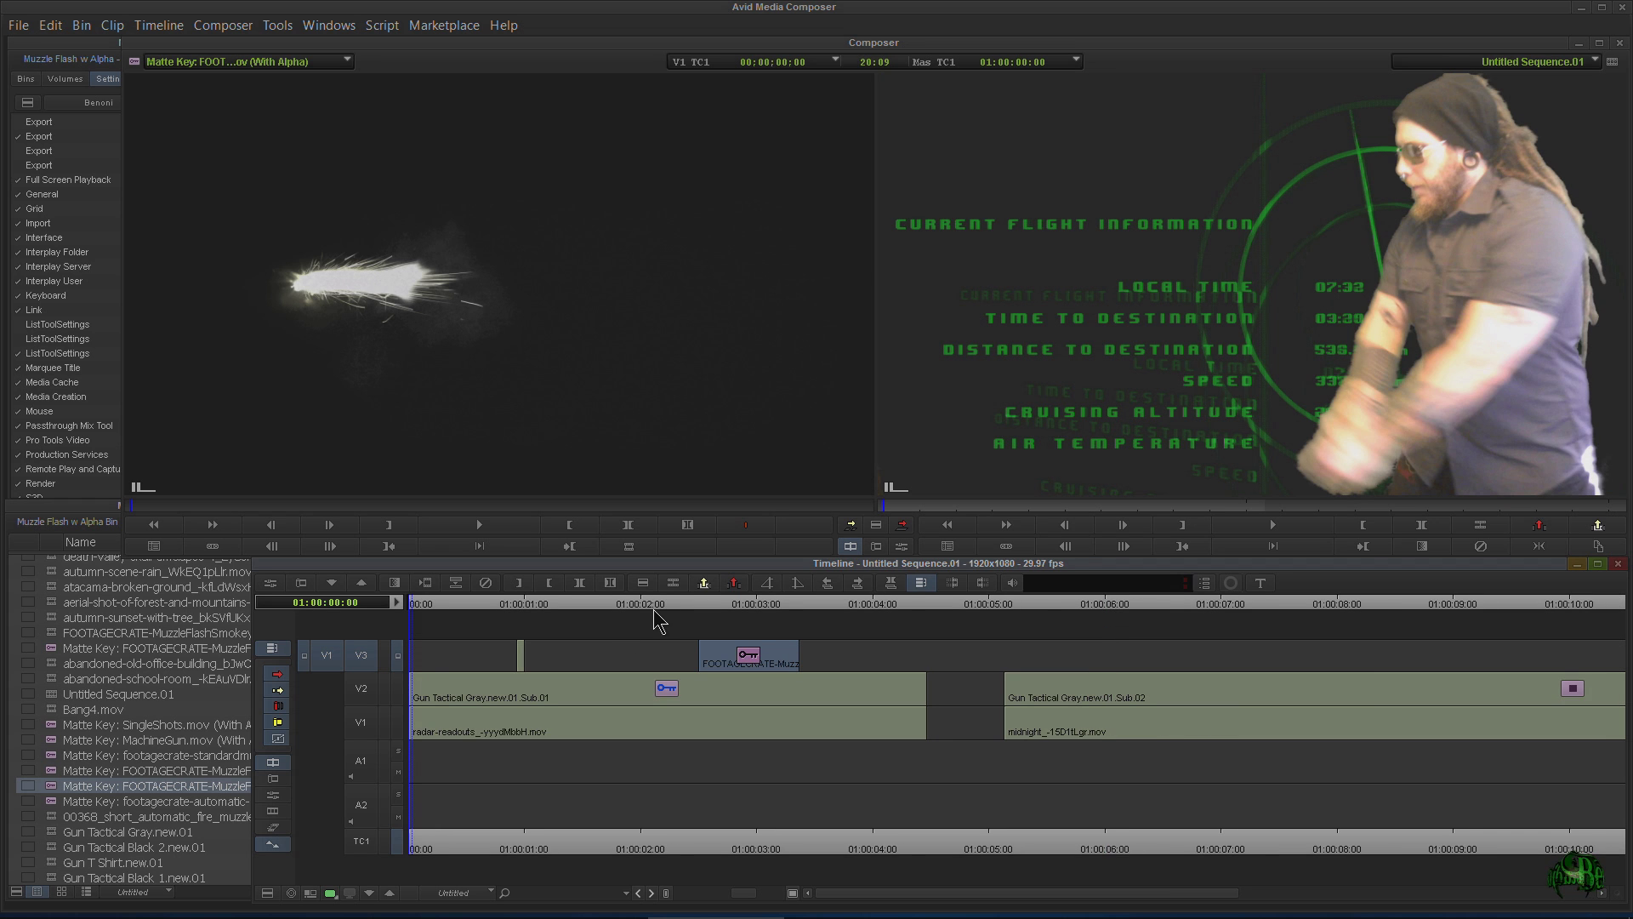
{"action": "left_click_drag", "start_coordinate": [444, 613], "coordinate": [510, 607]}
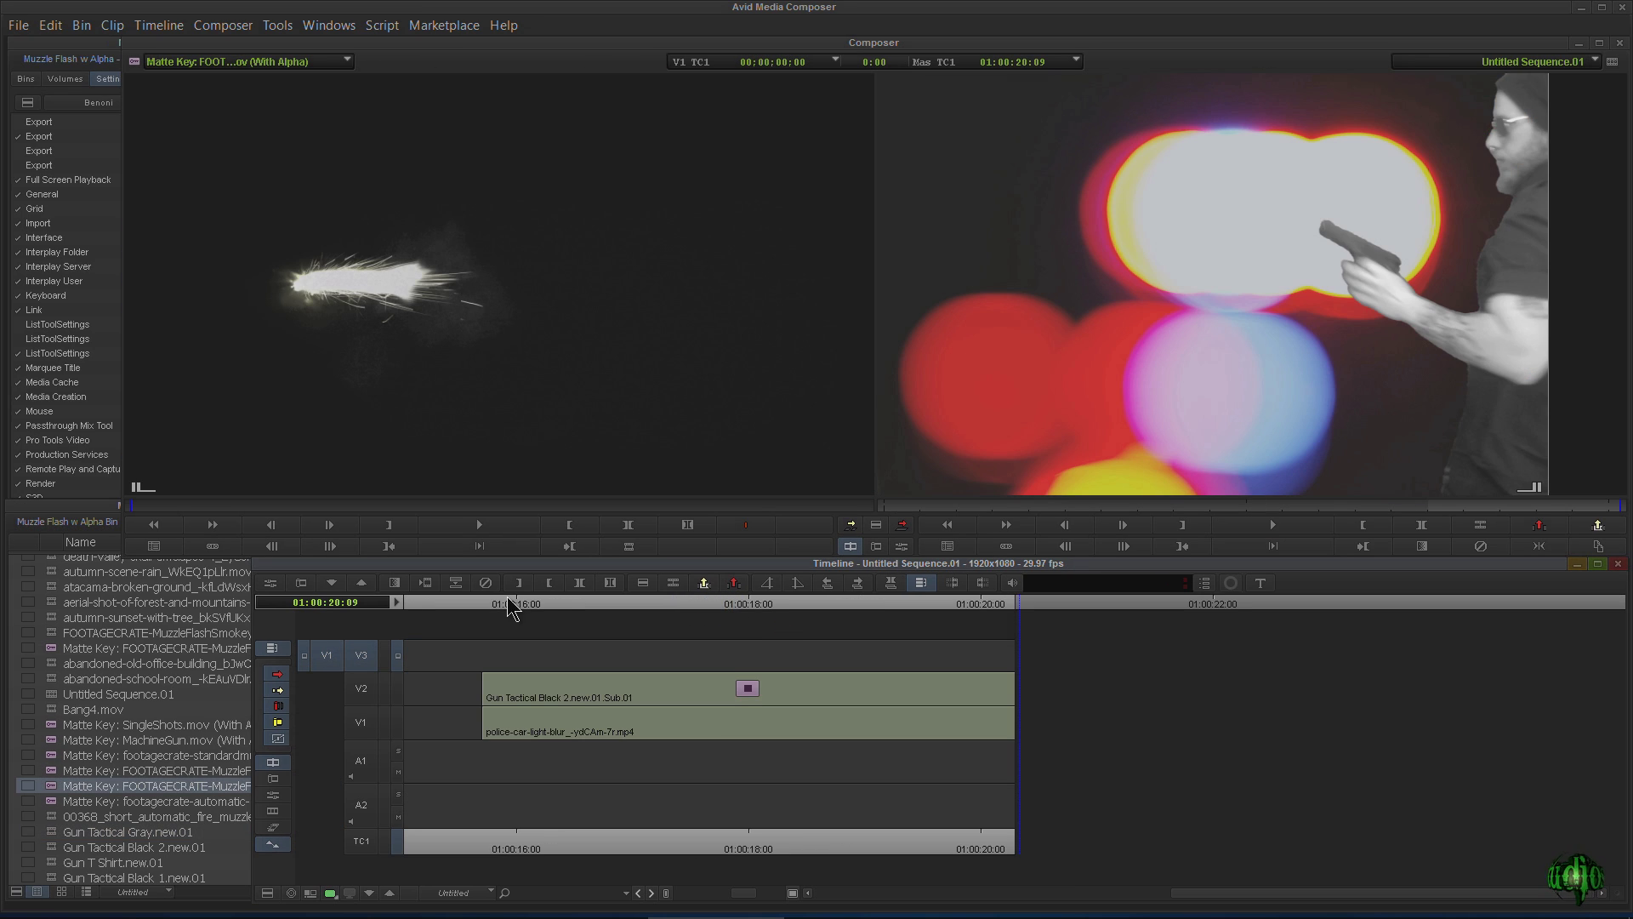
{"action": "left_click", "coordinate": [512, 604]}
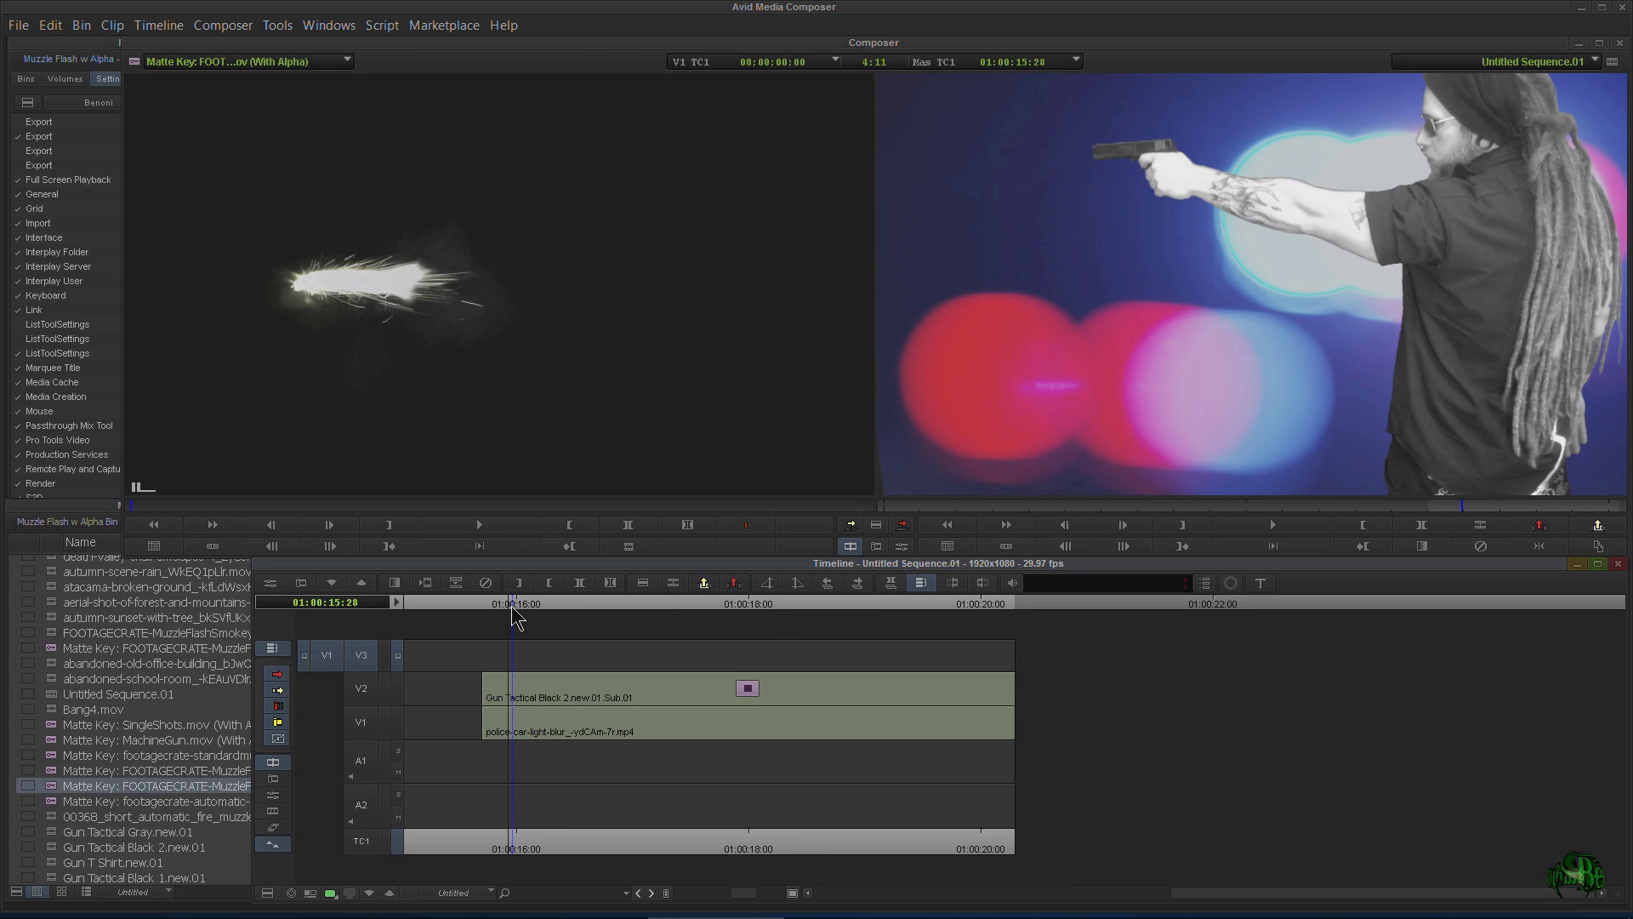
{"action": "left_click_drag", "start_coordinate": [512, 605], "coordinate": [514, 607]}
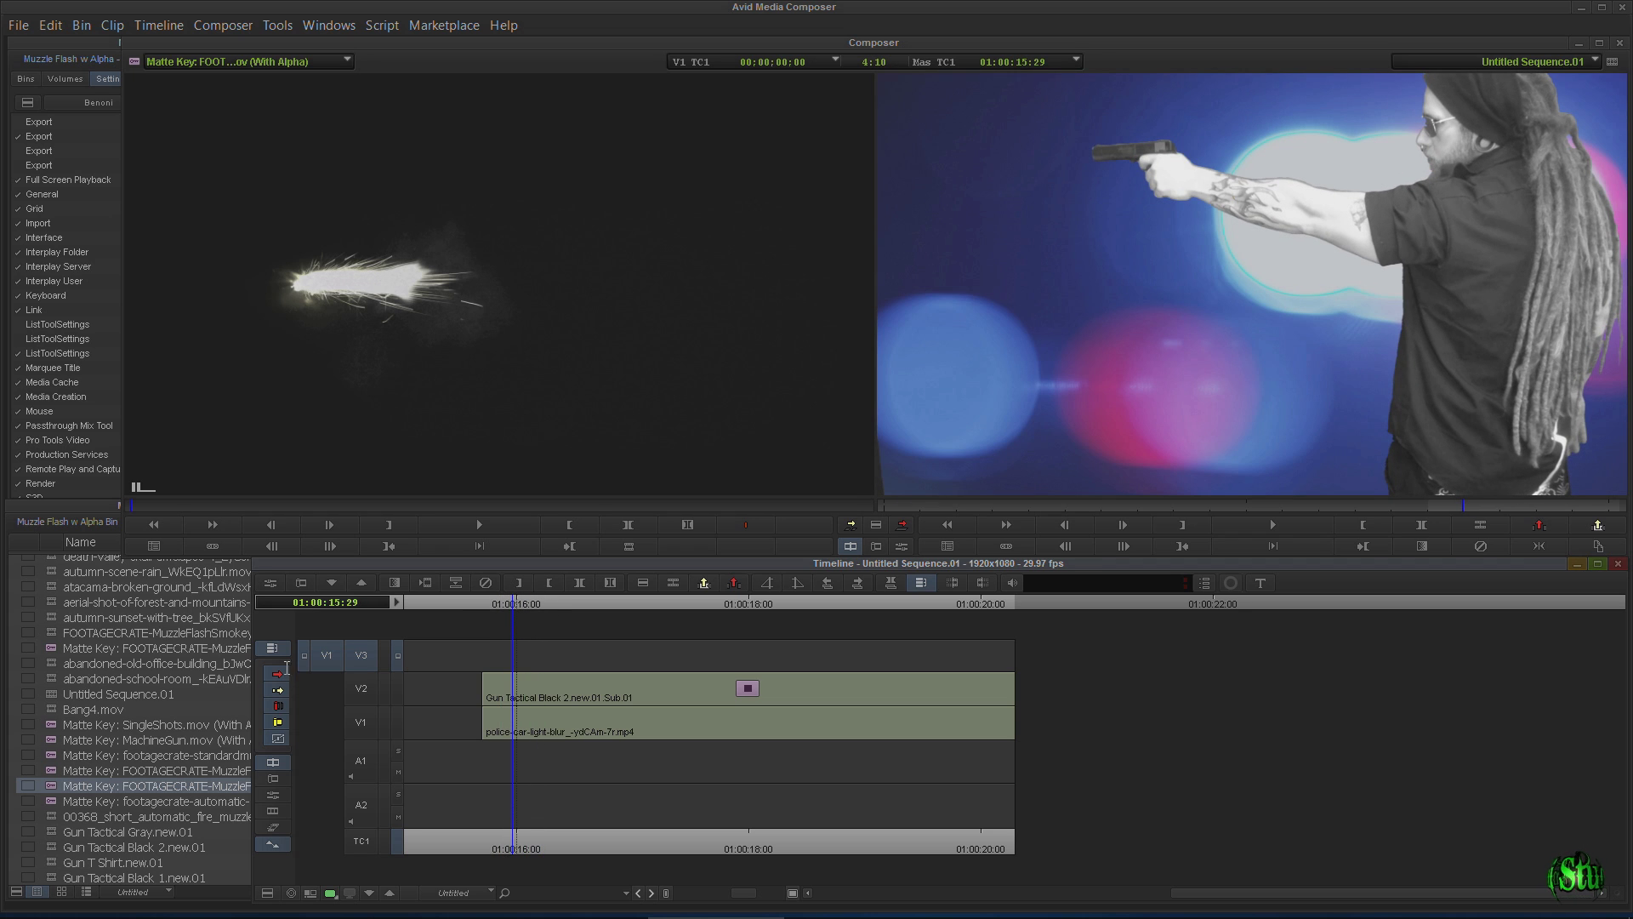
Compare the standard muzzle flash and handgun Matte Key clips, and load the MuzzleFlashSmokeyHandgun clip as the source
{"action": "double_click", "coordinate": [53, 758]}
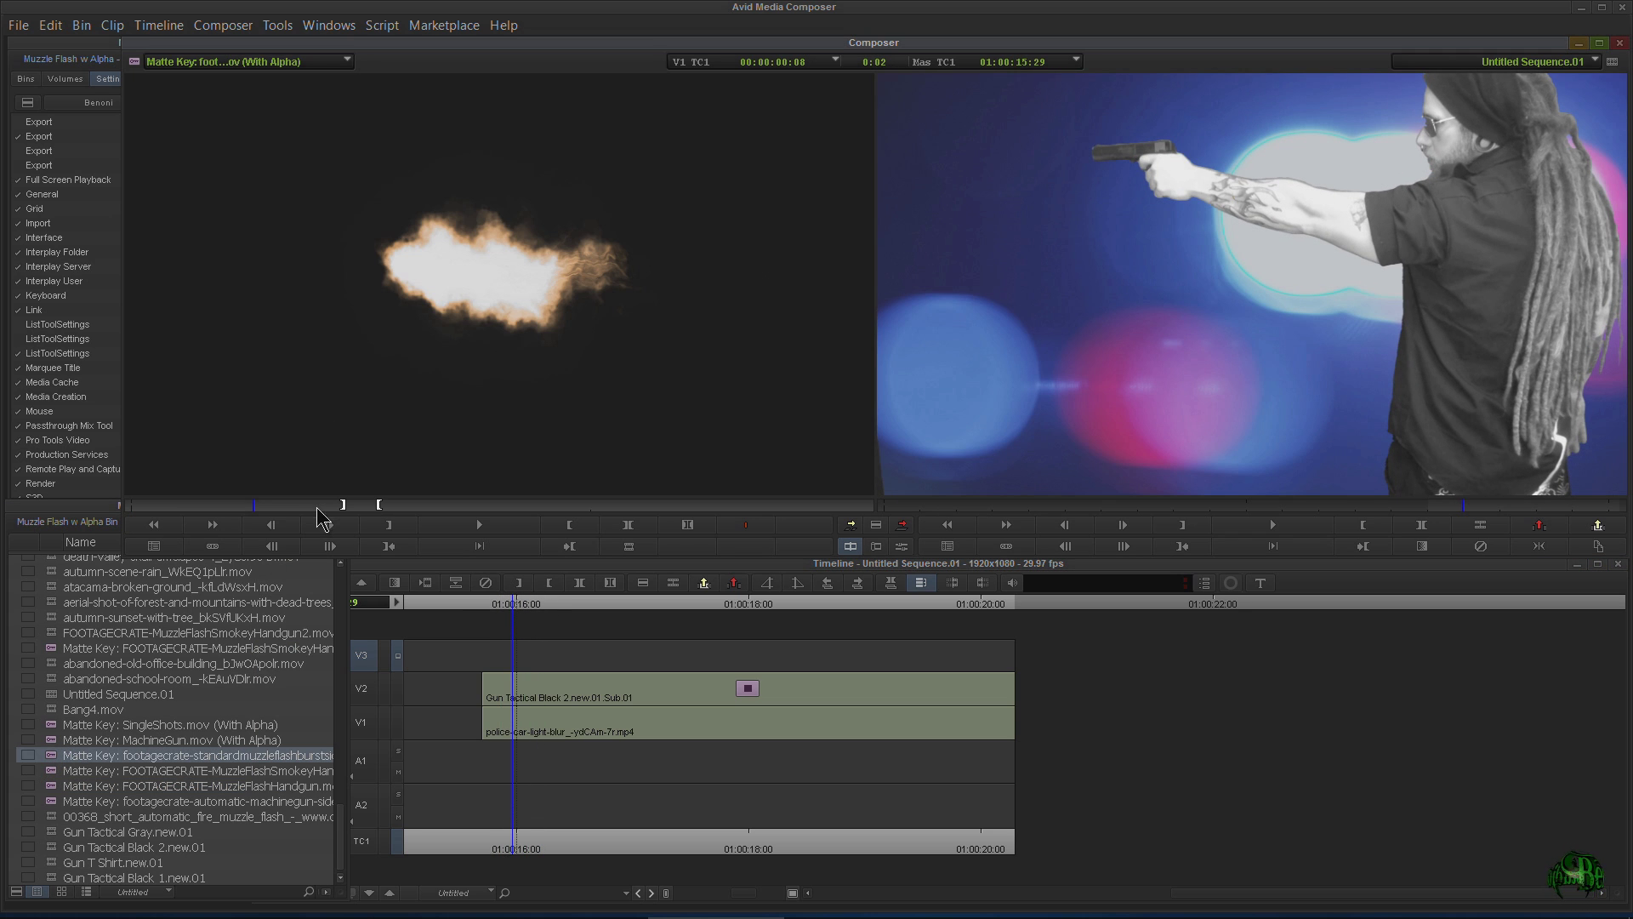
{"action": "left_click_drag", "start_coordinate": [379, 505], "coordinate": [469, 501]}
{"action": "double_click", "coordinate": [56, 786]}
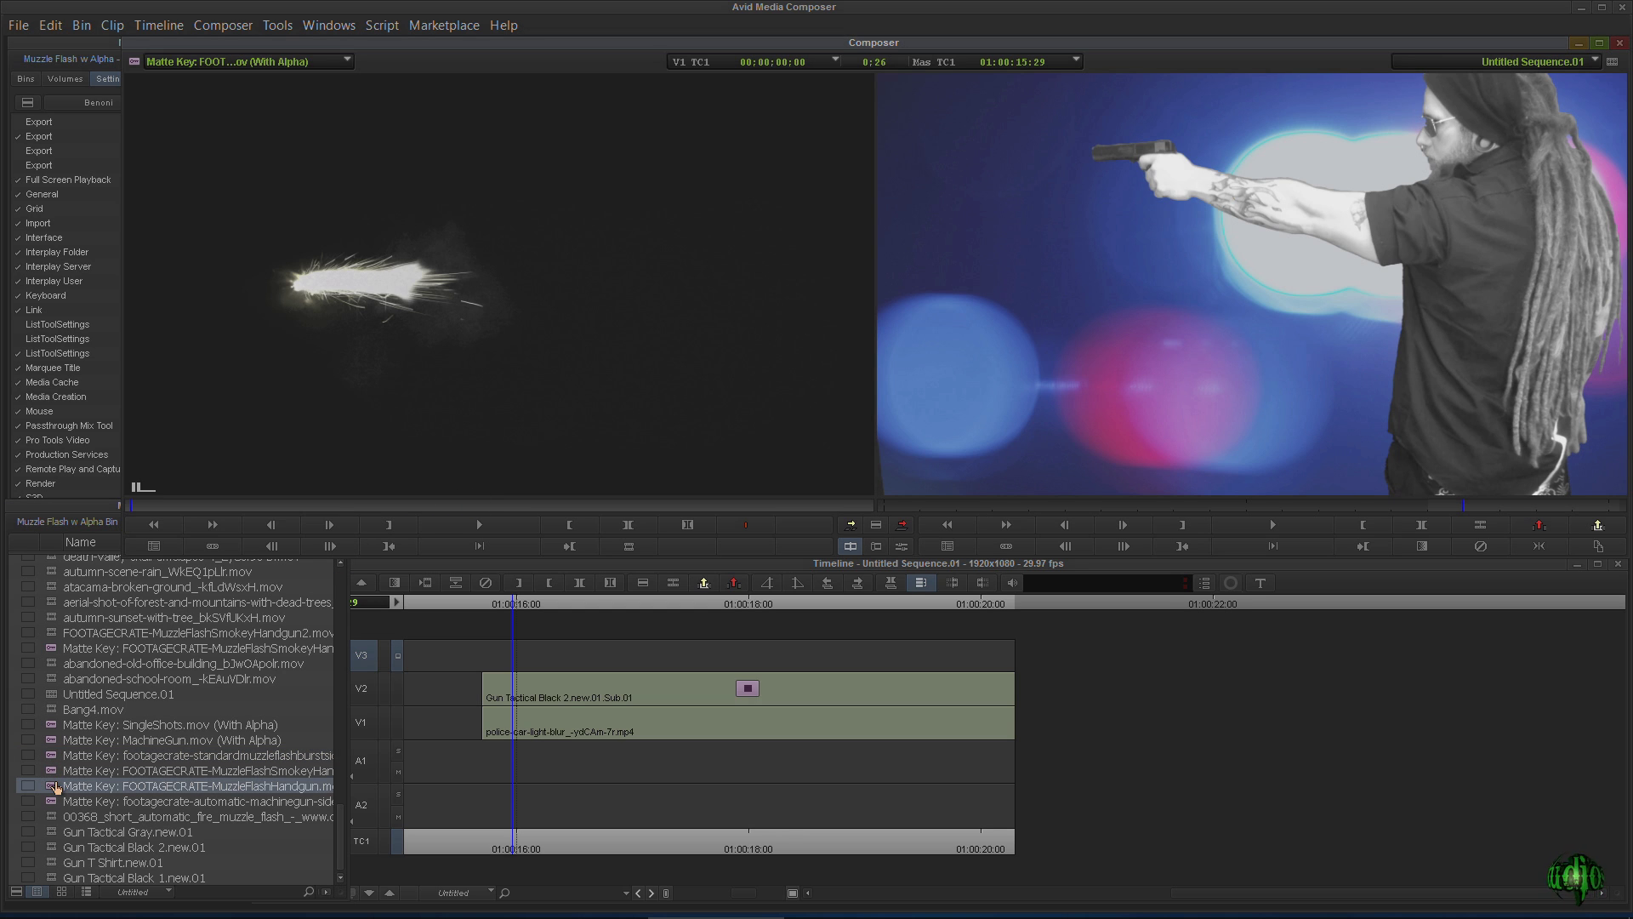
{"action": "double_click", "coordinate": [53, 771]}
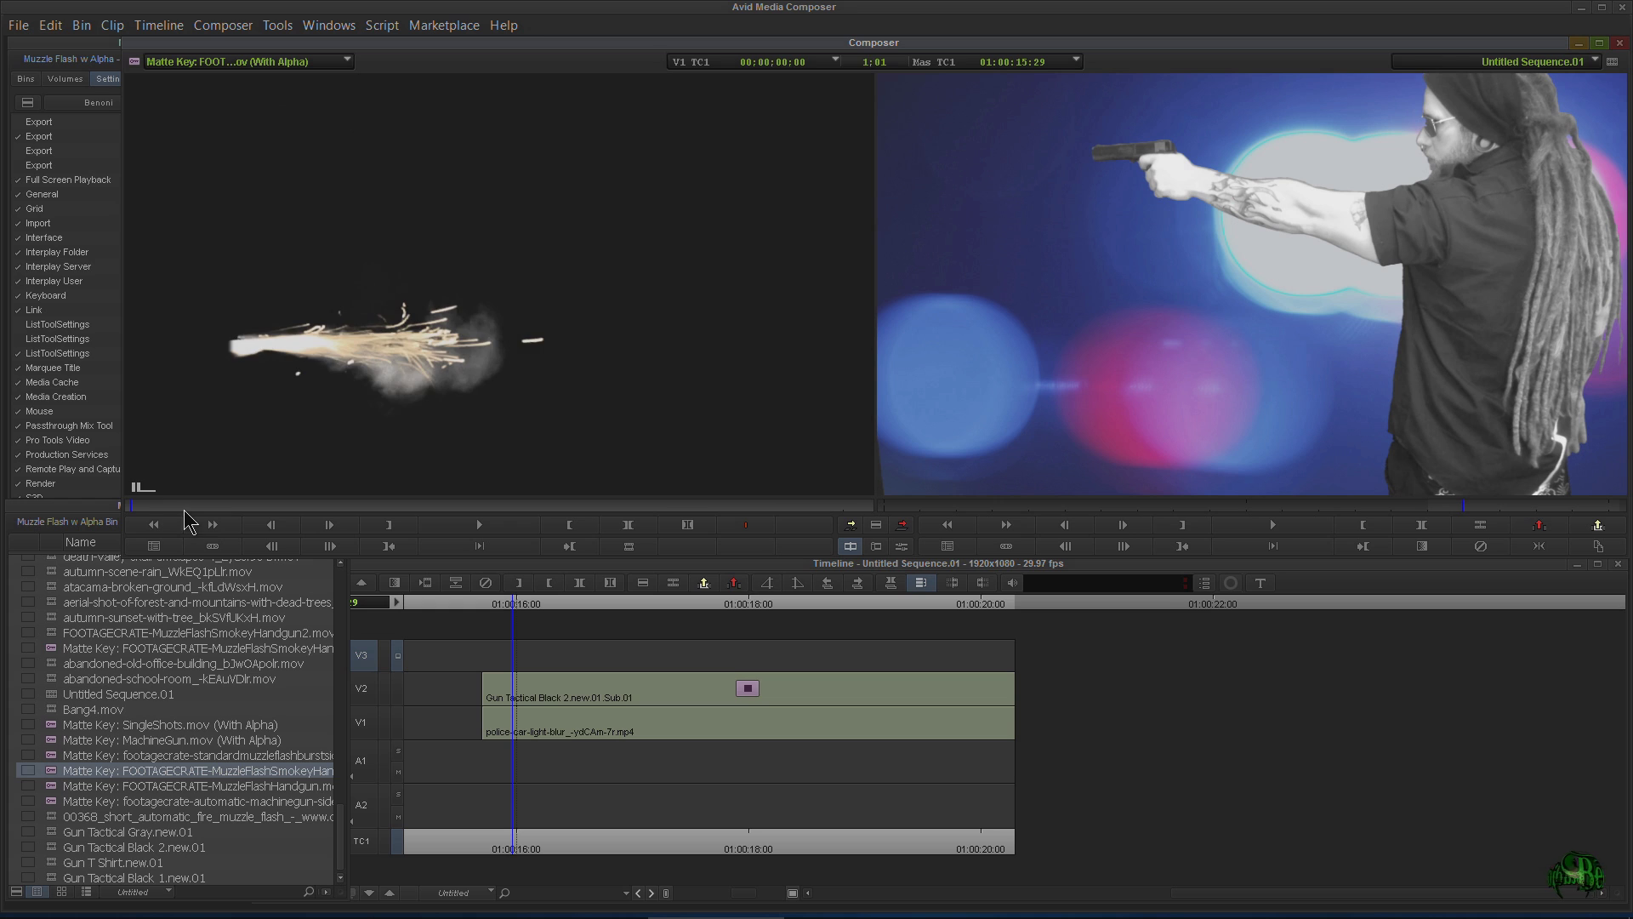
{"action": "left_click", "coordinate": [154, 506]}
{"action": "left_click_drag", "start_coordinate": [150, 515], "coordinate": [75, 506]}
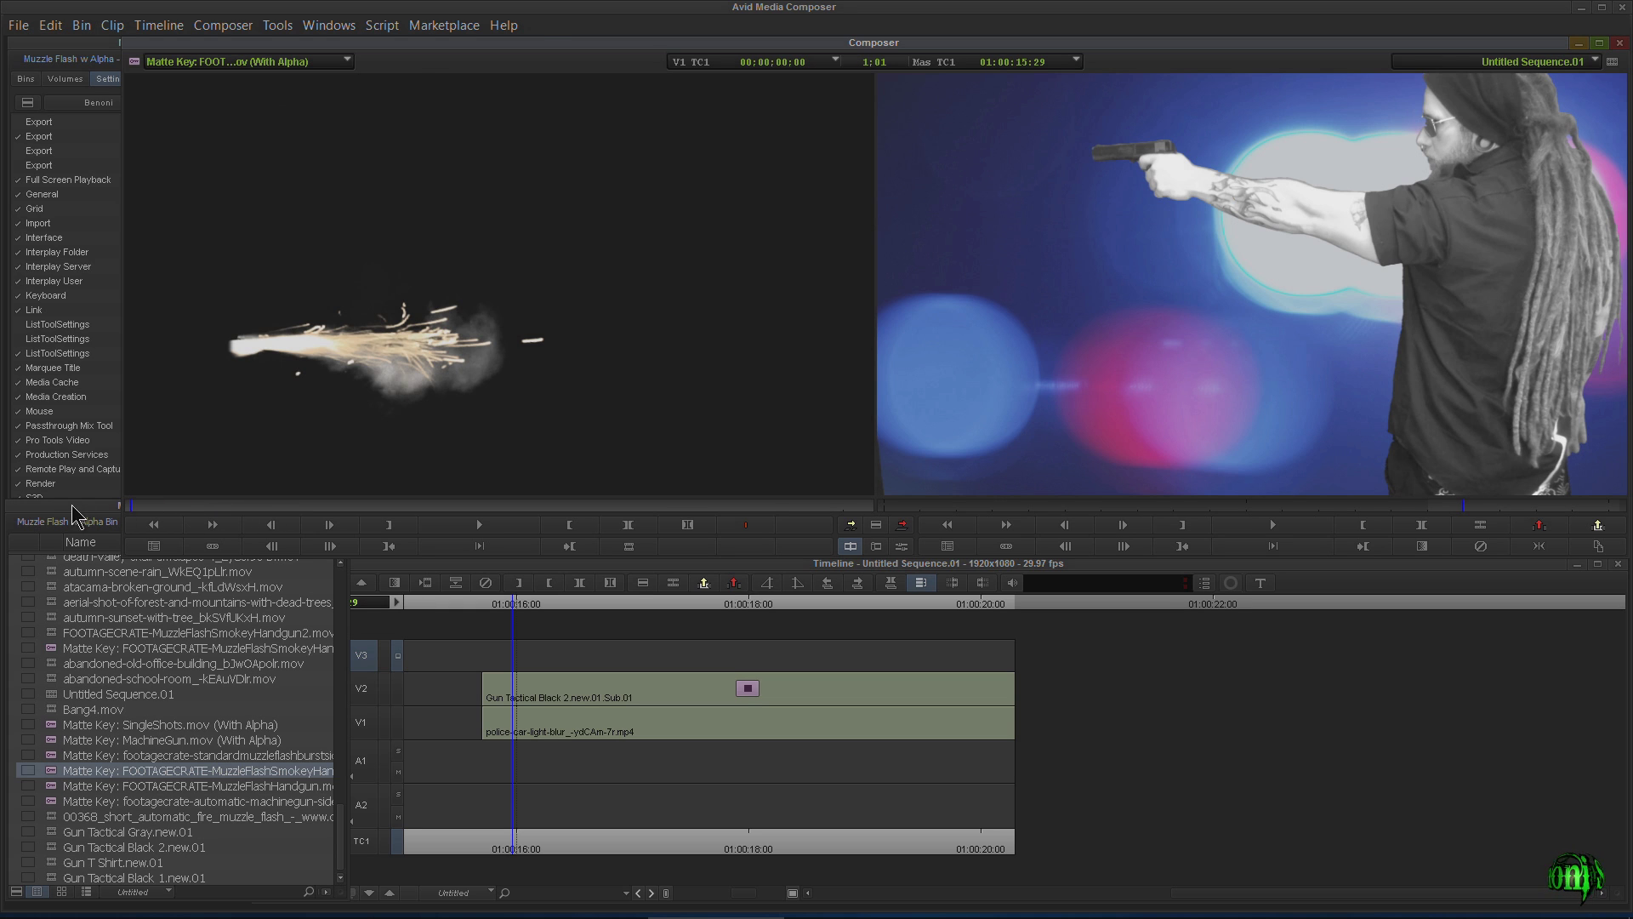
Overwrite the smokey handgun flash onto V3 at 01:00:16:03 above the Gun Tactical Black 2 shot and park on its first frame
{"action": "left_click_drag", "start_coordinate": [513, 600], "coordinate": [531, 605]}
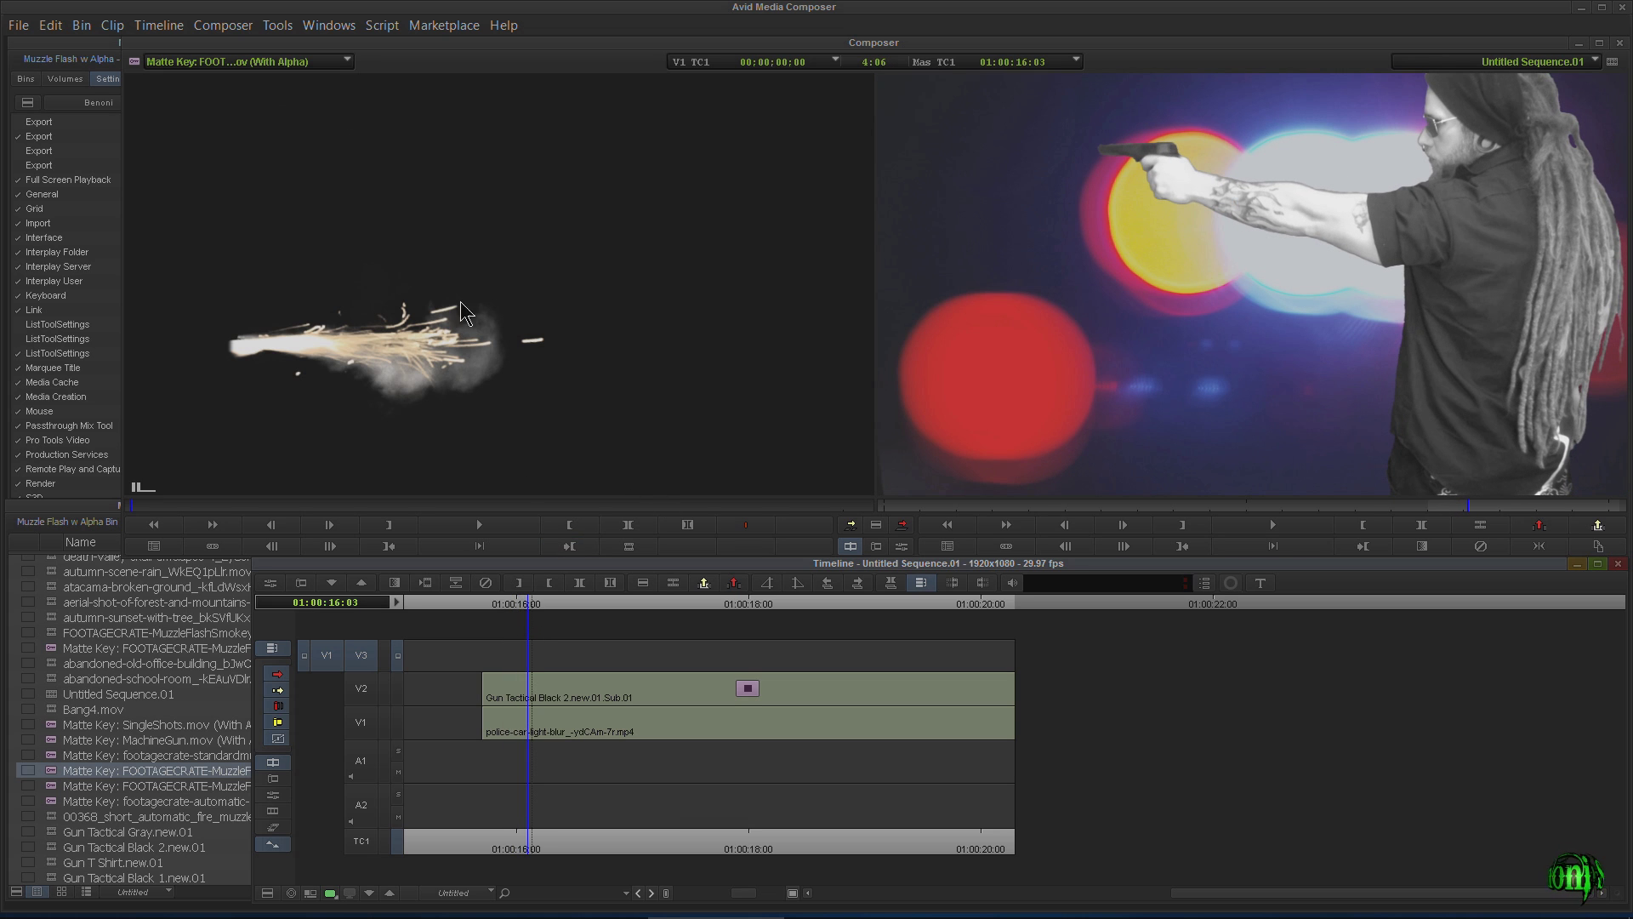
{"action": "left_click", "coordinate": [903, 524]}
{"action": "left_click_drag", "start_coordinate": [602, 601], "coordinate": [530, 612]}
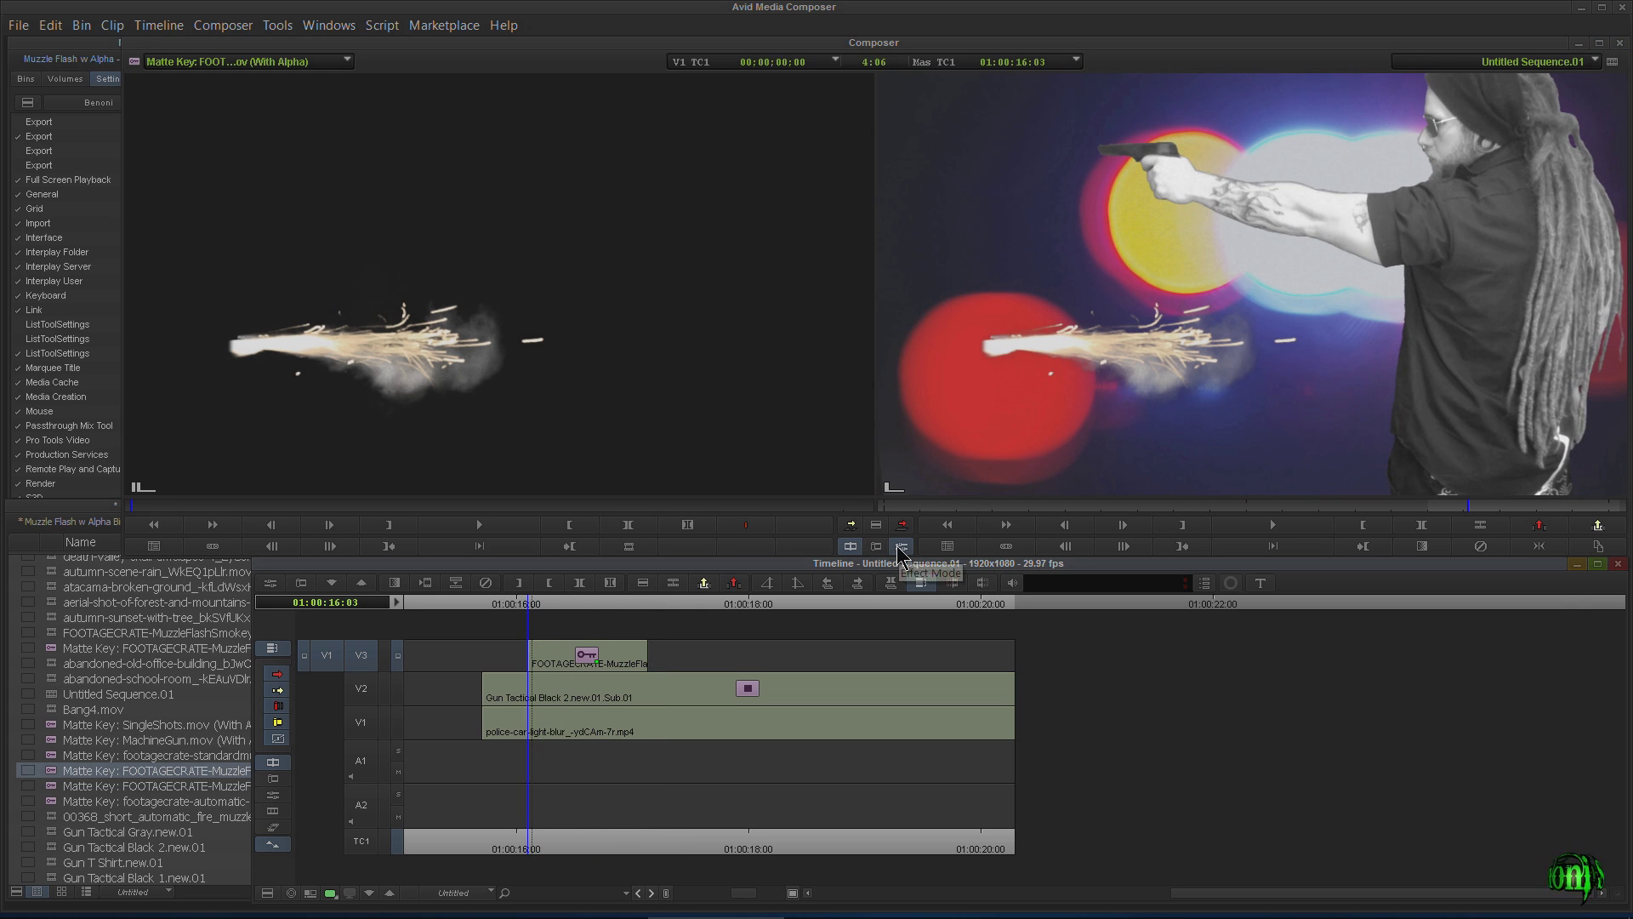
Promote the smokey flash's Matte Key effect to 3D and rotate it 180 on the Y axis
{"action": "left_click", "coordinate": [899, 547]}
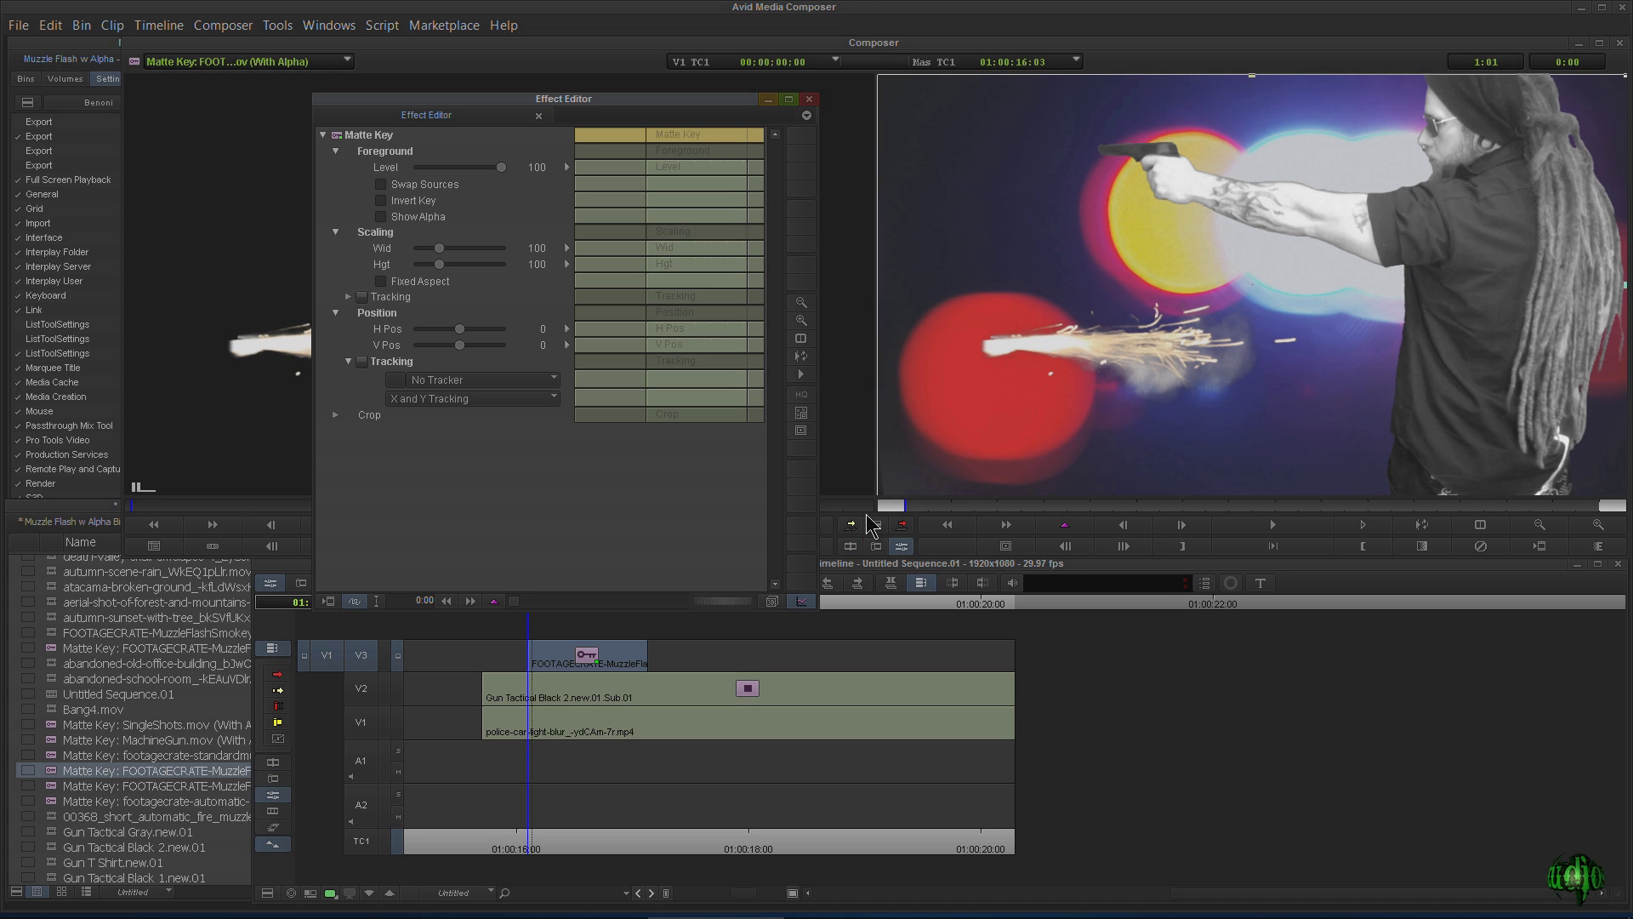
{"action": "left_click", "coordinate": [772, 601]}
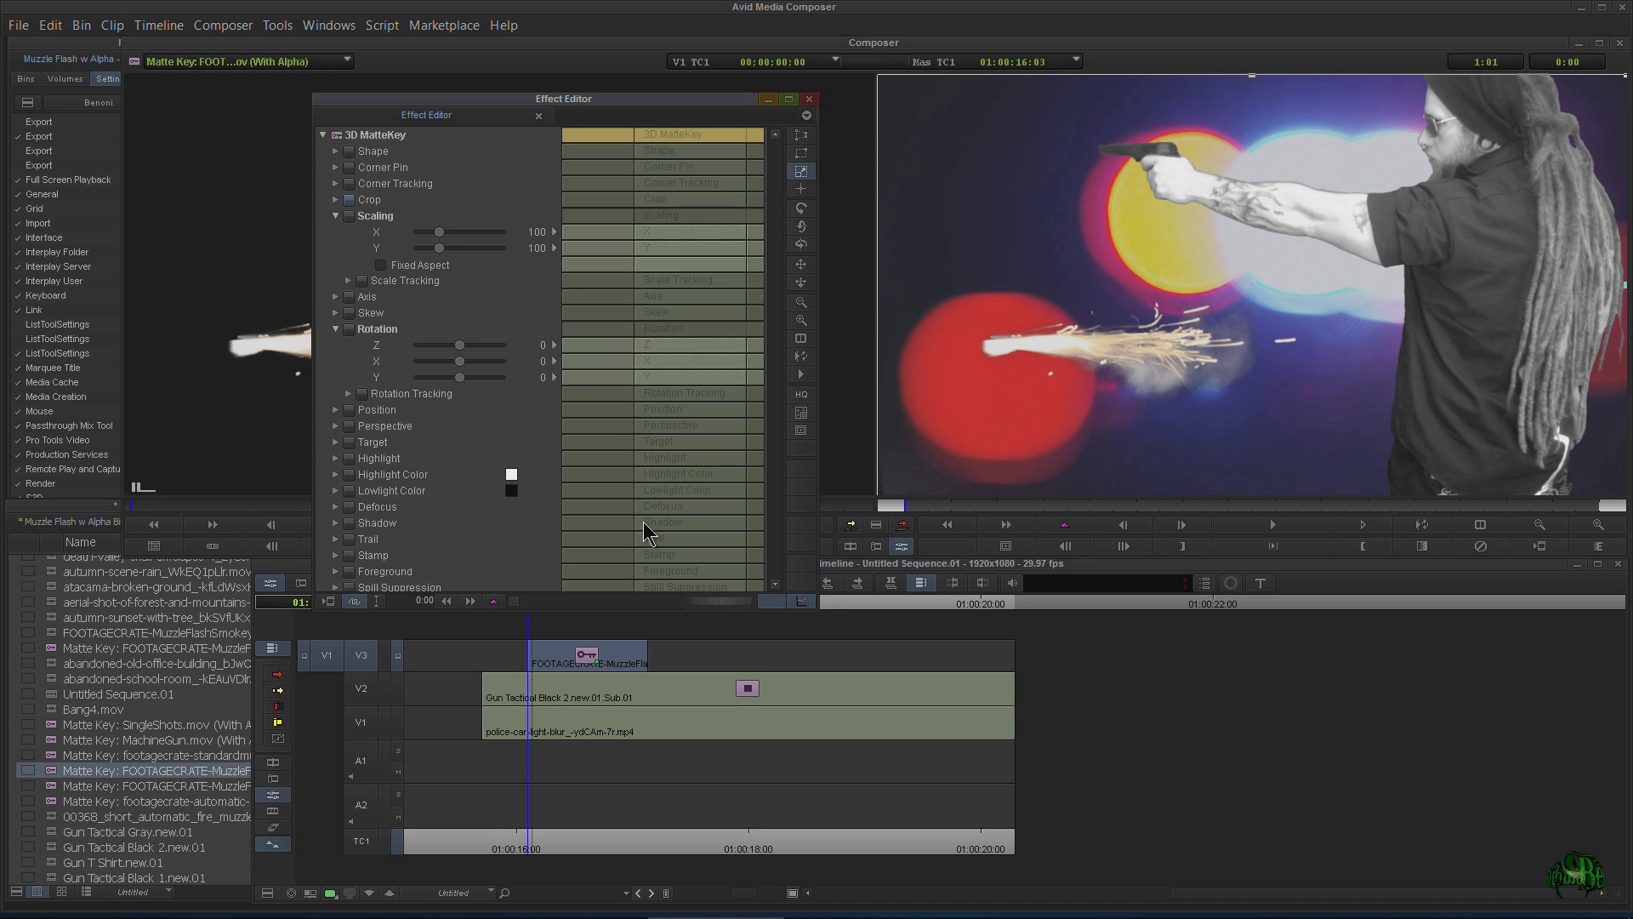
{"action": "left_click_drag", "start_coordinate": [461, 383], "coordinate": [474, 393]}
{"action": "key", "text": "Left"}
{"action": "key", "text": "Left"}
{"action": "key", "text": "Left"}
{"action": "key", "text": "Left"}
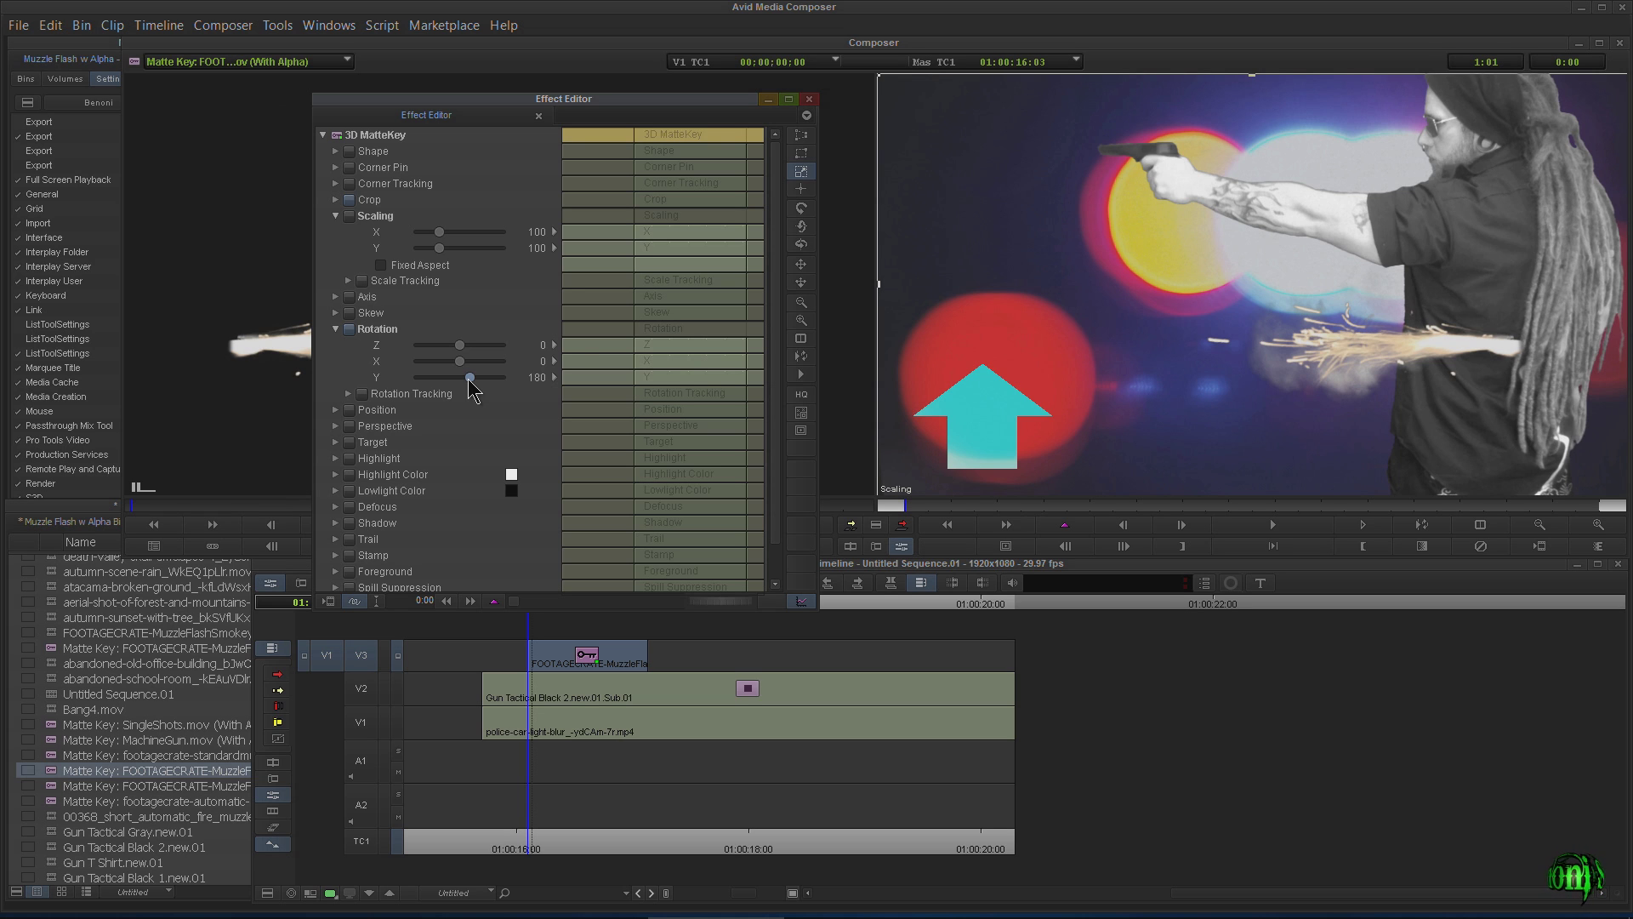
Move the smokey flash up to the gun, scale it to 51 with fixed aspect, and align it with the muzzle
{"action": "left_click_drag", "start_coordinate": [1268, 353], "coordinate": [987, 199]}
{"action": "left_click", "coordinate": [538, 571]}
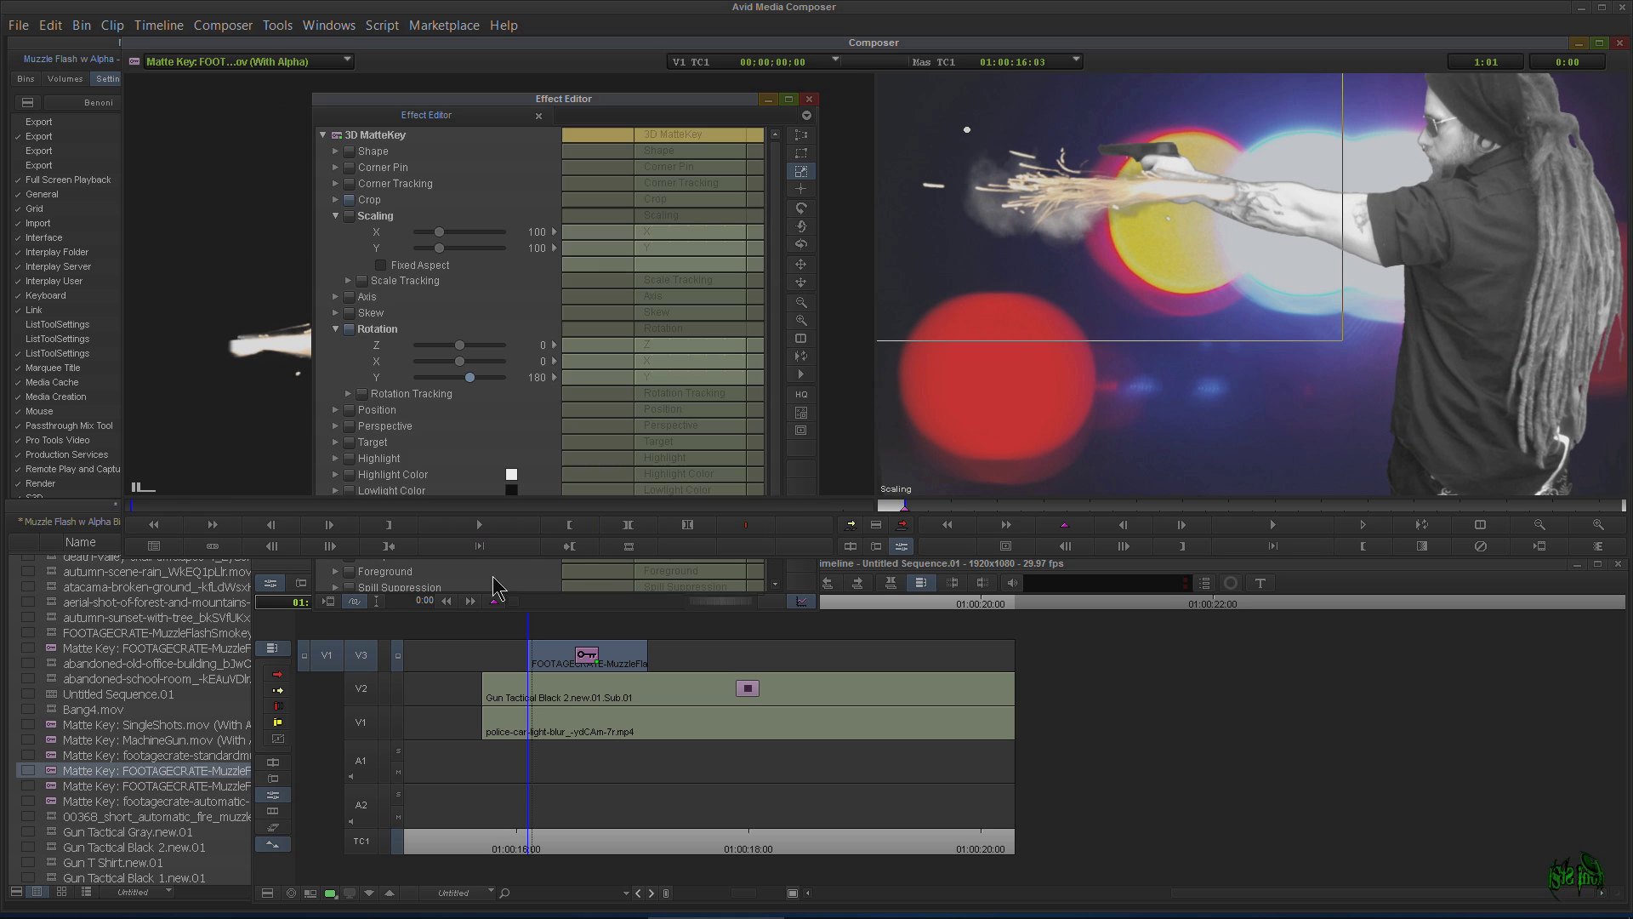
{"action": "left_click", "coordinate": [382, 265]}
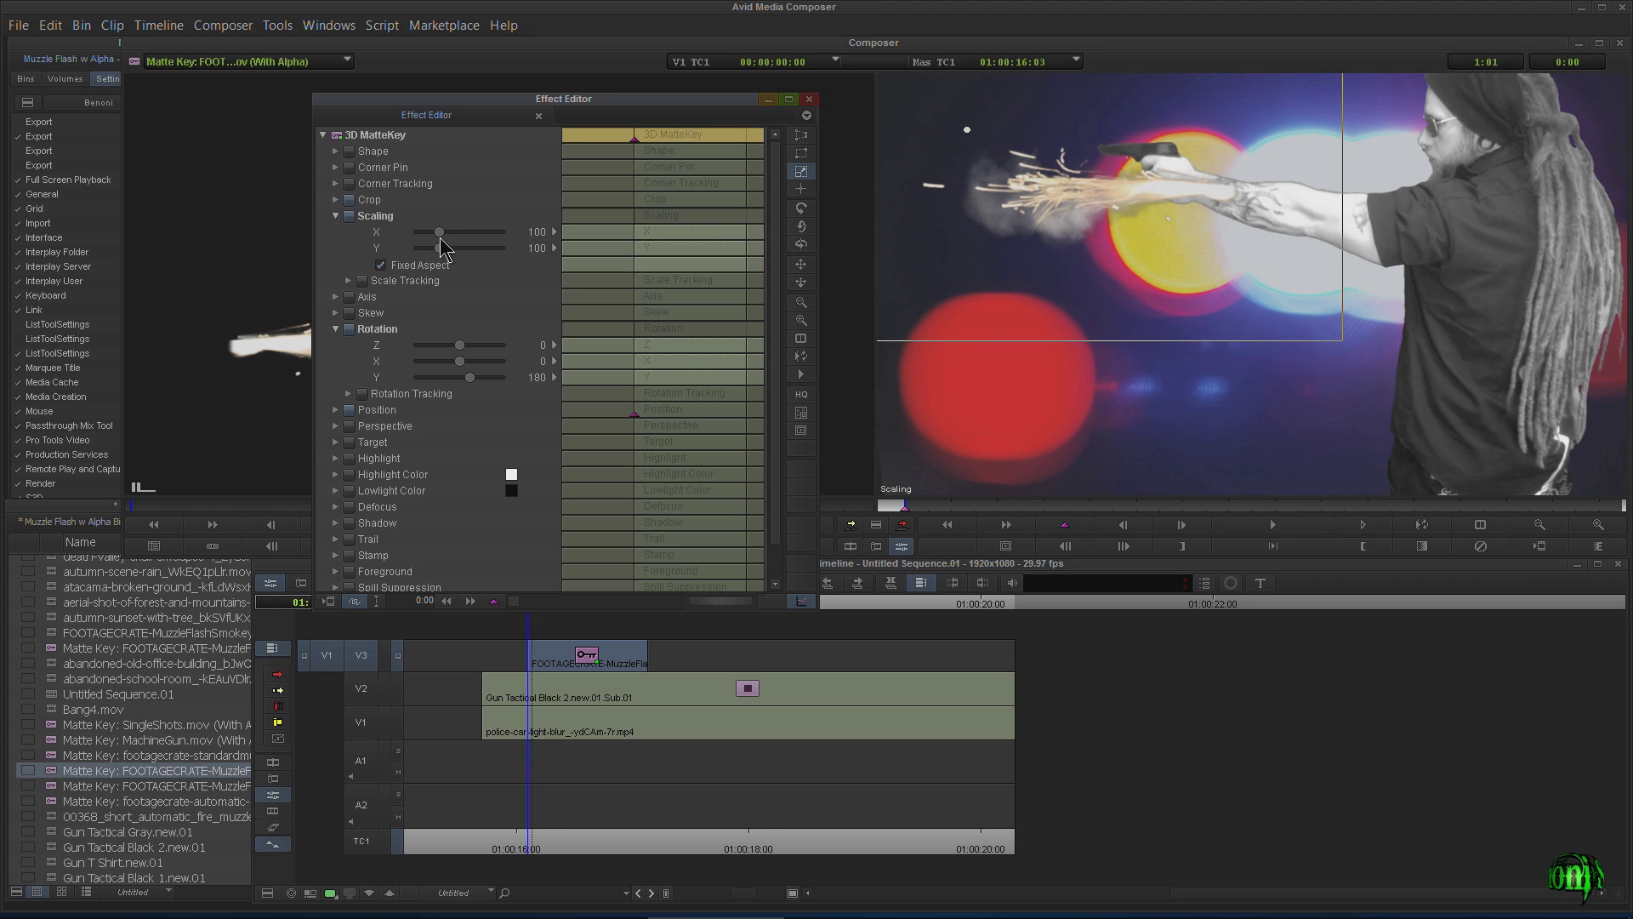
{"action": "left_click_drag", "start_coordinate": [441, 237], "coordinate": [432, 241]}
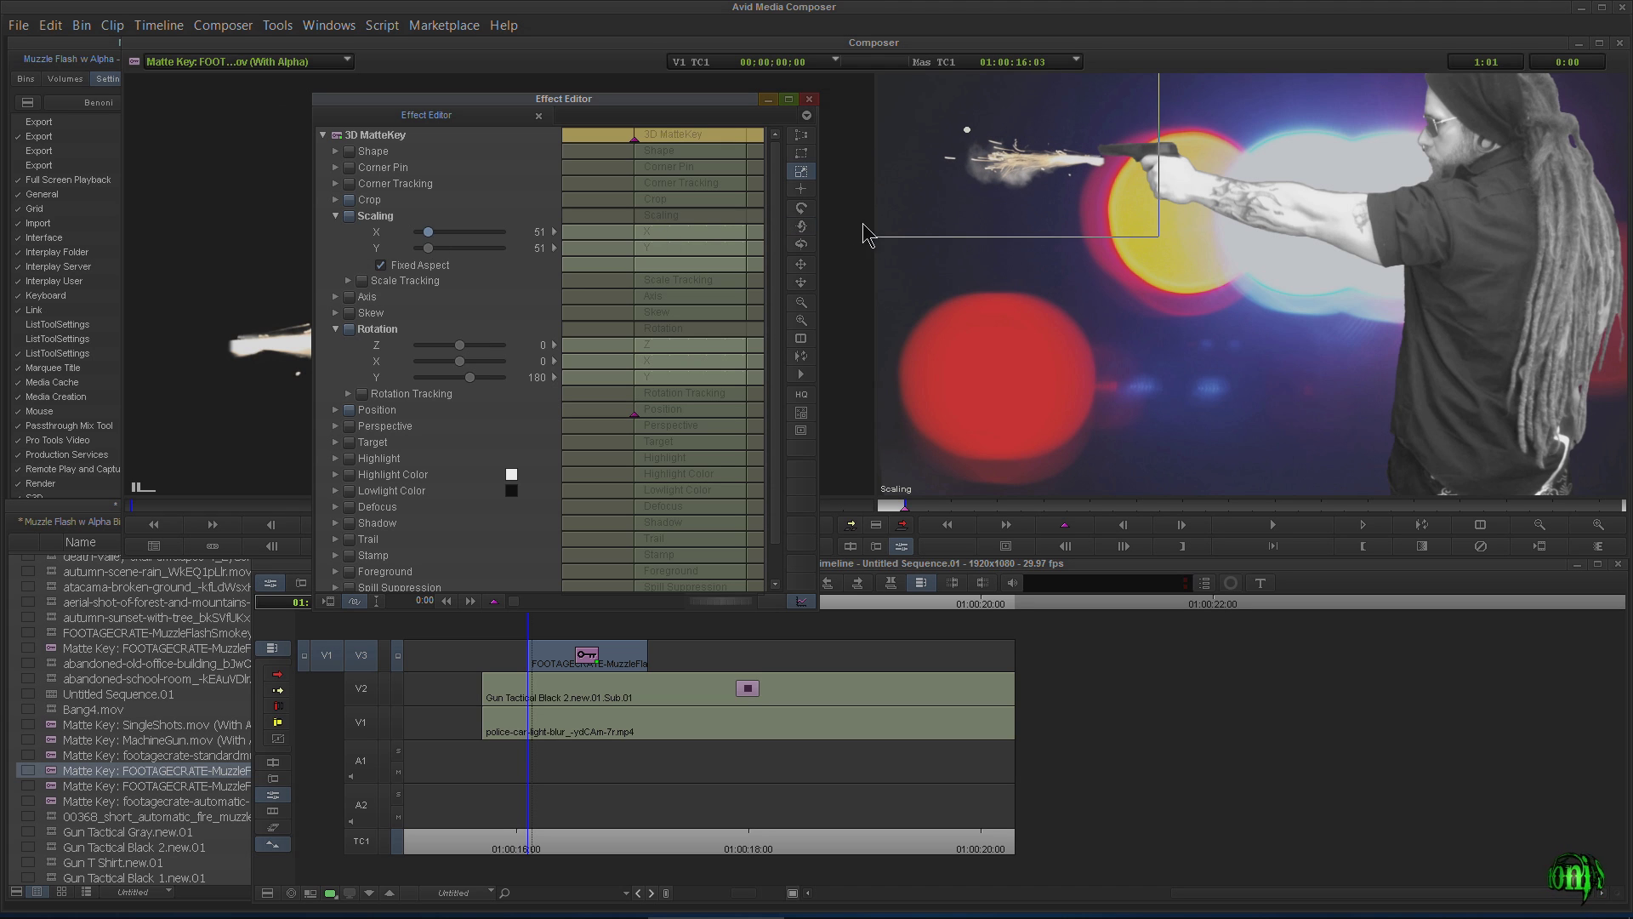
{"action": "left_click_drag", "start_coordinate": [986, 205], "coordinate": [984, 193]}
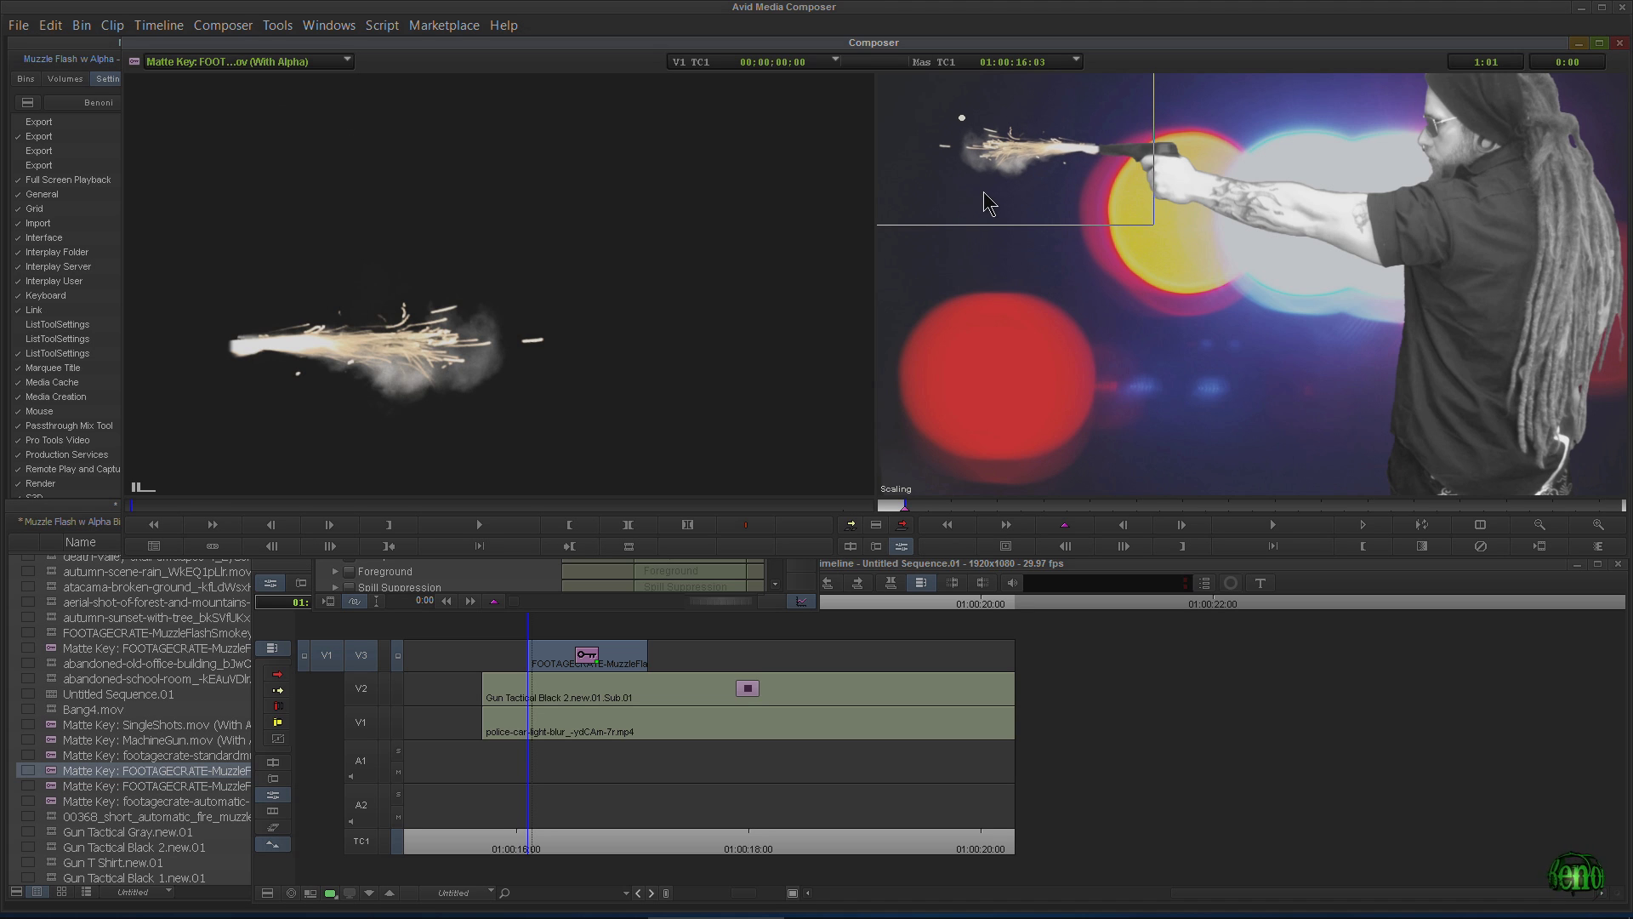
Rotate the smokey flash to -1 on the Z axis, realign it with the gun muzzle, and leave effect editing
{"action": "left_click", "coordinate": [523, 577]}
{"action": "left_click_drag", "start_coordinate": [463, 344], "coordinate": [460, 344]}
{"action": "key", "text": "Right"}
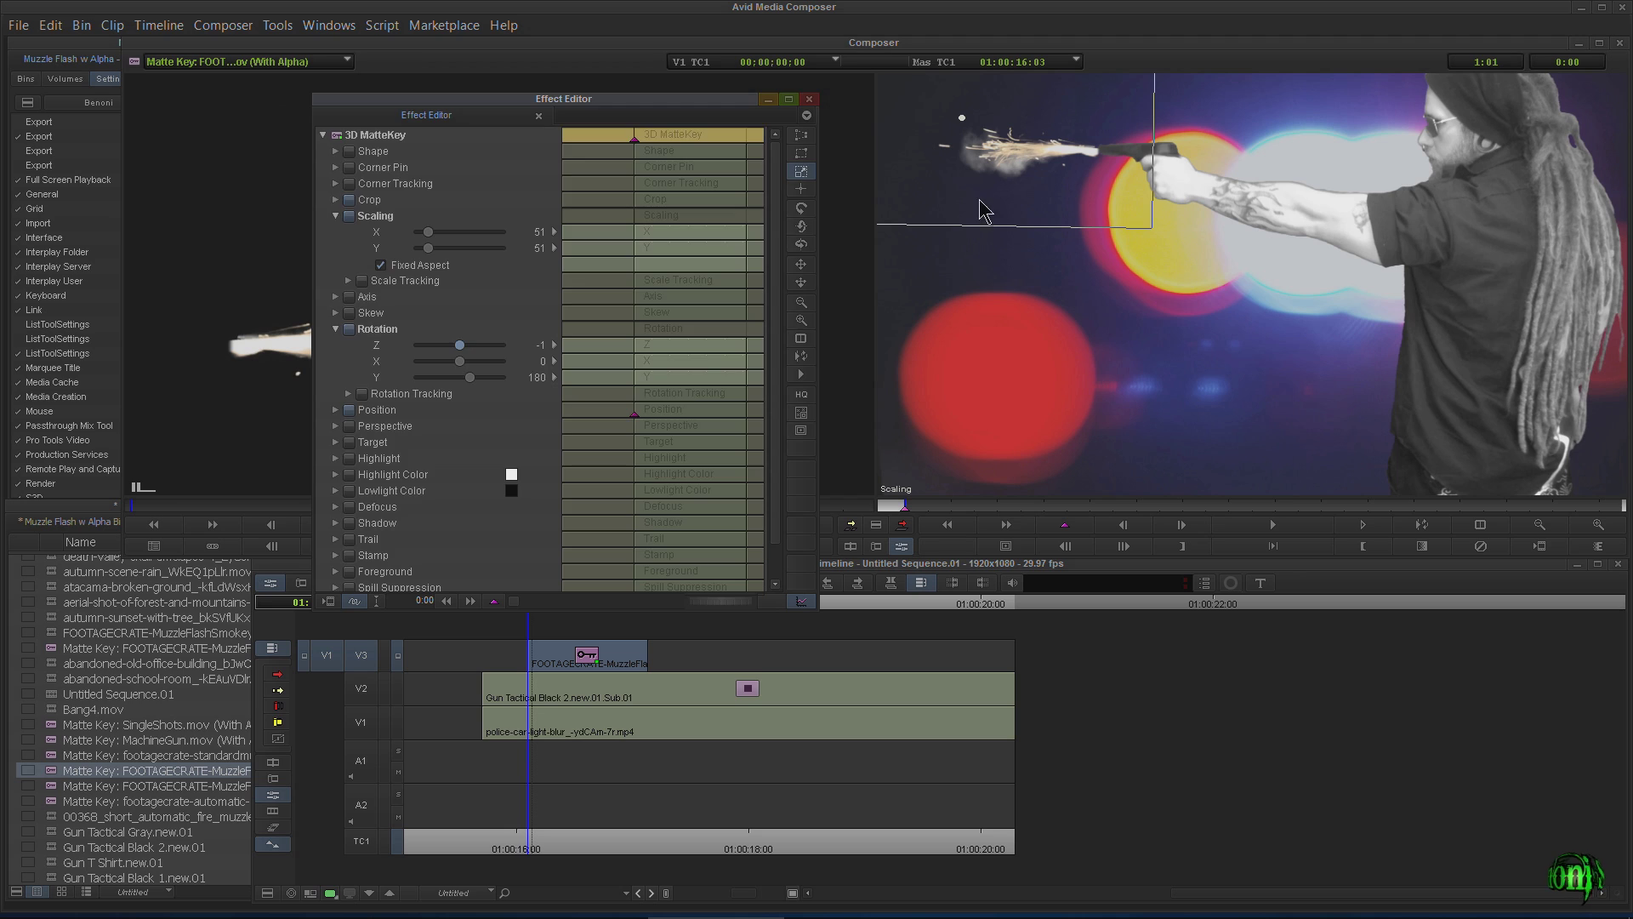
{"action": "left_click", "coordinate": [991, 205]}
{"action": "left_click_drag", "start_coordinate": [989, 191], "coordinate": [988, 193]}
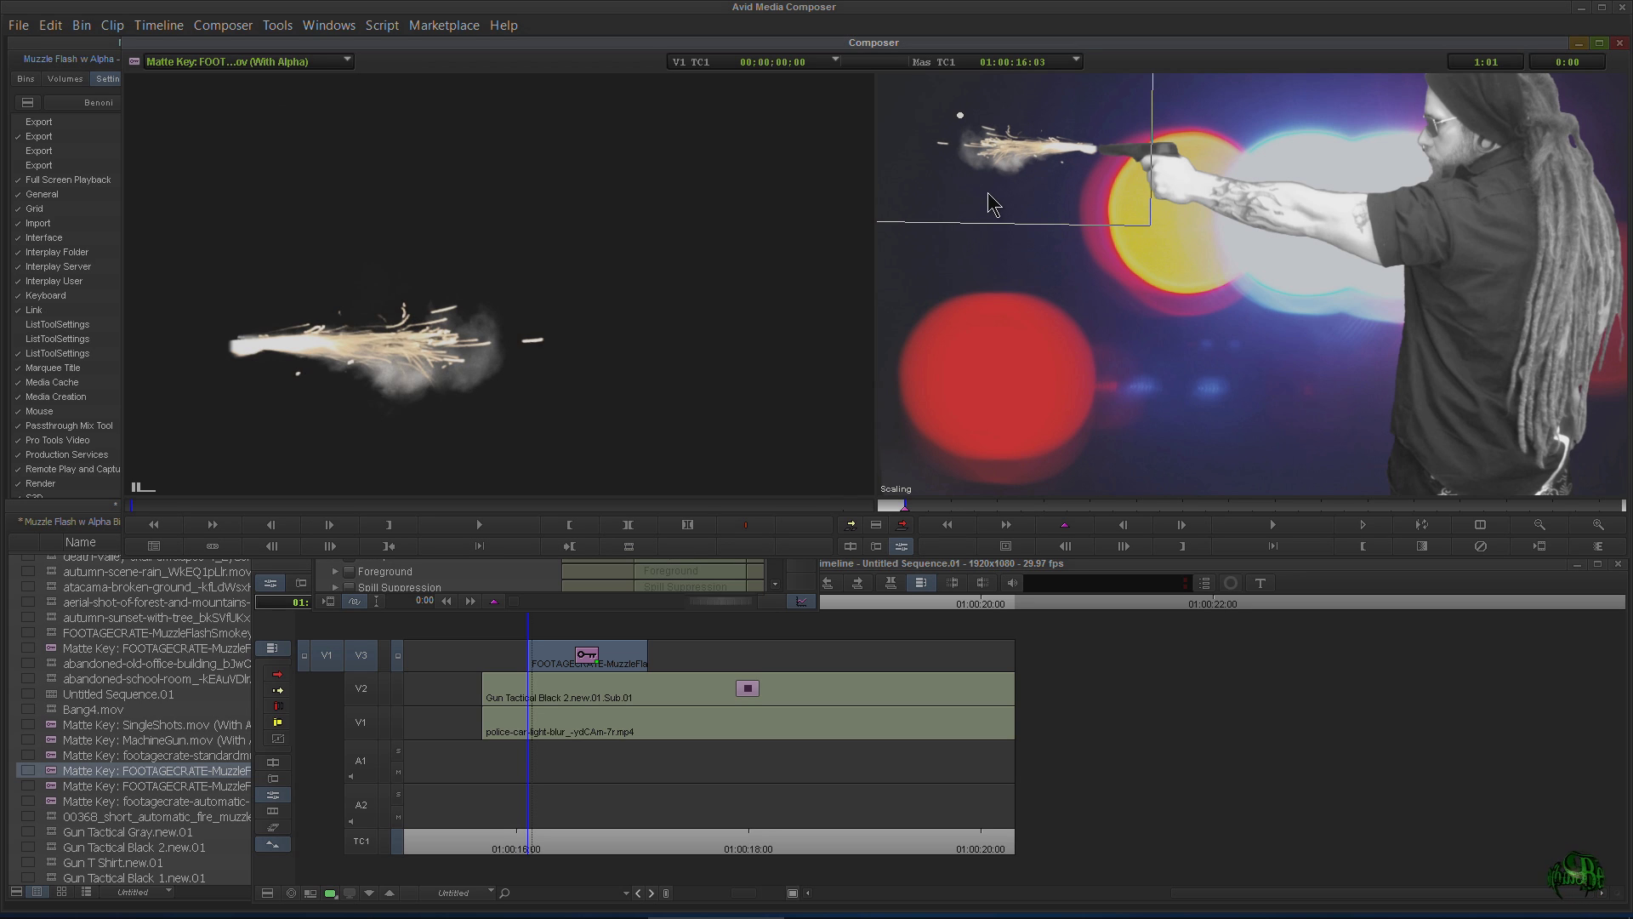
{"action": "left_click", "coordinate": [497, 588]}
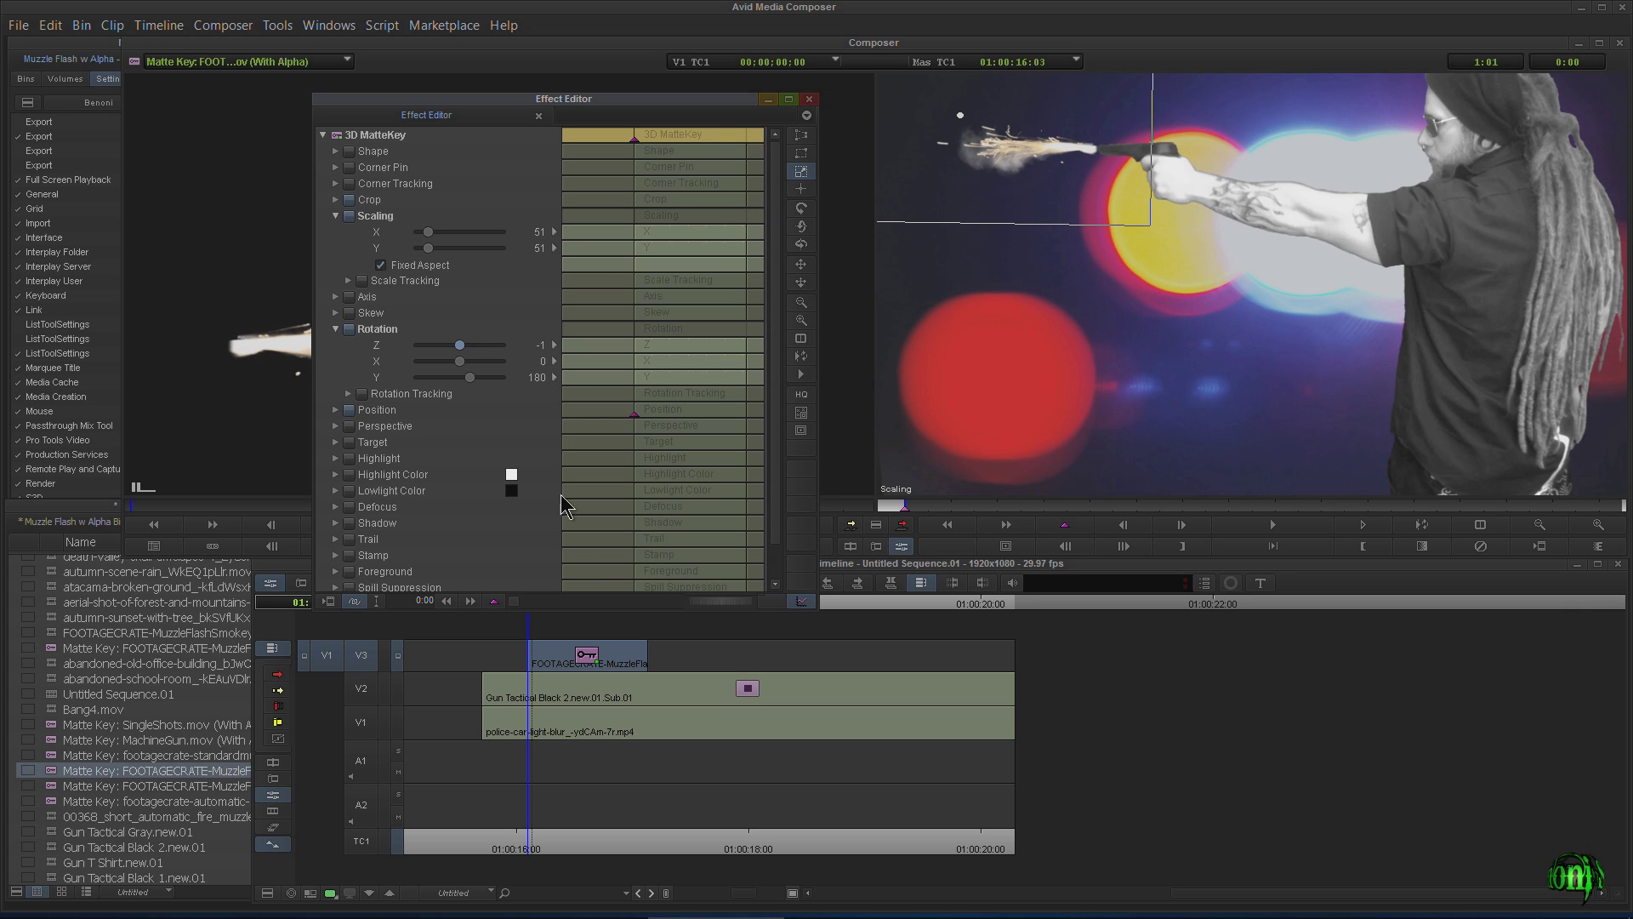
{"action": "left_click", "coordinate": [809, 99]}
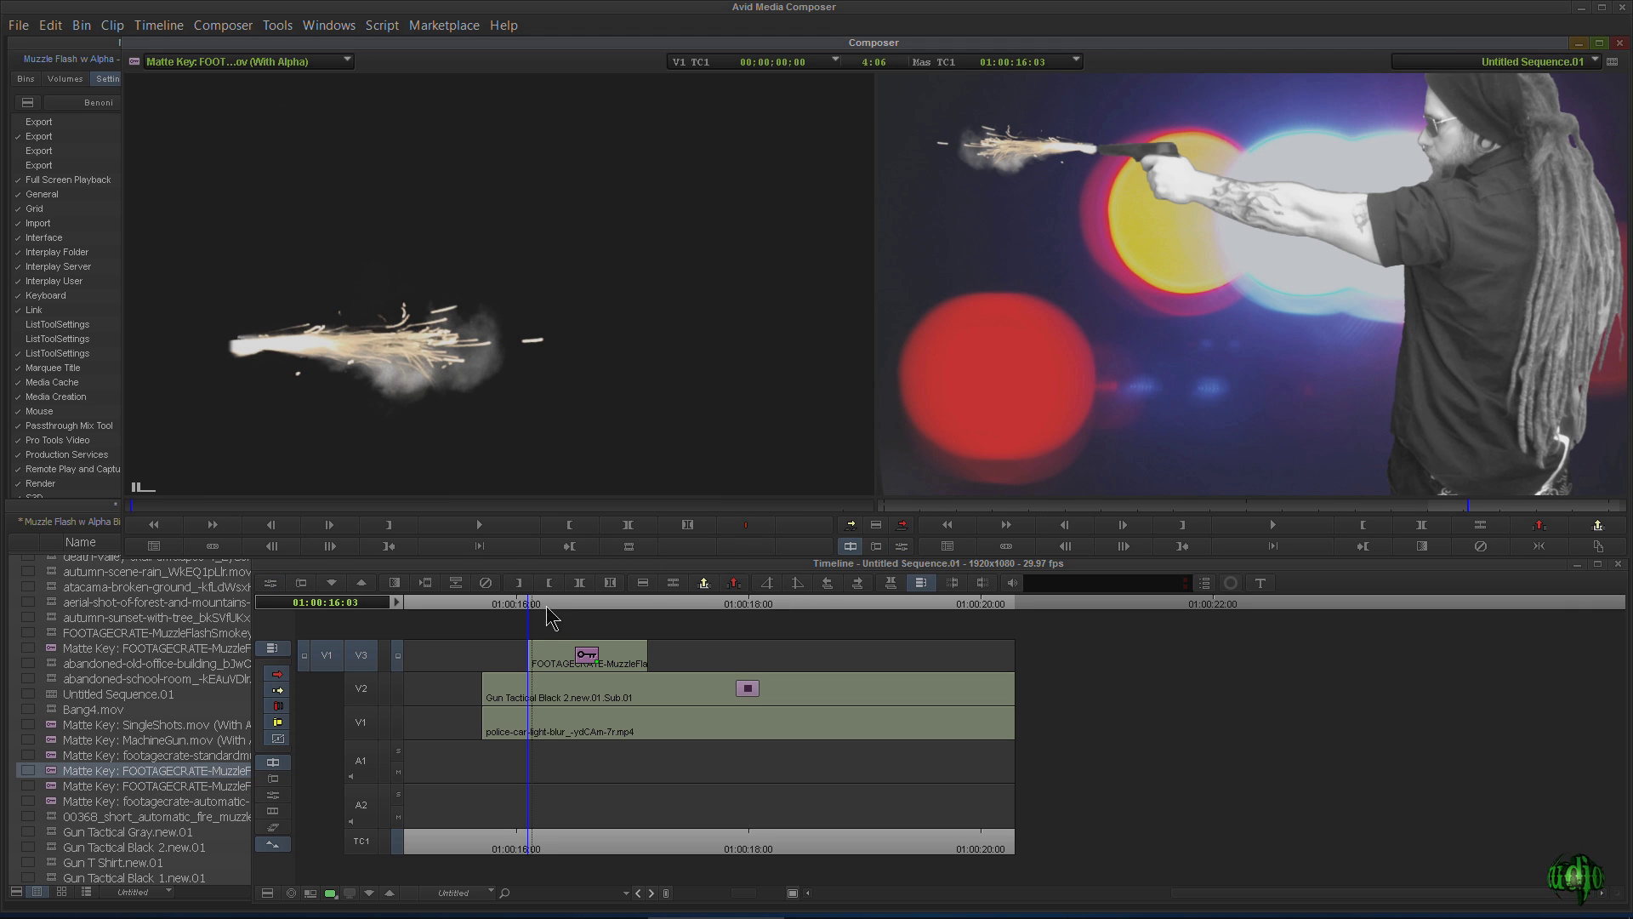
Play back the smokey flash shot and examine its 3D MatteKey position parameters
{"action": "left_click", "coordinate": [508, 606]}
{"action": "key", "text": "space"}
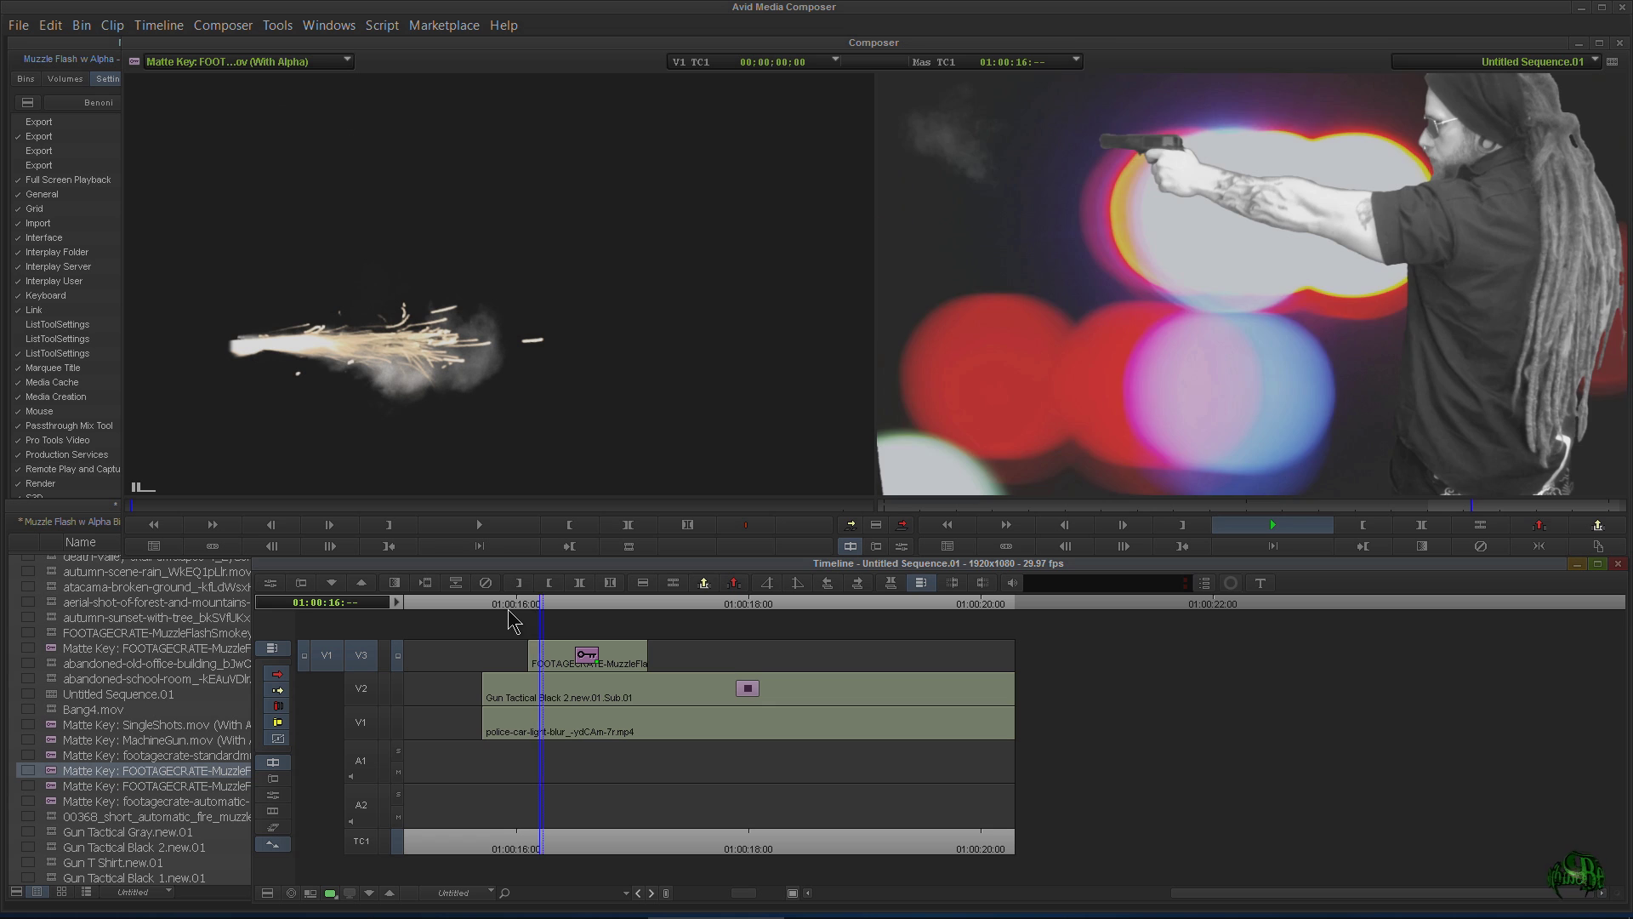
{"action": "left_click", "coordinate": [525, 607]}
{"action": "left_click_drag", "start_coordinate": [519, 607], "coordinate": [567, 609]}
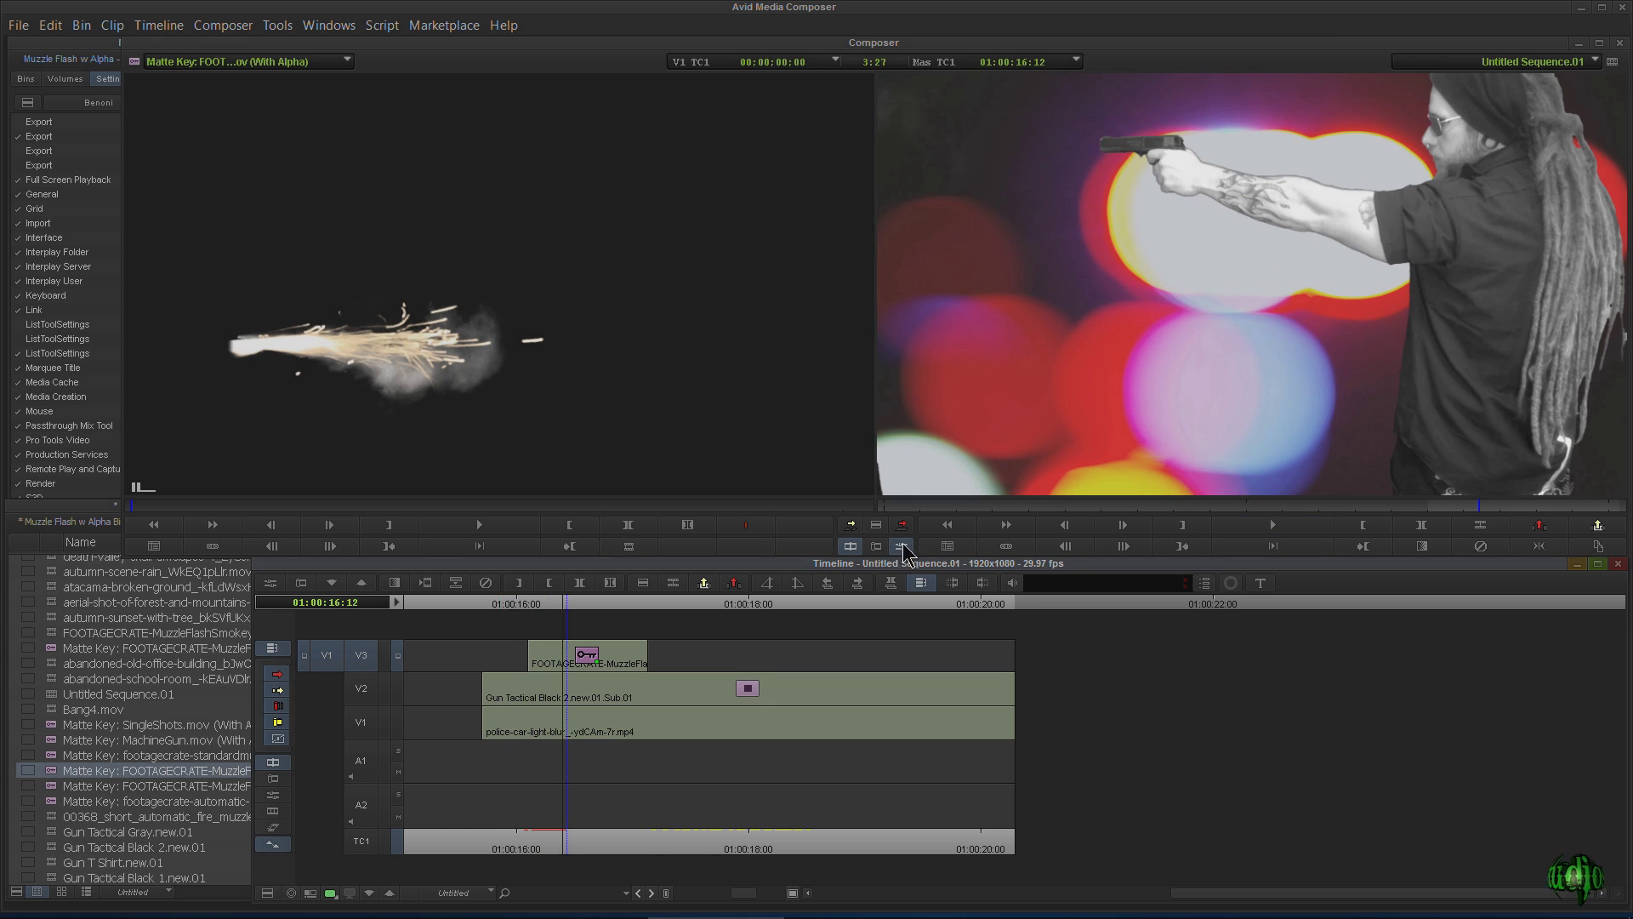
{"action": "left_click", "coordinate": [902, 546]}
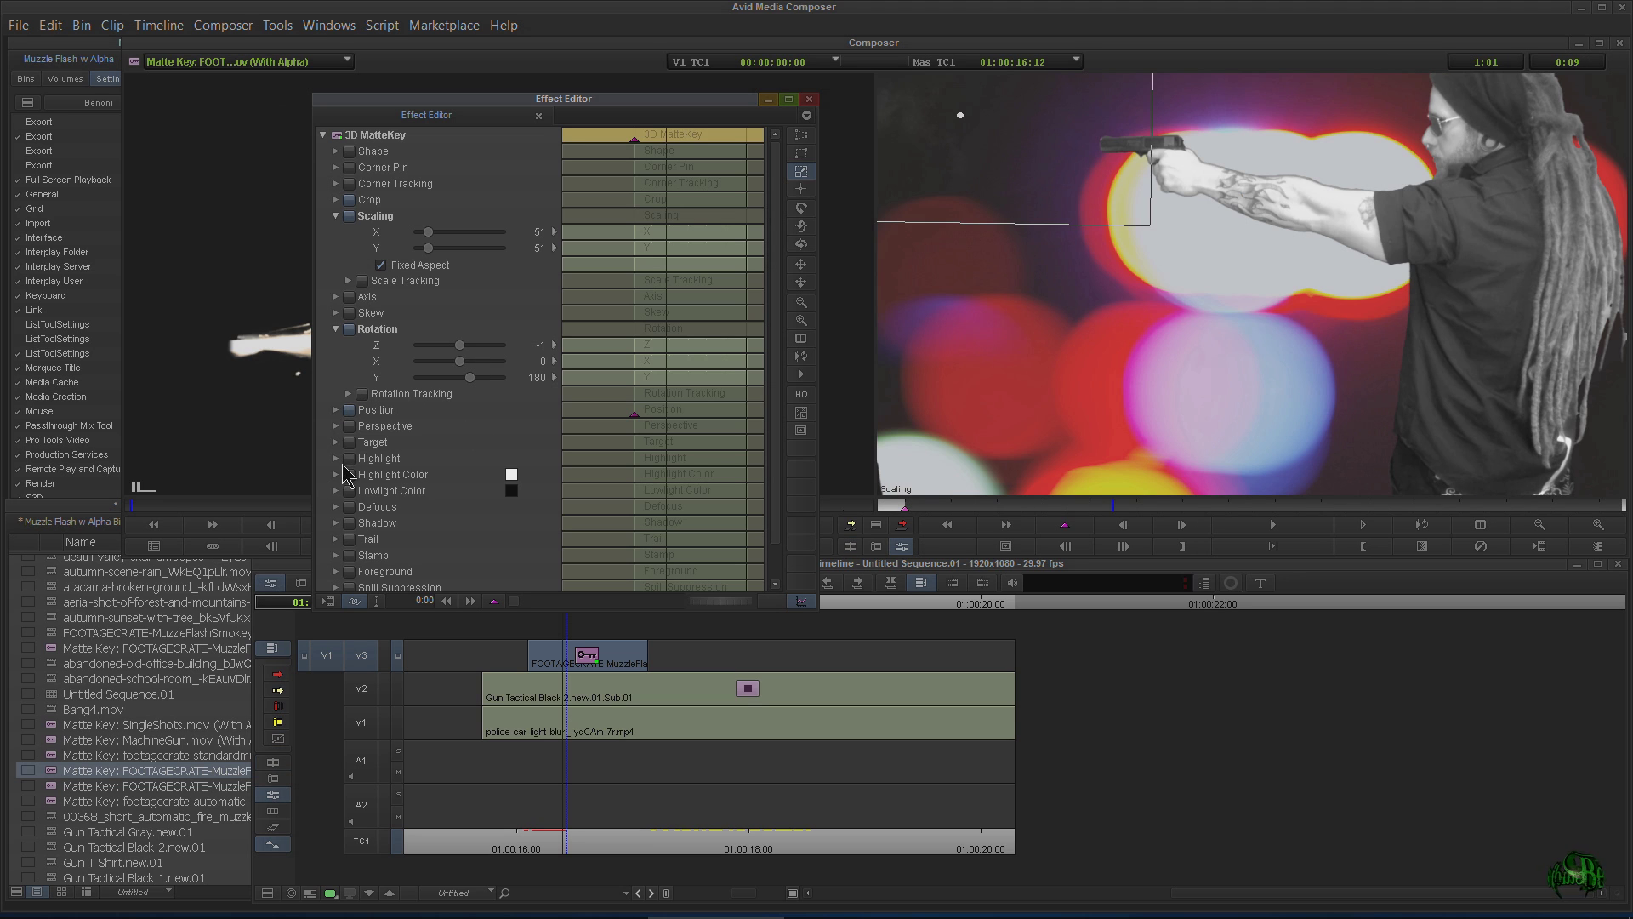
{"action": "left_click", "coordinate": [336, 410]}
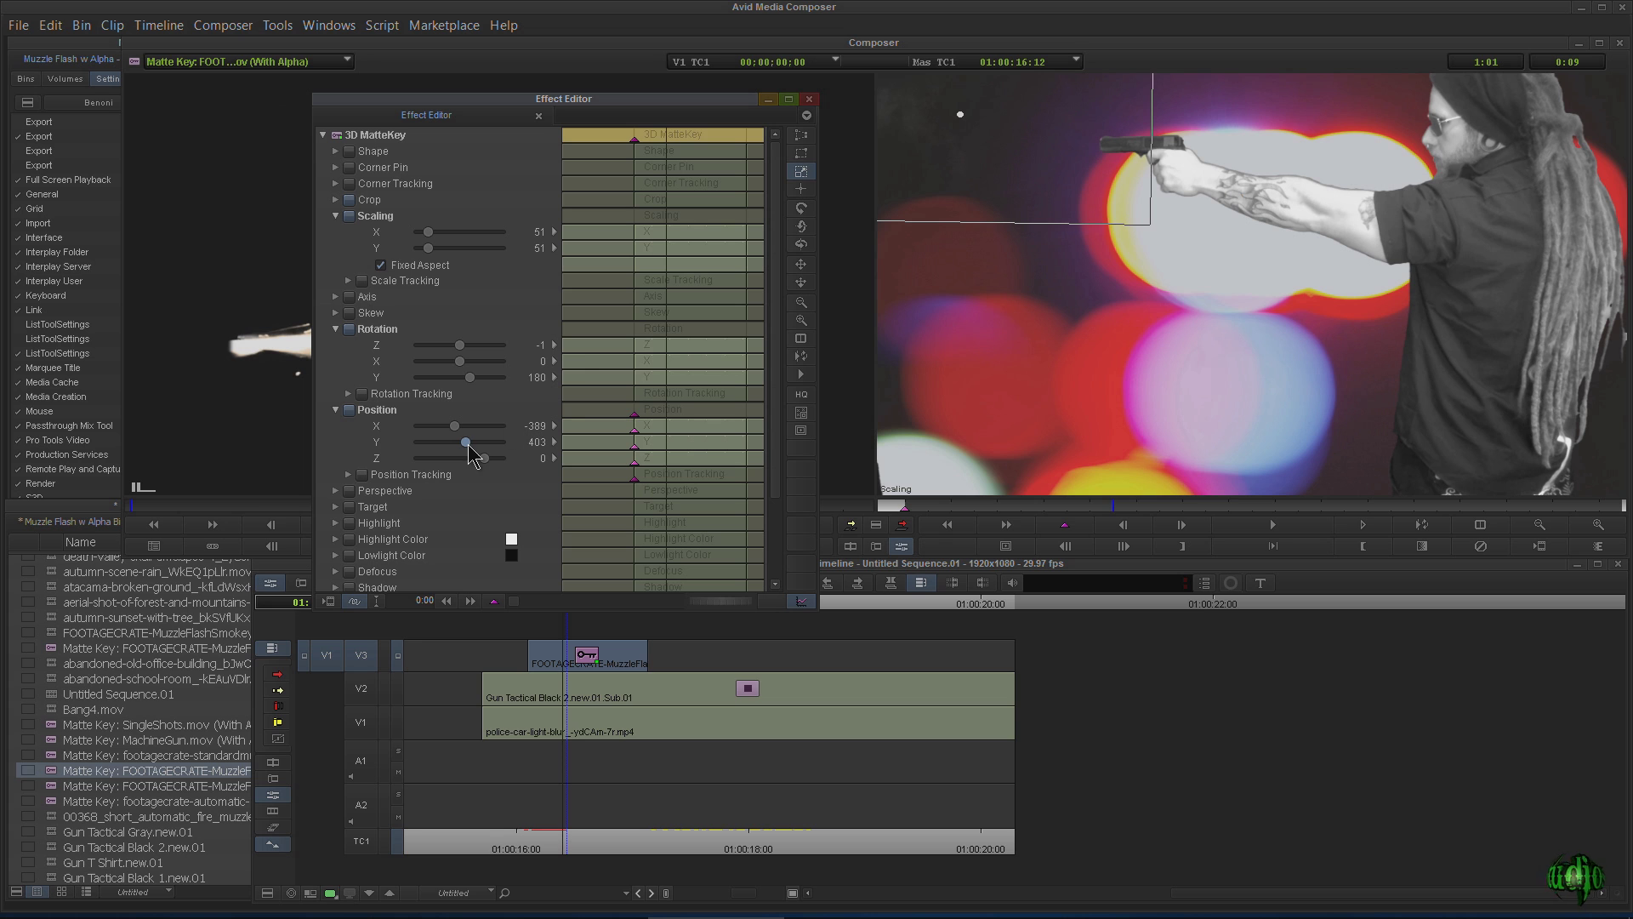
{"action": "left_click", "coordinate": [809, 99]}
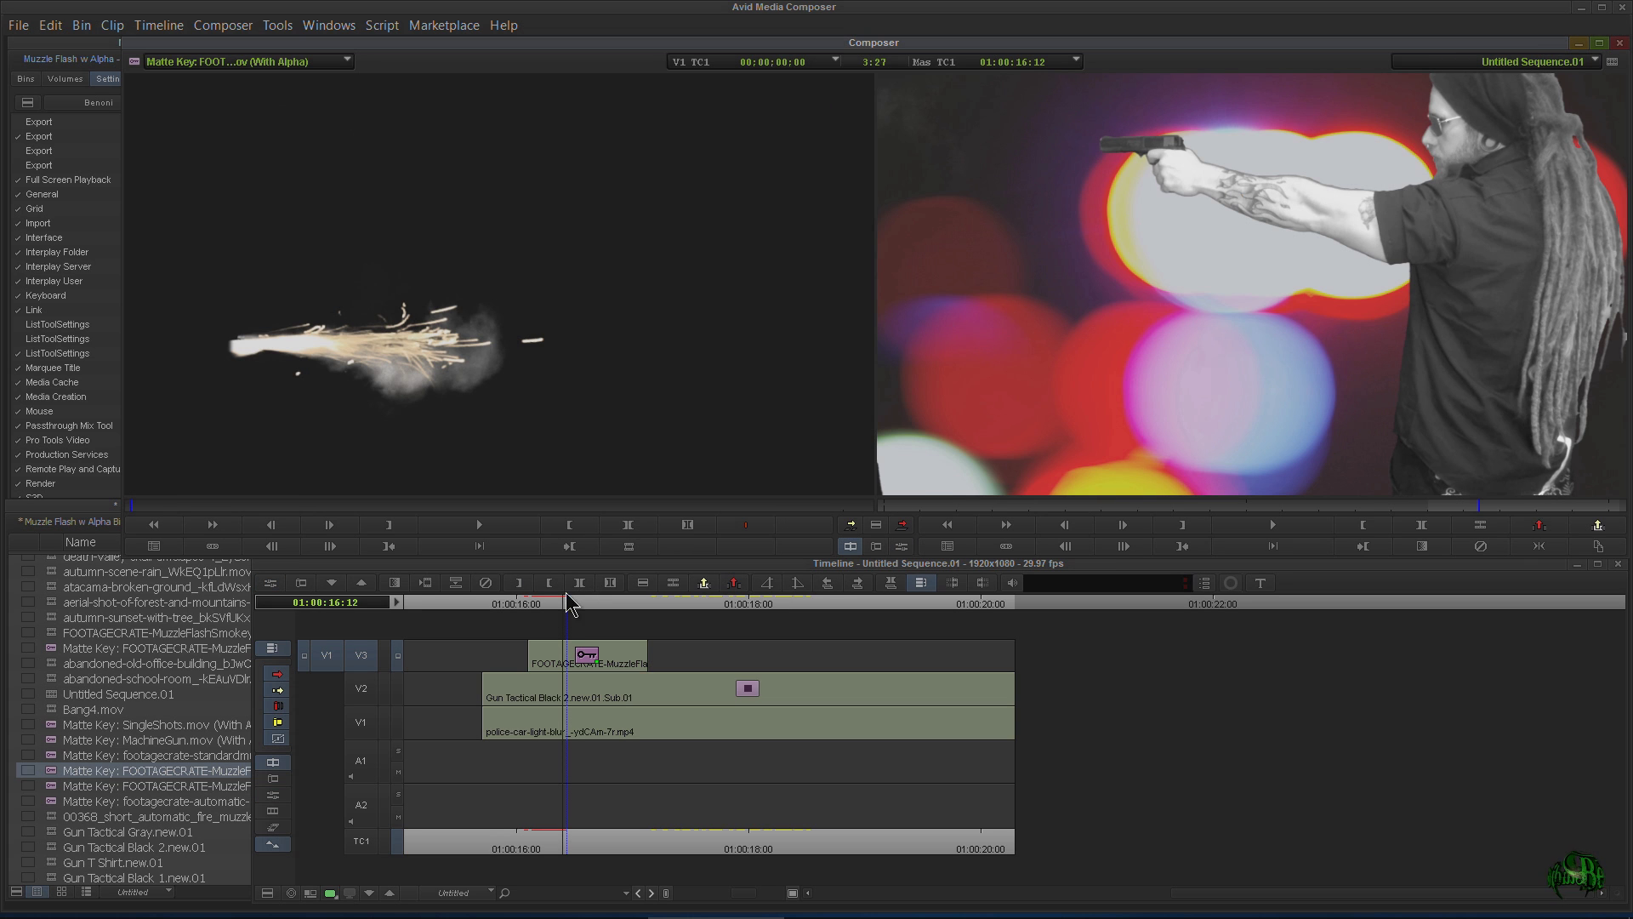
{"action": "left_click_drag", "start_coordinate": [563, 611], "coordinate": [510, 624]}
{"action": "key", "text": "space"}
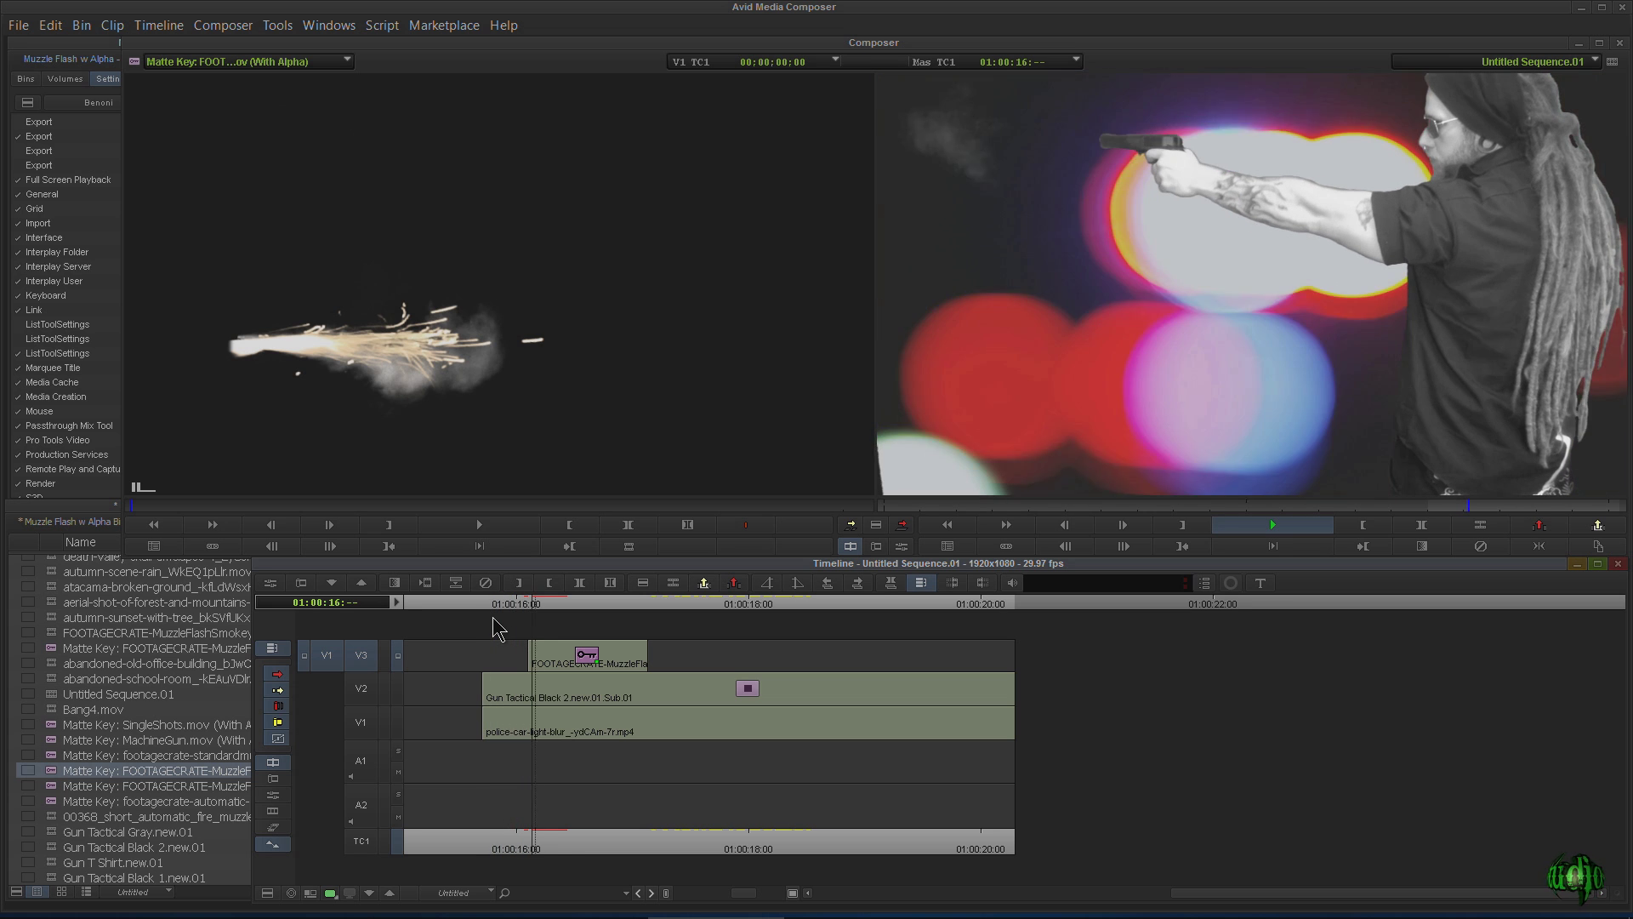
{"action": "key", "text": "space"}
Overwrite the MuzzleFlashHandgun Matte Key clip onto V3 at 01:00:17:18 and park on its first frame
{"action": "left_click_drag", "start_coordinate": [593, 626], "coordinate": [704, 613]}
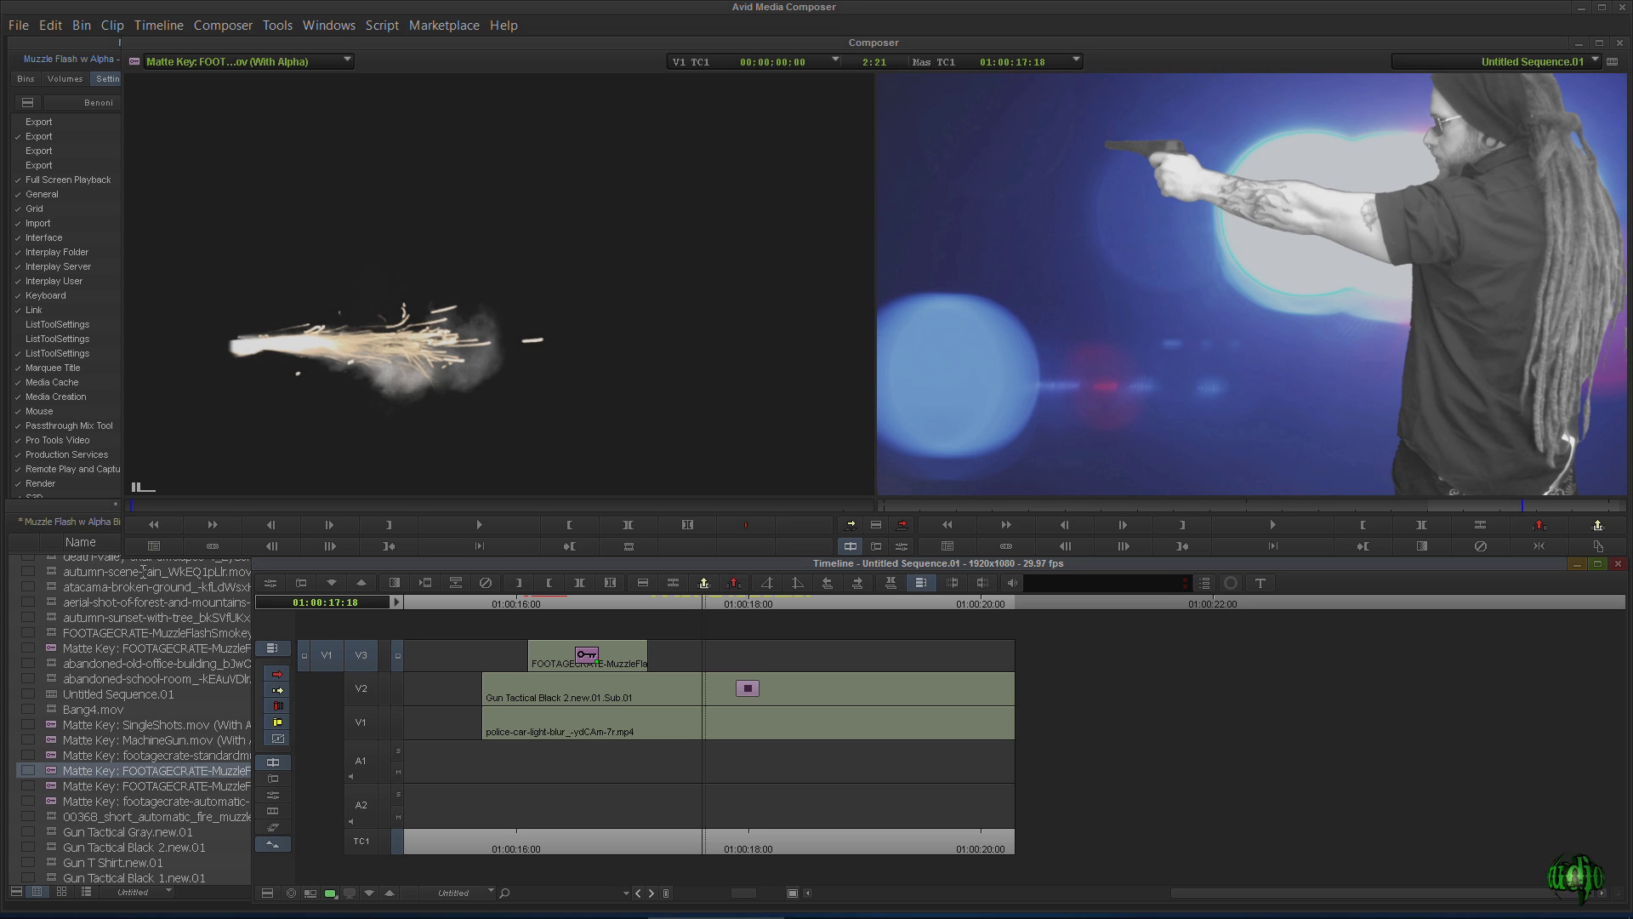
{"action": "double_click", "coordinate": [54, 788]}
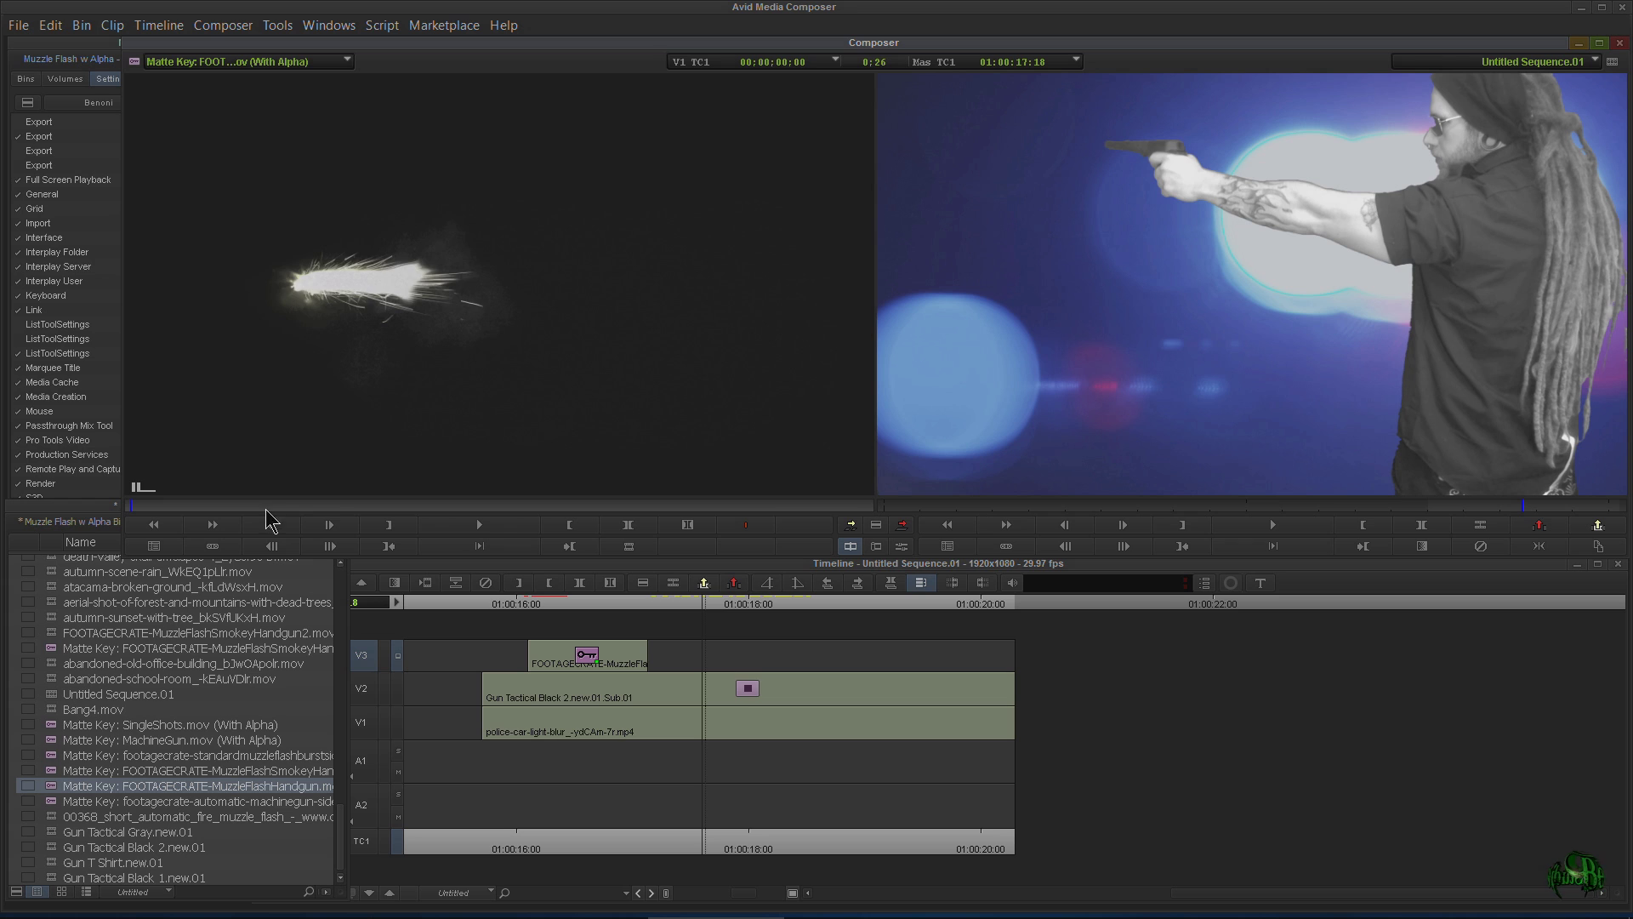
{"action": "left_click_drag", "start_coordinate": [266, 508], "coordinate": [117, 511]}
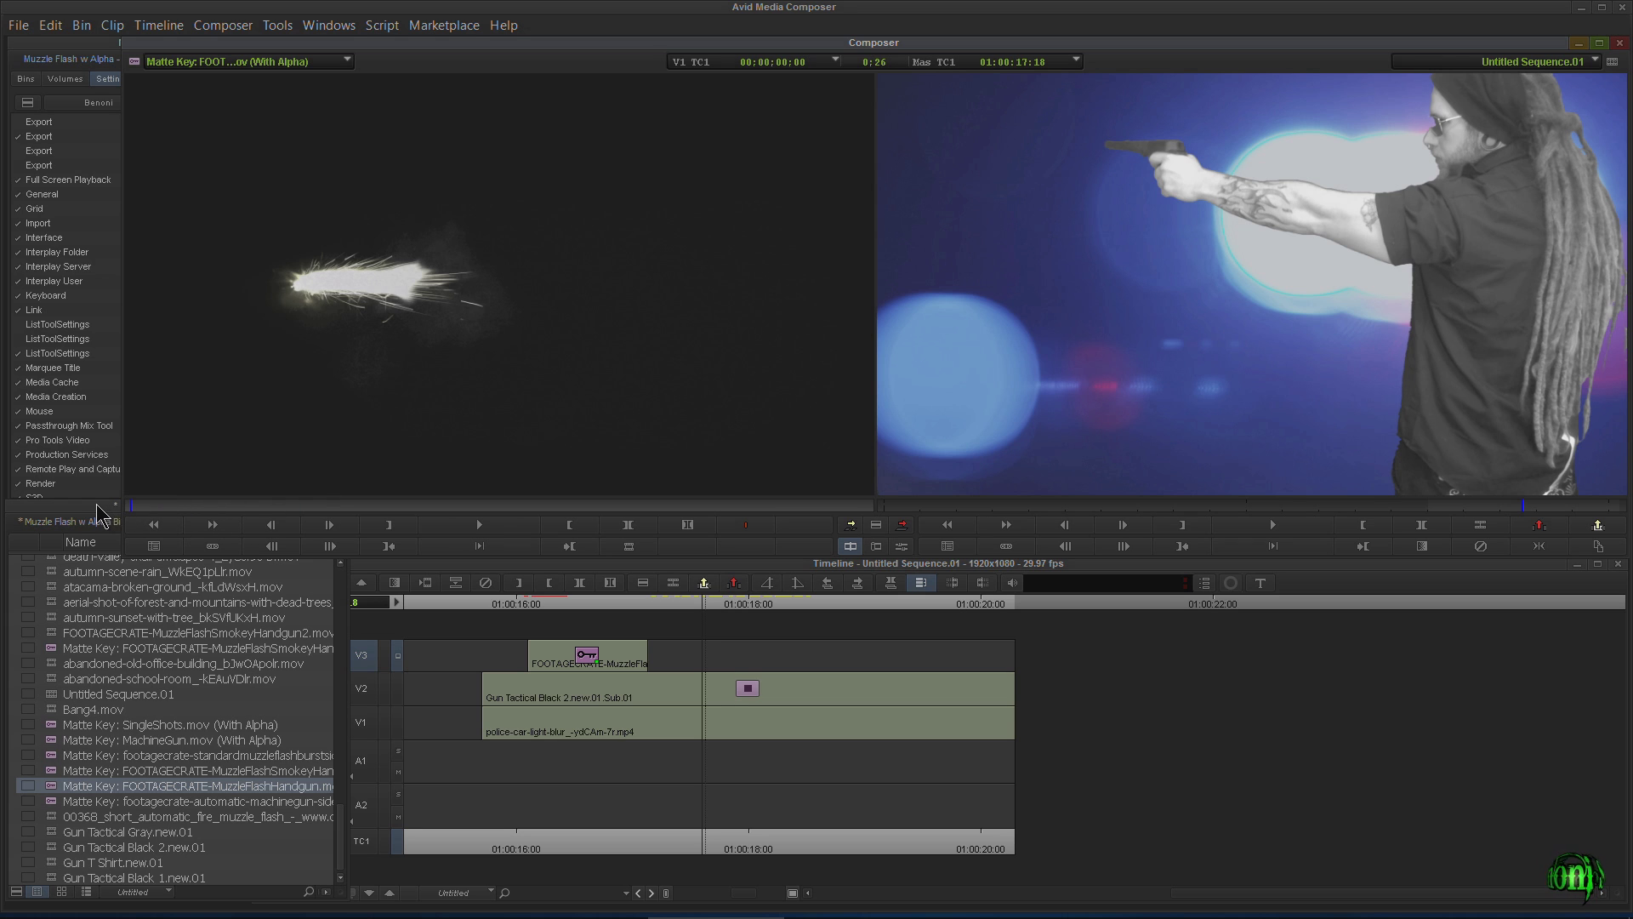
{"action": "left_click", "coordinate": [902, 525]}
{"action": "left_click_drag", "start_coordinate": [776, 608], "coordinate": [726, 608]}
Promote the second flash's Matte Key effect to 3D and rotate it 180 on the Y axis
{"action": "left_click", "coordinate": [902, 546]}
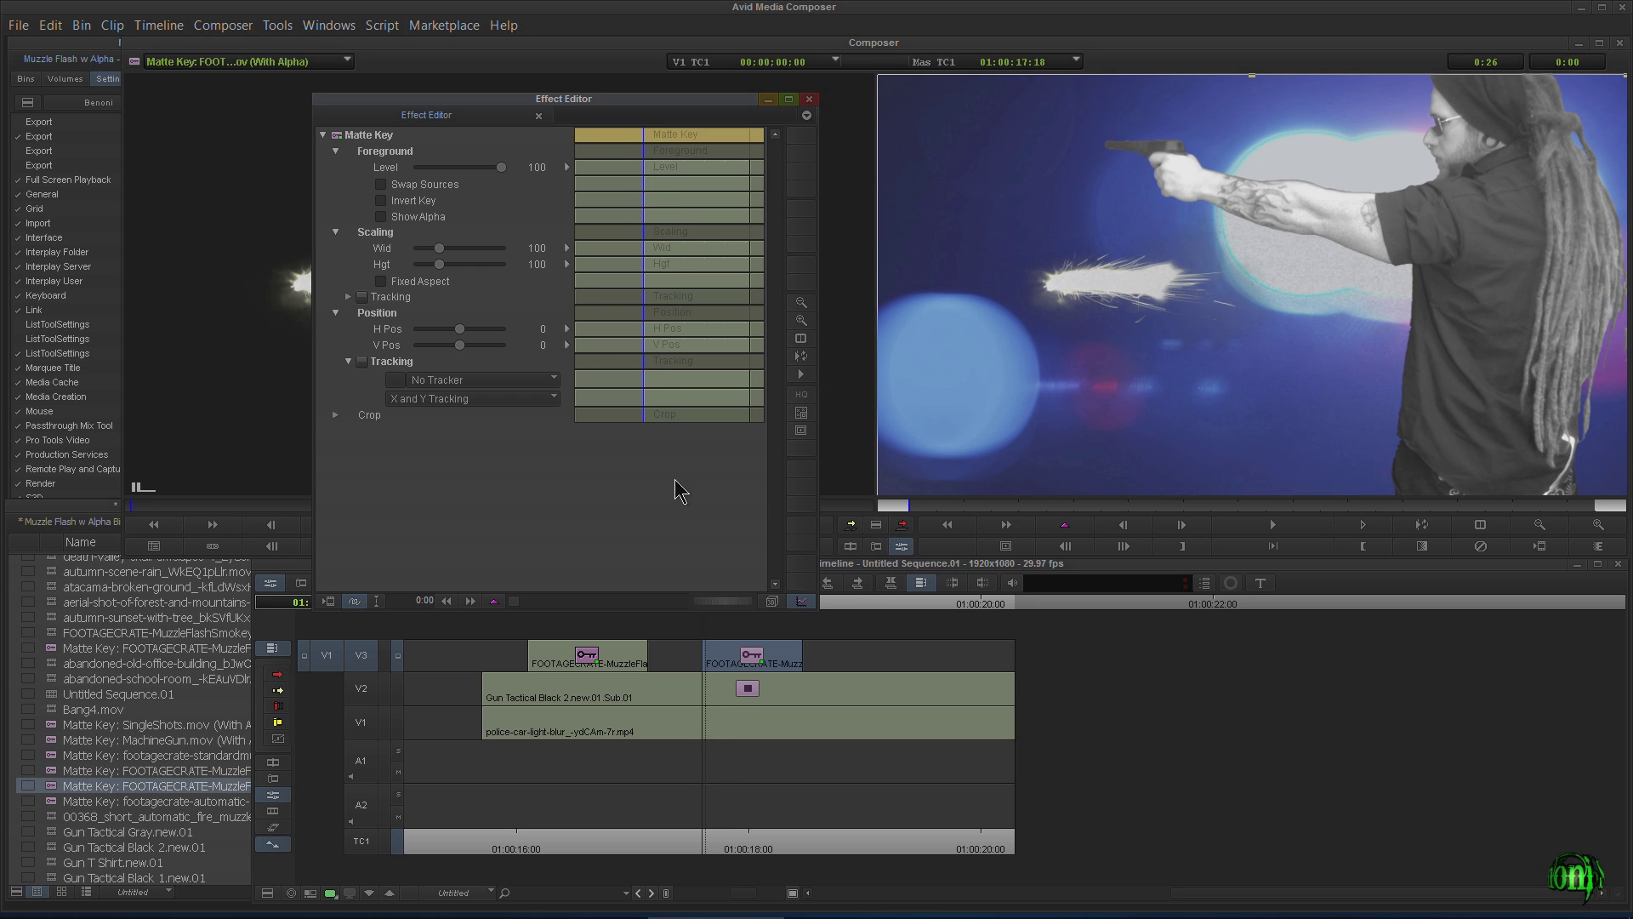
{"action": "left_click", "coordinate": [772, 601]}
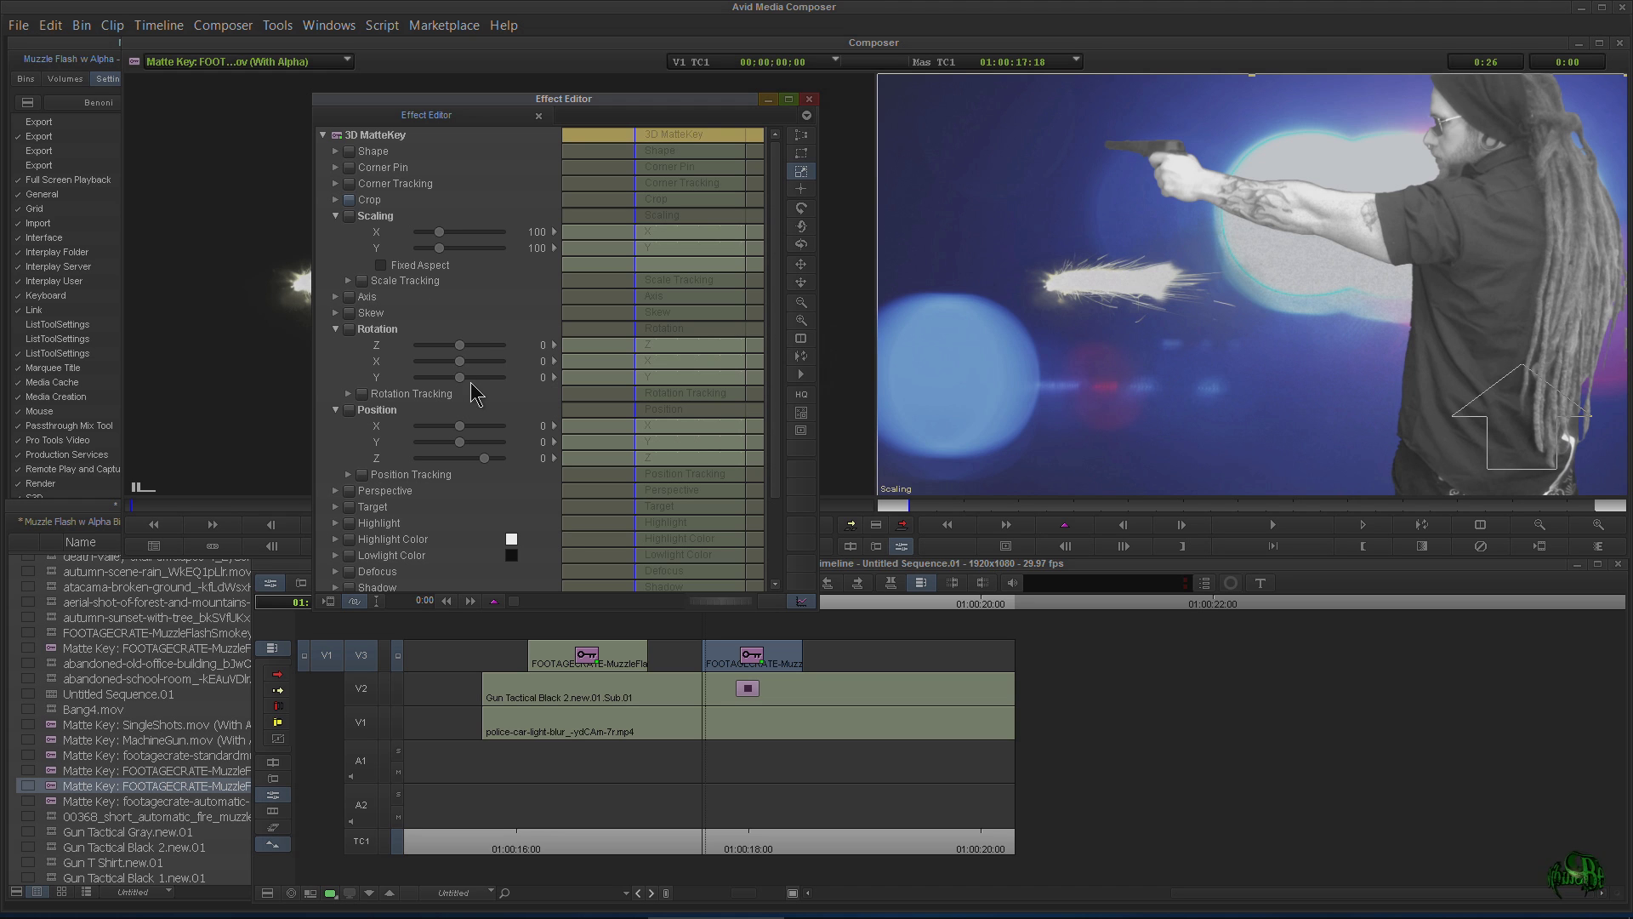
{"action": "left_click_drag", "start_coordinate": [460, 380], "coordinate": [500, 375]}
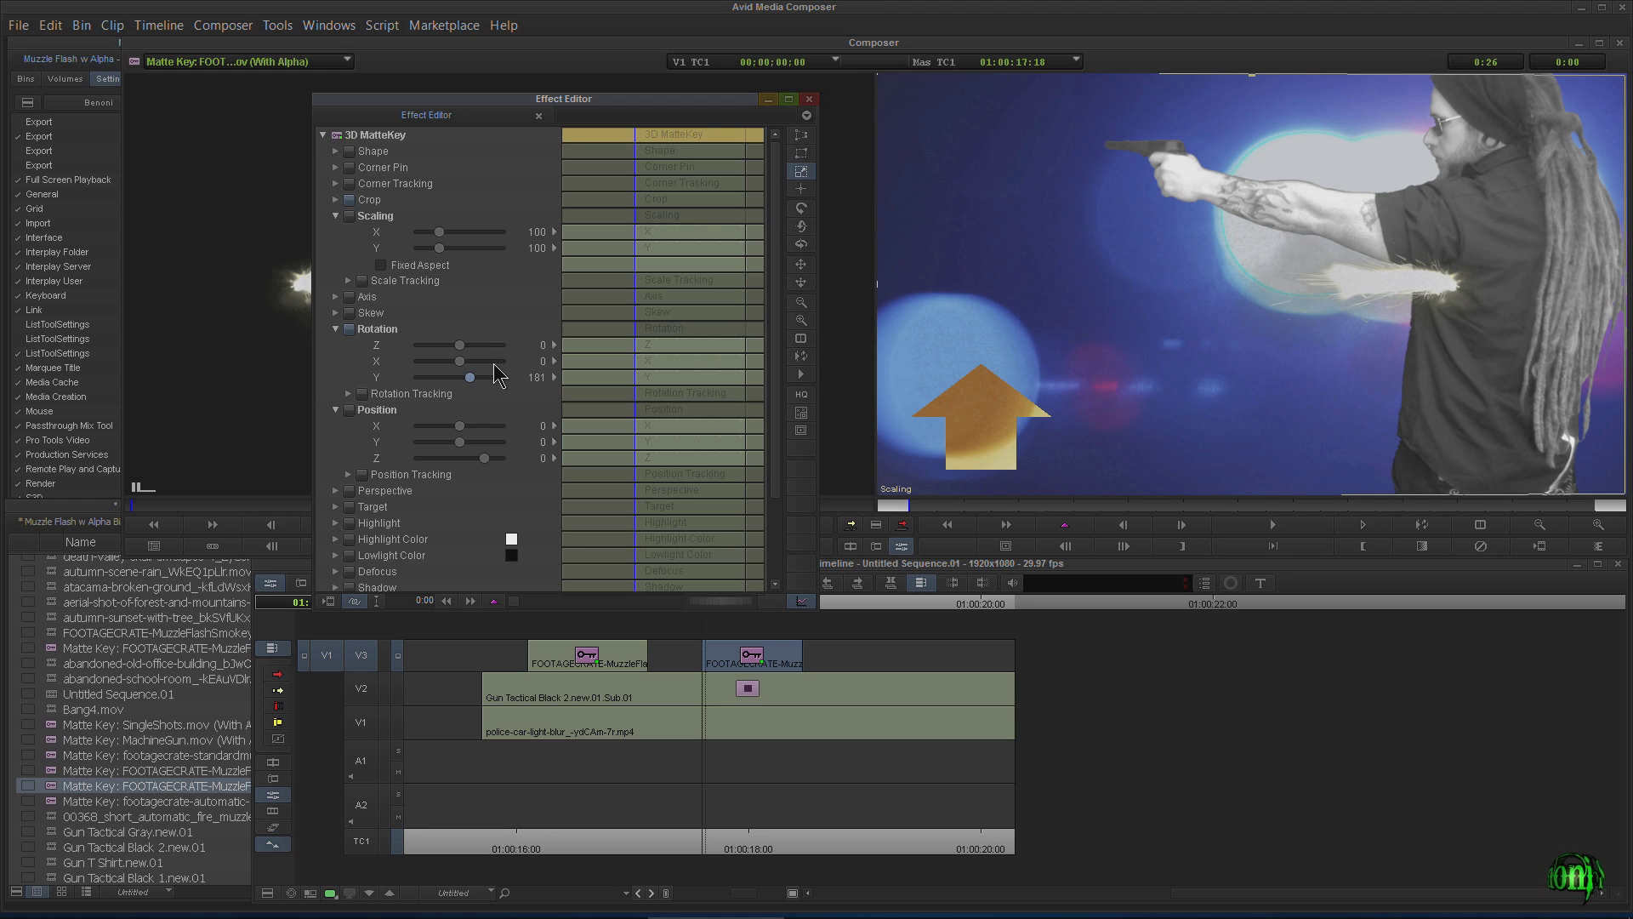
Move the second flash up to the gun, scale it to 53 with fixed aspect, and position it at the muzzle, about X -343, Y 328
{"action": "left_click_drag", "start_coordinate": [1420, 376], "coordinate": [1090, 245]}
{"action": "left_click", "coordinate": [509, 579]}
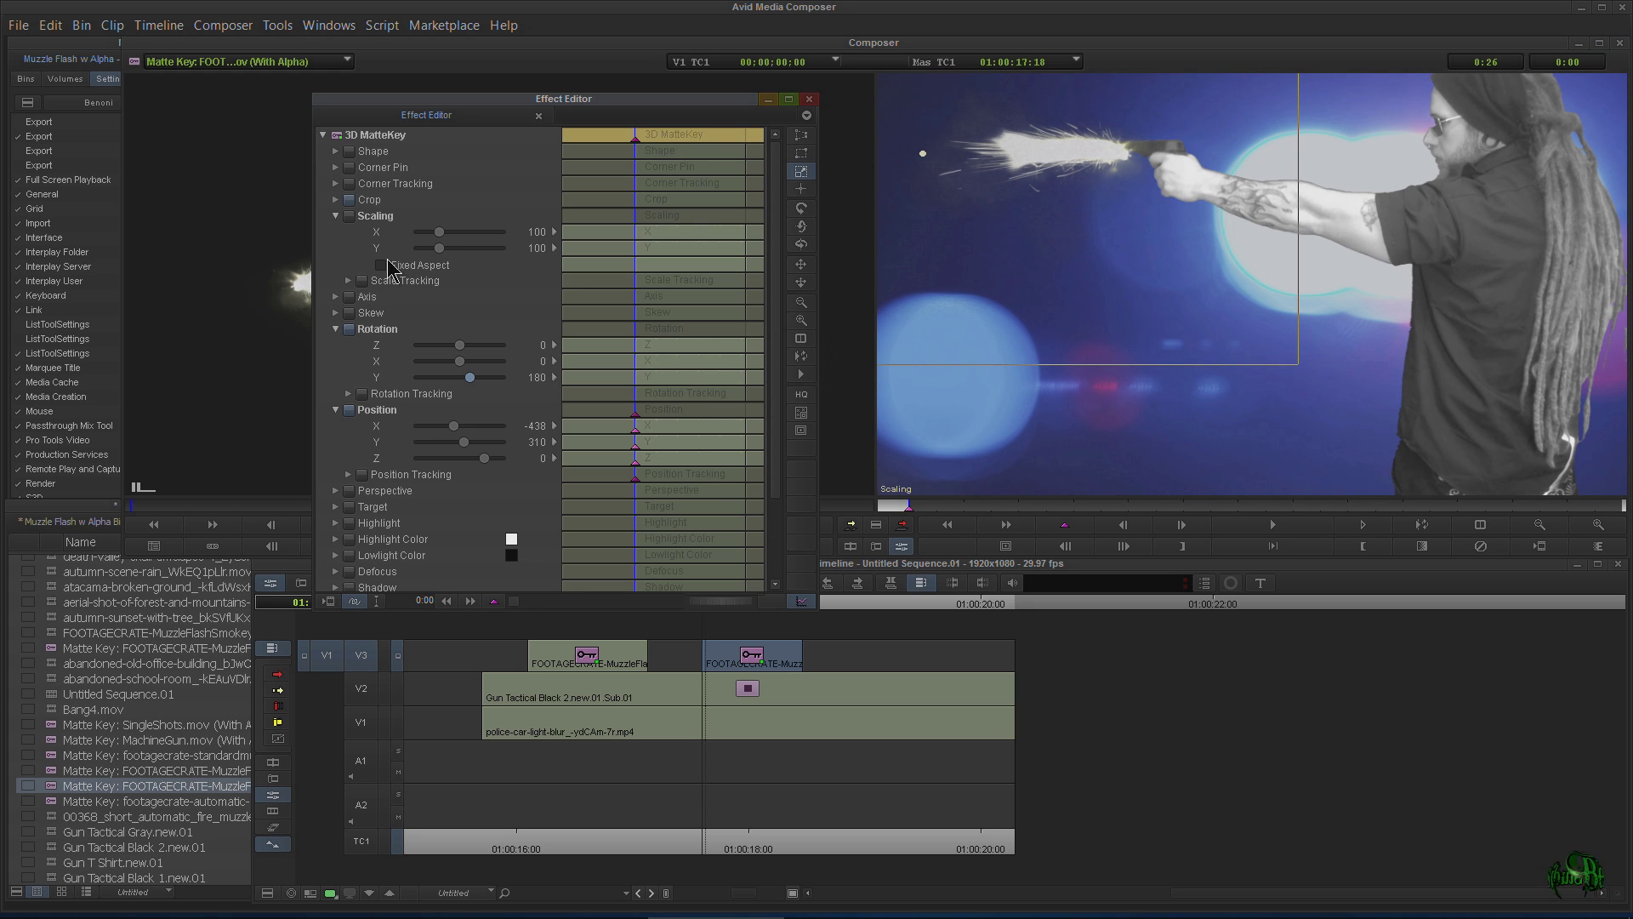
{"action": "left_click_drag", "start_coordinate": [440, 233], "coordinate": [432, 233]}
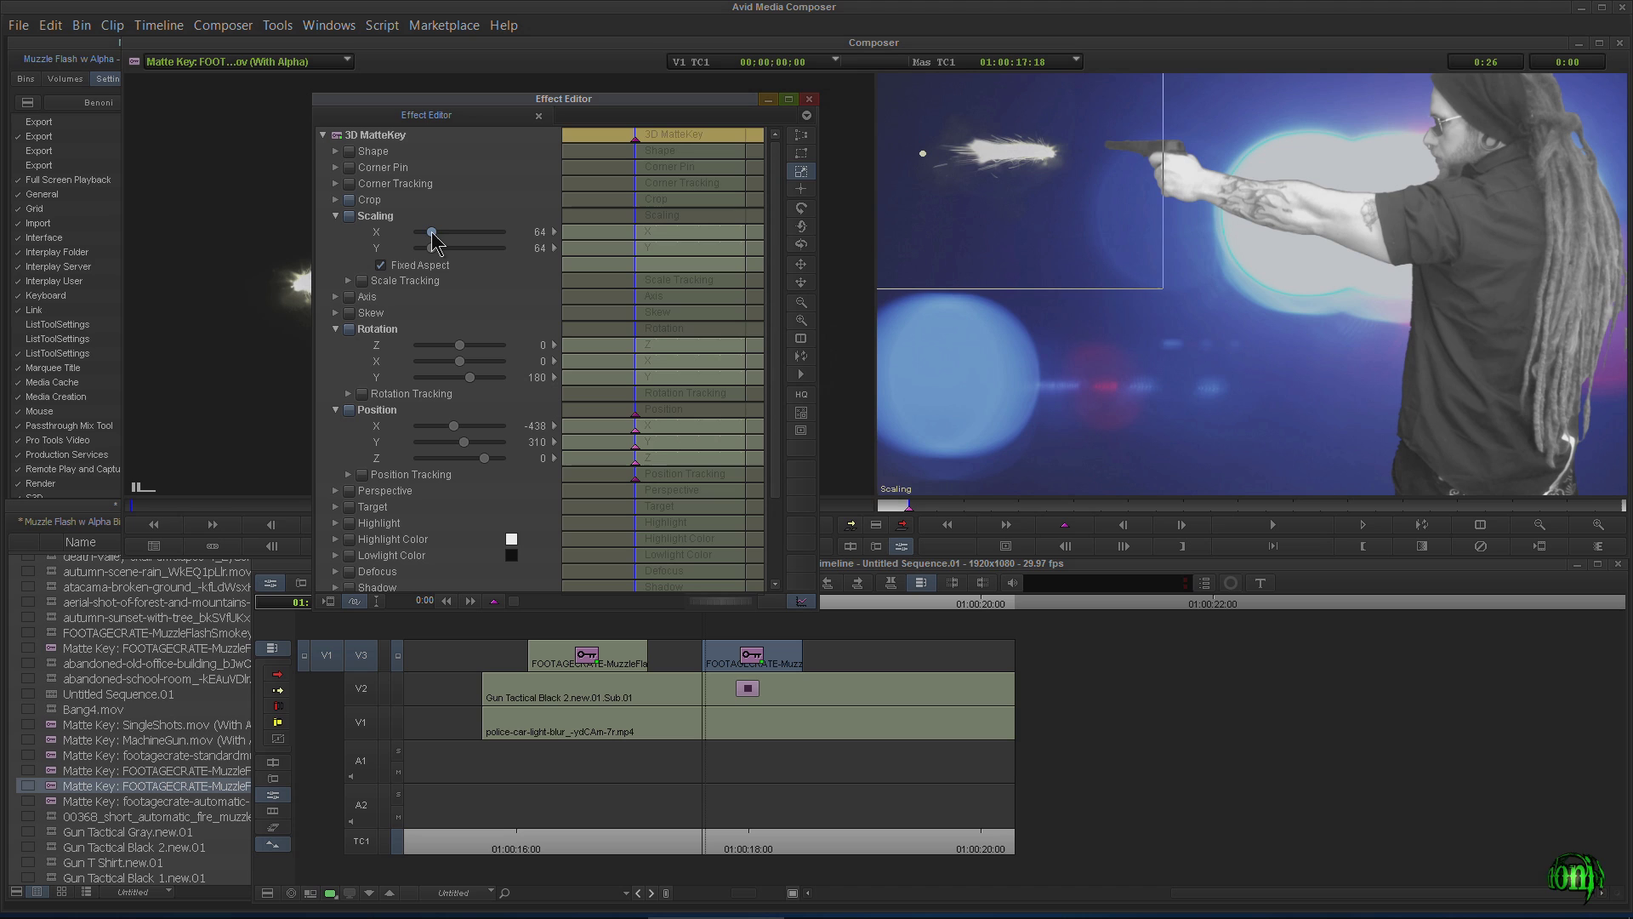
{"action": "left_click_drag", "start_coordinate": [936, 224], "coordinate": [988, 211]}
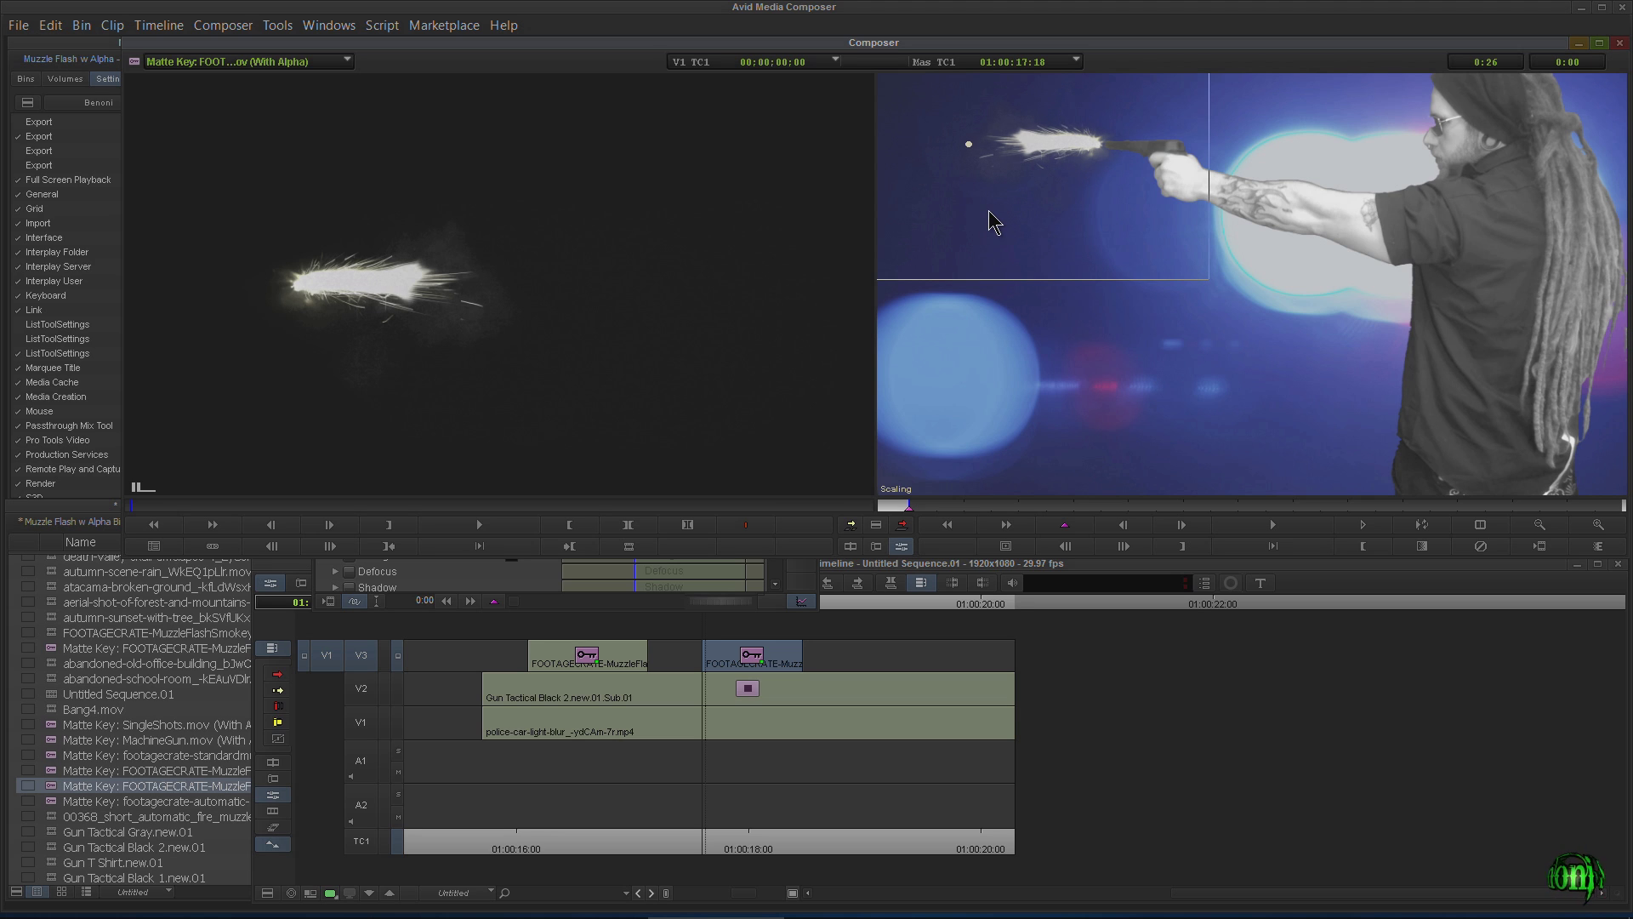
{"action": "left_click", "coordinate": [479, 572]}
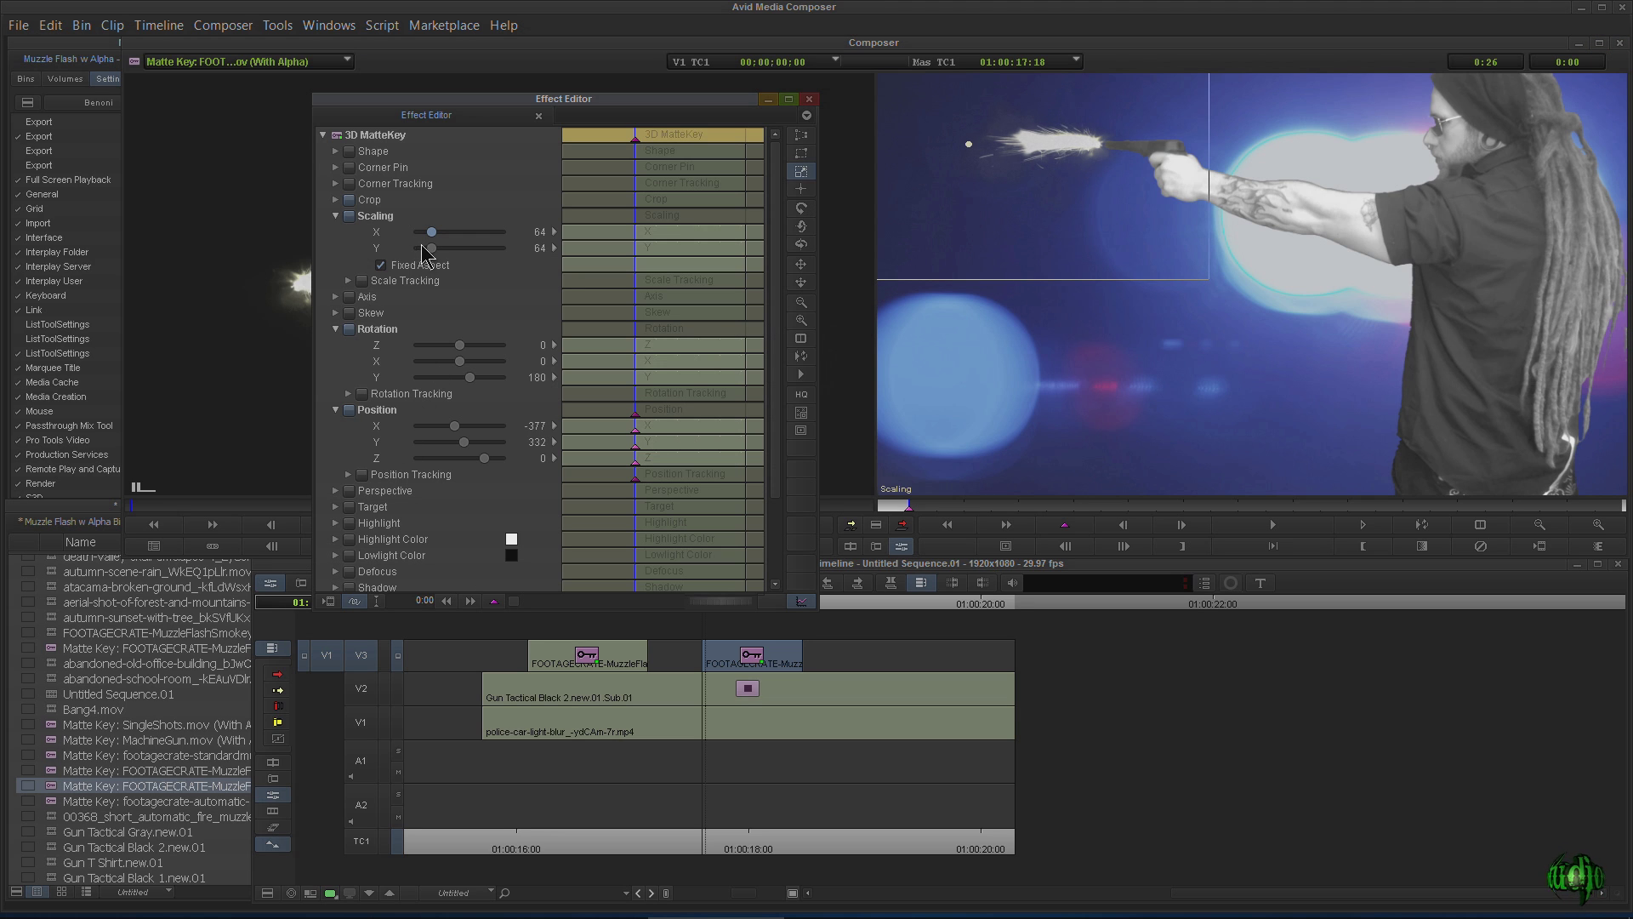
{"action": "left_click_drag", "start_coordinate": [430, 248], "coordinate": [429, 248]}
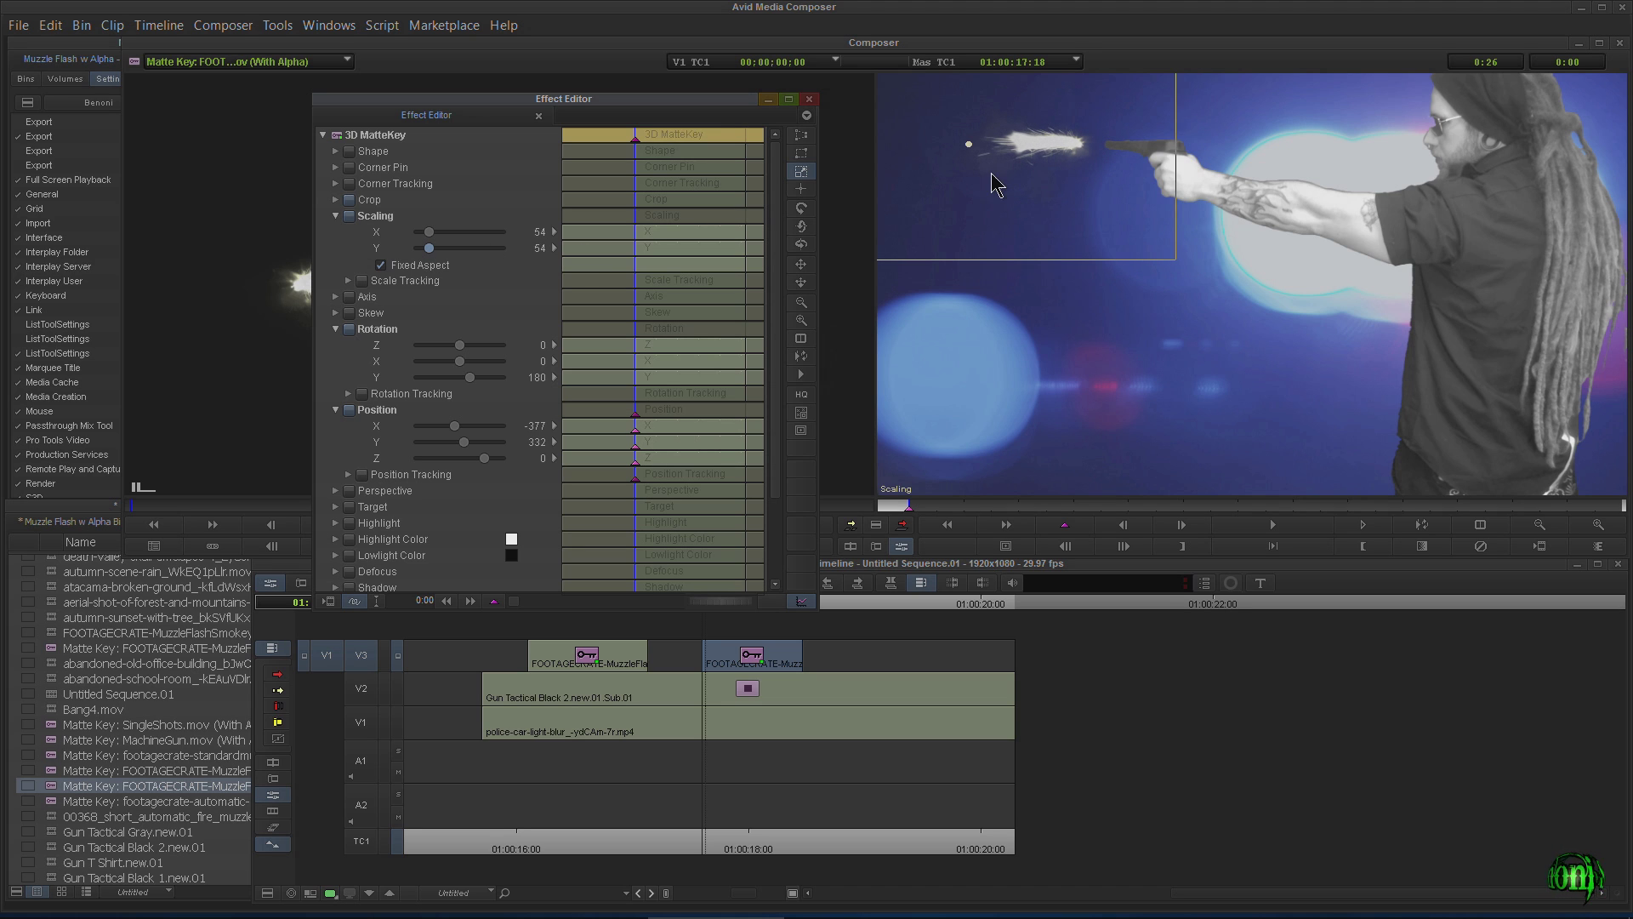
{"action": "left_click_drag", "start_coordinate": [982, 191], "coordinate": [1006, 189]}
{"action": "left_click", "coordinate": [473, 584]}
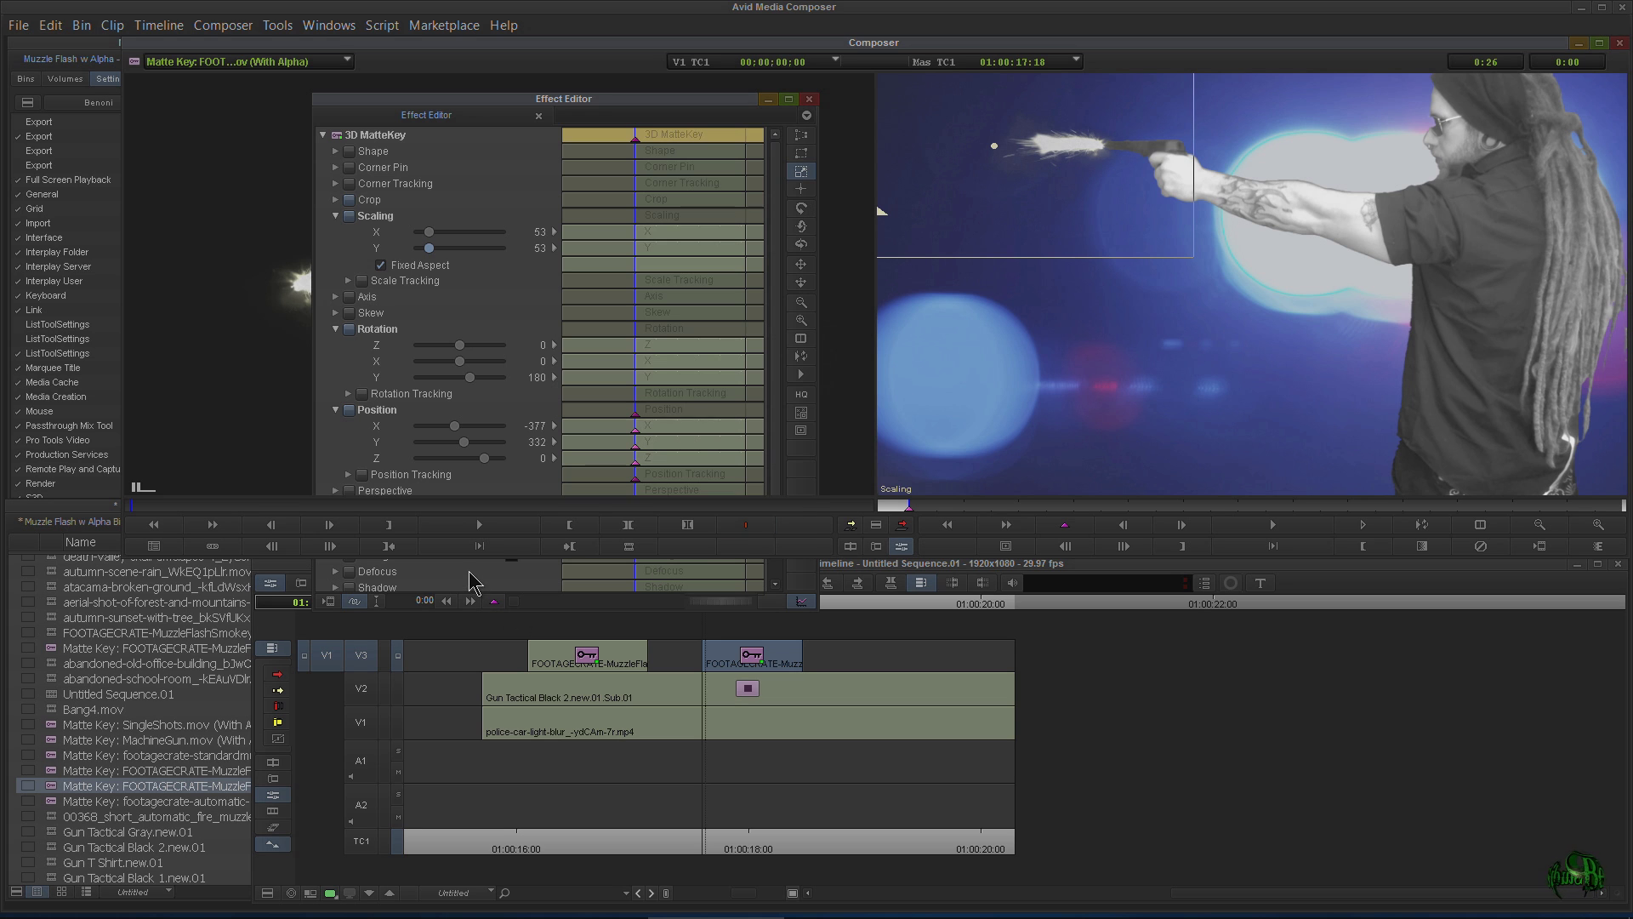
{"action": "left_click_drag", "start_coordinate": [641, 129], "coordinate": [534, 160]}
{"action": "left_click", "coordinate": [807, 101]}
Play back the second gunshot from just before 01:00:17:18 to check the handgun flash
{"action": "left_click_drag", "start_coordinate": [712, 603], "coordinate": [673, 611]}
{"action": "key", "text": "space"}
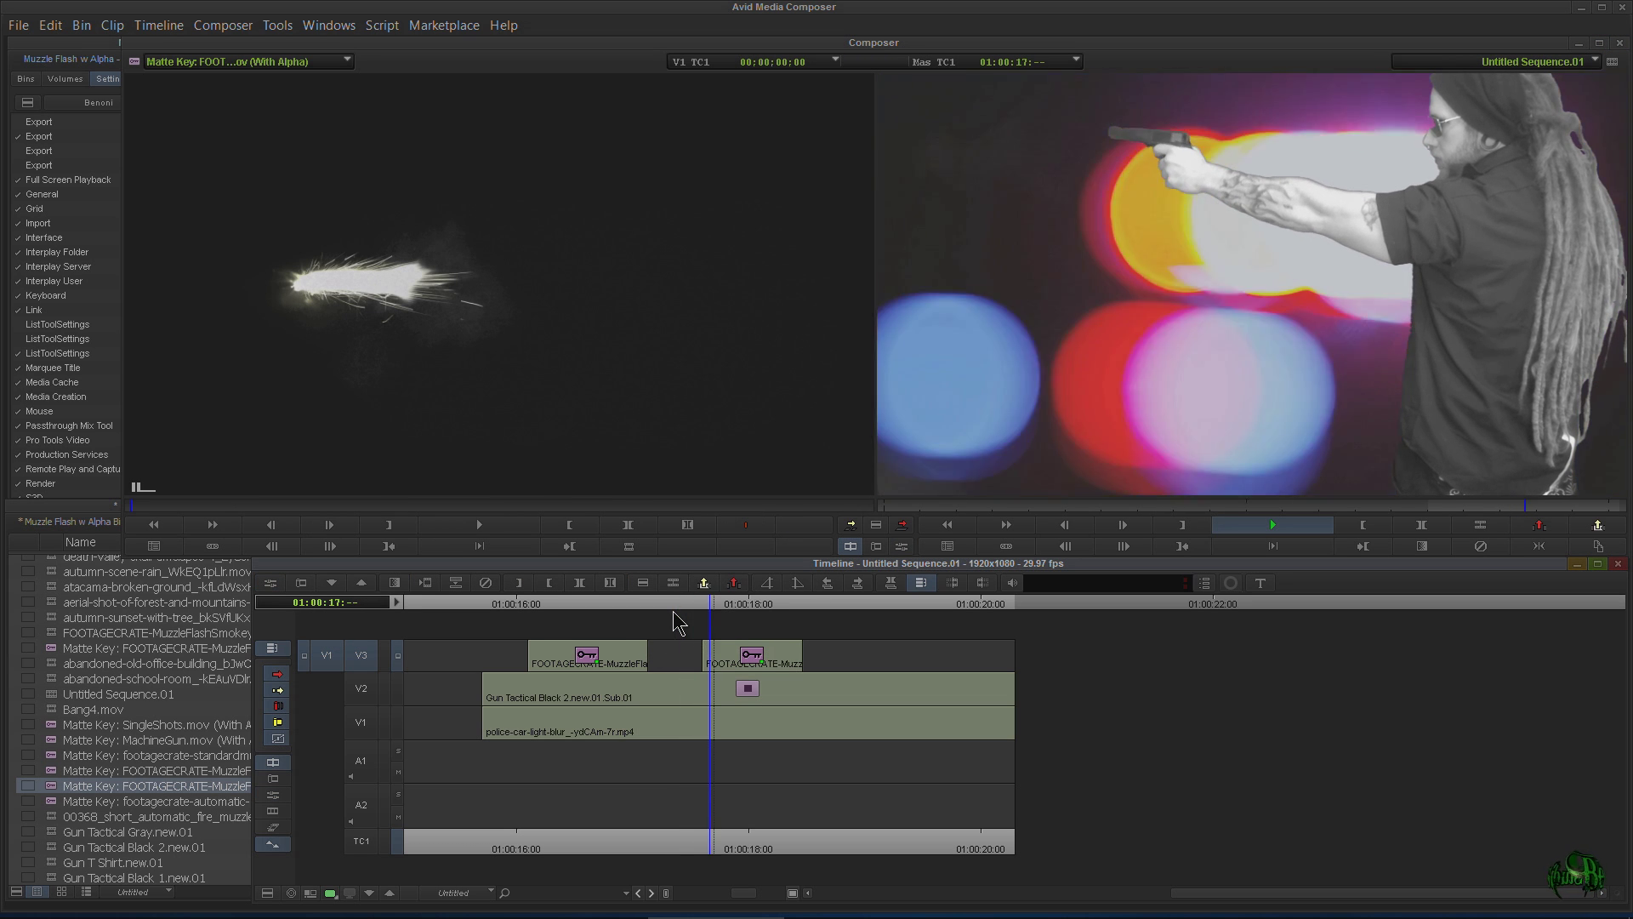
{"action": "left_click", "coordinate": [709, 606]}
{"action": "left_click", "coordinate": [673, 610]}
{"action": "key", "text": "space"}
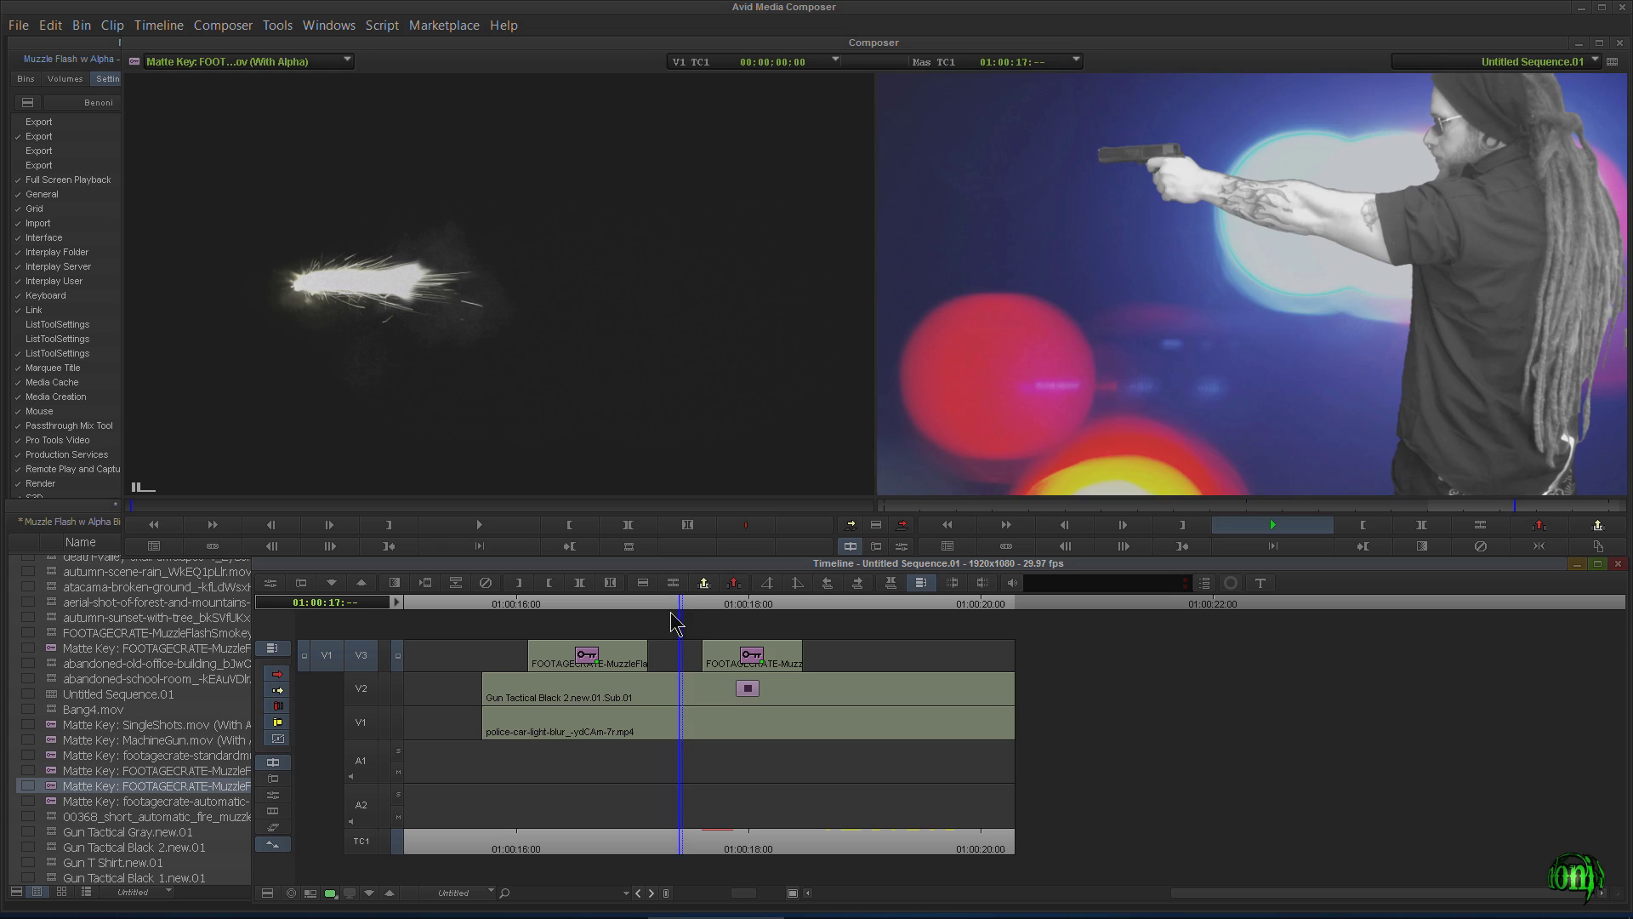
{"action": "key", "text": "space"}
Rotate the second flash to -1 on the Z axis at its first keyframe and raise it to about Y 340
{"action": "left_click", "coordinate": [773, 656]}
{"action": "left_click", "coordinate": [901, 548]}
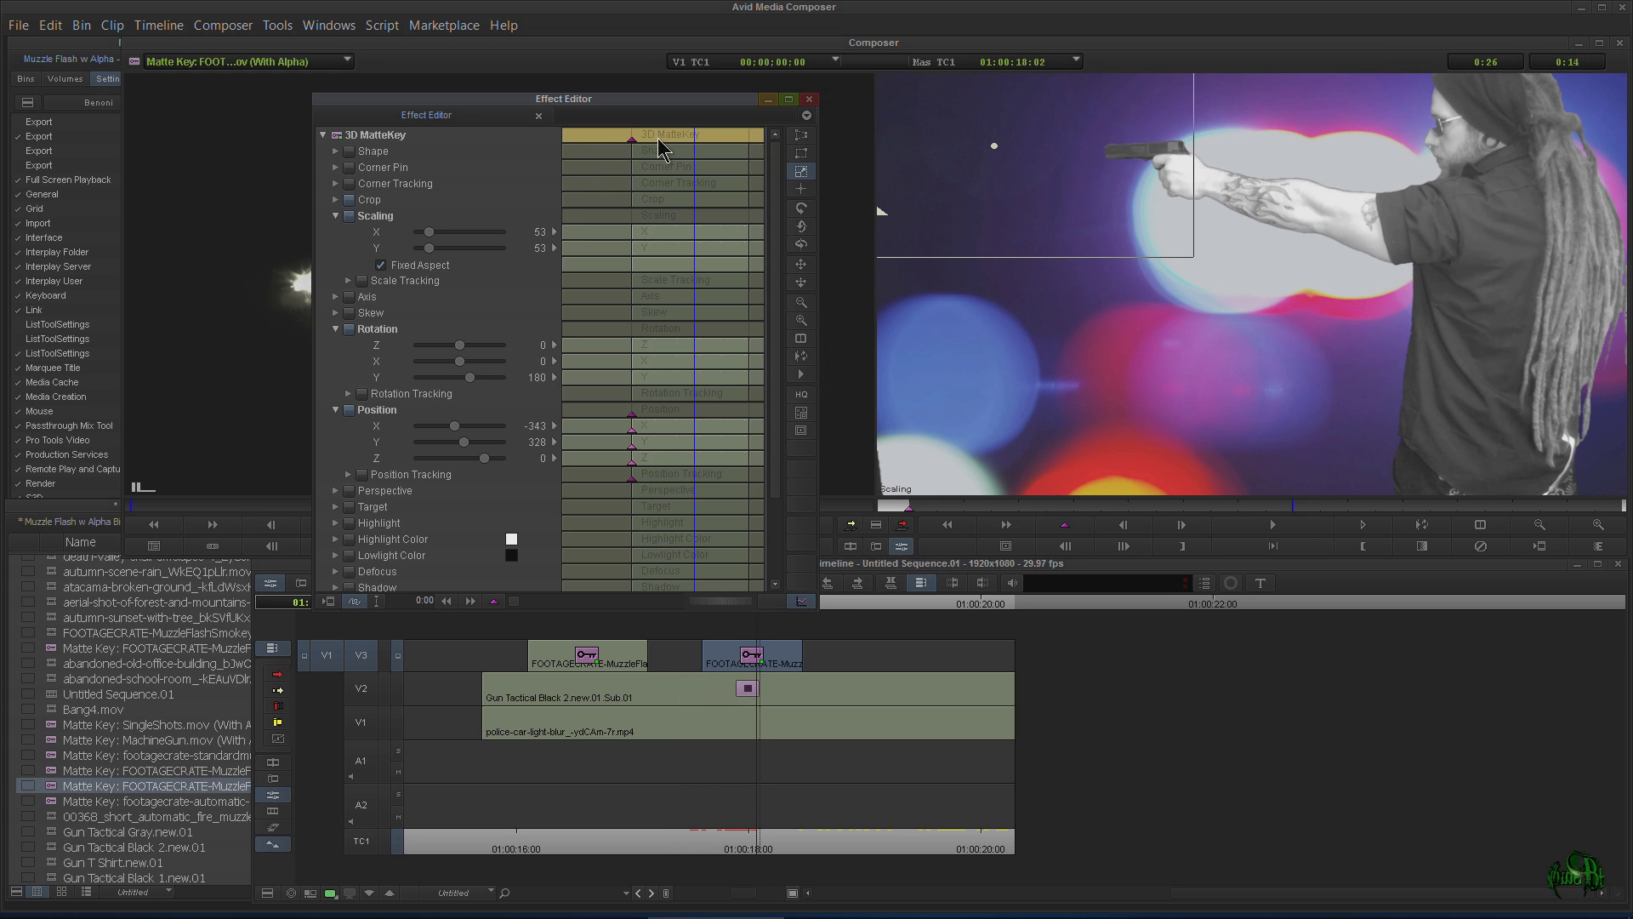
{"action": "left_click", "coordinate": [634, 141]}
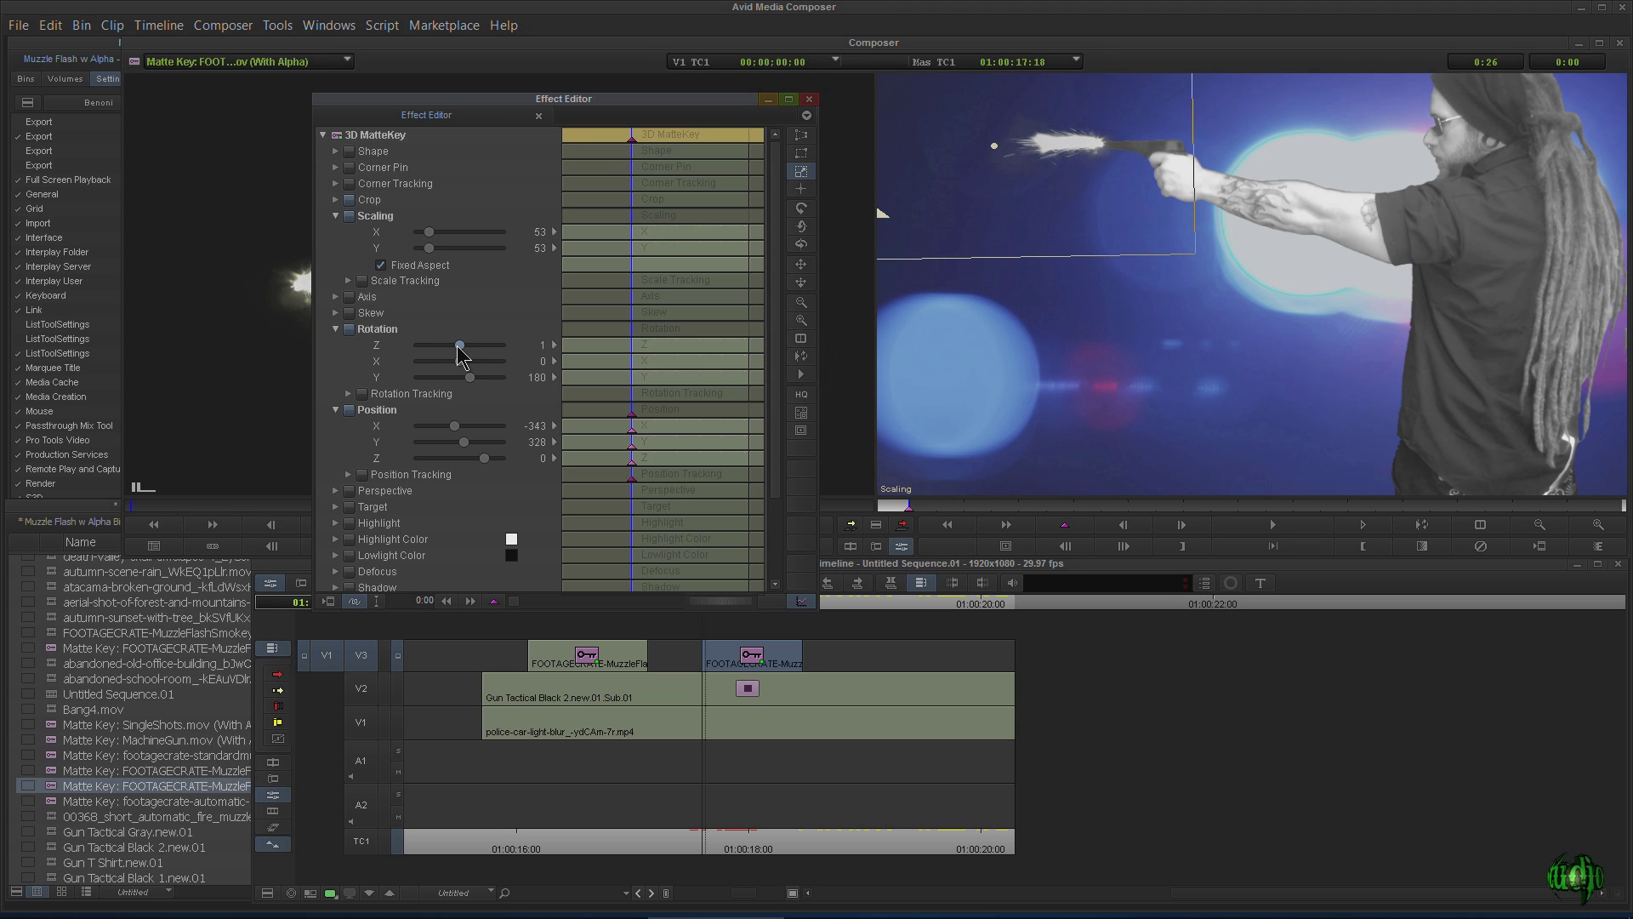
{"action": "left_click_drag", "start_coordinate": [458, 347], "coordinate": [457, 347]}
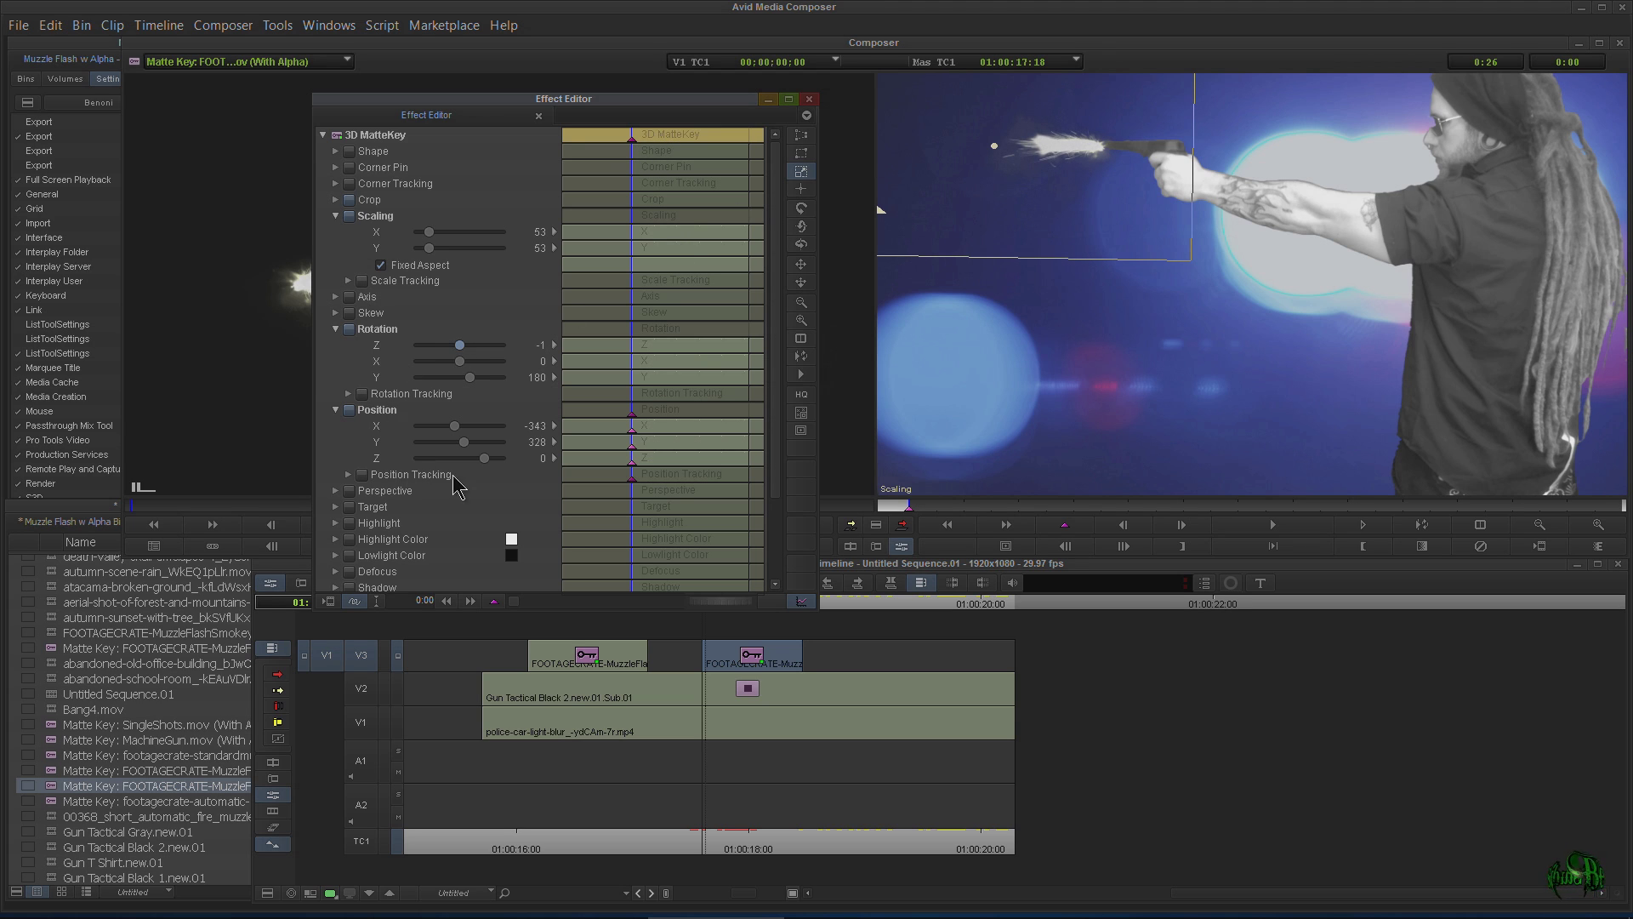
{"action": "left_click_drag", "start_coordinate": [970, 193], "coordinate": [971, 188]}
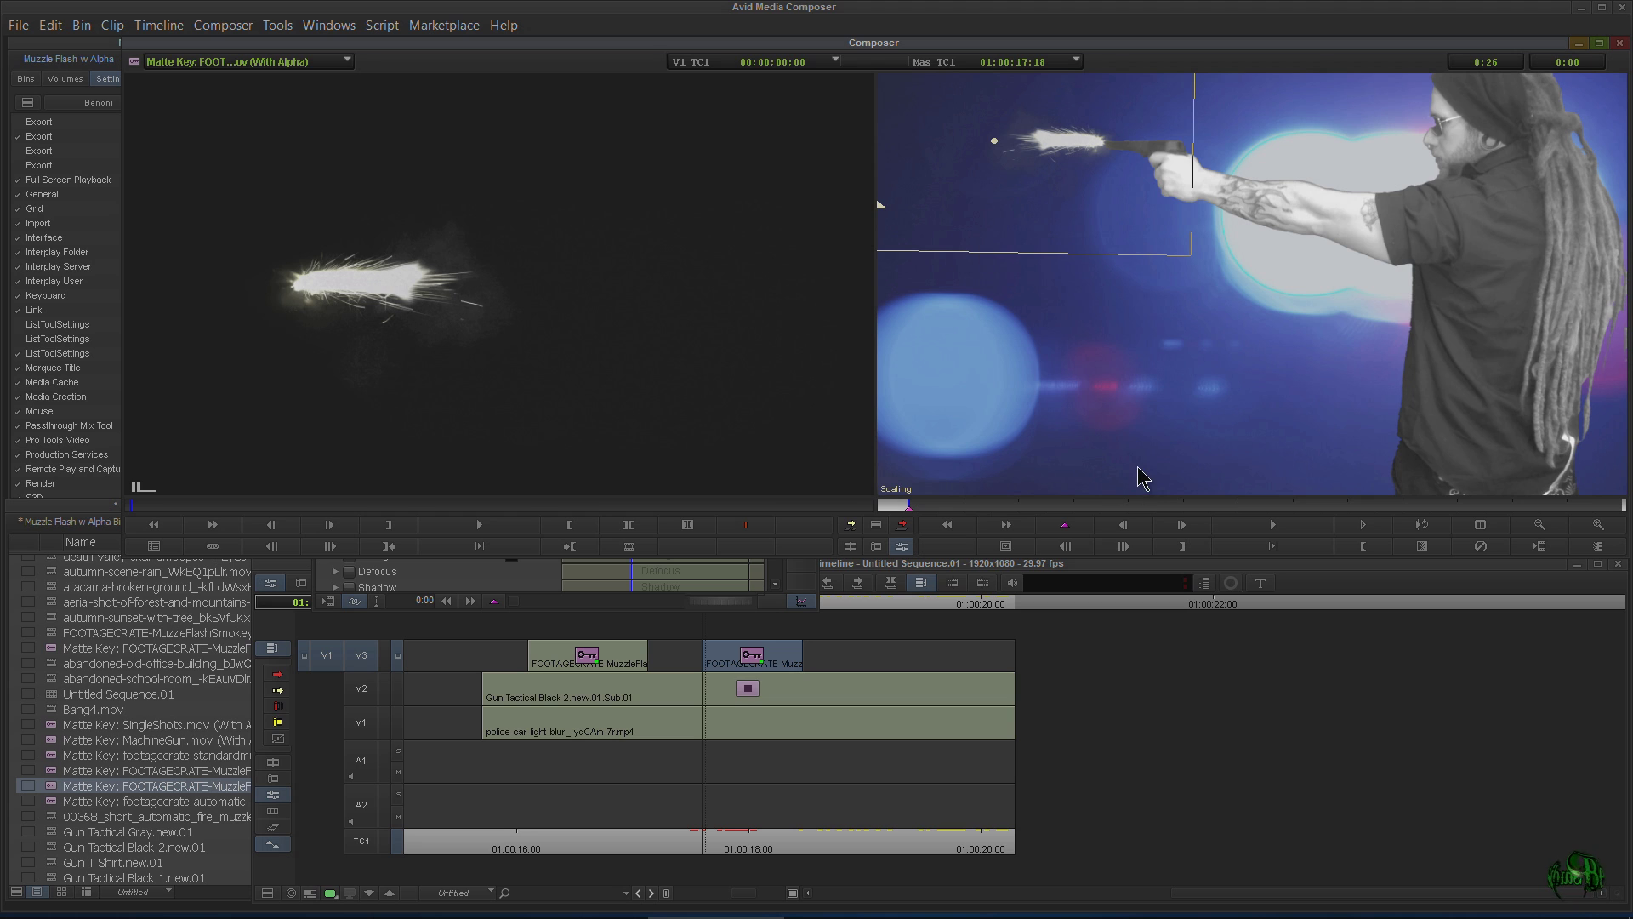
Step between the second flash's first two frames to check its muzzle alignment, and leave effect editing
{"action": "key", "text": "Right"}
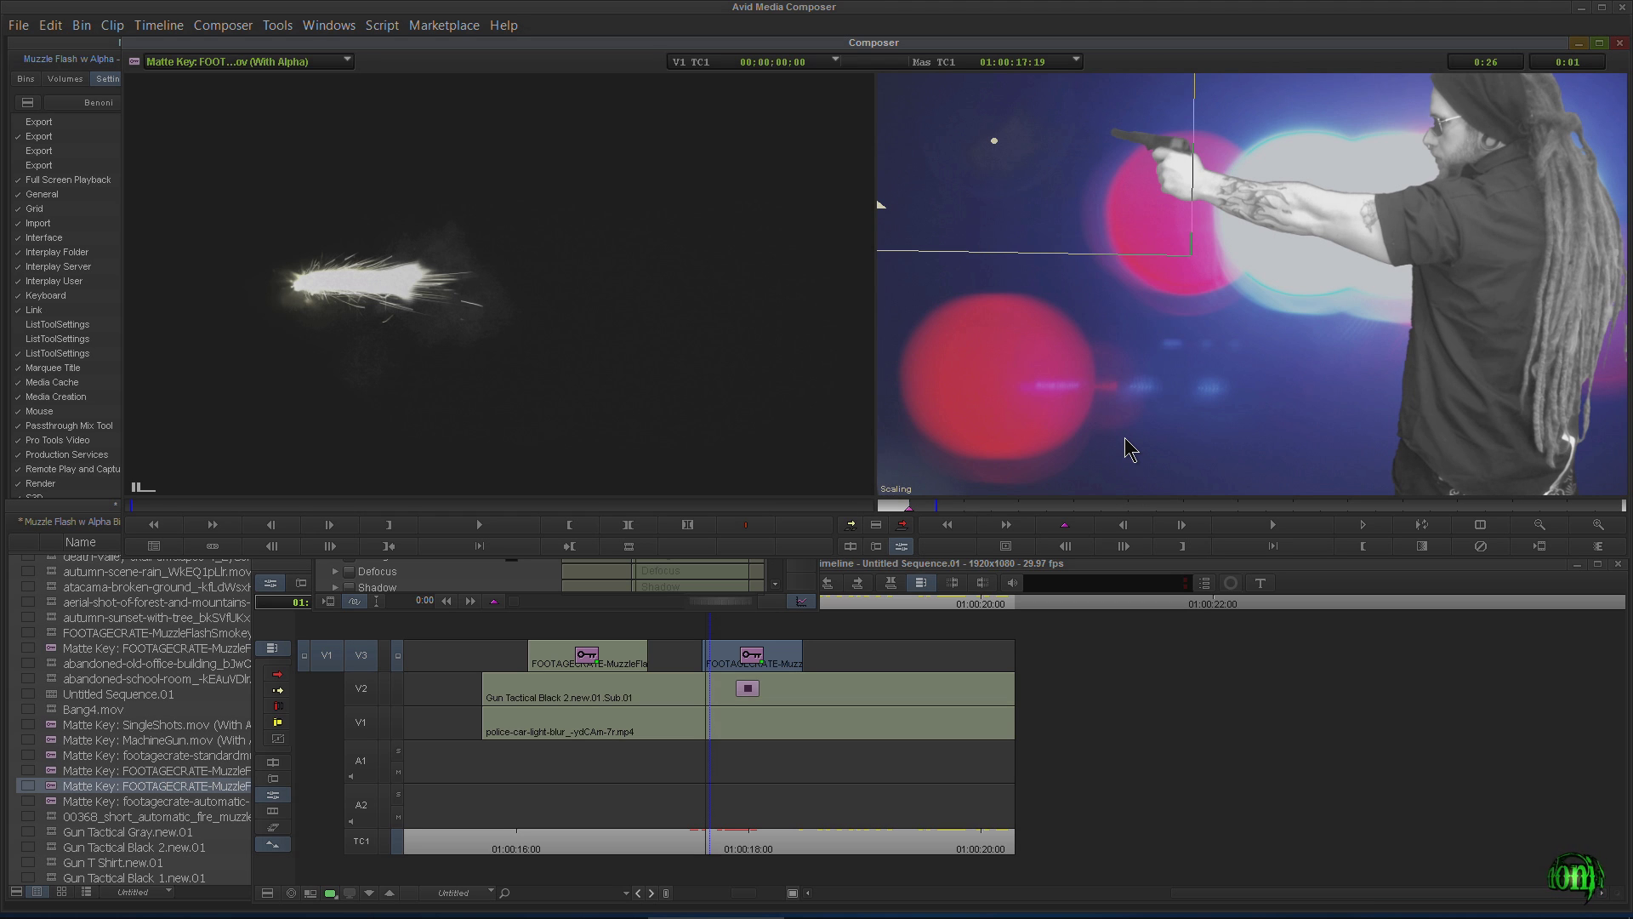
{"action": "key", "text": "Left"}
{"action": "key", "text": "Right"}
{"action": "key", "text": "Left"}
{"action": "key", "text": "Right"}
{"action": "key", "text": "Left"}
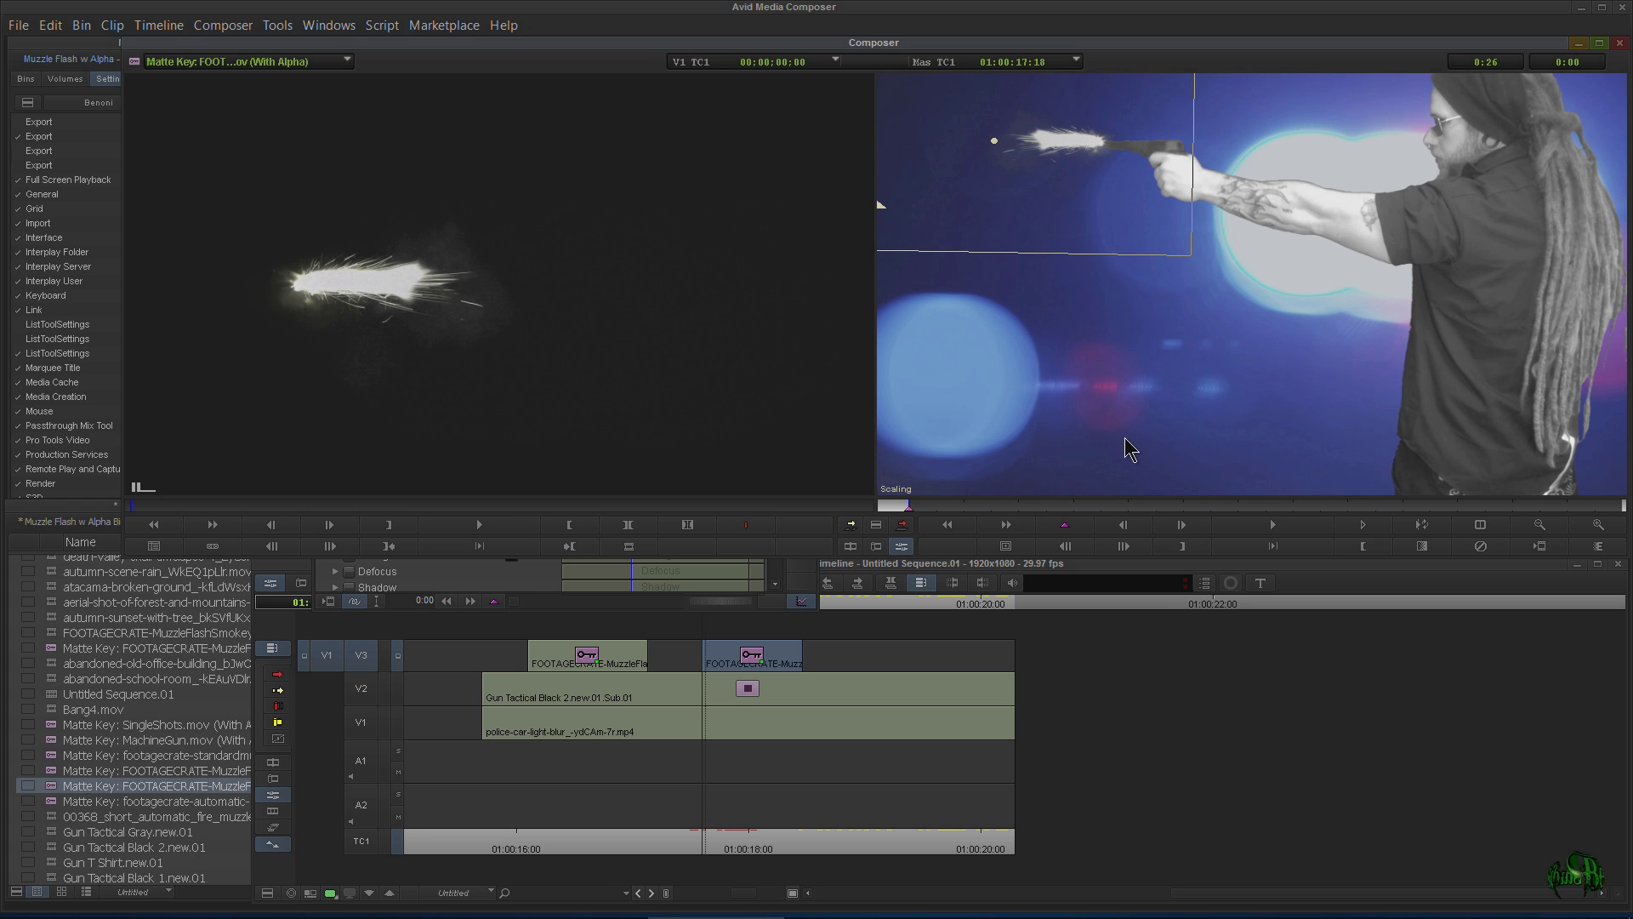
{"action": "left_click", "coordinate": [500, 572]}
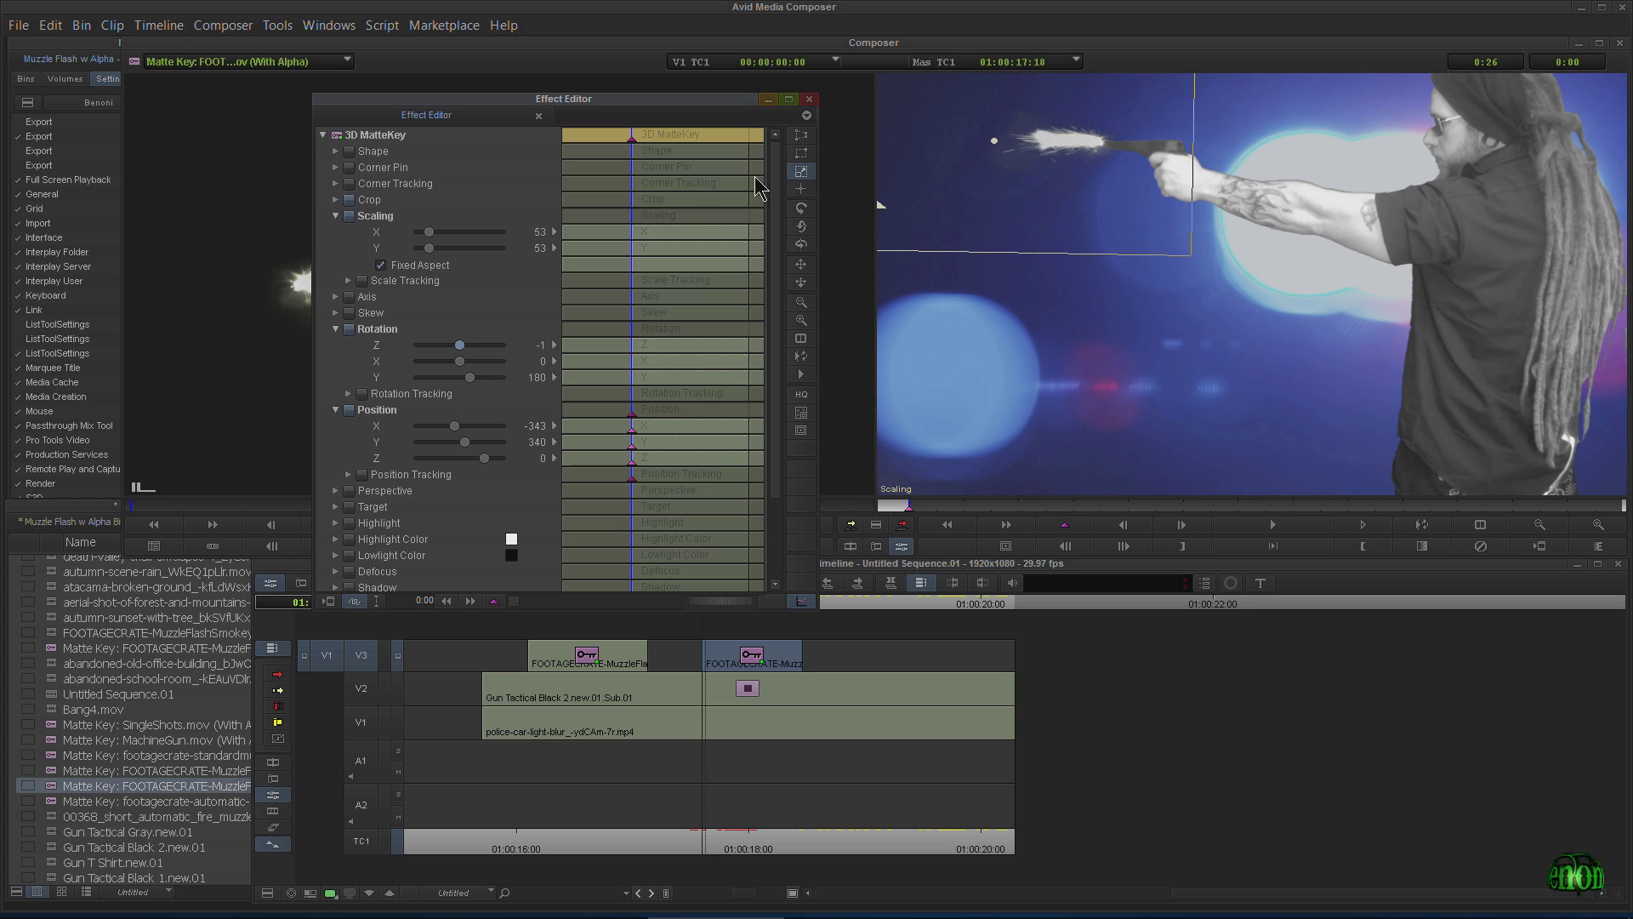
{"action": "left_click", "coordinate": [809, 99]}
Play back the sequence over both gunshots to review the two muzzle flashes
{"action": "key", "text": "space"}
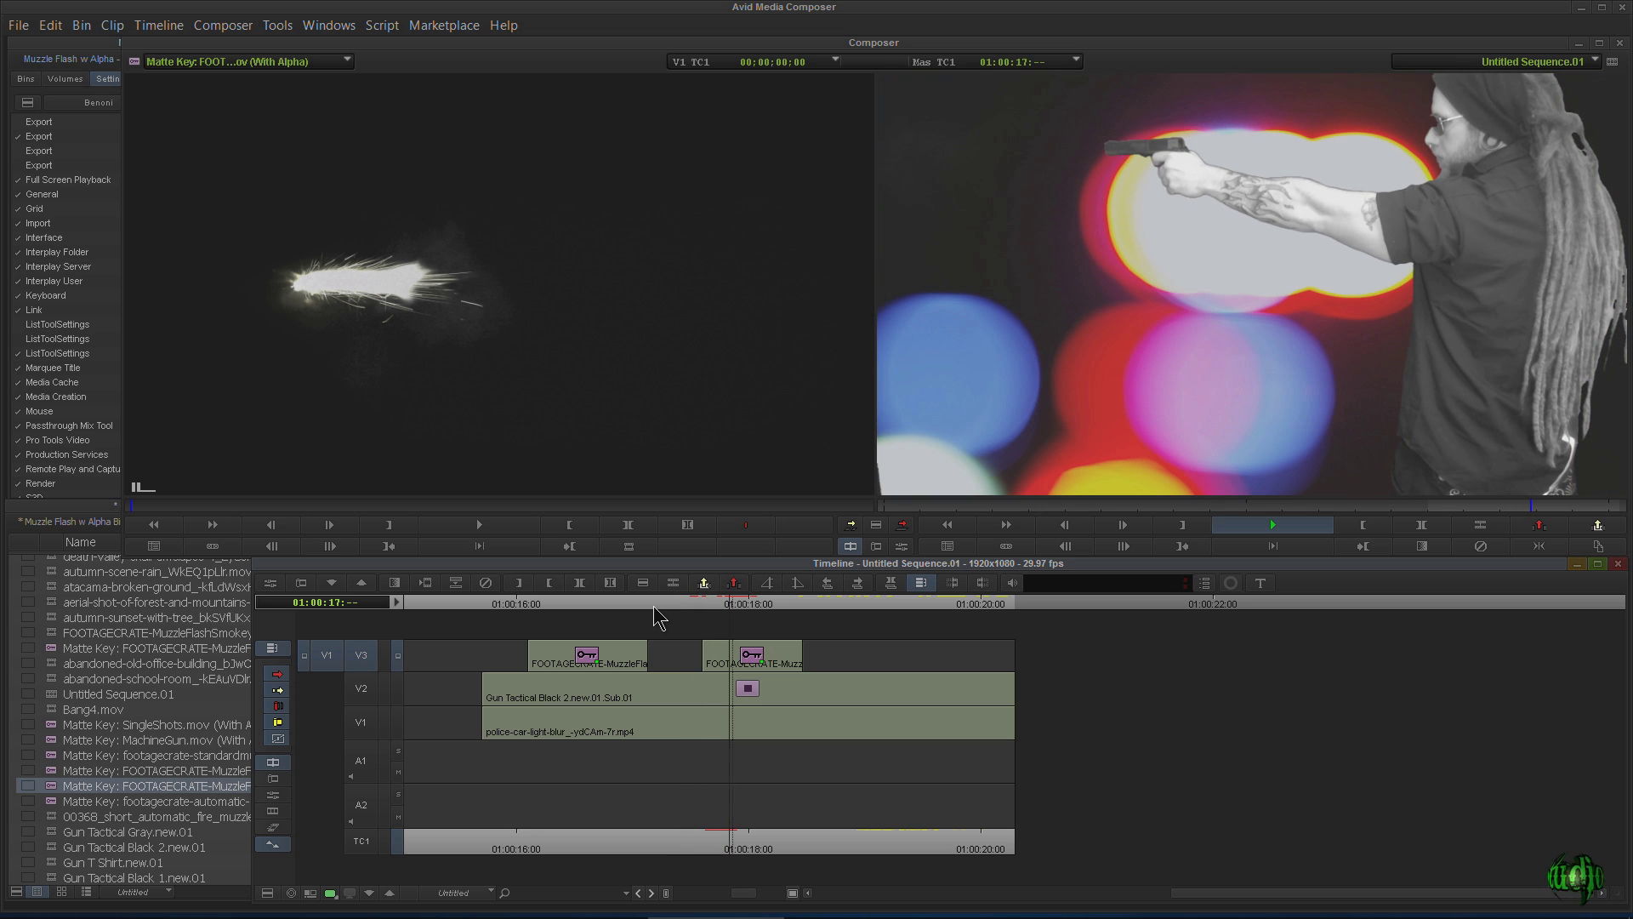
{"action": "key", "text": "space"}
{"action": "left_click_drag", "start_coordinate": [752, 603], "coordinate": [797, 601]}
{"action": "left_click", "coordinate": [507, 630]}
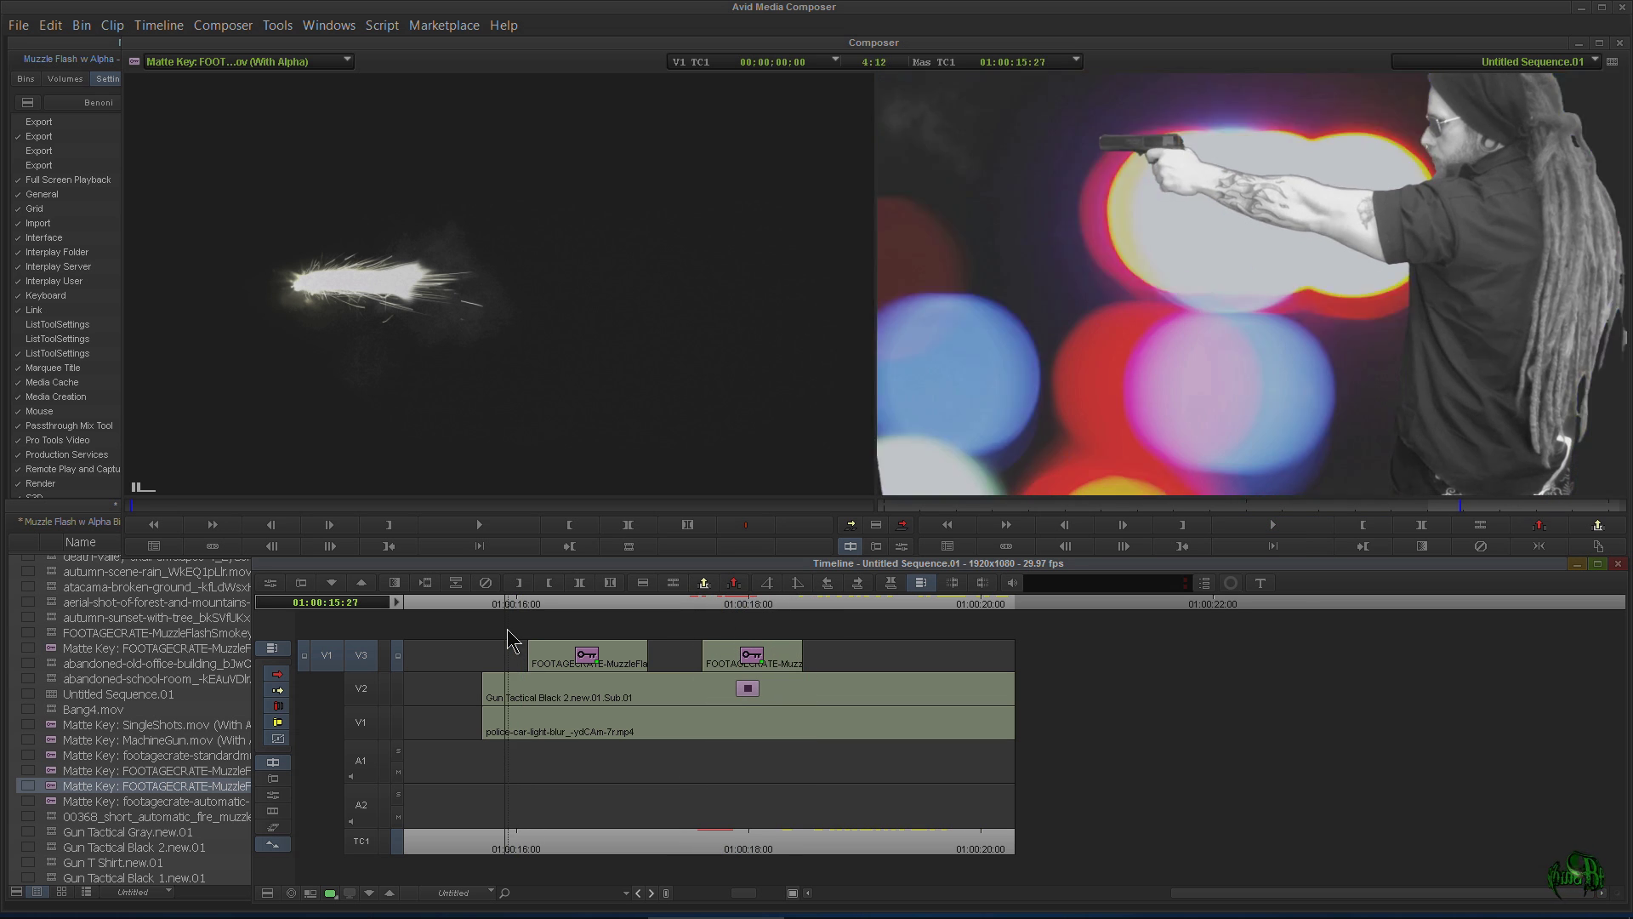
{"action": "key", "text": "space"}
{"action": "left_click_drag", "start_coordinate": [562, 610], "coordinate": [556, 609]}
Park on the smokey flash's first frame at 01:00:16:03 and load the footagecrate-automatic-machinegun Matte Key clip as the source
{"action": "left_click", "coordinate": [544, 615], "text": "ctrl"}
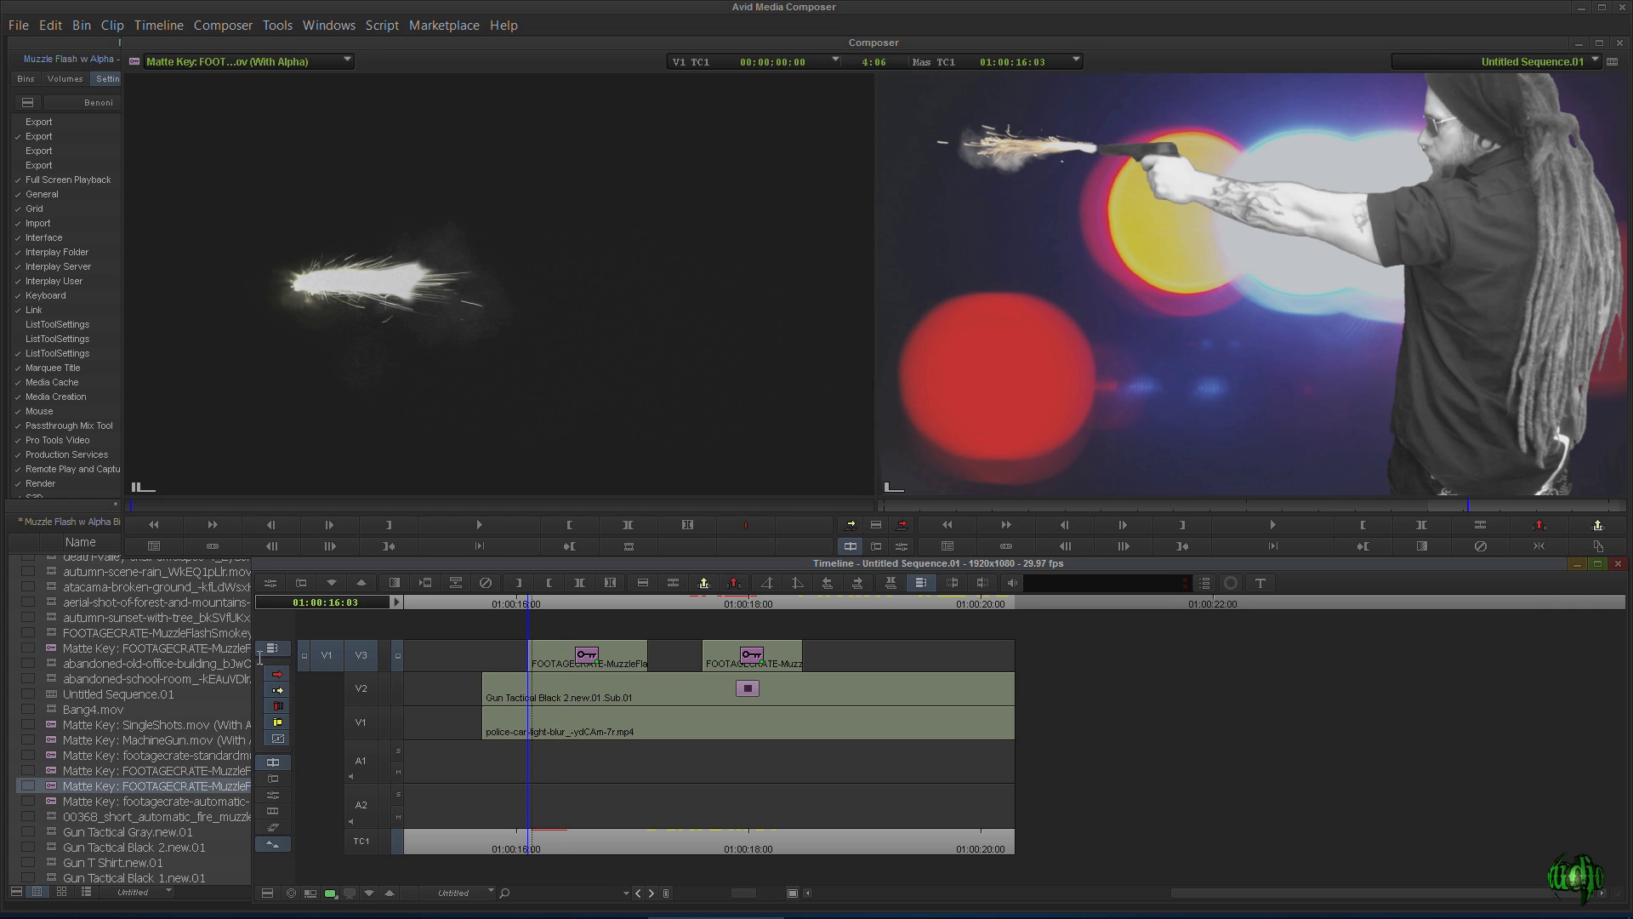
{"action": "double_click", "coordinate": [52, 802]}
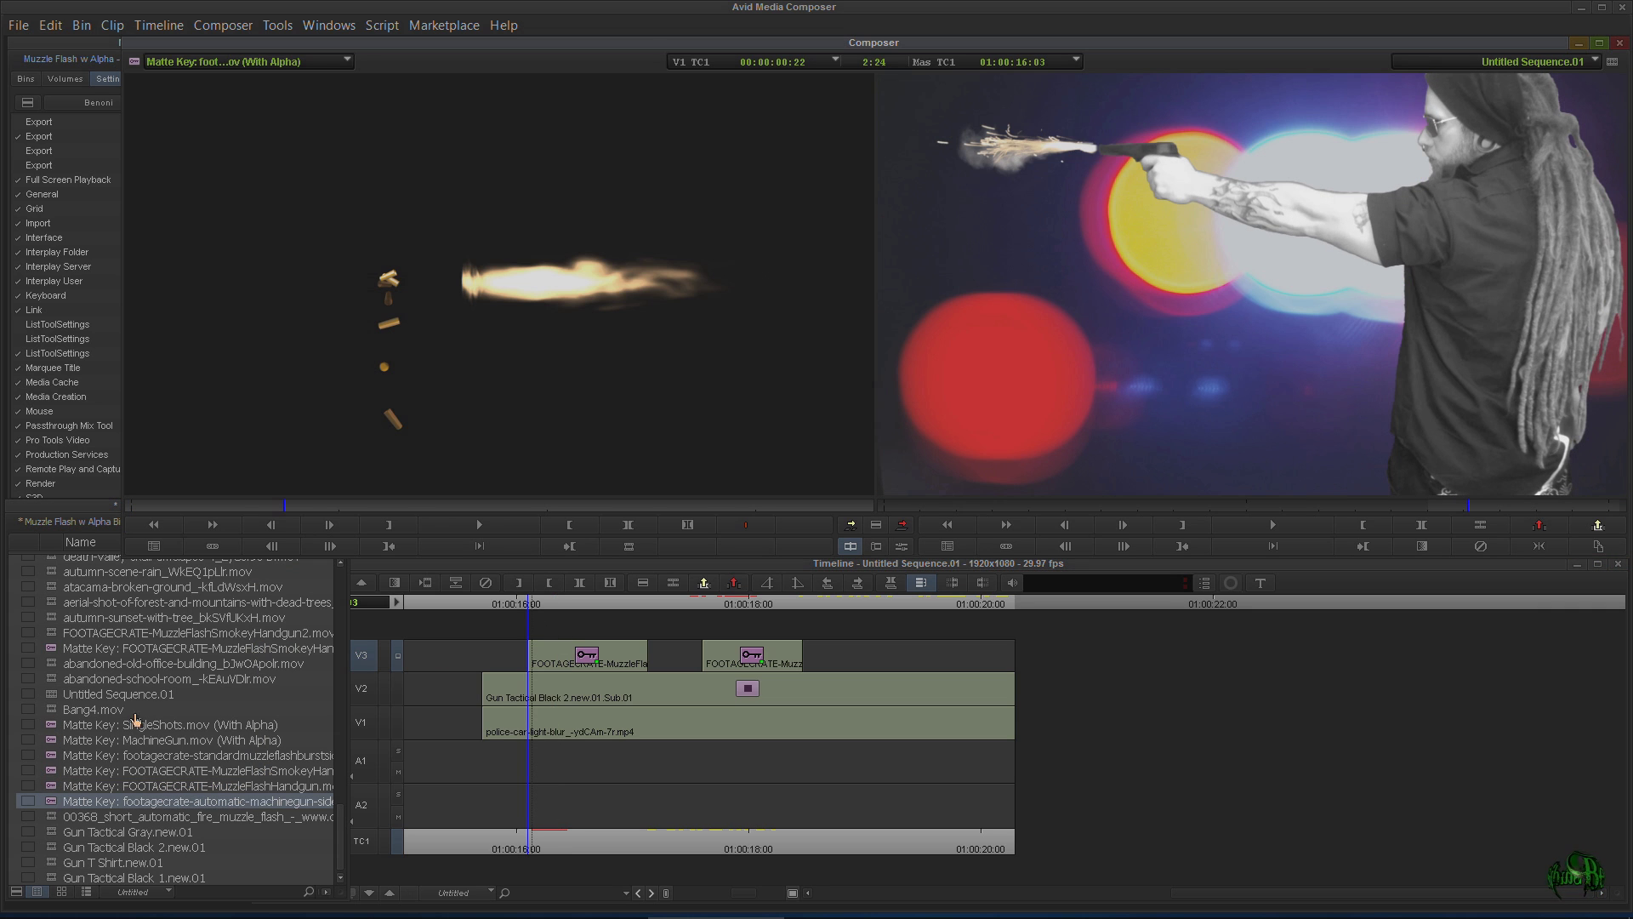
Load the footagecrate-standardmuzzleflashburstside Matte Key clip, mark a single two-frame burst ending at 00:00:01:03, and overwrite it onto V3 at 01:00:16:03
{"action": "double_click", "coordinate": [62, 756]}
{"action": "left_click_drag", "start_coordinate": [475, 504], "coordinate": [525, 504]}
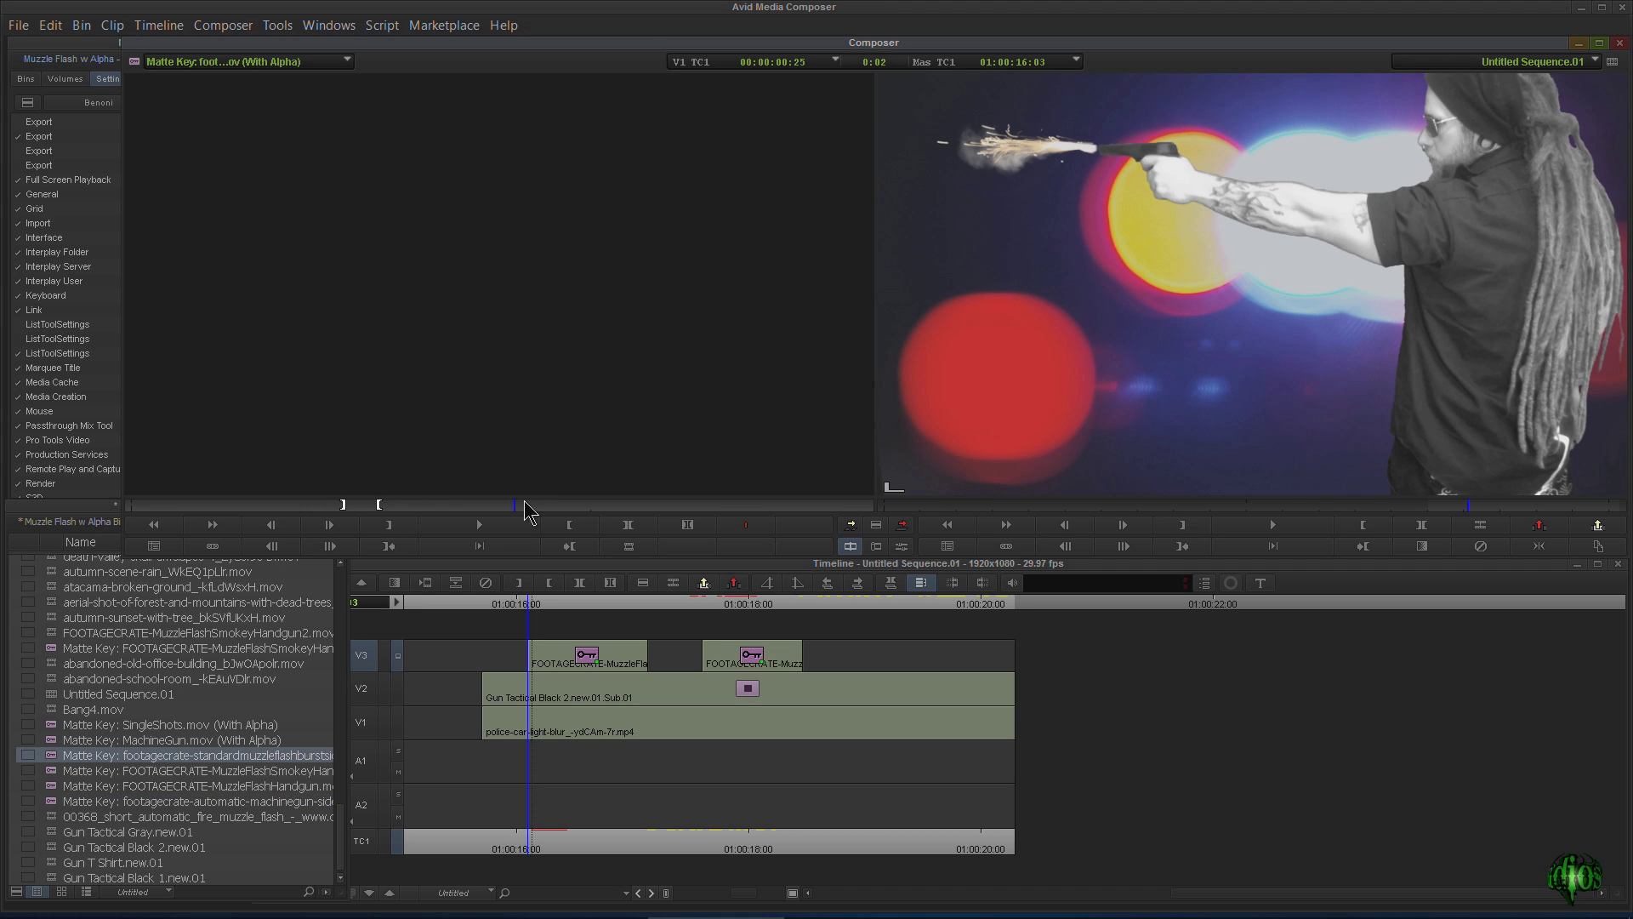
{"action": "left_click", "coordinate": [624, 509]}
{"action": "key", "text": "o"}
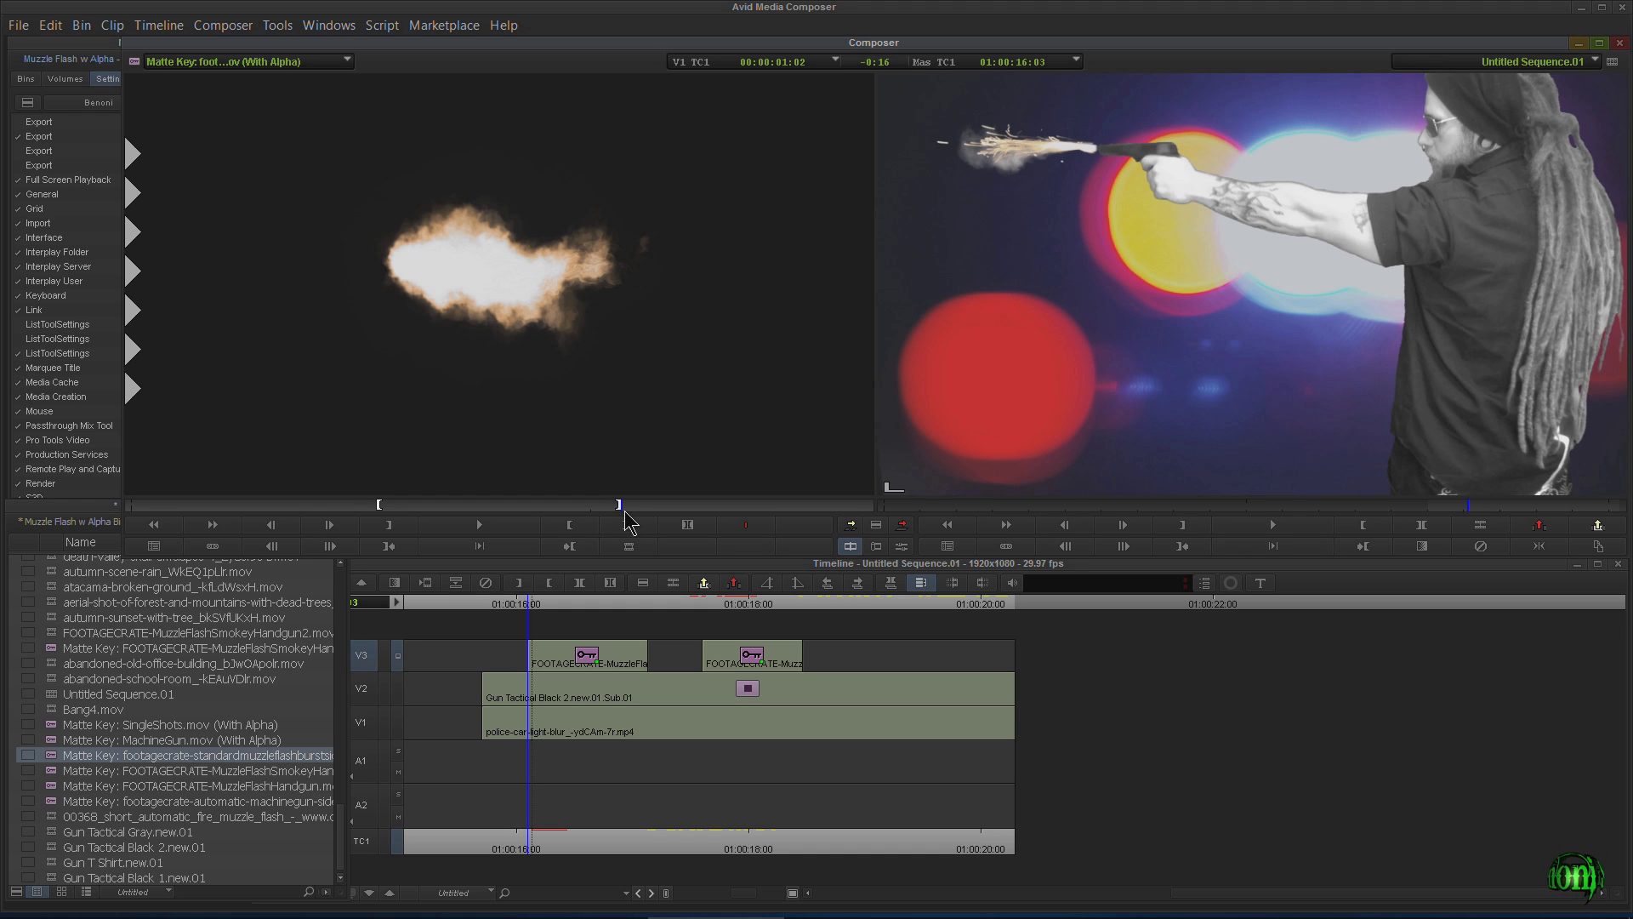
{"action": "key", "text": "Right"}
{"action": "key", "text": "i"}
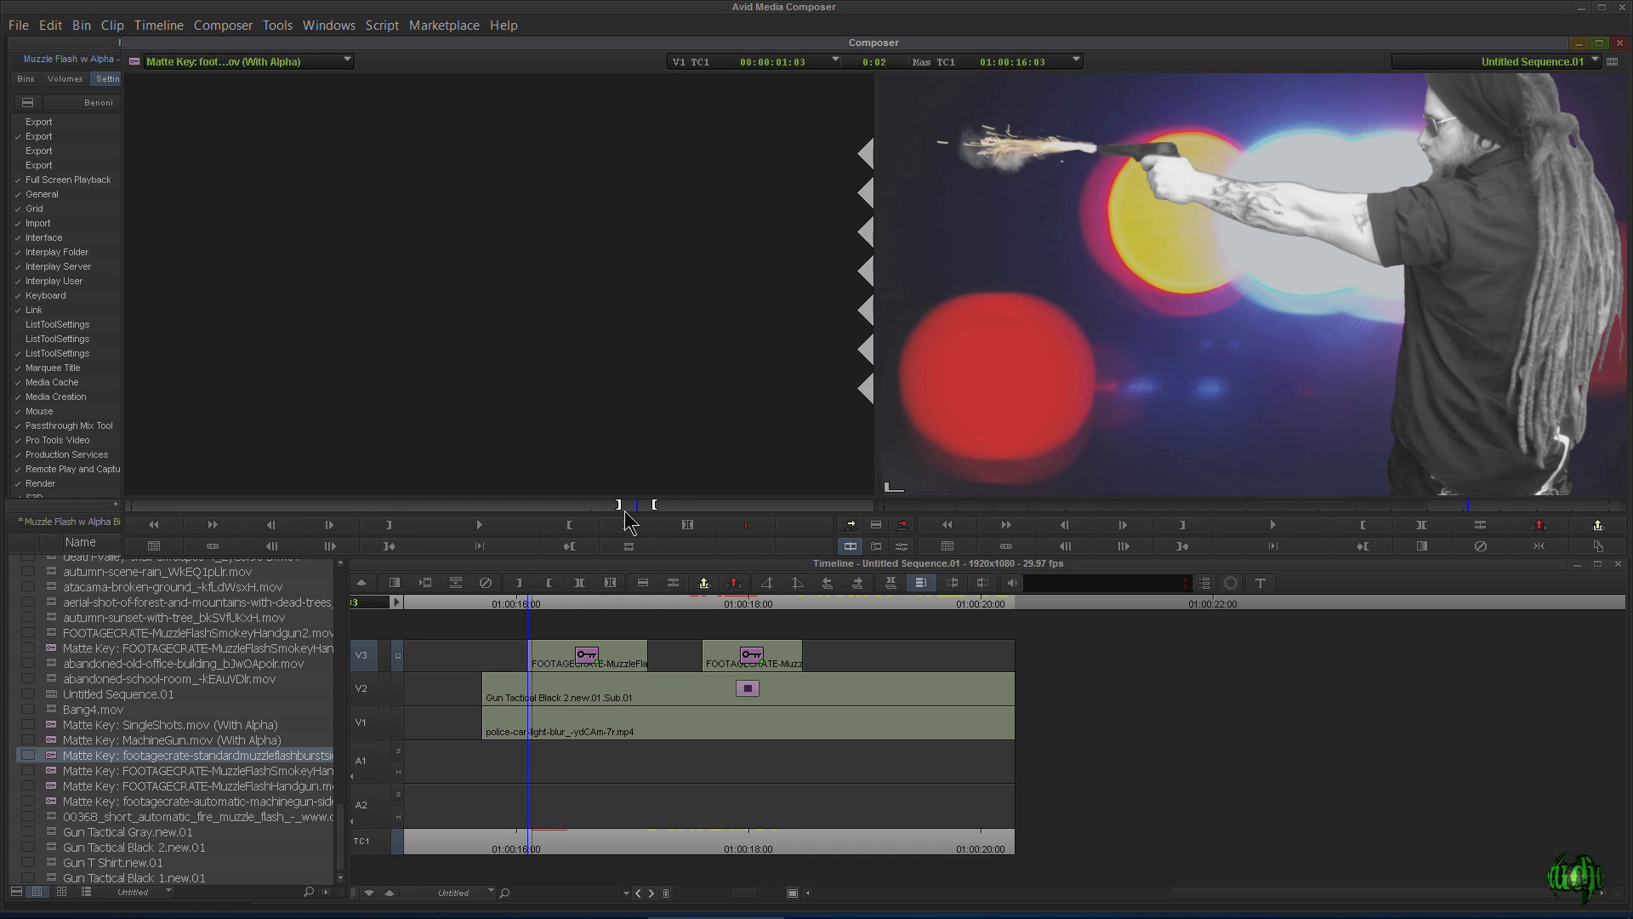
{"action": "left_click", "coordinate": [902, 525]}
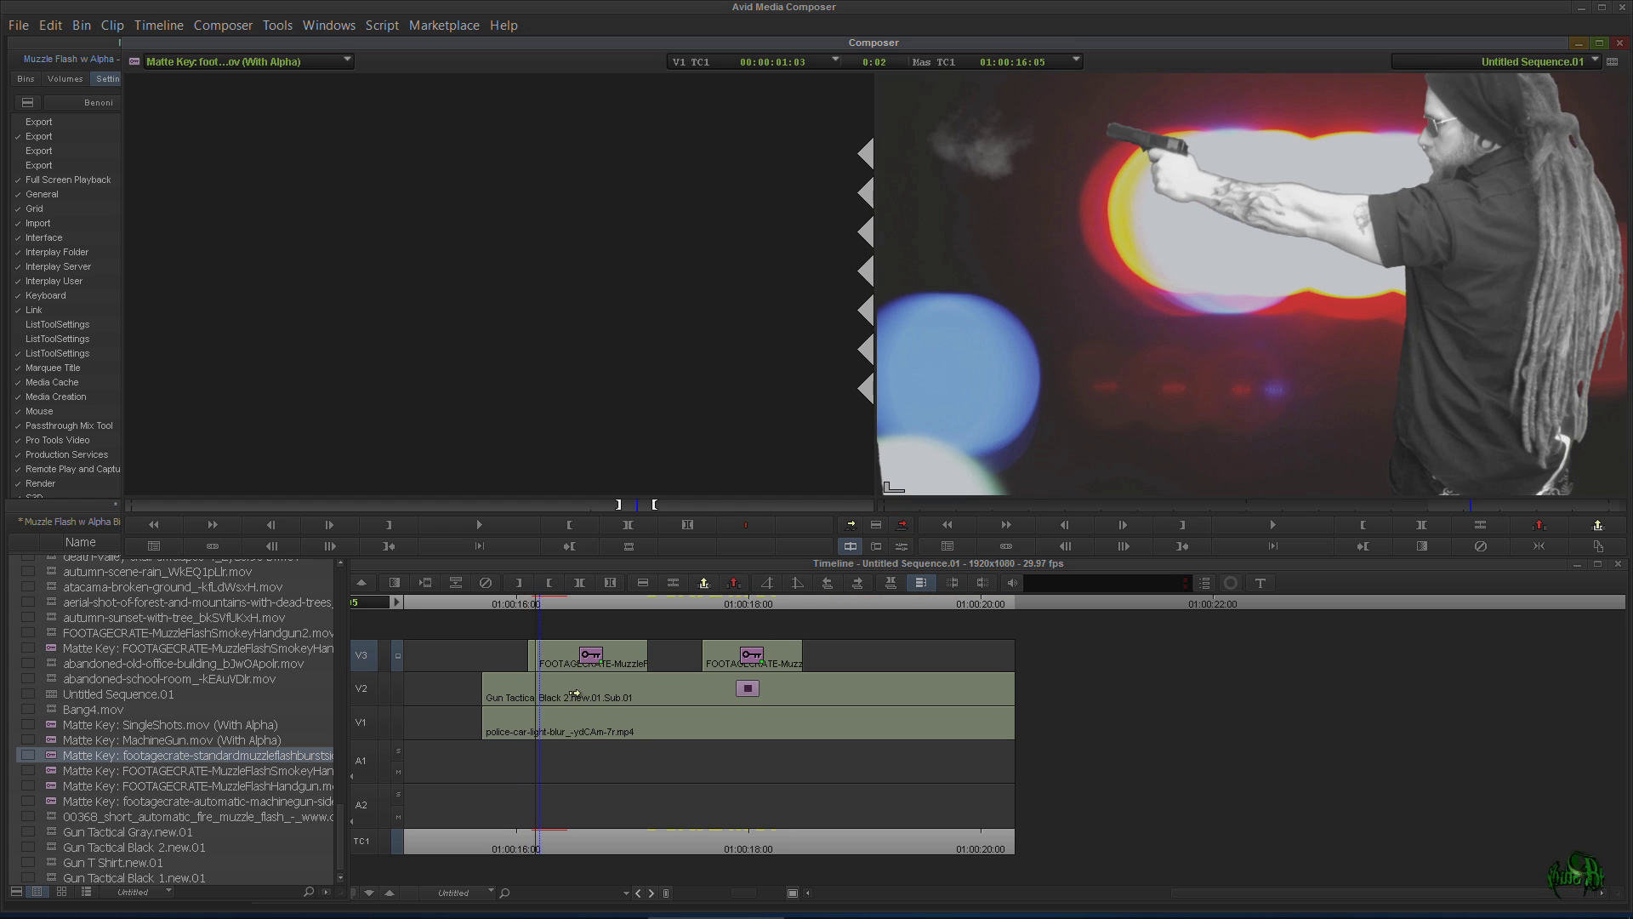
Remove the leftover smokey flash segment following the new burst on V3
{"action": "left_click_drag", "start_coordinate": [743, 894], "coordinate": [798, 899]}
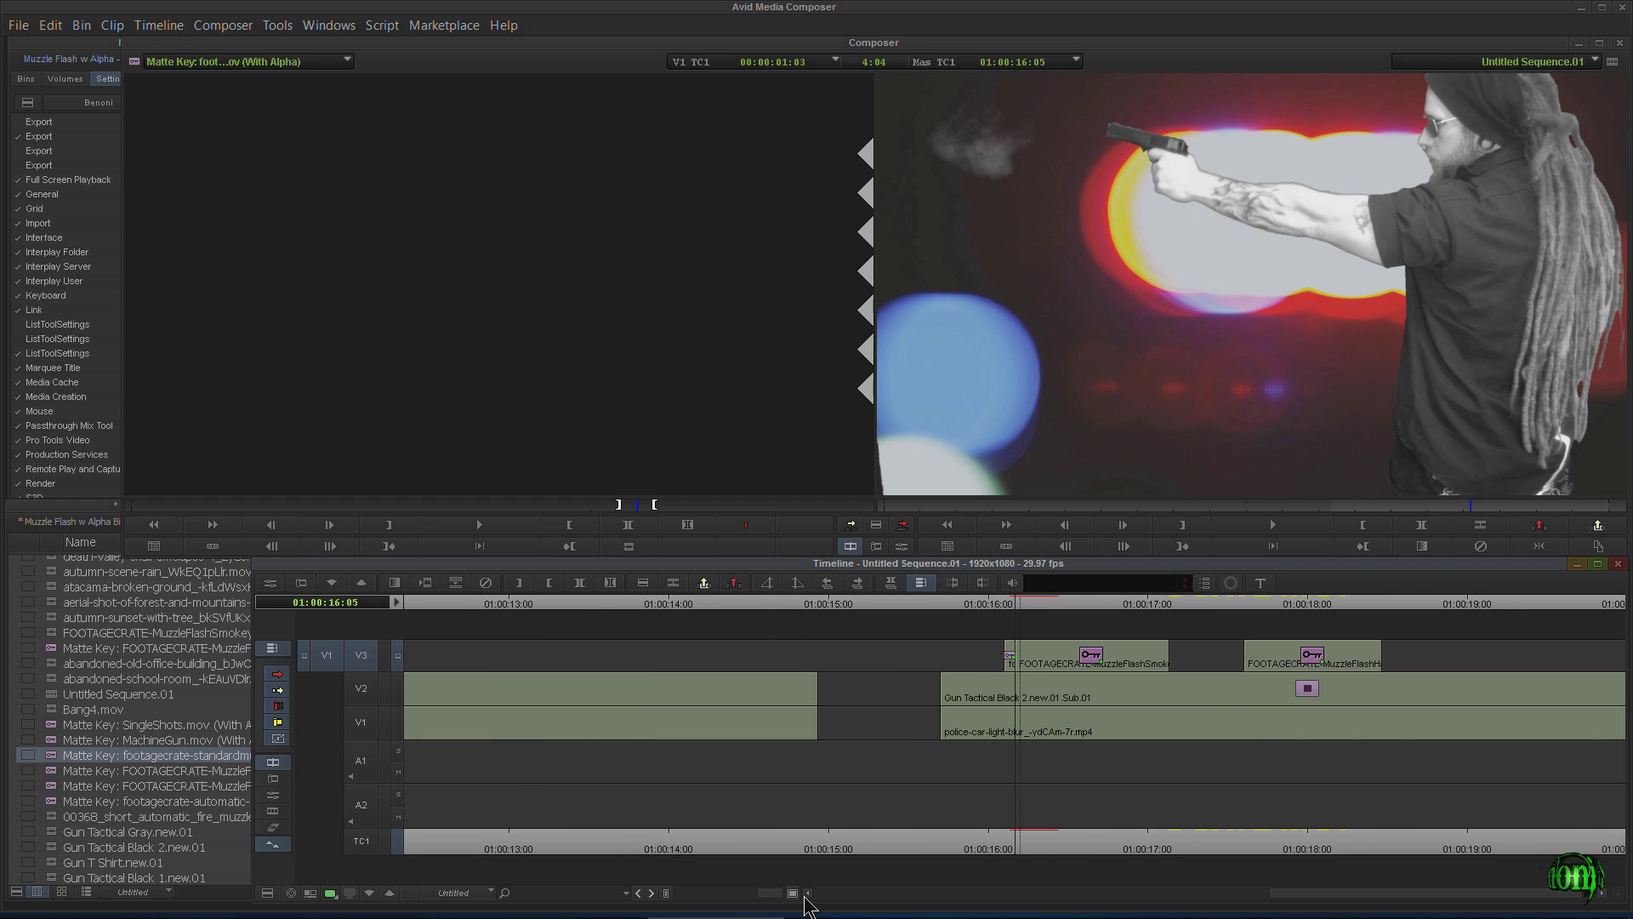
{"action": "key", "text": "ctrl+]"}
{"action": "key", "text": "ctrl+]"}
{"action": "left_click", "coordinate": [1151, 662]}
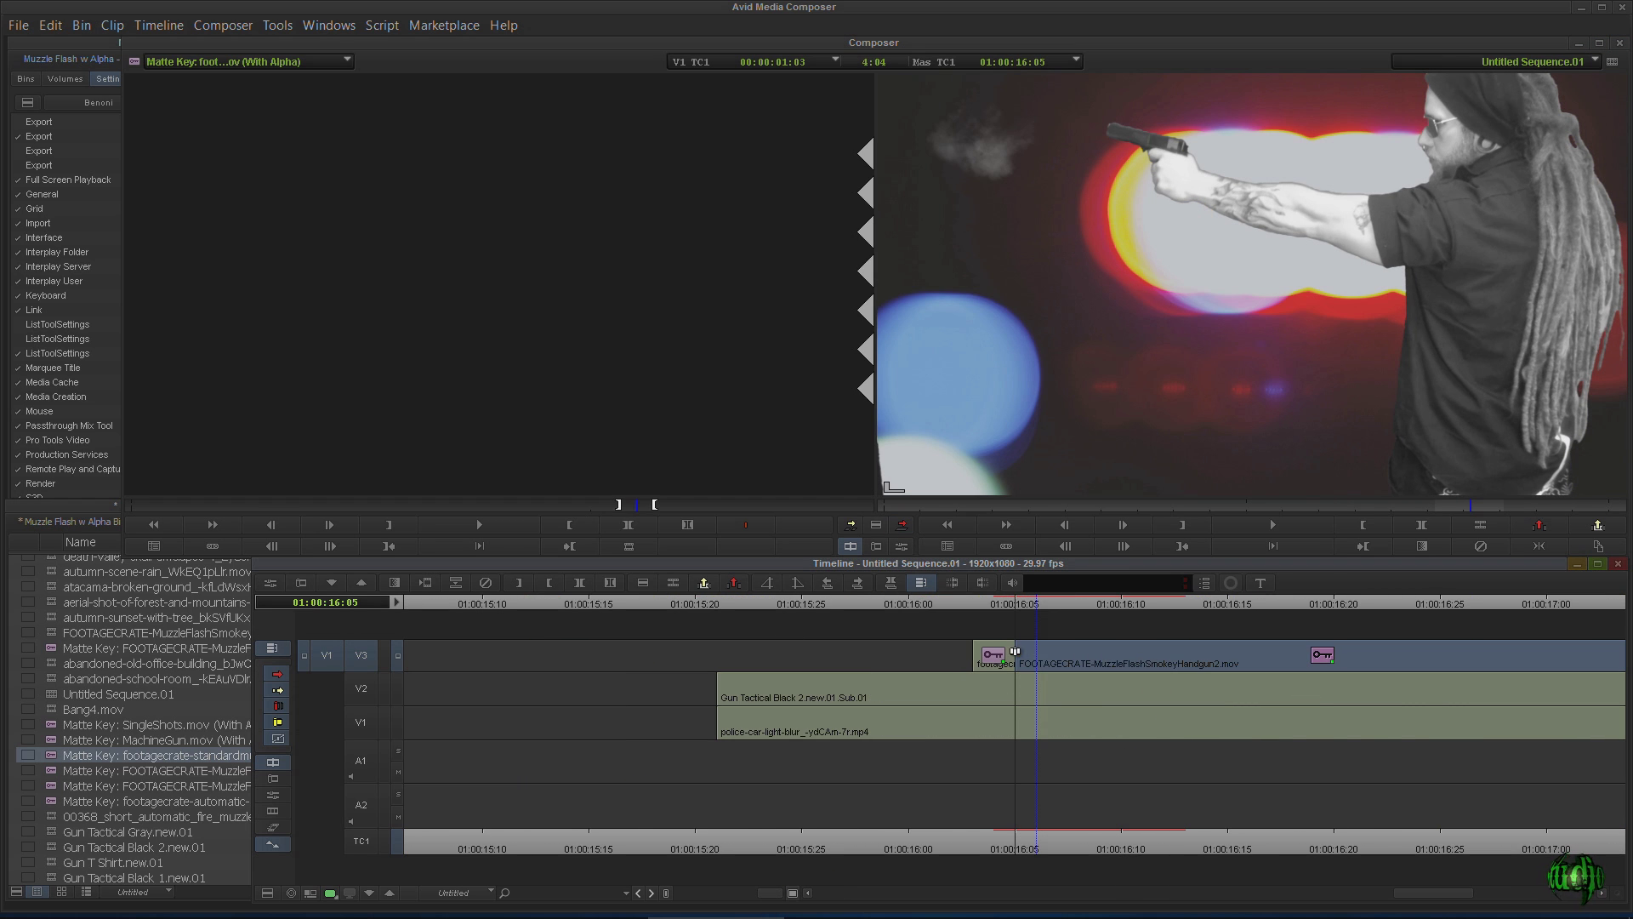
{"action": "left_click_drag", "start_coordinate": [1021, 644], "coordinate": [1631, 655]}
Open the new burst in effect editing, promote its Matte Key to 3D, and rotate it 180 on the Y axis
{"action": "left_click", "coordinate": [794, 605]}
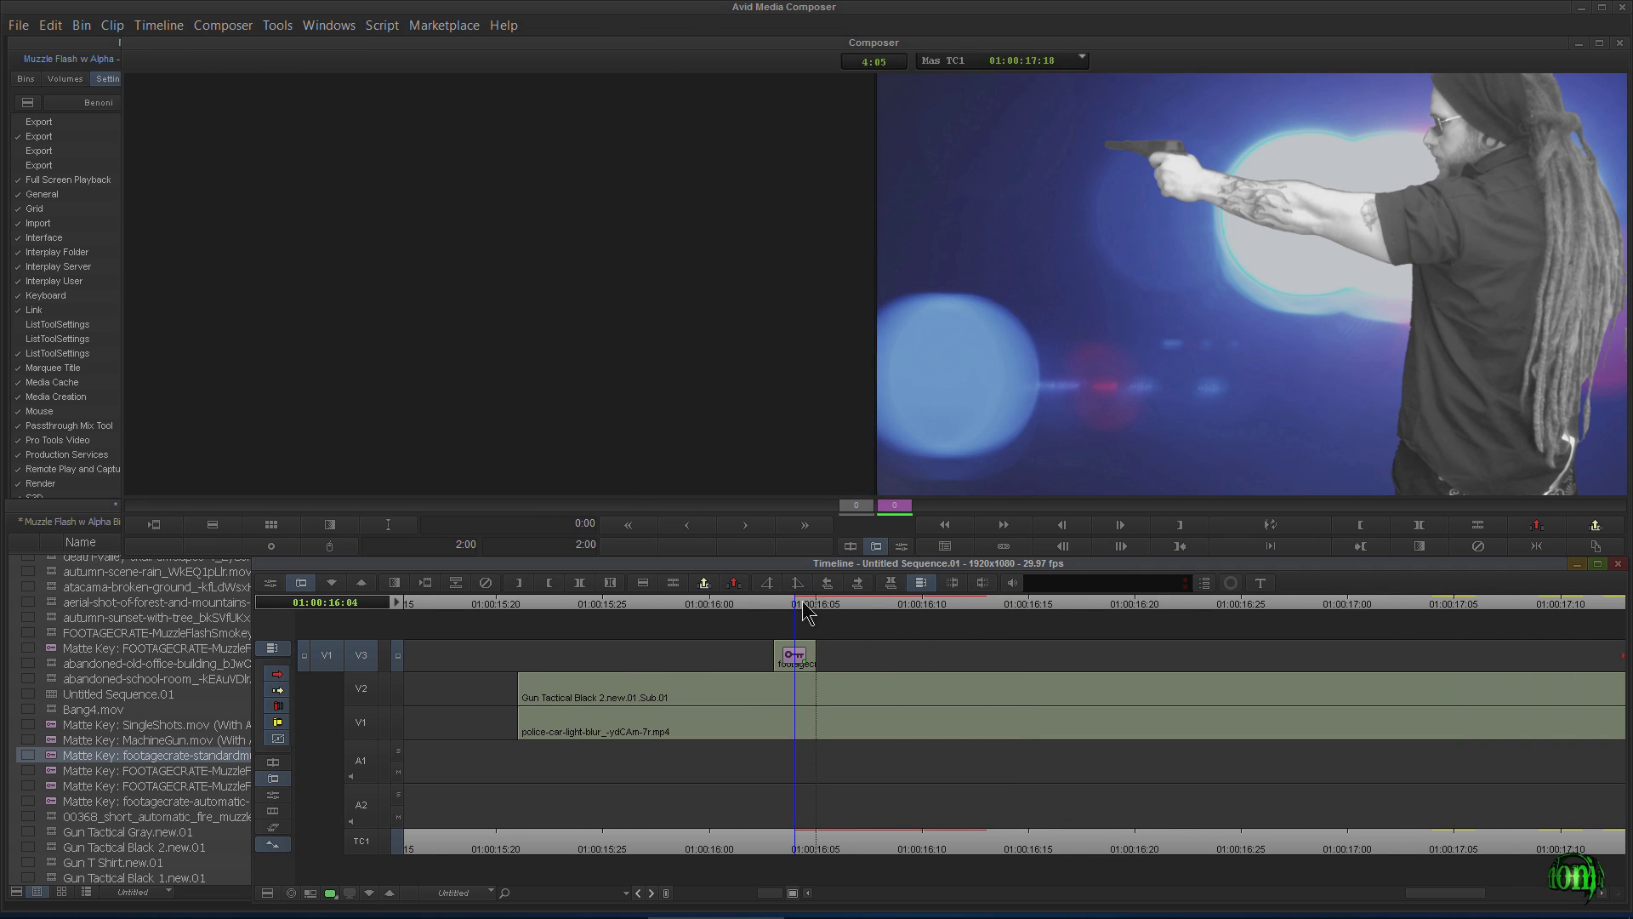
{"action": "left_click", "coordinate": [901, 547]}
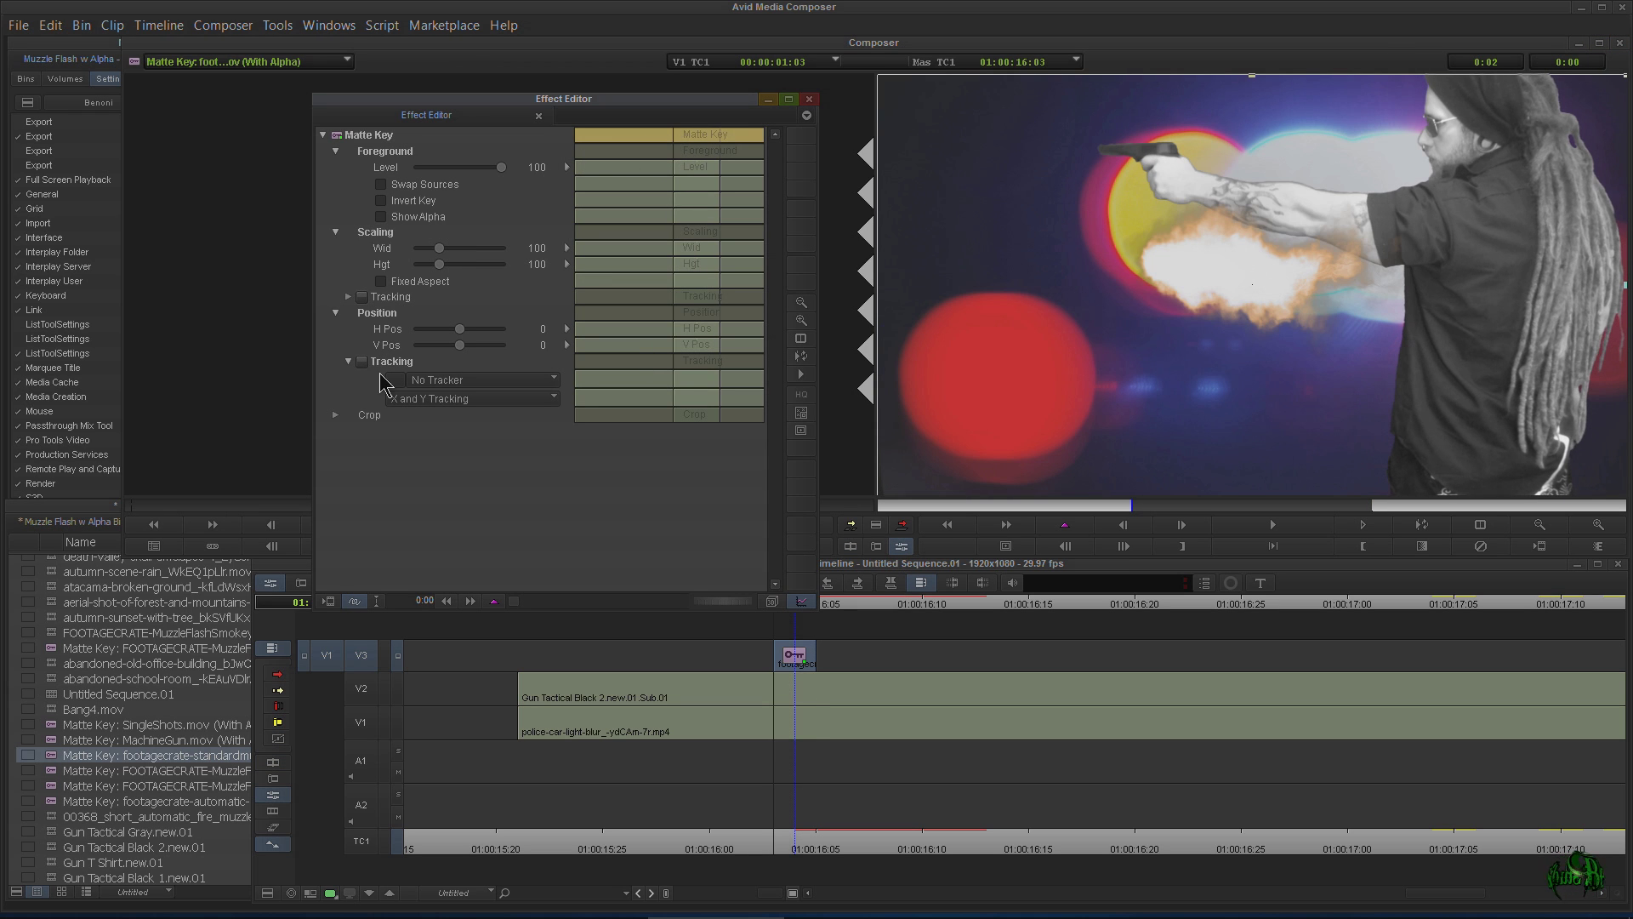
{"action": "left_click", "coordinate": [770, 601]}
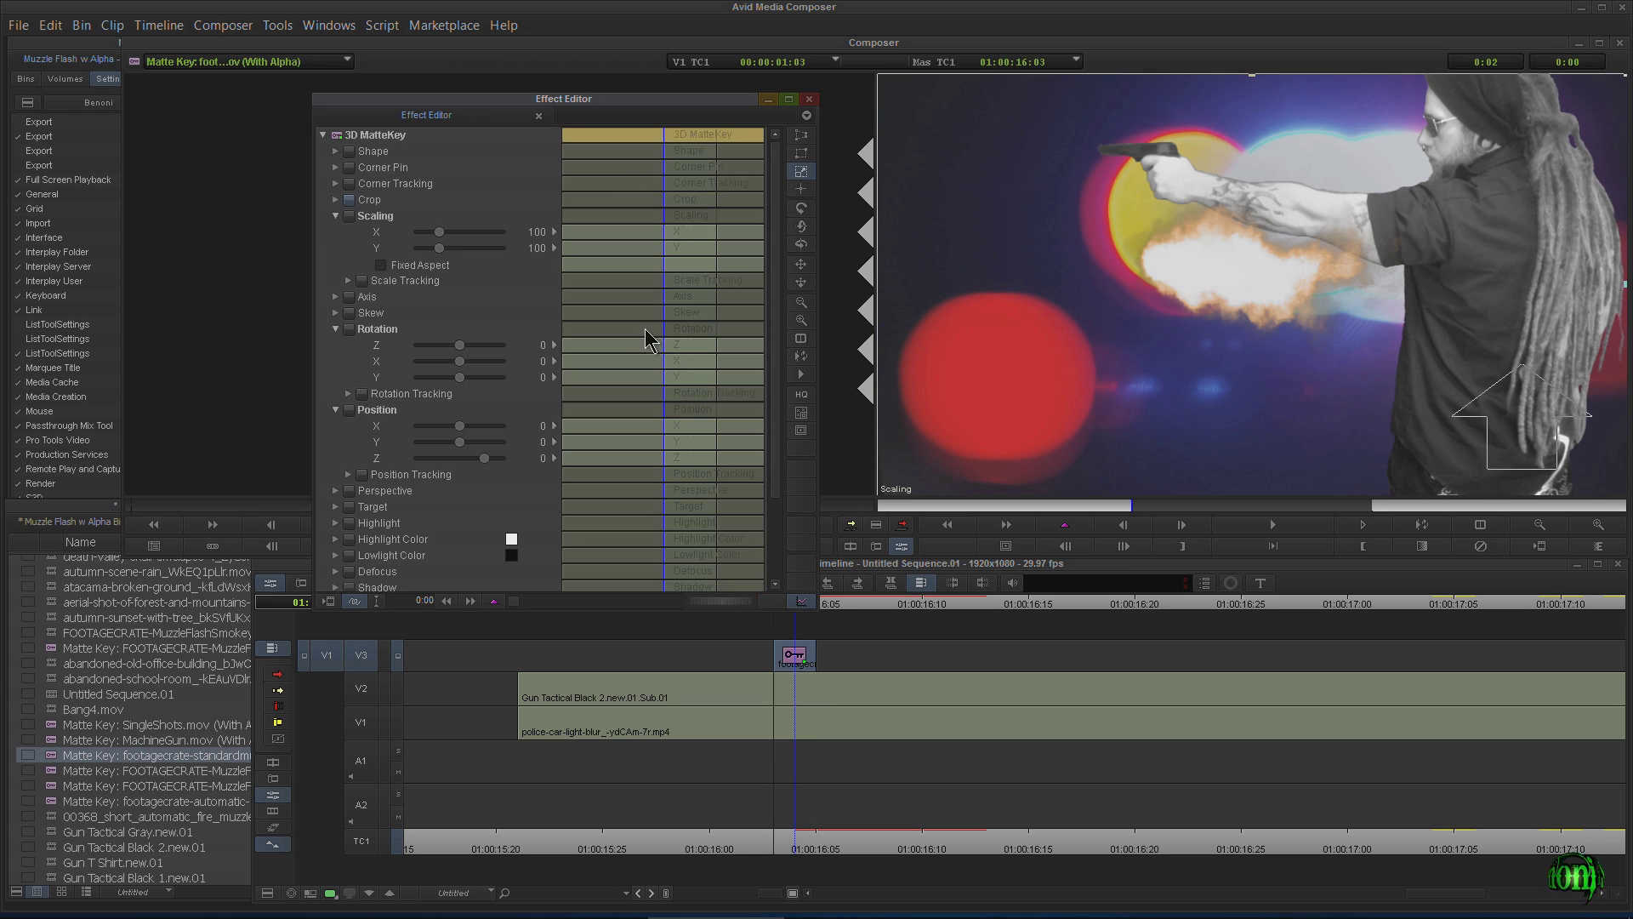
{"action": "scroll", "coordinate": [734, 340], "scroll_direction": "down", "scroll_amount": 3}
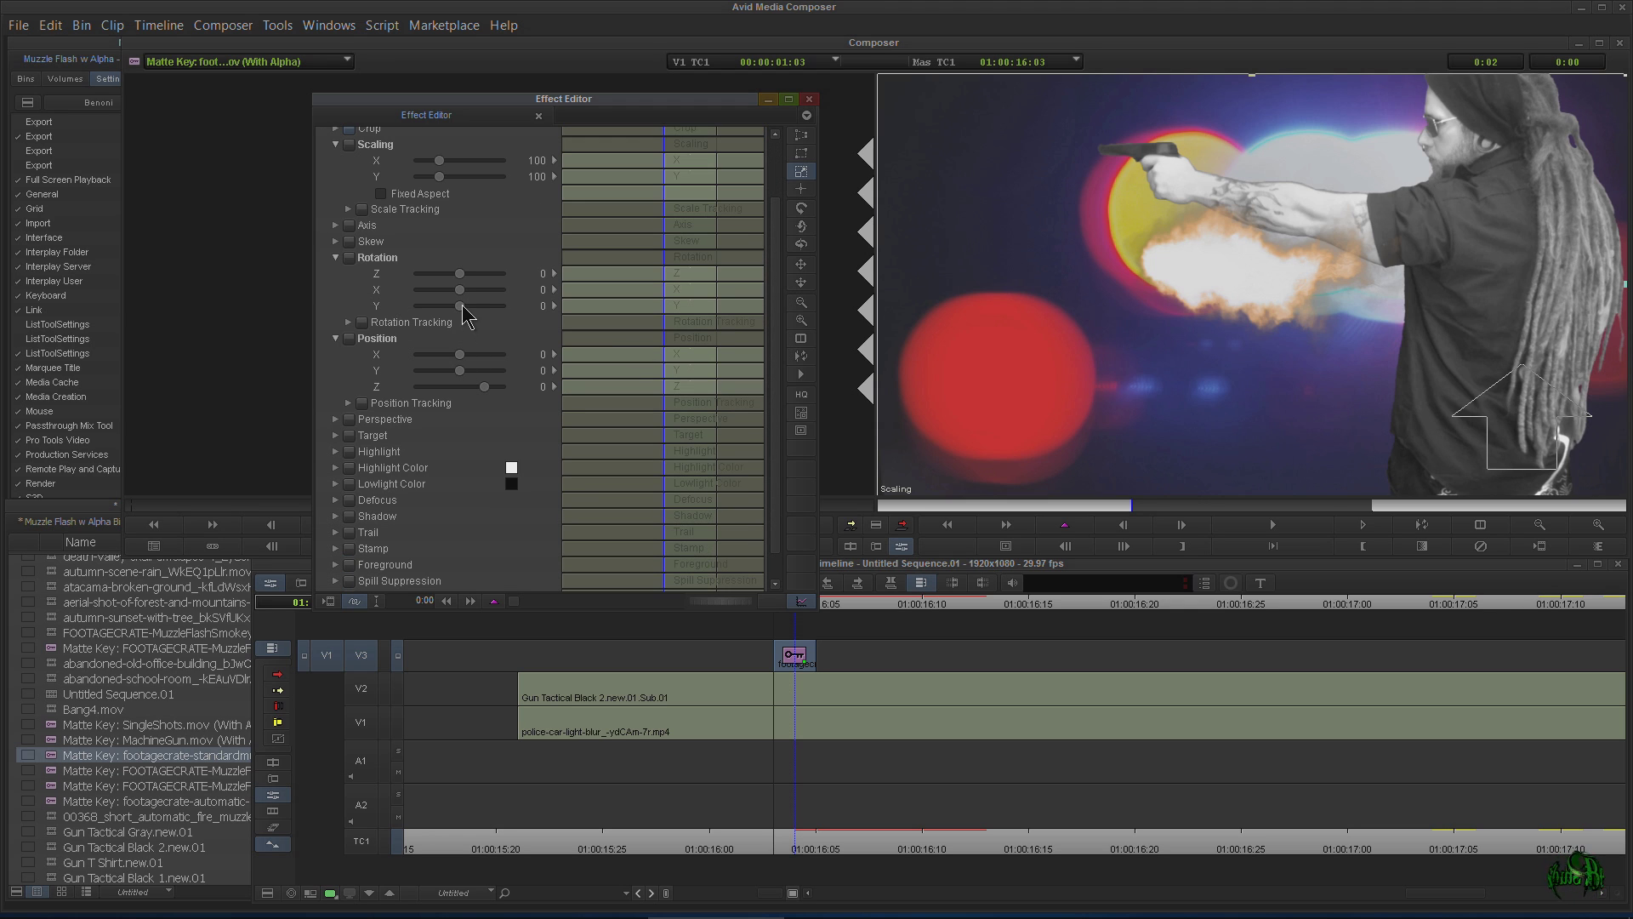
{"action": "left_click_drag", "start_coordinate": [463, 308], "coordinate": [473, 306]}
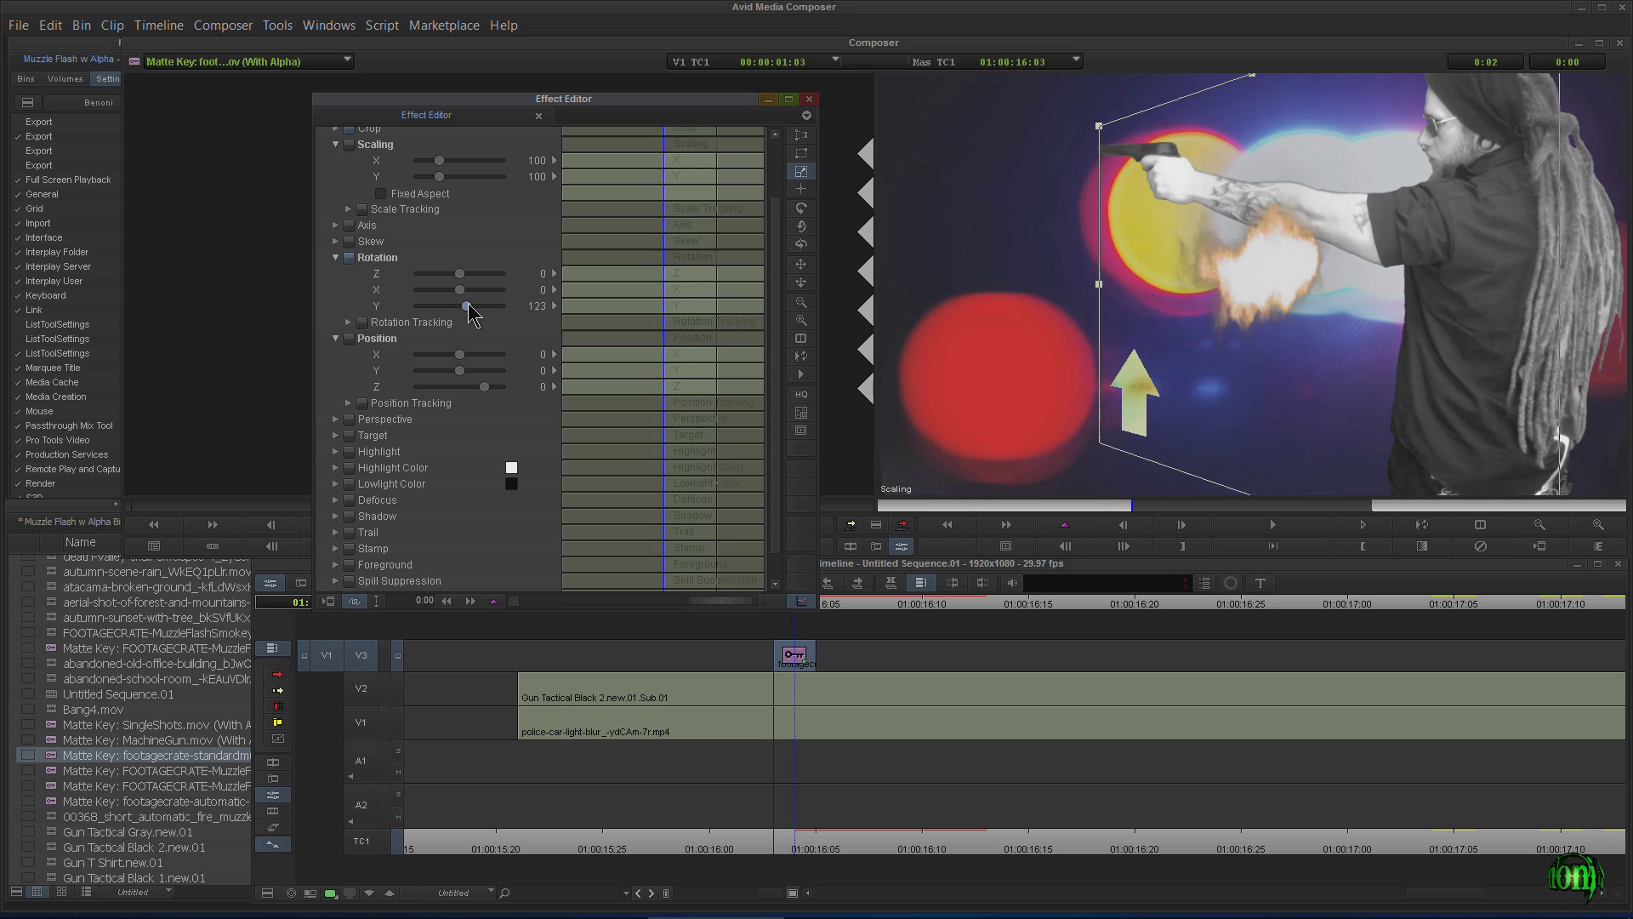
{"action": "key", "text": "Left"}
{"action": "key", "text": "Left"}
{"action": "key", "text": "Left"}
{"action": "key", "text": "Left"}
Rotate the burst to -13 on the Z axis and move it toward the muzzle at about X -287, Y 310
{"action": "left_click_drag", "start_coordinate": [1224, 376], "coordinate": [1058, 301]}
{"action": "left_click", "coordinate": [434, 582]}
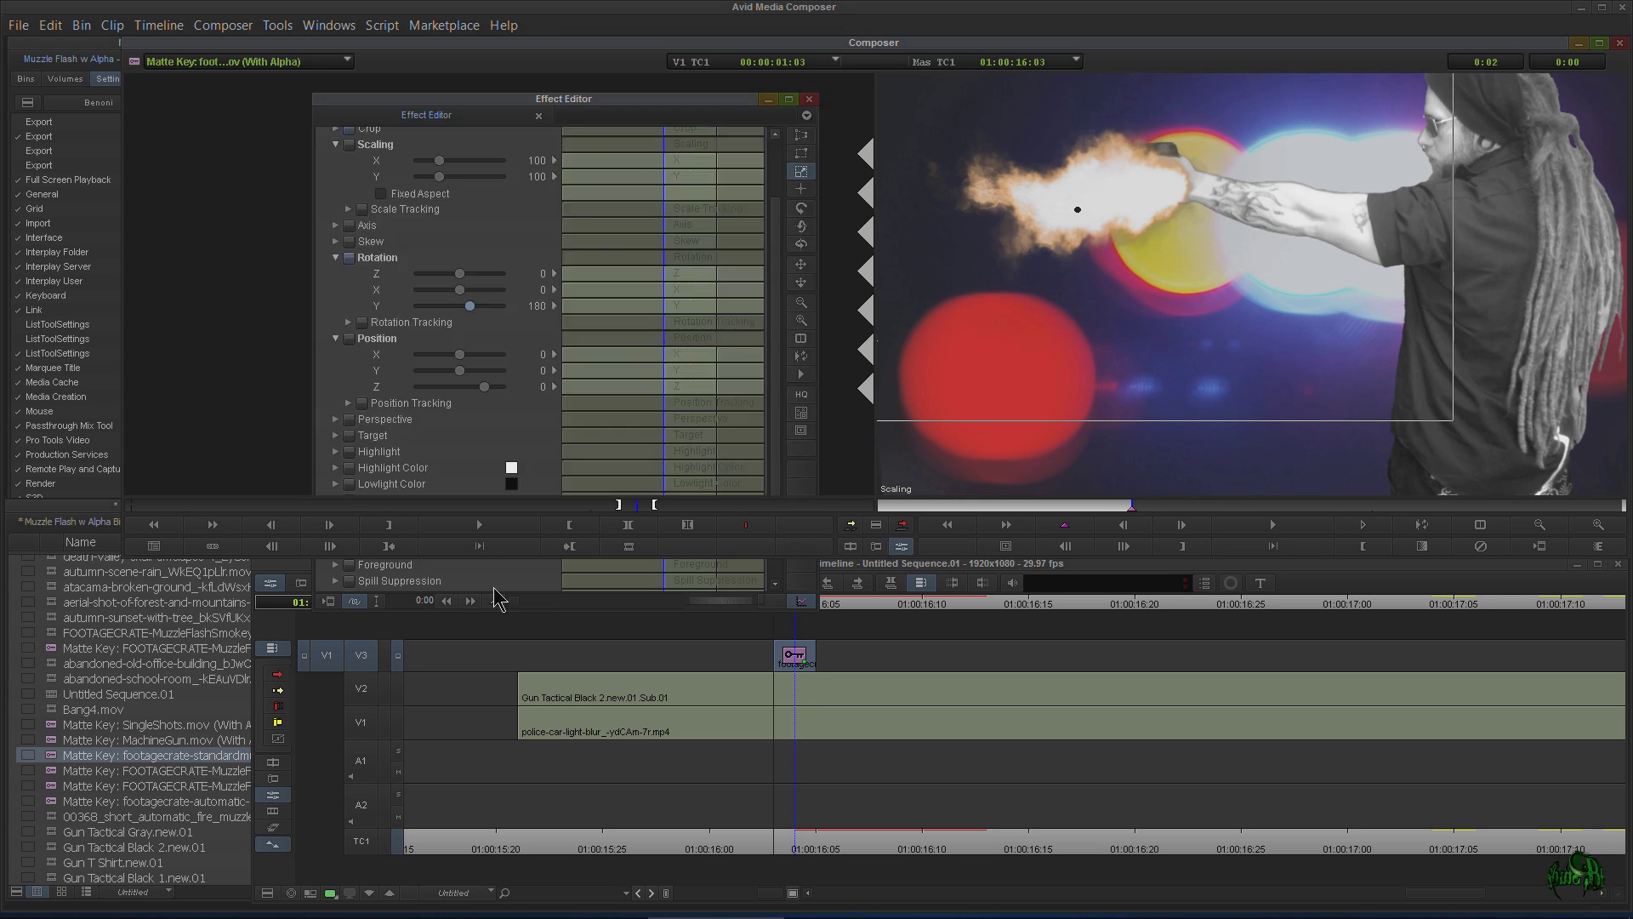
{"action": "left_click_drag", "start_coordinate": [468, 281], "coordinate": [459, 274]}
{"action": "left_click_drag", "start_coordinate": [1138, 299], "coordinate": [1111, 262]}
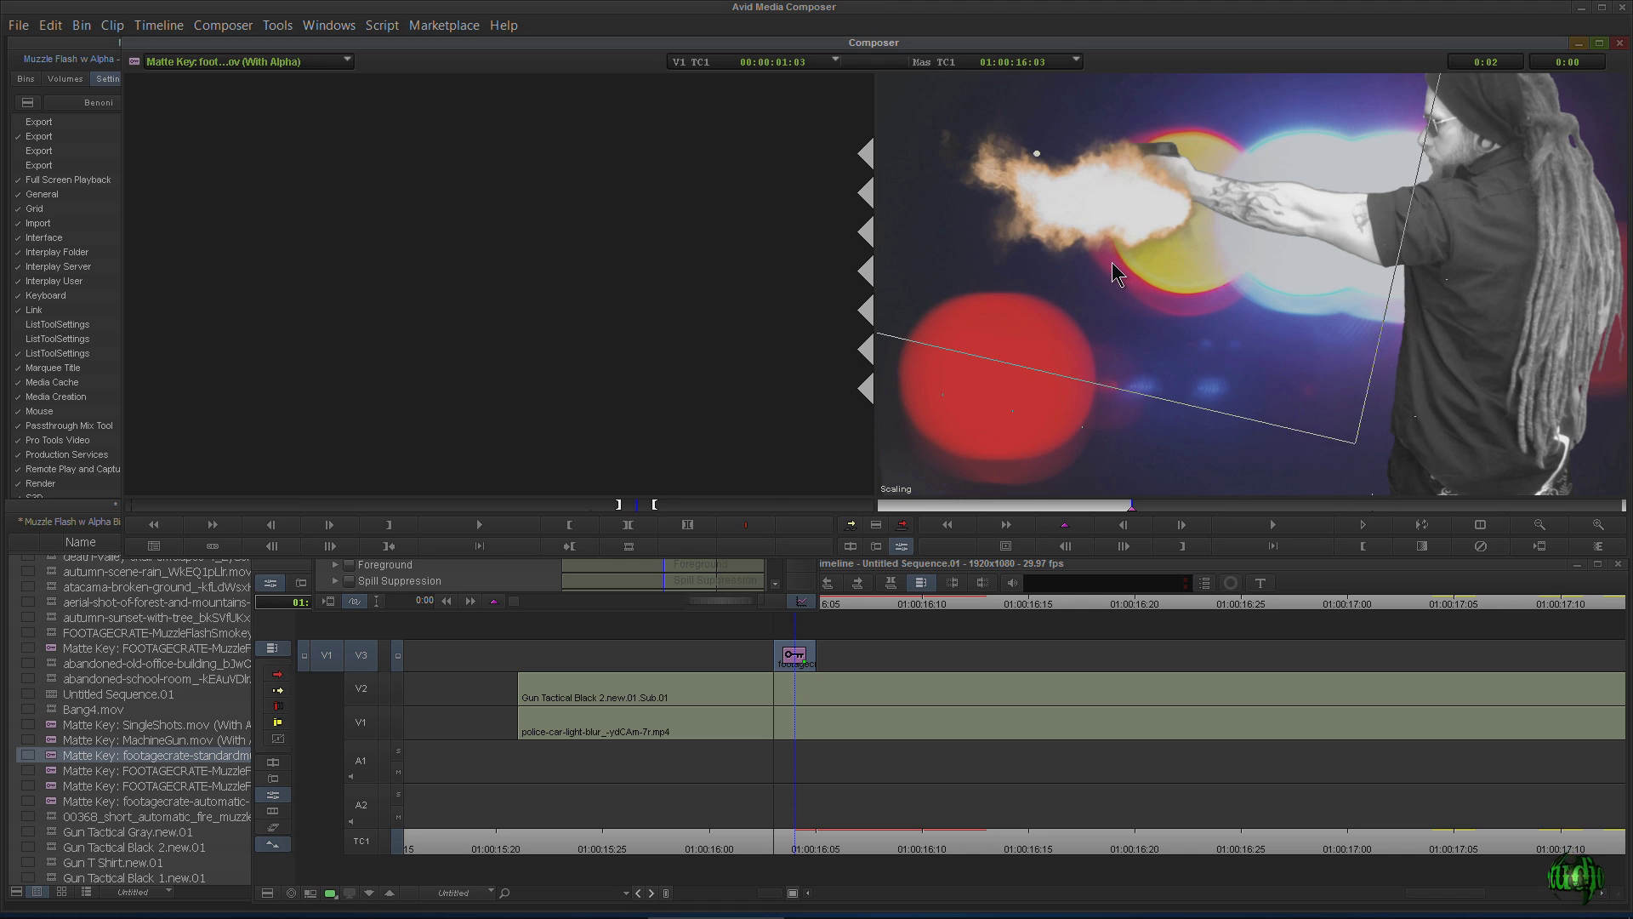
{"action": "left_click", "coordinate": [514, 585]}
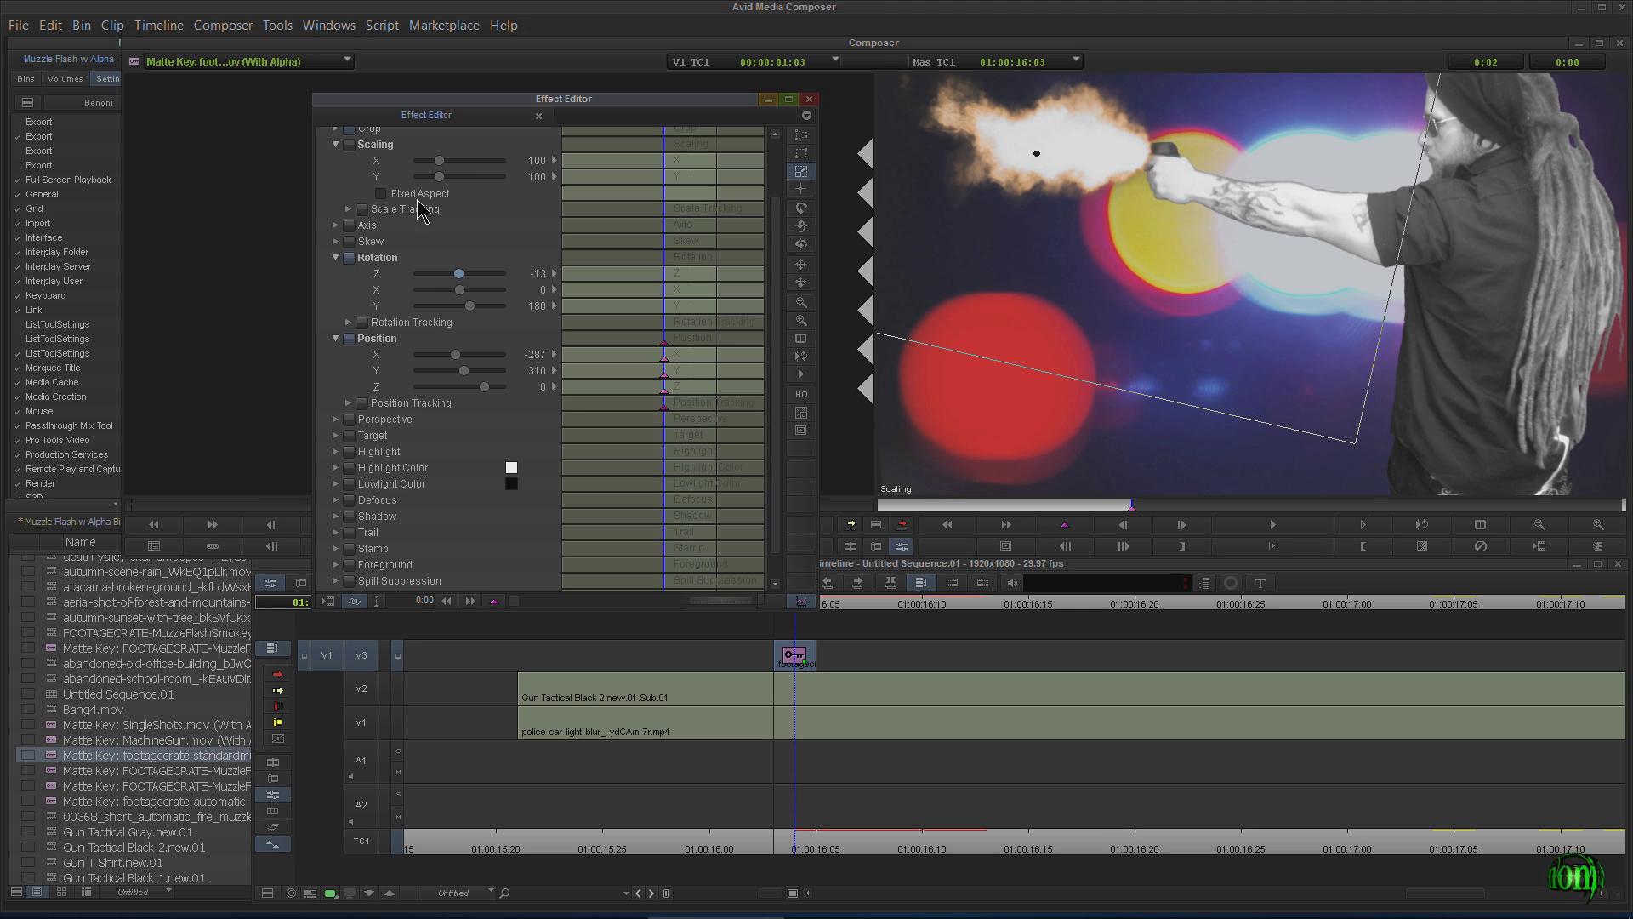
Scale the burst to 46 with fixed aspect, reposition it to X -281, Y 314, and leave effect editing
{"action": "left_click_drag", "start_coordinate": [437, 160], "coordinate": [430, 164]}
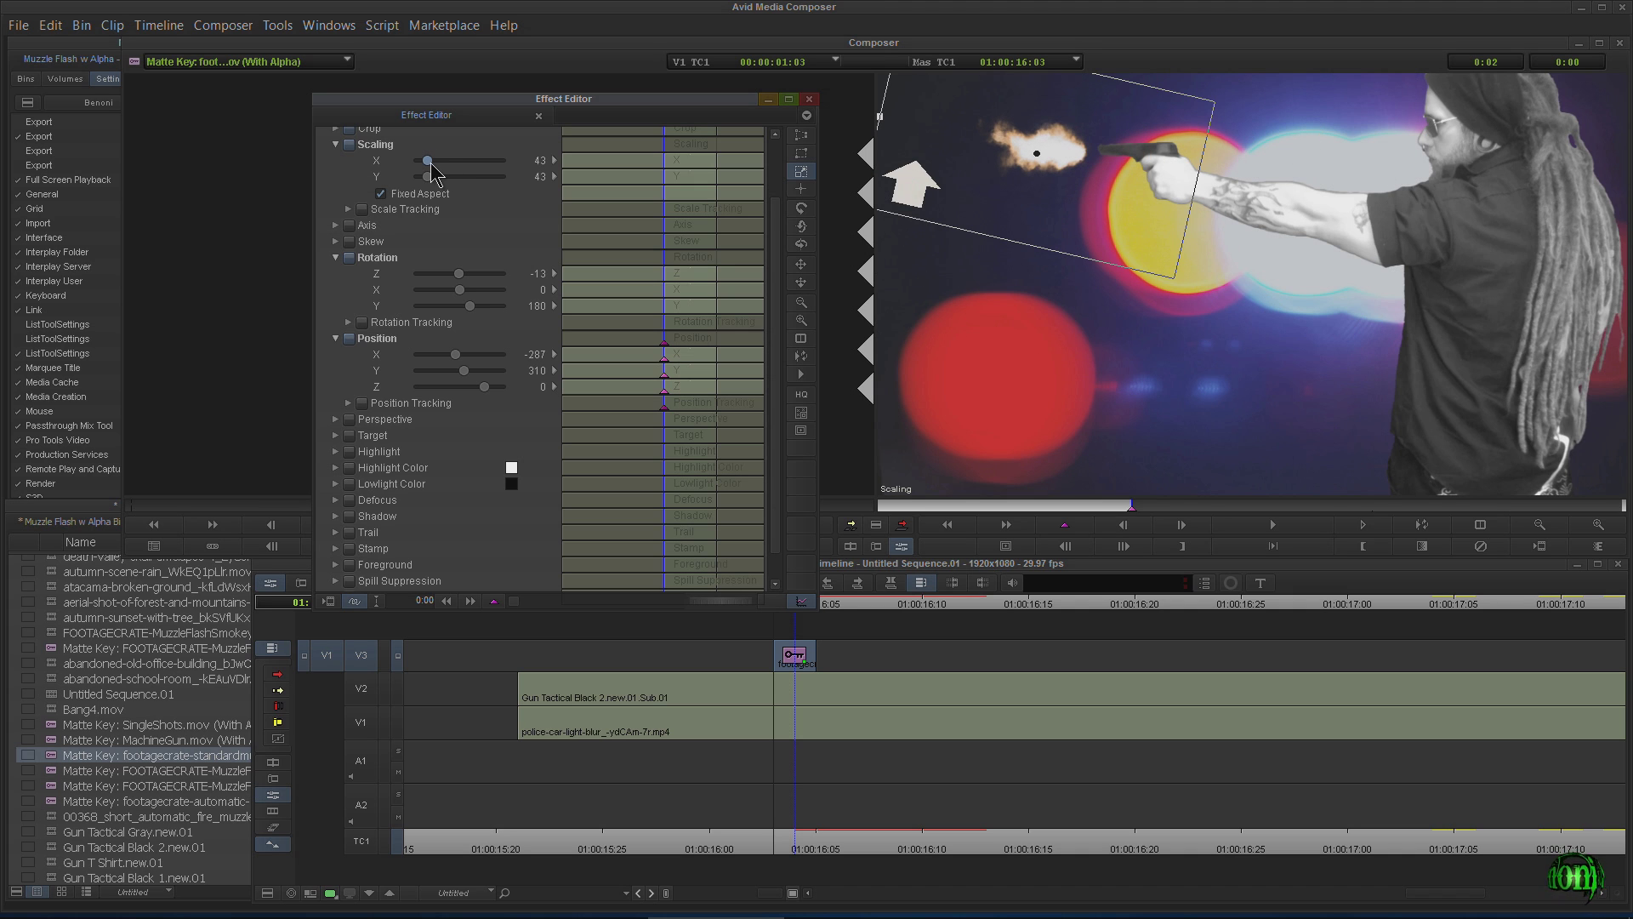
{"action": "left_click_drag", "start_coordinate": [431, 163], "coordinate": [433, 163]}
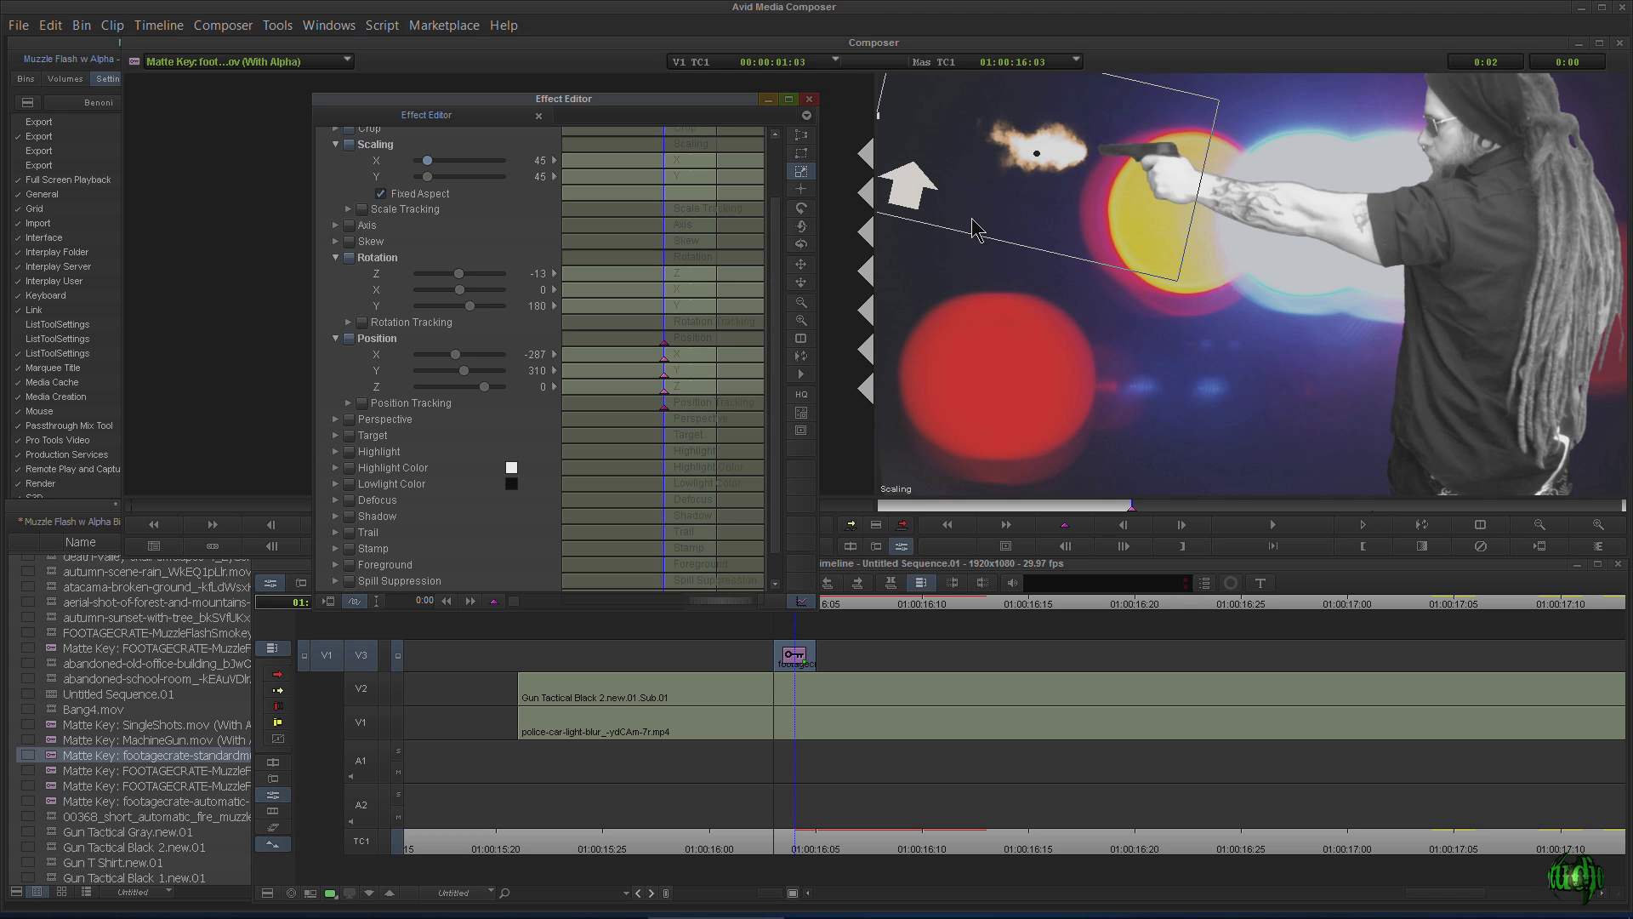
{"action": "left_click_drag", "start_coordinate": [978, 223], "coordinate": [999, 220]}
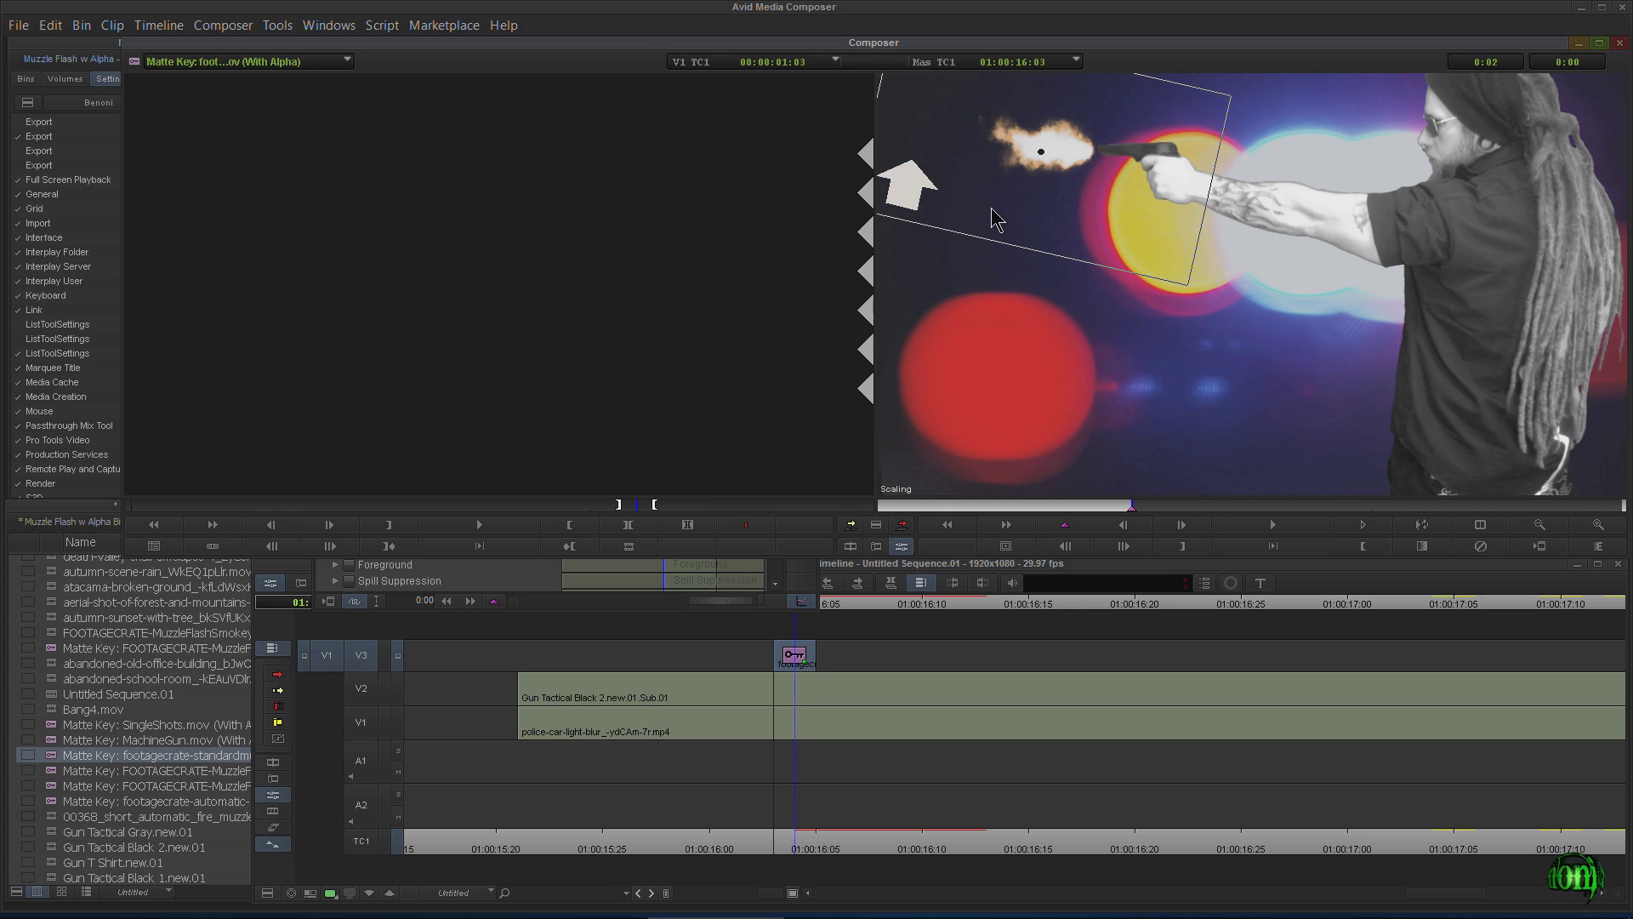
{"action": "left_click", "coordinate": [525, 582]}
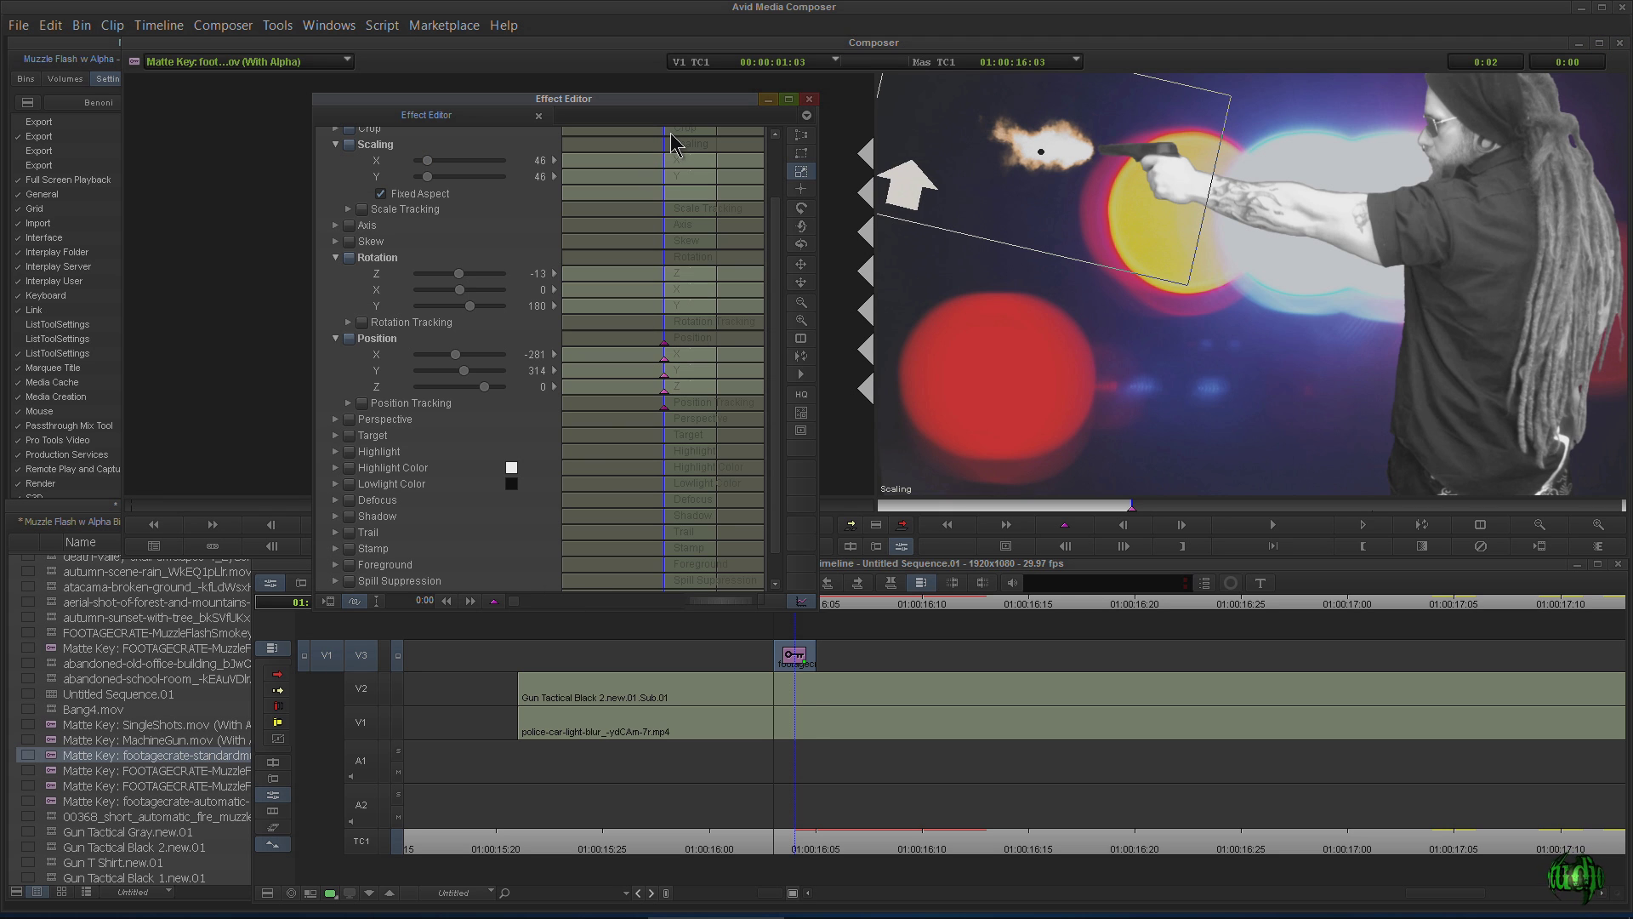
{"action": "key", "text": "Right"}
{"action": "left_click", "coordinate": [805, 100]}
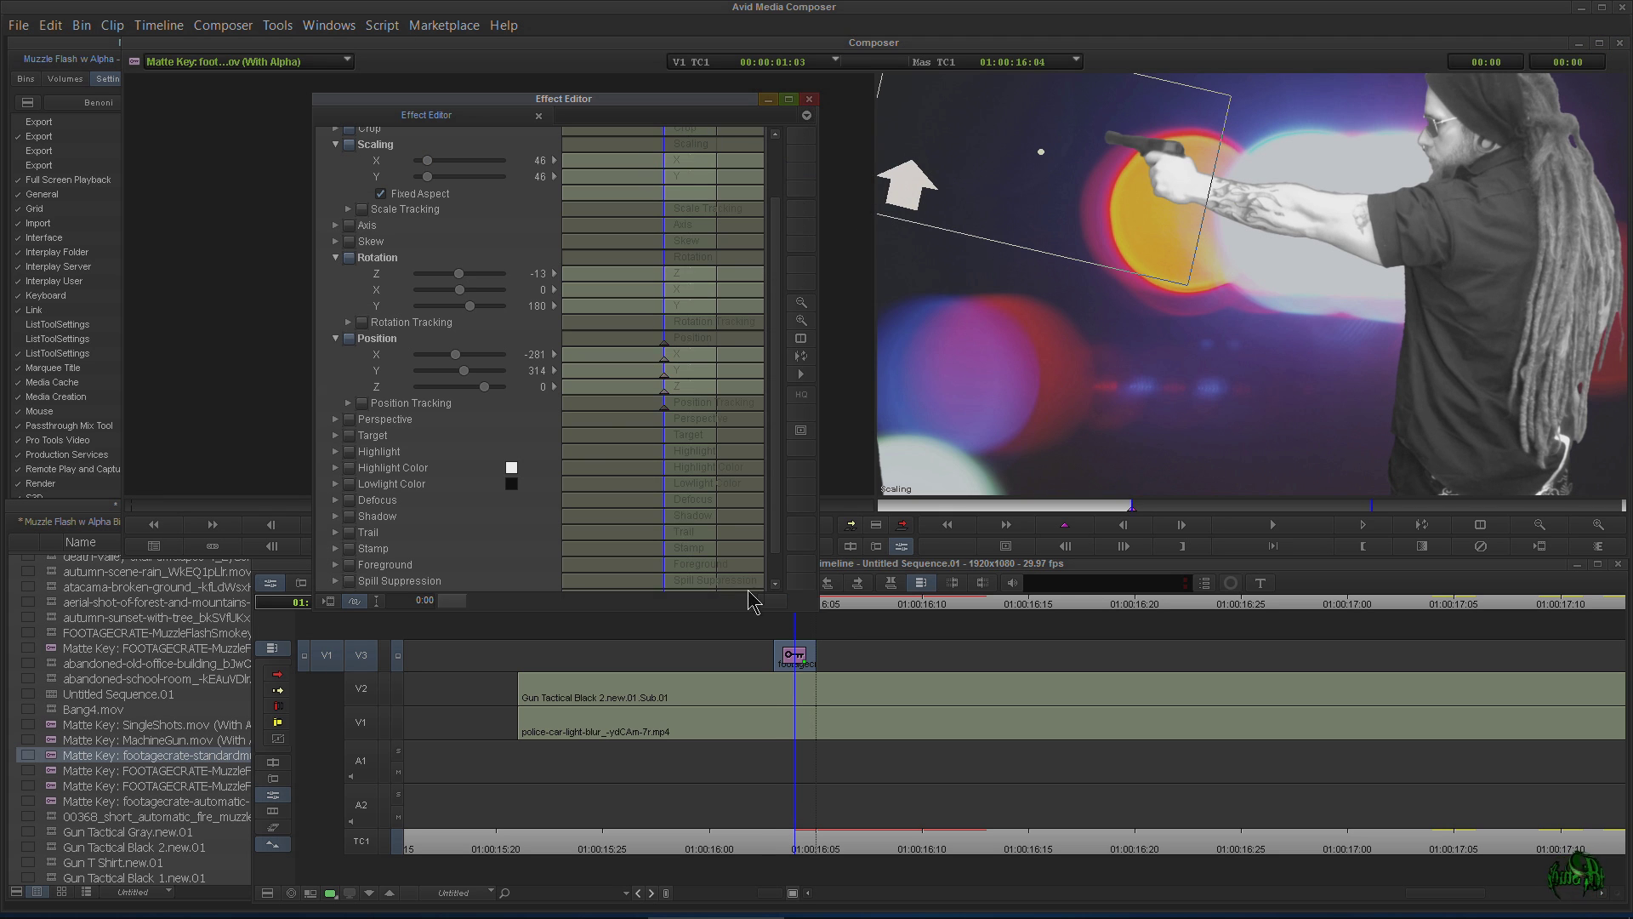
Play back the sequence over the first gunshot to review the scaled burst
{"action": "left_click_drag", "start_coordinate": [793, 603], "coordinate": [693, 616]}
{"action": "key", "text": "space"}
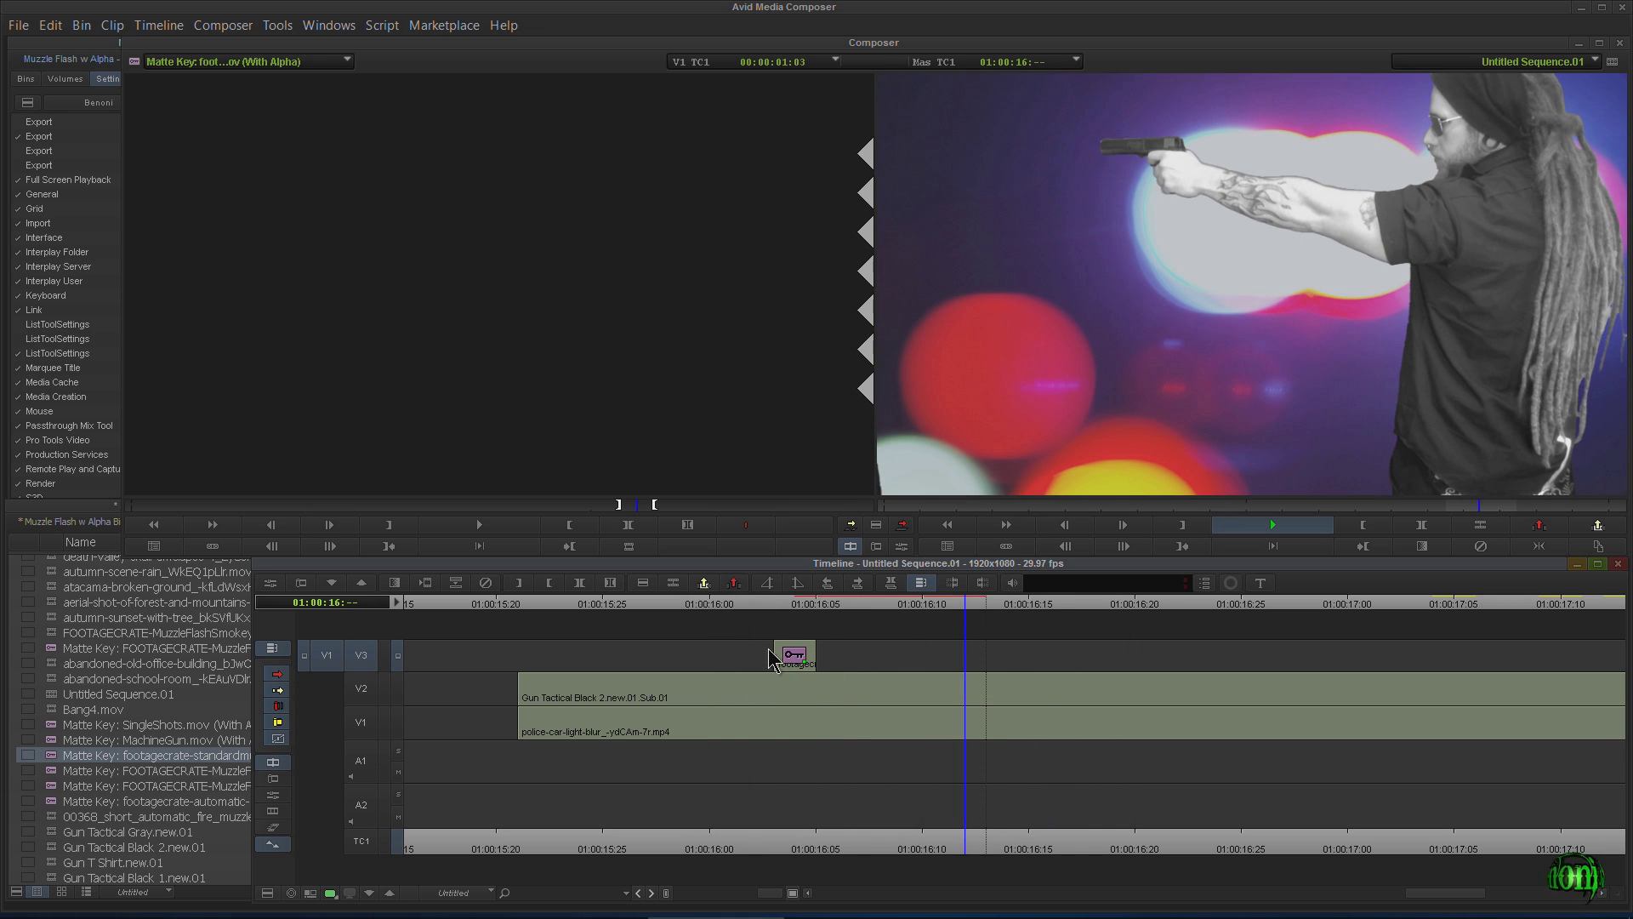
{"action": "key", "text": "space"}
Reopen the burst in effect editing and raise its Y position to 322
{"action": "left_click", "coordinate": [791, 604]}
{"action": "left_click", "coordinate": [902, 546]}
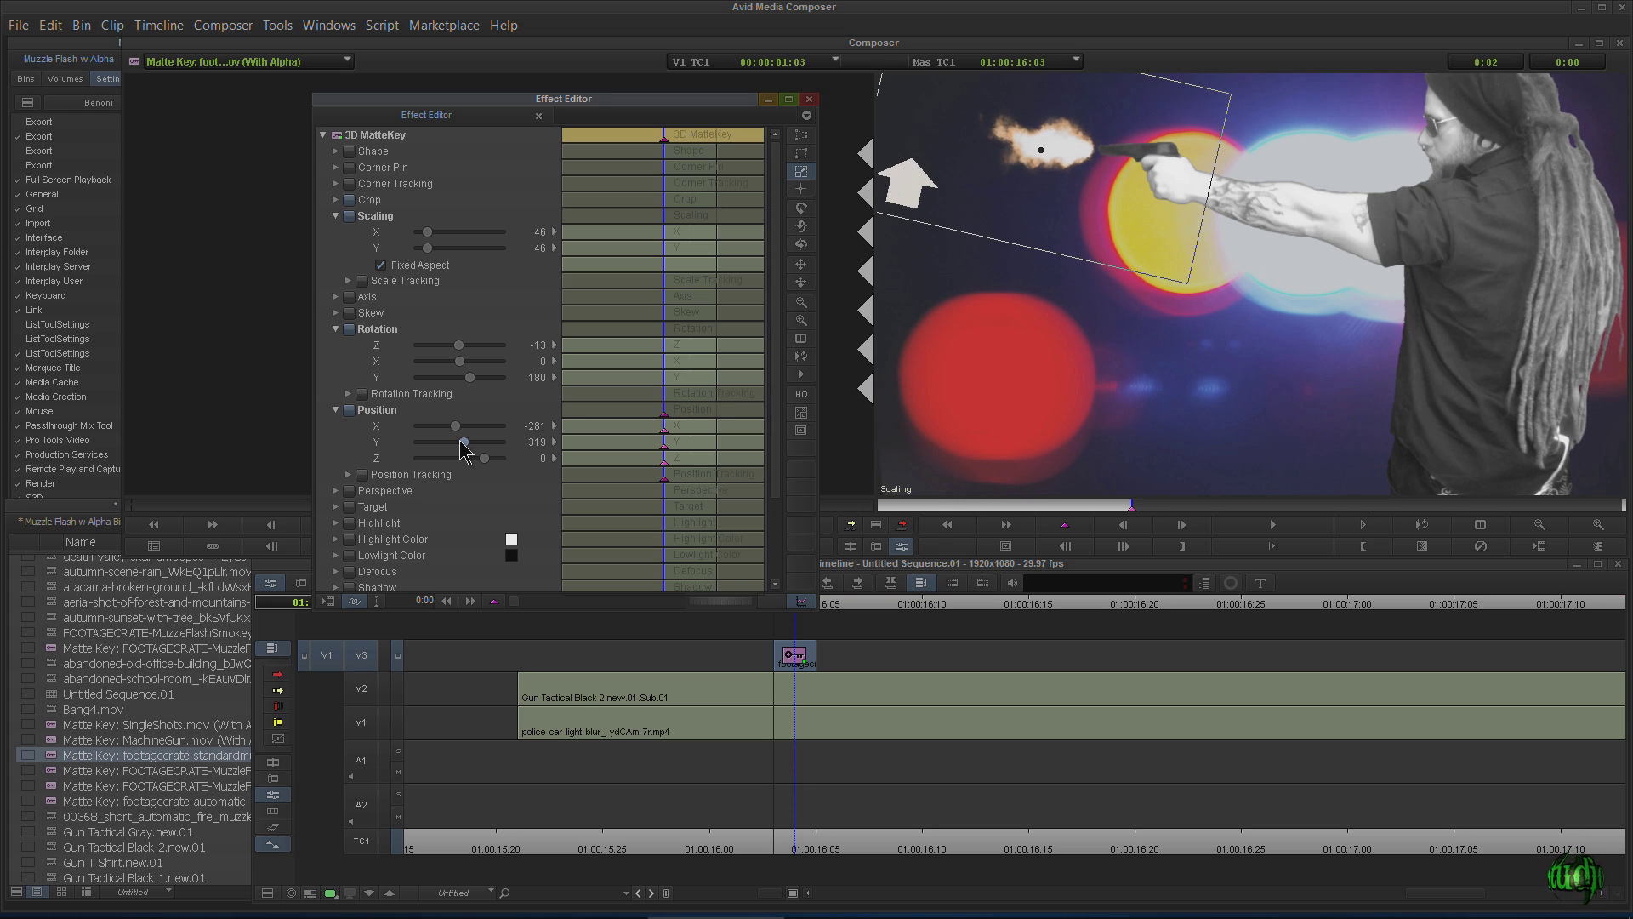
{"action": "left_click", "coordinate": [805, 100]}
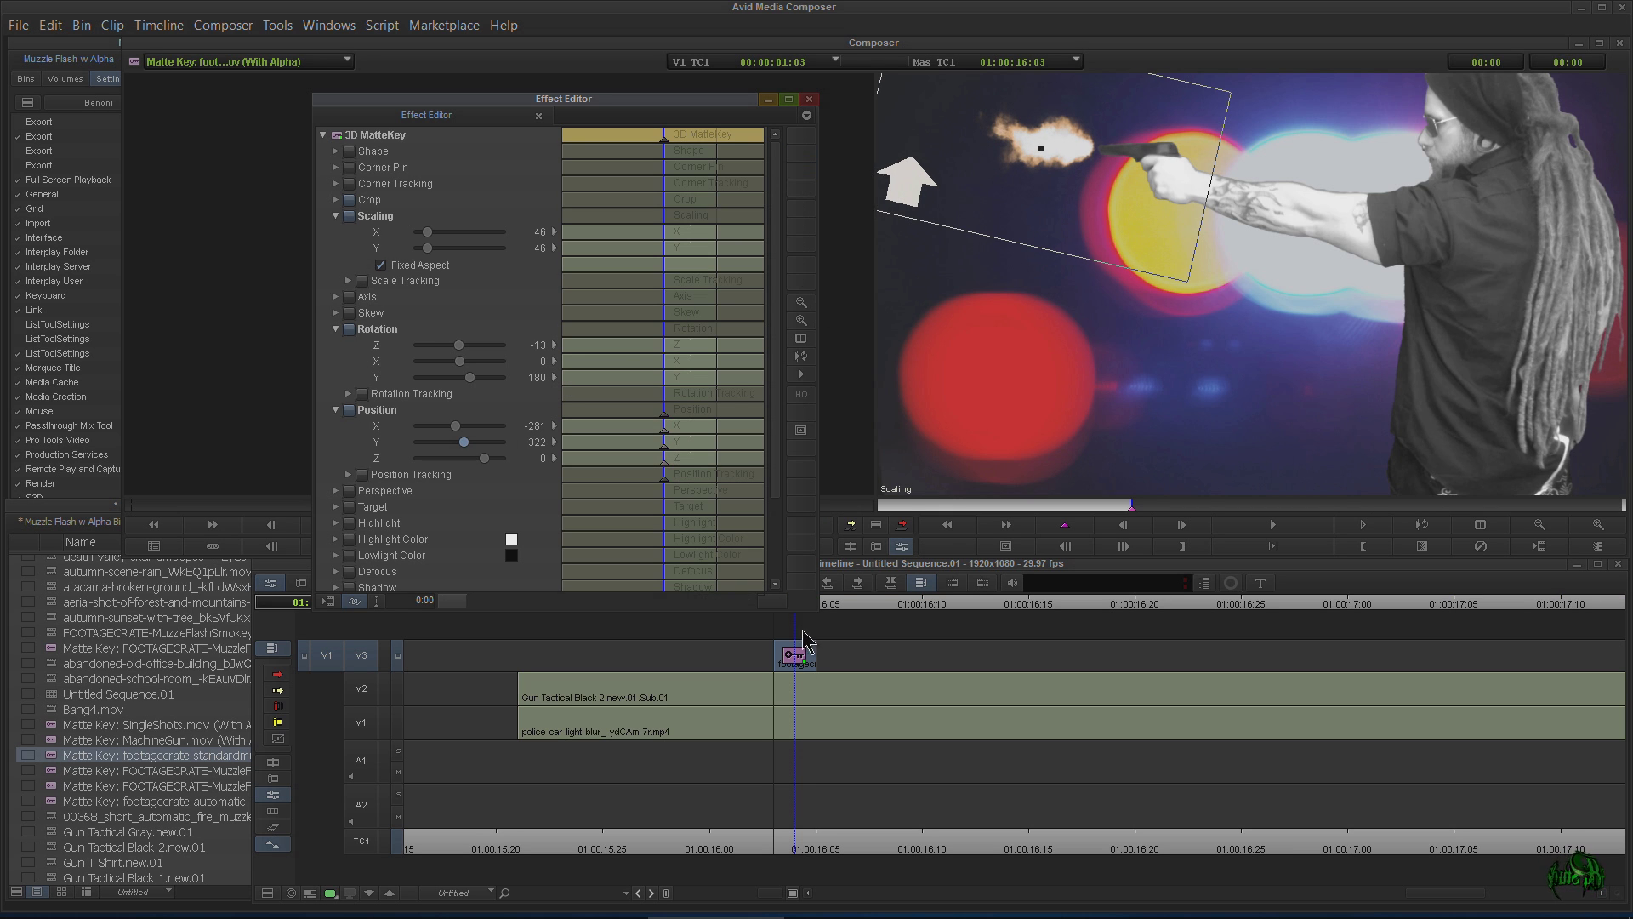
Replay the sequence from before the first gunshot to check the raised burst
{"action": "left_click_drag", "start_coordinate": [776, 605], "coordinate": [665, 611]}
{"action": "key", "text": "space"}
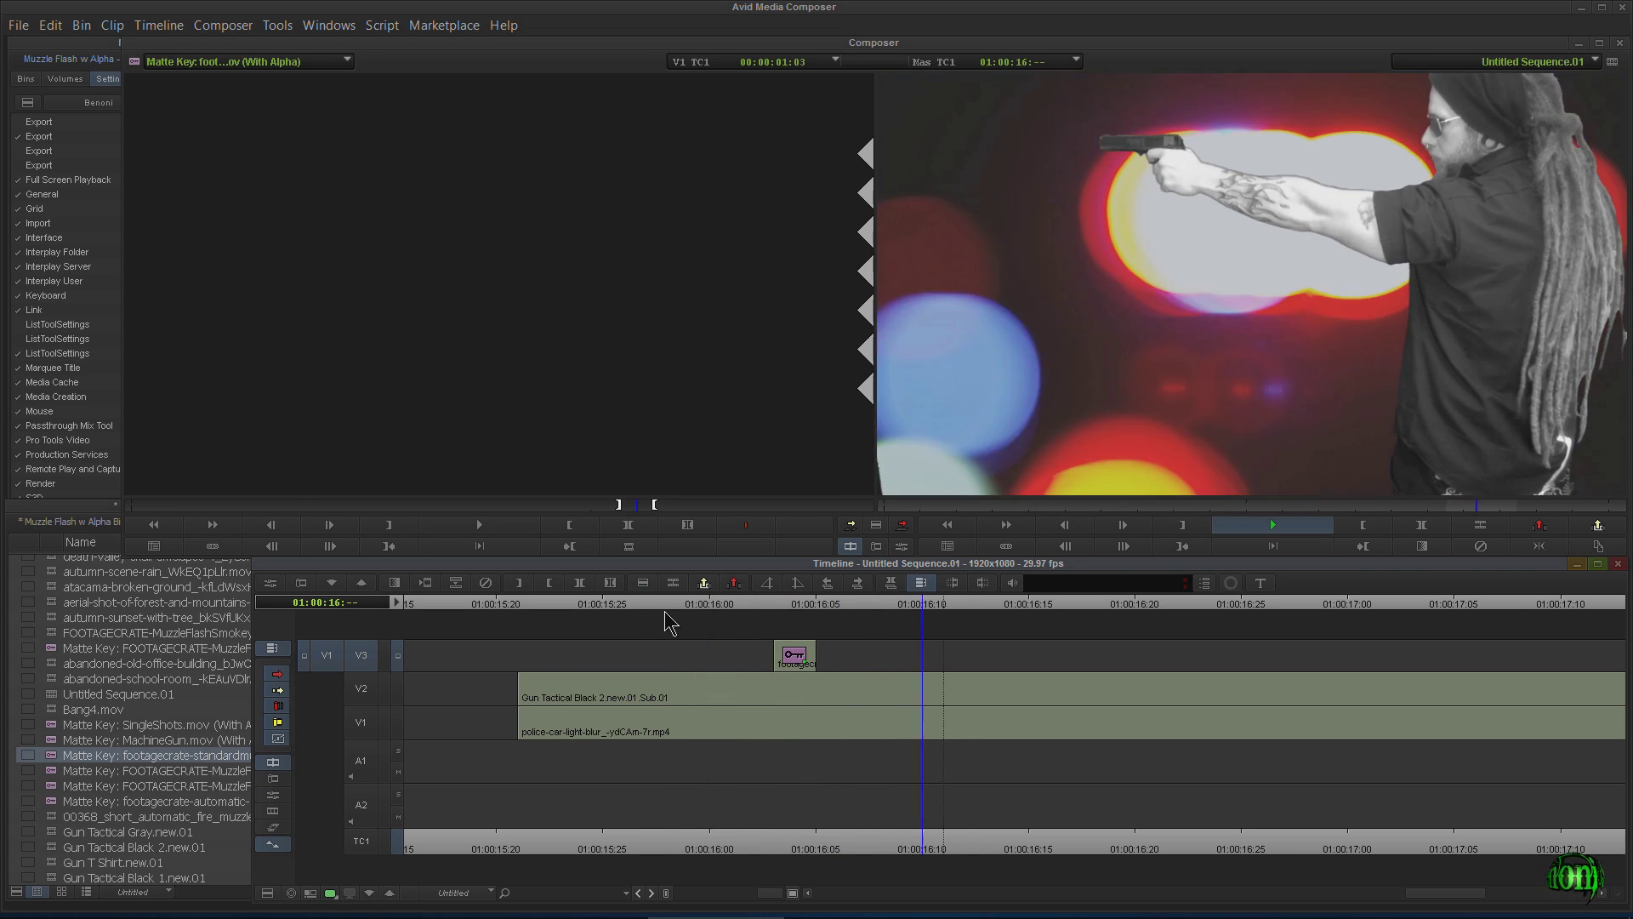
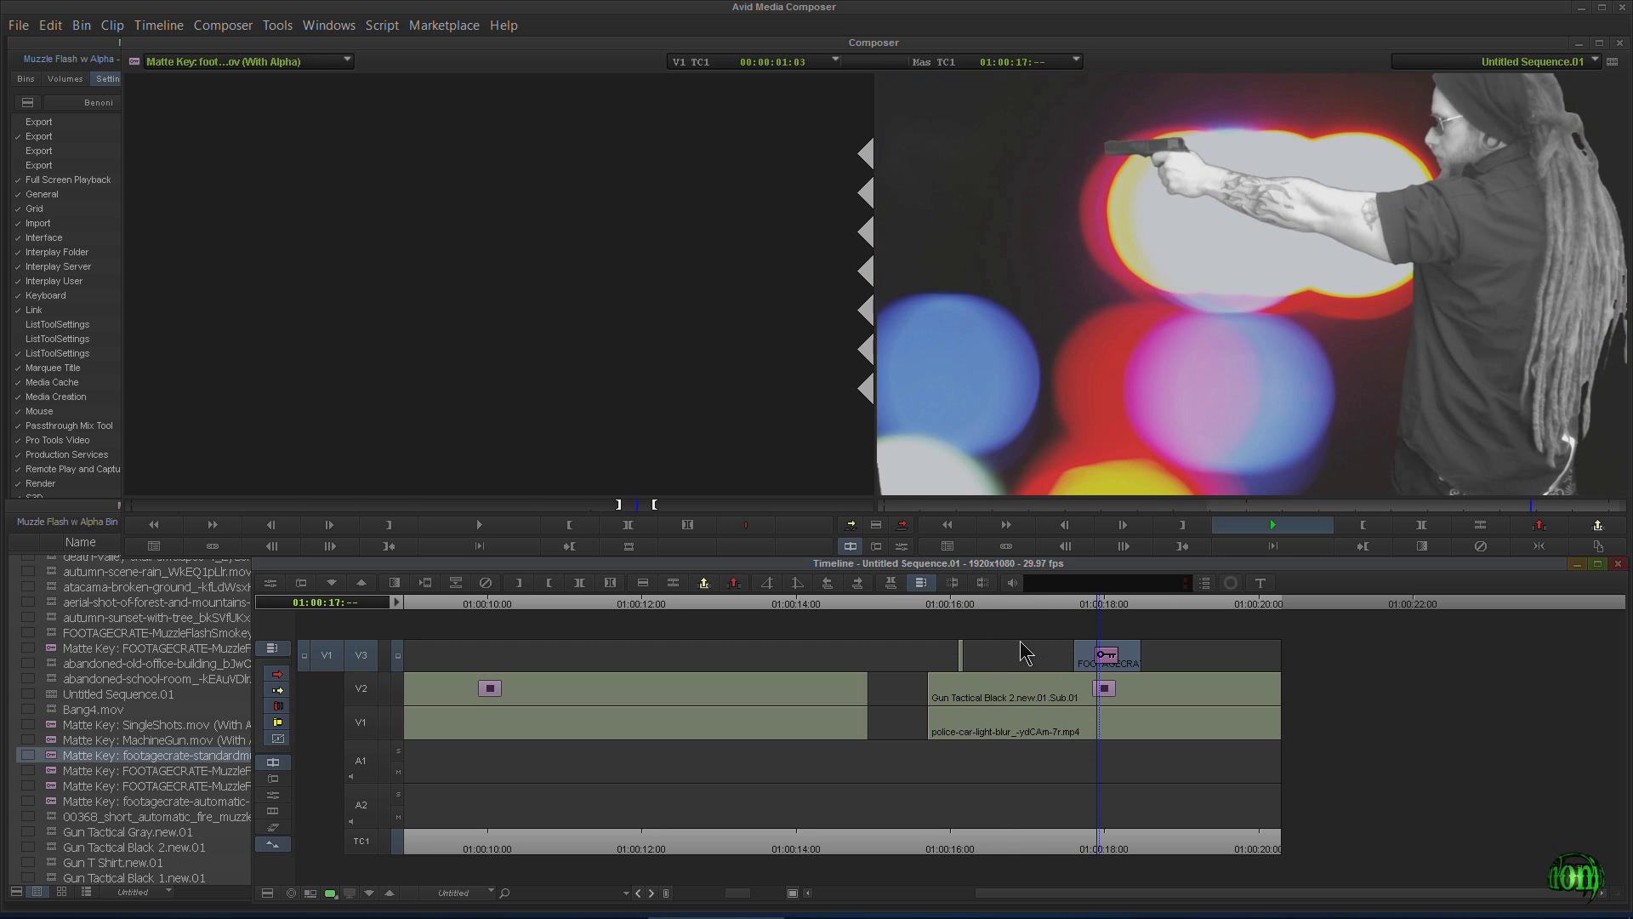
{"action": "key", "text": "space"}
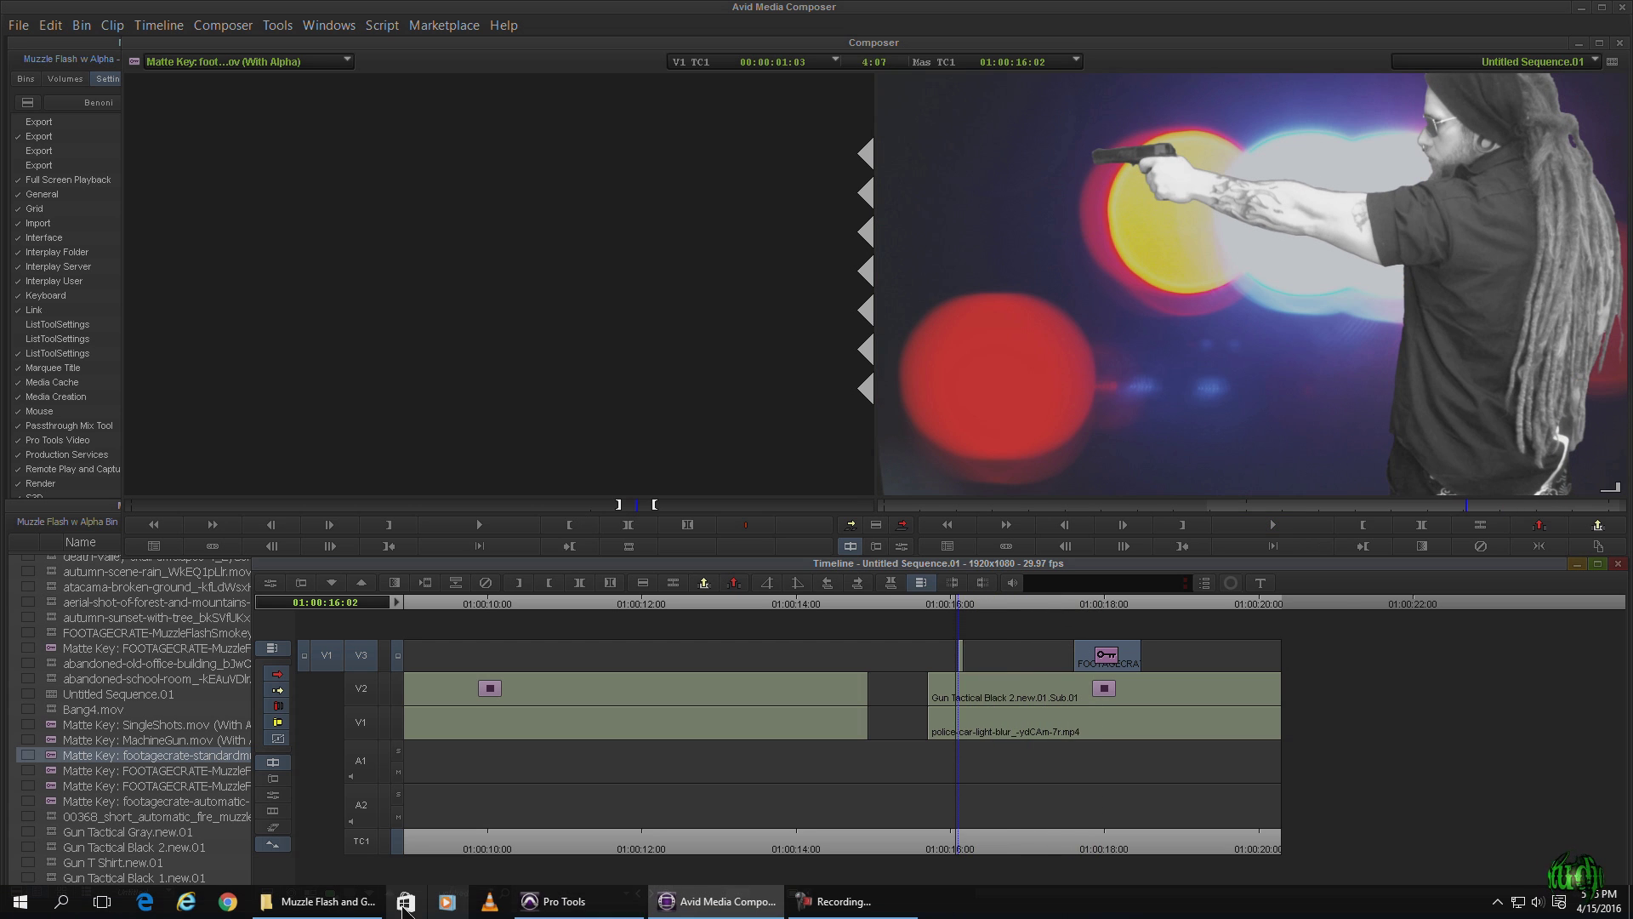
Switch to File Explorer and examine the sound_pack_v1-1 folder and the soundscrate-handgunshot file in Muzzle Flash and Gun Shots
{"action": "left_click", "coordinate": [317, 901]}
{"action": "double_click", "coordinate": [989, 341]}
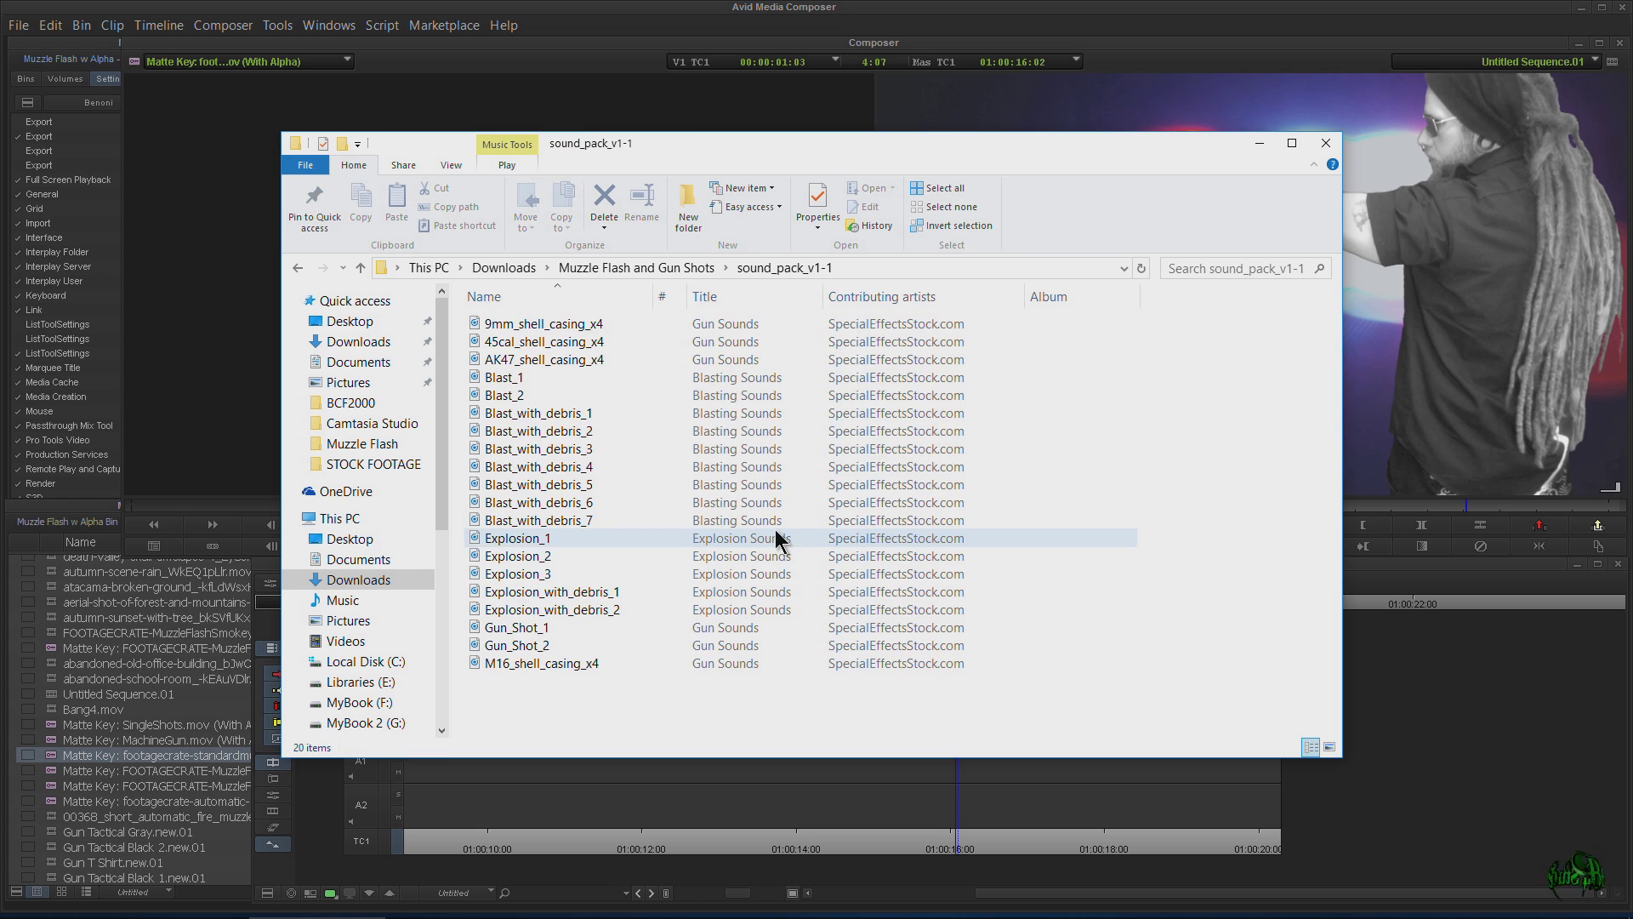
{"action": "left_click", "coordinate": [303, 268]}
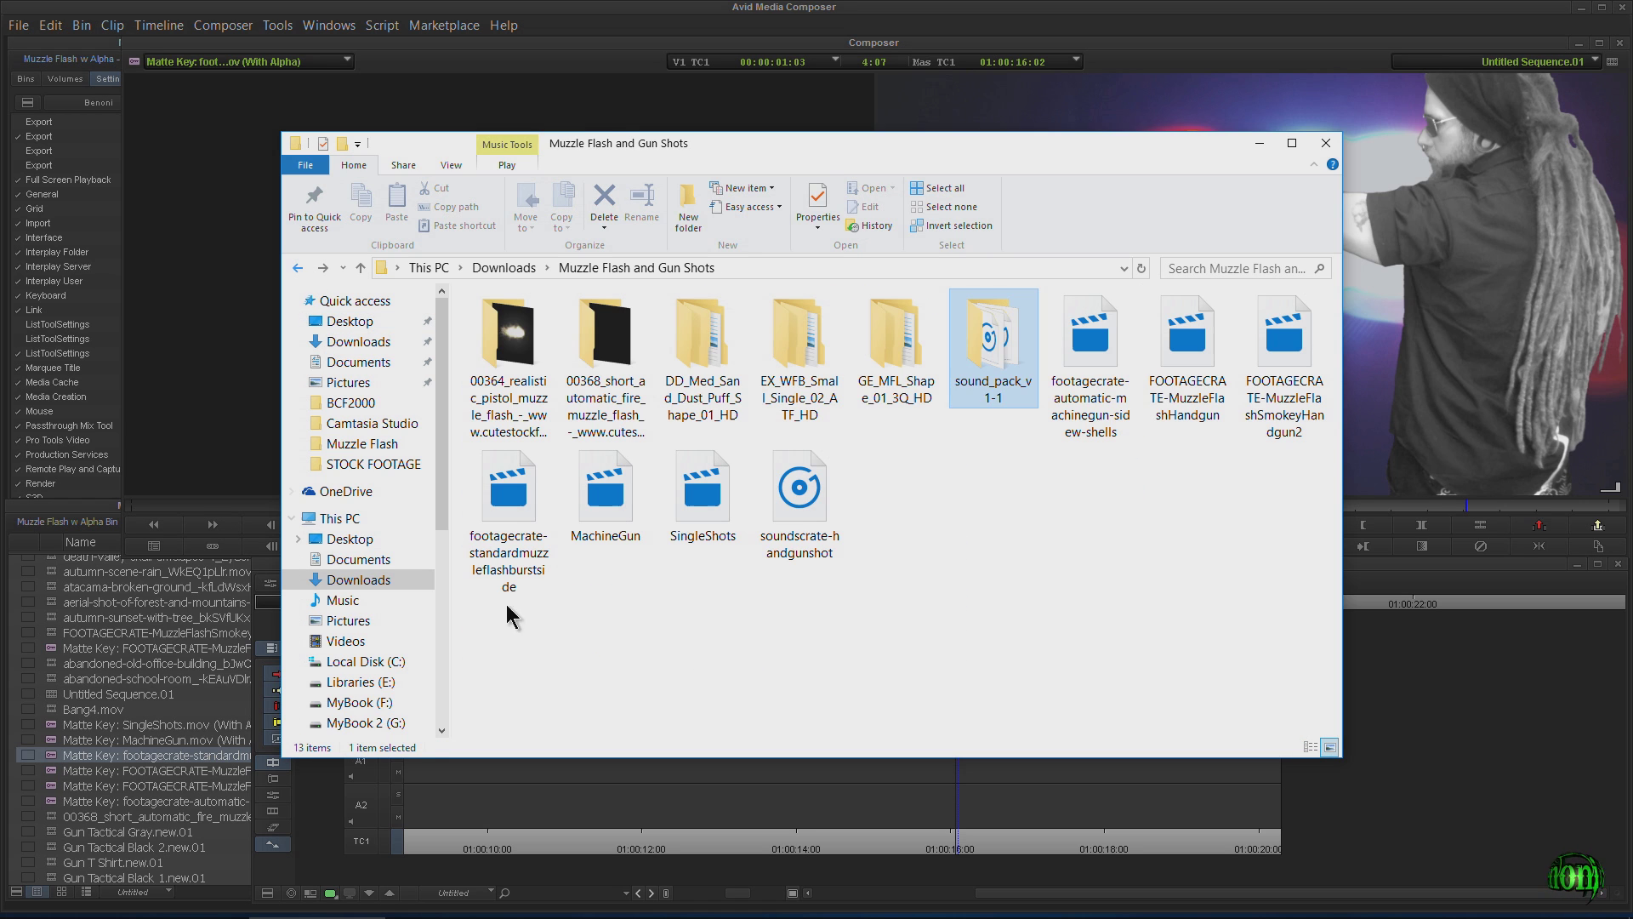
{"action": "left_click", "coordinate": [788, 555]}
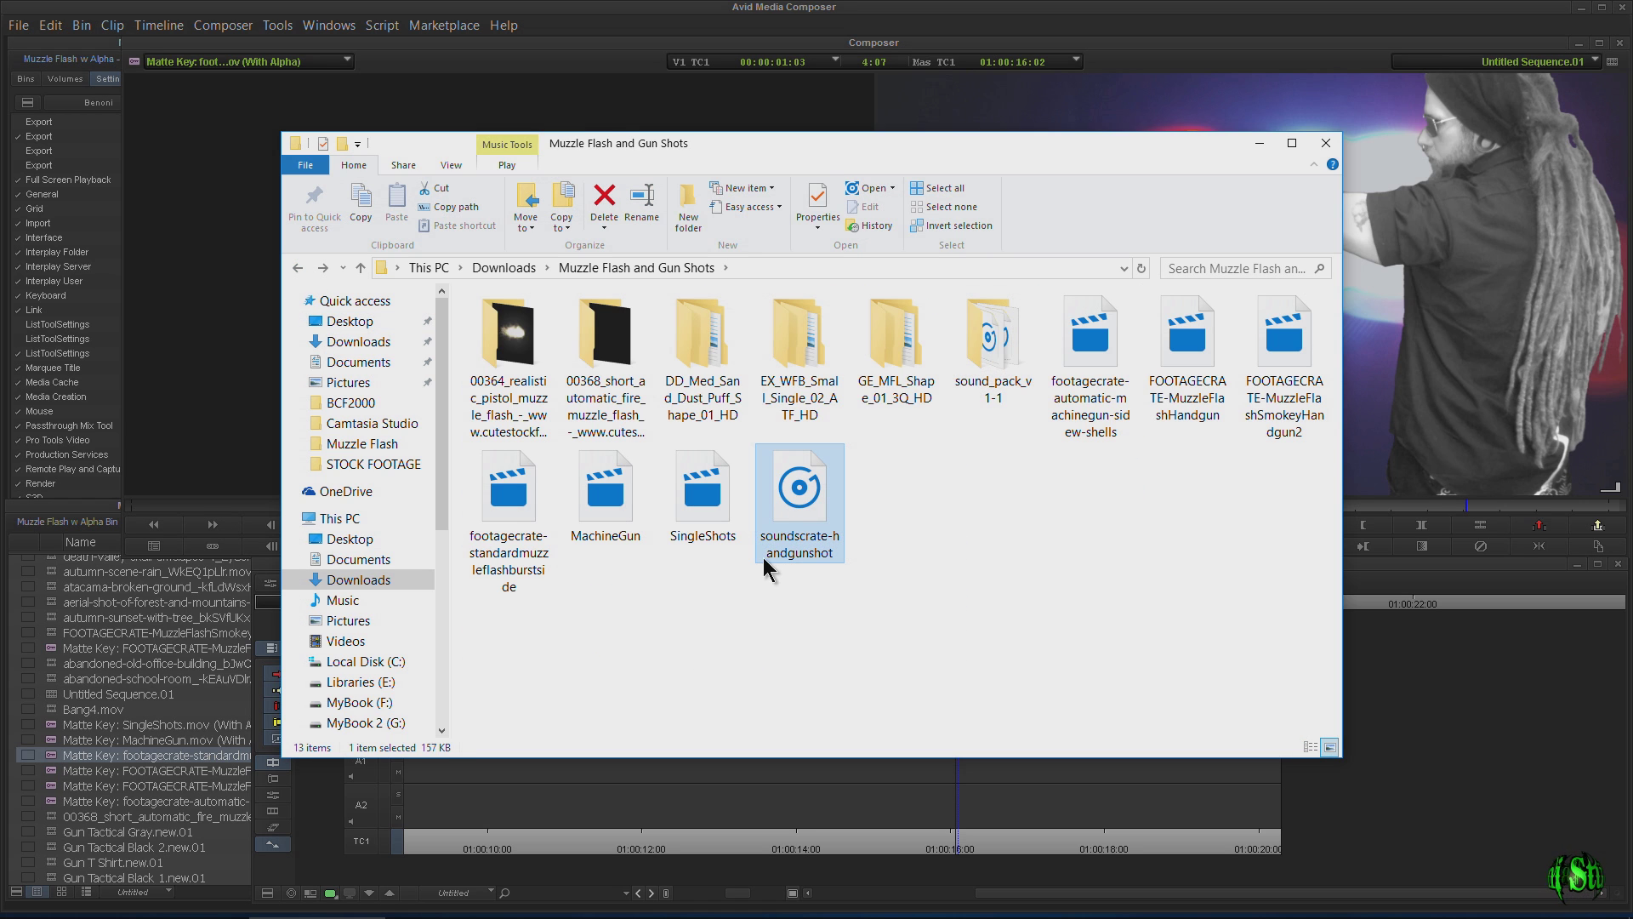
{"action": "left_click", "coordinate": [1104, 366]}
{"action": "left_click", "coordinate": [800, 509]}
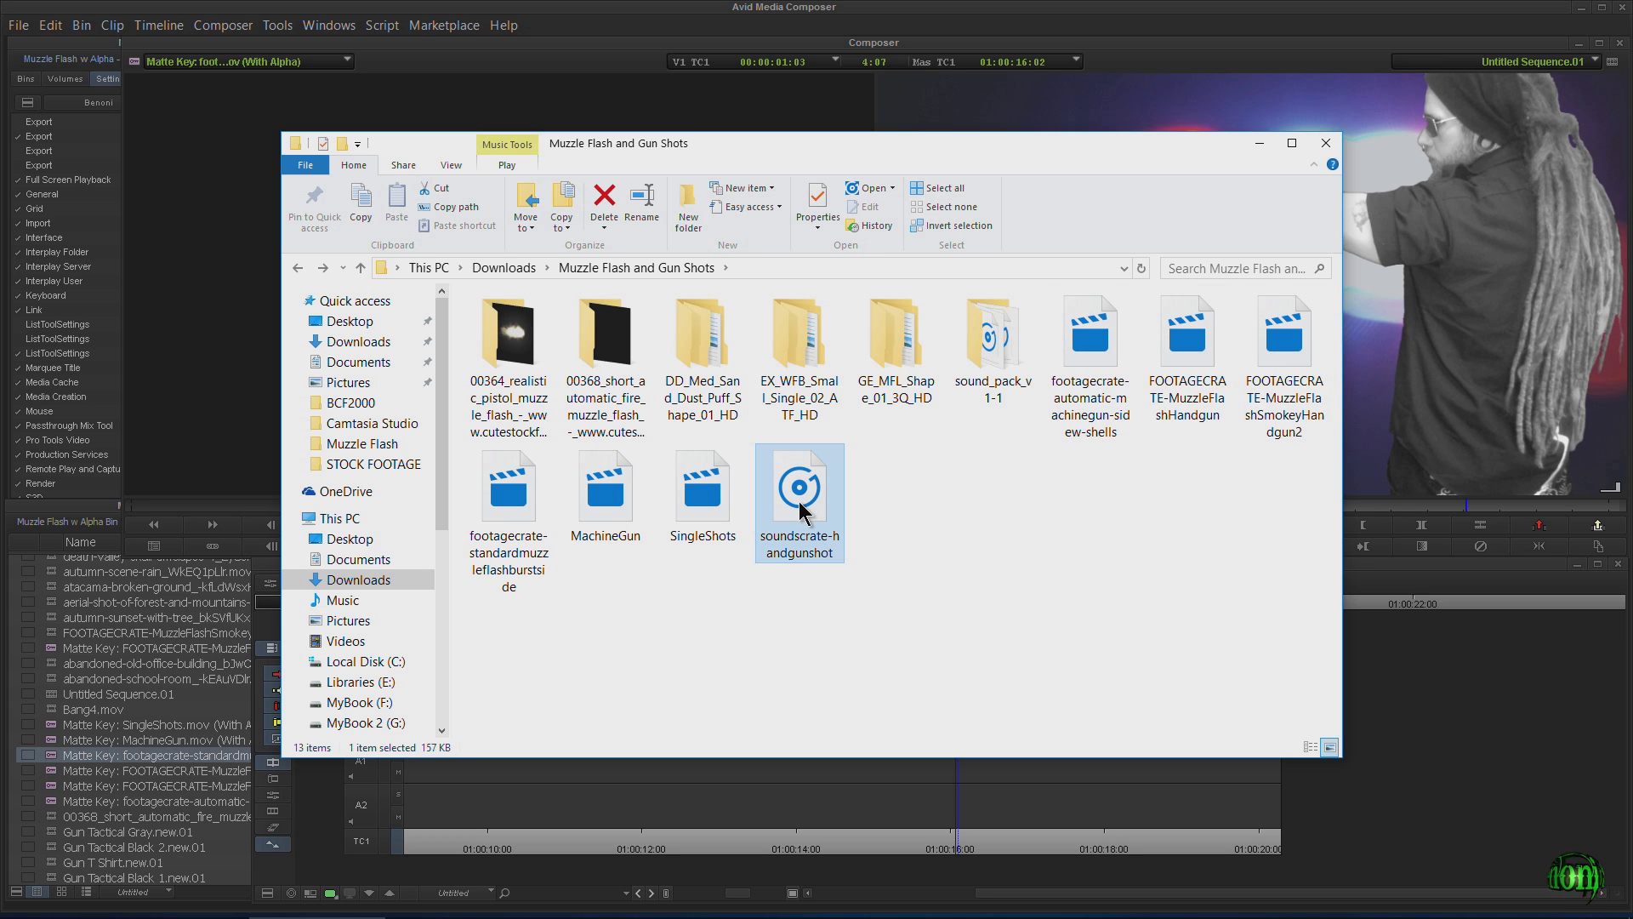
{"action": "left_click", "coordinate": [1327, 145]}
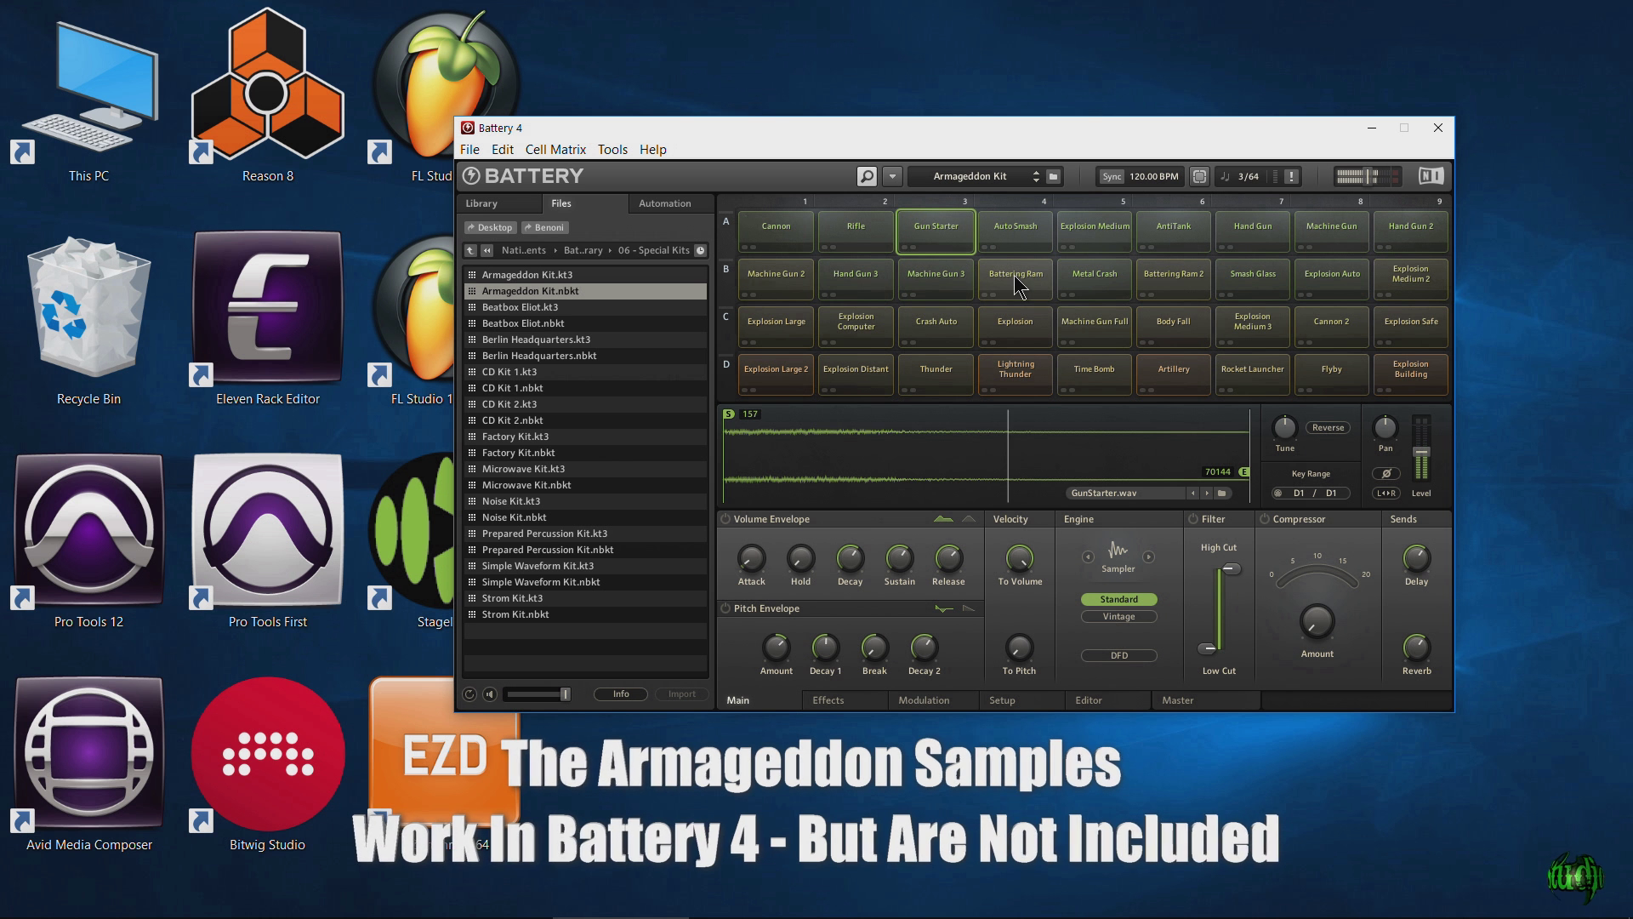
Audition the Battering Ram, Explosion, Thunder and Explosion Distant samples of the Armageddon Kit in Battery 4
{"action": "left_click", "coordinate": [1015, 276]}
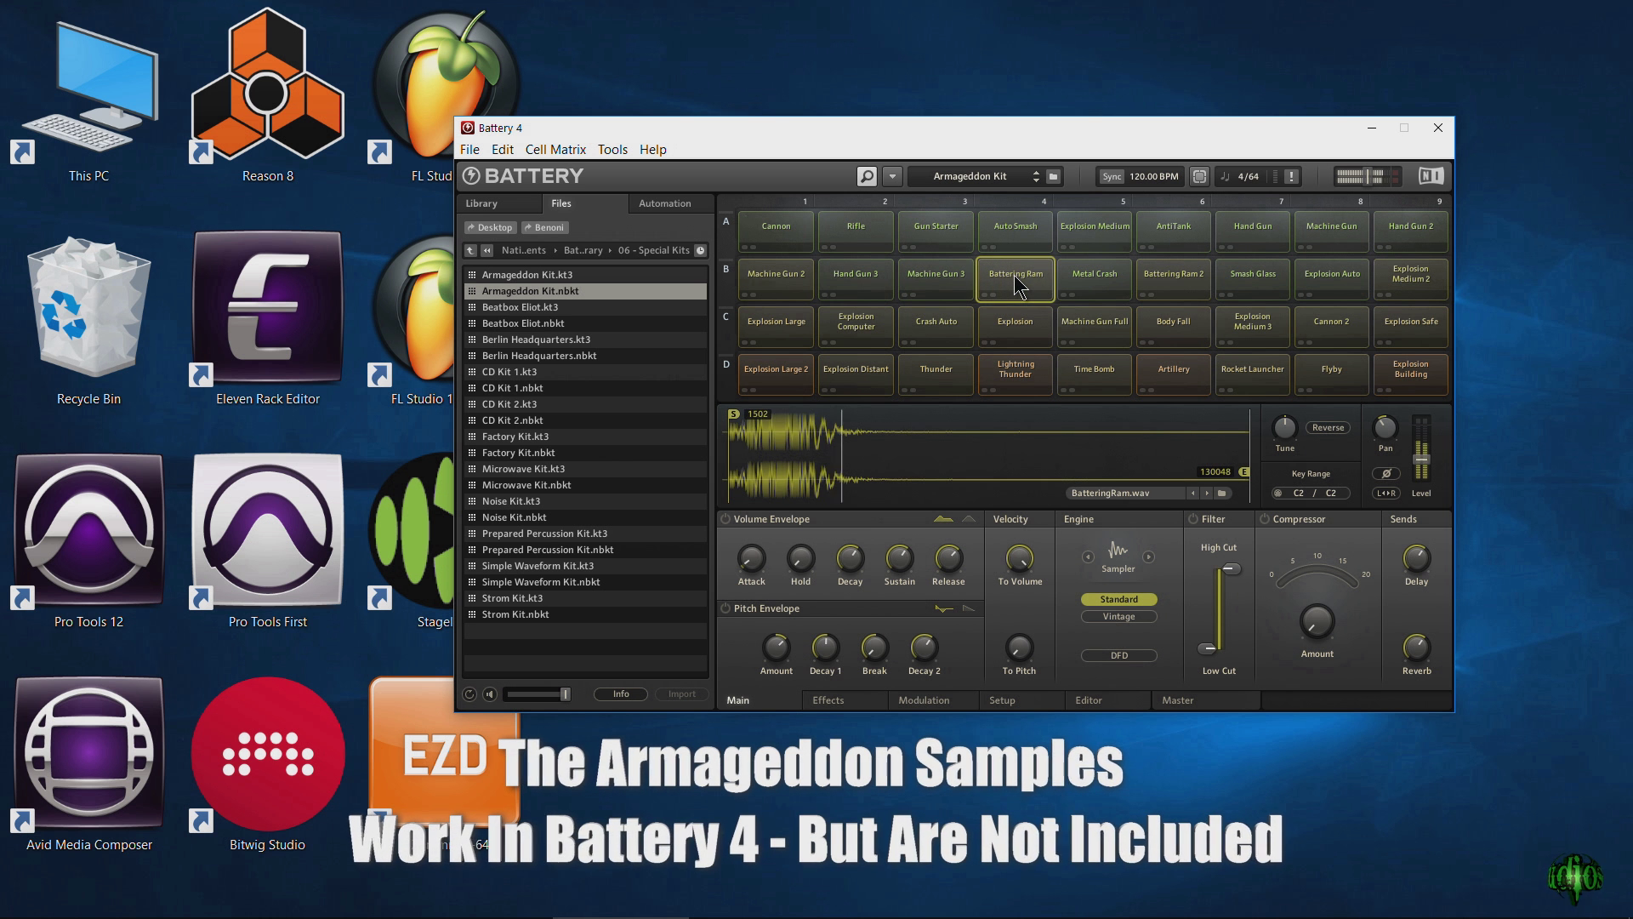
{"action": "left_click", "coordinate": [1008, 336]}
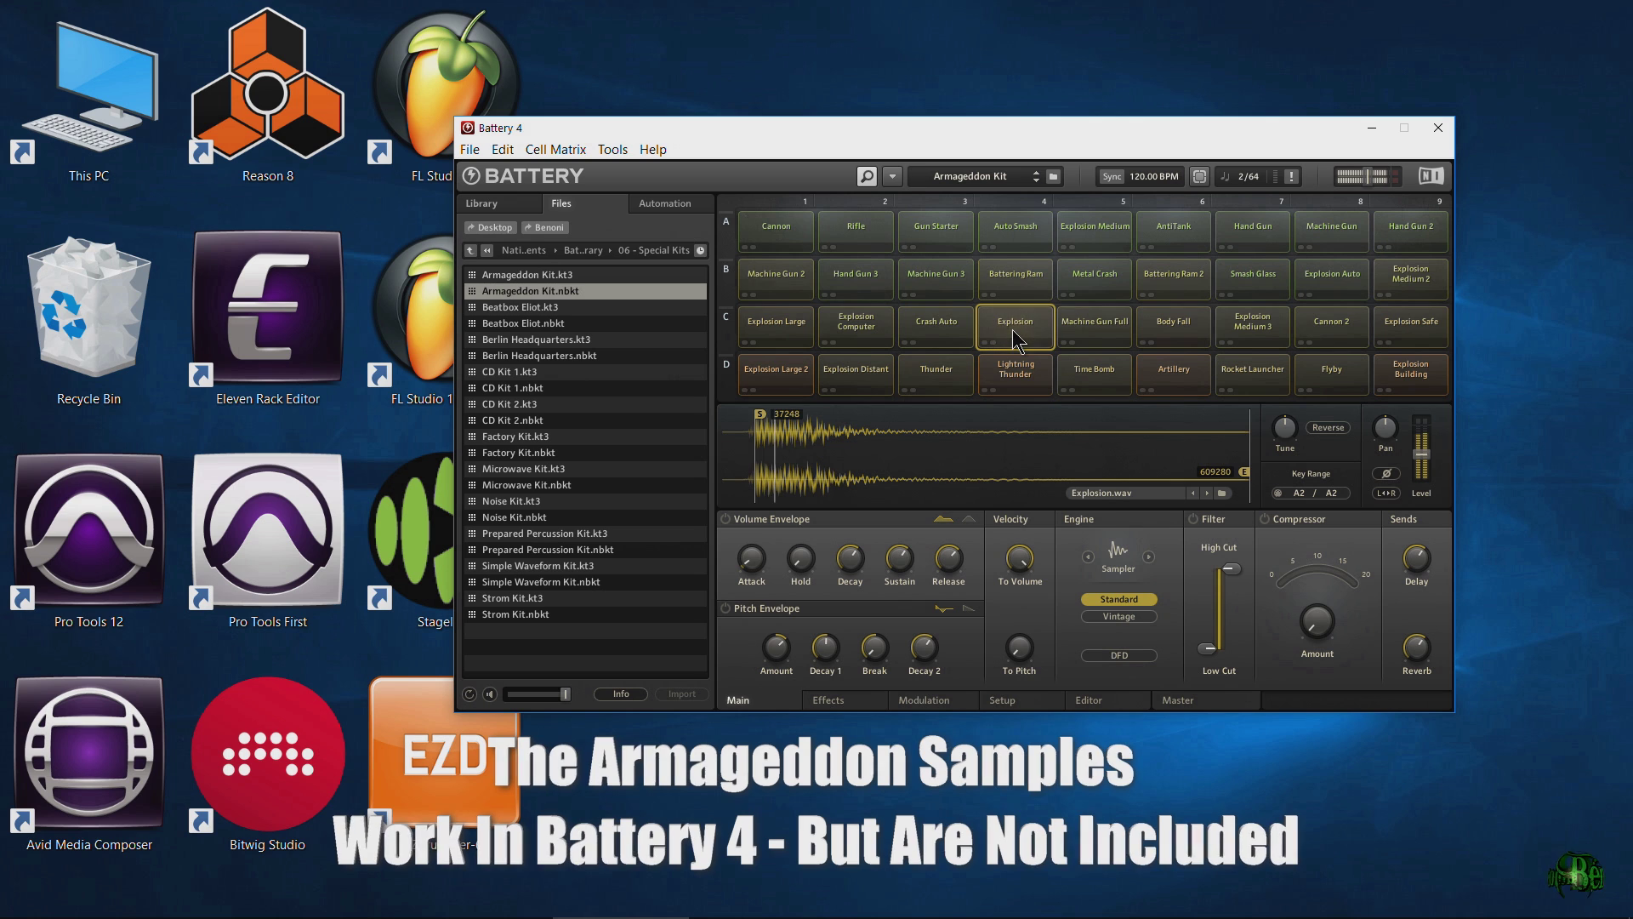
{"action": "left_click", "coordinate": [936, 374]}
{"action": "left_click", "coordinate": [853, 387]}
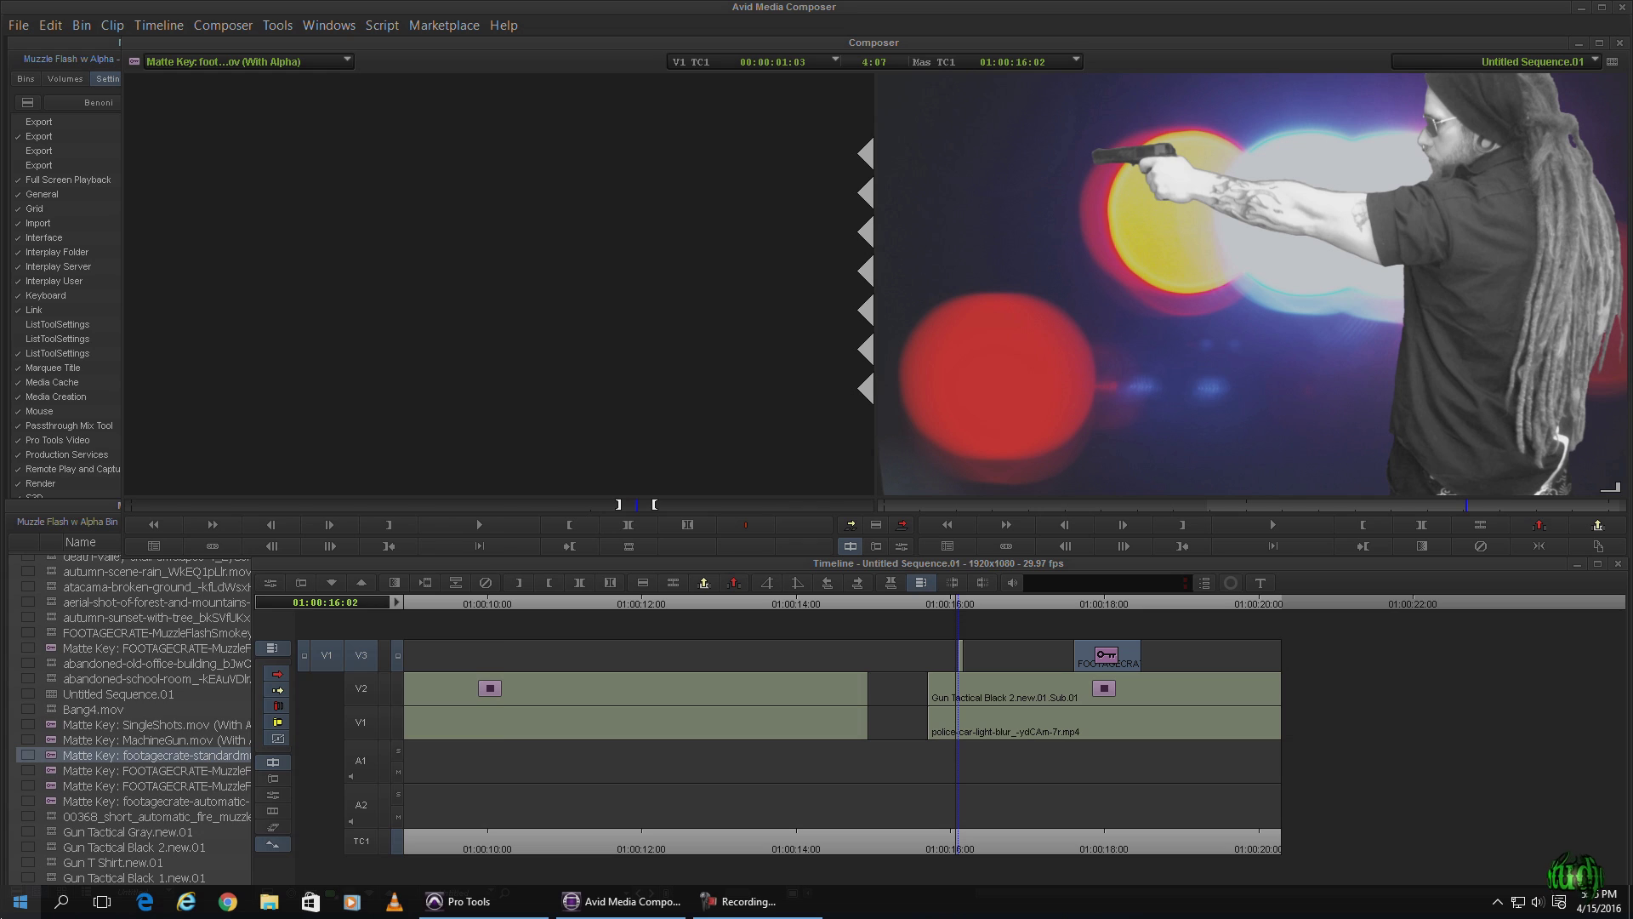
Launch Soundly and search its libraries for "gun shot"
{"action": "key", "text": "super"}
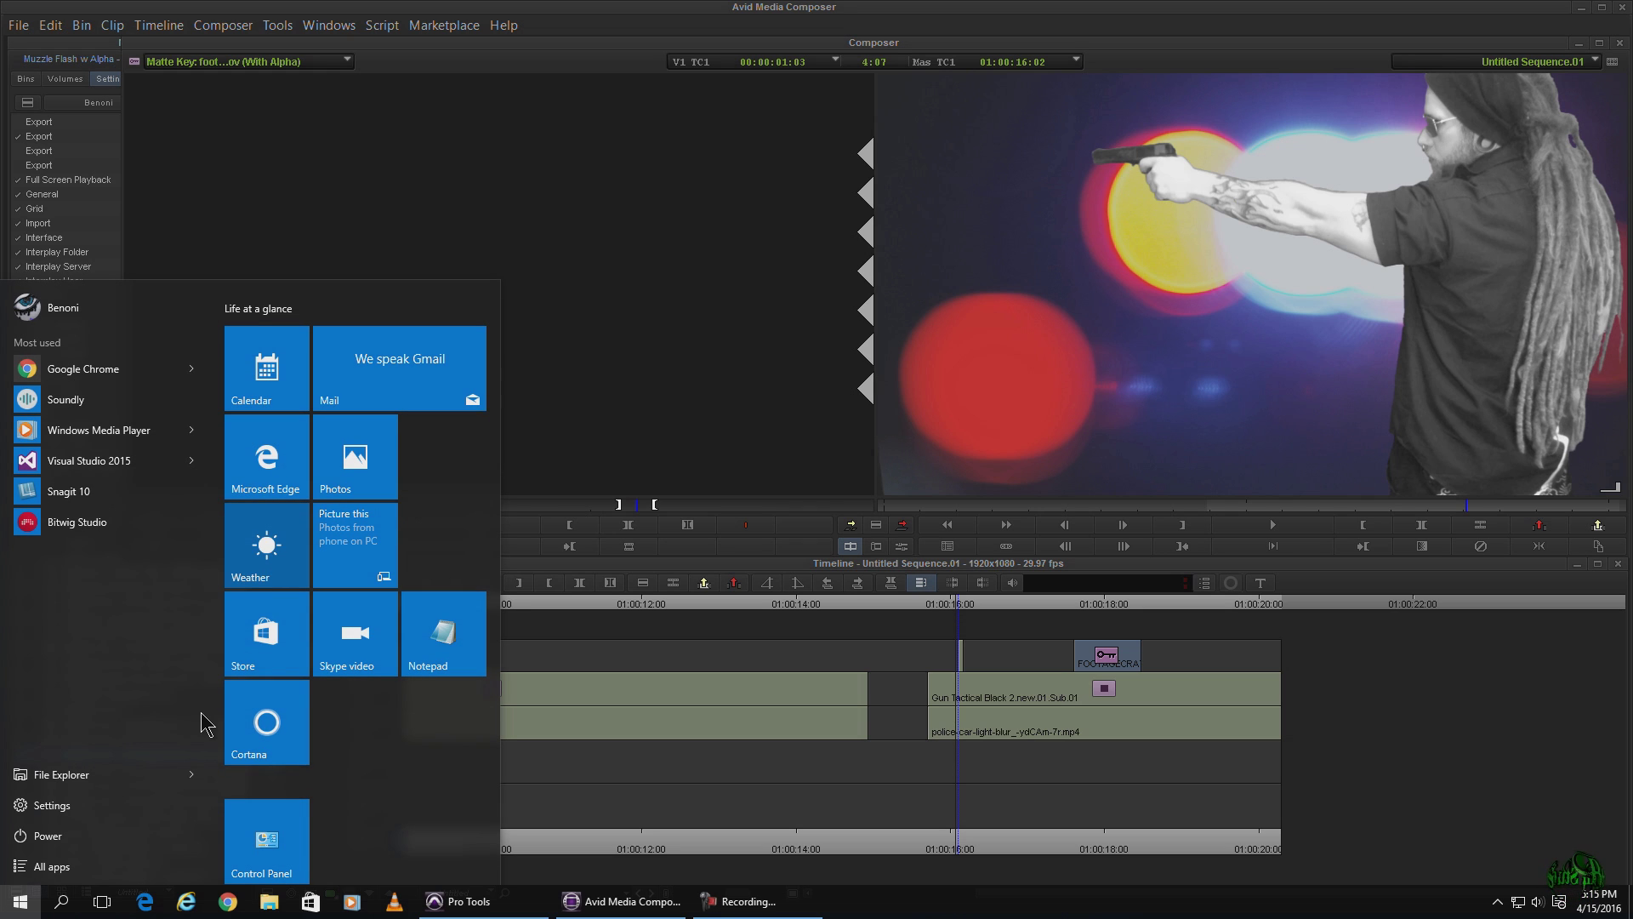
{"action": "type", "text": "soun"}
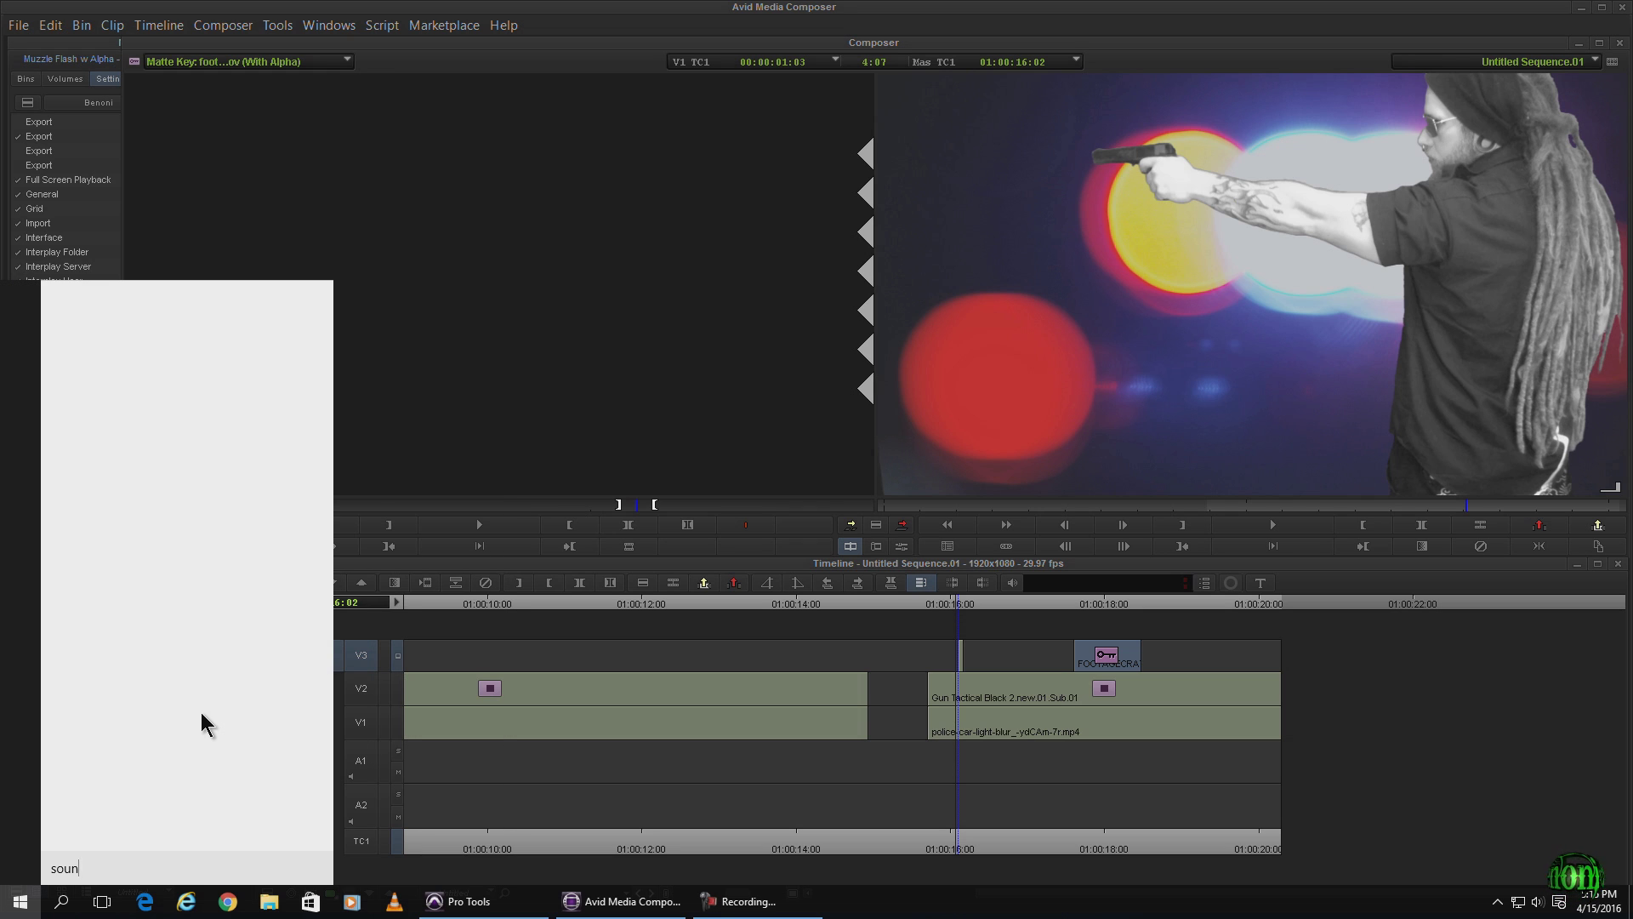
{"action": "type", "text": "dly"}
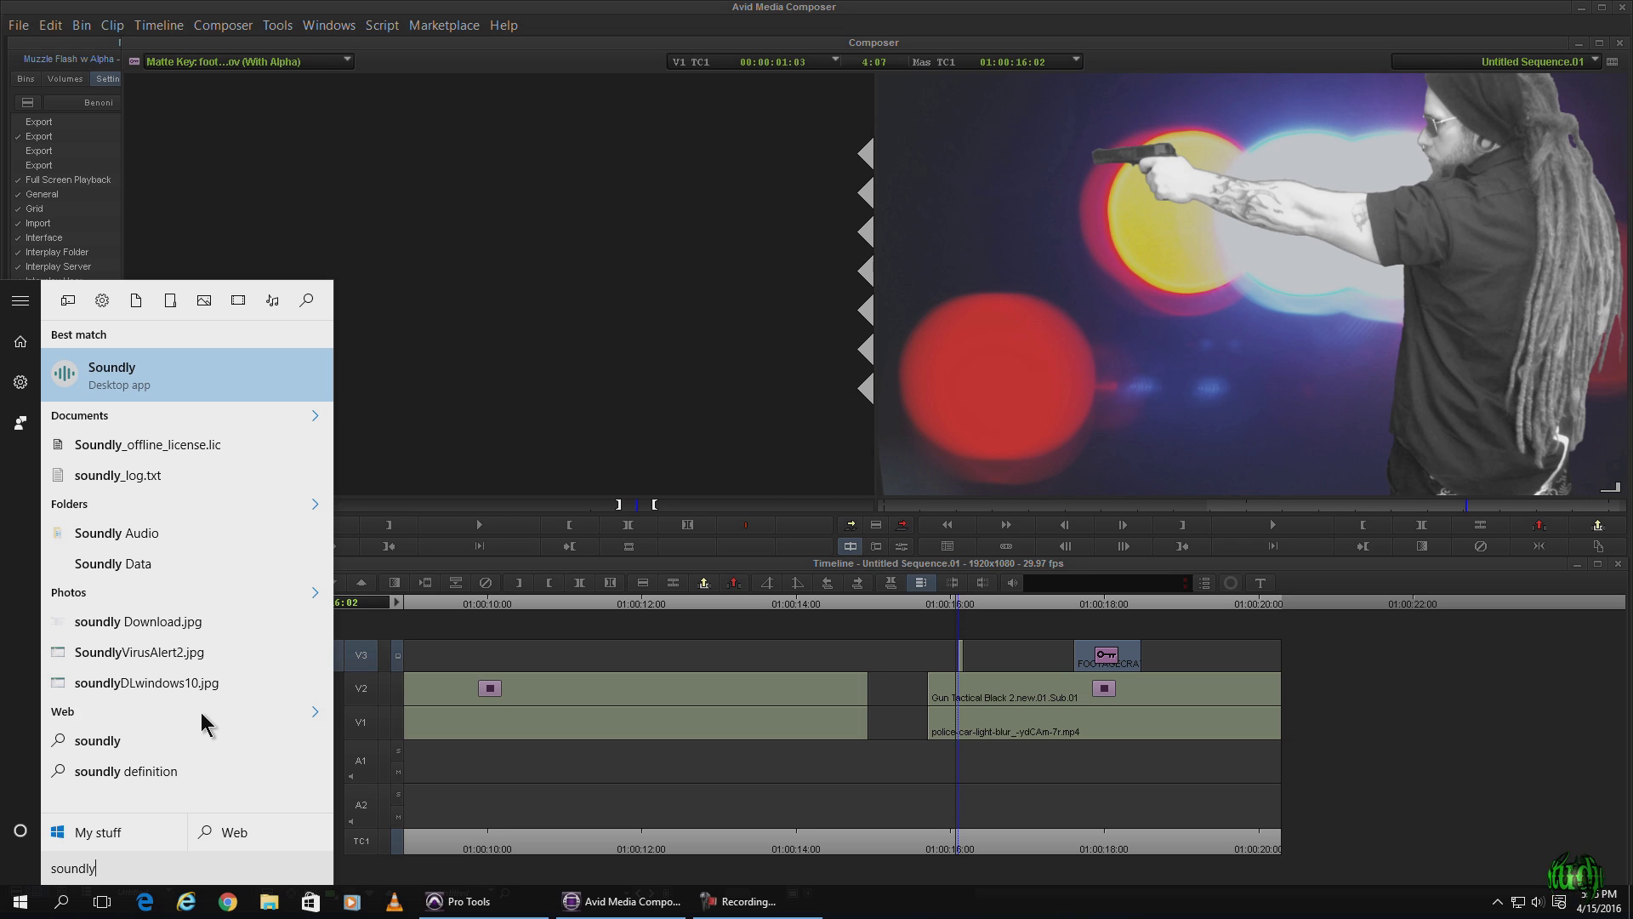
{"action": "left_click", "coordinate": [144, 389]}
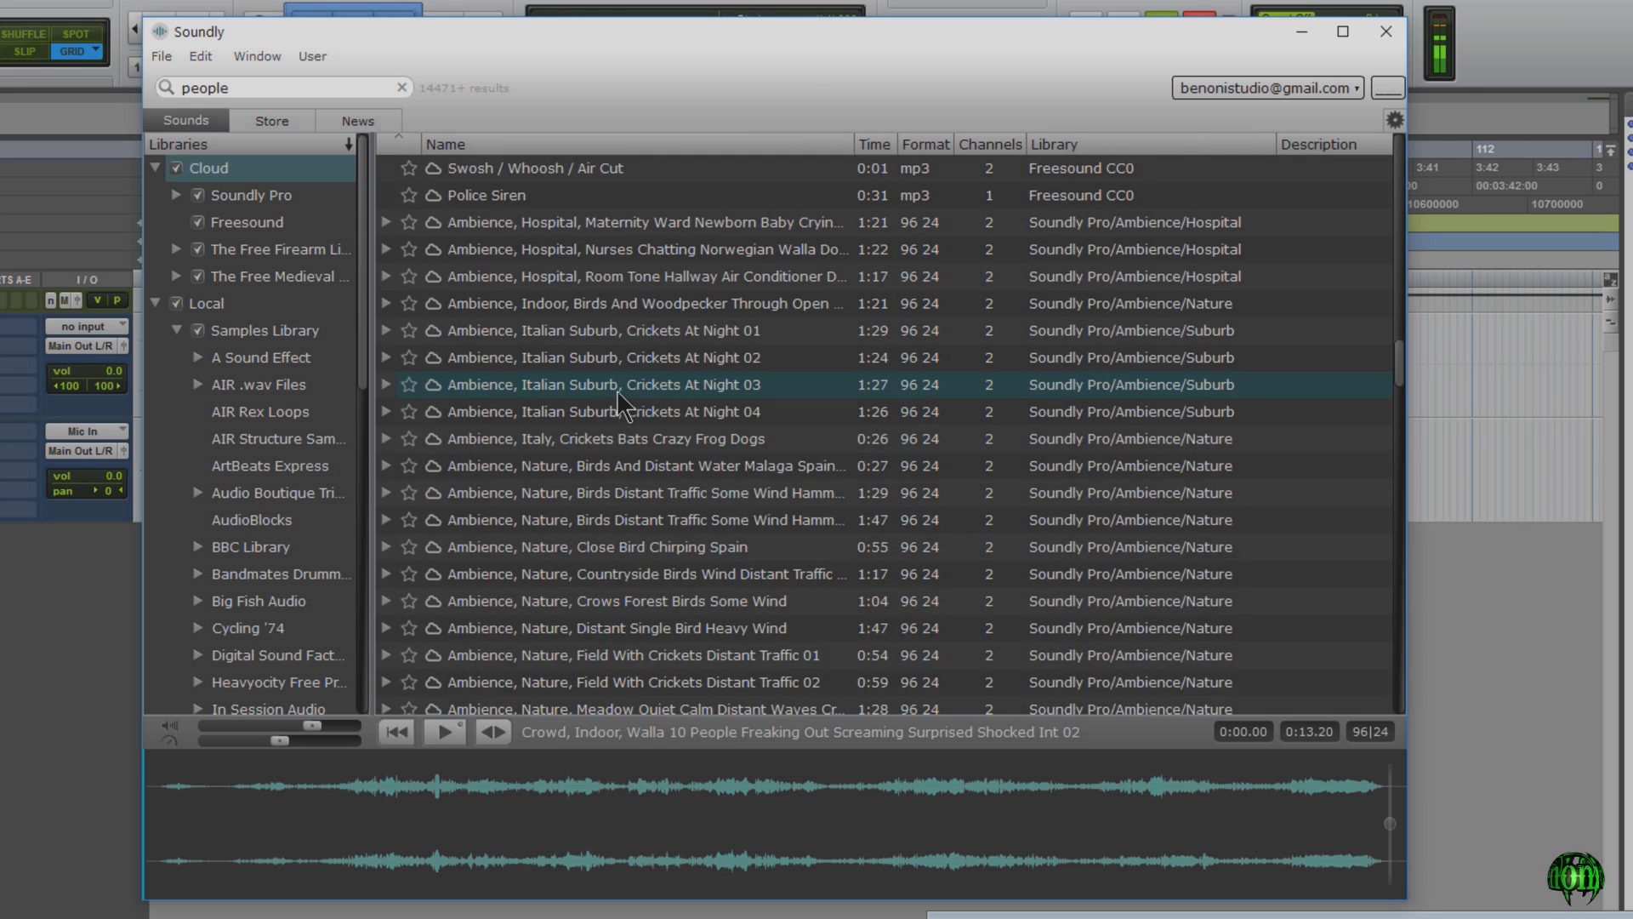
{"action": "left_click", "coordinate": [534, 411]}
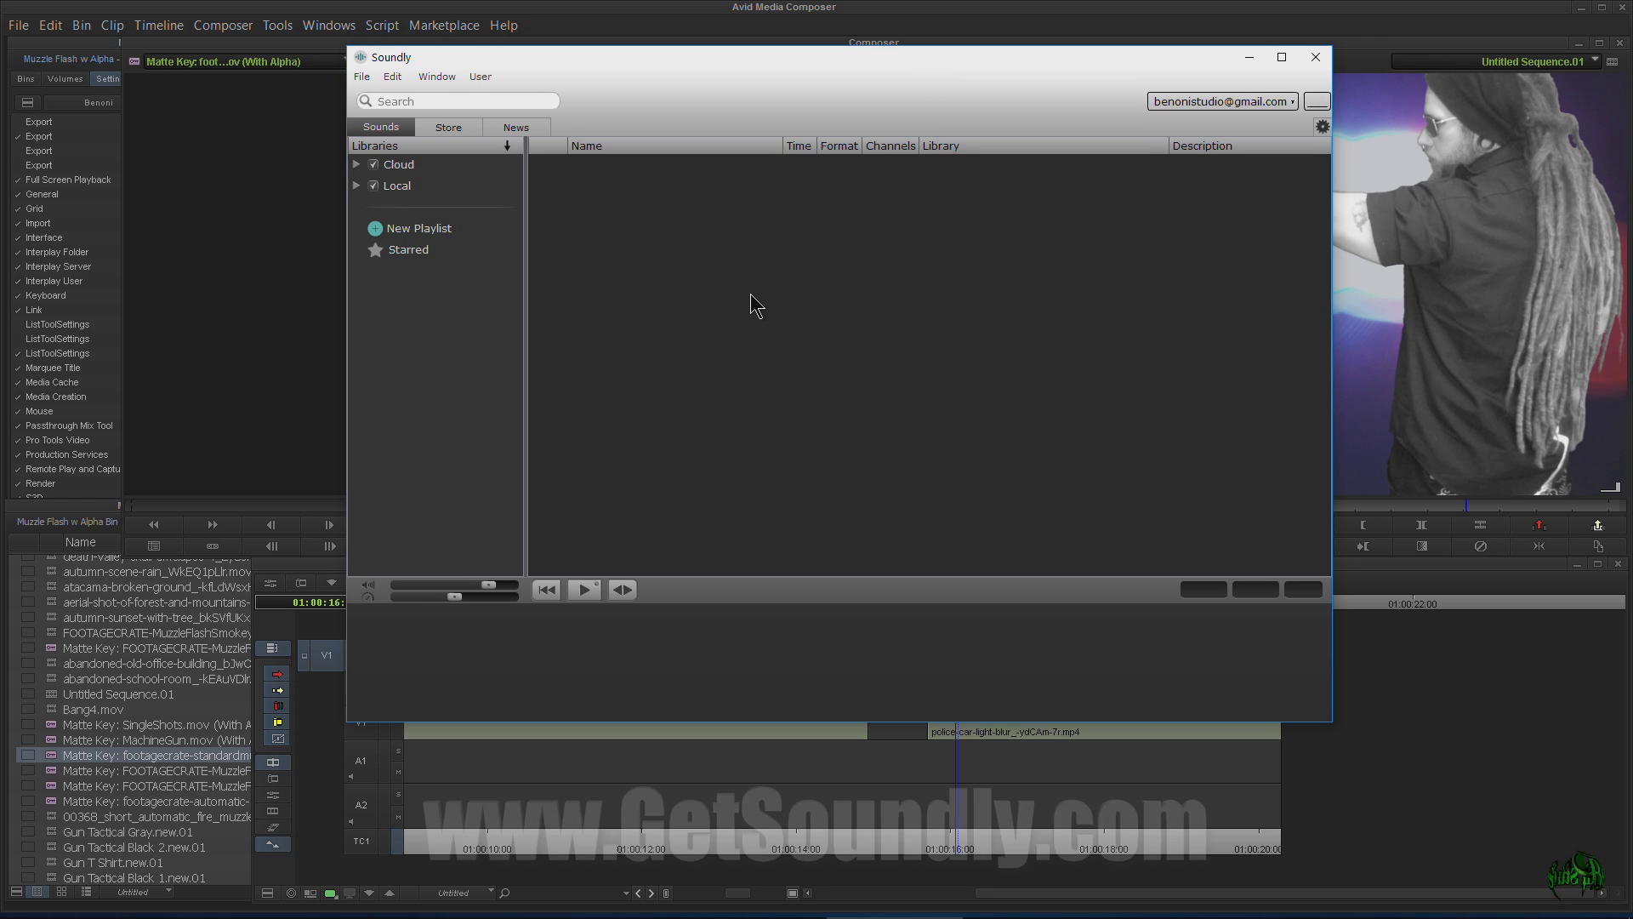
{"action": "left_click", "coordinate": [429, 98]}
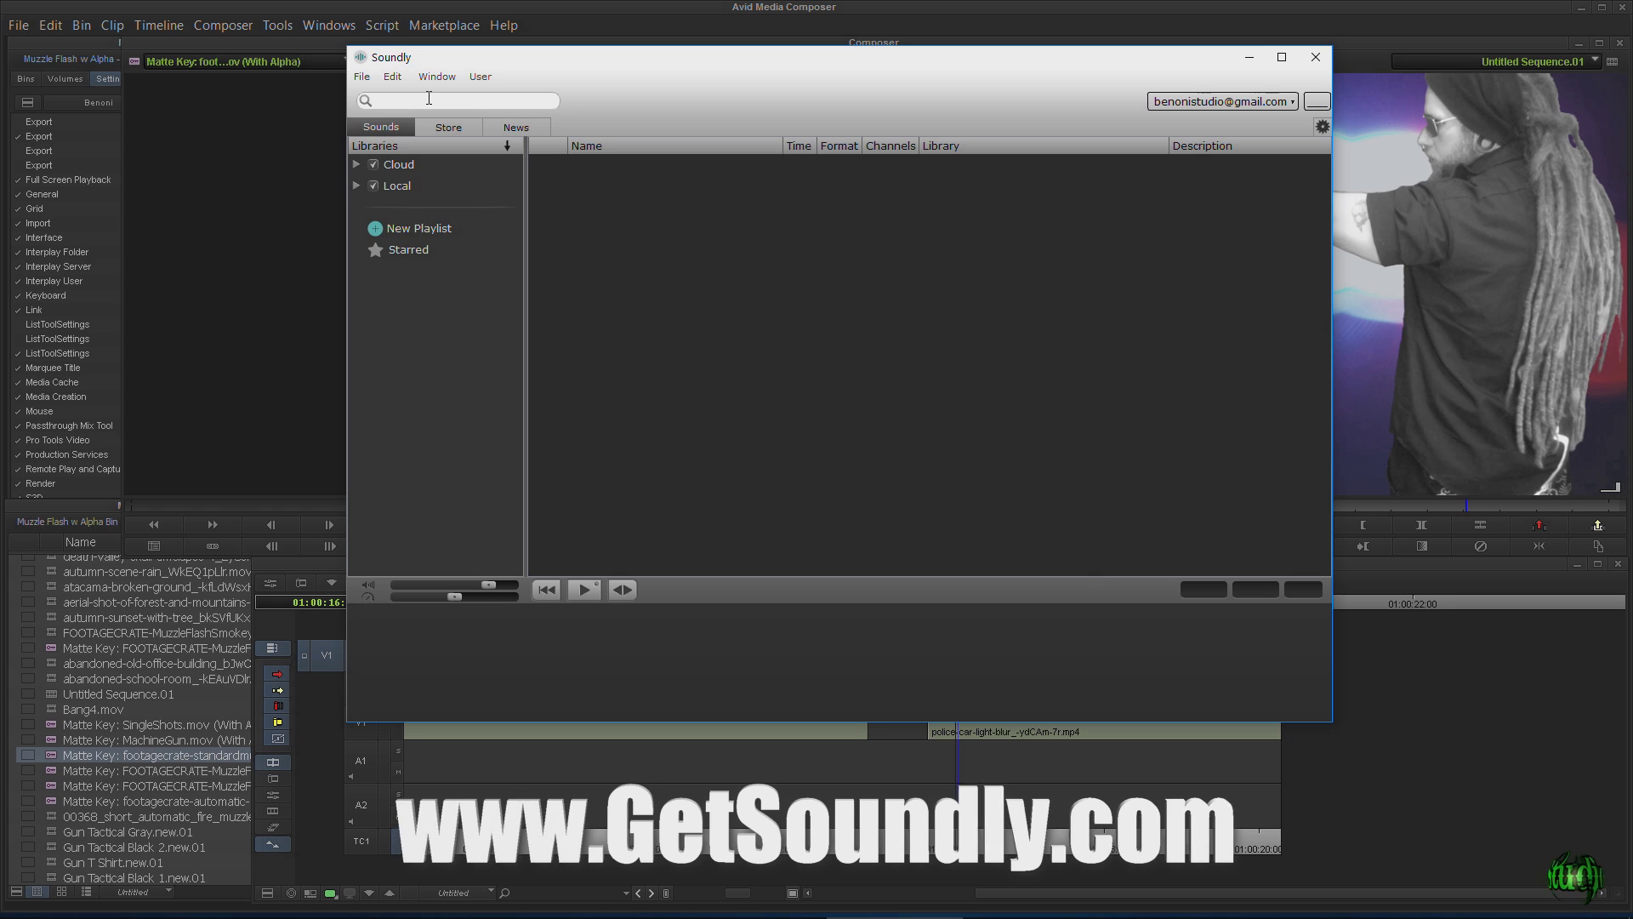
{"action": "type", "text": "gun shot"}
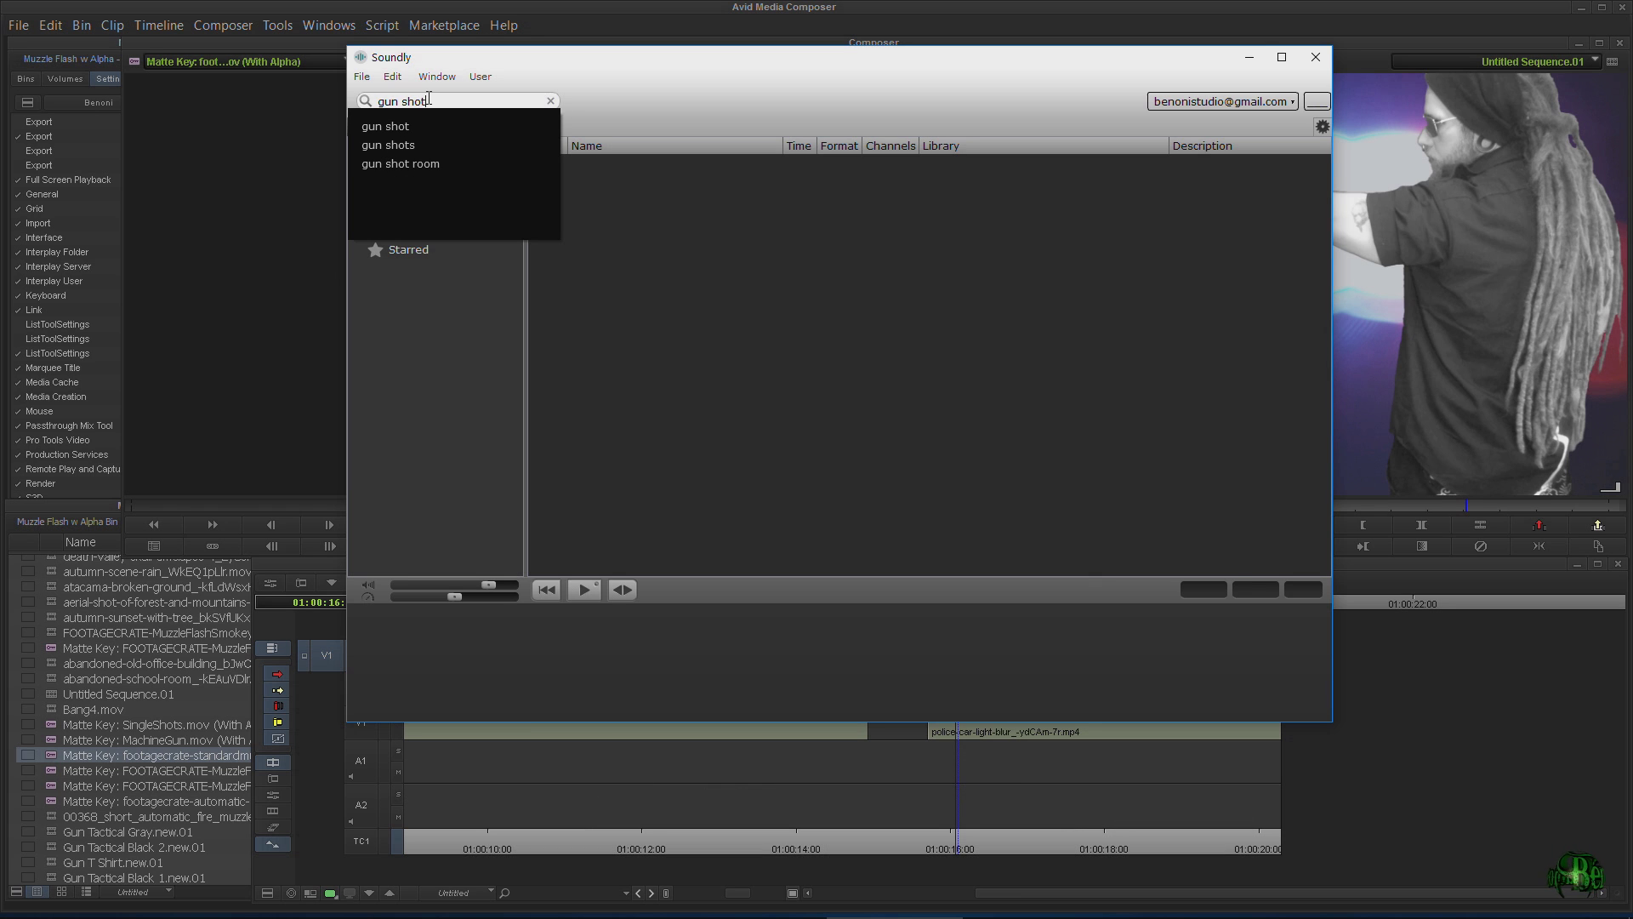
{"action": "key", "text": "Return"}
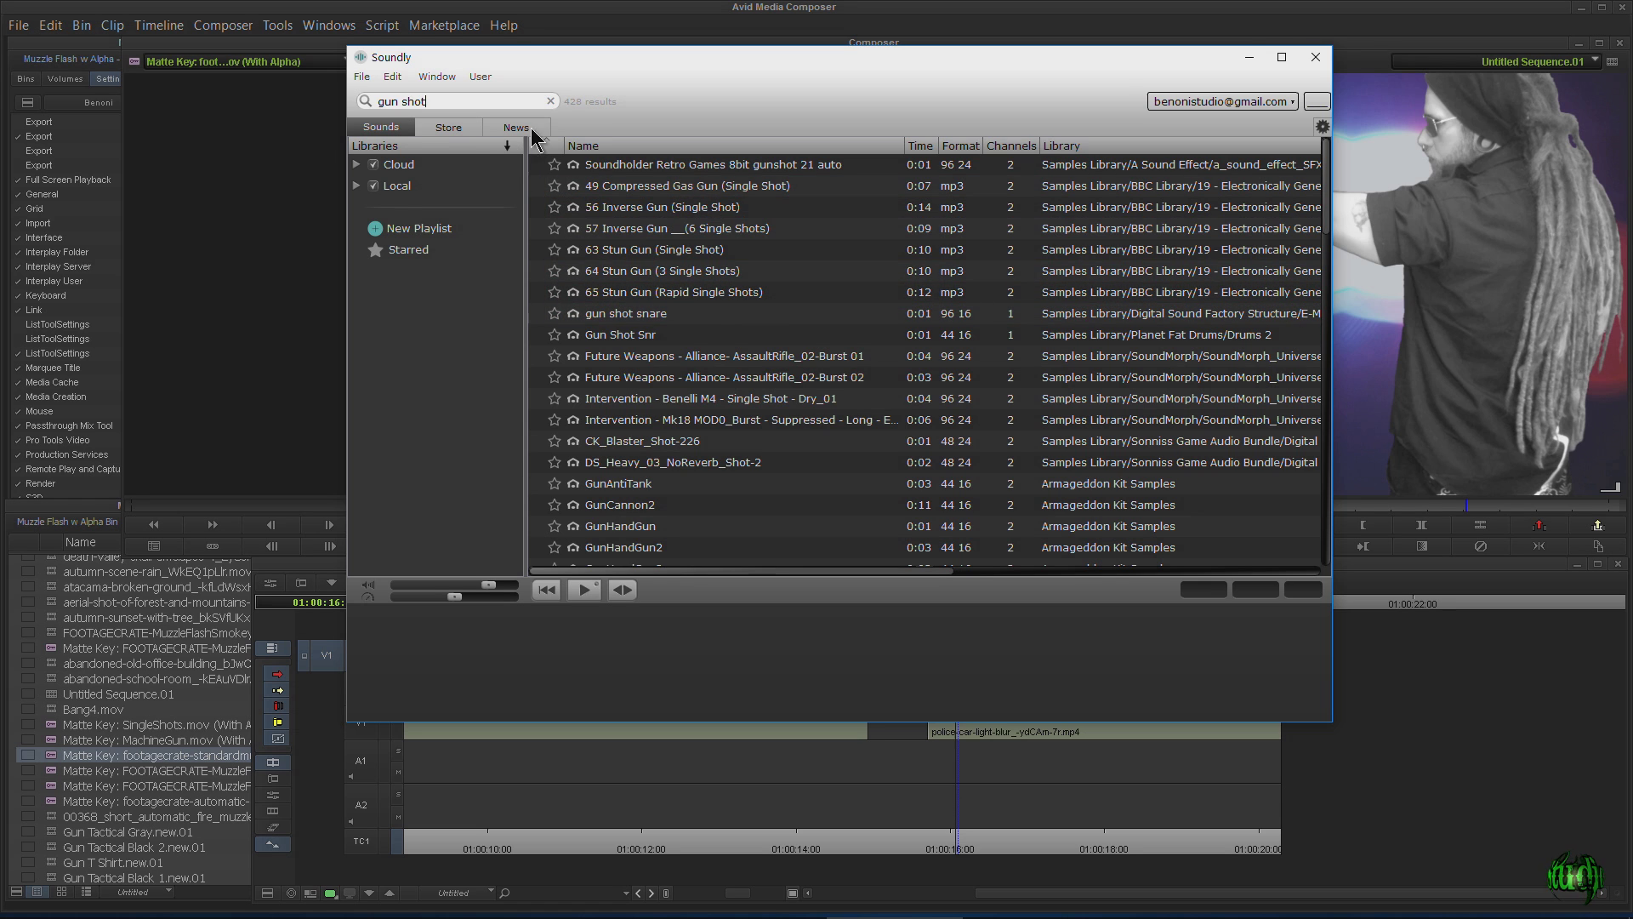
Browse the popular free sound libraries in the Soundly store
{"action": "left_click", "coordinate": [448, 126]}
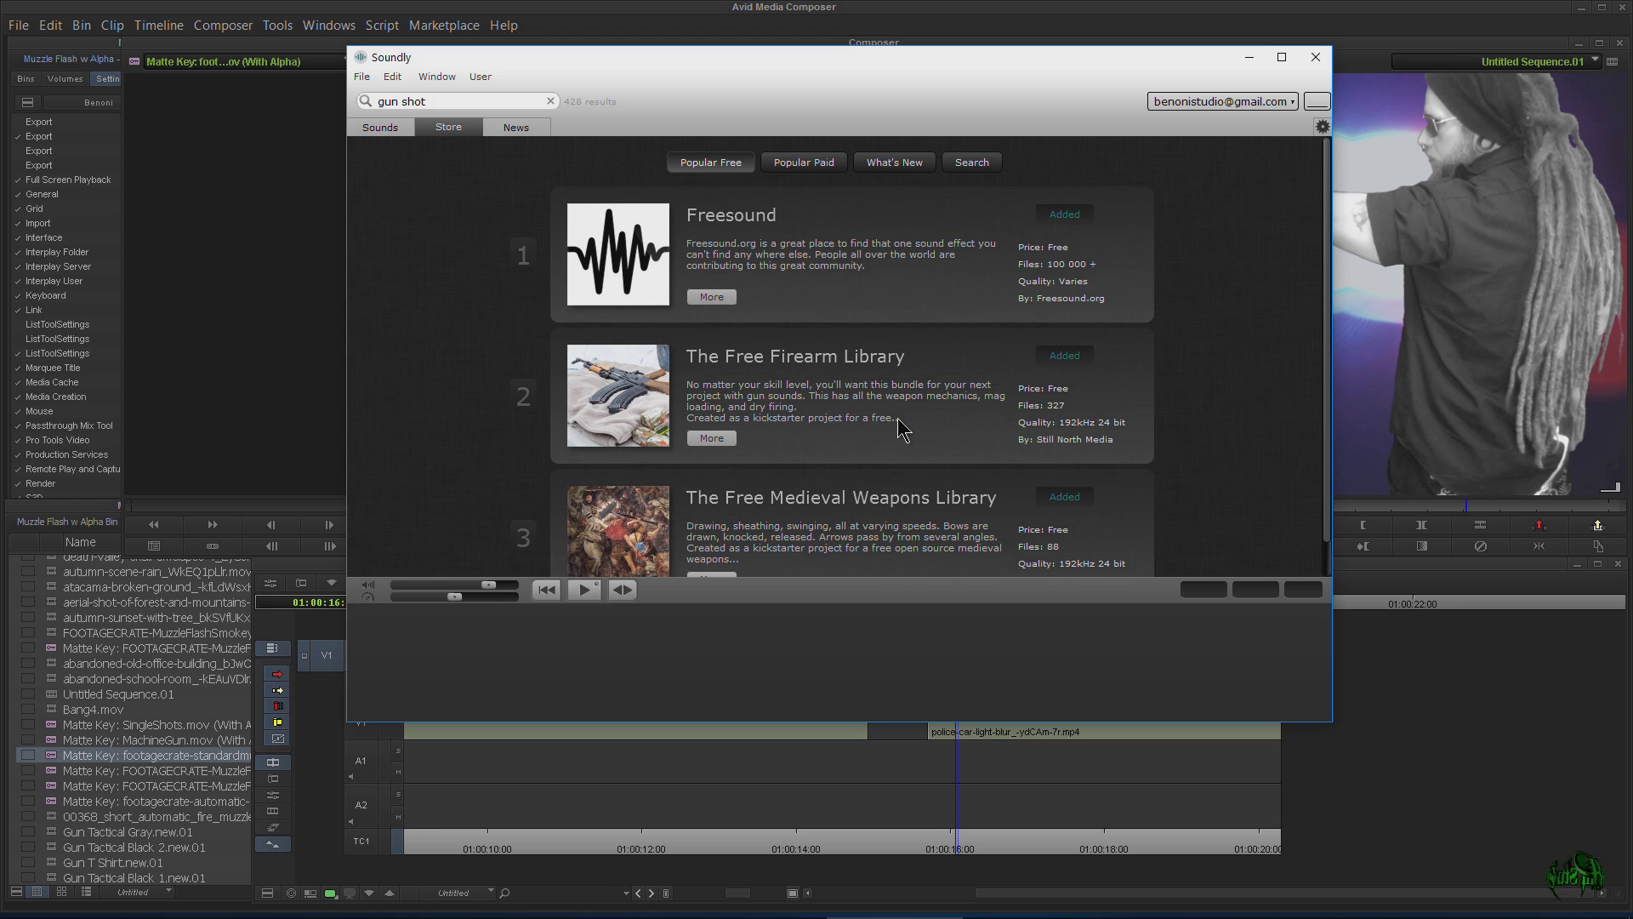
{"action": "scroll", "coordinate": [881, 430], "scroll_direction": "down", "scroll_amount": 1}
{"action": "scroll", "coordinate": [876, 419], "scroll_direction": "up", "scroll_amount": 1}
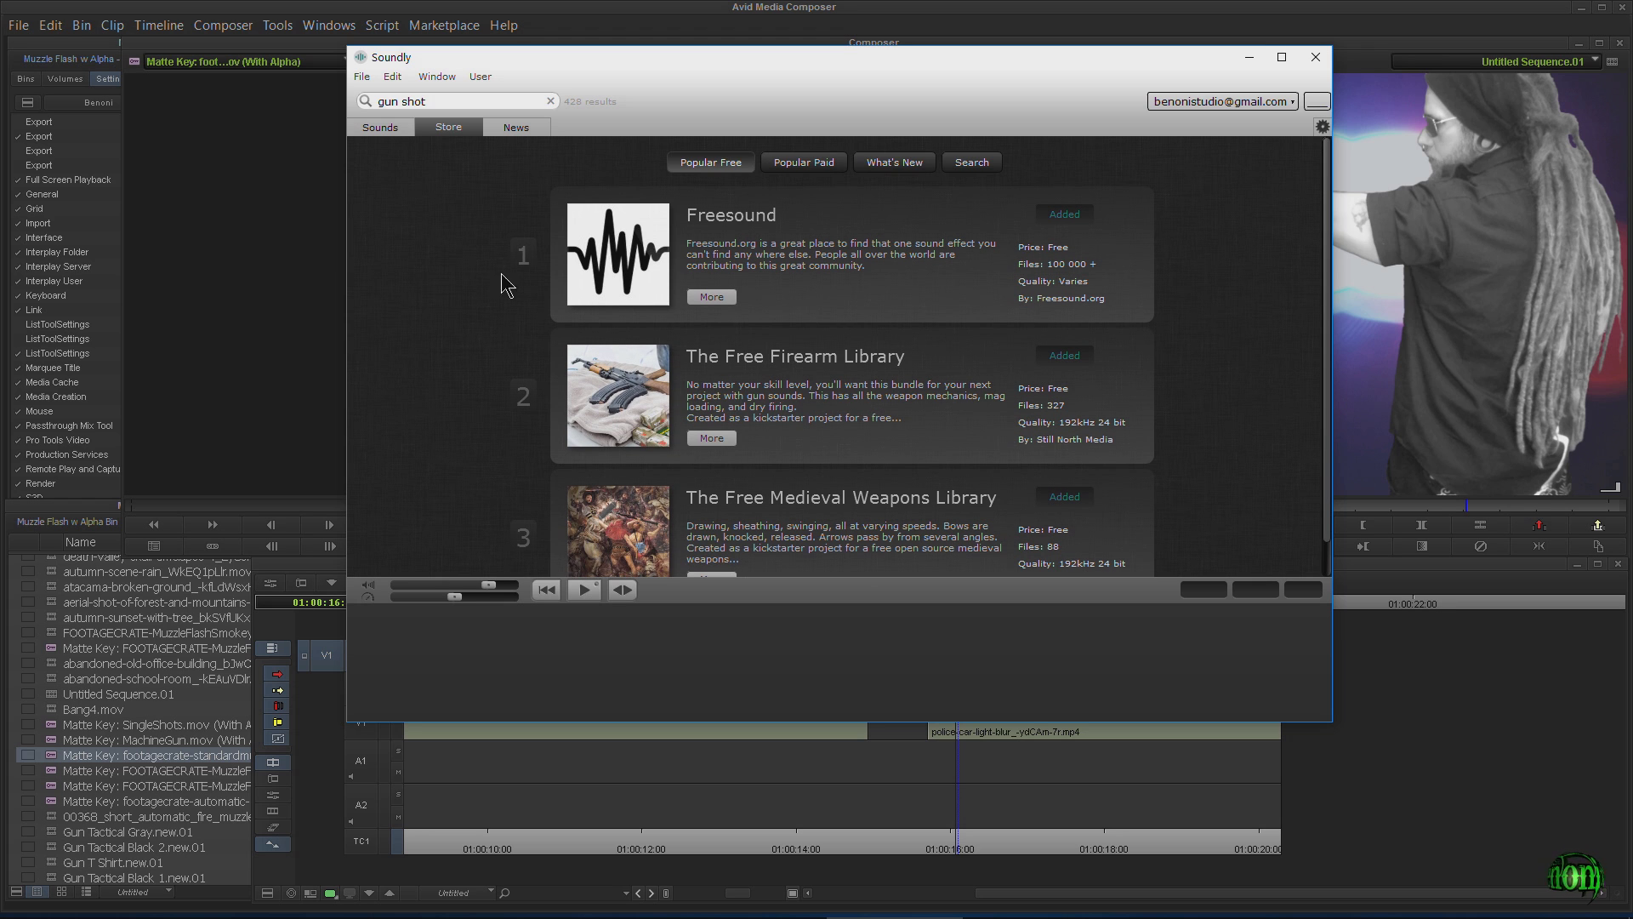
Return to the gun shot results, browse them and audition the Gun Shot and Sniper Shot sounds from Freesound CC0
{"action": "left_click", "coordinate": [379, 127]}
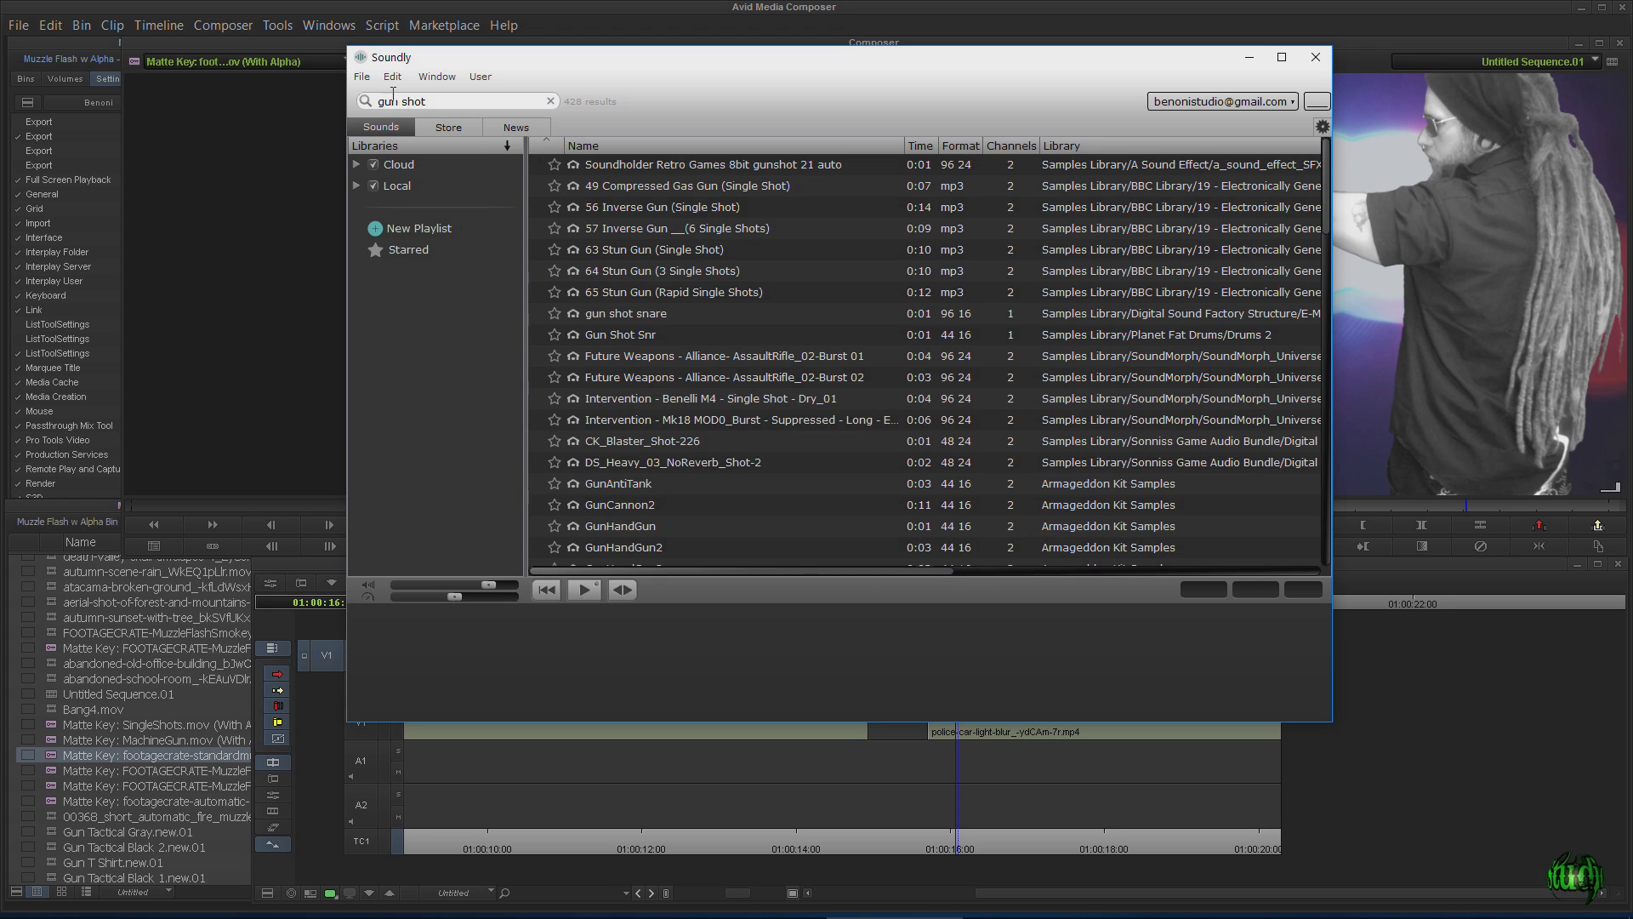
{"action": "scroll", "coordinate": [672, 298], "scroll_direction": "down", "scroll_amount": 15}
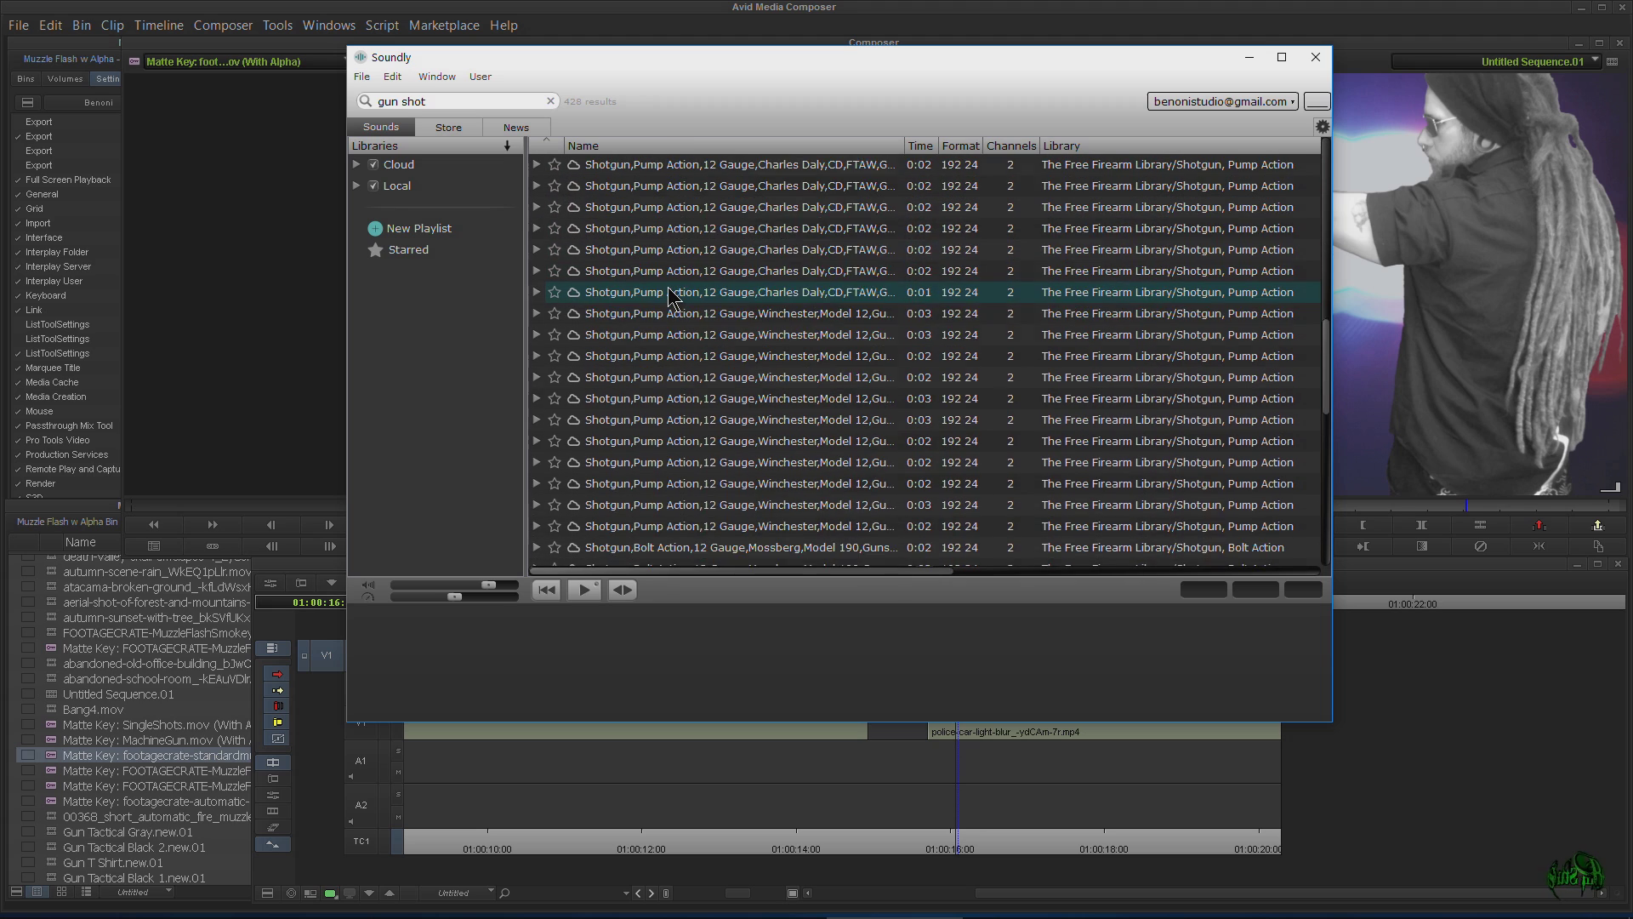
{"action": "scroll", "coordinate": [672, 297], "scroll_direction": "up", "scroll_amount": 15}
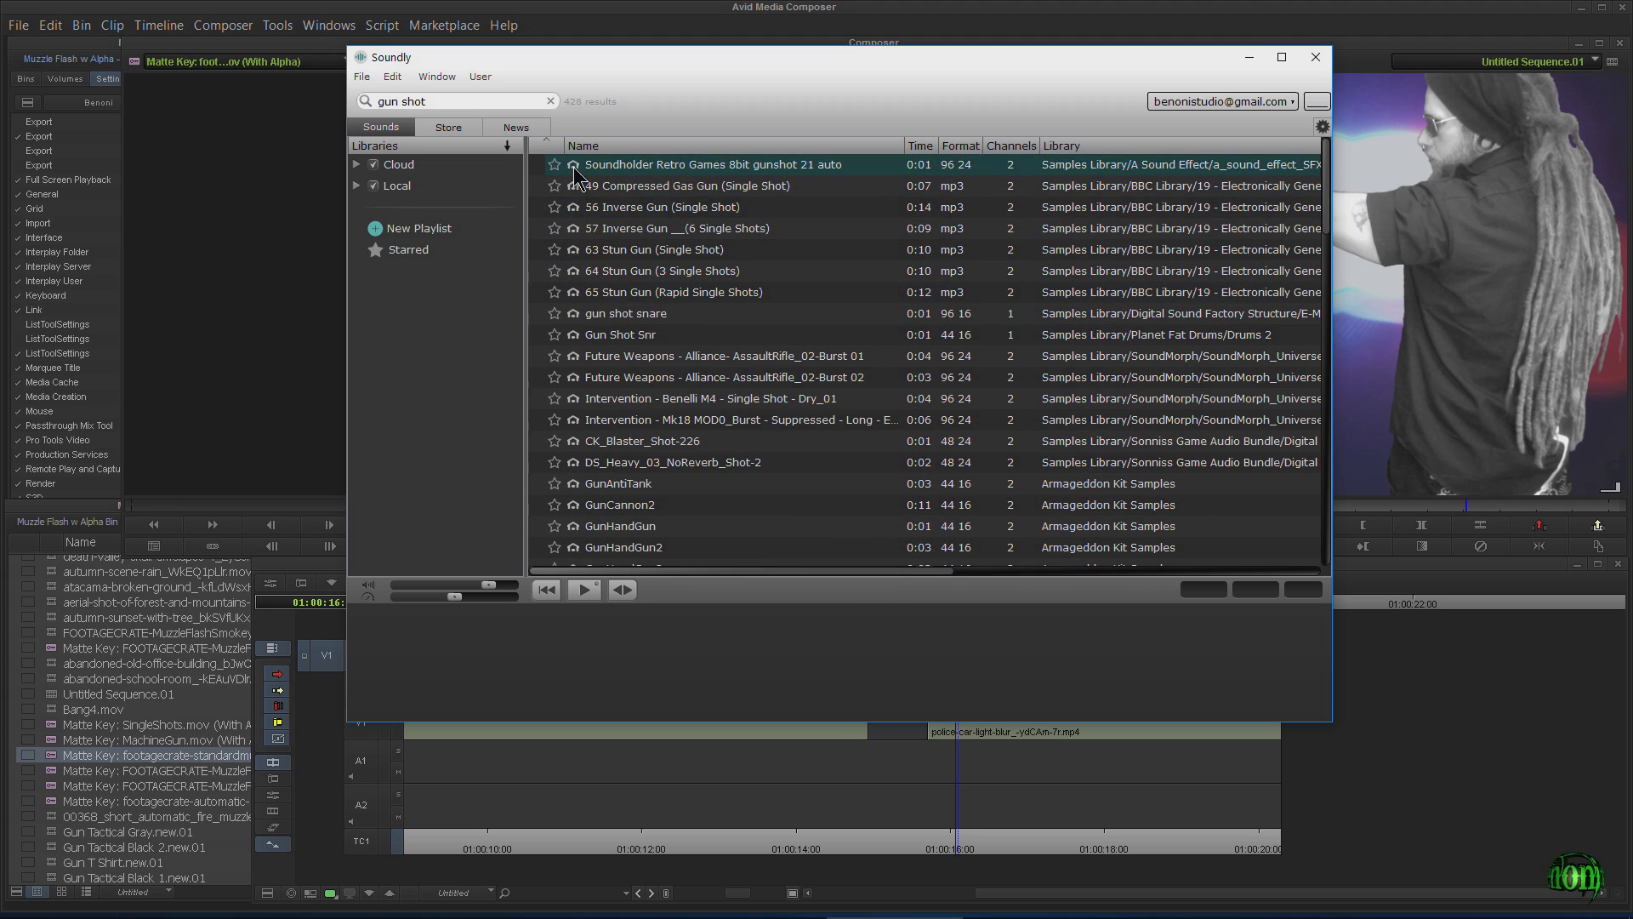
{"action": "scroll", "coordinate": [582, 255], "scroll_direction": "down", "scroll_amount": 12}
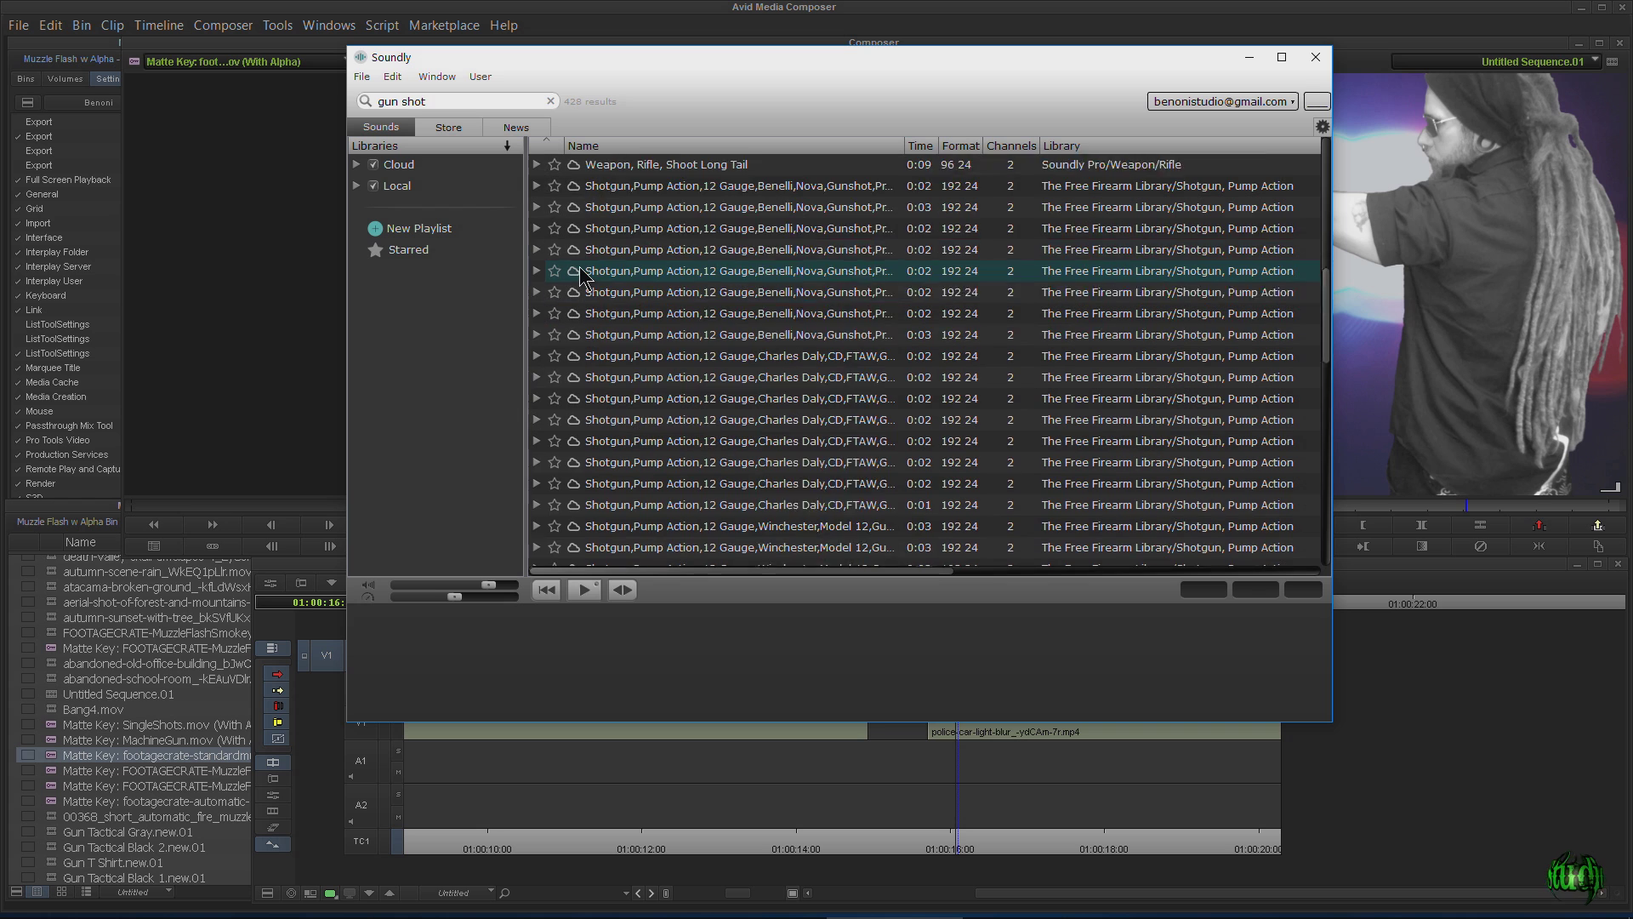
{"action": "scroll", "coordinate": [625, 323], "scroll_direction": "down", "scroll_amount": 10}
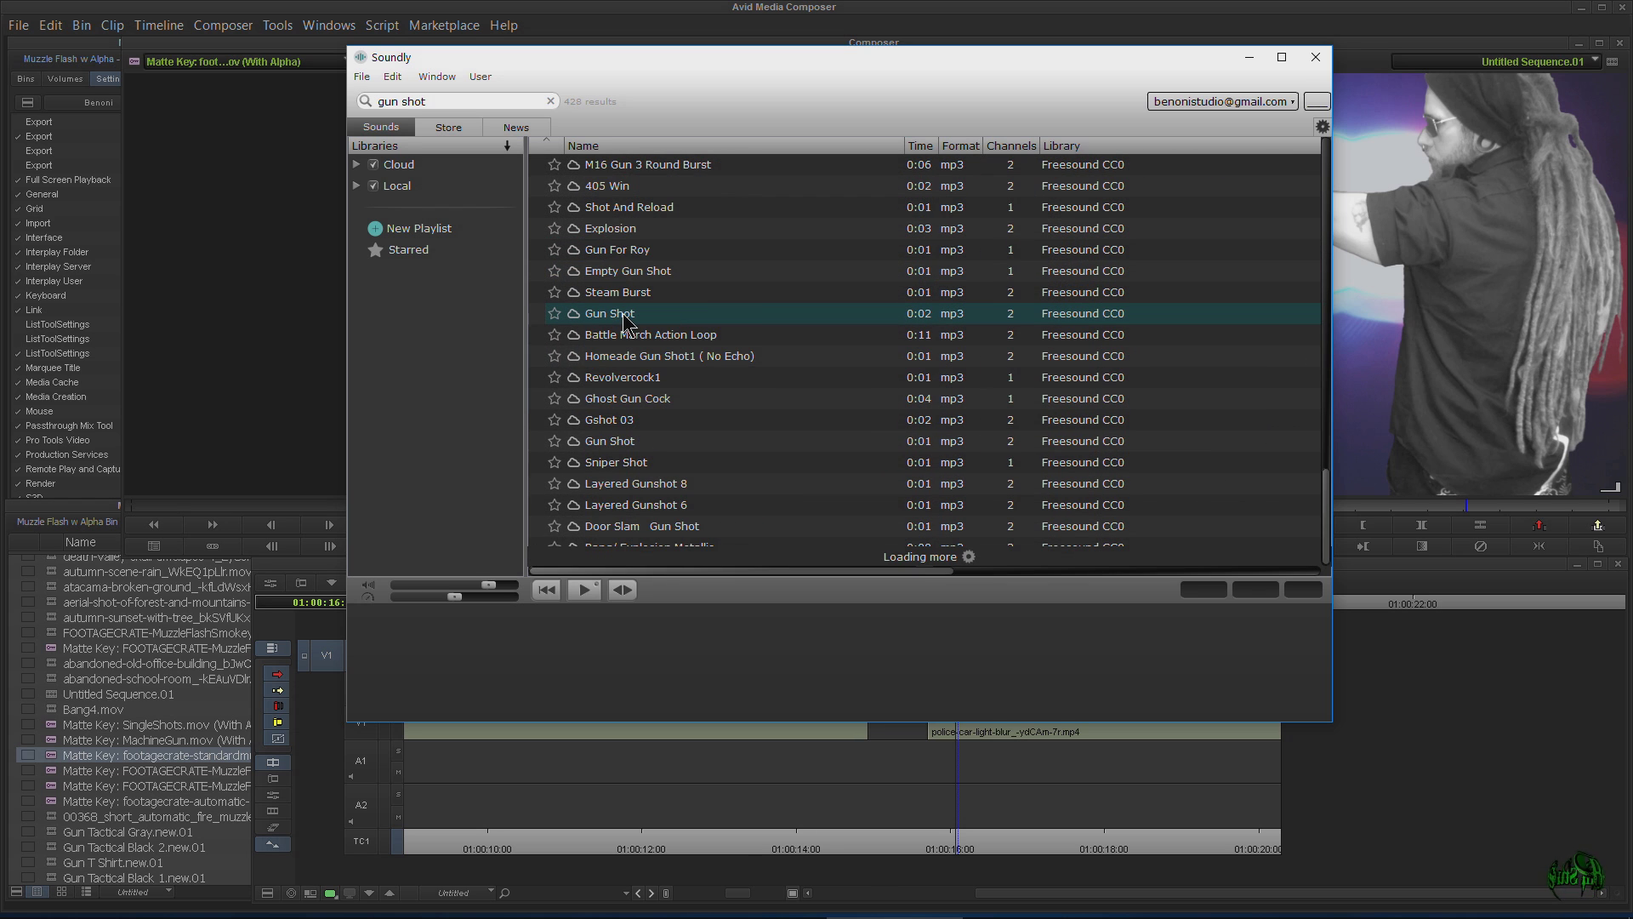
{"action": "scroll", "coordinate": [625, 323], "scroll_direction": "down", "scroll_amount": 5}
{"action": "scroll", "coordinate": [621, 322], "scroll_direction": "up", "scroll_amount": 5}
{"action": "left_click", "coordinate": [609, 315]}
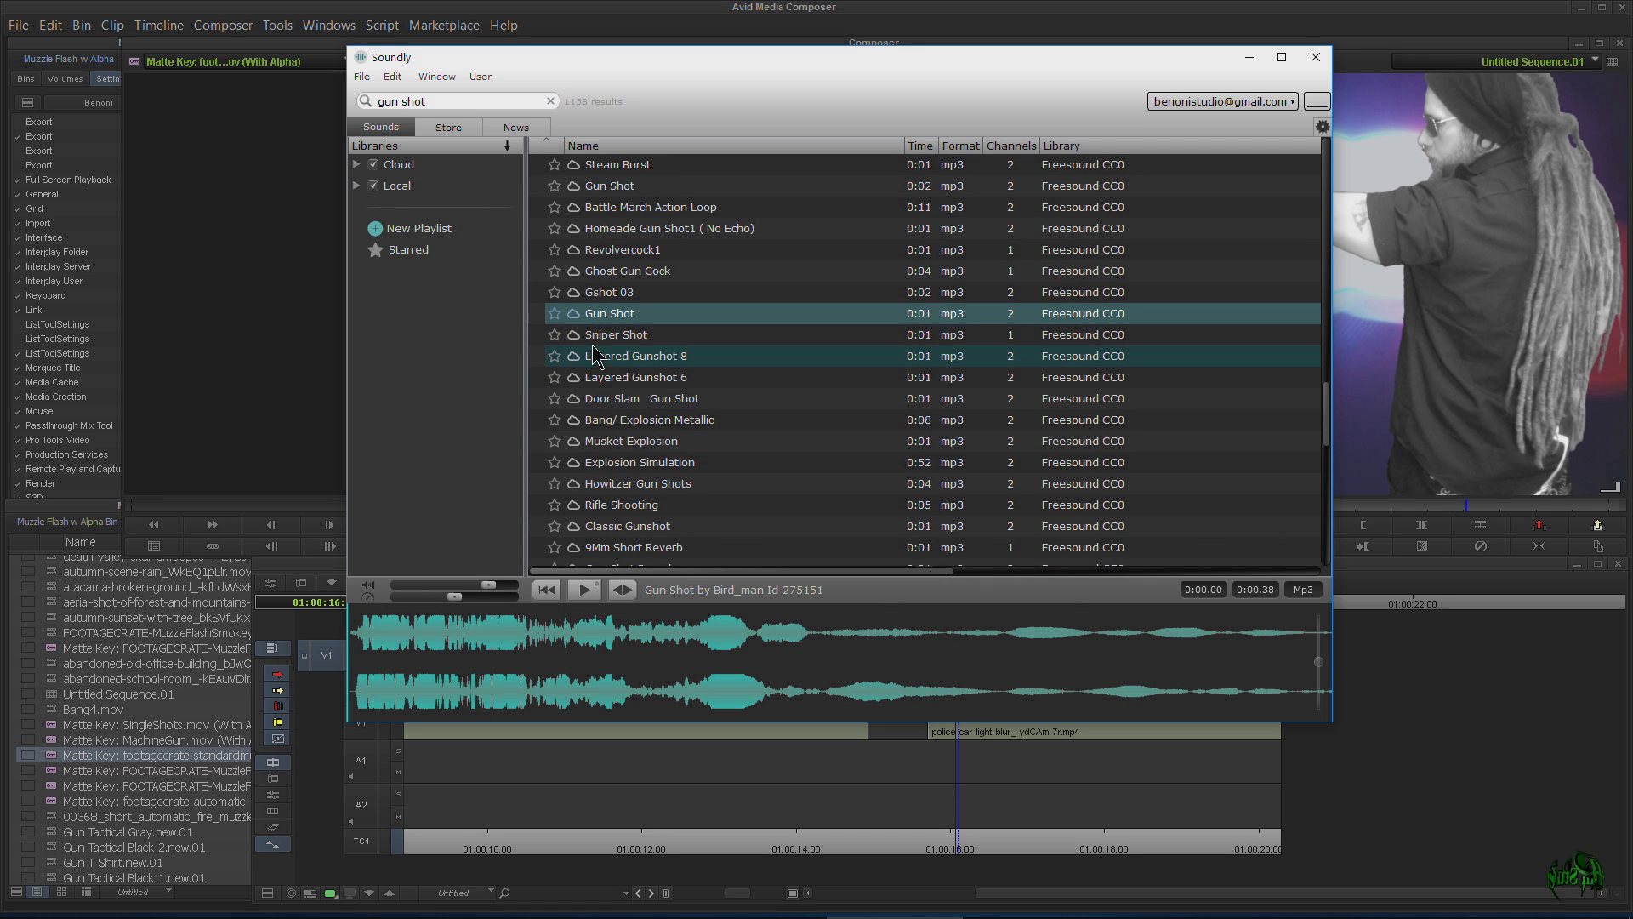
{"action": "left_click", "coordinate": [600, 342]}
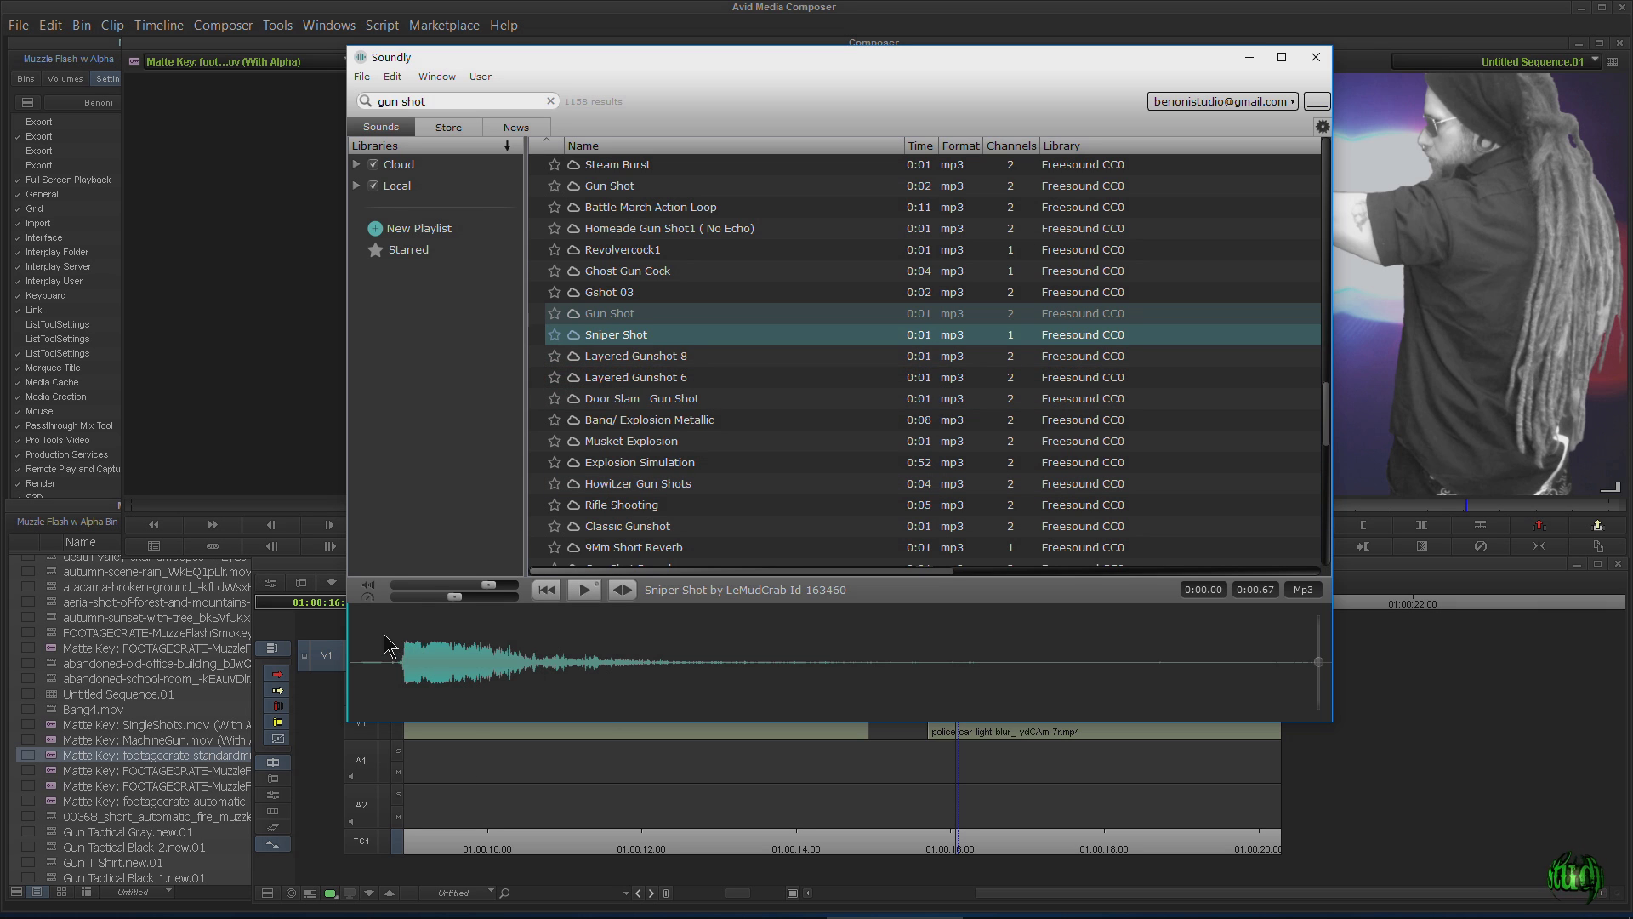
Select the shot portion of the Sniper Shot waveform and bring it into the Muzzle Flash w Alpha Bin in Media Composer
{"action": "left_click_drag", "start_coordinate": [397, 644], "coordinate": [872, 664]}
{"action": "left_click_drag", "start_coordinate": [609, 687], "coordinate": [47, 613]}
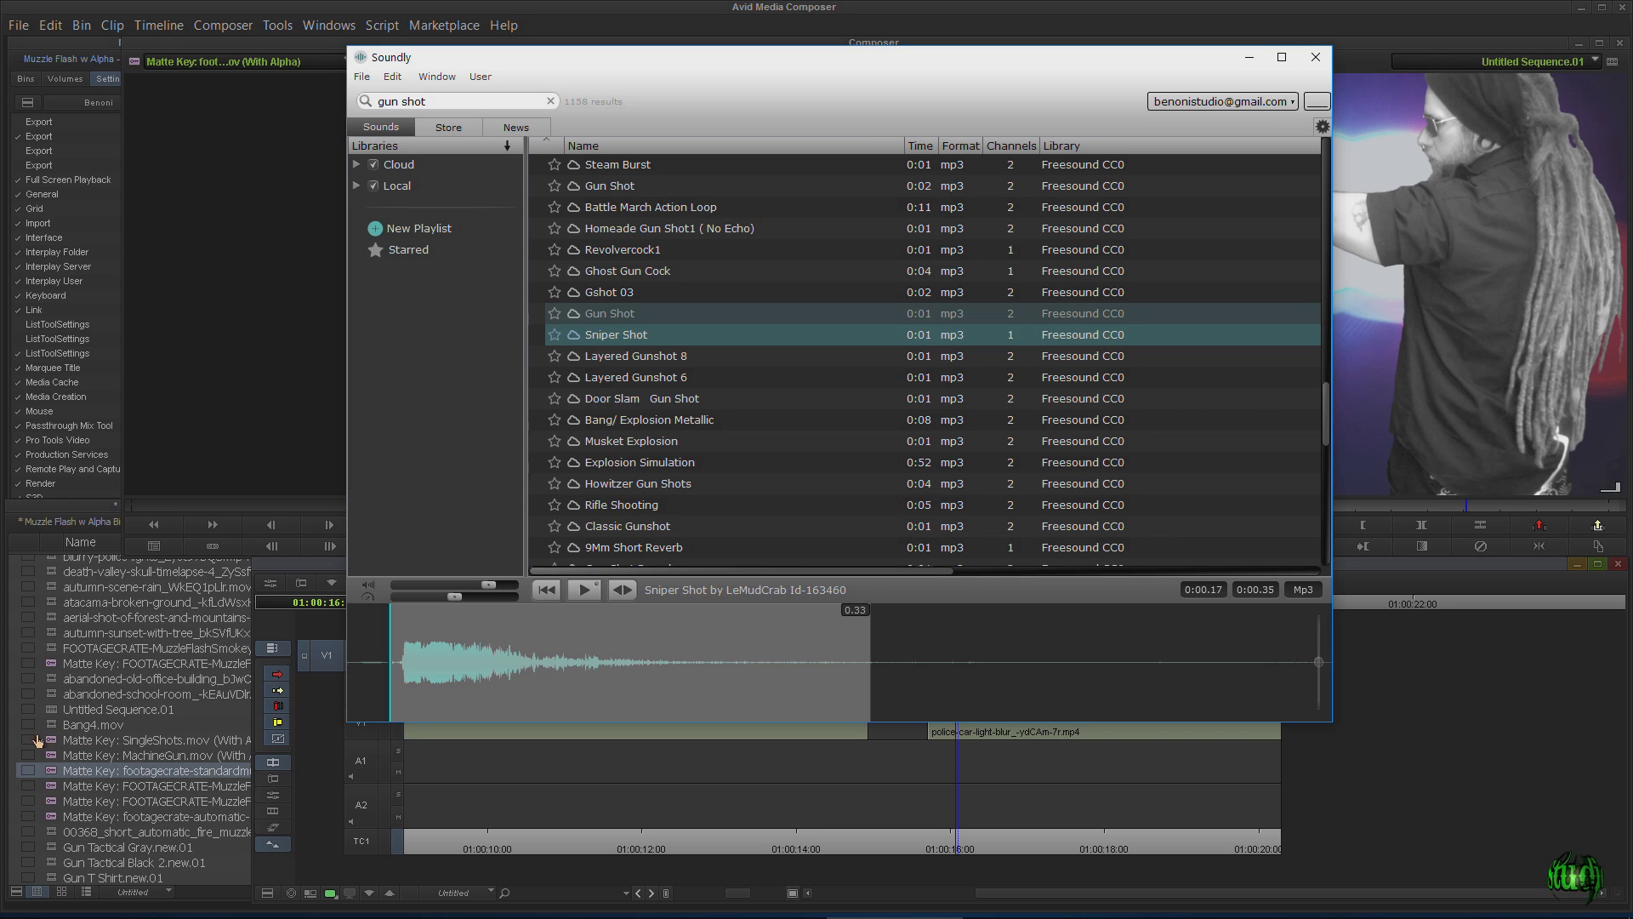
{"action": "left_click", "coordinate": [53, 772]}
{"action": "left_click_drag", "start_coordinate": [338, 821], "coordinate": [358, 572]}
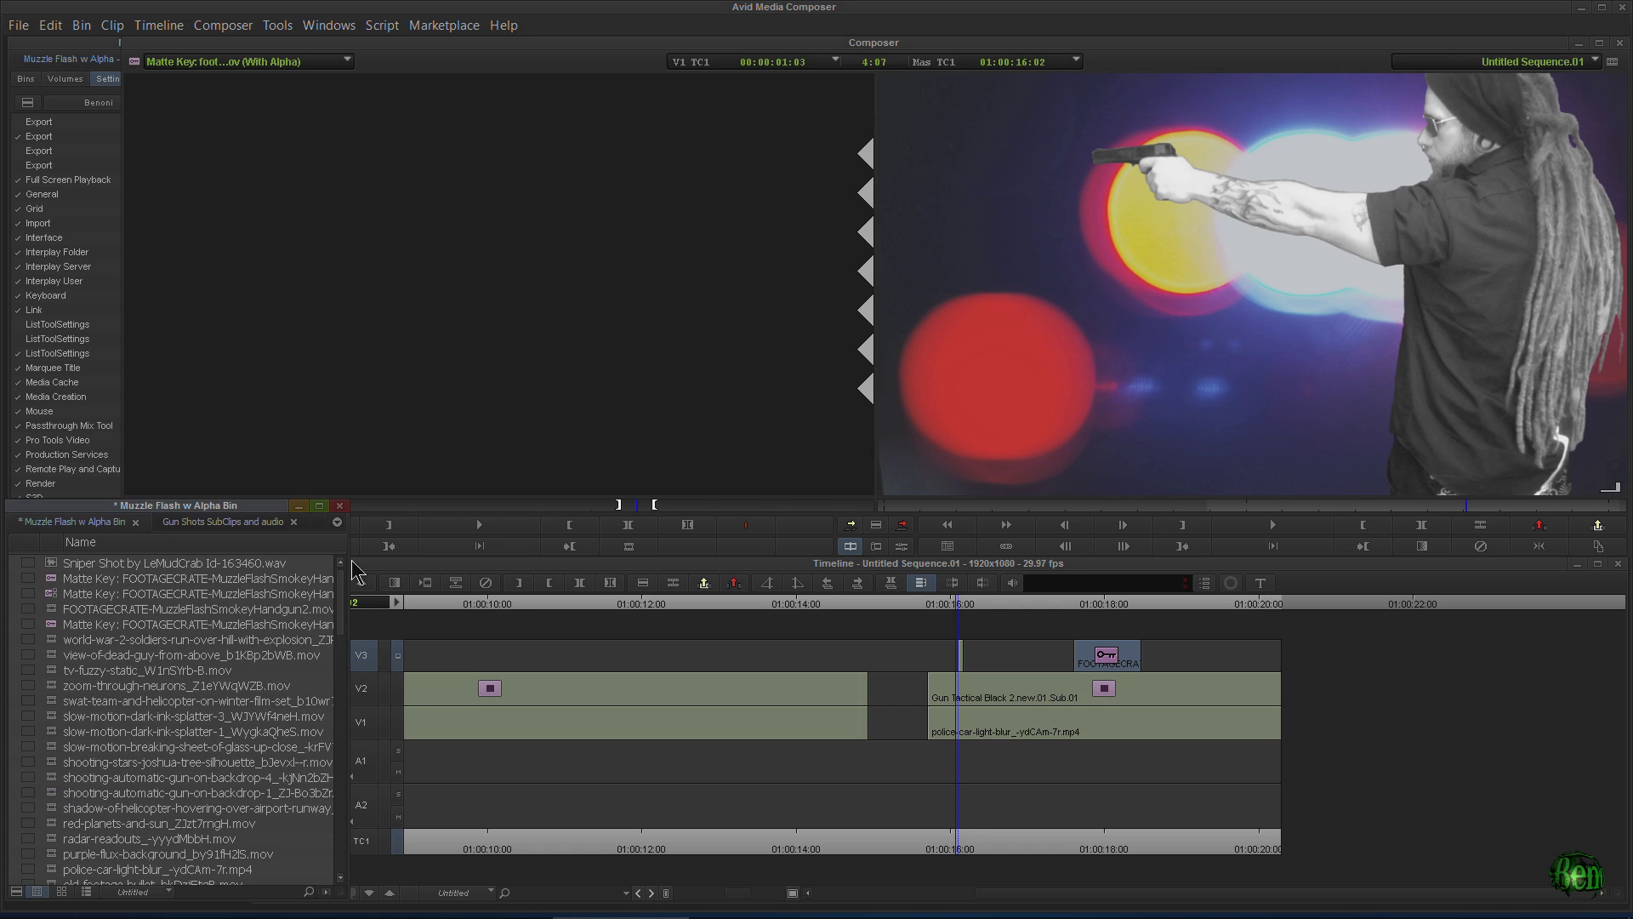
Load the Sniper Shot clip as source and overwrite it onto track A1 at 01:00:16:02, the first gunshot
{"action": "double_click", "coordinate": [50, 564]}
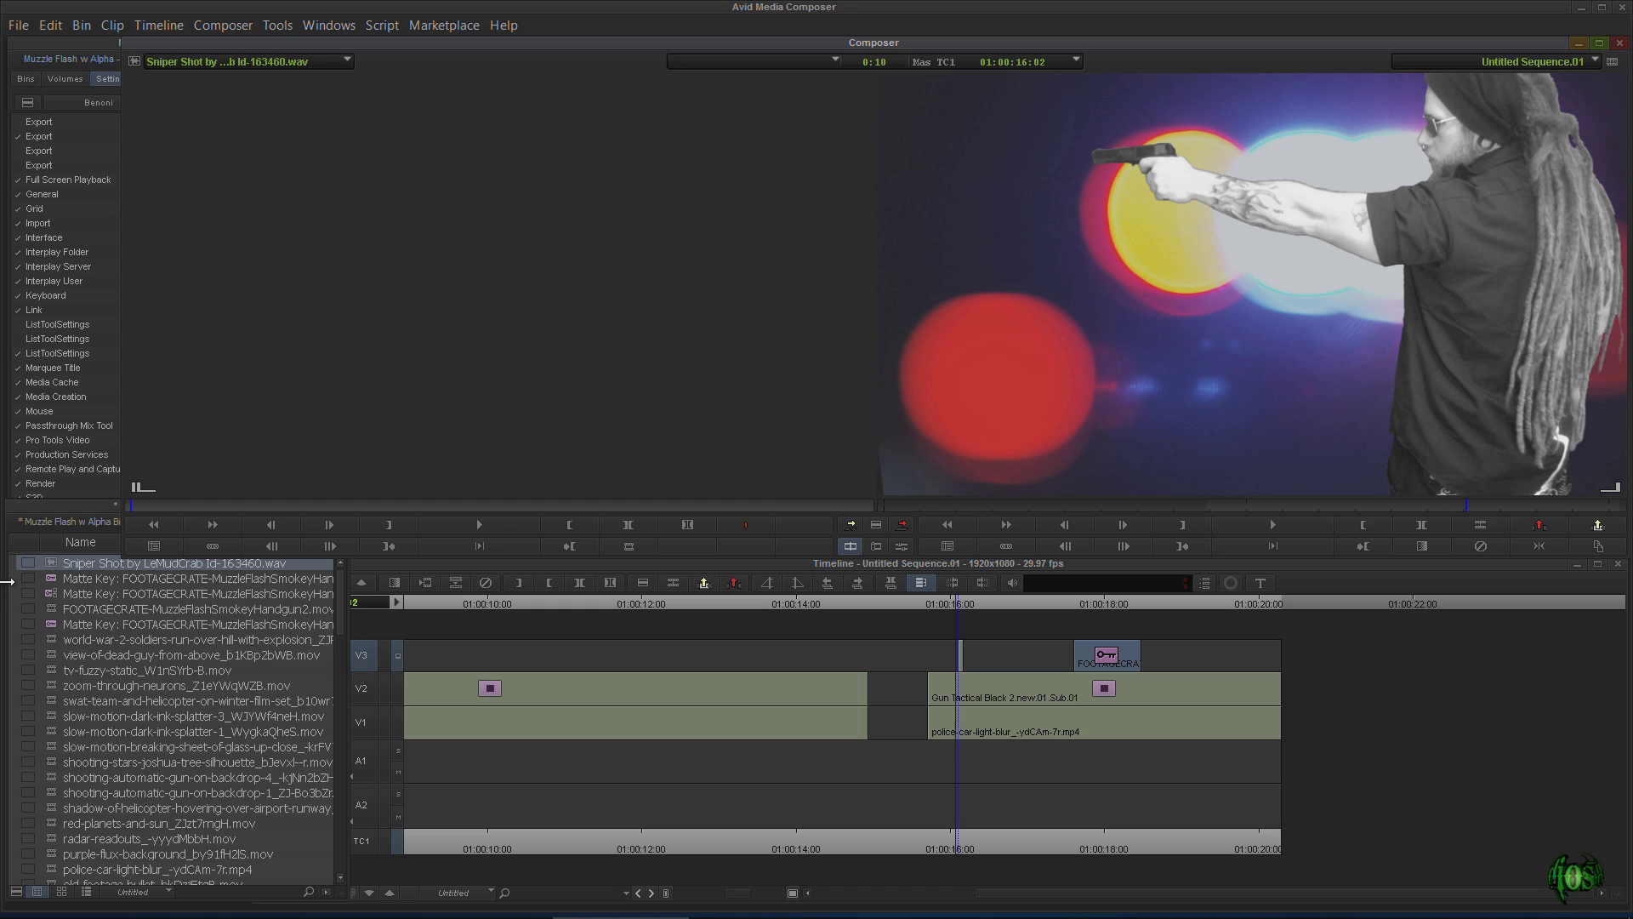
{"action": "left_click", "coordinate": [55, 570]}
{"action": "double_click", "coordinate": [55, 570]}
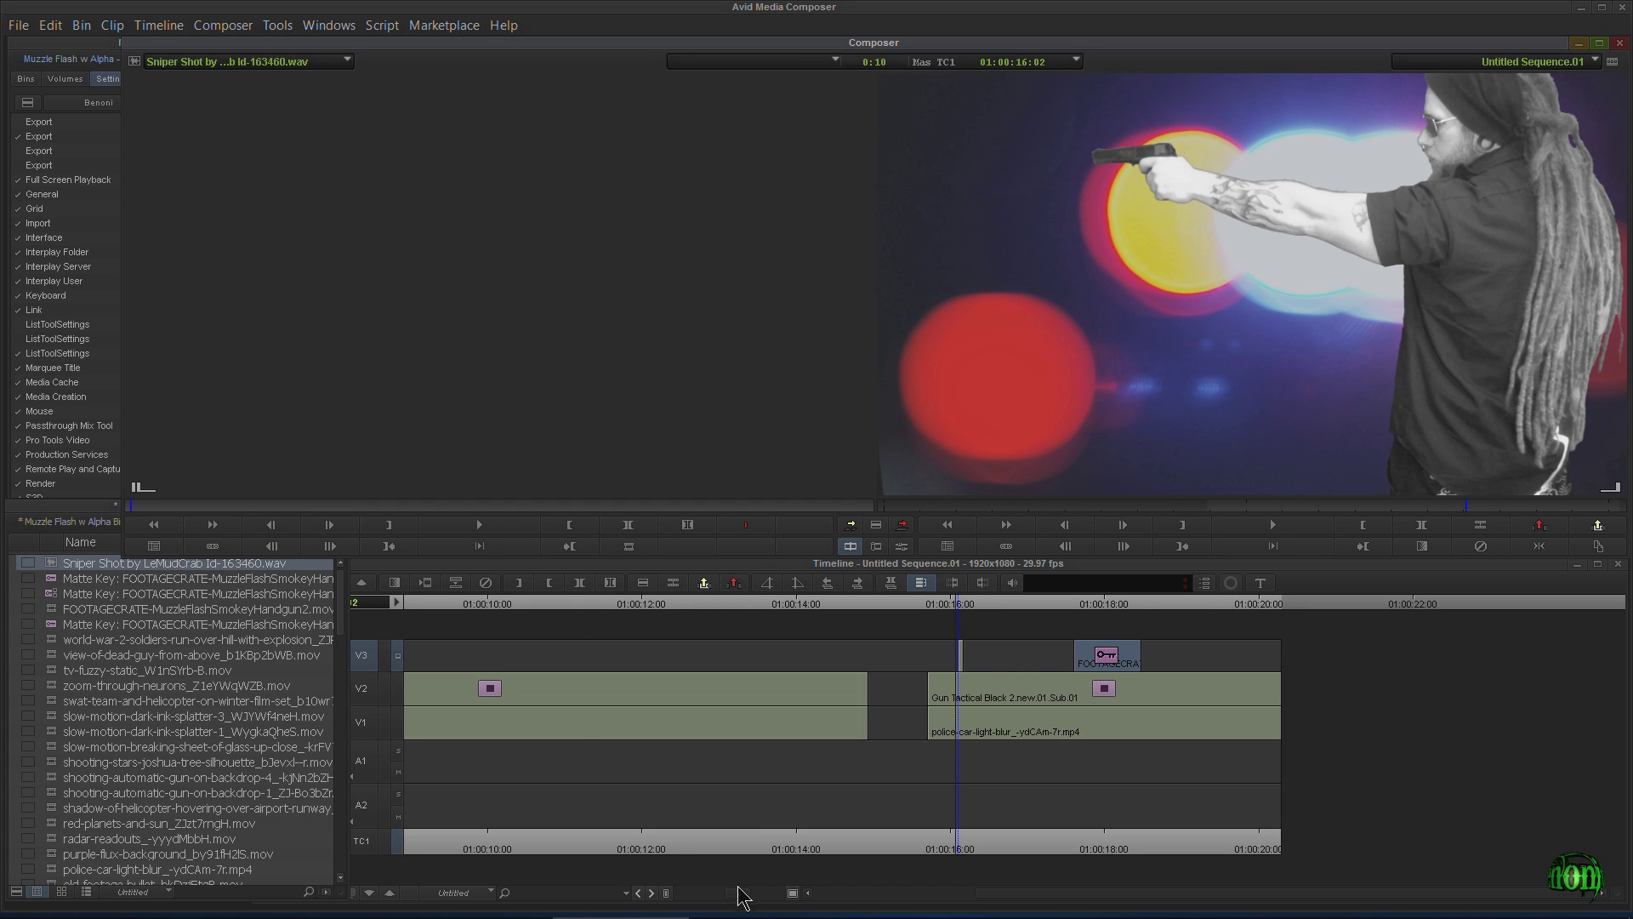
{"action": "left_click", "coordinate": [784, 893]}
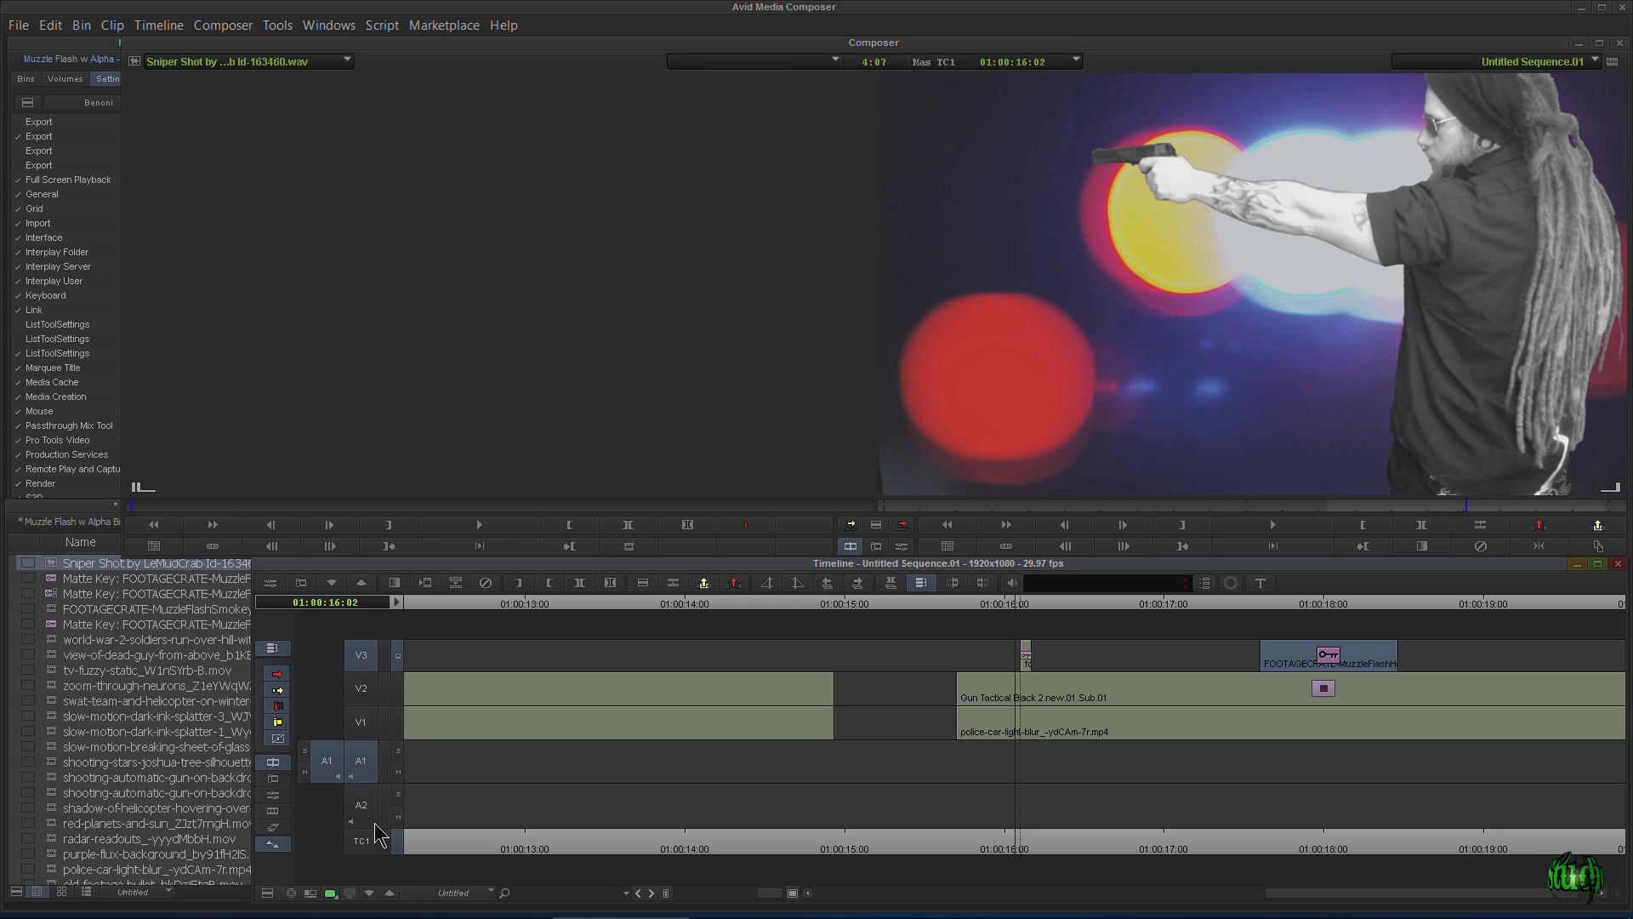
{"action": "left_click", "coordinate": [359, 663]}
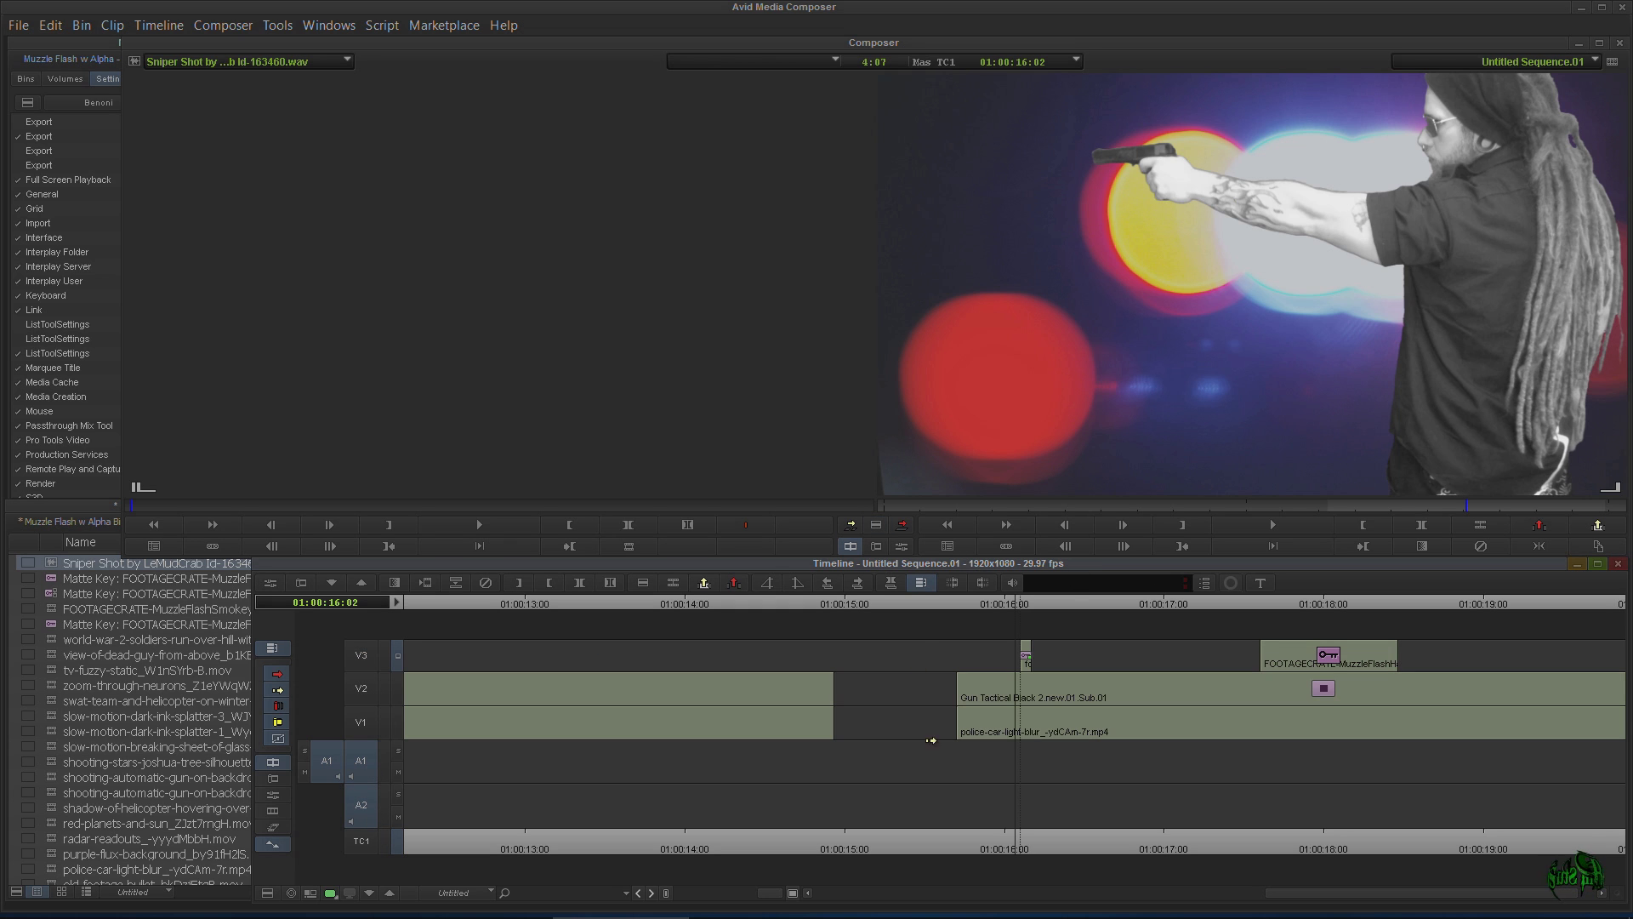
{"action": "left_click", "coordinate": [900, 524]}
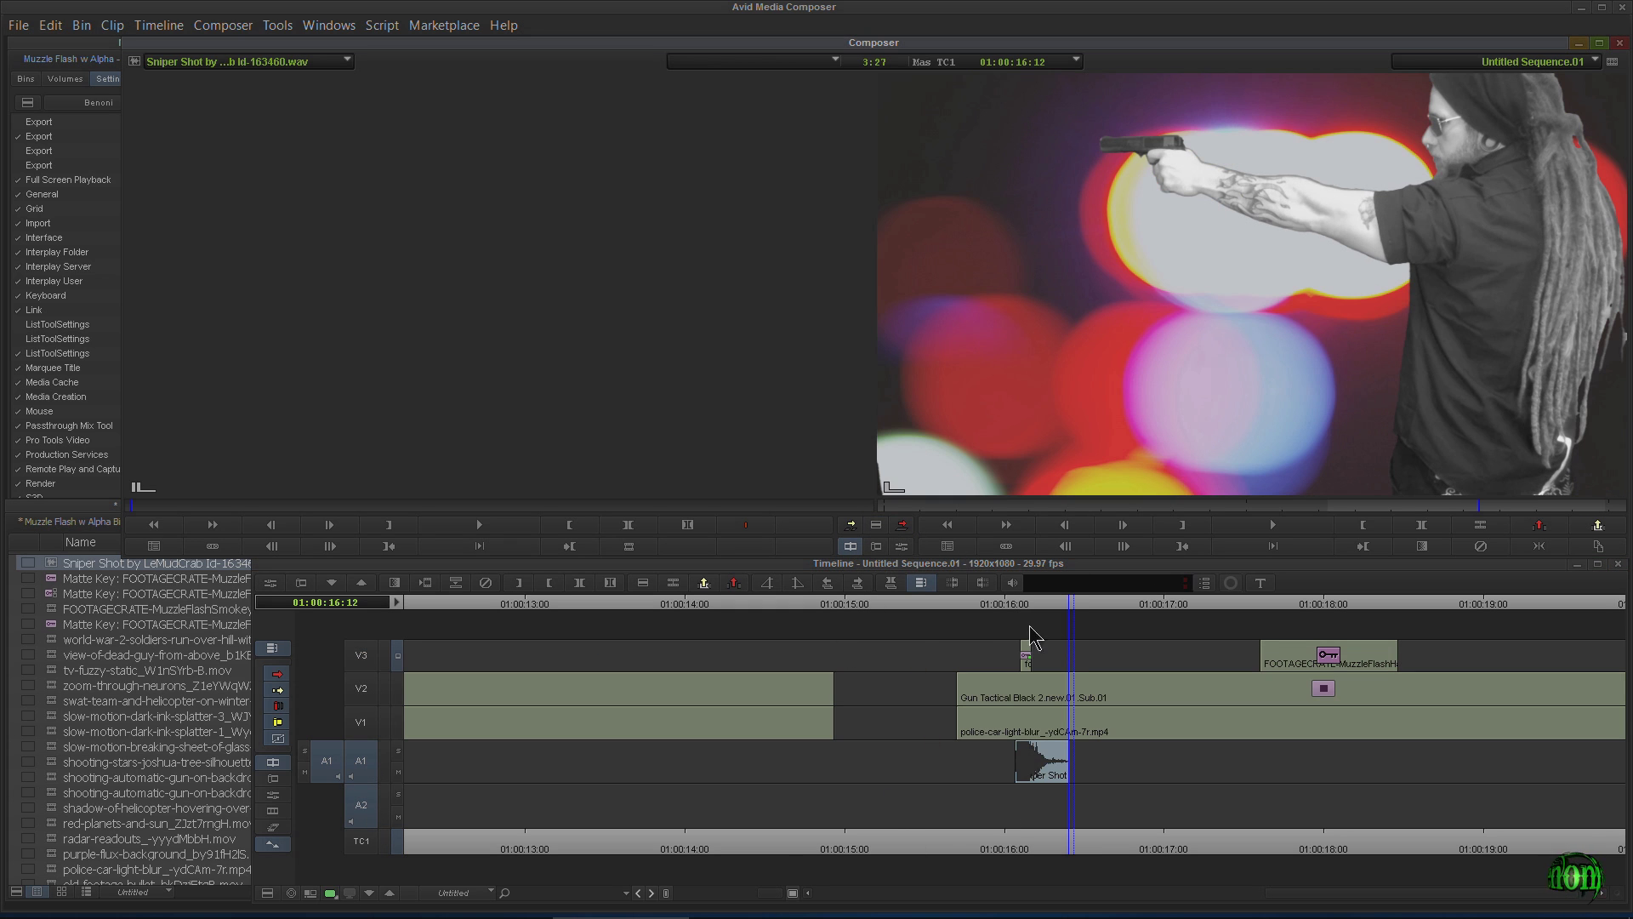
Play the sequence from just before the first gunshot to check the Sniper Shot sound against the muzzle flash
{"action": "left_click_drag", "start_coordinate": [1048, 606], "coordinate": [985, 612]}
{"action": "key", "text": "space"}
{"action": "key", "text": "space"}
{"action": "key", "text": "space"}
{"action": "key", "text": "space"}
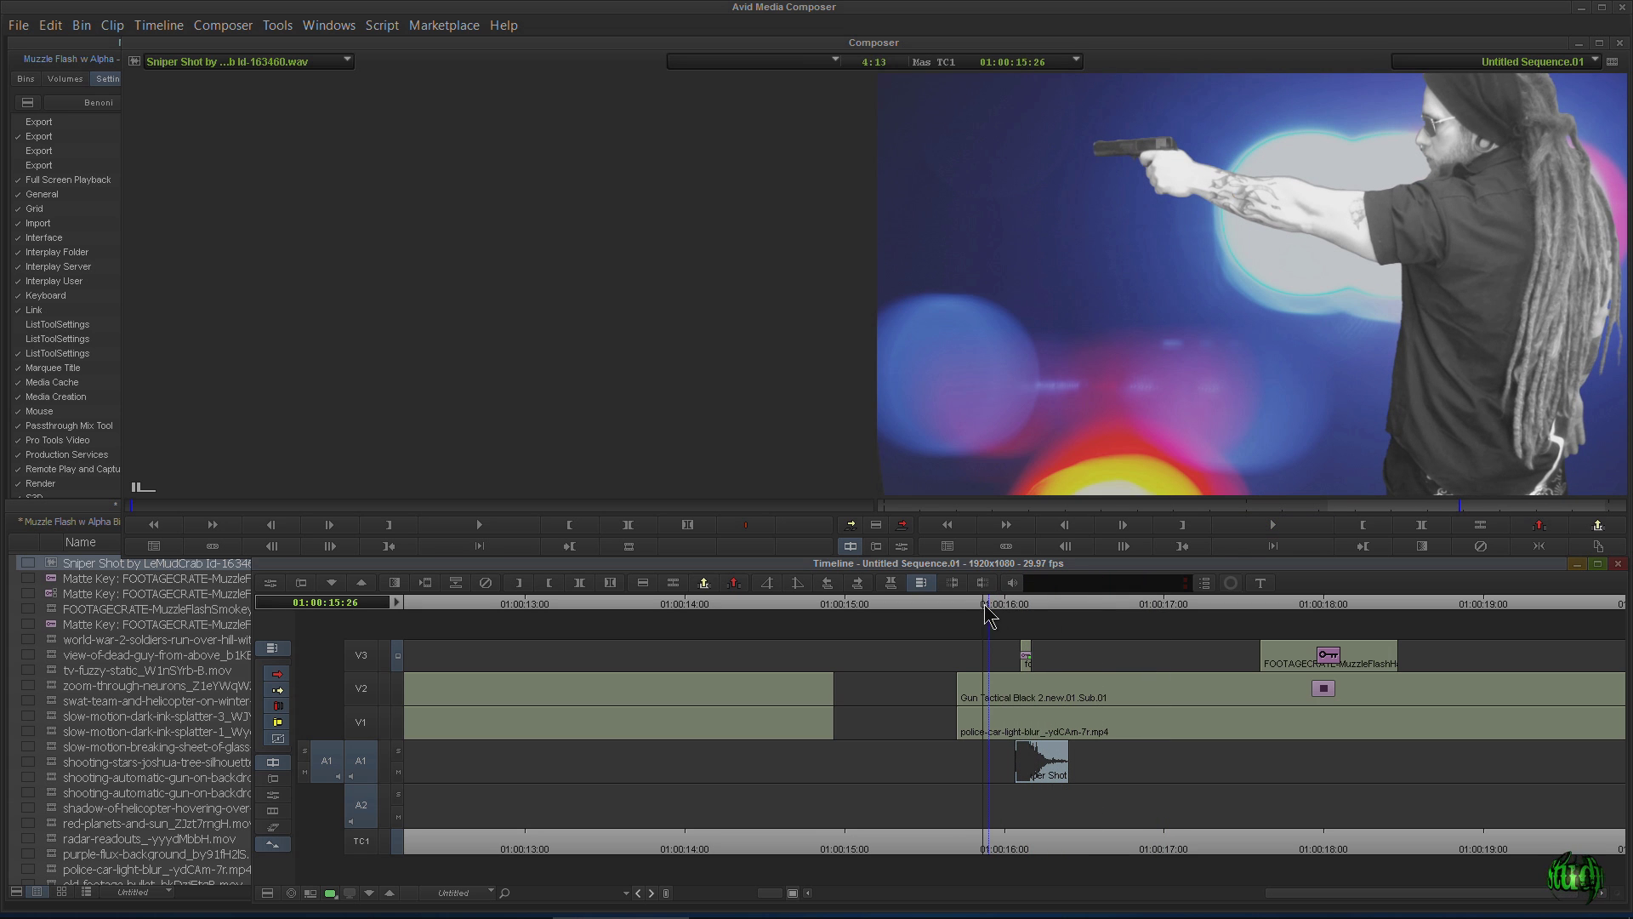
Switch to File Explorer and open the Armageddon Kit Samples folder in the Battery 3 Library special kits on Libraries (E:)
{"action": "left_click", "coordinate": [270, 907]}
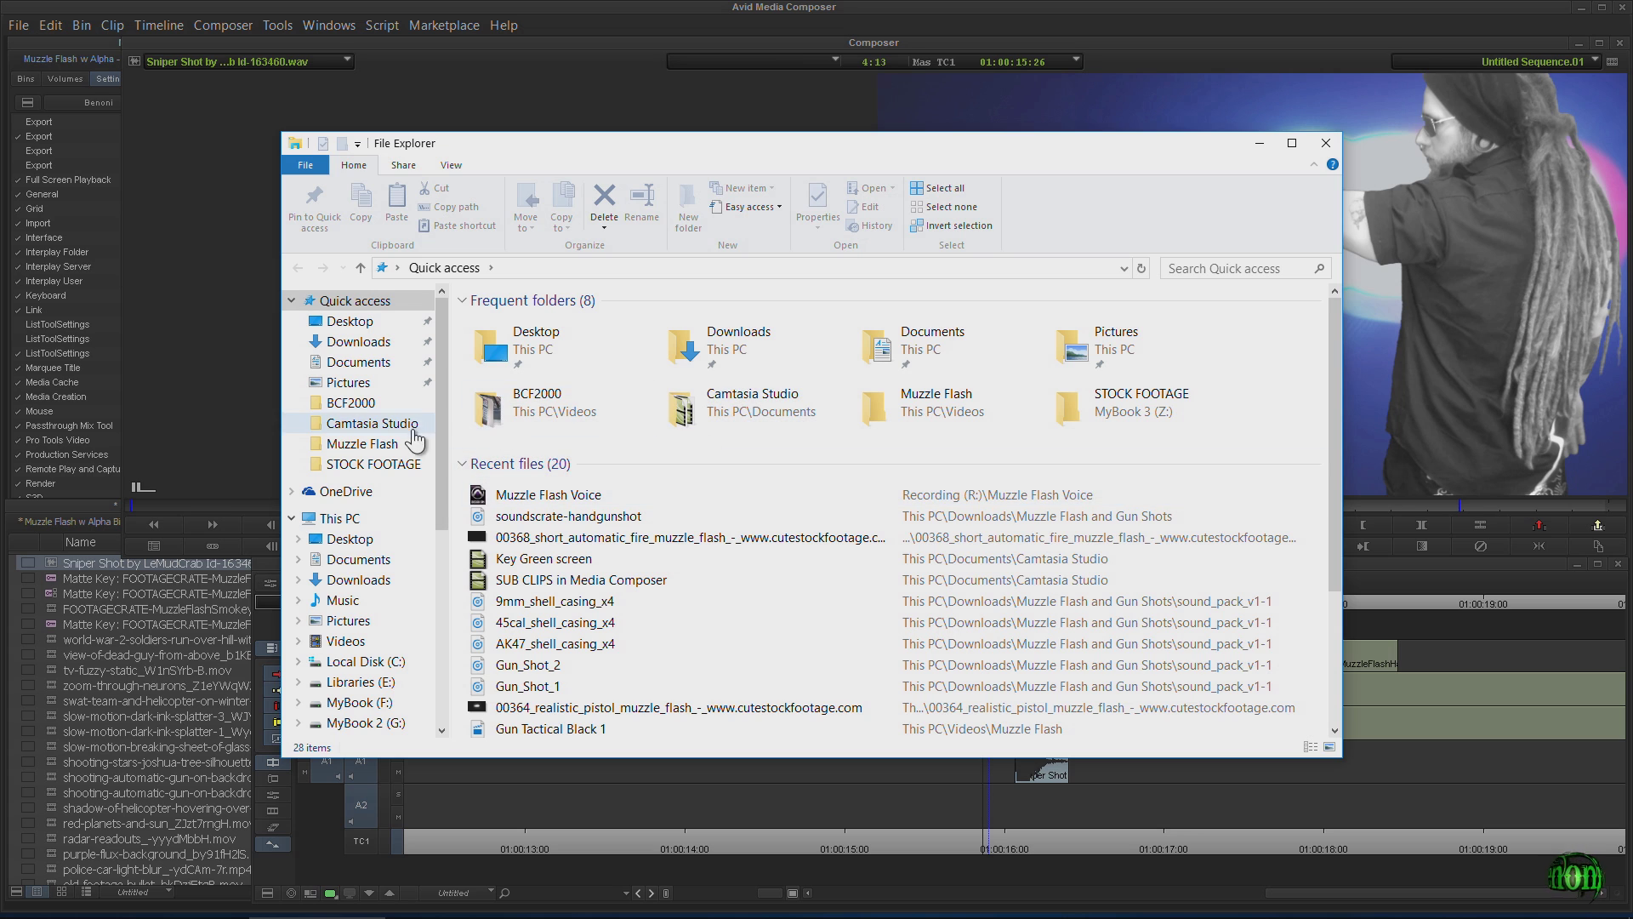
{"action": "scroll", "coordinate": [444, 398], "scroll_direction": "down", "scroll_amount": 3}
{"action": "left_click", "coordinate": [351, 531]}
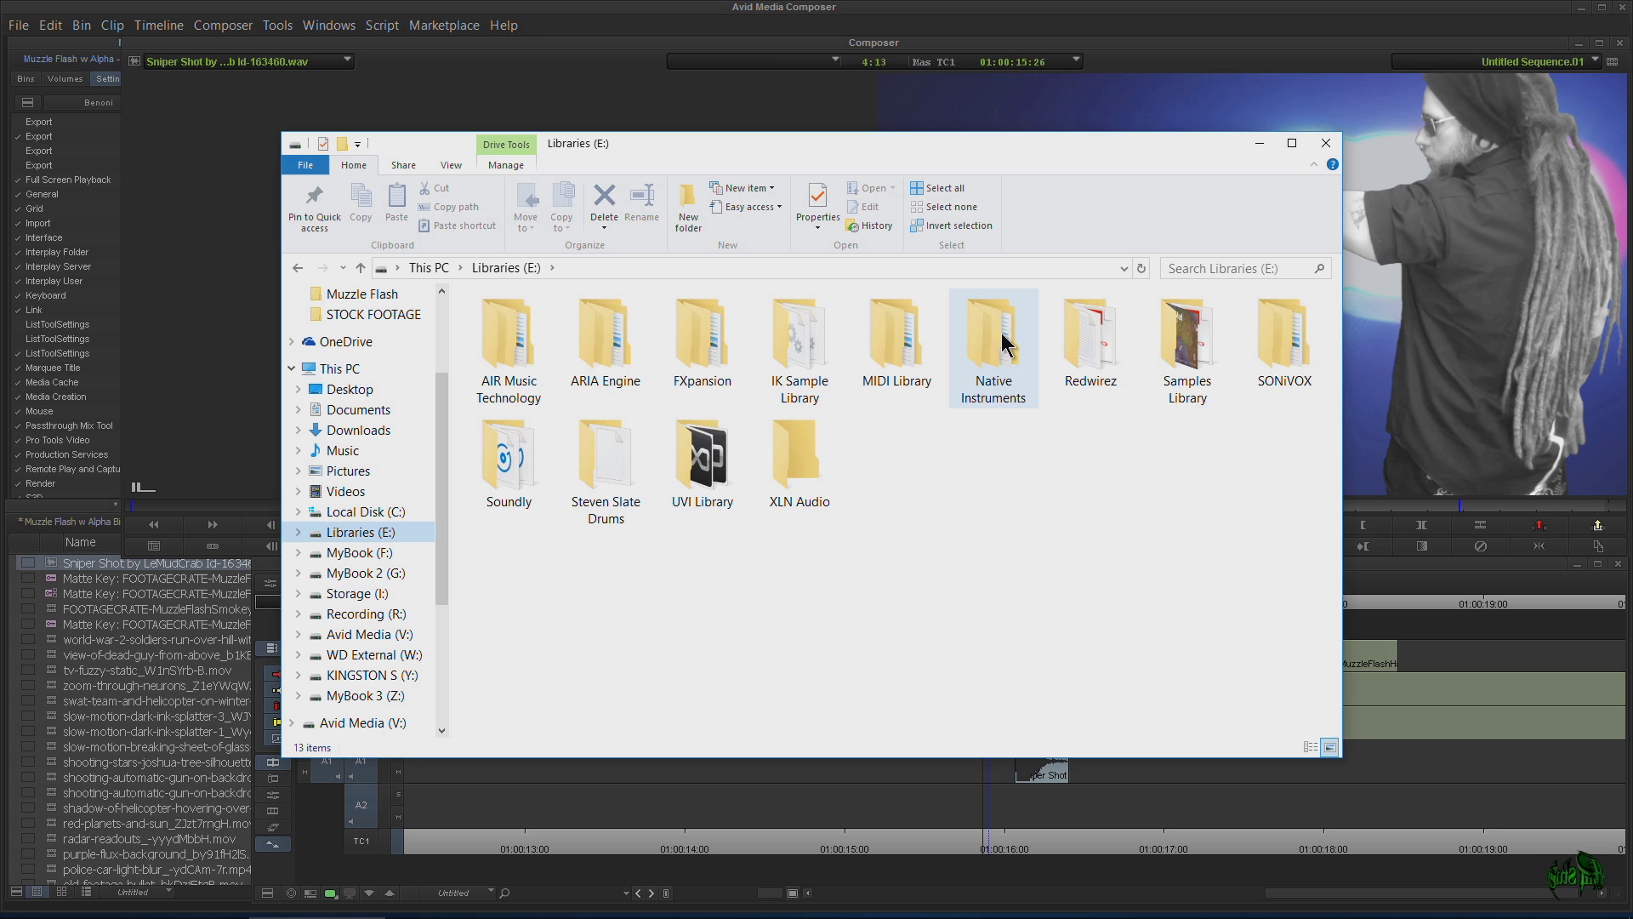
{"action": "double_click", "coordinate": [992, 341]}
{"action": "double_click", "coordinate": [509, 377]}
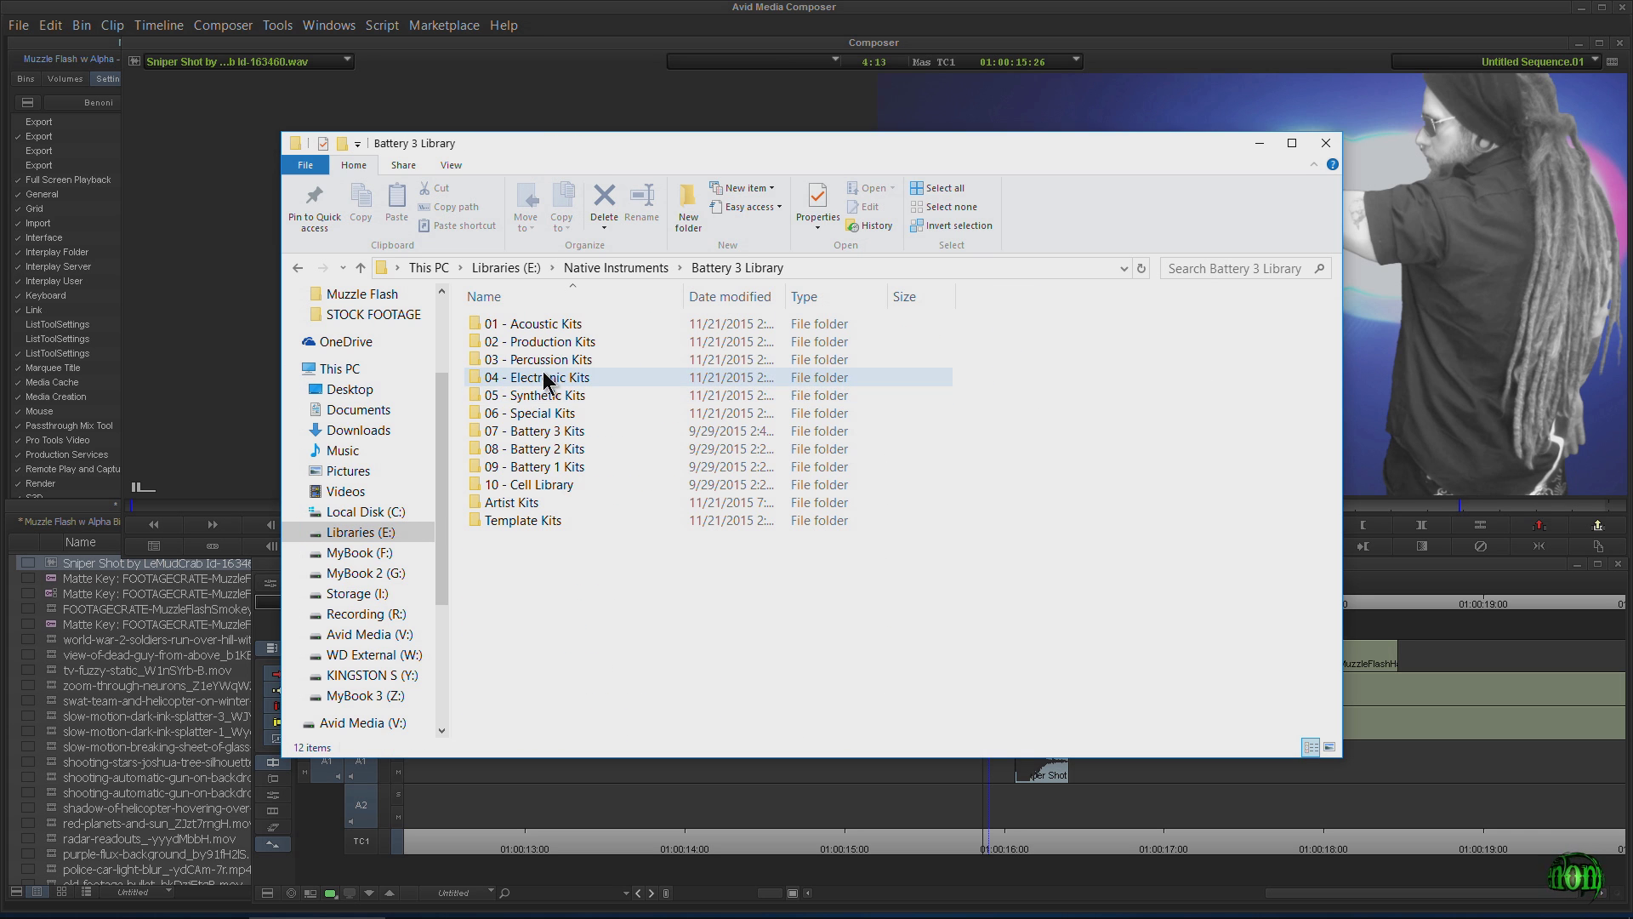
{"action": "double_click", "coordinate": [563, 431]}
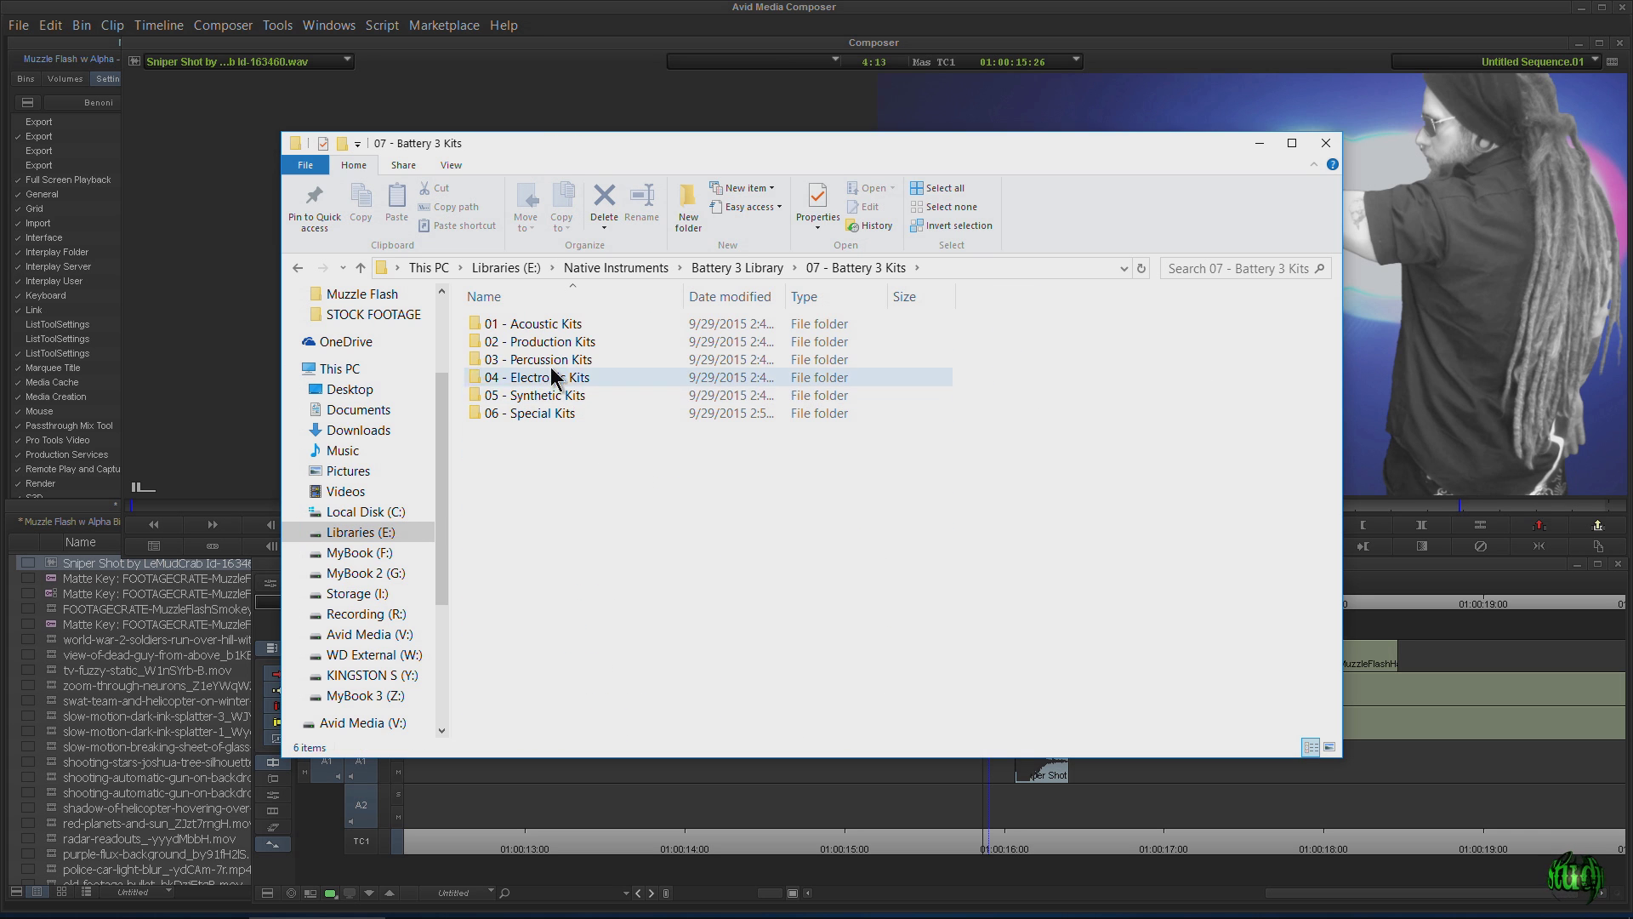
{"action": "double_click", "coordinate": [544, 415]}
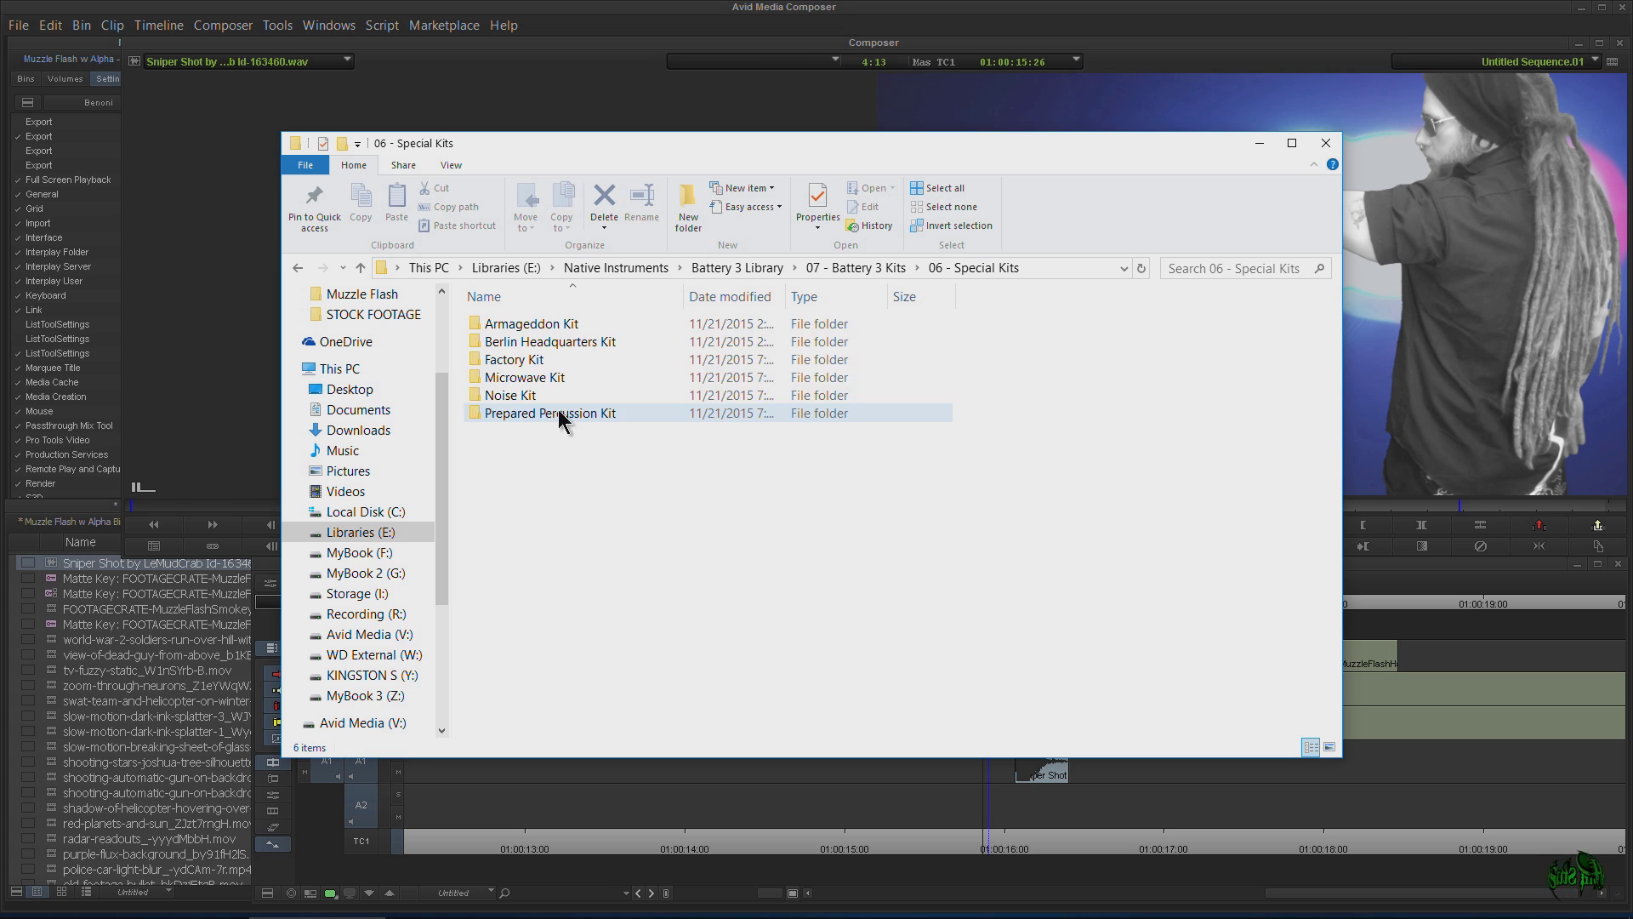
{"action": "double_click", "coordinate": [544, 325]}
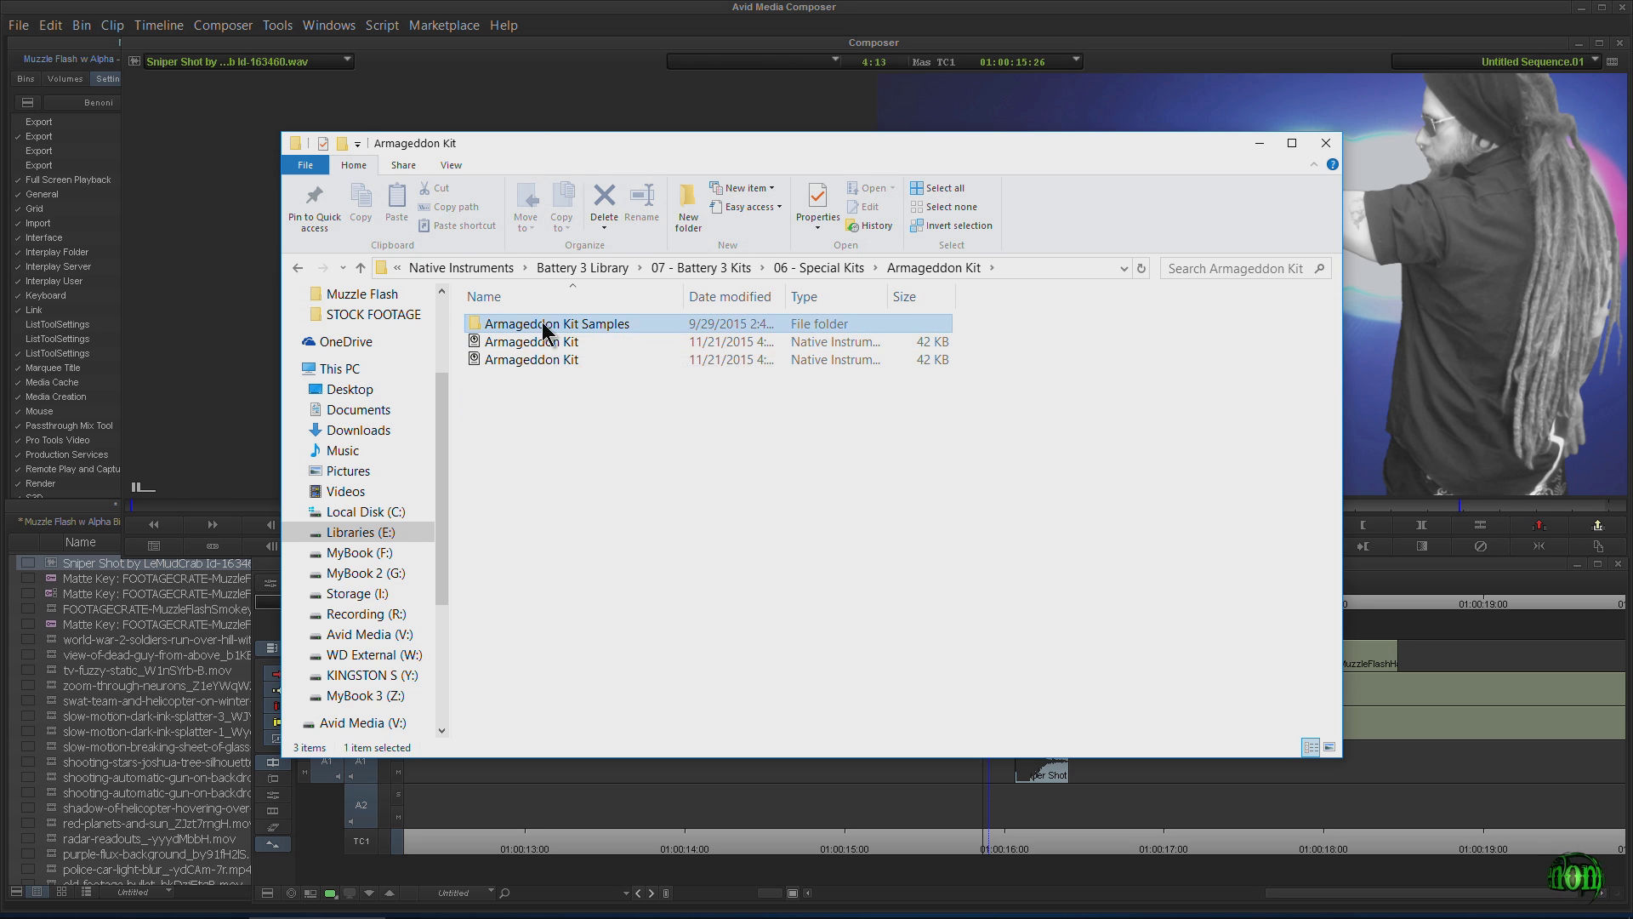
{"action": "double_click", "coordinate": [543, 322]}
Import the GunHandGun, GunMachineGun and GunRifle samples into the Muzzle Flash w Alpha Bin, accepting the start-time options for all files
{"action": "left_click_drag", "start_coordinate": [596, 143], "coordinate": [702, 115]}
{"action": "scroll", "coordinate": [675, 432], "scroll_direction": "down", "scroll_amount": 4}
{"action": "scroll", "coordinate": [655, 426], "scroll_direction": "down", "scroll_amount": 1}
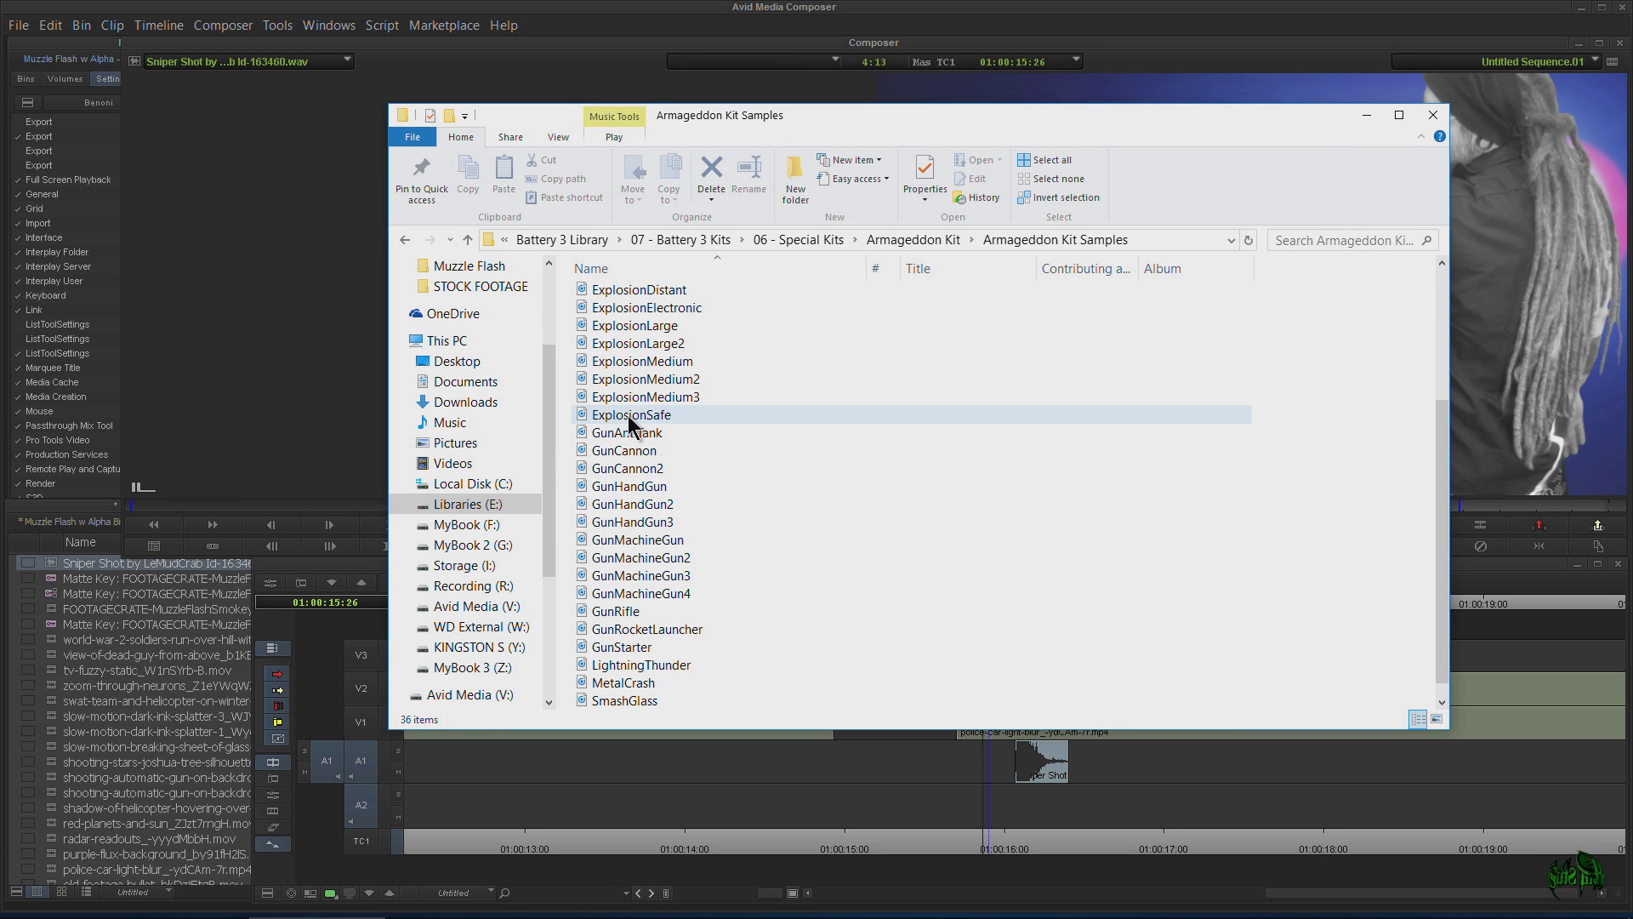
{"action": "left_click_drag", "start_coordinate": [570, 465], "coordinate": [191, 652]}
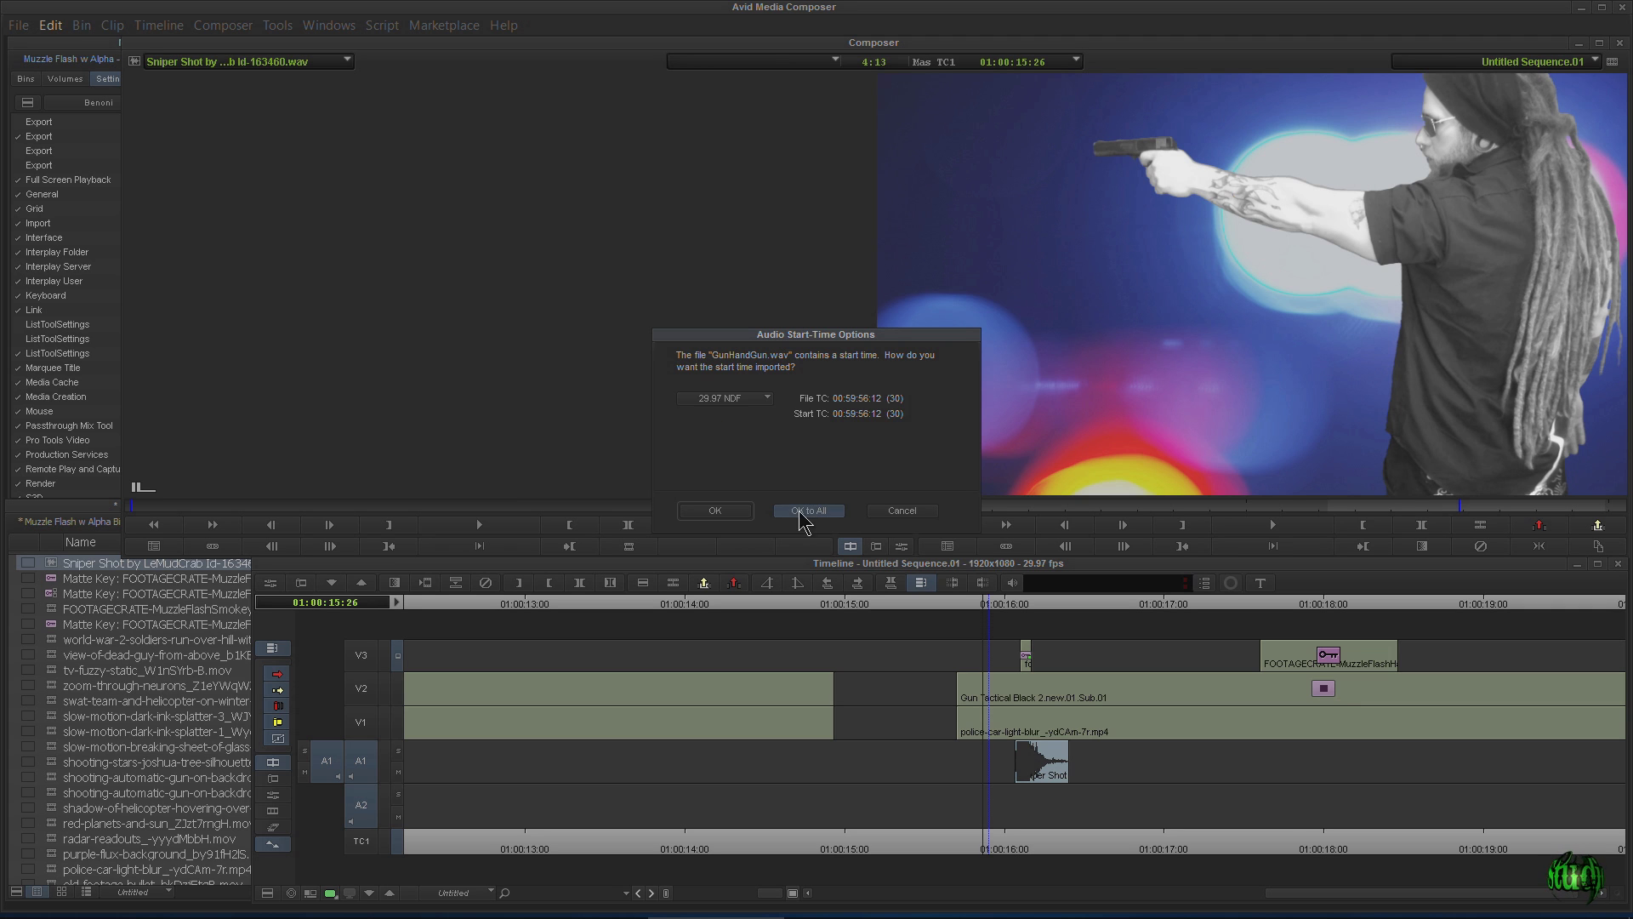
{"action": "left_click", "coordinate": [804, 511]}
Switch to Soundly, look through the gun shot results and the local Armageddon Kit Samples library, and close the Soundly window
{"action": "mouse_move", "coordinate": [752, 904]}
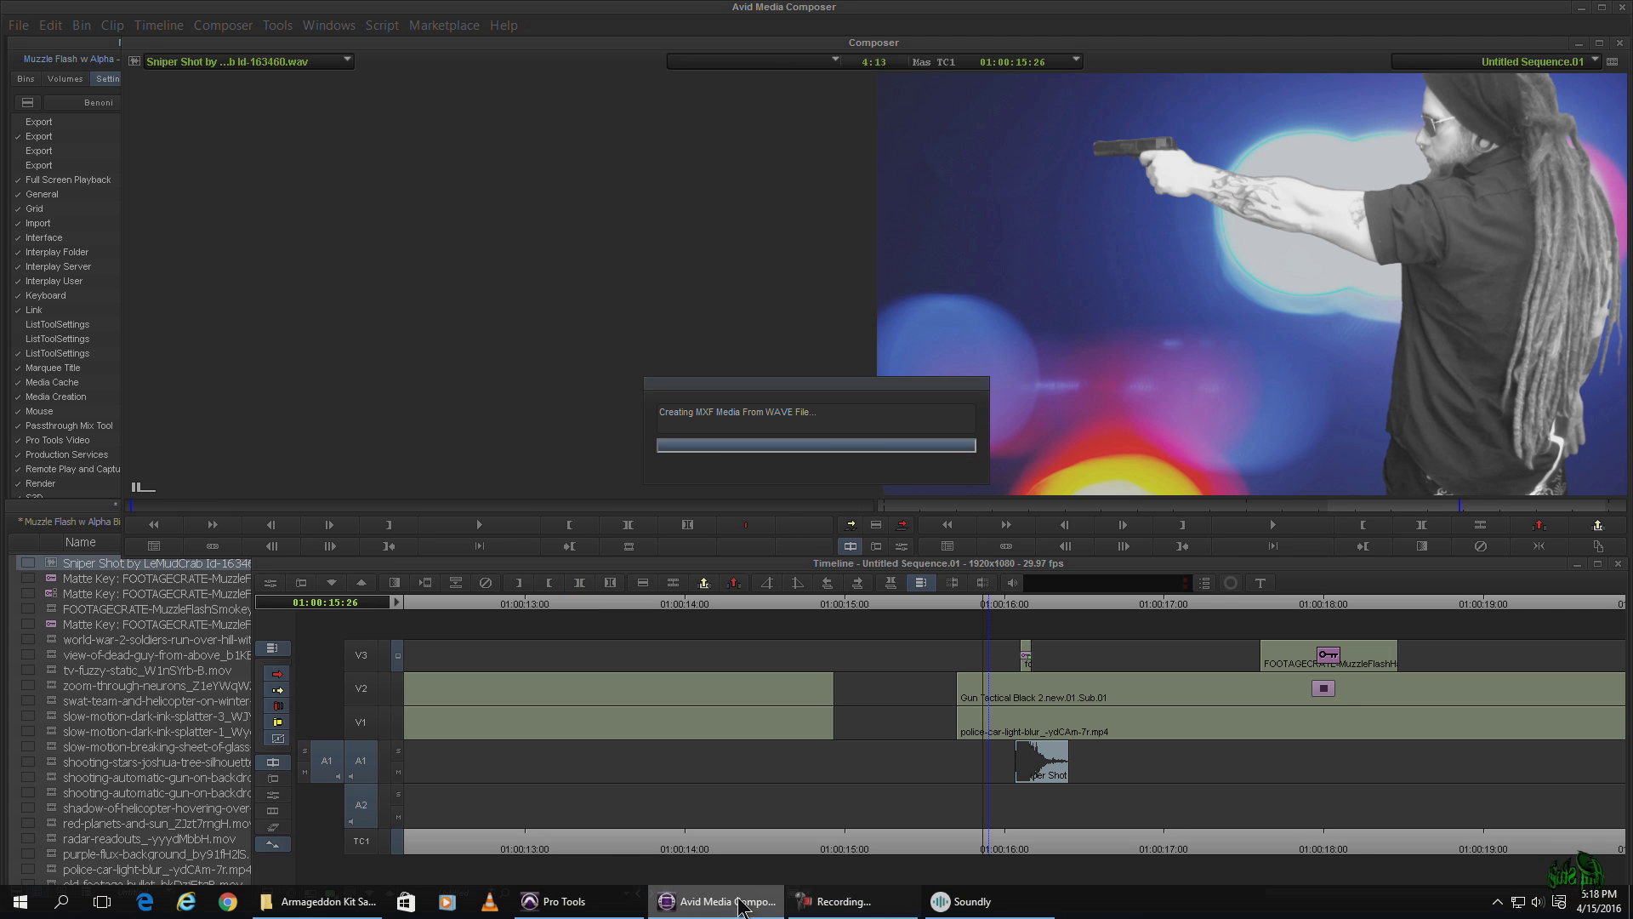
{"action": "left_click", "coordinate": [957, 901]}
{"action": "scroll", "coordinate": [699, 417], "scroll_direction": "down", "scroll_amount": 10}
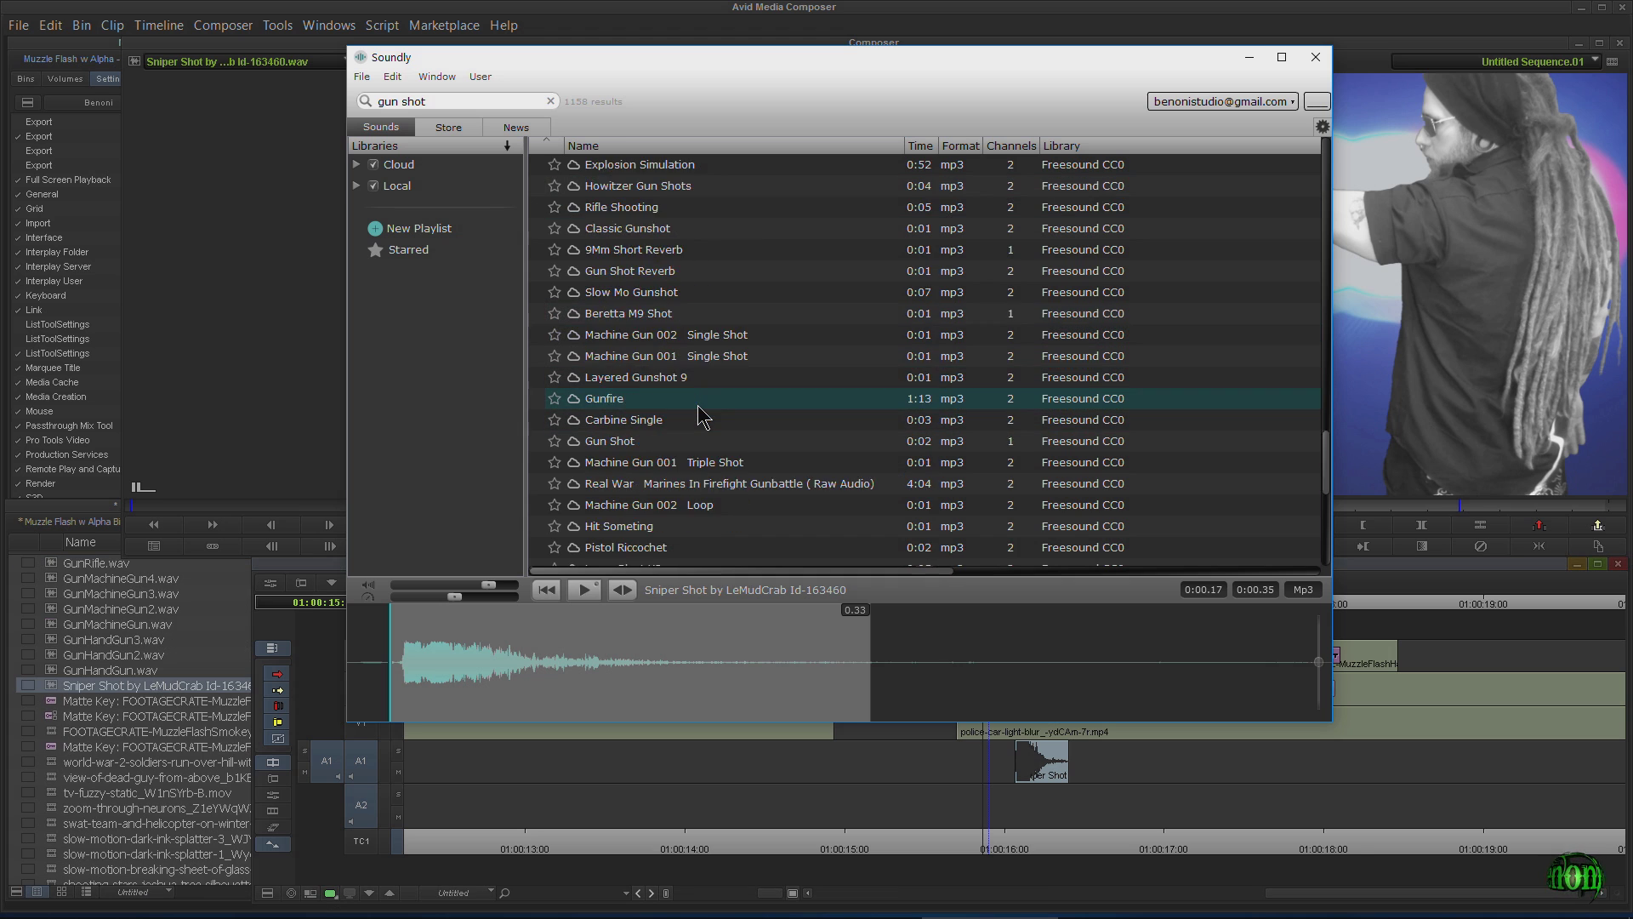
{"action": "scroll", "coordinate": [699, 408], "scroll_direction": "up", "scroll_amount": 1}
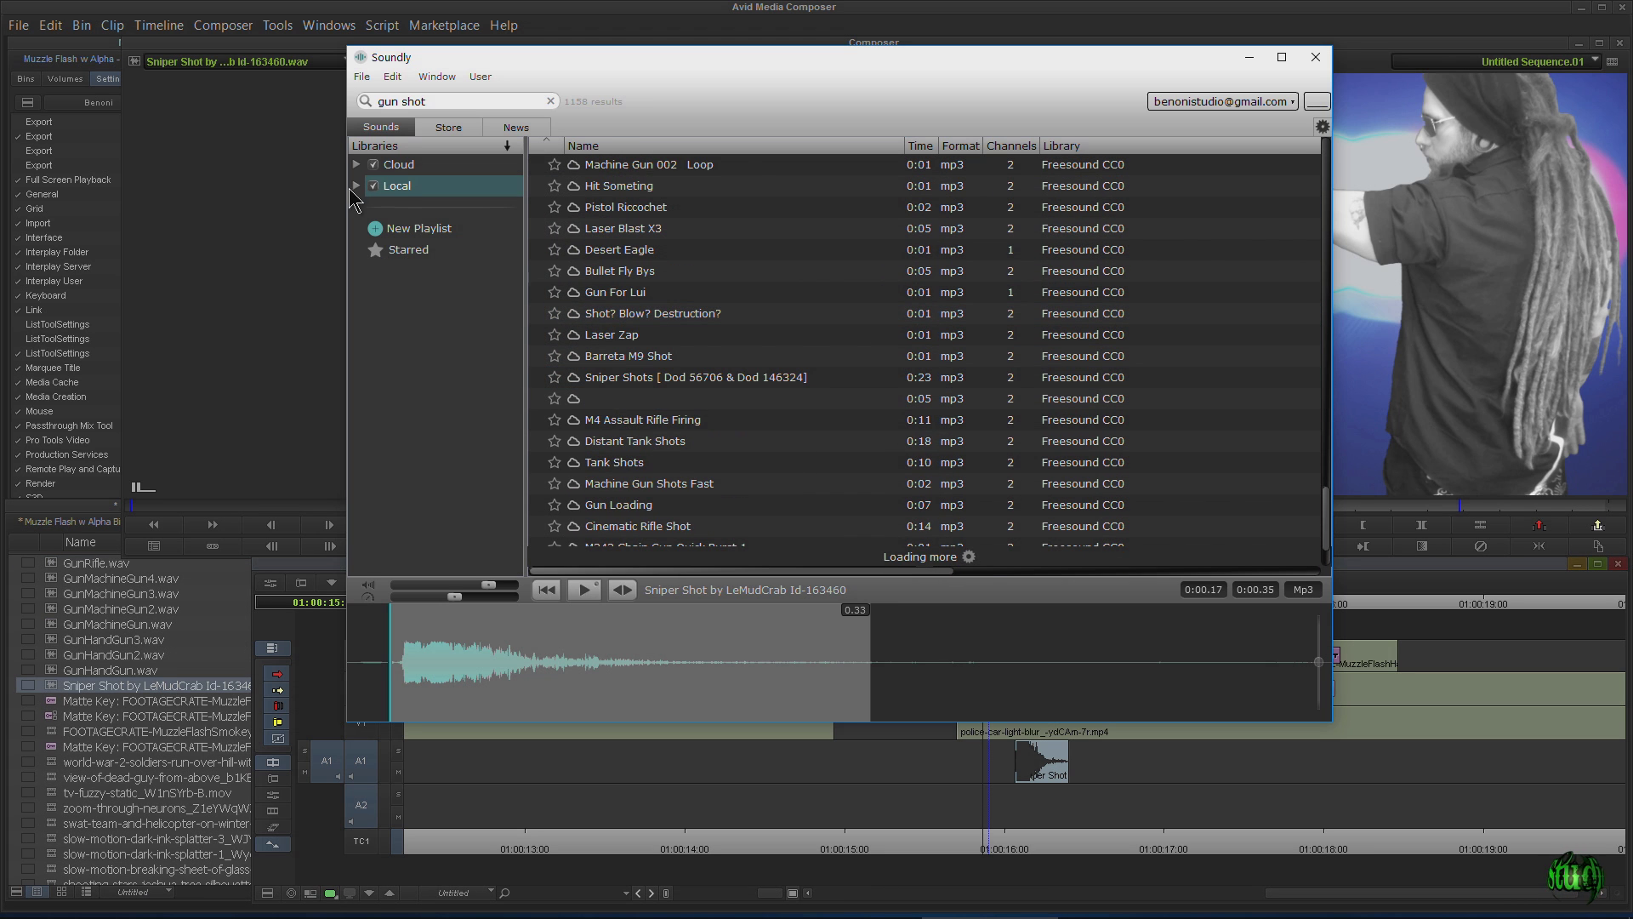
{"action": "left_click", "coordinate": [355, 186]}
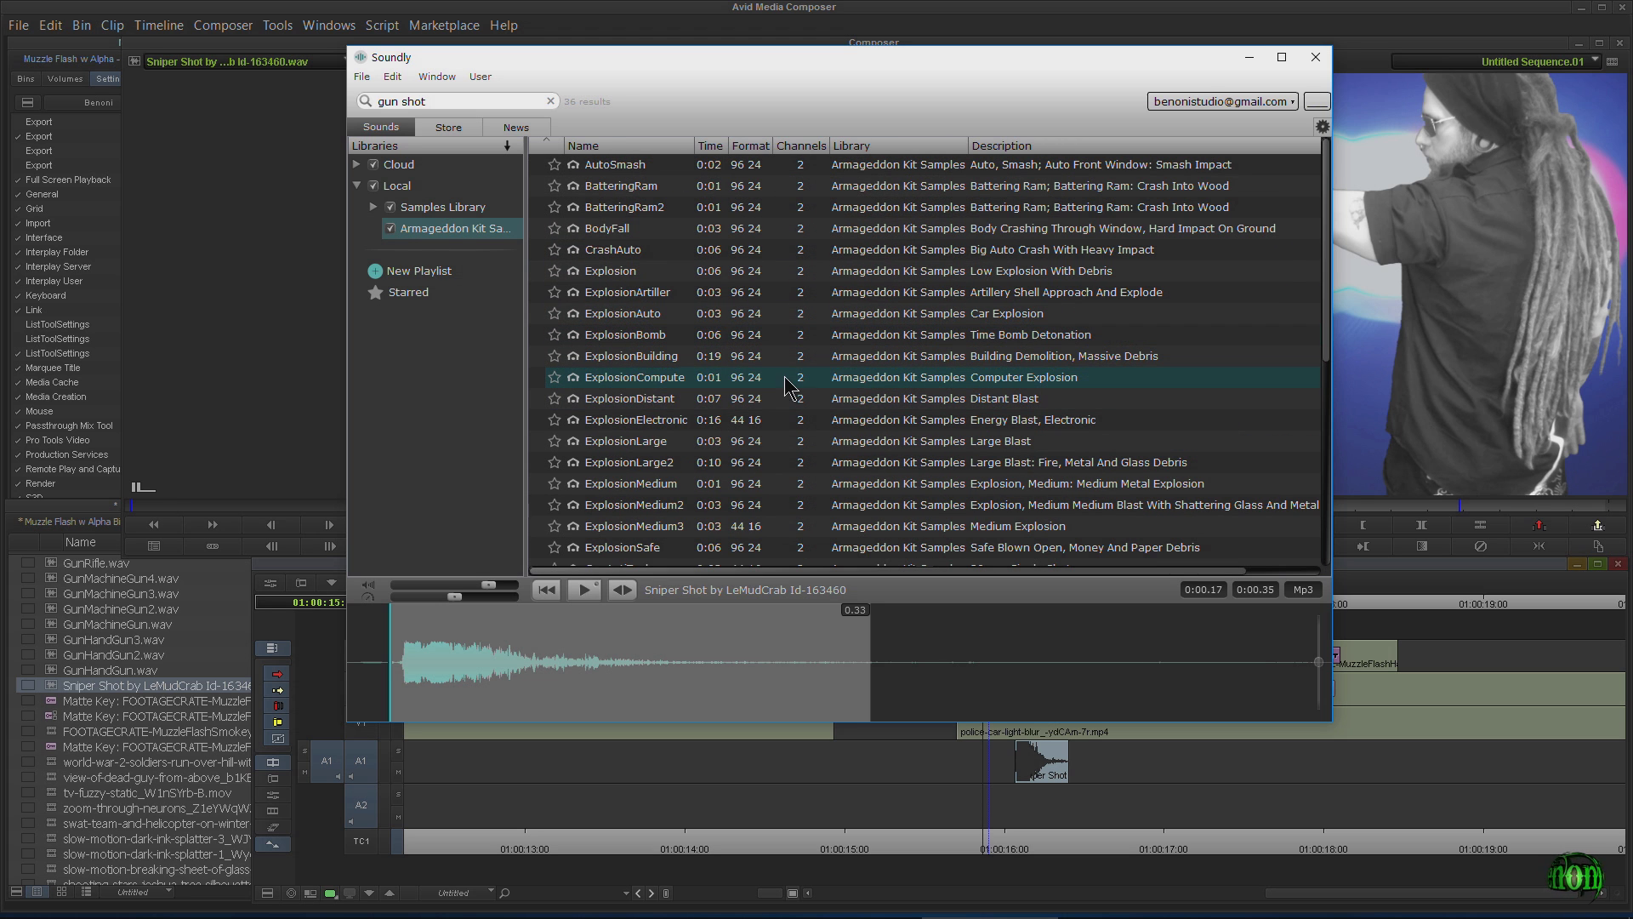
{"action": "left_click_drag", "start_coordinate": [922, 61], "coordinate": [980, 114]}
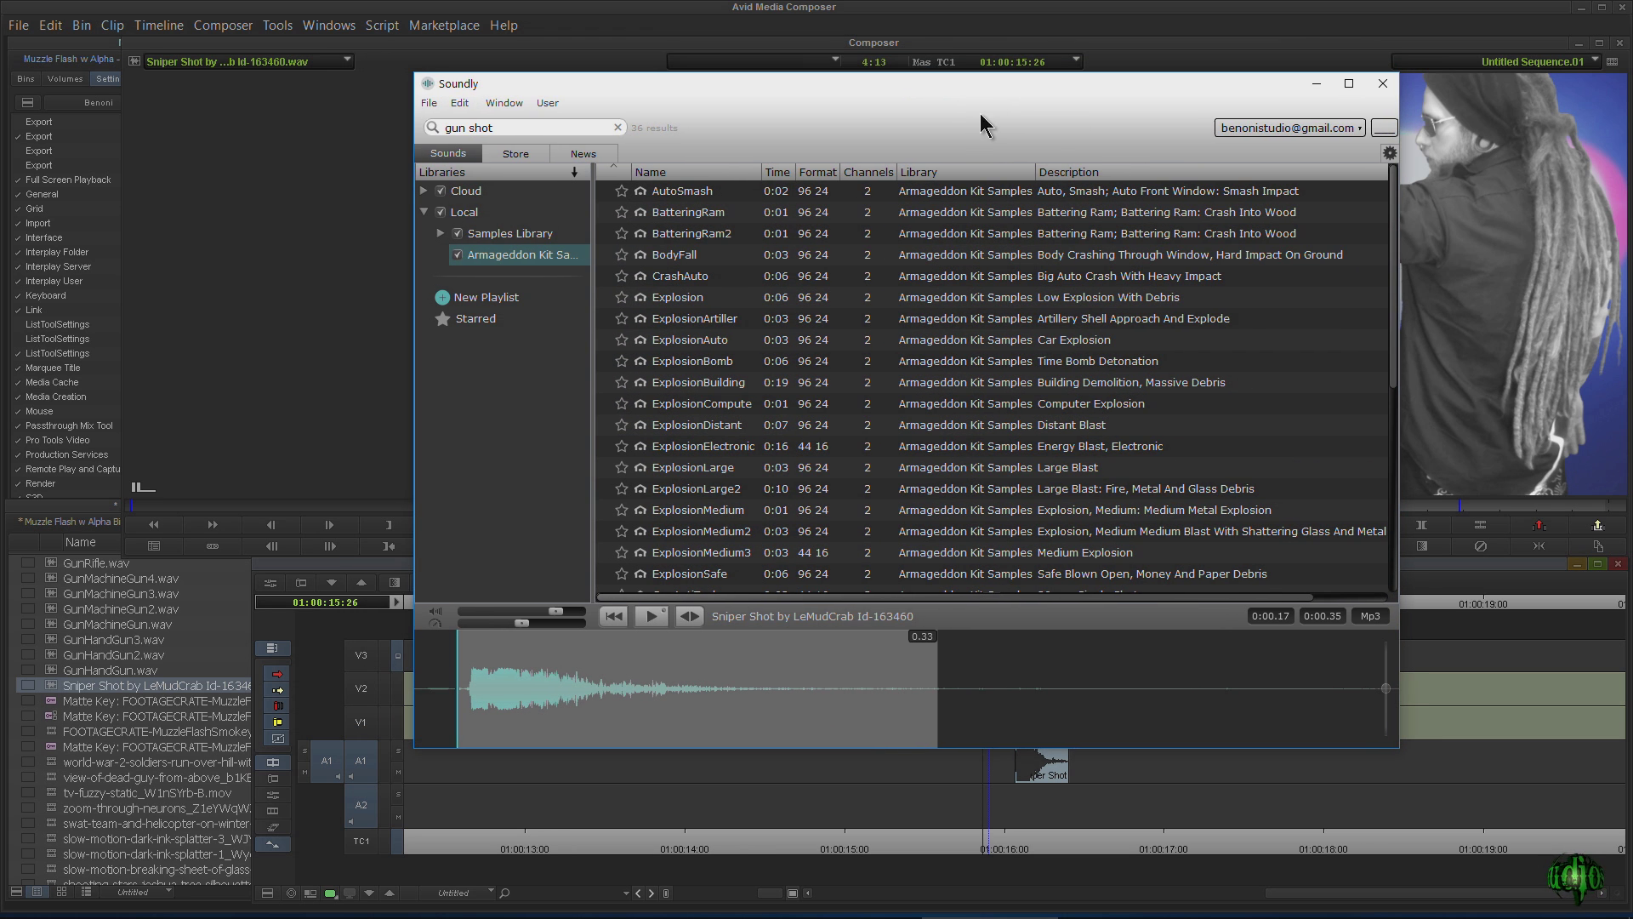
{"action": "left_click", "coordinate": [1383, 83]}
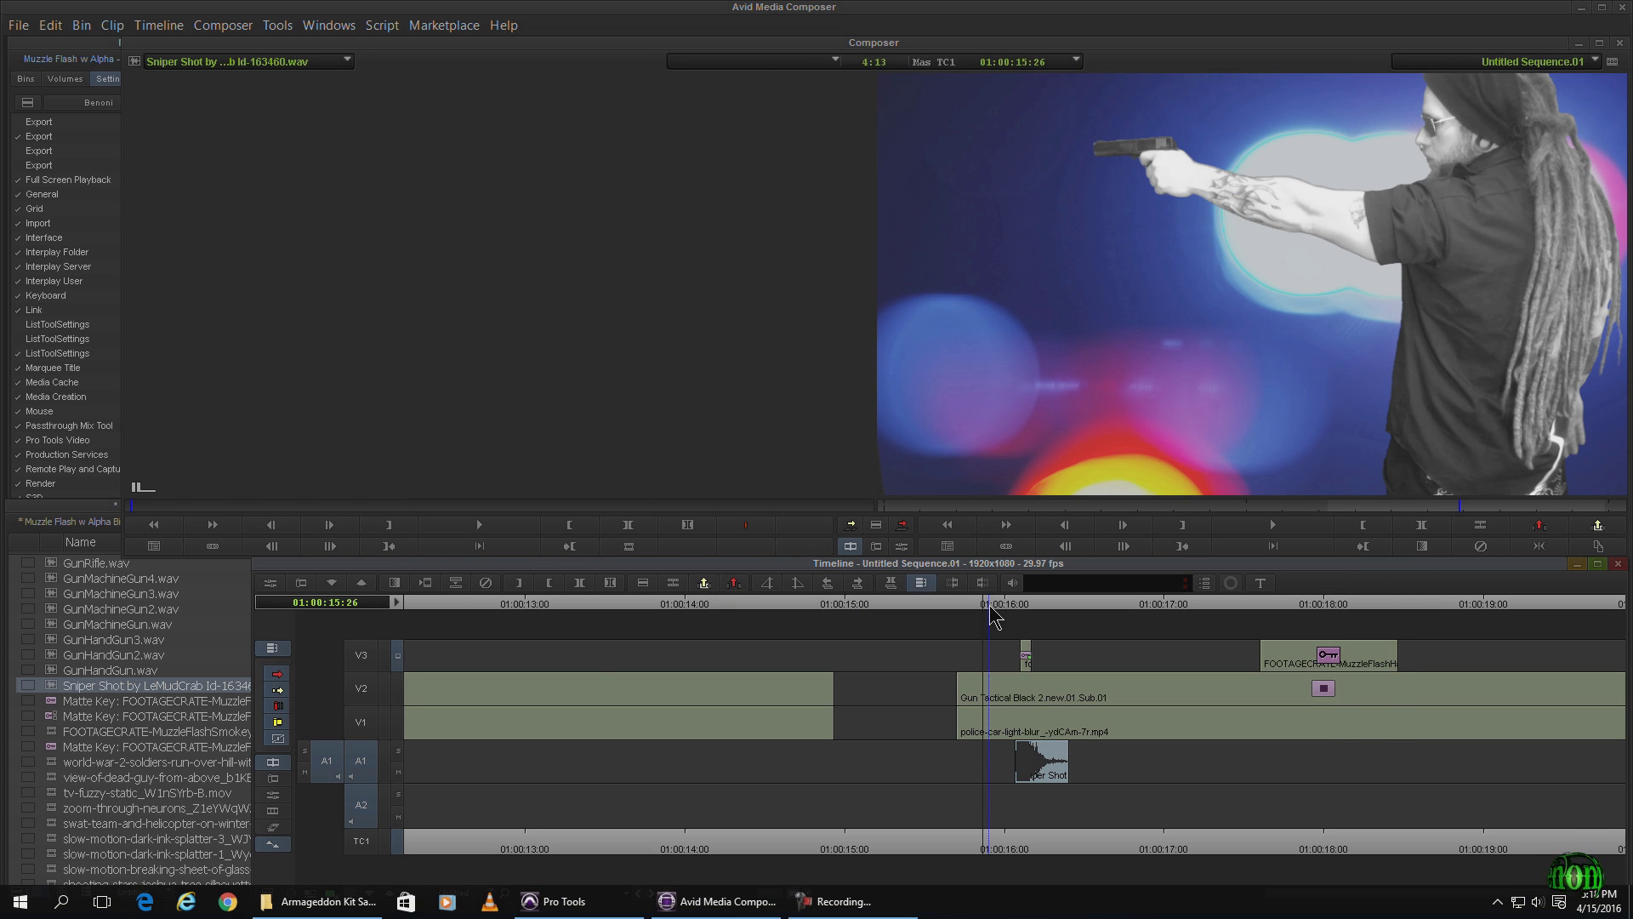
Replay the first gunshot with its current sound, and audition GunHandGun3.wav, GunHandGun2.wav and GunHandGun.wav from the bin as source clips
{"action": "key", "text": "space"}
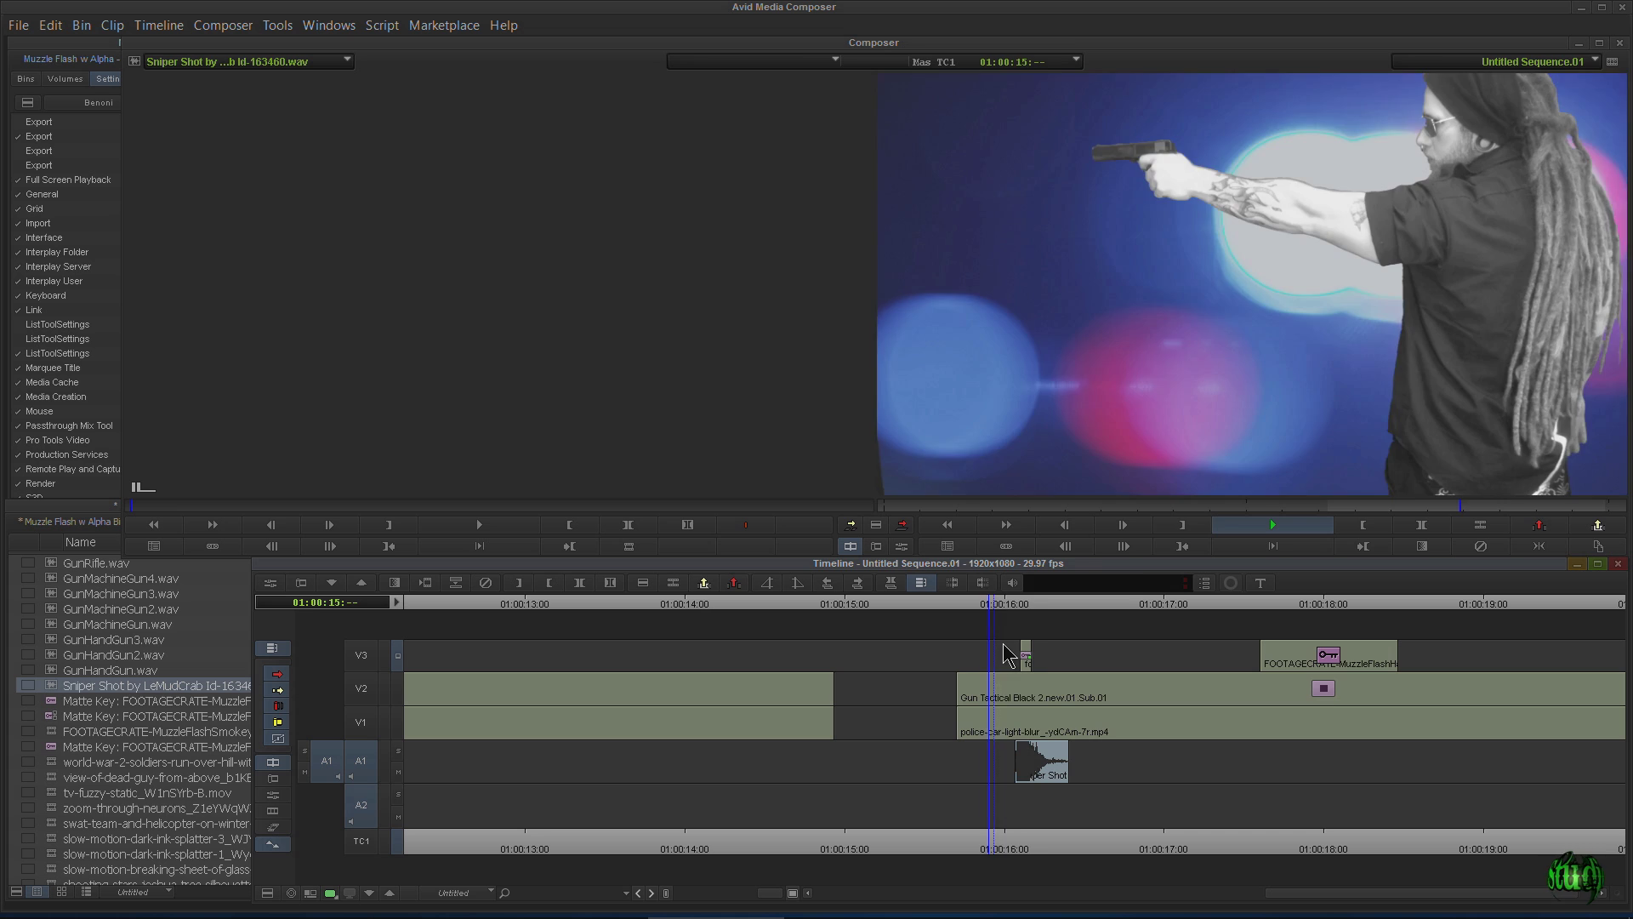
{"action": "key", "text": "space"}
{"action": "left_click", "coordinate": [52, 582]}
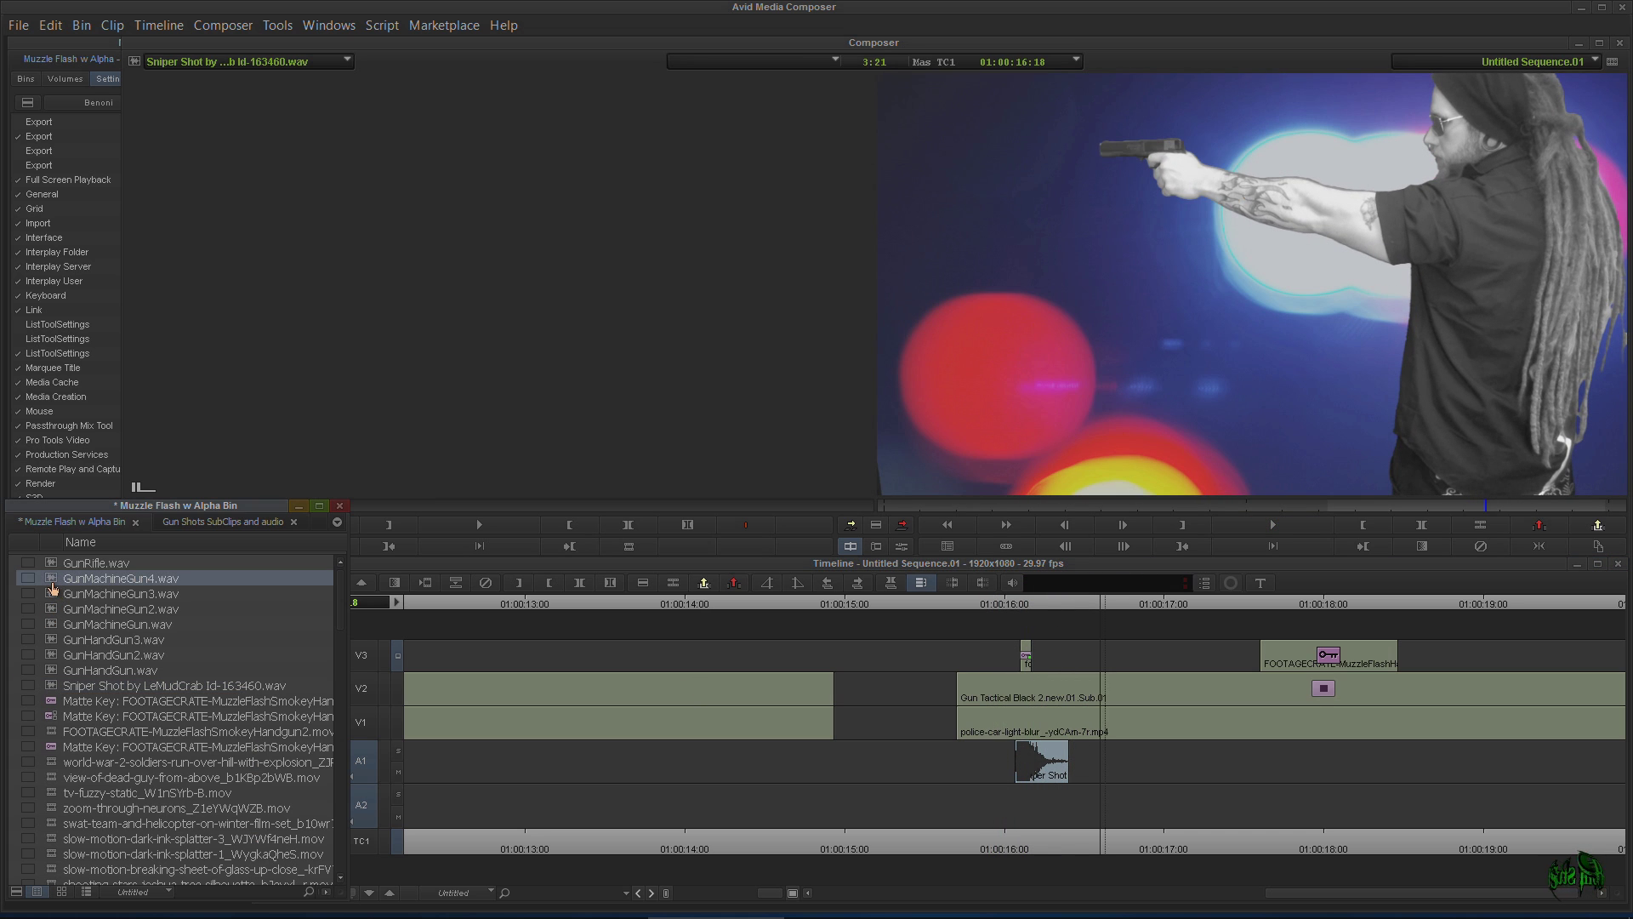
{"action": "double_click", "coordinate": [49, 640]}
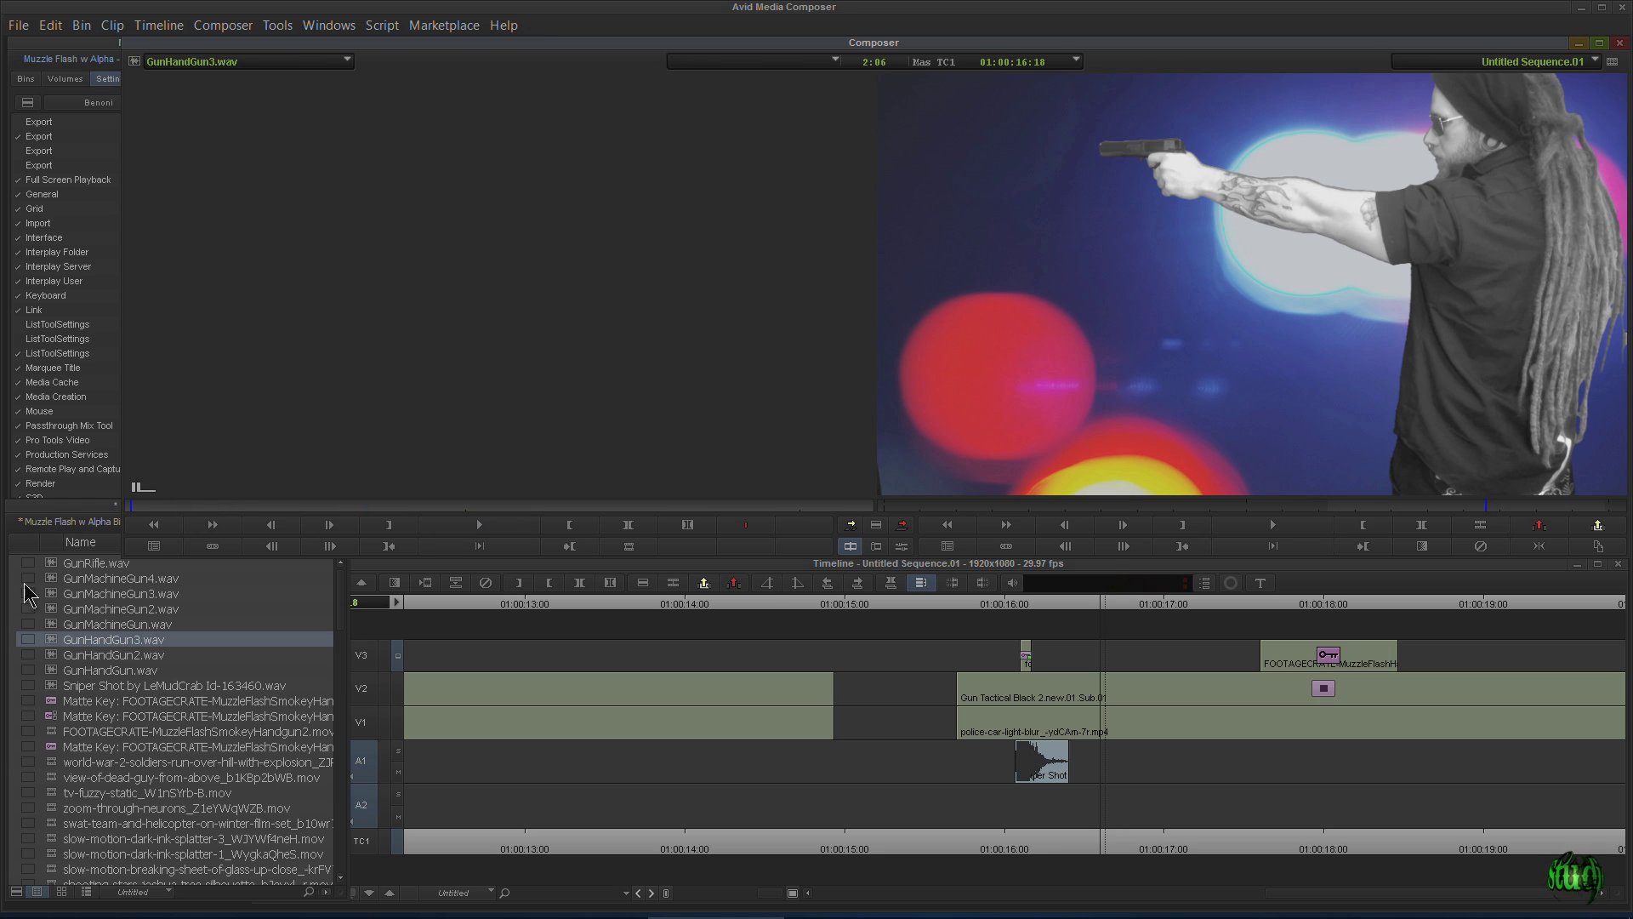
{"action": "double_click", "coordinate": [49, 656]}
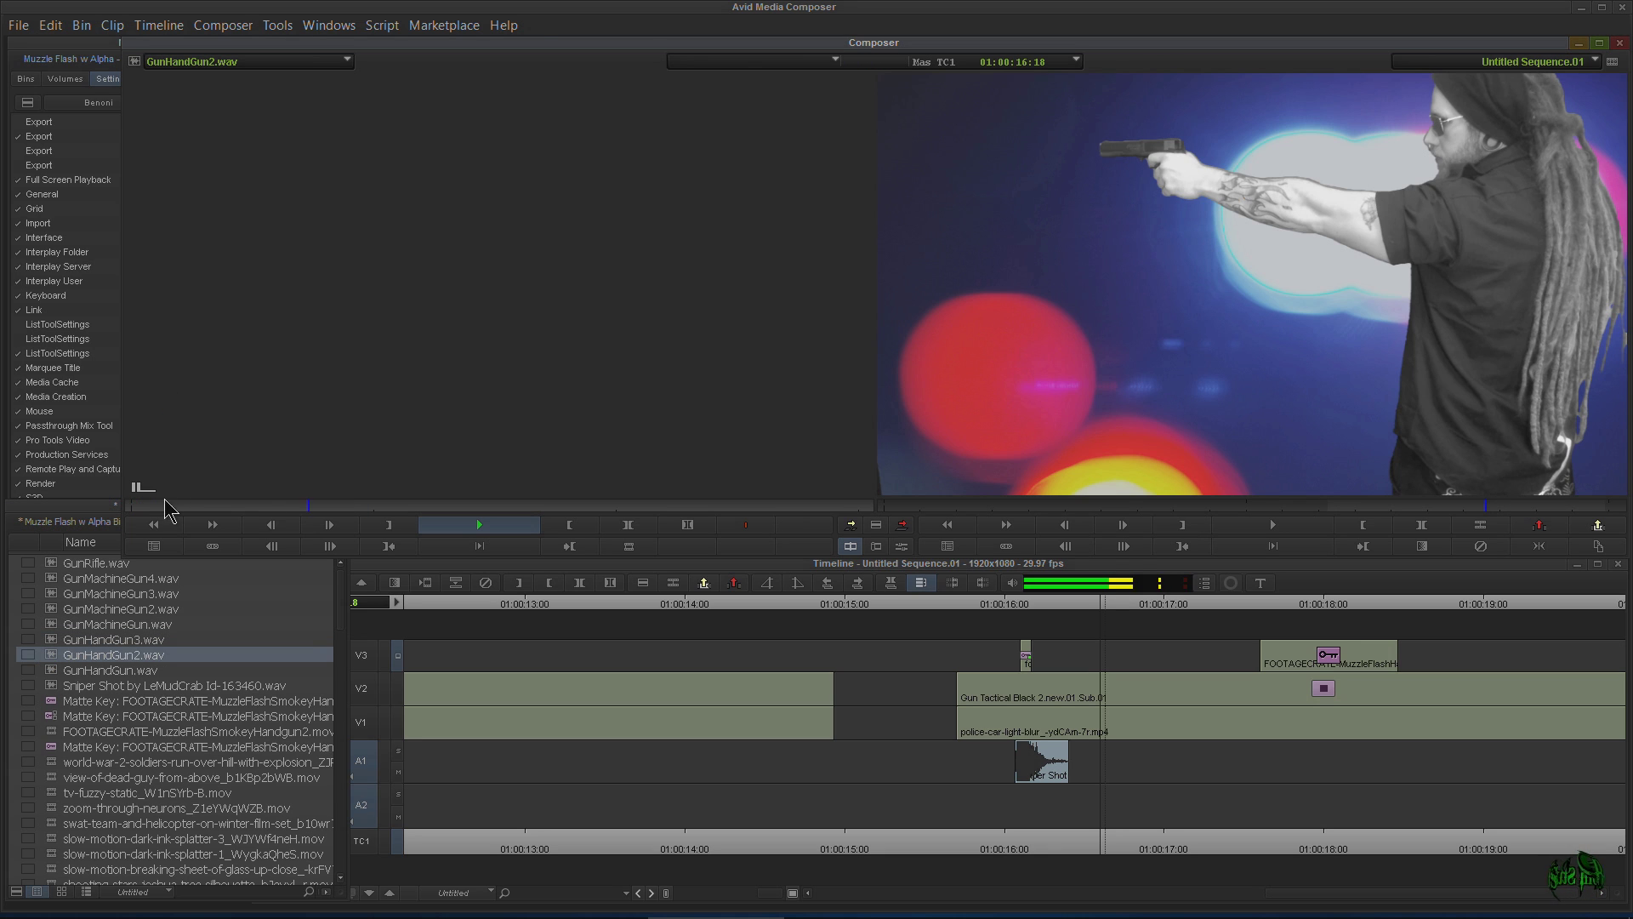
{"action": "double_click", "coordinate": [49, 671]}
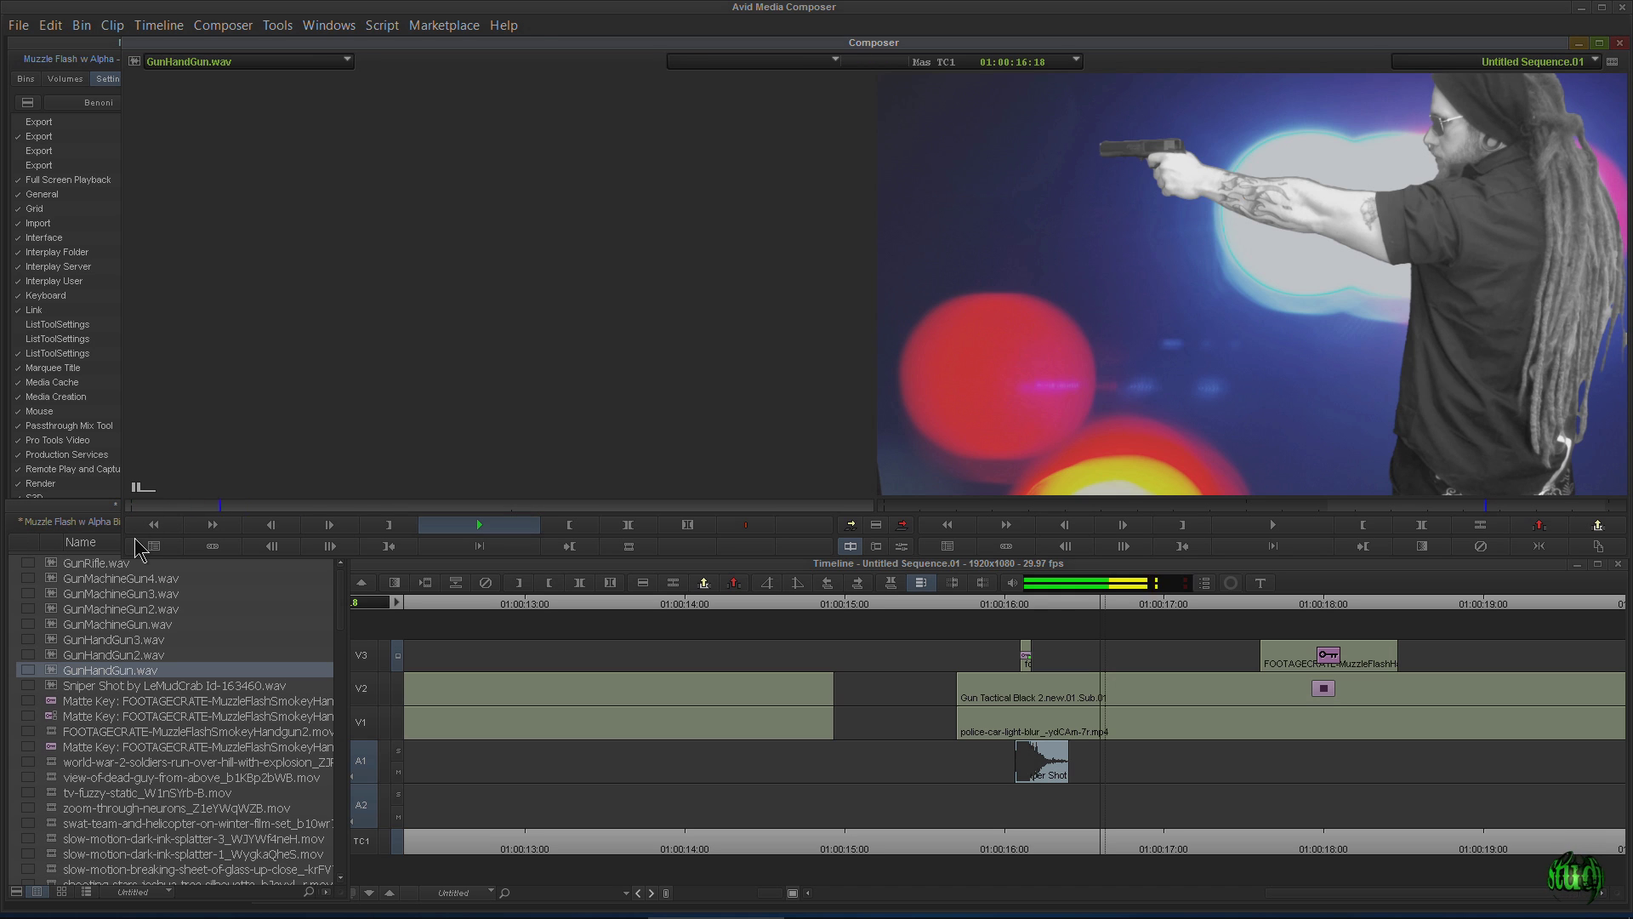
Overwrite GunHandGun.wav onto tracks A1 and A2 at 01:00:16:02 and again at the next muzzle flash, 01:00:17:18
{"action": "left_click_drag", "start_coordinate": [1098, 606], "coordinate": [1038, 624]}
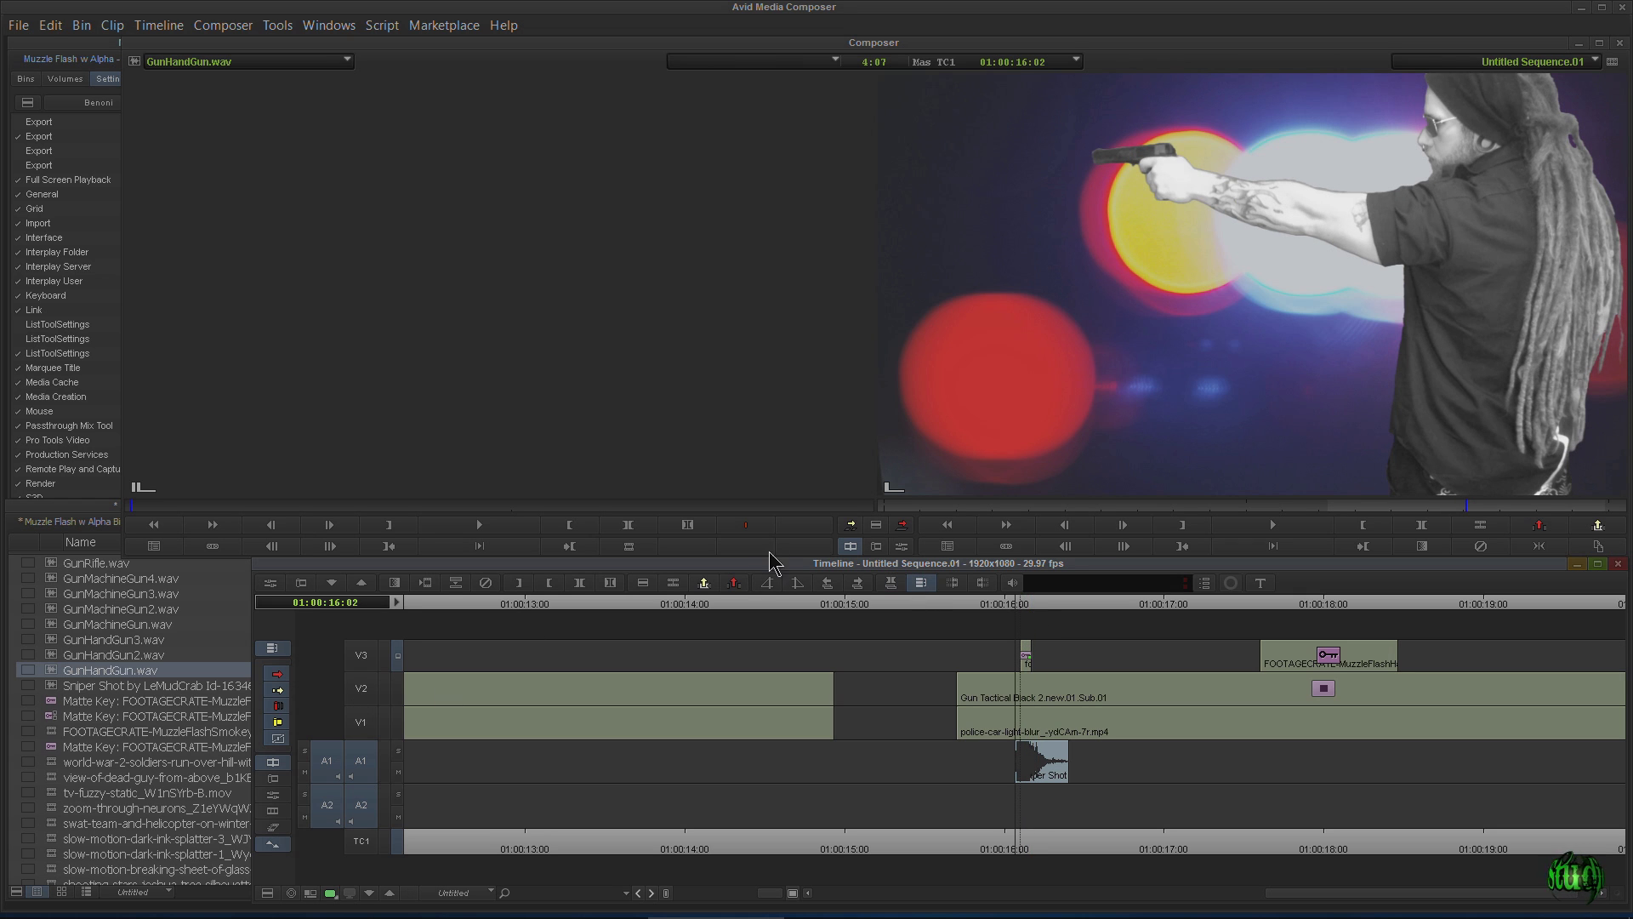
{"action": "left_click", "coordinate": [903, 526]}
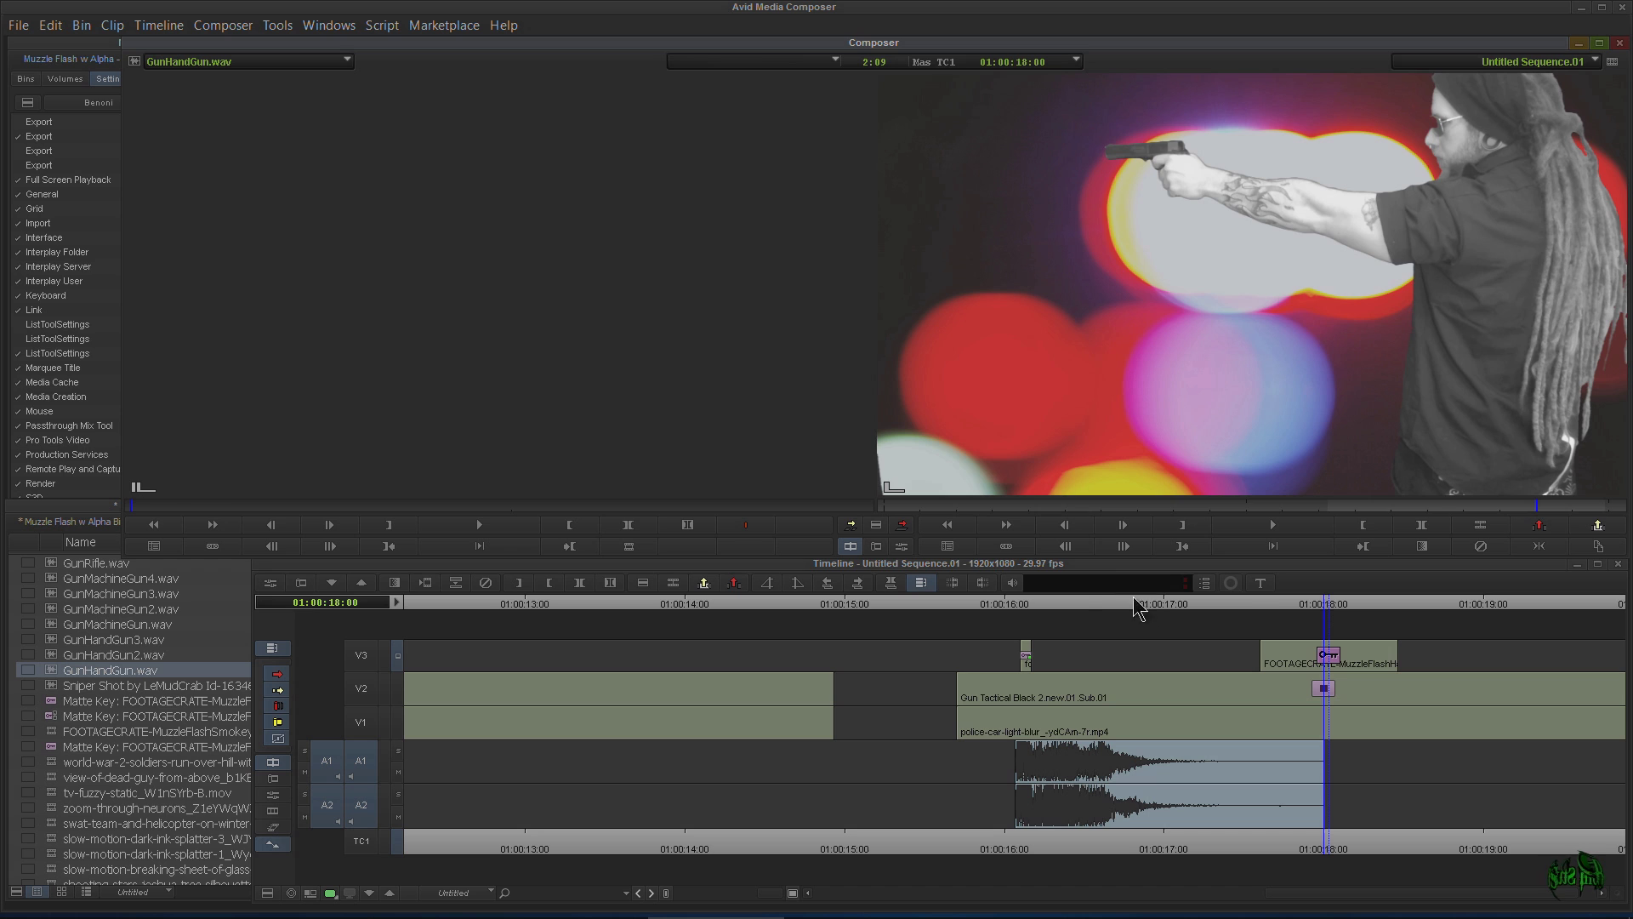
{"action": "left_click", "coordinate": [1279, 606]}
{"action": "left_click", "coordinate": [1264, 606]}
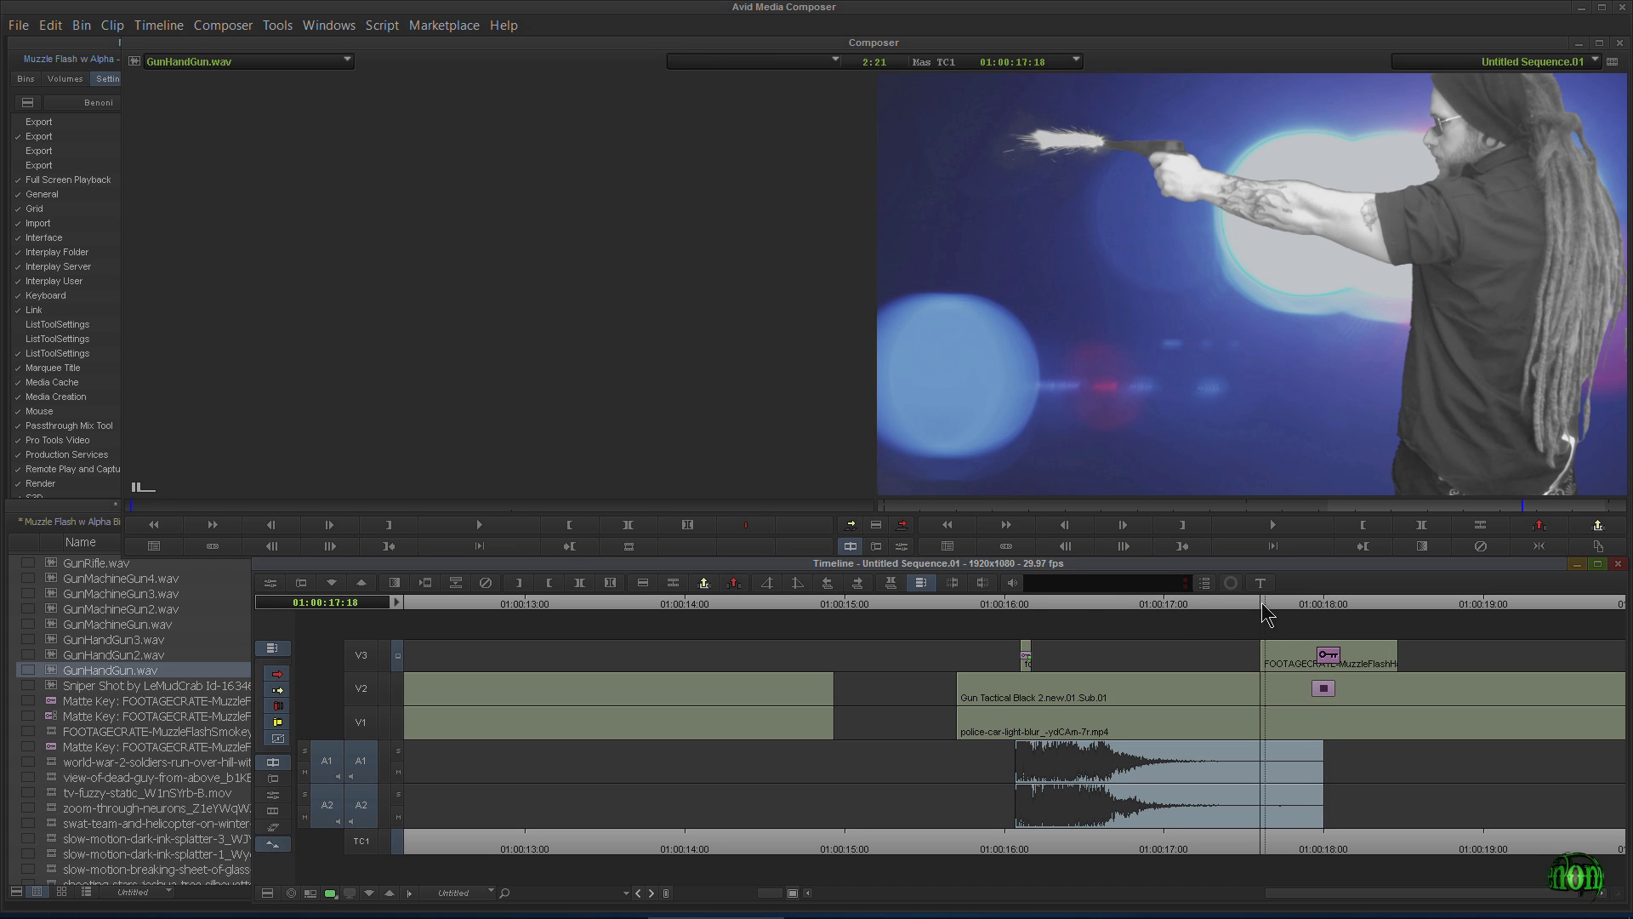
{"action": "left_click", "coordinate": [905, 527]}
Play the sequence from just before 01:00:16:02 to check the GunHandGun sounds against the muzzle flashes
{"action": "left_click_drag", "start_coordinate": [1281, 604], "coordinate": [996, 632]}
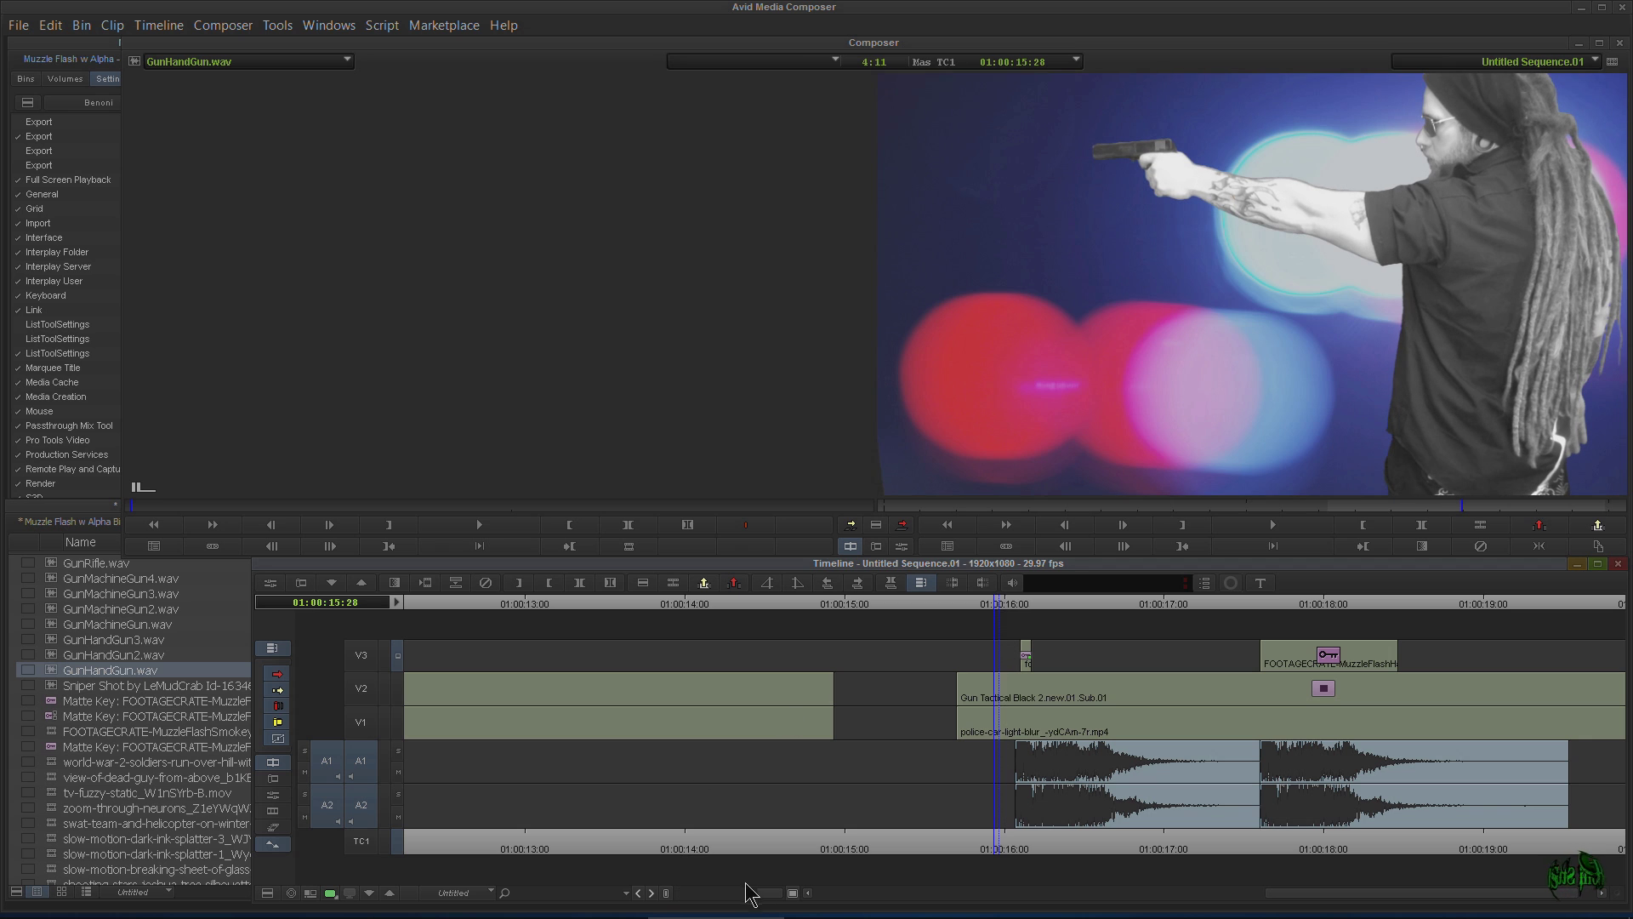
{"action": "left_click", "coordinate": [792, 892]}
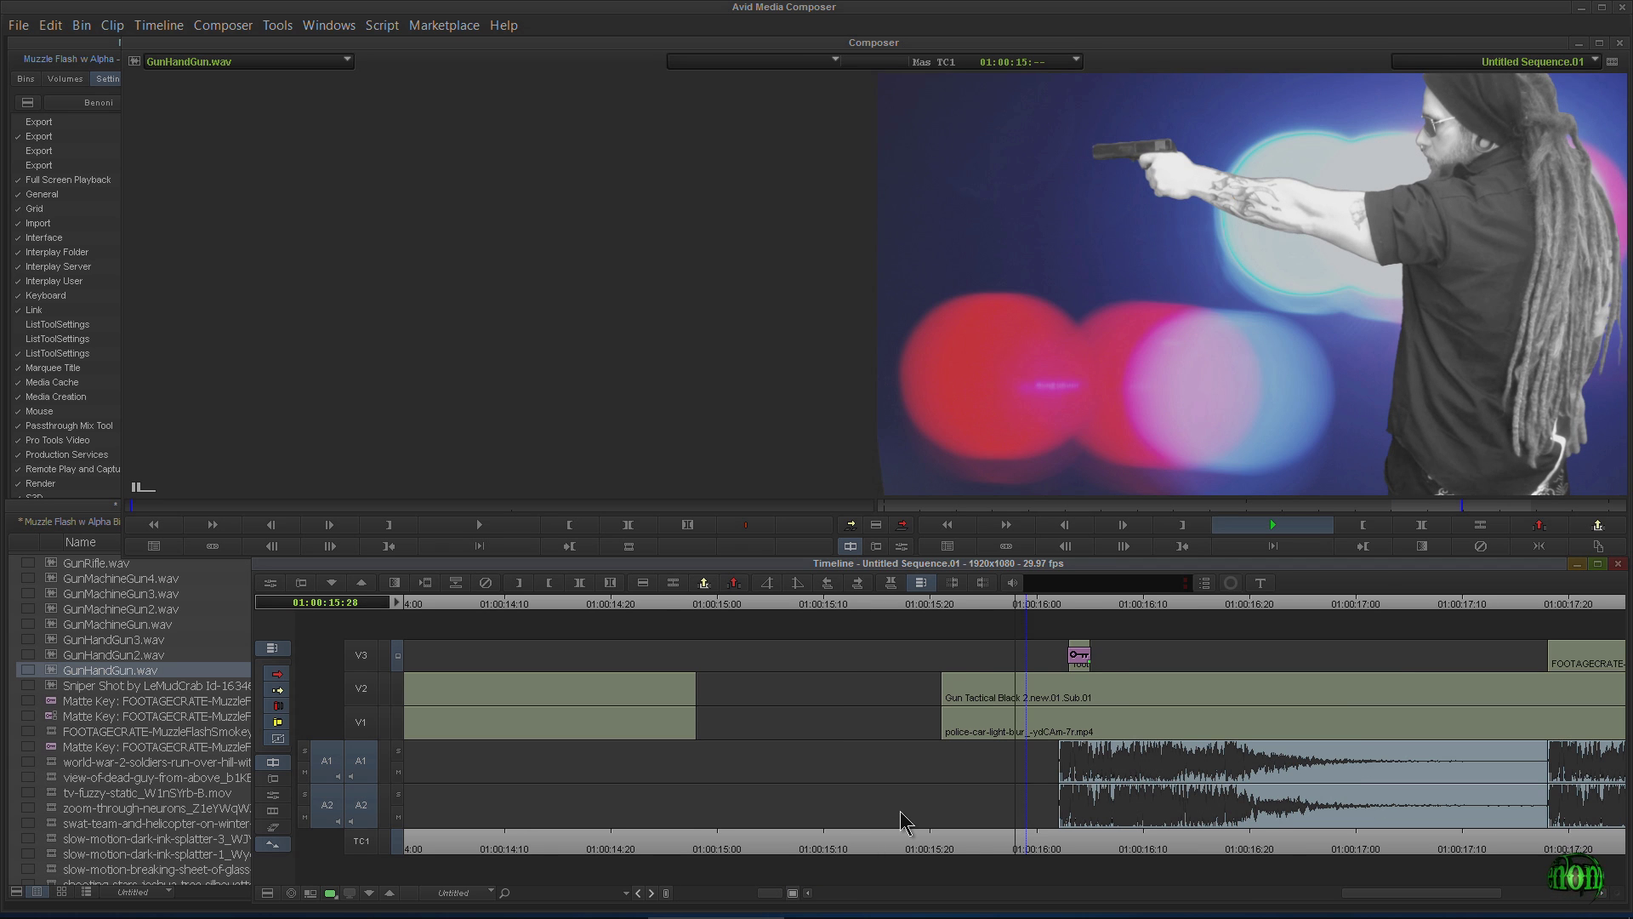
{"action": "key", "text": "space"}
{"action": "left_click_drag", "start_coordinate": [1158, 606], "coordinate": [1107, 629]}
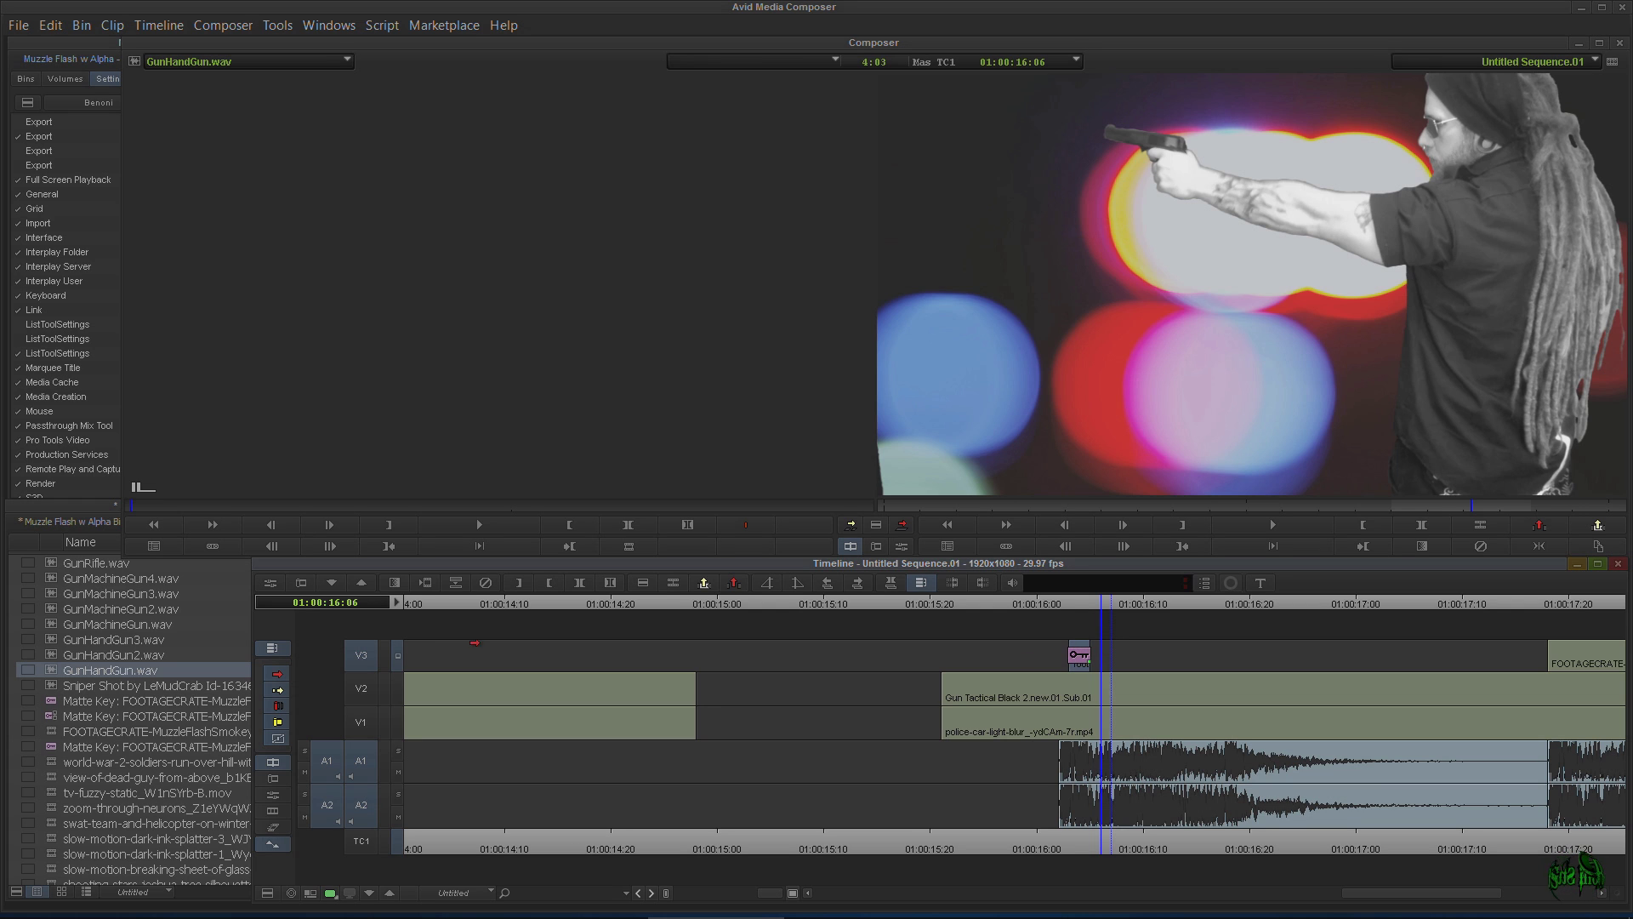
{"action": "left_click", "coordinate": [429, 582]}
{"action": "key", "text": "Return"}
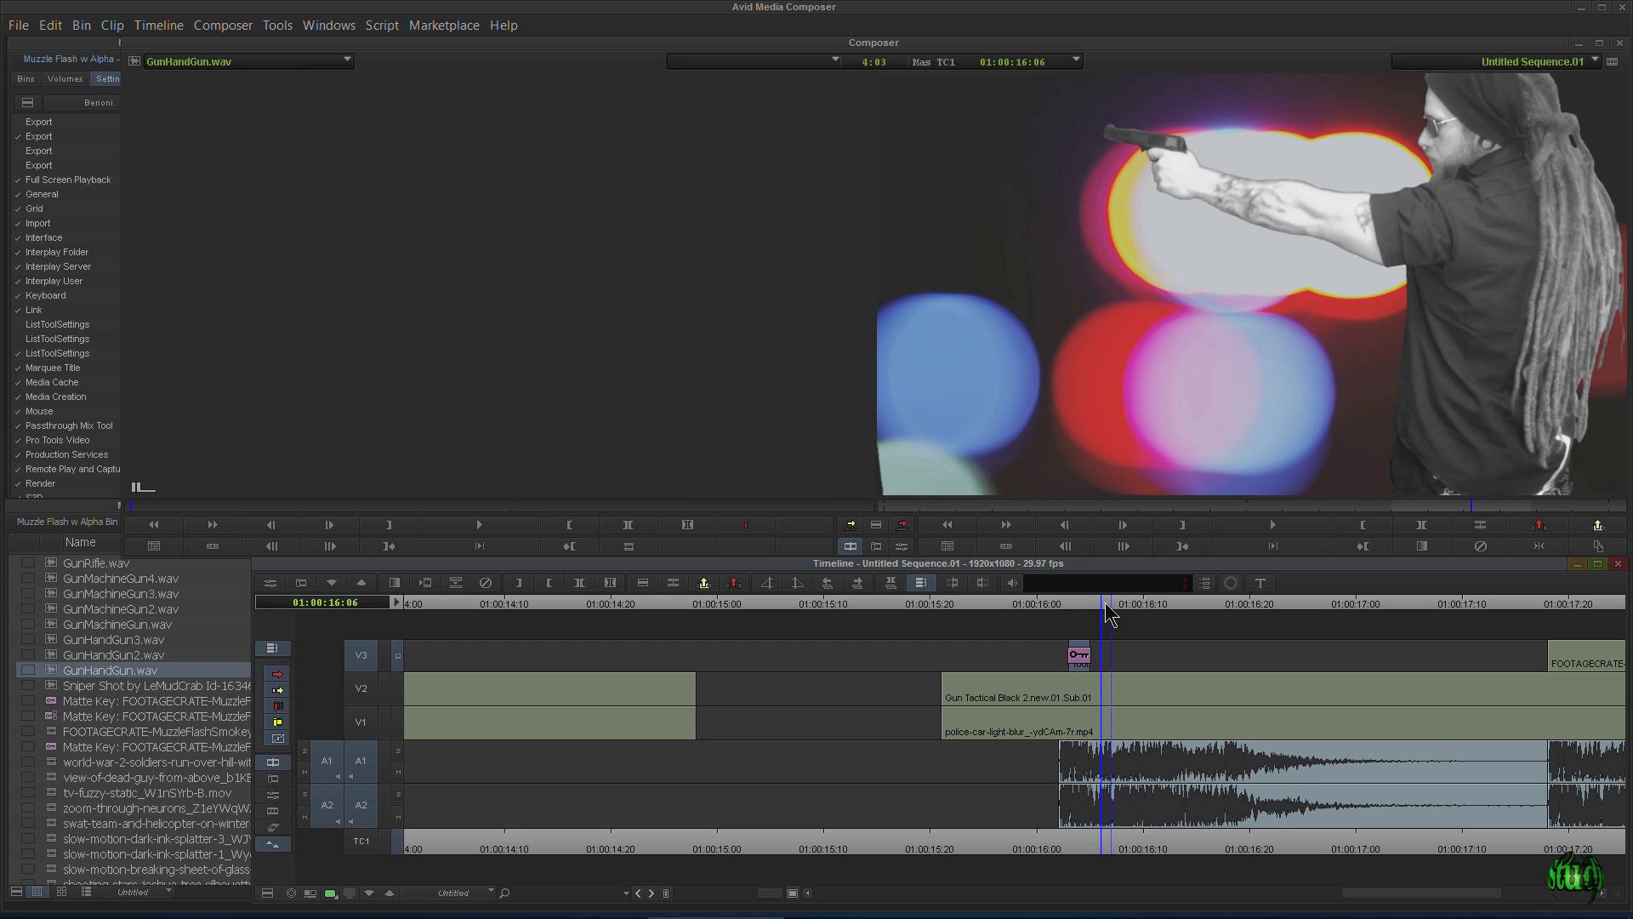
{"action": "key", "text": "space"}
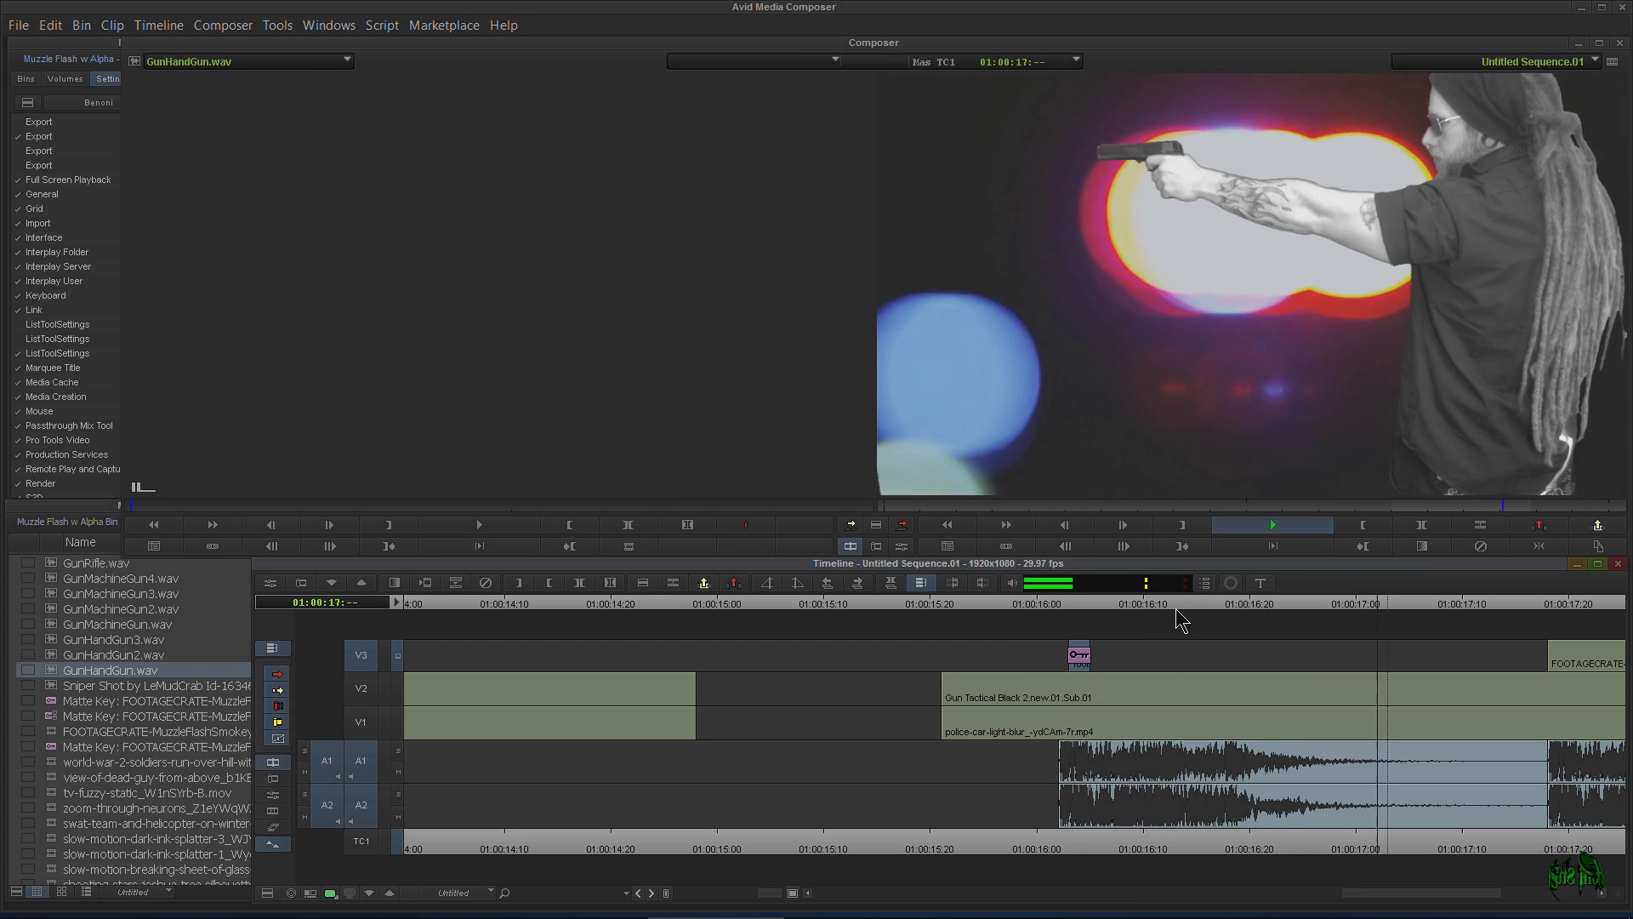
{"action": "key", "text": "space"}
Load GunHandGun3.wav as source and overwrite it onto tracks A1 and A2 at the opening shot's first muzzle flash, 01:00:00:28
{"action": "left_click_drag", "start_coordinate": [781, 600], "coordinate": [511, 617]}
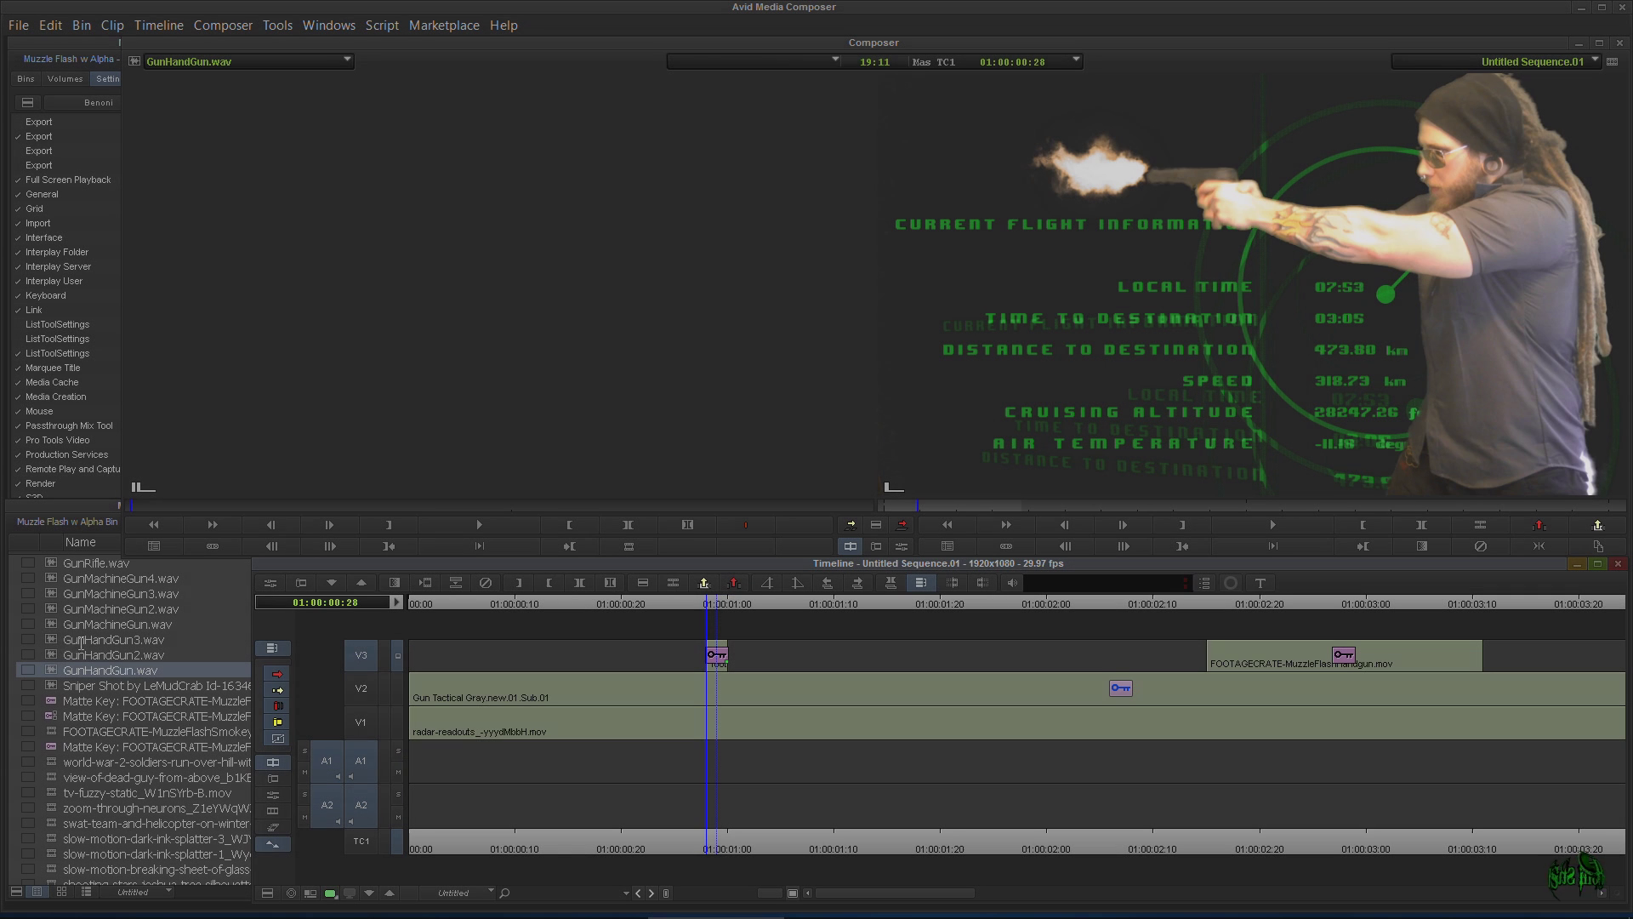
{"action": "double_click", "coordinate": [52, 639]}
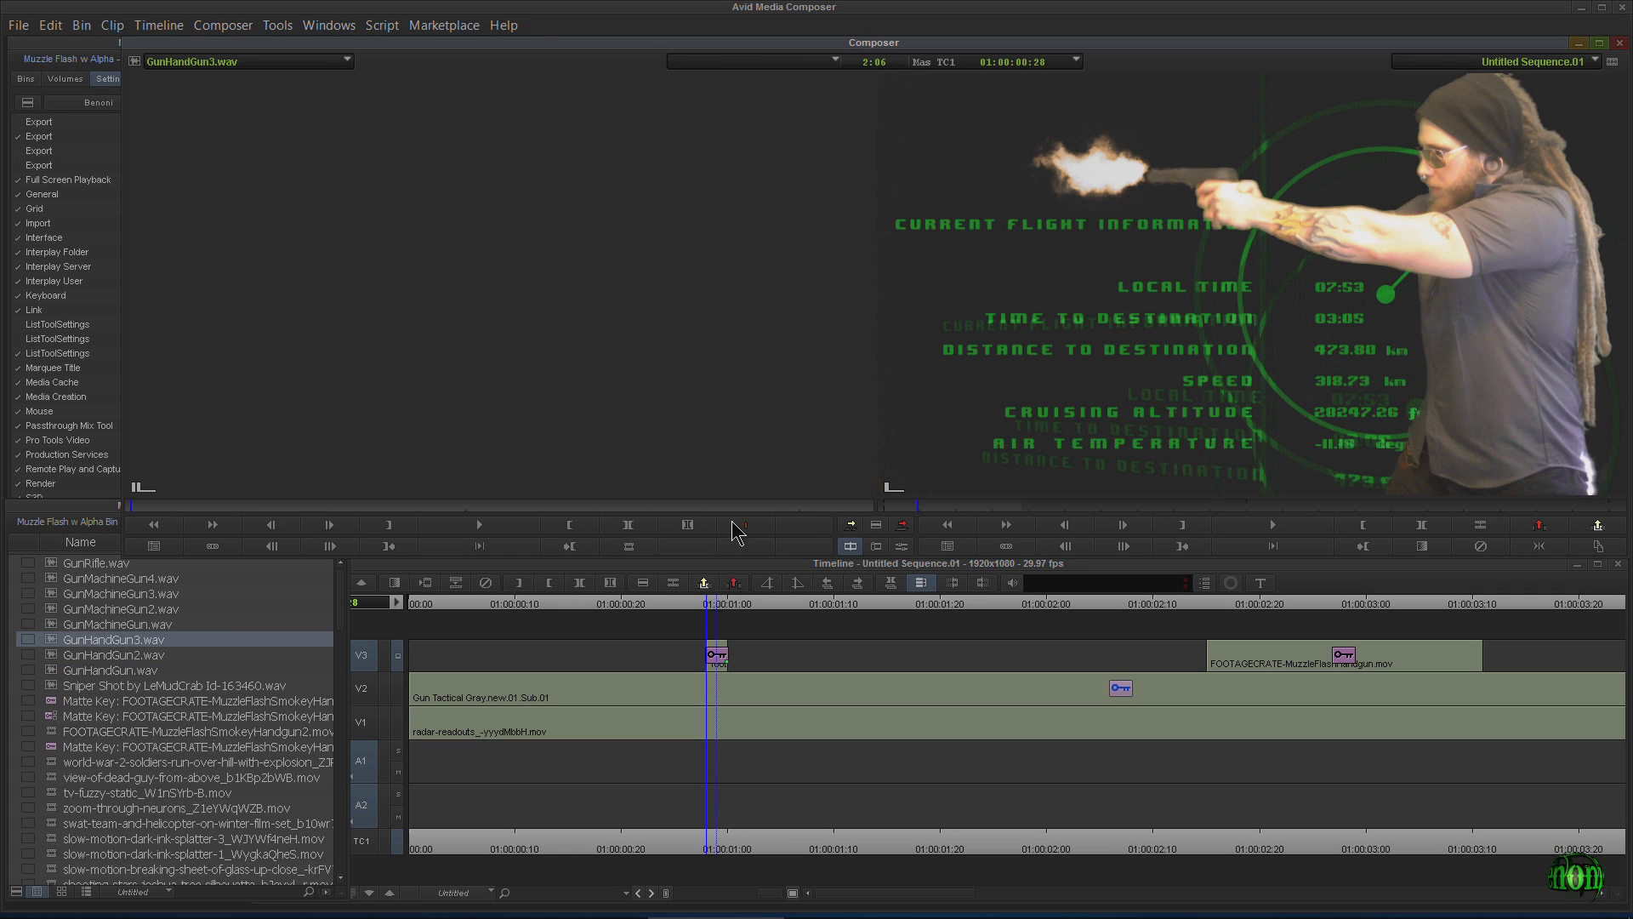
{"action": "left_click", "coordinate": [885, 524]}
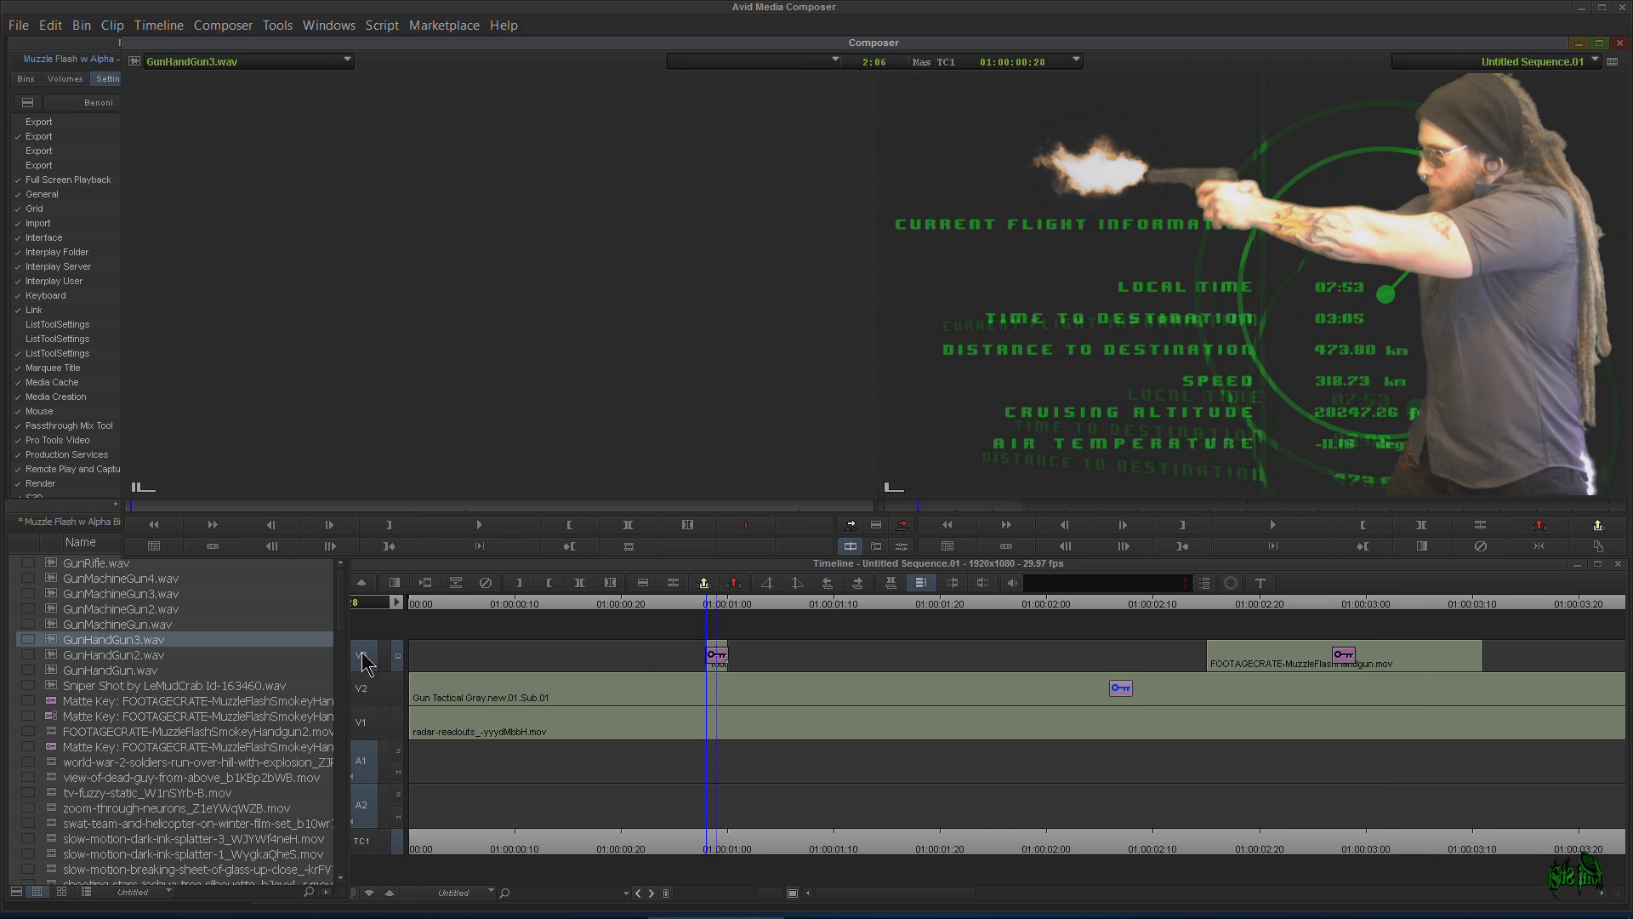
{"action": "left_click", "coordinate": [365, 662]}
{"action": "left_click", "coordinate": [903, 525]}
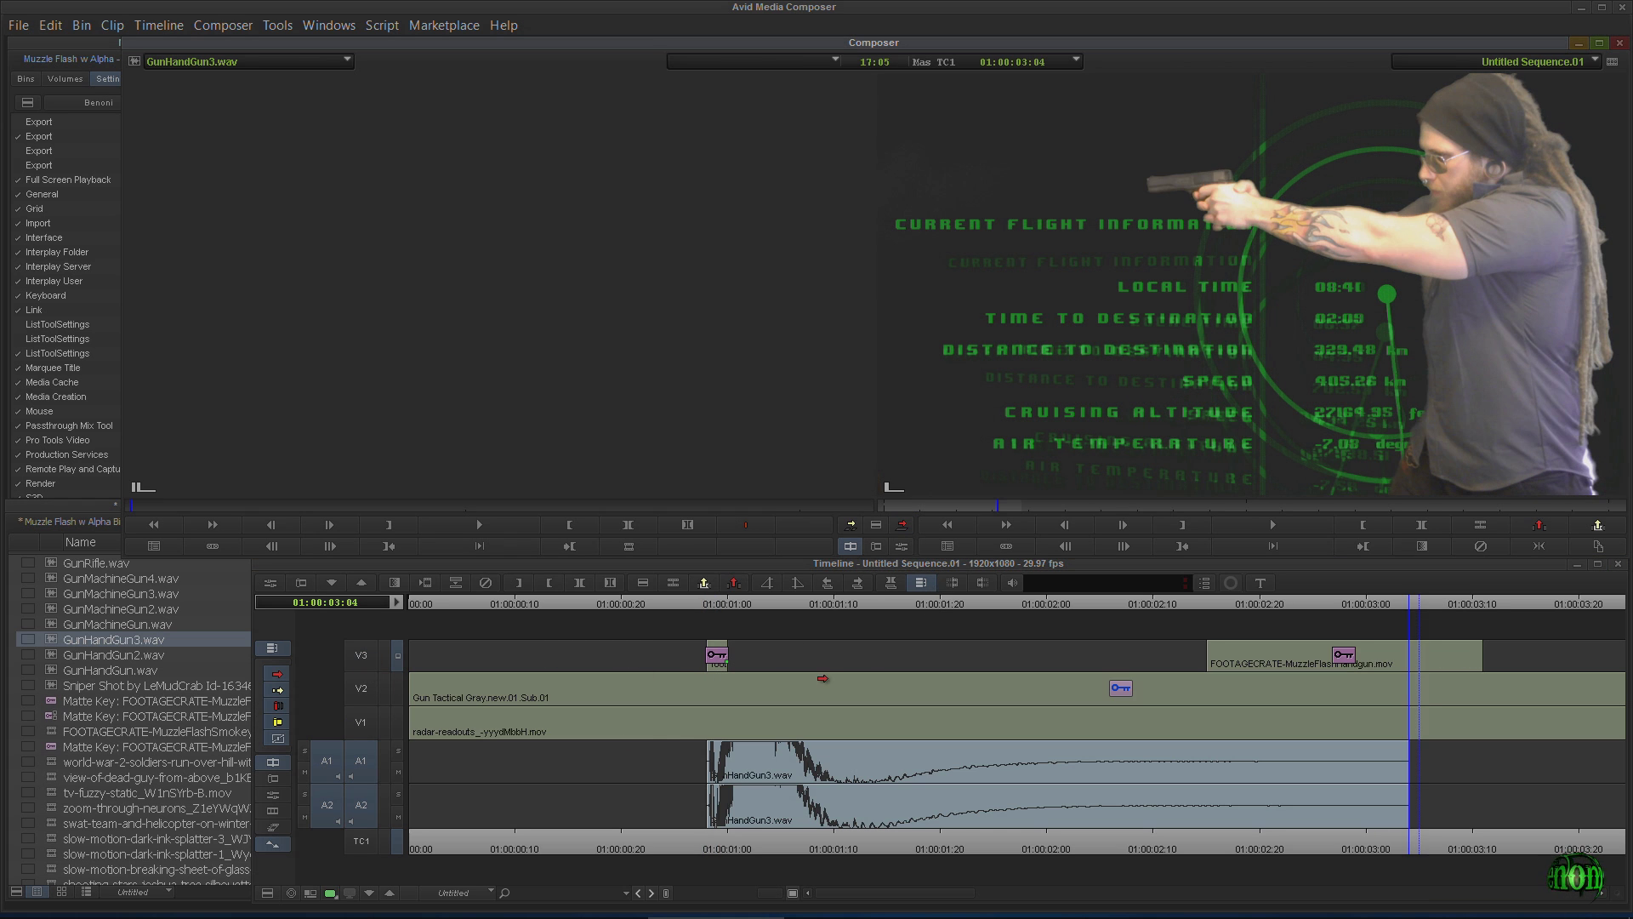
Play the opening shot from just before its first muzzle flash to check the GunHandGun3 sound's sync
{"action": "left_click_drag", "start_coordinate": [763, 608], "coordinate": [661, 614]}
{"action": "key", "text": "space"}
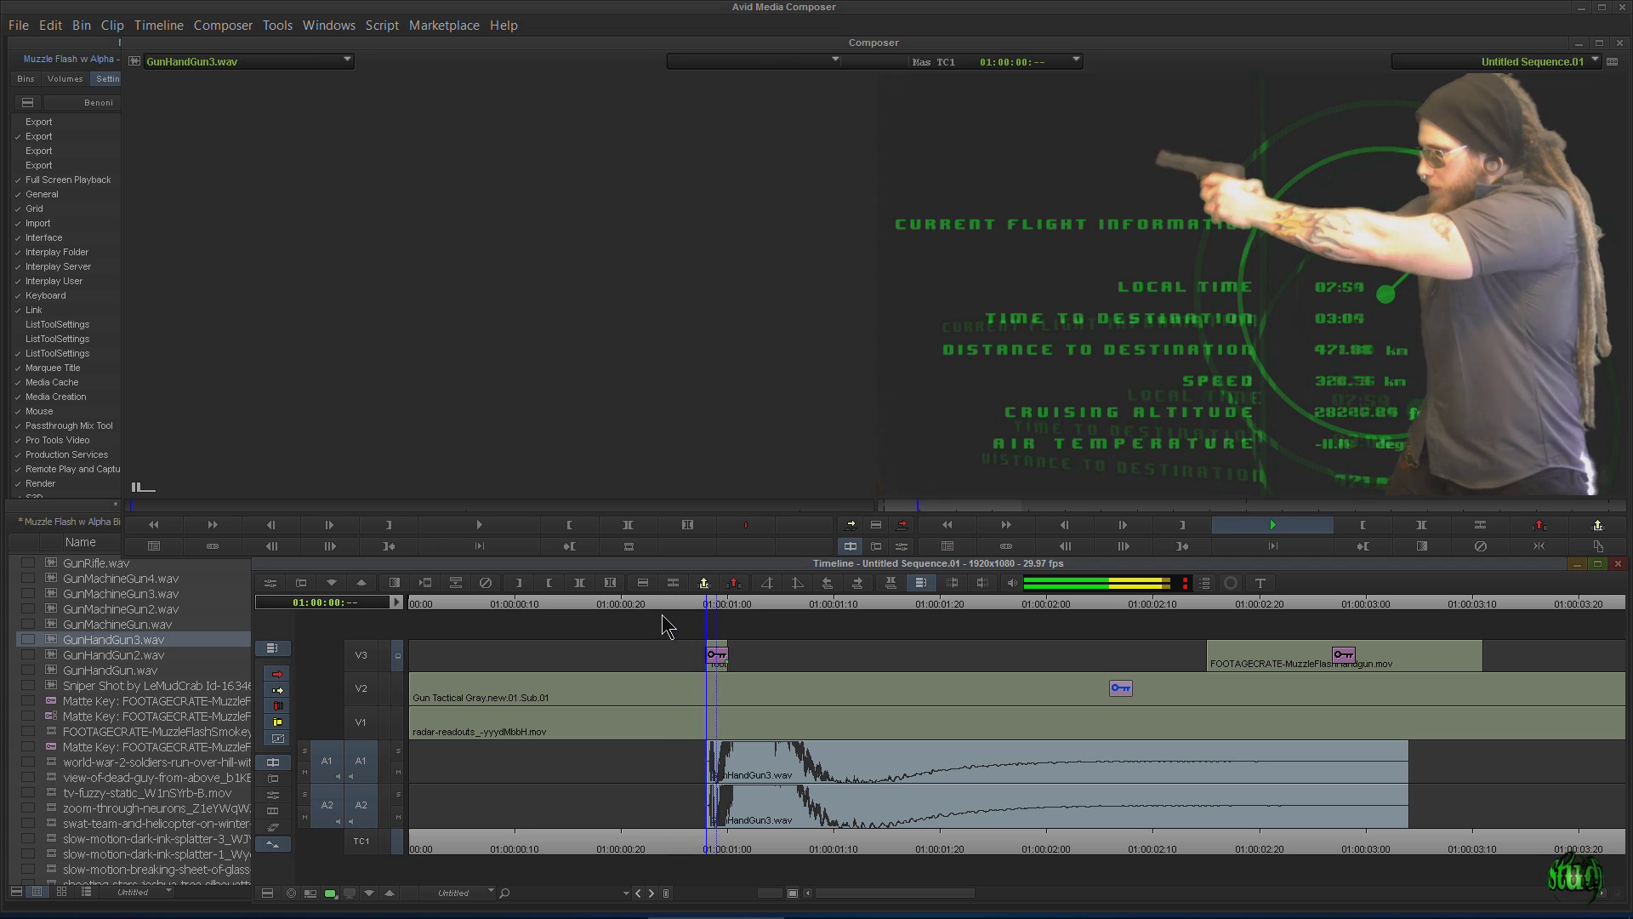
{"action": "left_click", "coordinate": [614, 609]}
{"action": "key", "text": "space"}
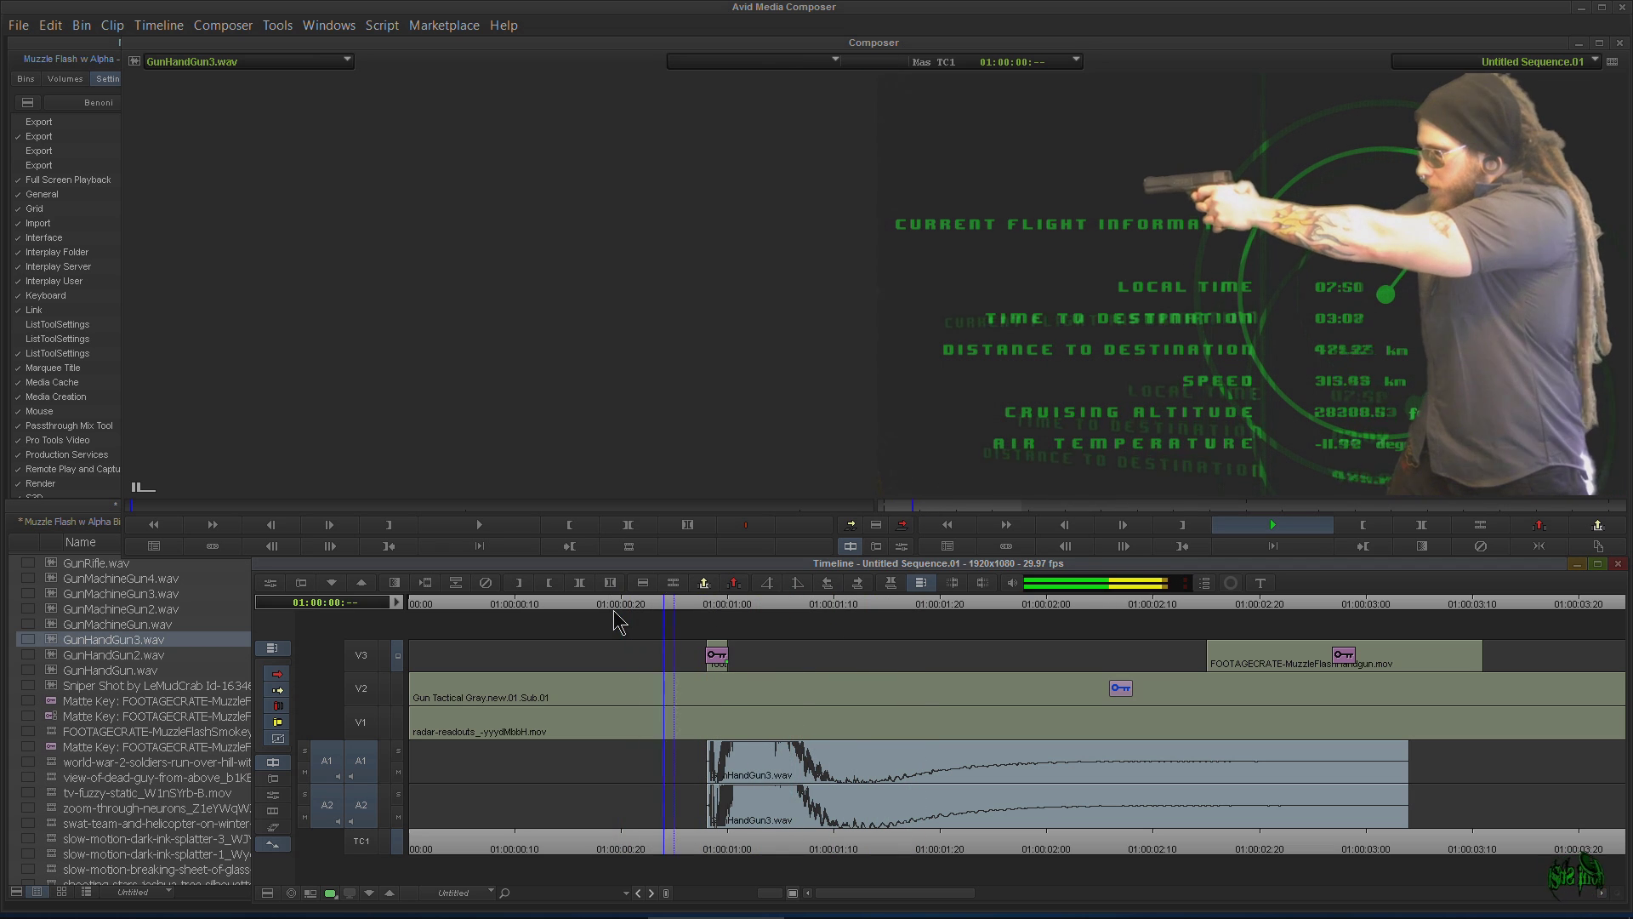
{"action": "key", "text": "space"}
Overwrite GunHandGun3.wav onto tracks A1 and A2 at the opening shot's second muzzle flash, 01:00:02:15
{"action": "left_click", "coordinate": [1164, 631]}
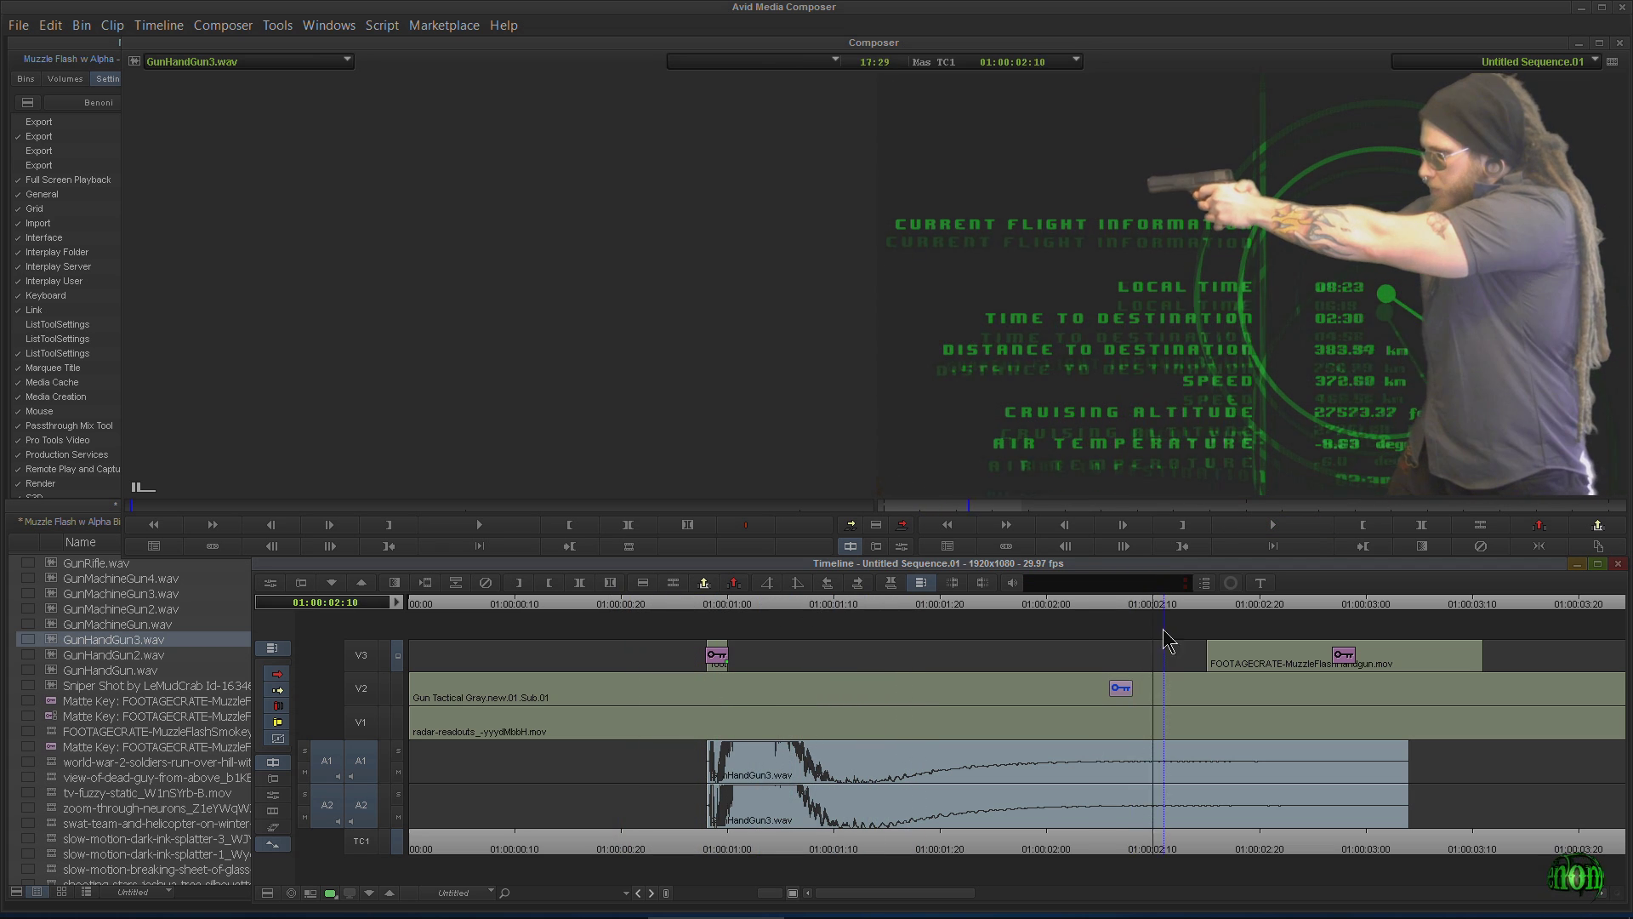
{"action": "left_click", "coordinate": [1189, 626], "text": "ctrl"}
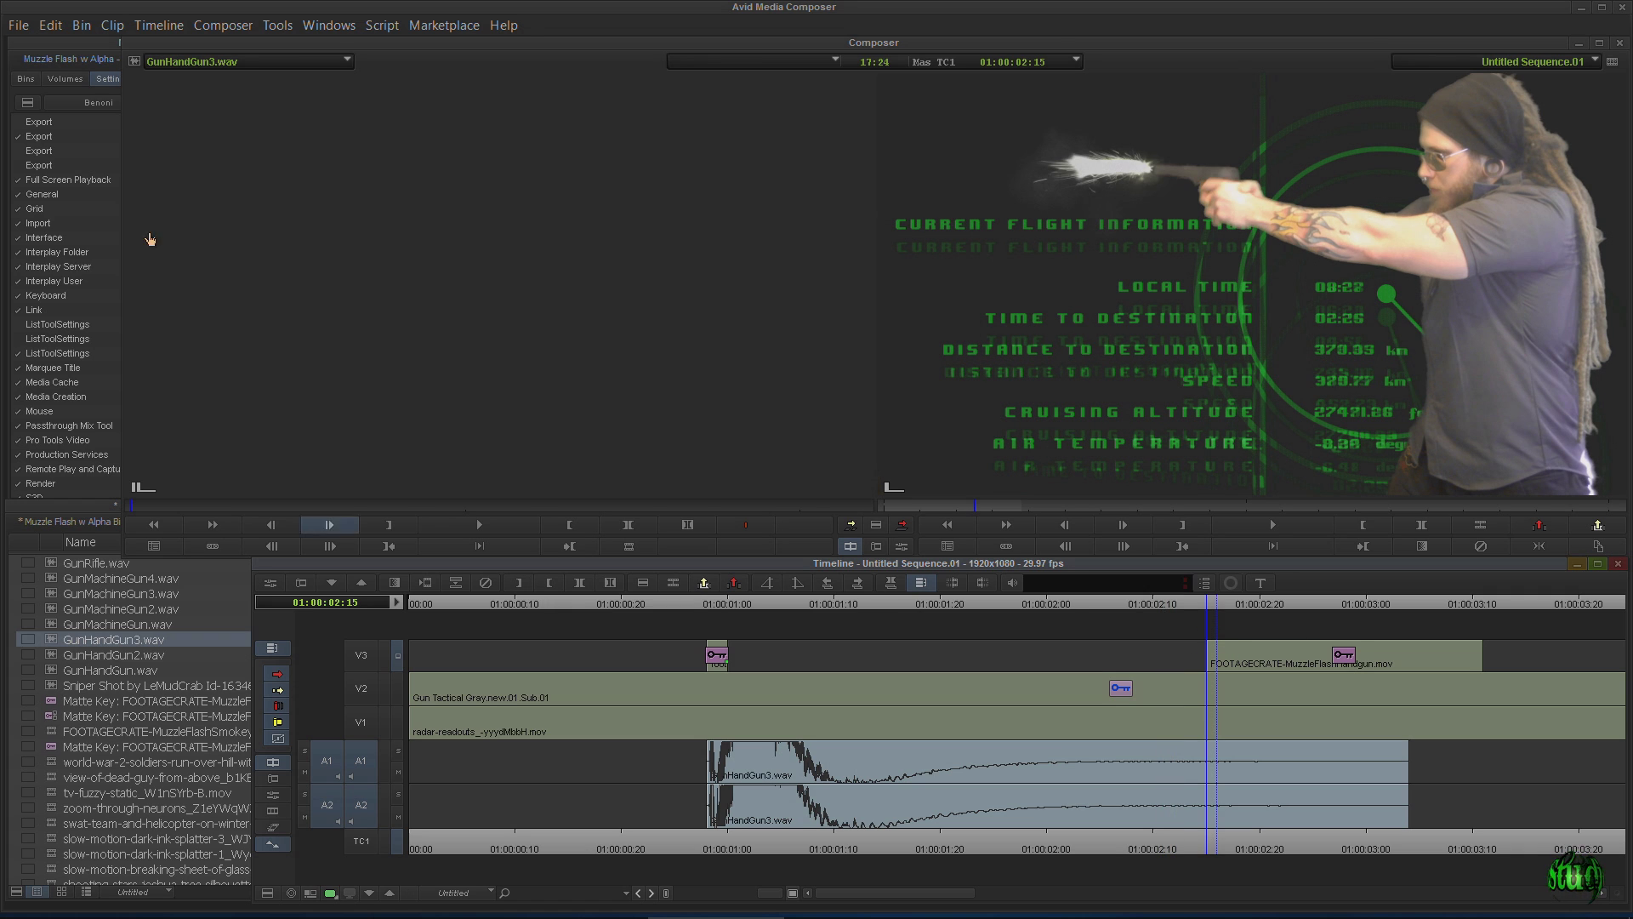
{"action": "left_click", "coordinate": [900, 525]}
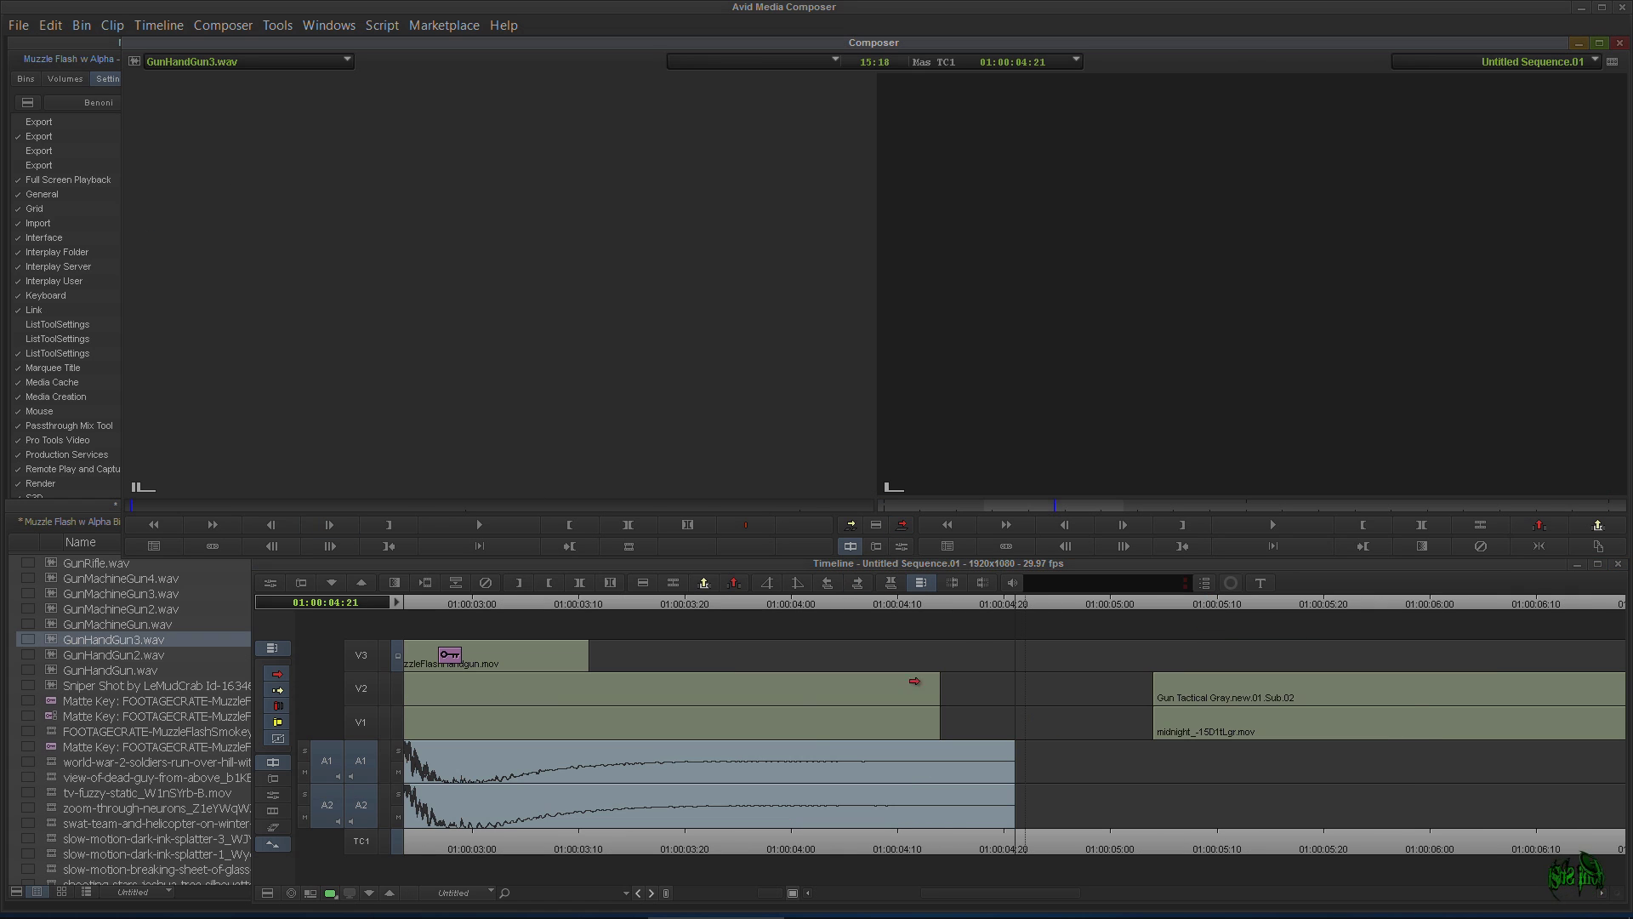
Play through the second GunHandGun3 sound in the opening shot to check it against the muzzle flash
{"action": "left_click_drag", "start_coordinate": [770, 893], "coordinate": [756, 893]}
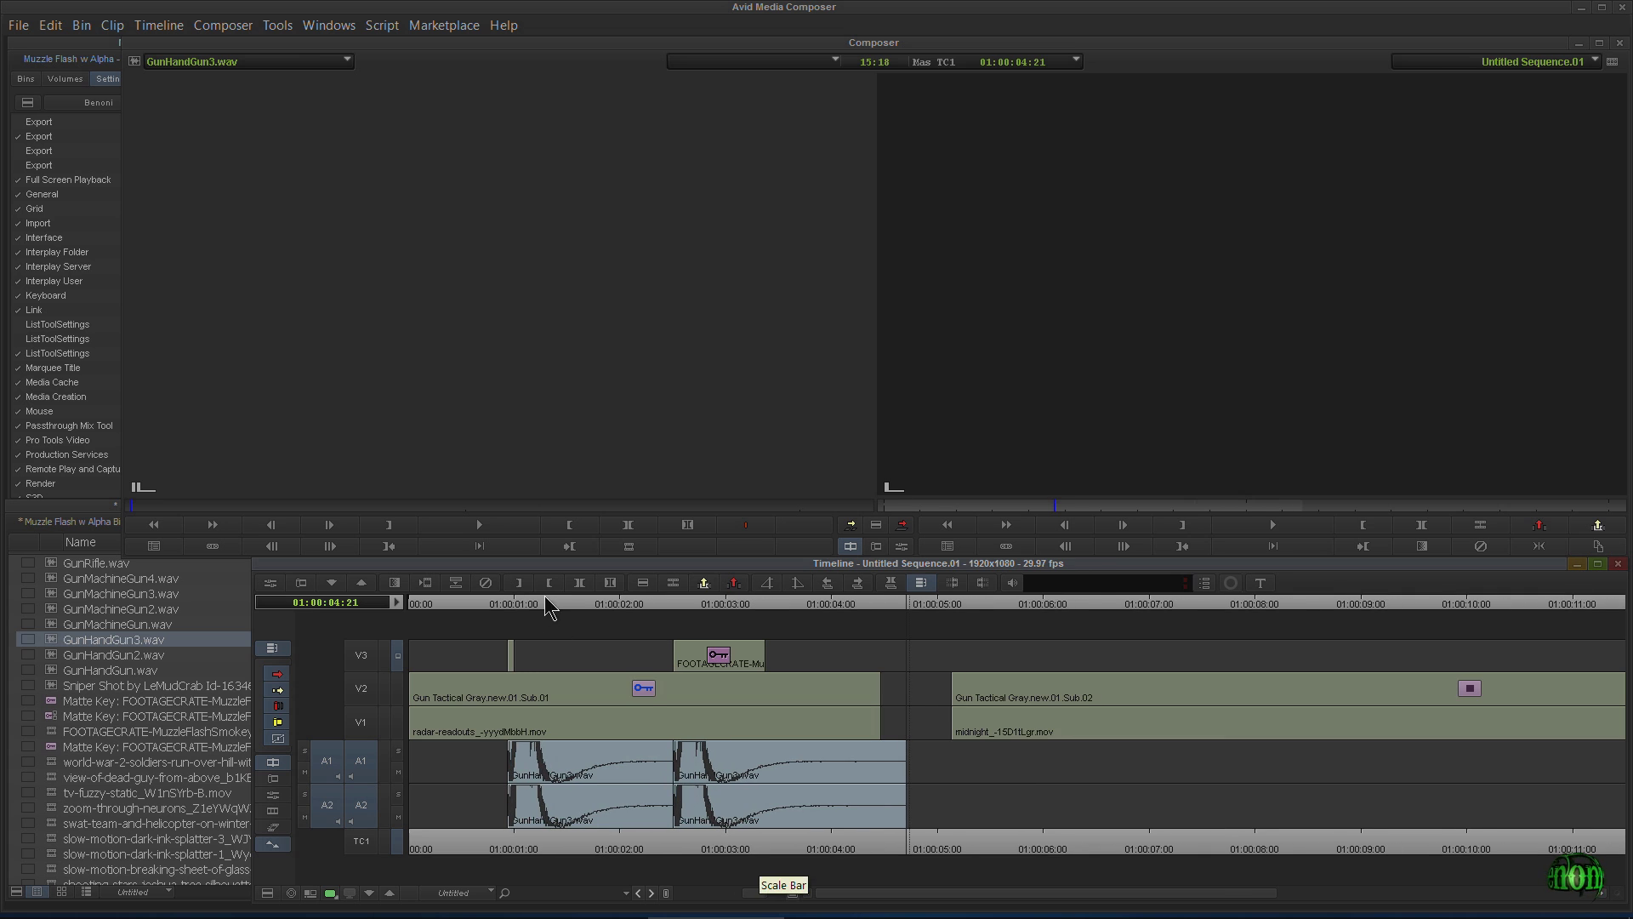
{"action": "left_click", "coordinate": [545, 607]}
{"action": "key", "text": "space"}
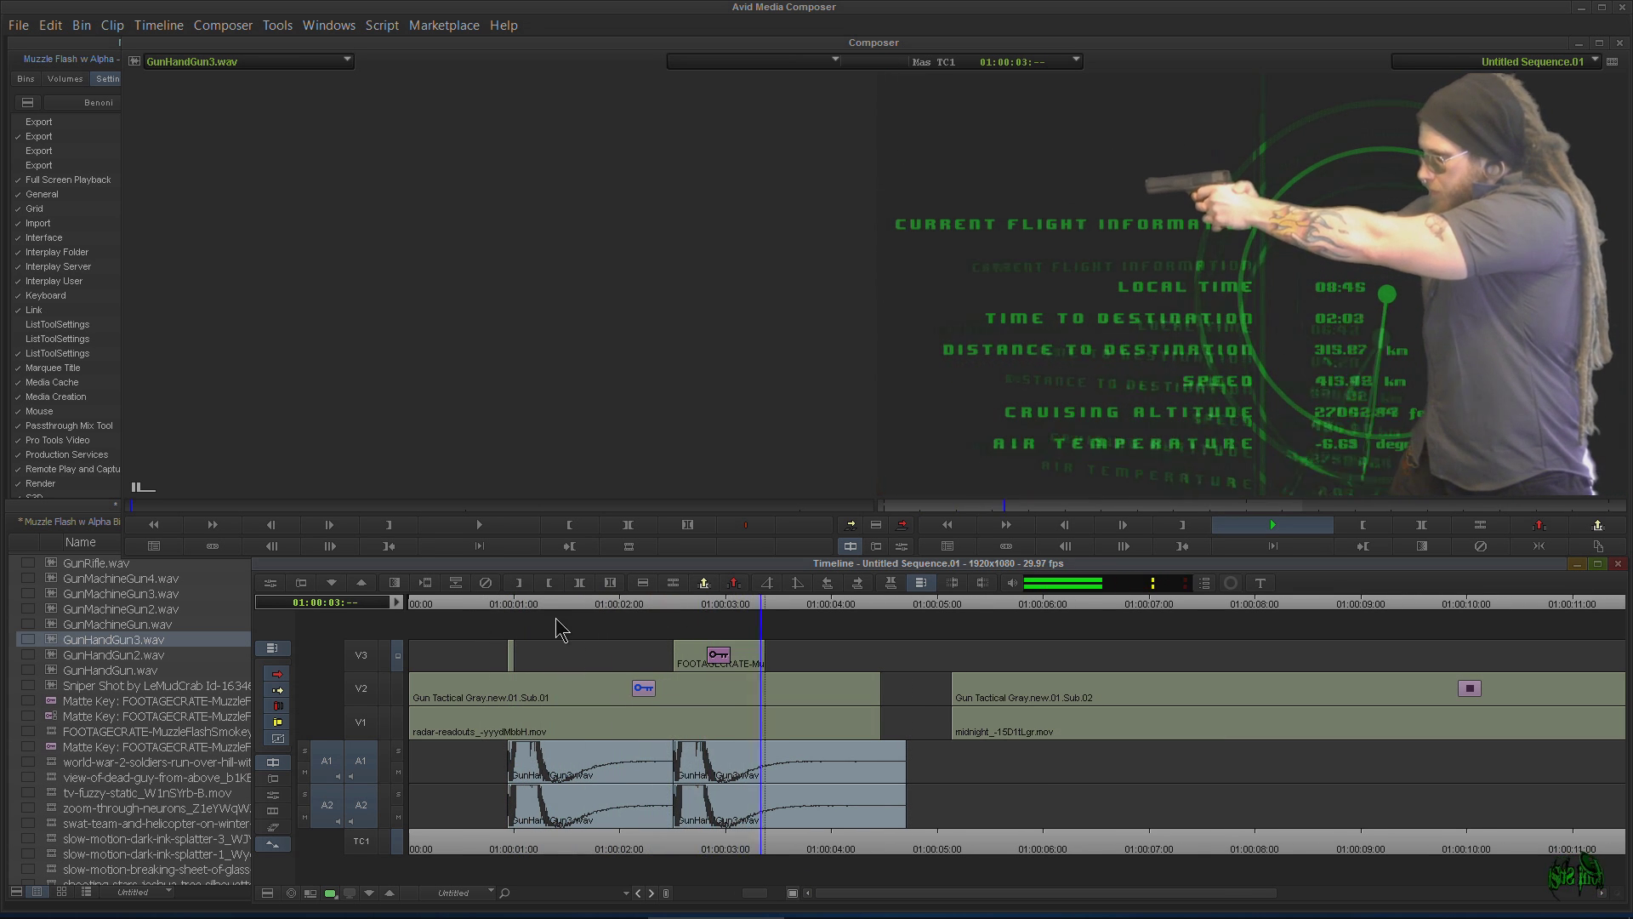
{"action": "key", "text": "space"}
{"action": "left_click", "coordinate": [725, 613]}
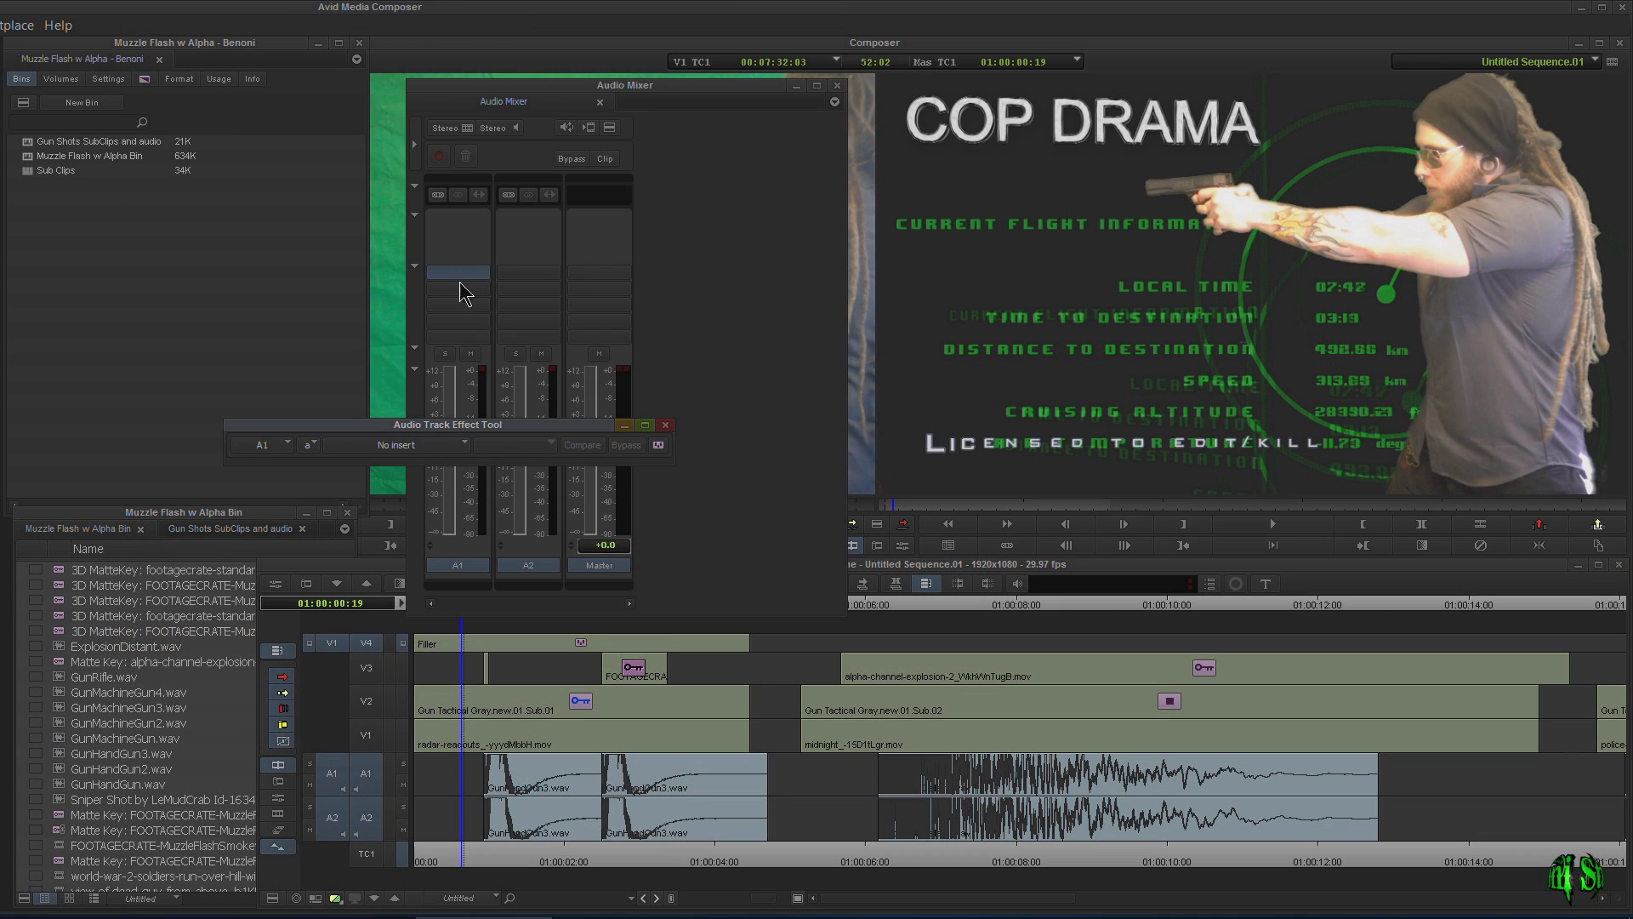
Insert the Space reverb effect on audio track A1 from the Audio Mixer
{"action": "left_click", "coordinate": [460, 282]}
{"action": "mouse_move", "coordinate": [476, 176]}
{"action": "left_click", "coordinate": [728, 422]}
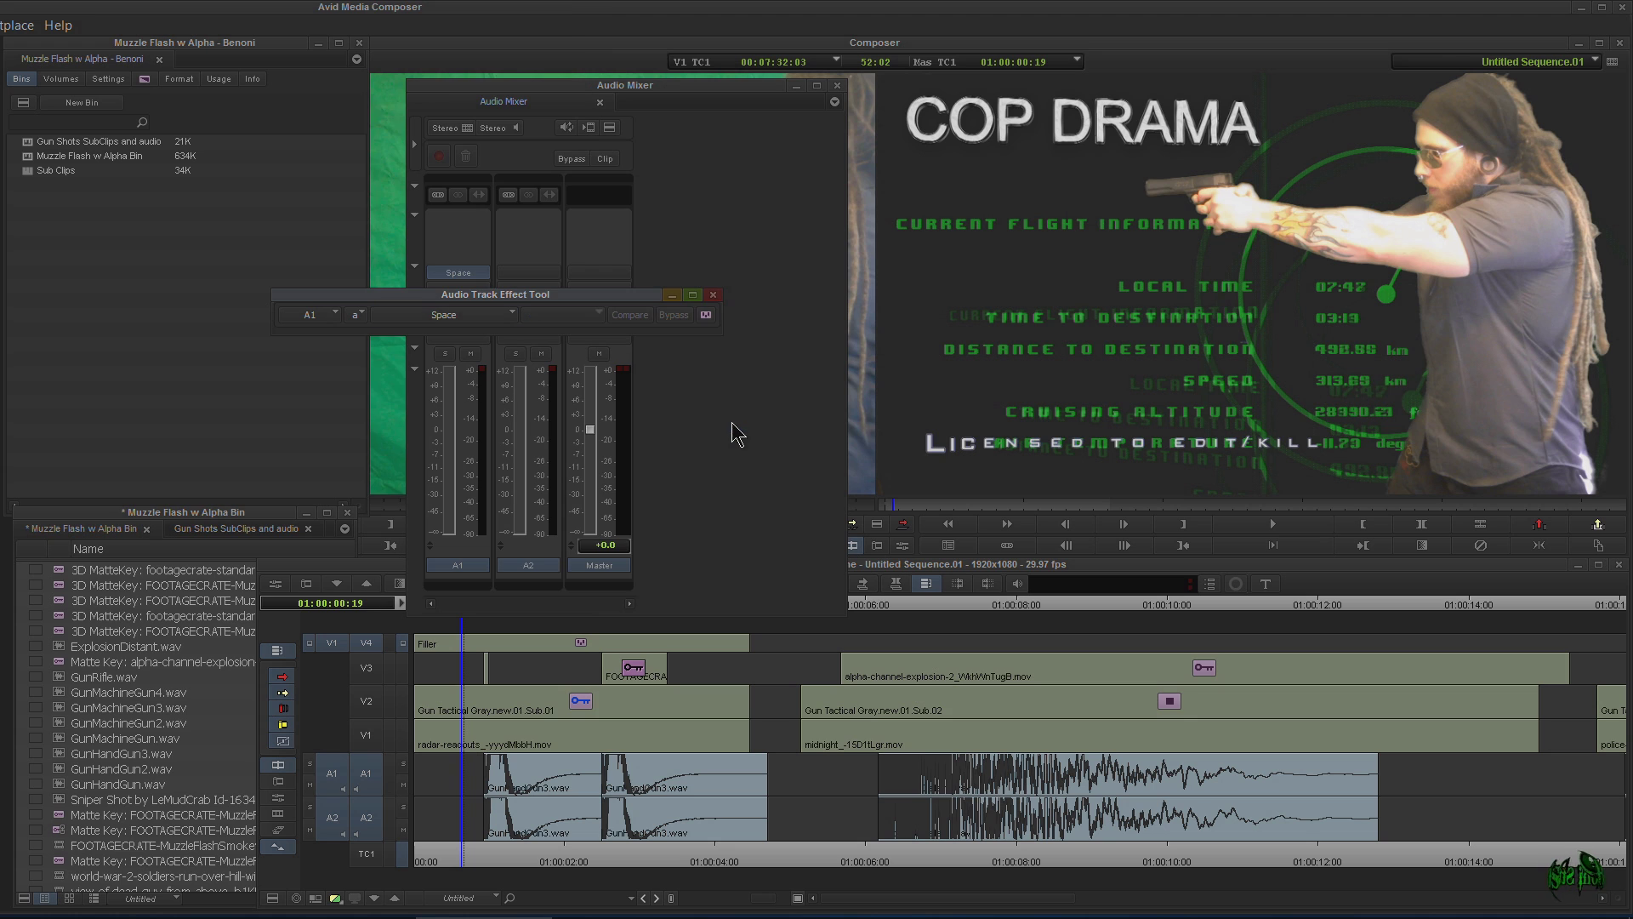
Expand the folders in Space's preset list and choose a reverb preset for track A1
{"action": "scroll", "coordinate": [778, 652], "scroll_direction": "up", "scroll_amount": 5}
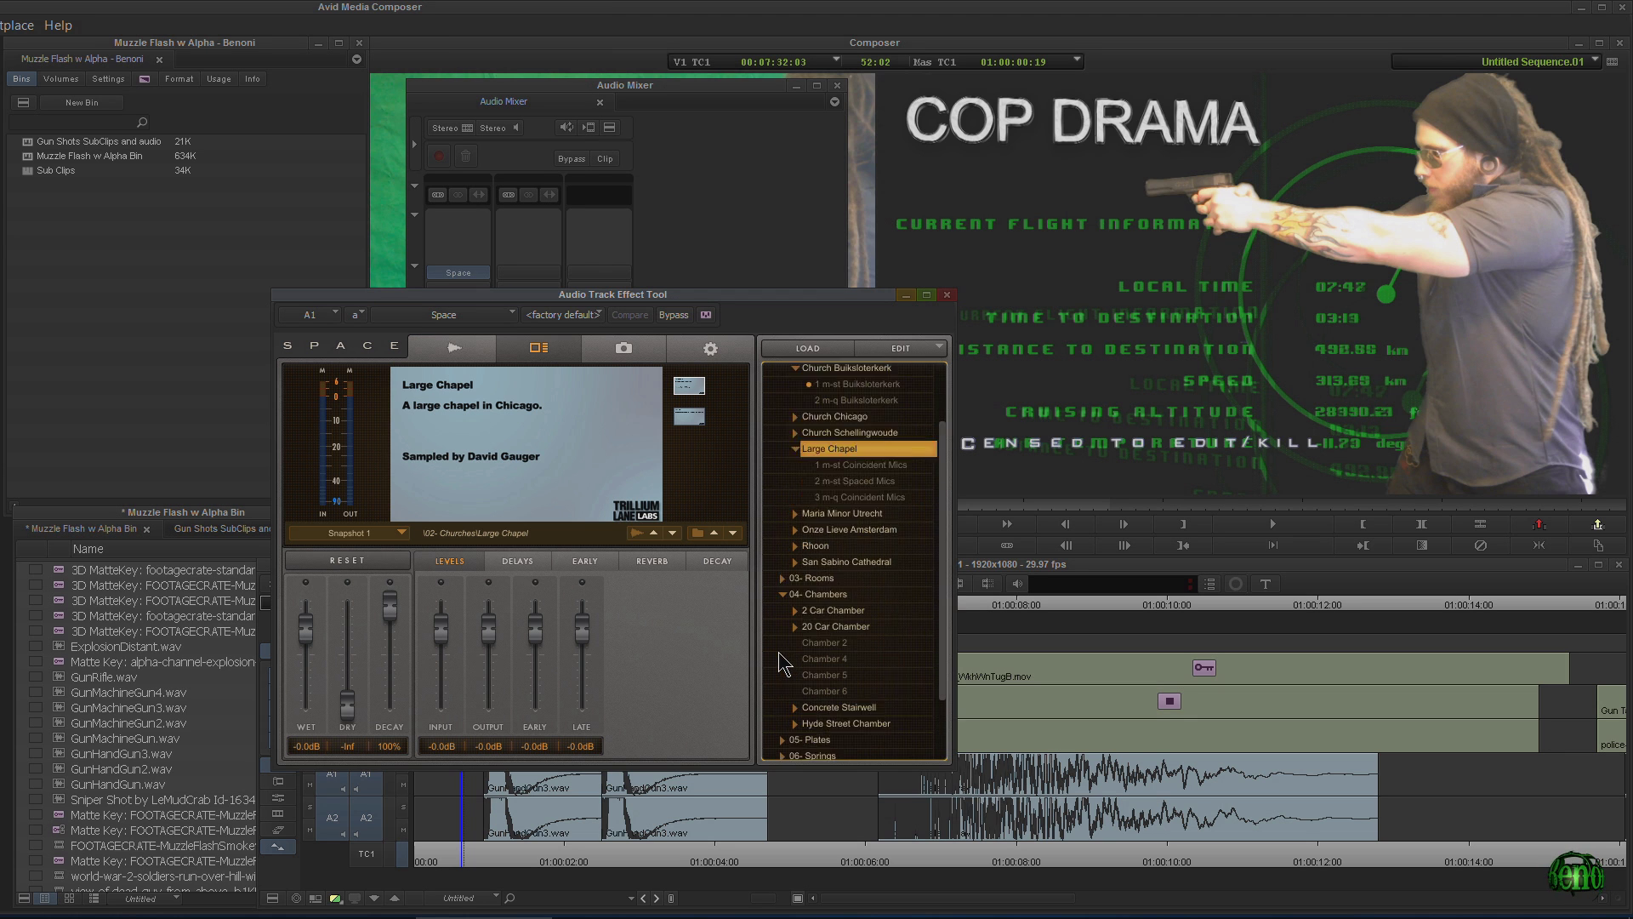
{"action": "scroll", "coordinate": [779, 651], "scroll_direction": "down", "scroll_amount": 5}
{"action": "left_click", "coordinate": [781, 703]}
{"action": "scroll", "coordinate": [779, 701], "scroll_direction": "down", "scroll_amount": 3}
{"action": "left_click", "coordinate": [795, 657]}
{"action": "left_click", "coordinate": [841, 641]}
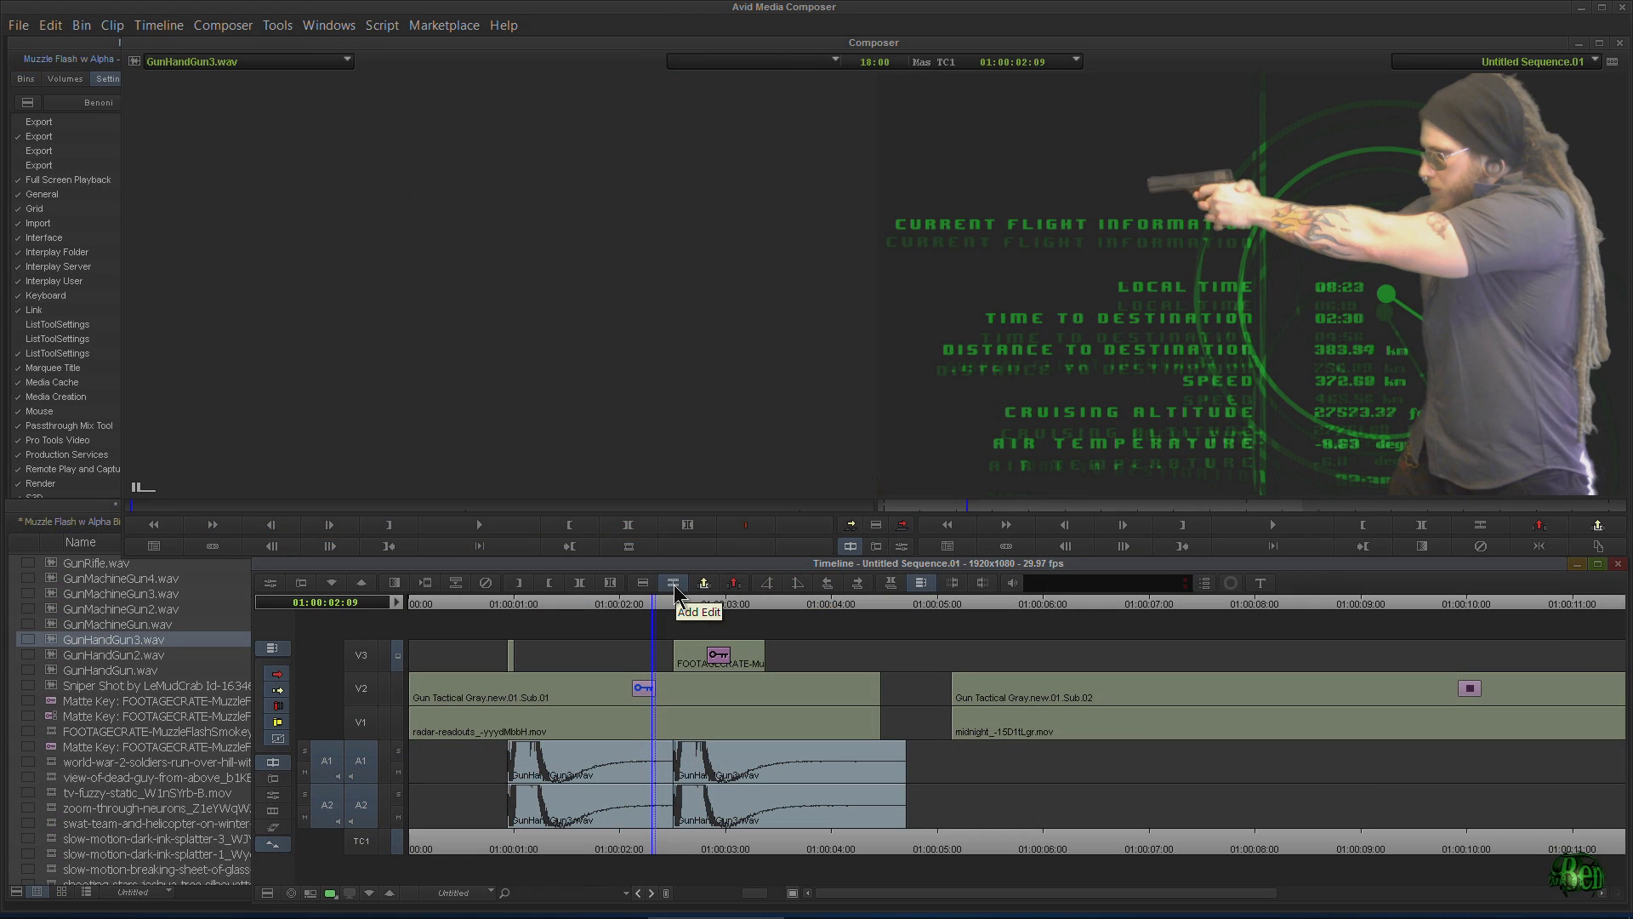
Play through the second gunshot in the opening shot and both gunshots in the final shot to hear the audio against the flashes
{"action": "key", "text": "space"}
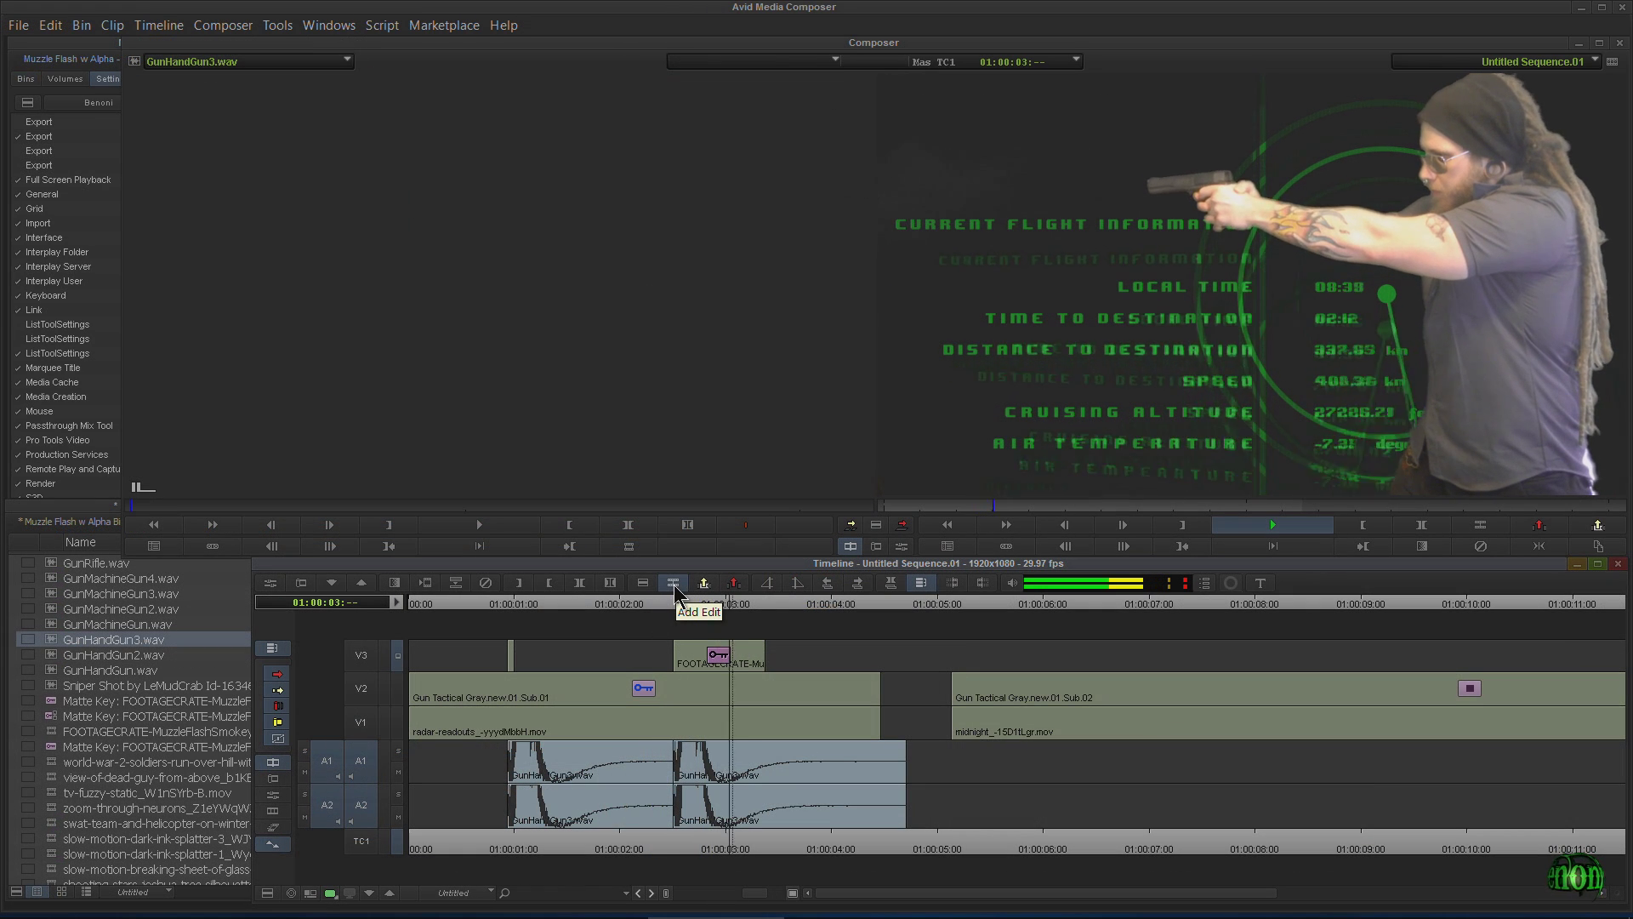
{"action": "key", "text": "space"}
{"action": "left_click_drag", "start_coordinate": [775, 605], "coordinate": [493, 640]}
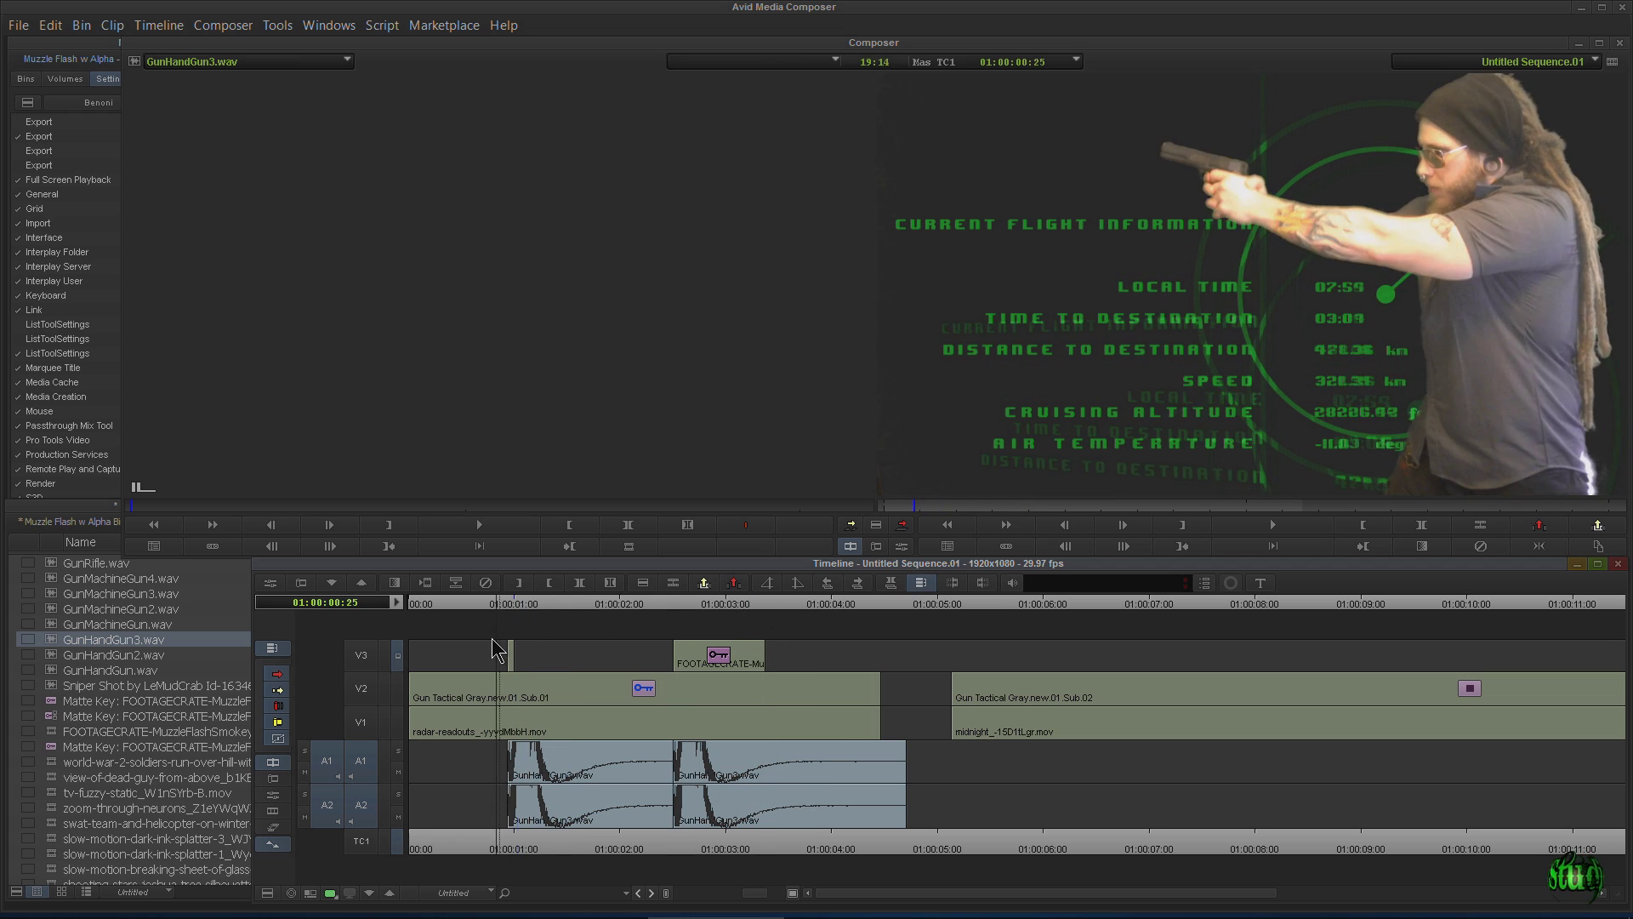
{"action": "key", "text": "Home"}
{"action": "left_click_drag", "start_coordinate": [1061, 606], "coordinate": [1431, 596]}
{"action": "key", "text": "End"}
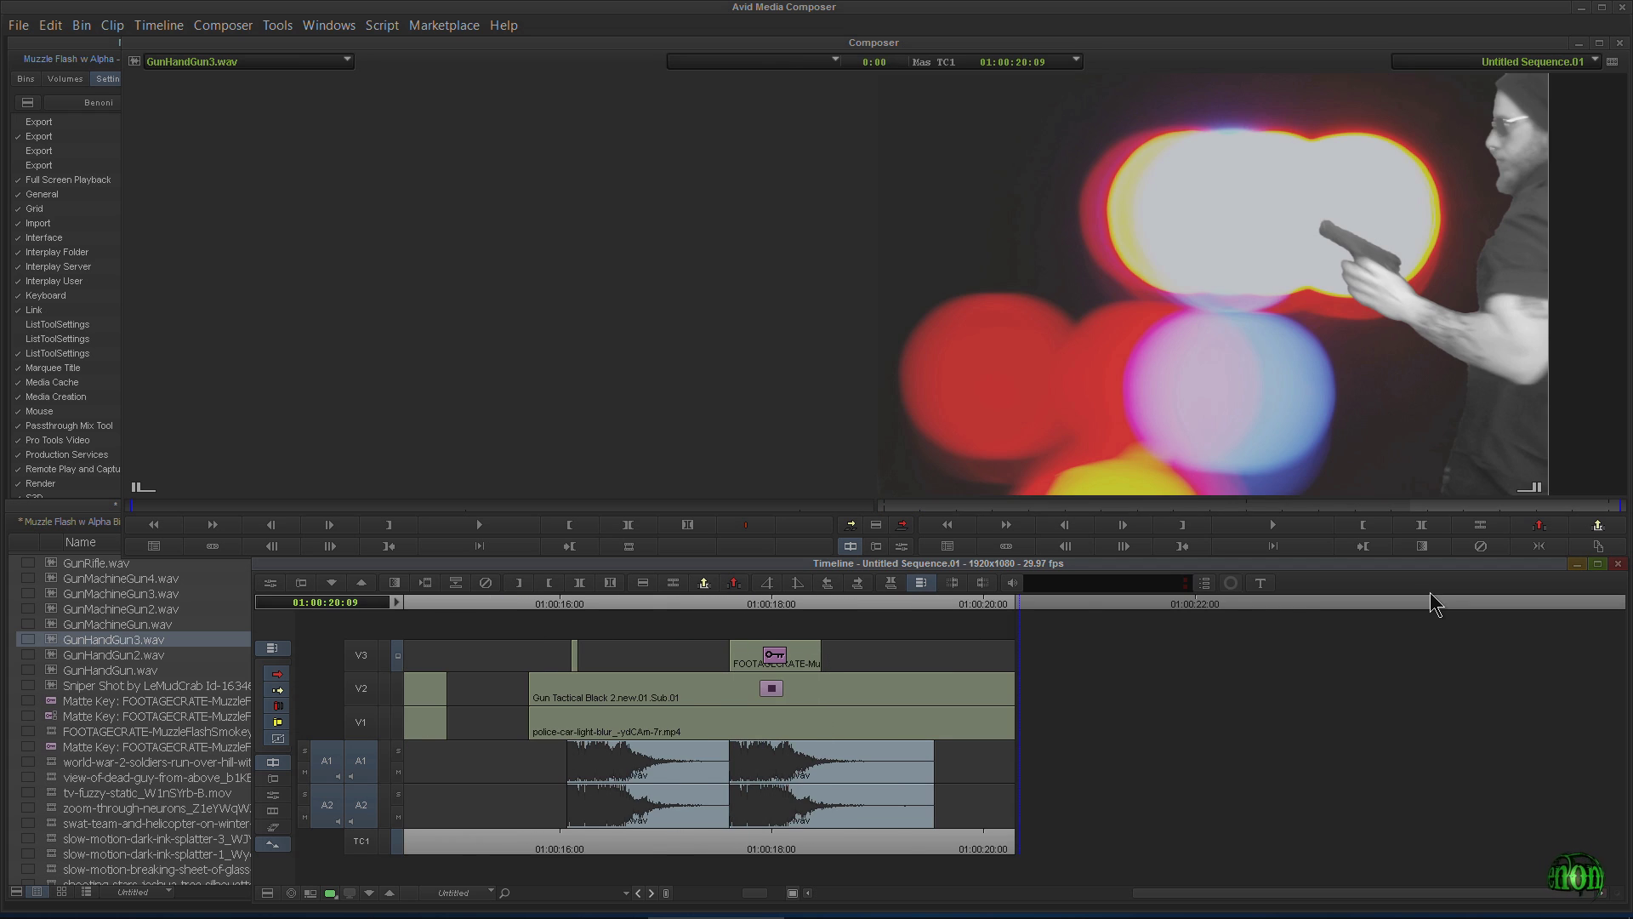
{"action": "left_click", "coordinate": [568, 609]}
{"action": "key", "text": "space"}
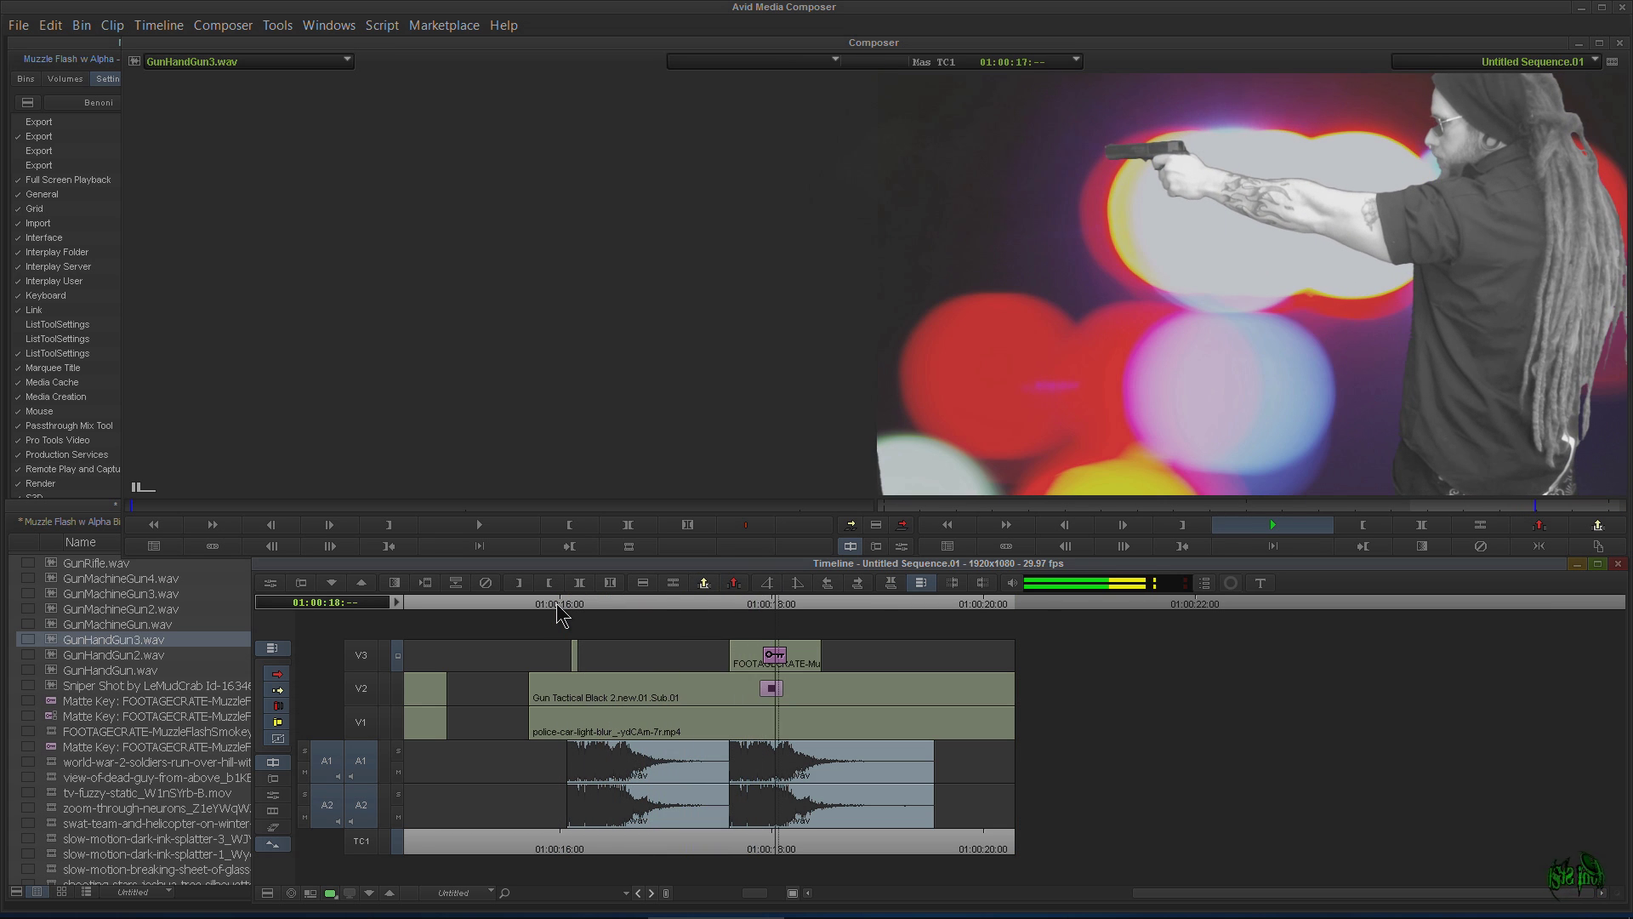
{"action": "left_click_drag", "start_coordinate": [769, 603], "coordinate": [644, 640]}
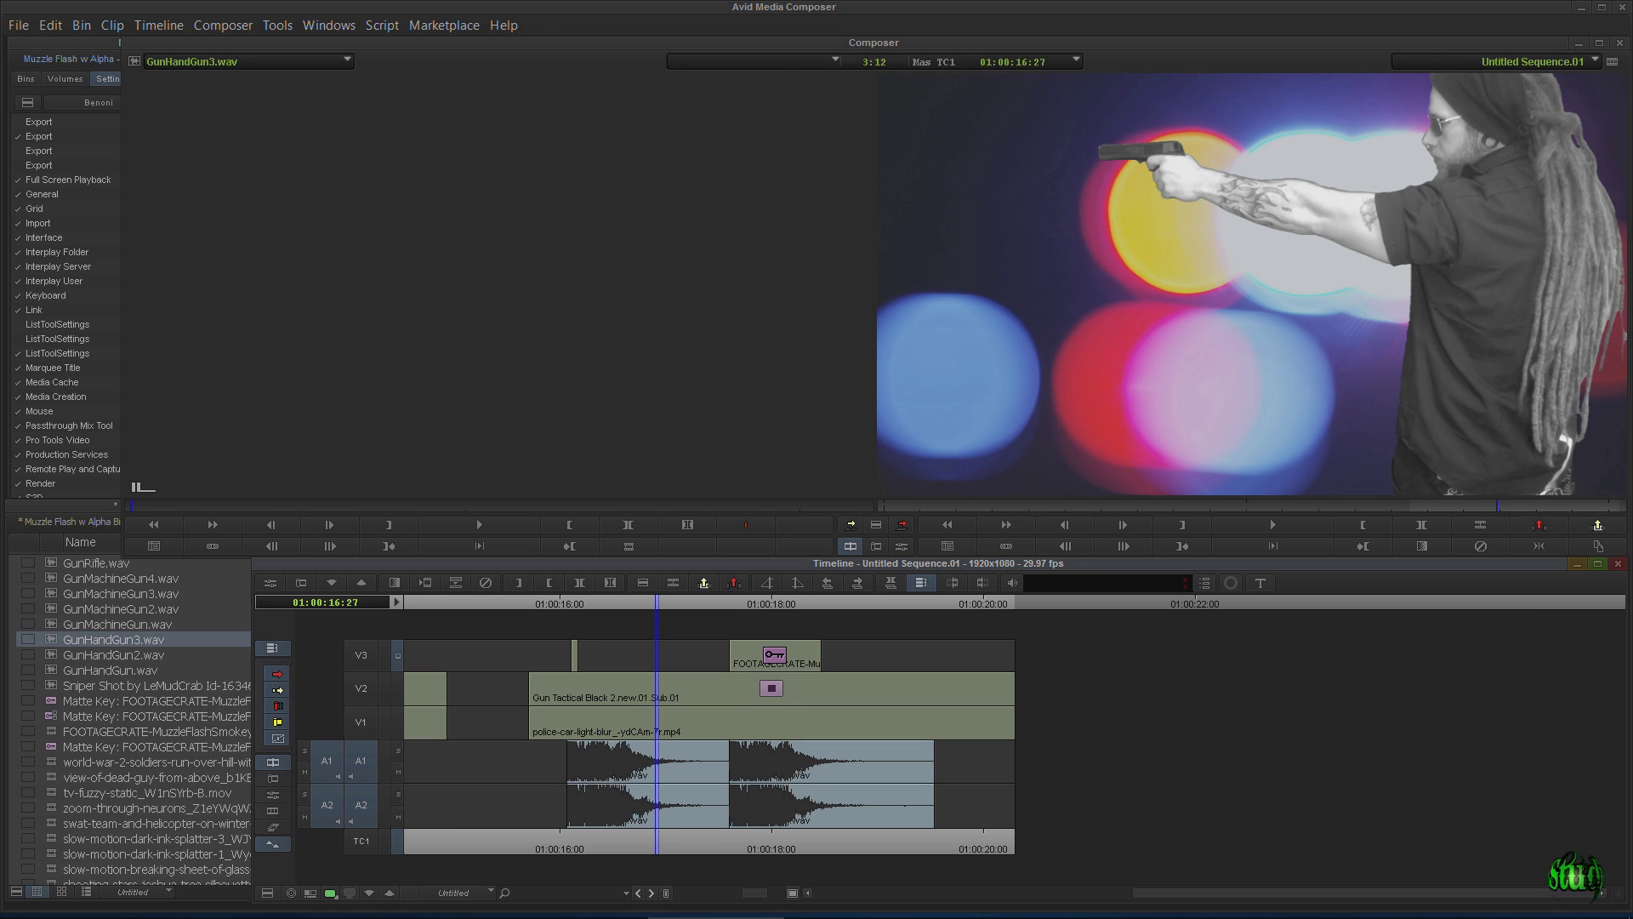
Look up the NewBlue Titler Pro 4 category among the project's video effect filters
{"action": "left_click", "coordinate": [60, 79]}
{"action": "left_click", "coordinate": [146, 82]}
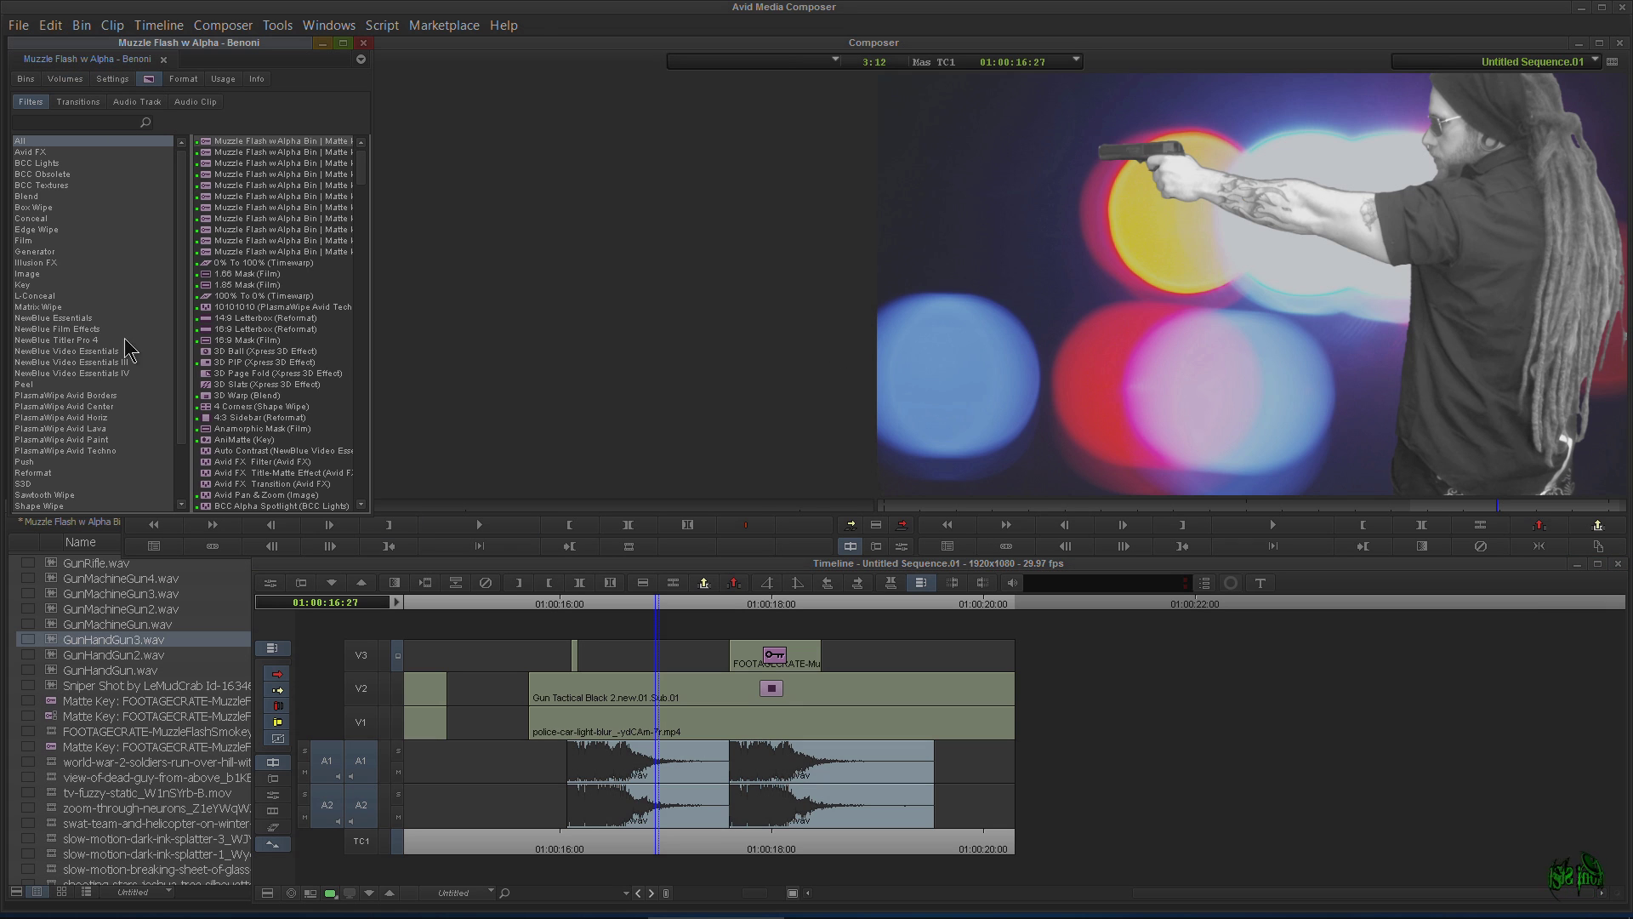
{"action": "left_click", "coordinate": [68, 342]}
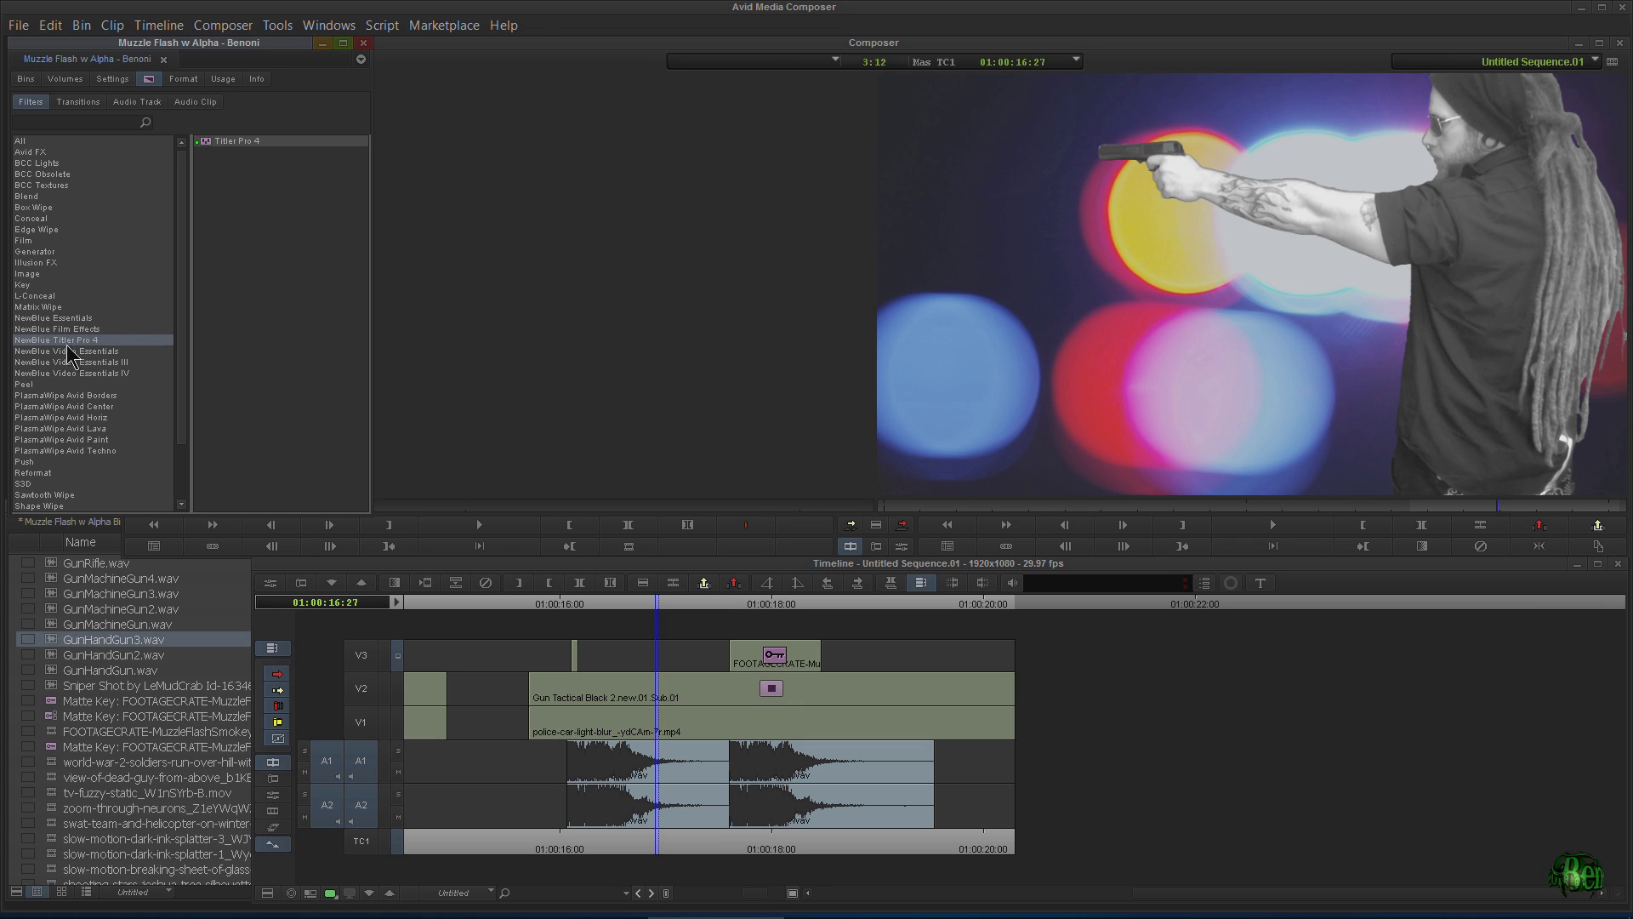
{"action": "left_click", "coordinate": [1121, 289]}
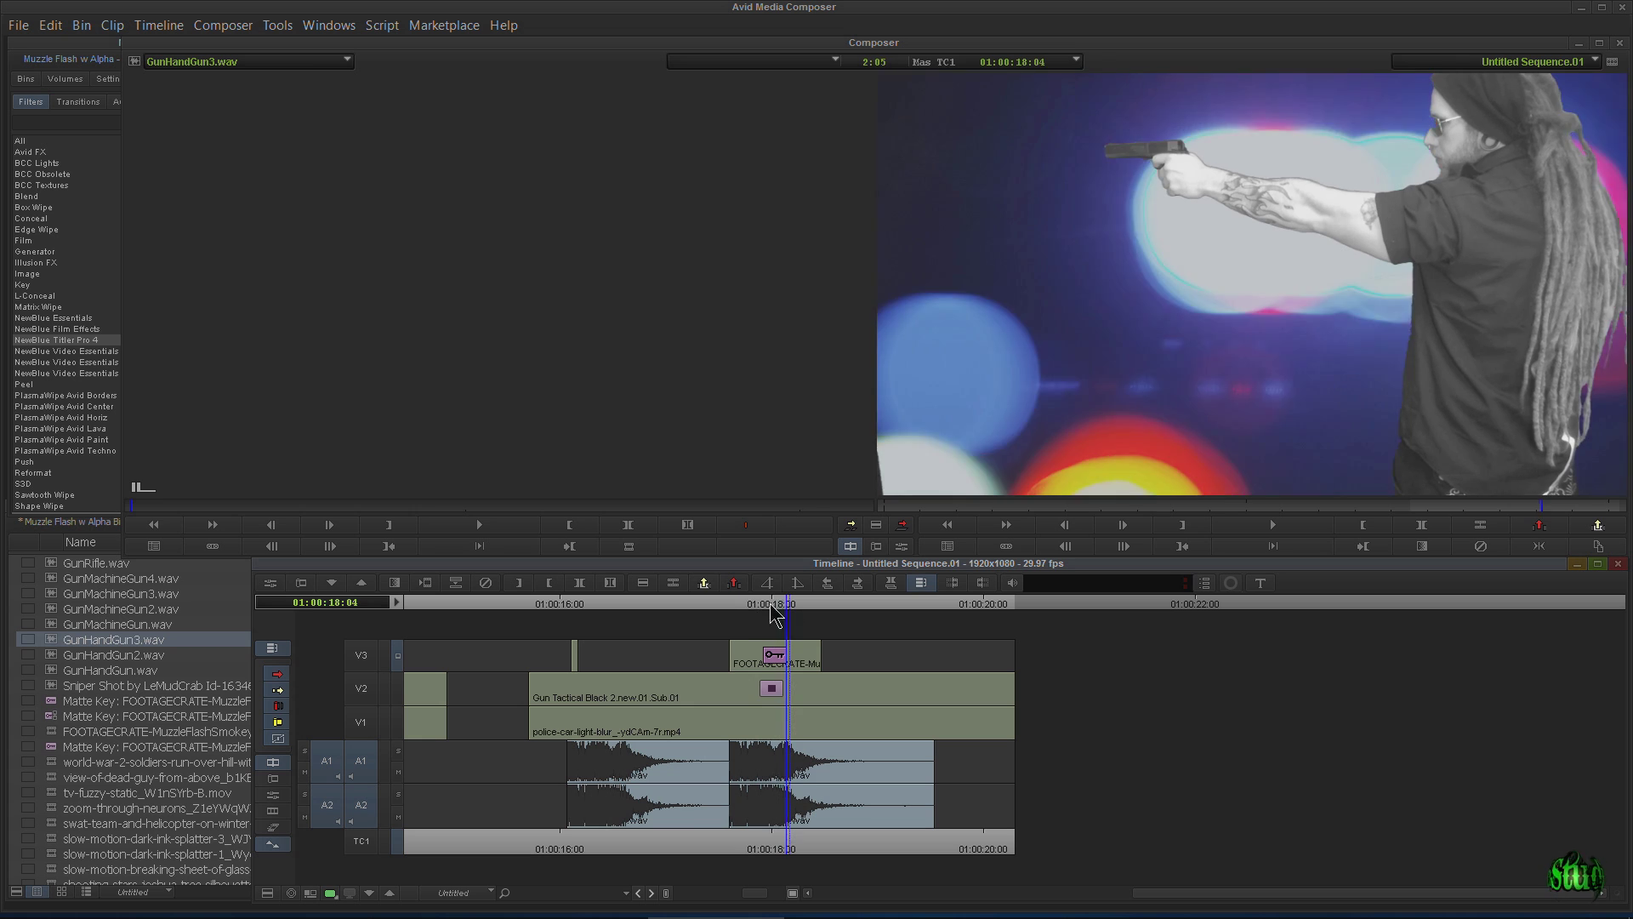
Replay the final police-light shot from just before its first muzzle flash
{"action": "left_click_drag", "start_coordinate": [772, 606], "coordinate": [562, 631]}
{"action": "key", "text": "space"}
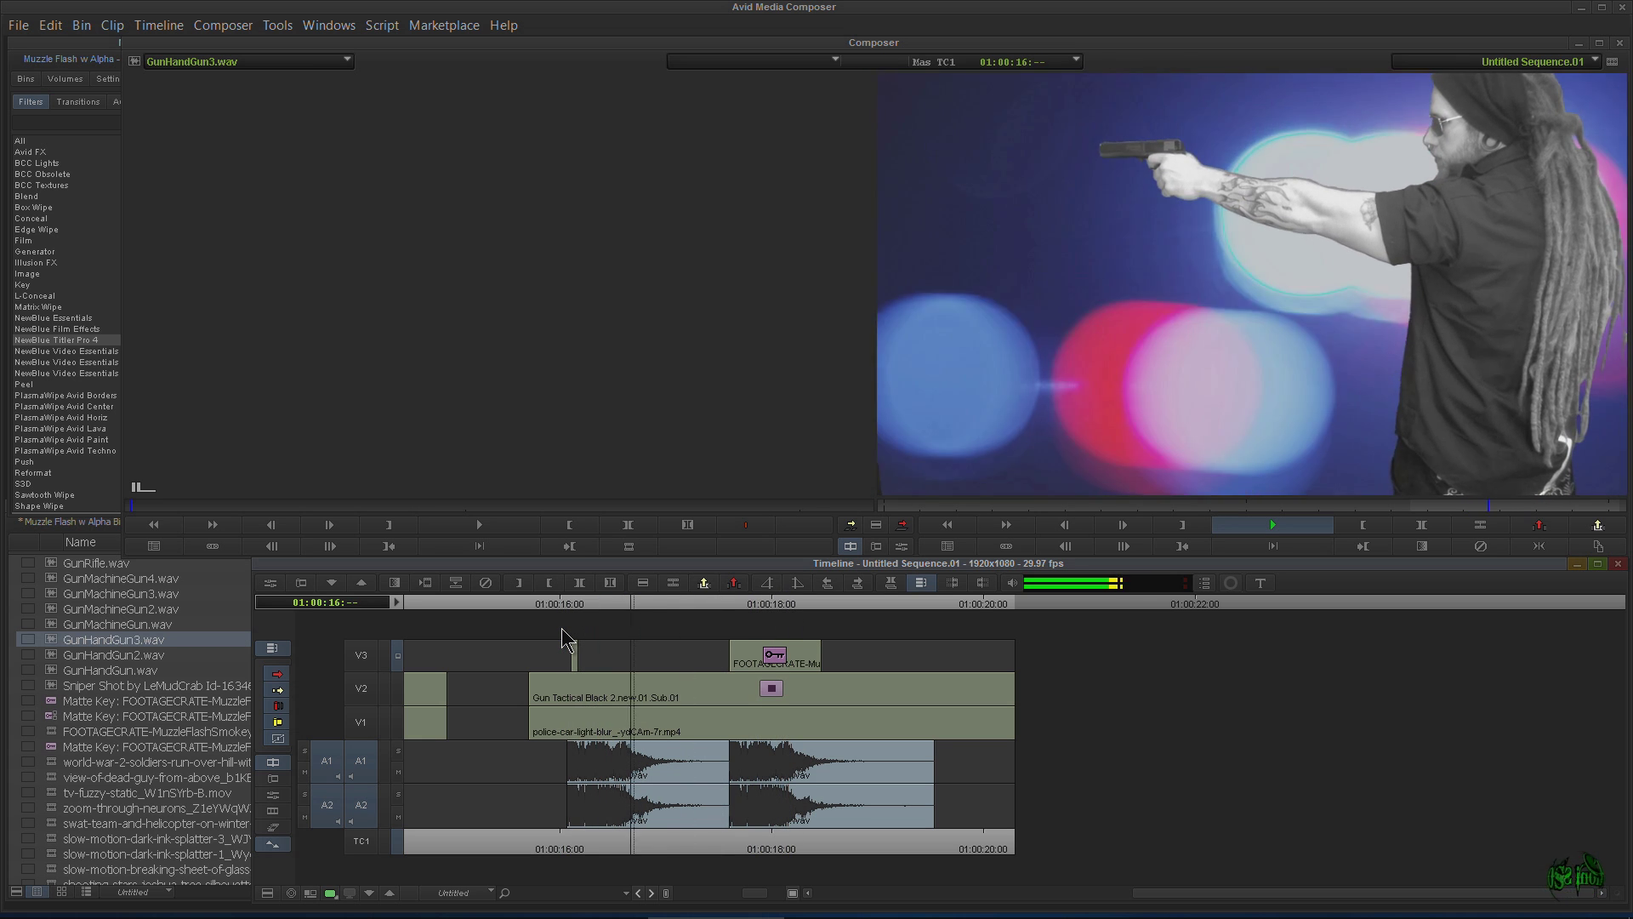
{"action": "key", "text": "space"}
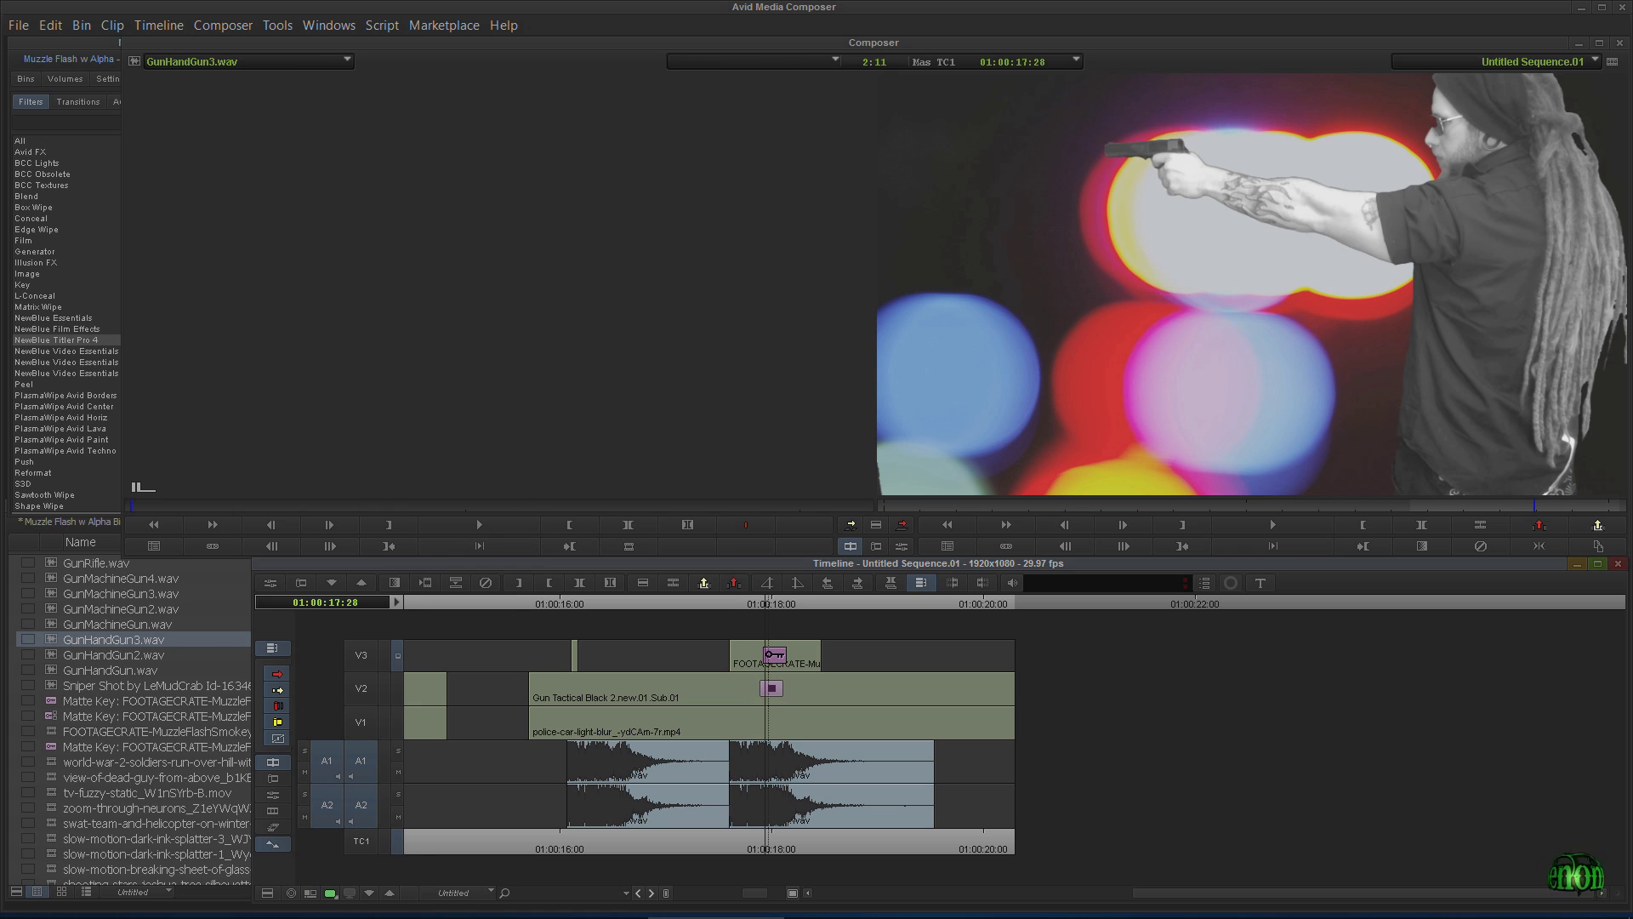
Review the image size, color level and alpha channel options in the project's Import settings
{"action": "left_click", "coordinate": [323, 902]}
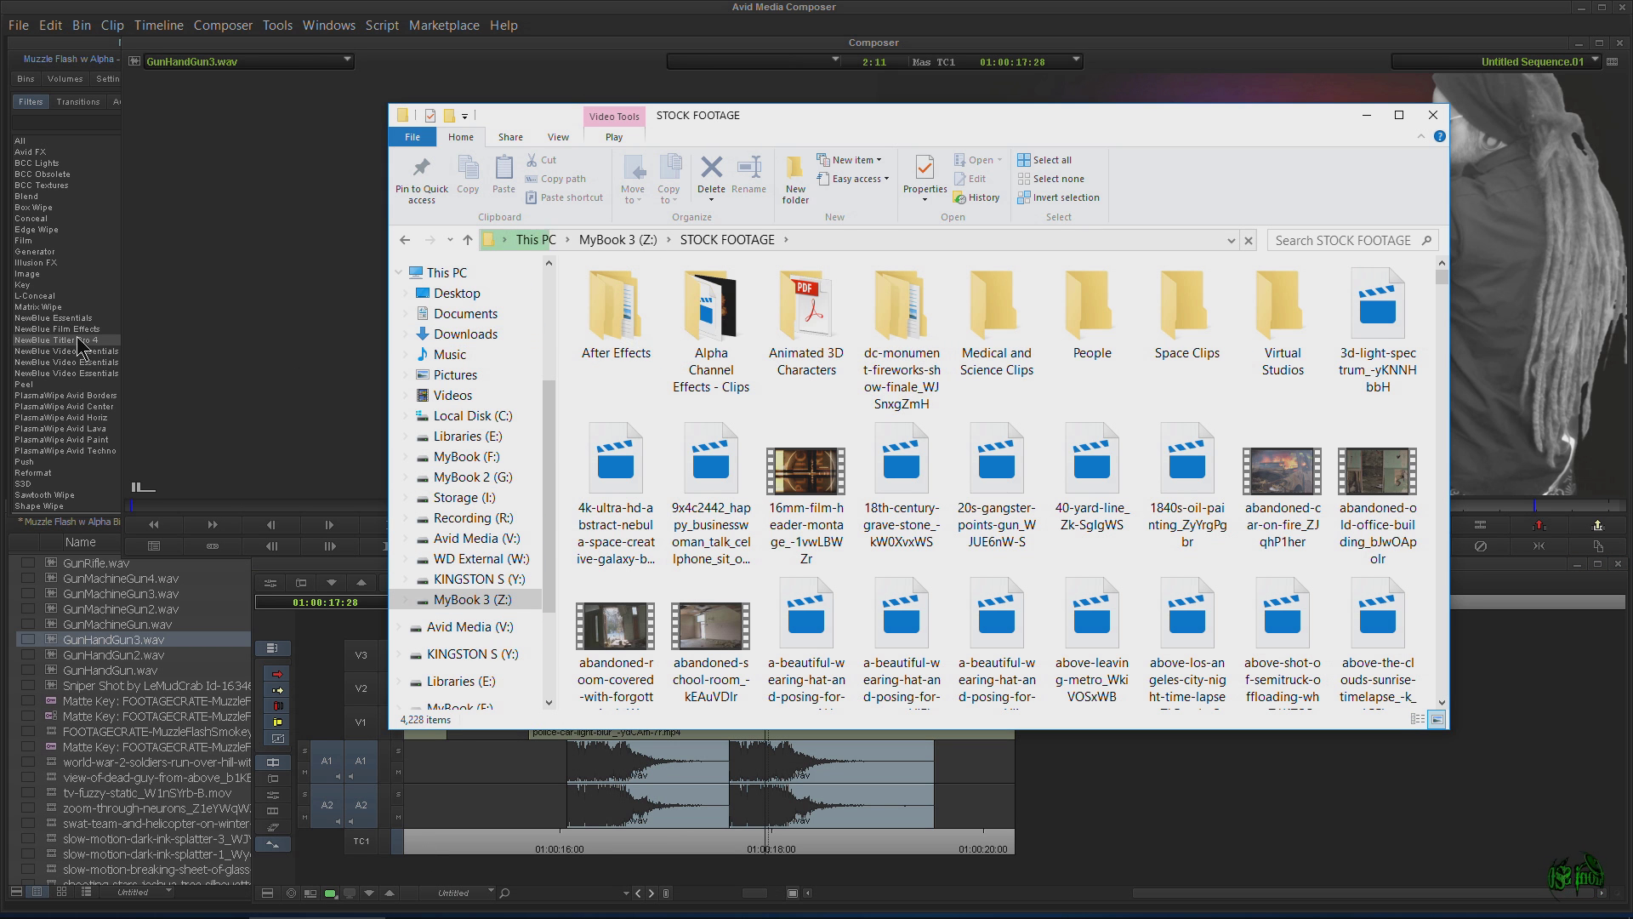
{"action": "left_click", "coordinate": [60, 349]}
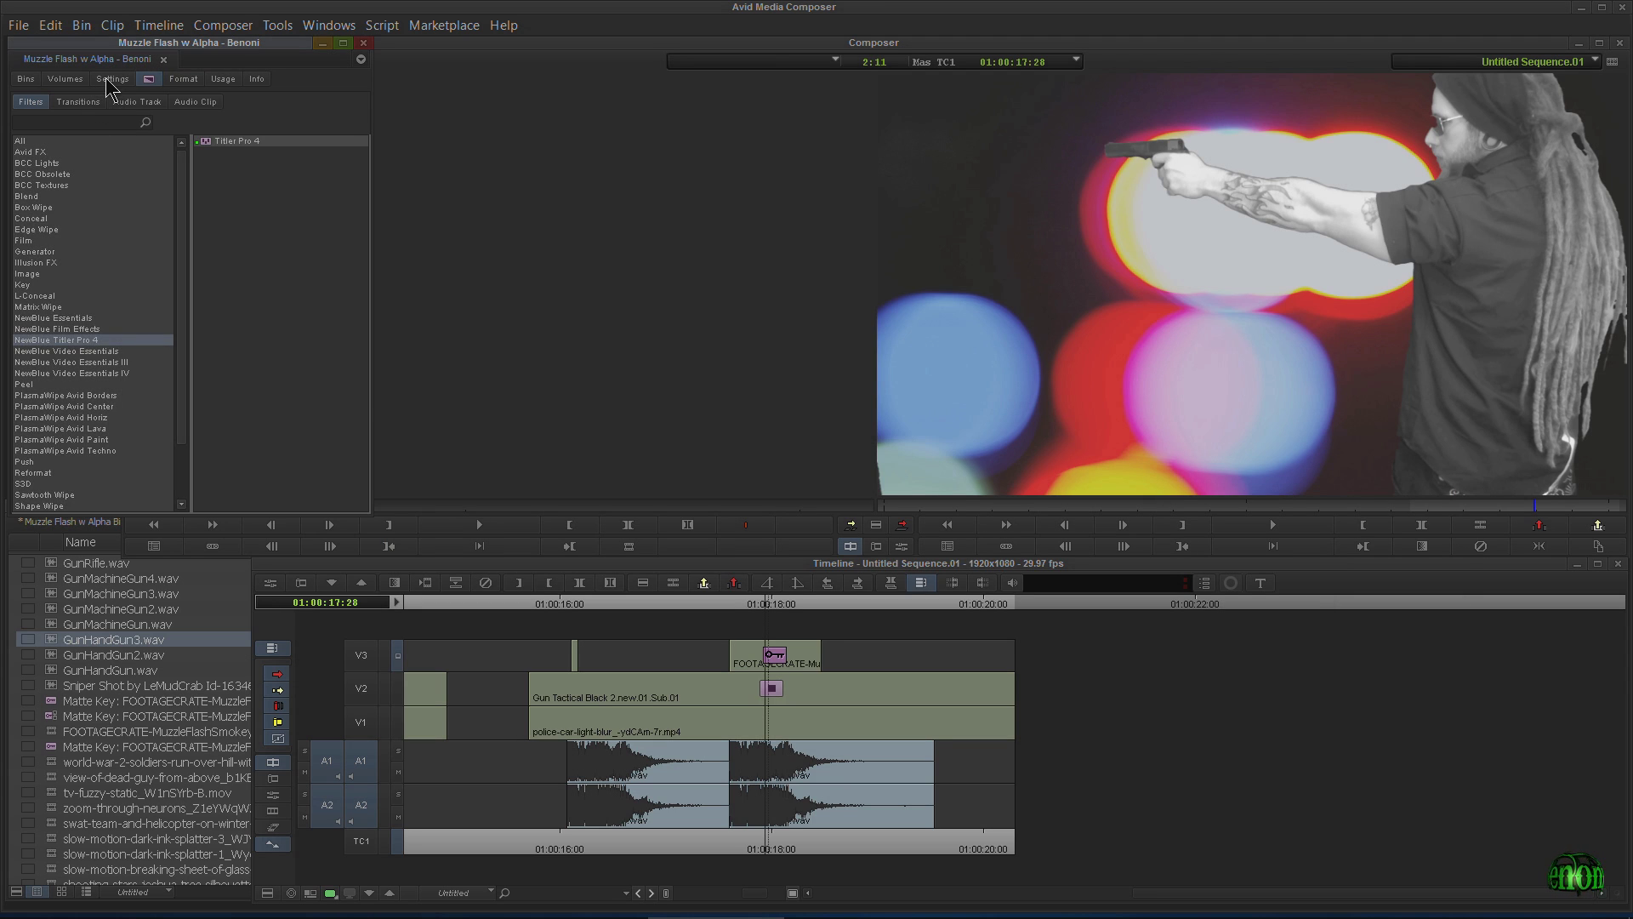
{"action": "left_click", "coordinate": [111, 81]}
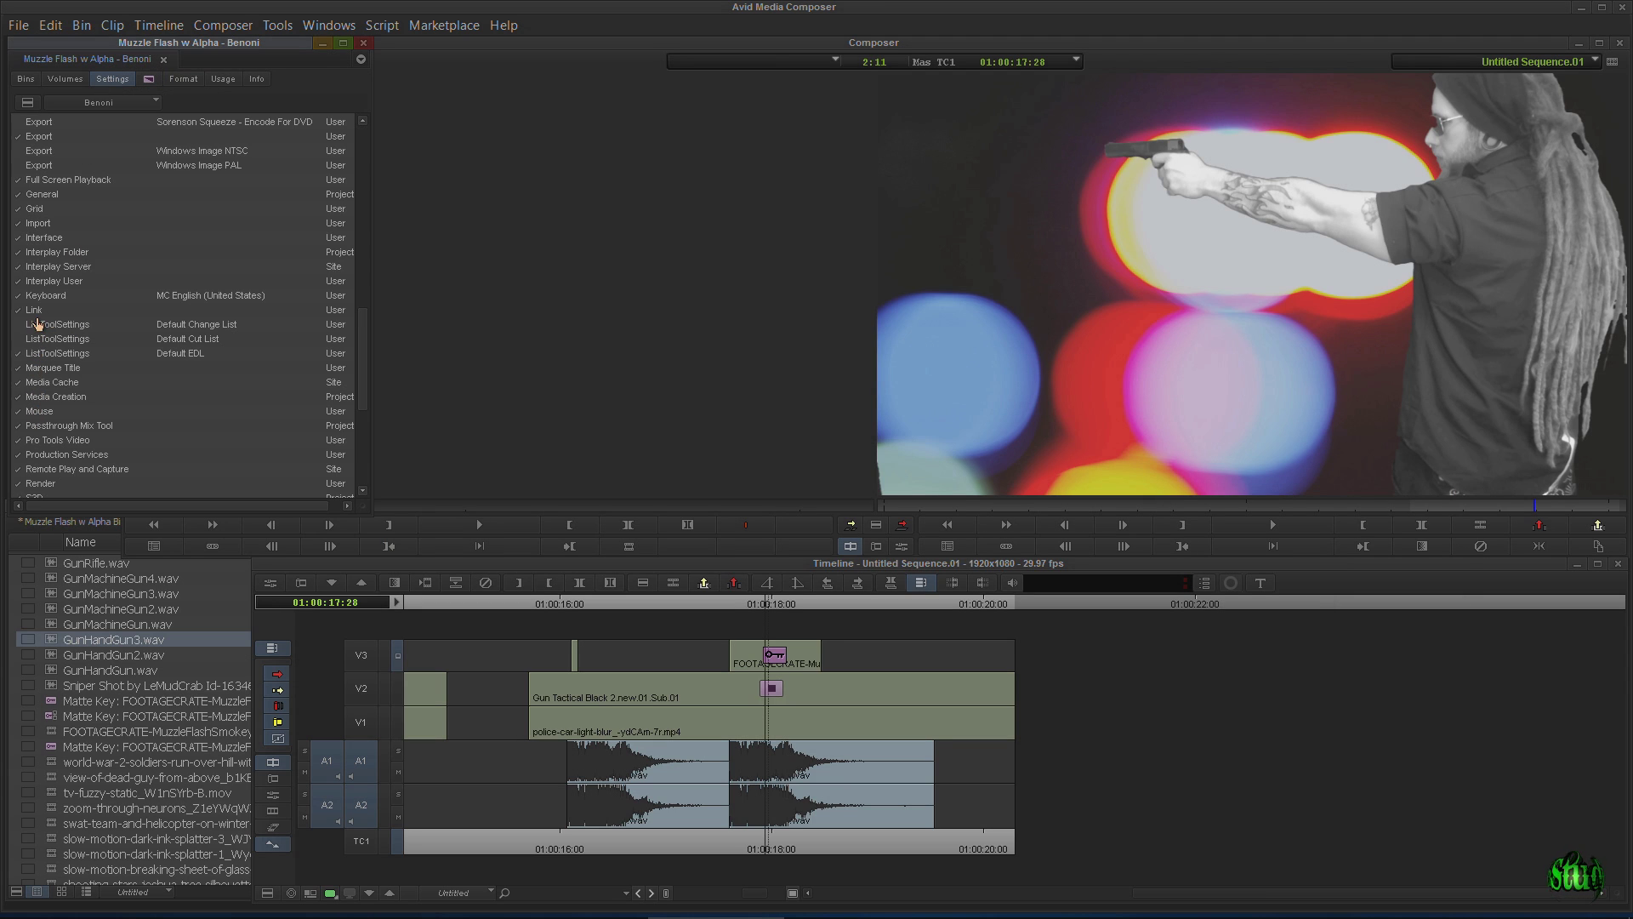
{"action": "left_click", "coordinate": [72, 311]}
{"action": "double_click", "coordinate": [52, 223]}
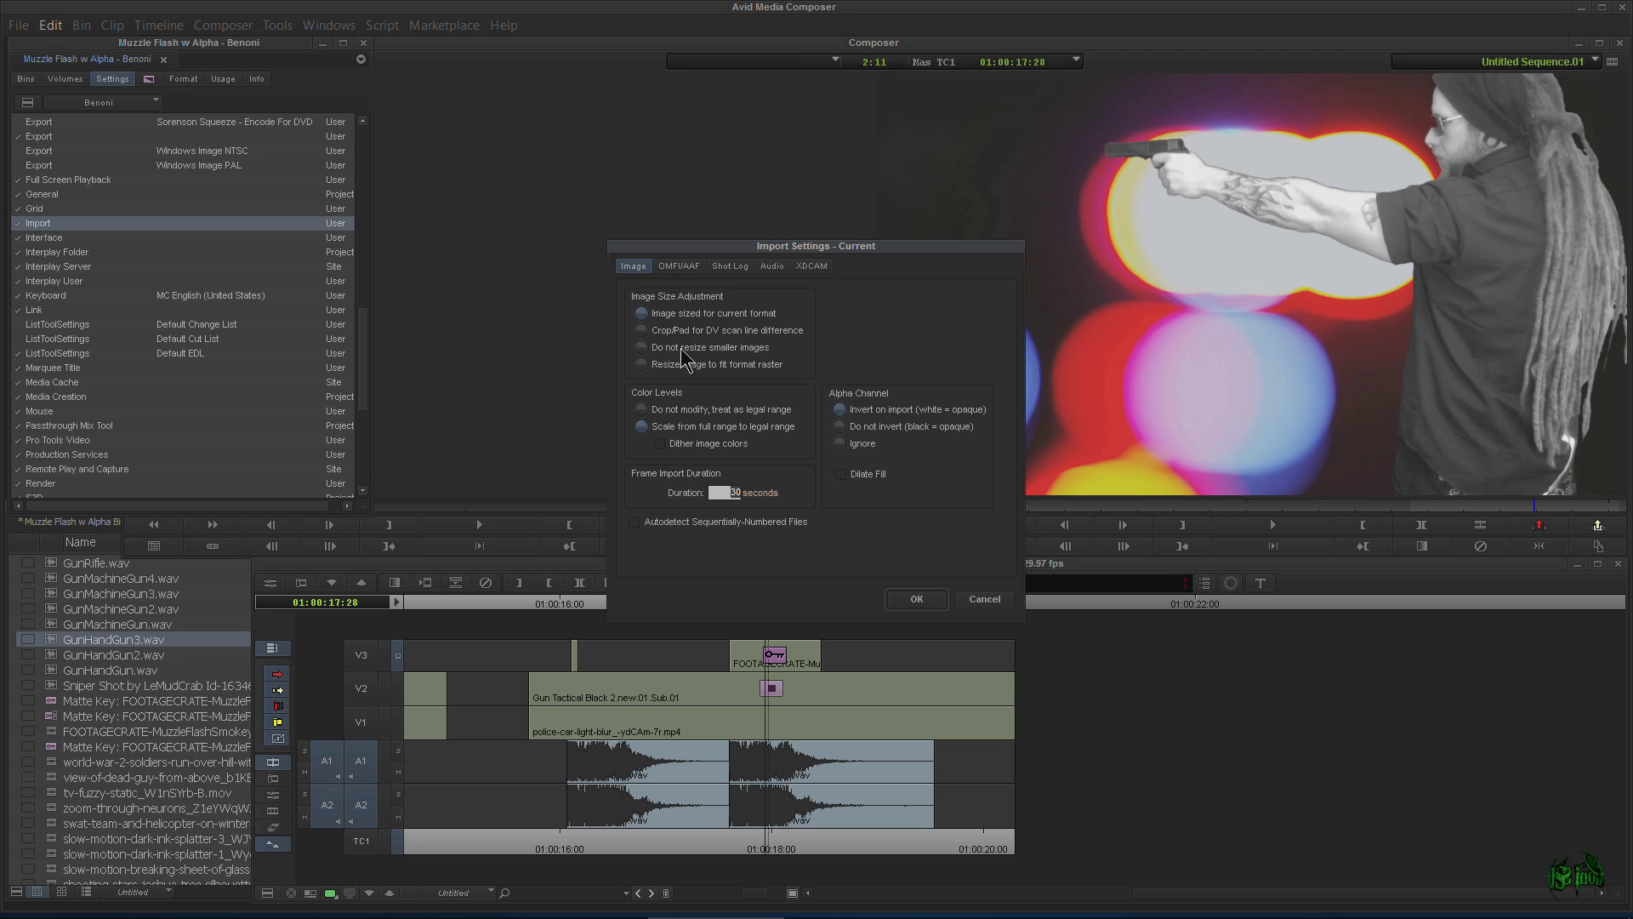
{"action": "left_click", "coordinate": [641, 348]}
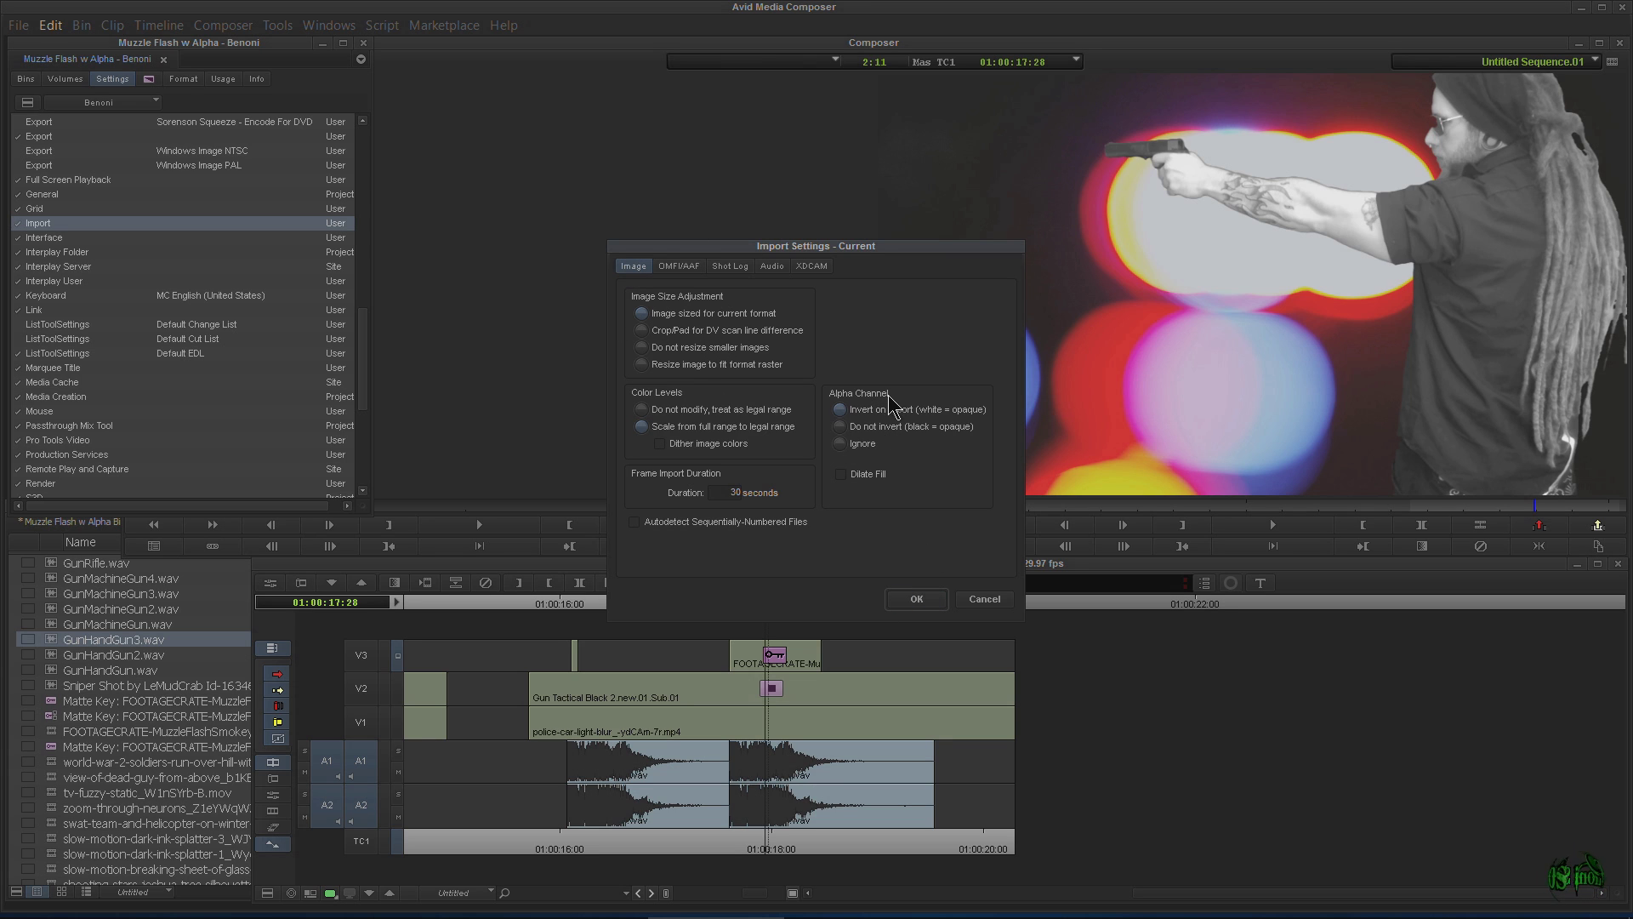
{"action": "left_click", "coordinate": [917, 599]}
Import the alpha-channel-explosion-2 clip from the Alpha Channel Effects - Clips folder into Muzzle Flash w Alpha Bin
{"action": "left_click", "coordinate": [357, 903]}
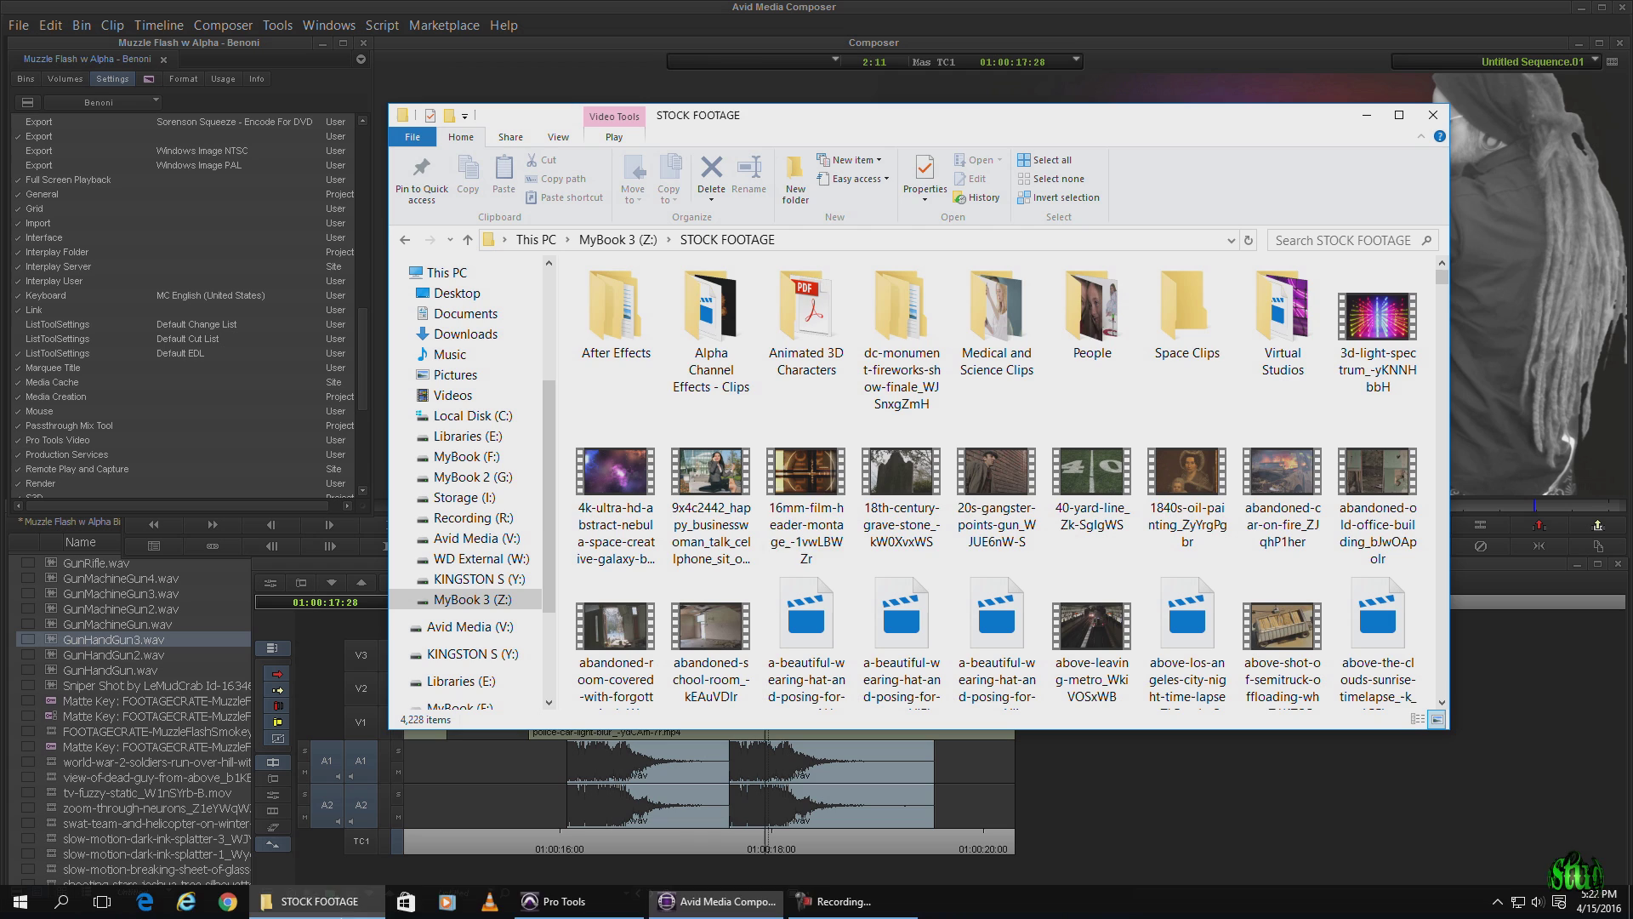
{"action": "double_click", "coordinate": [711, 331]}
{"action": "left_click", "coordinate": [917, 311]}
{"action": "left_click", "coordinate": [967, 548]}
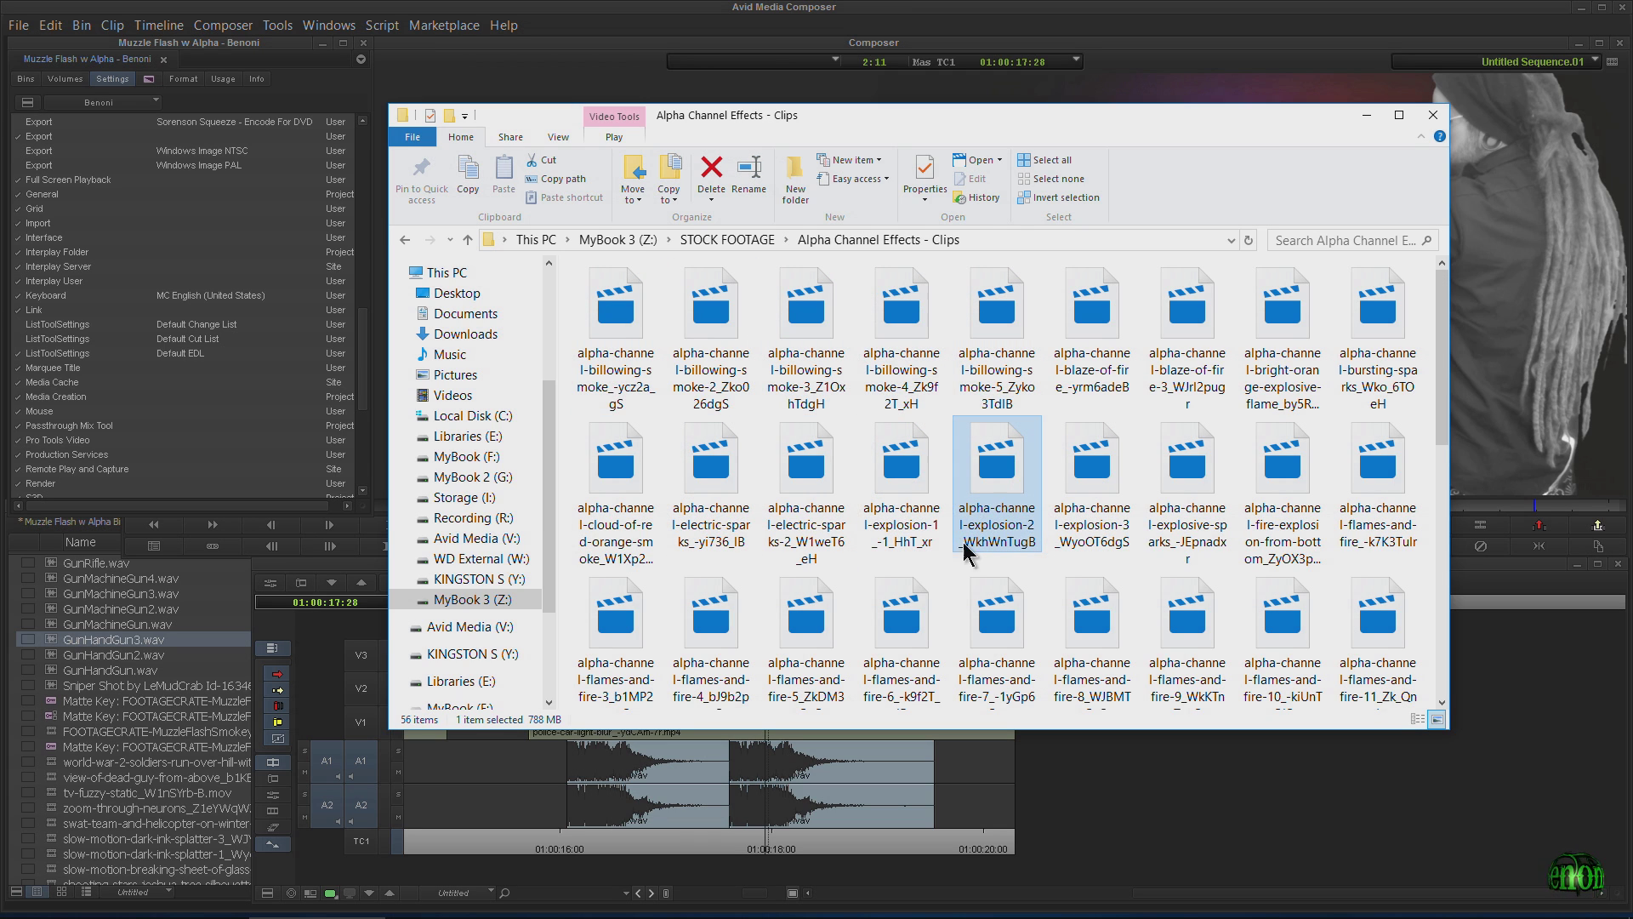
{"action": "left_click_drag", "start_coordinate": [171, 631], "coordinate": [198, 611]}
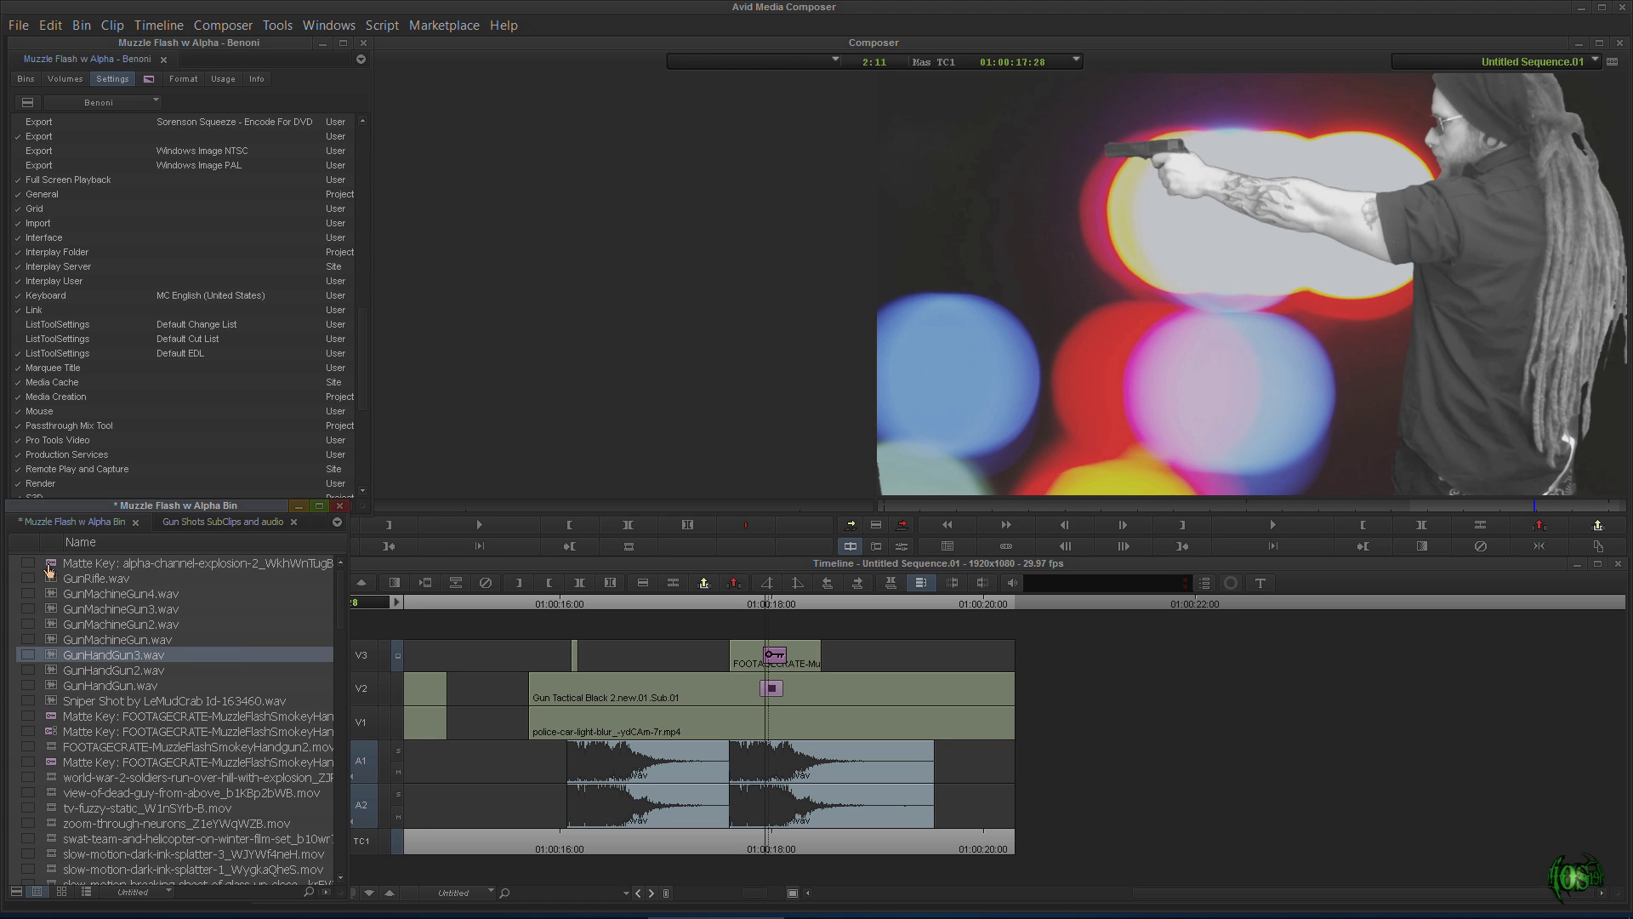
Overwrite the alpha-channel-explosion-2 matte key clip onto V3 near the start of the second shot, leaving A1 and A2 out
{"action": "left_click_drag", "start_coordinate": [49, 570], "coordinate": [441, 372]}
{"action": "left_click_drag", "start_coordinate": [175, 508], "coordinate": [143, 513]}
{"action": "left_click_drag", "start_coordinate": [845, 604], "coordinate": [439, 648]}
{"action": "left_click", "coordinate": [362, 659]}
{"action": "left_click", "coordinate": [361, 761]}
{"action": "left_click", "coordinate": [358, 803]}
{"action": "left_click", "coordinate": [902, 525]}
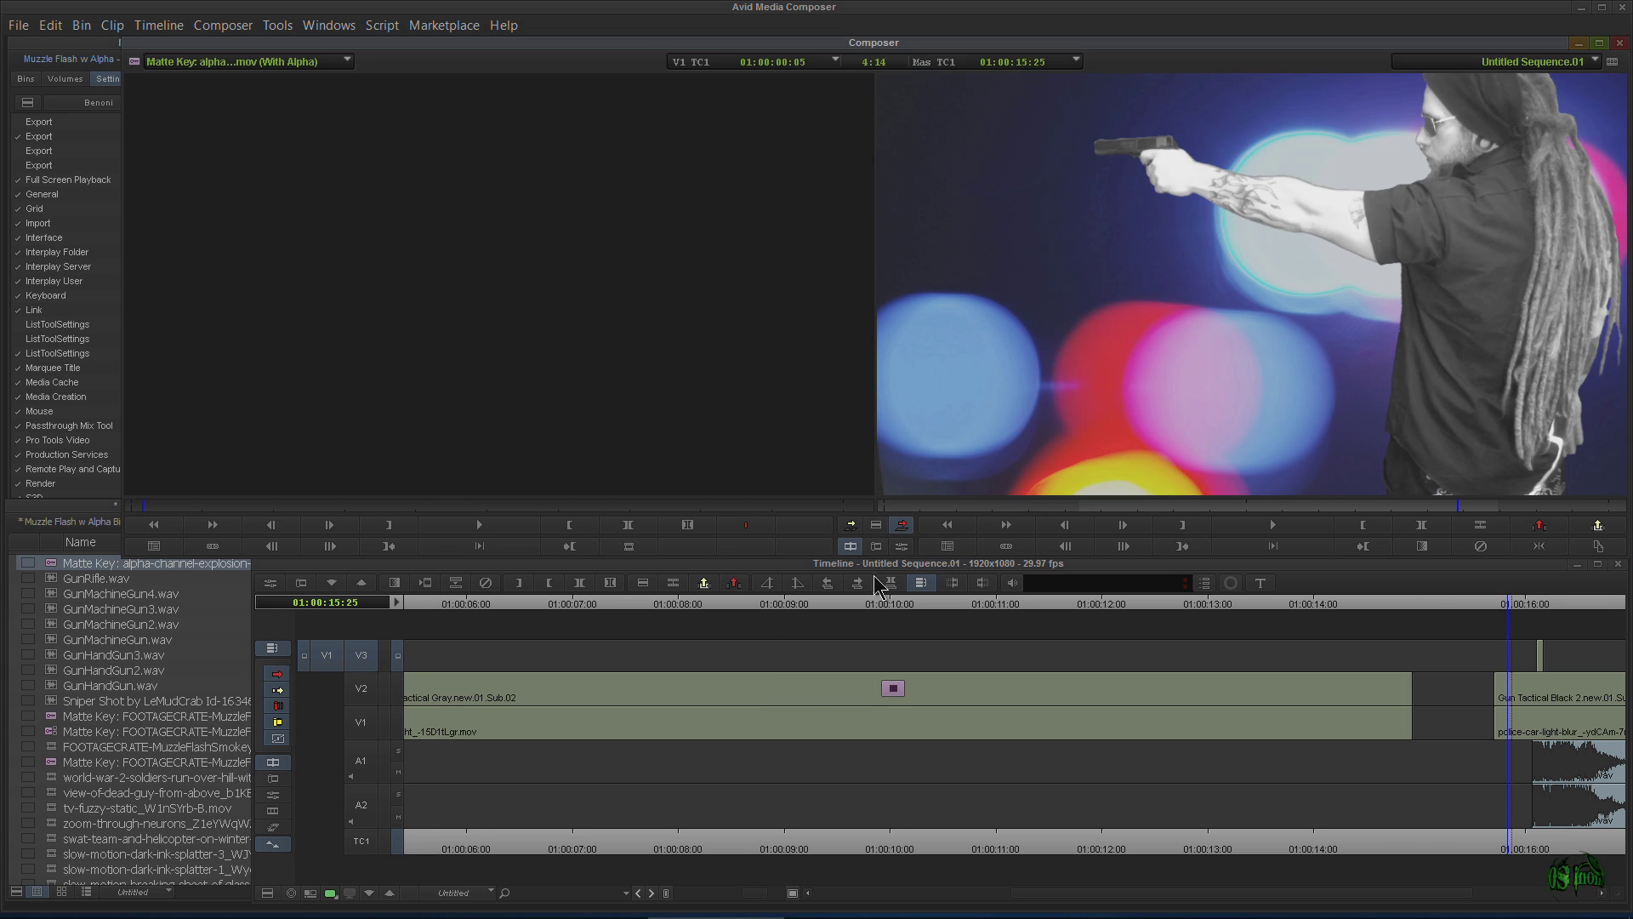
Play the explosion over the second shot, return to its start, and select the explosion clip on V3
{"action": "left_click_drag", "start_coordinate": [813, 606], "coordinate": [546, 615]}
{"action": "key", "text": "space"}
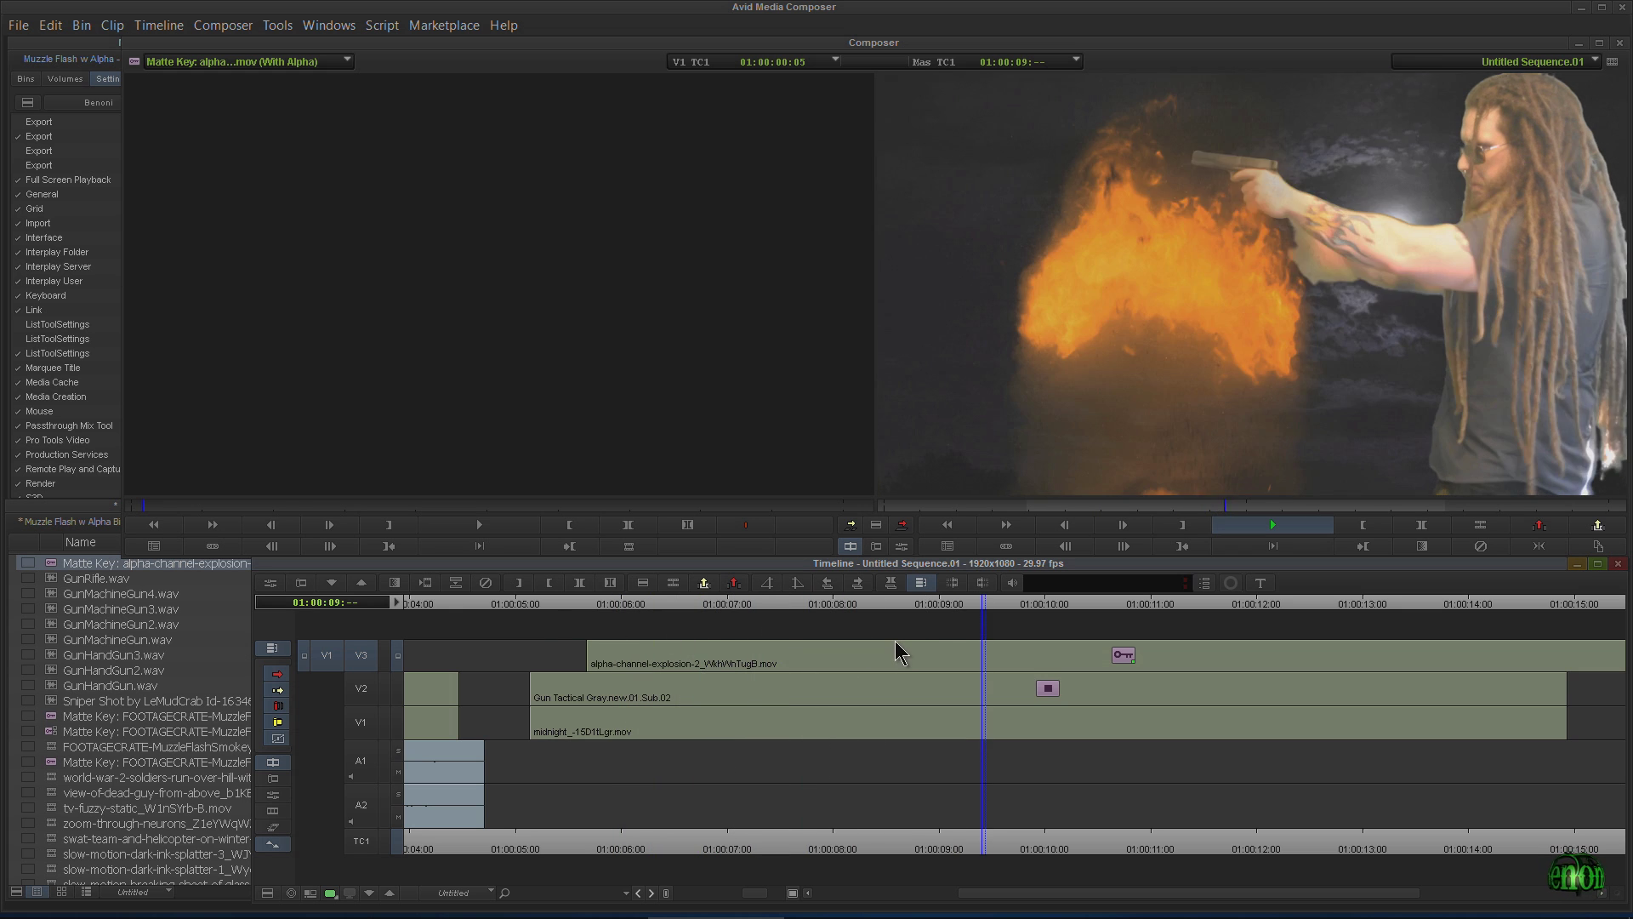
{"action": "key", "text": "space"}
{"action": "left_click_drag", "start_coordinate": [1013, 604], "coordinate": [176, 612]}
{"action": "left_click", "coordinate": [871, 651]}
Switch to Soundly and search the sound libraries for "explosion"
{"action": "mouse_move", "coordinate": [733, 910]}
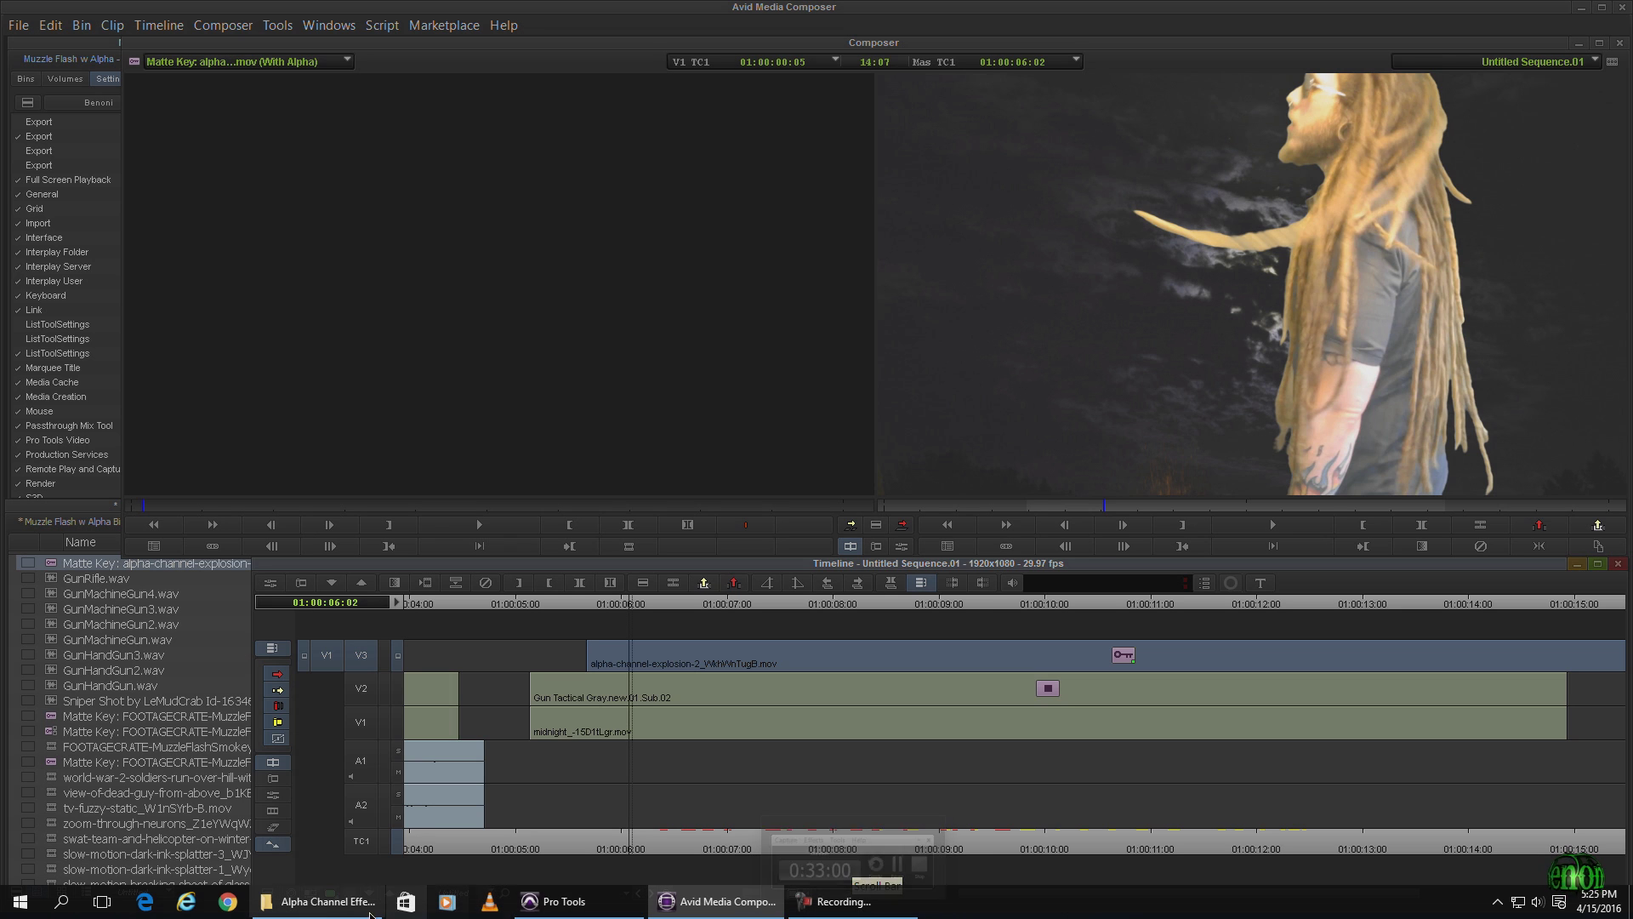
{"action": "left_click", "coordinate": [21, 901]}
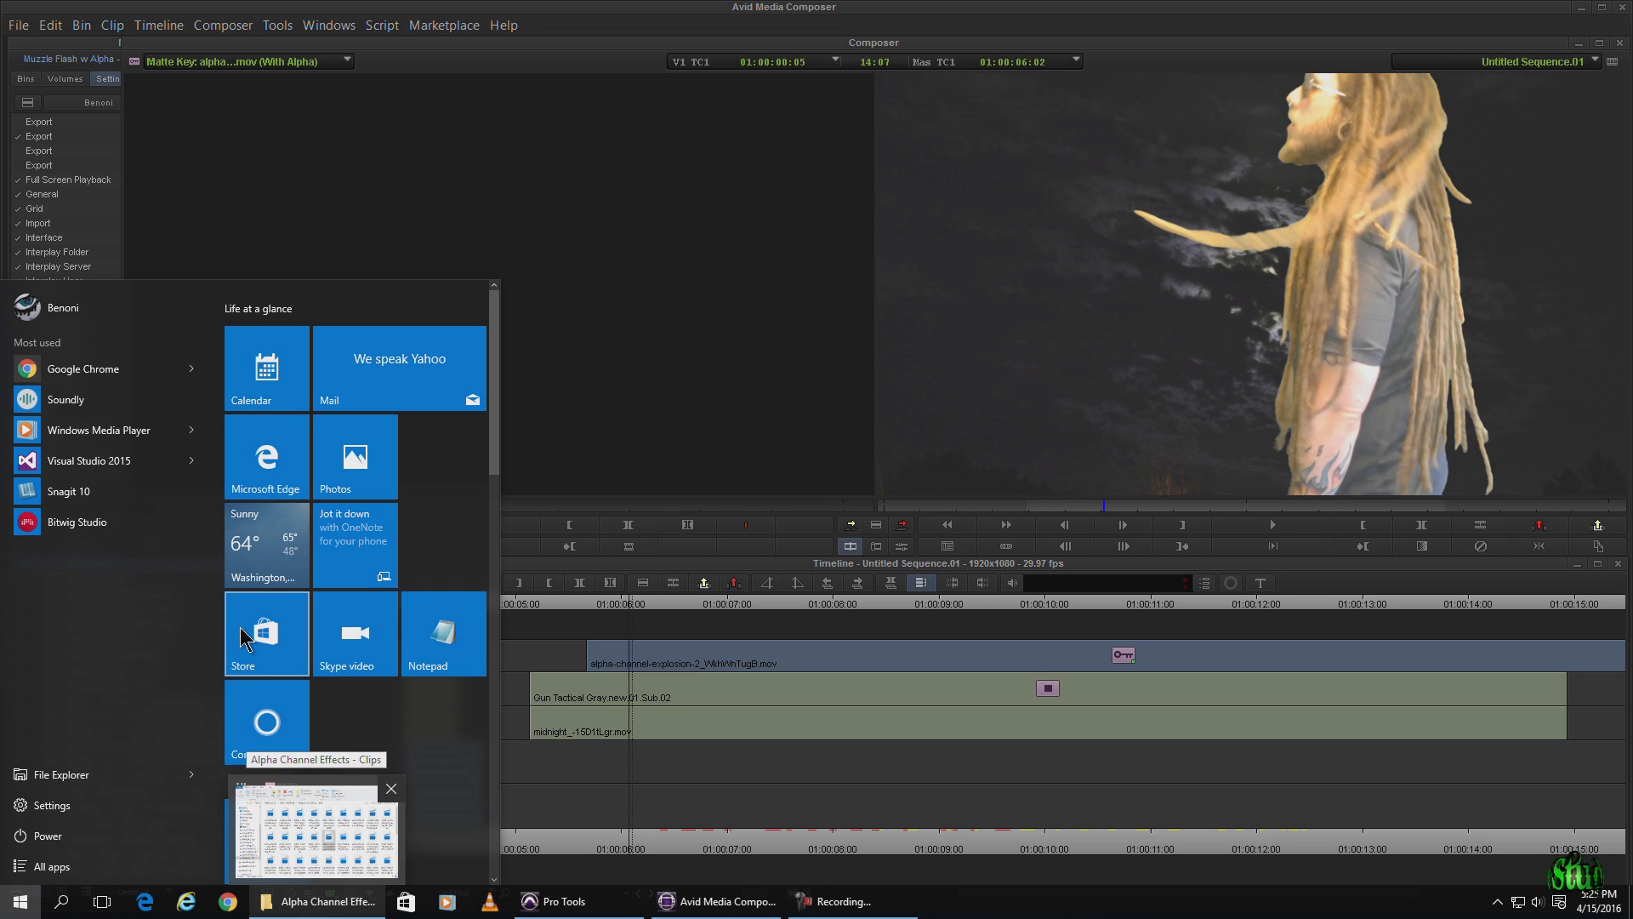
{"action": "left_click", "coordinate": [98, 403]}
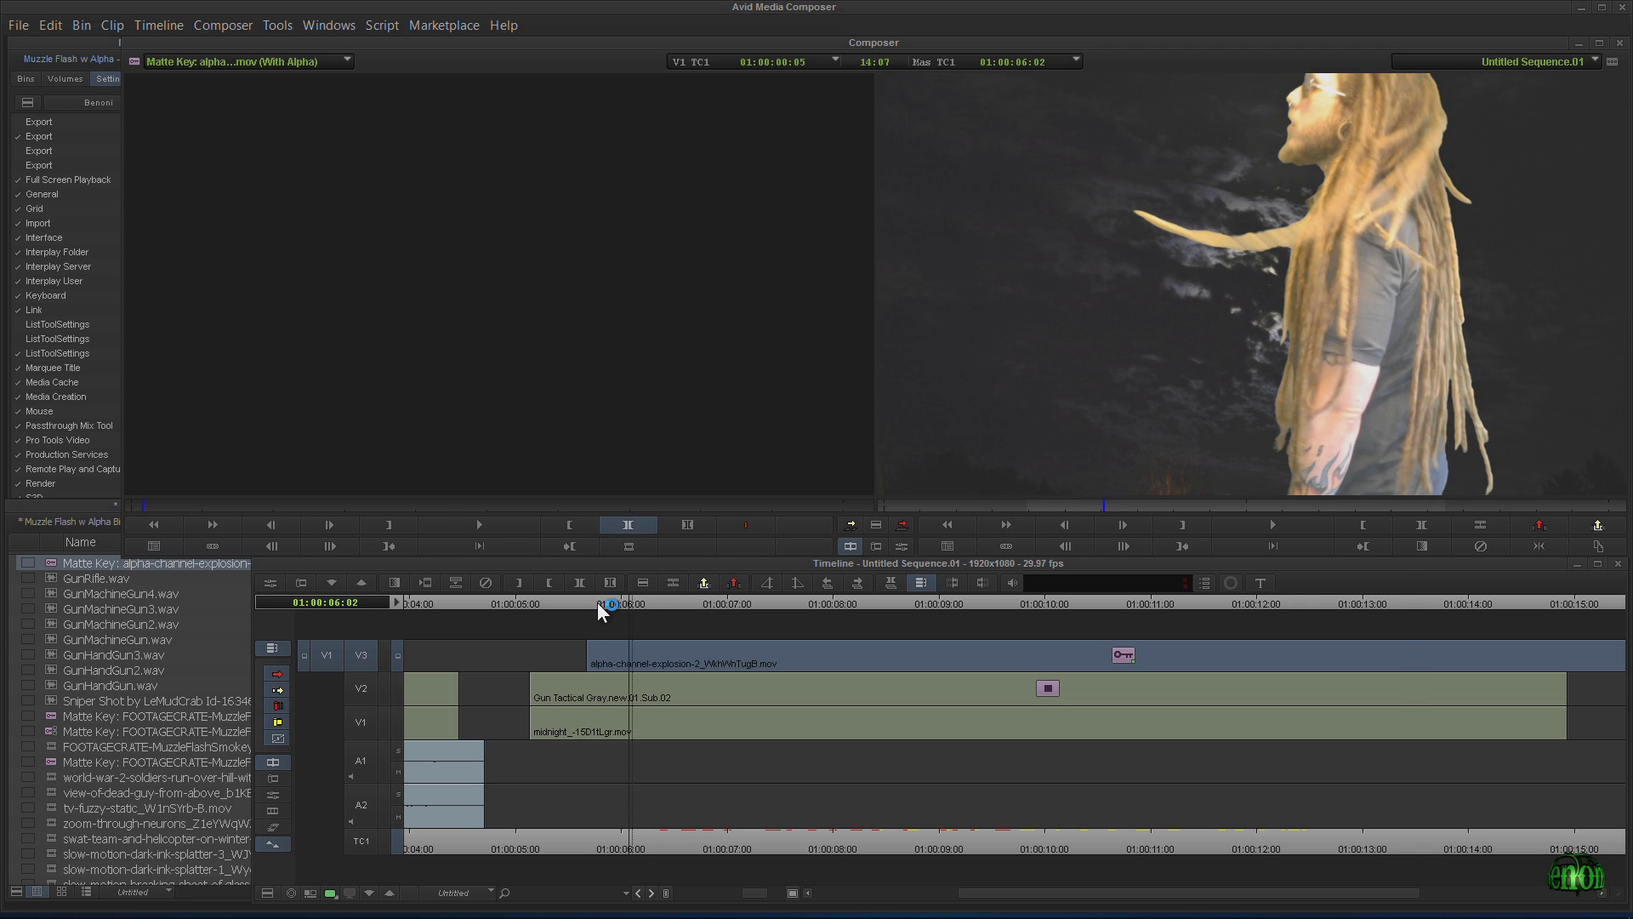
{"action": "type", "text": "ex"}
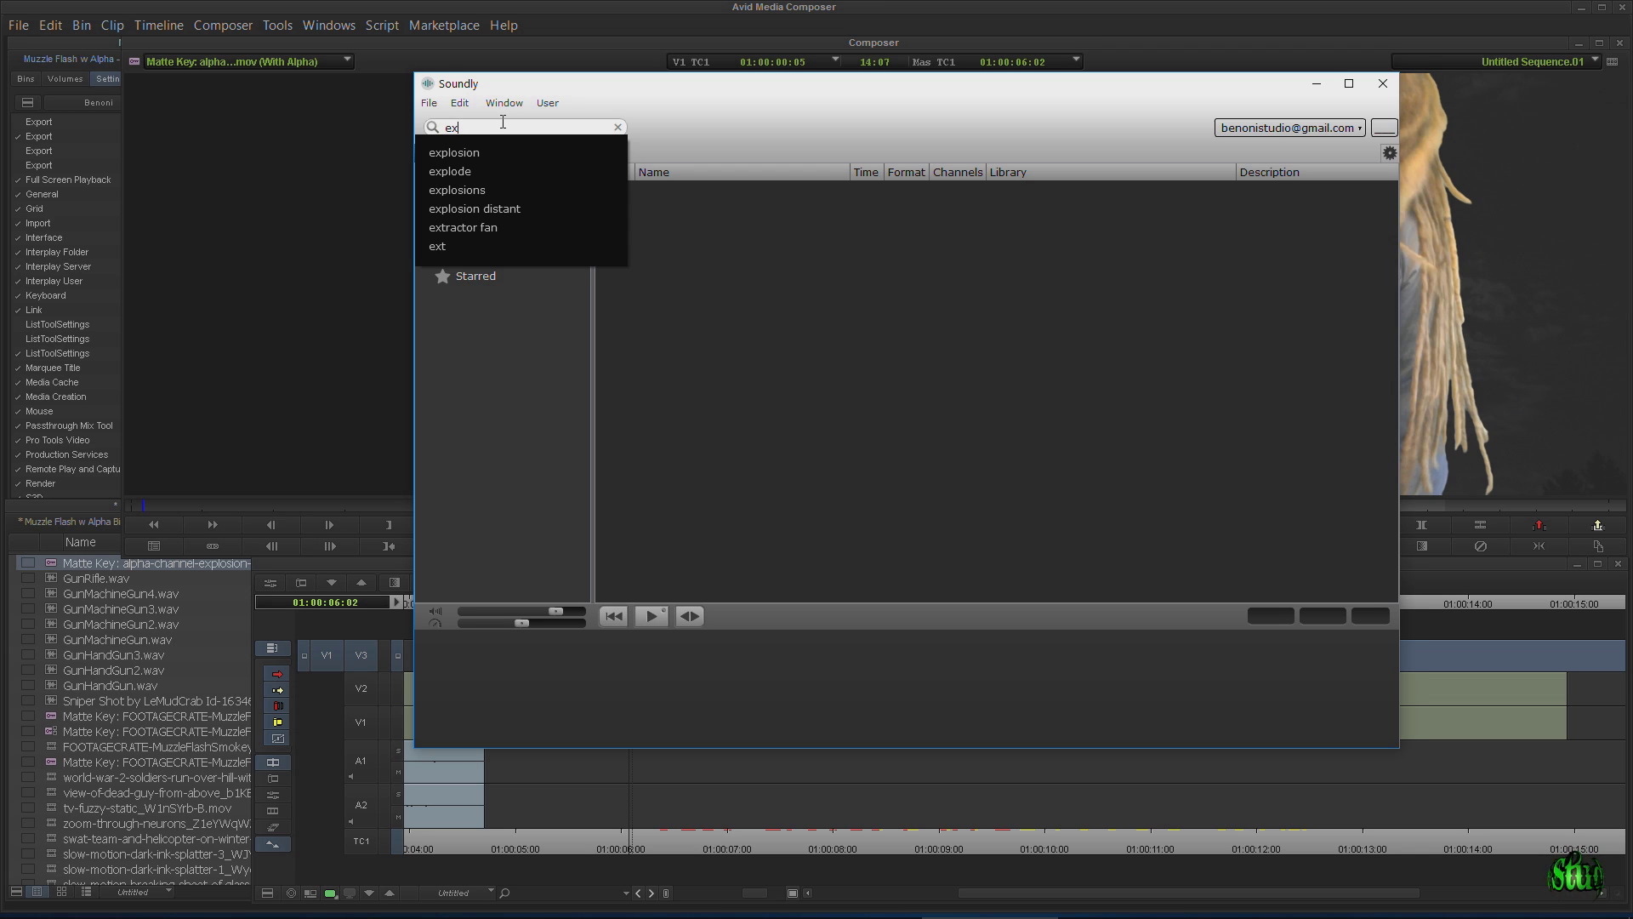
{"action": "left_click", "coordinate": [470, 157]}
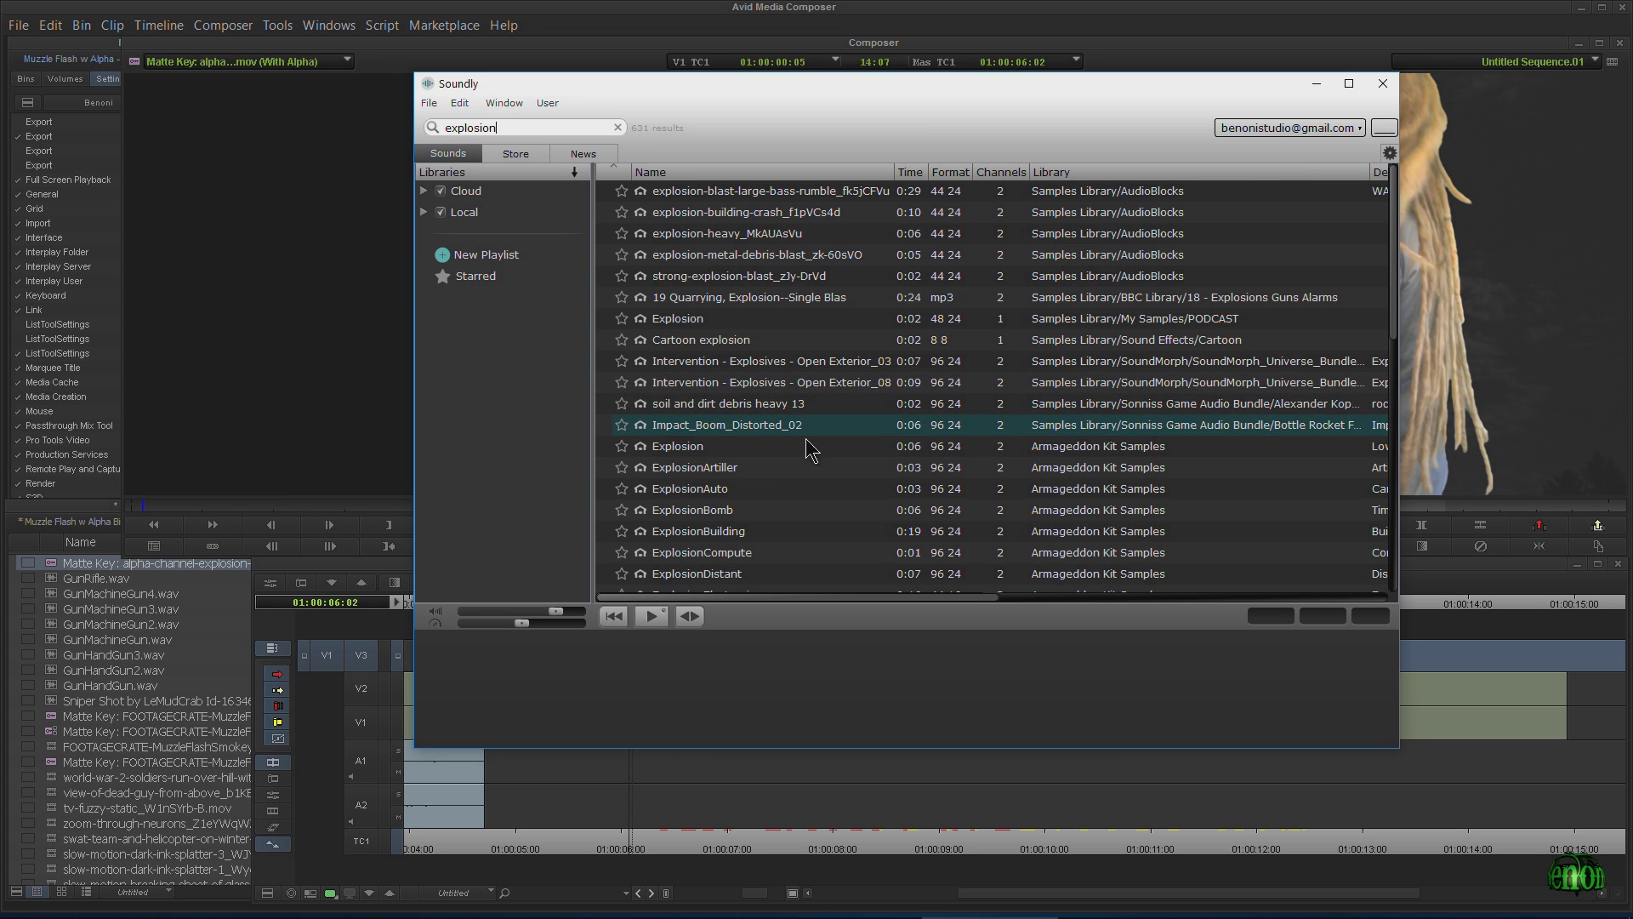
Audition the ExplosionBomb, ExplosionDistant, ExplosionLarge2 and ExplosionLarge samples from the Armageddon Kit Samples library
{"action": "scroll", "coordinate": [784, 421], "scroll_direction": "down", "scroll_amount": 1}
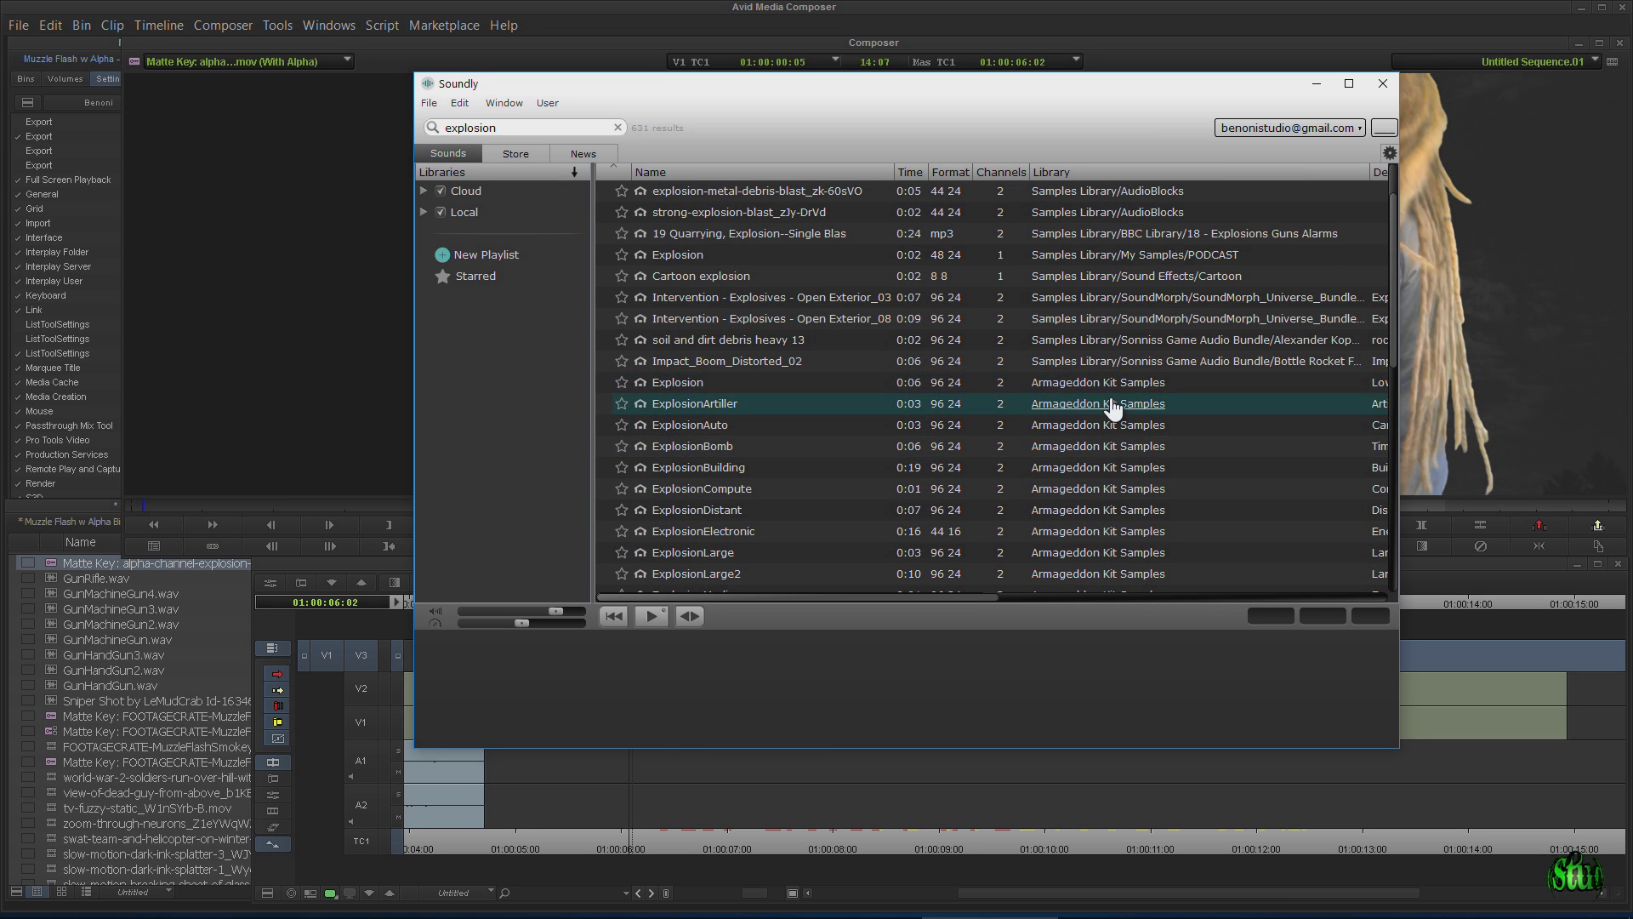
{"action": "scroll", "coordinate": [1055, 430], "scroll_direction": "down", "scroll_amount": 1}
{"action": "left_click", "coordinate": [719, 361]}
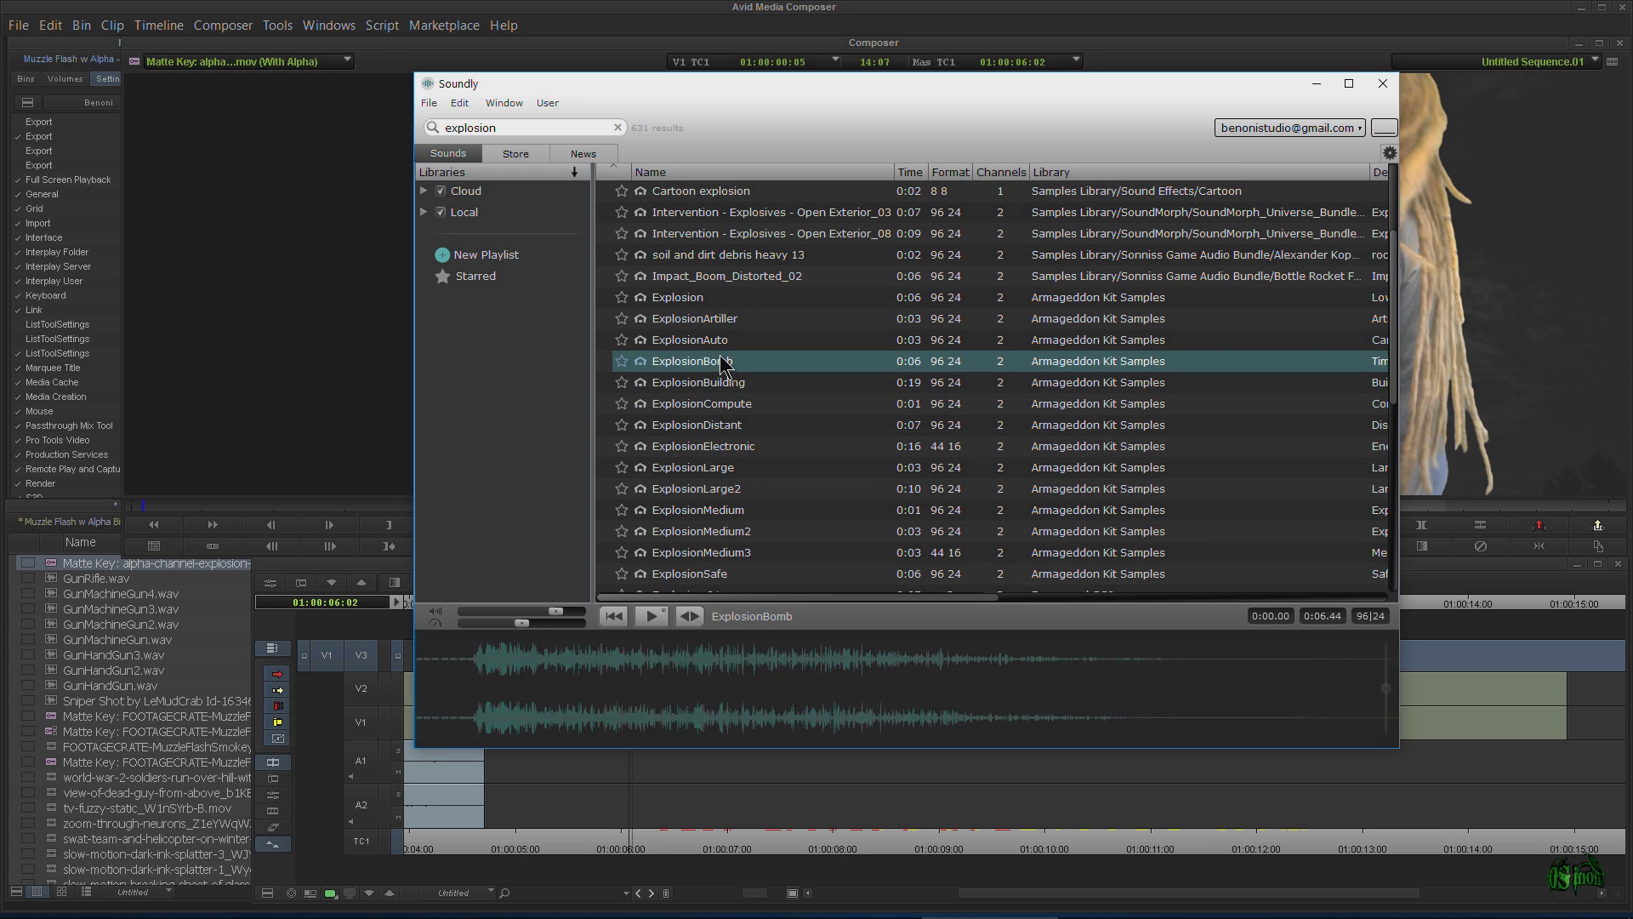
{"action": "left_click", "coordinate": [687, 425]}
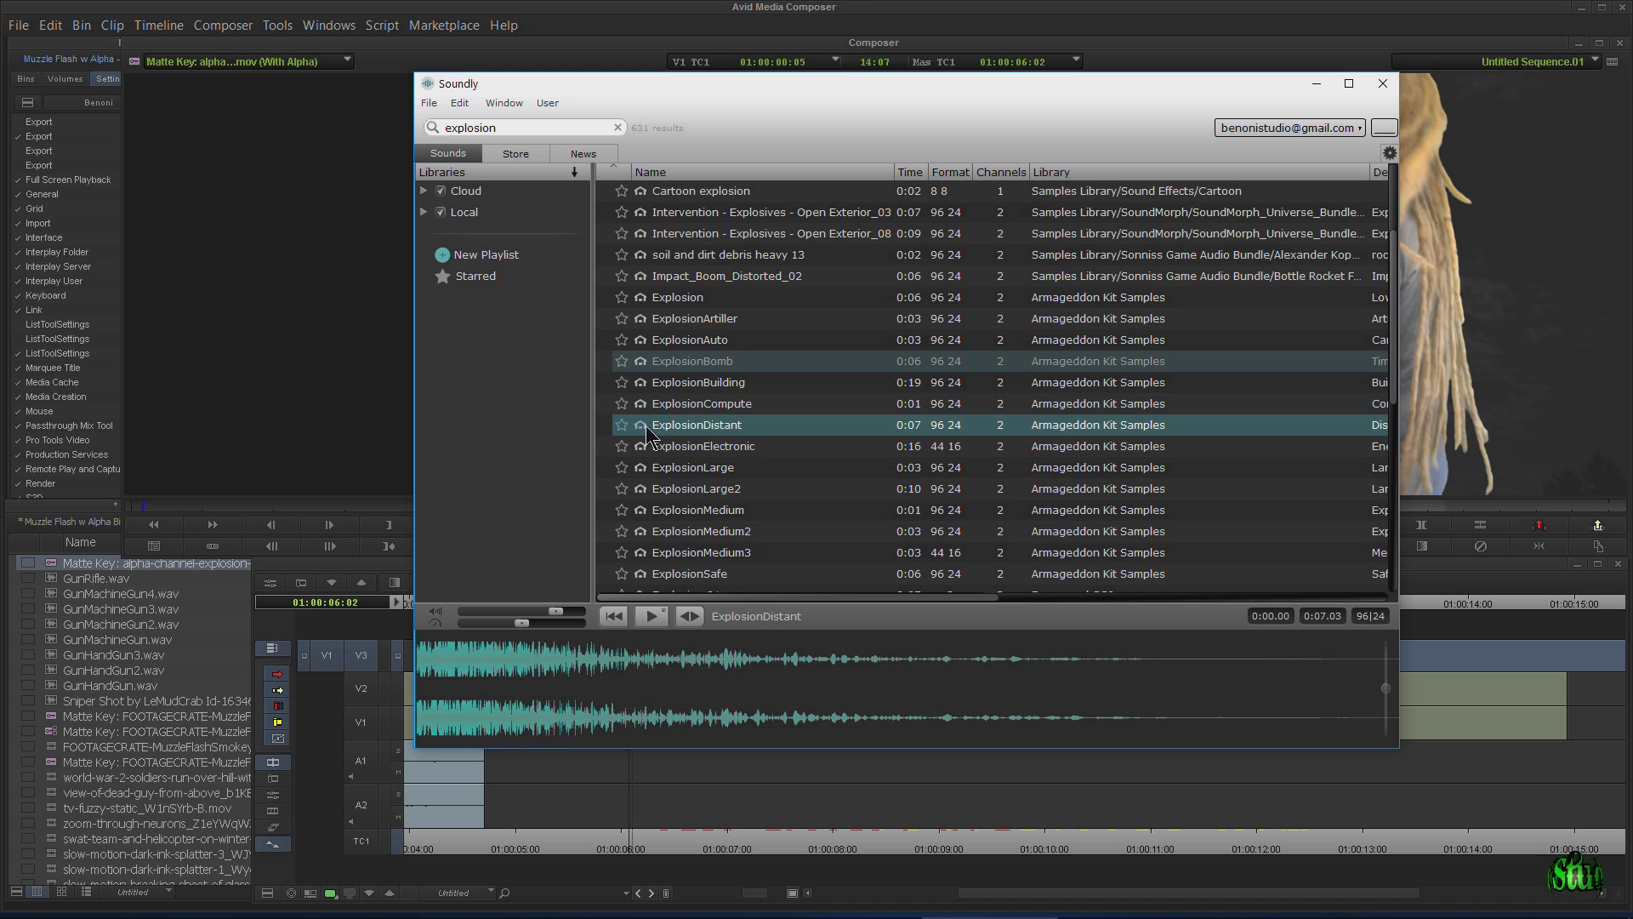
{"action": "left_click", "coordinate": [739, 489]}
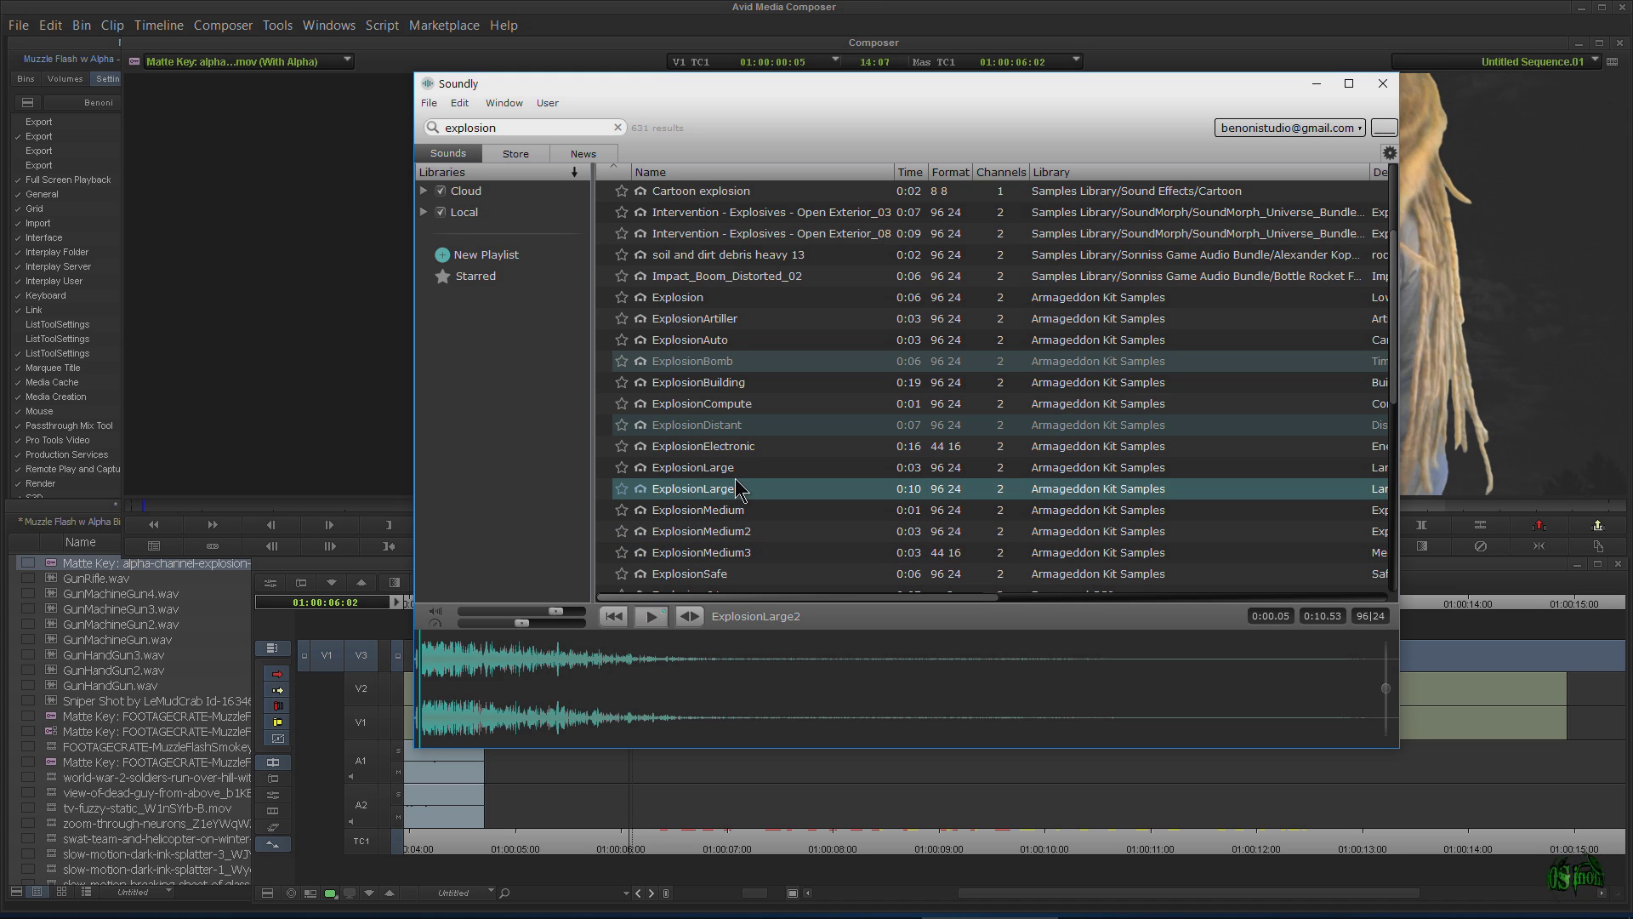
{"action": "left_click", "coordinate": [722, 470]}
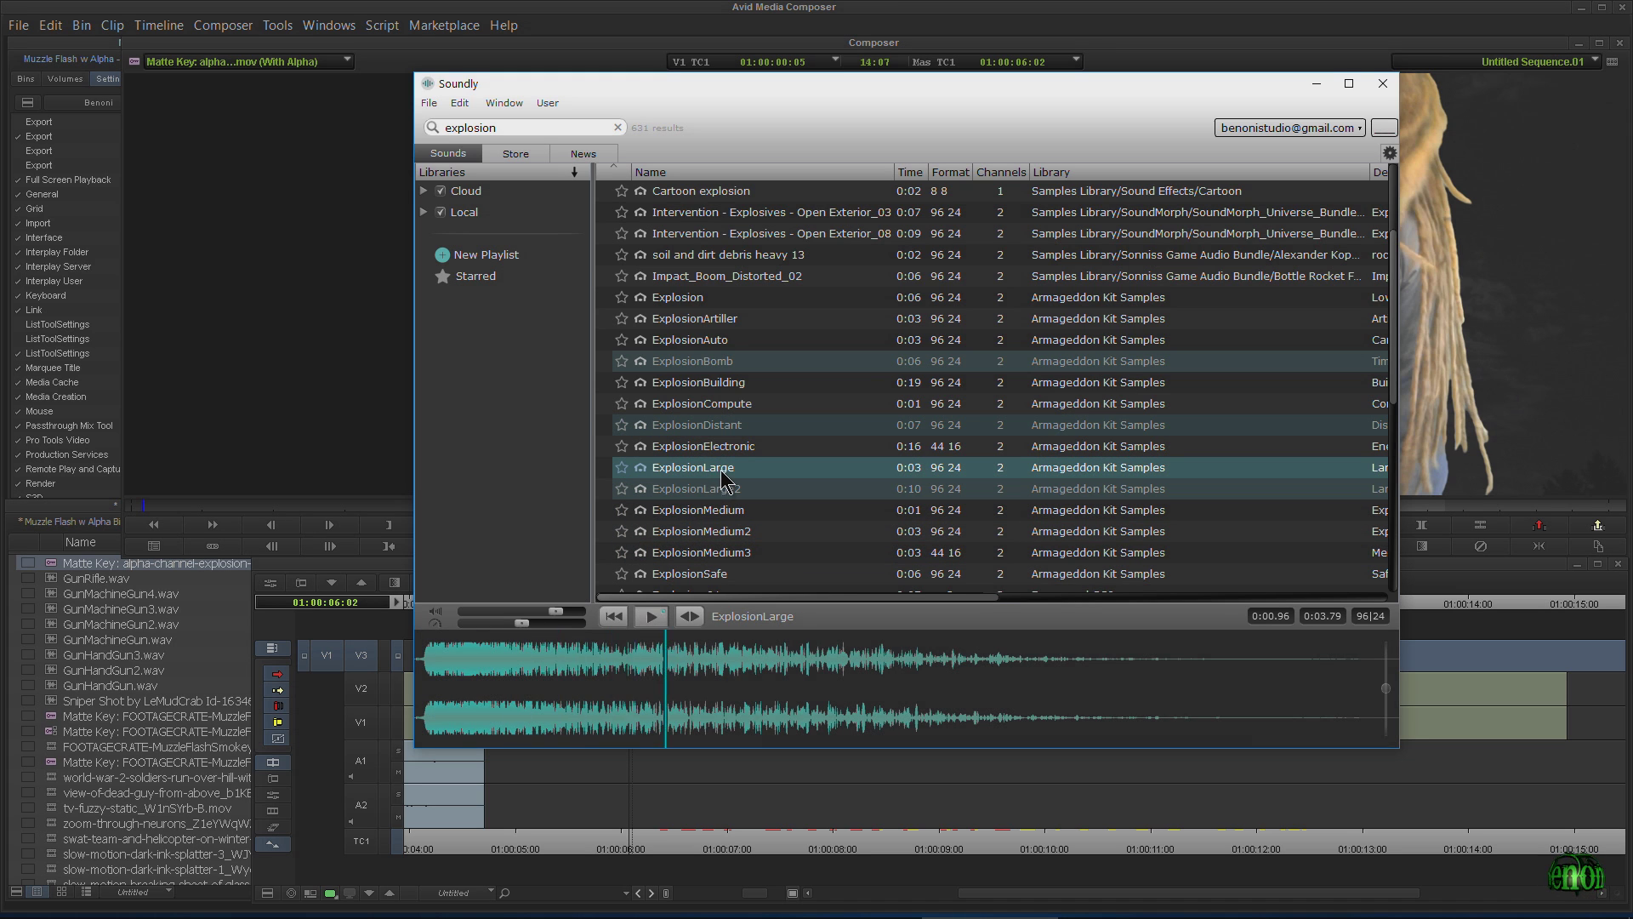
{"action": "left_click", "coordinate": [691, 424]}
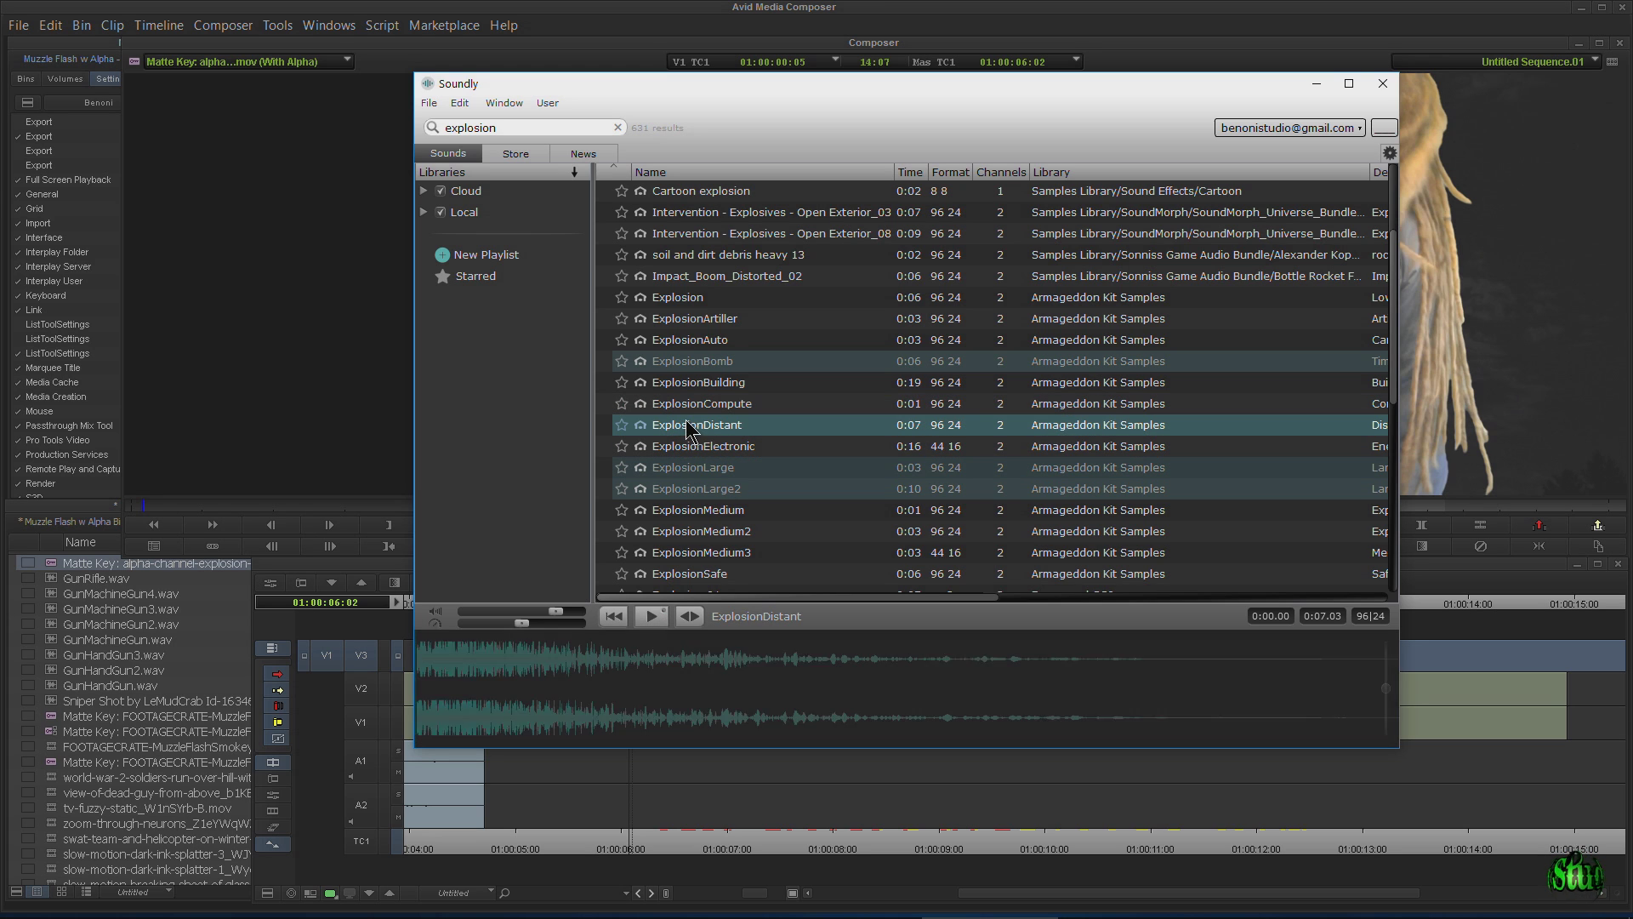
{"action": "left_click", "coordinate": [650, 618]}
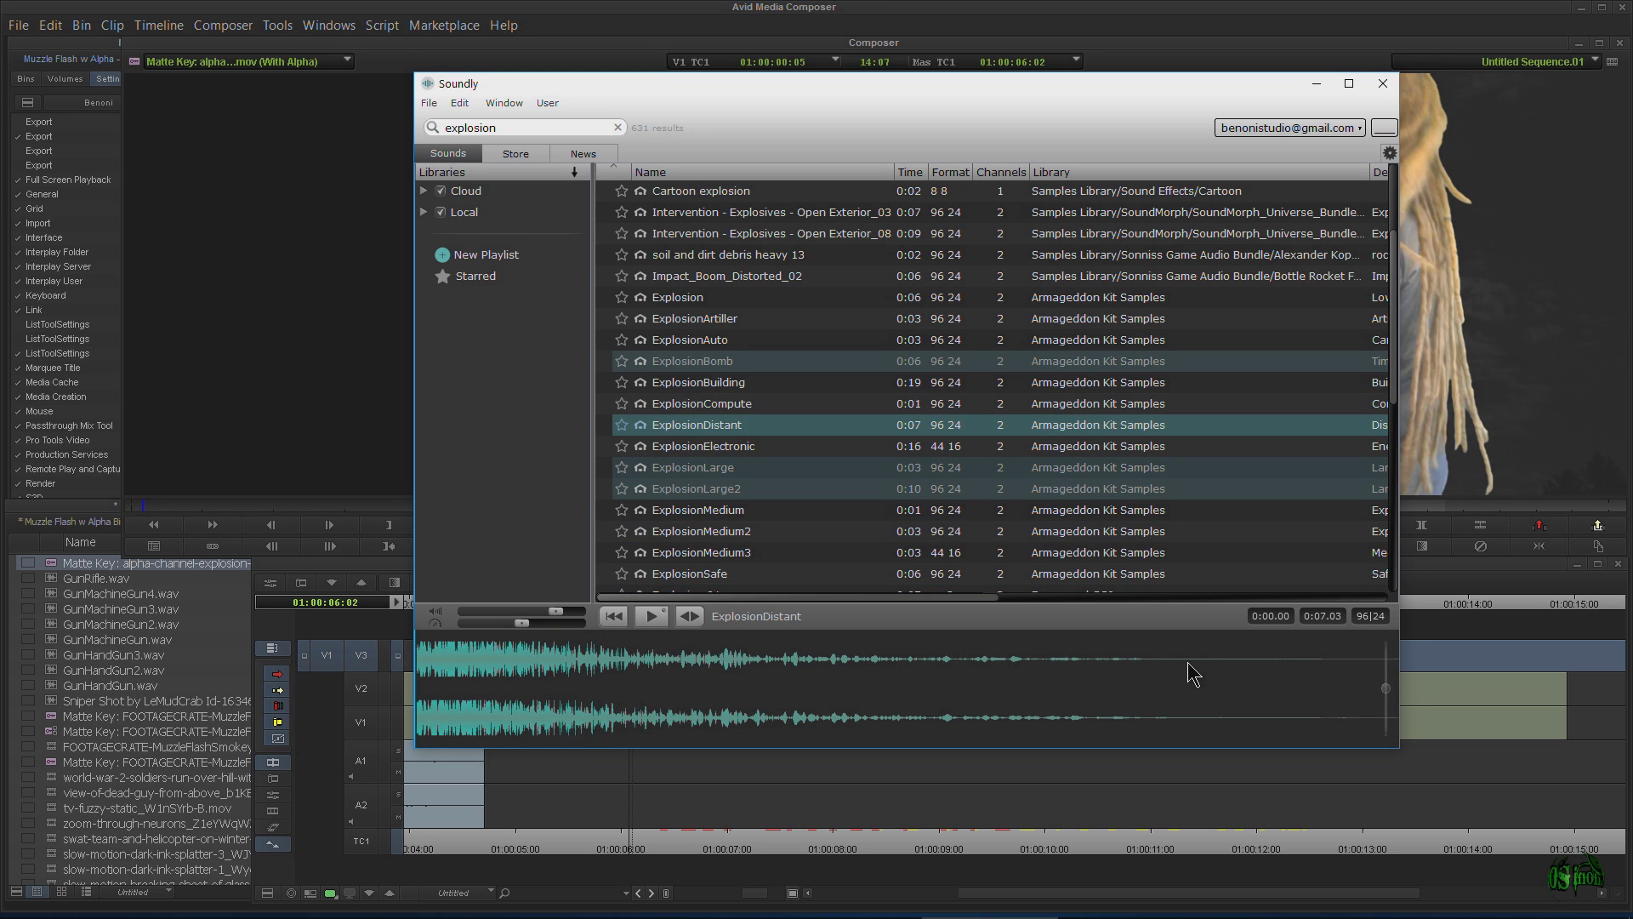
Add the first 6.63 seconds of ExplosionDistant to Muzzle Flash w Alpha Bin and close Soundly
{"action": "left_click_drag", "start_coordinate": [1357, 668], "coordinate": [413, 689]}
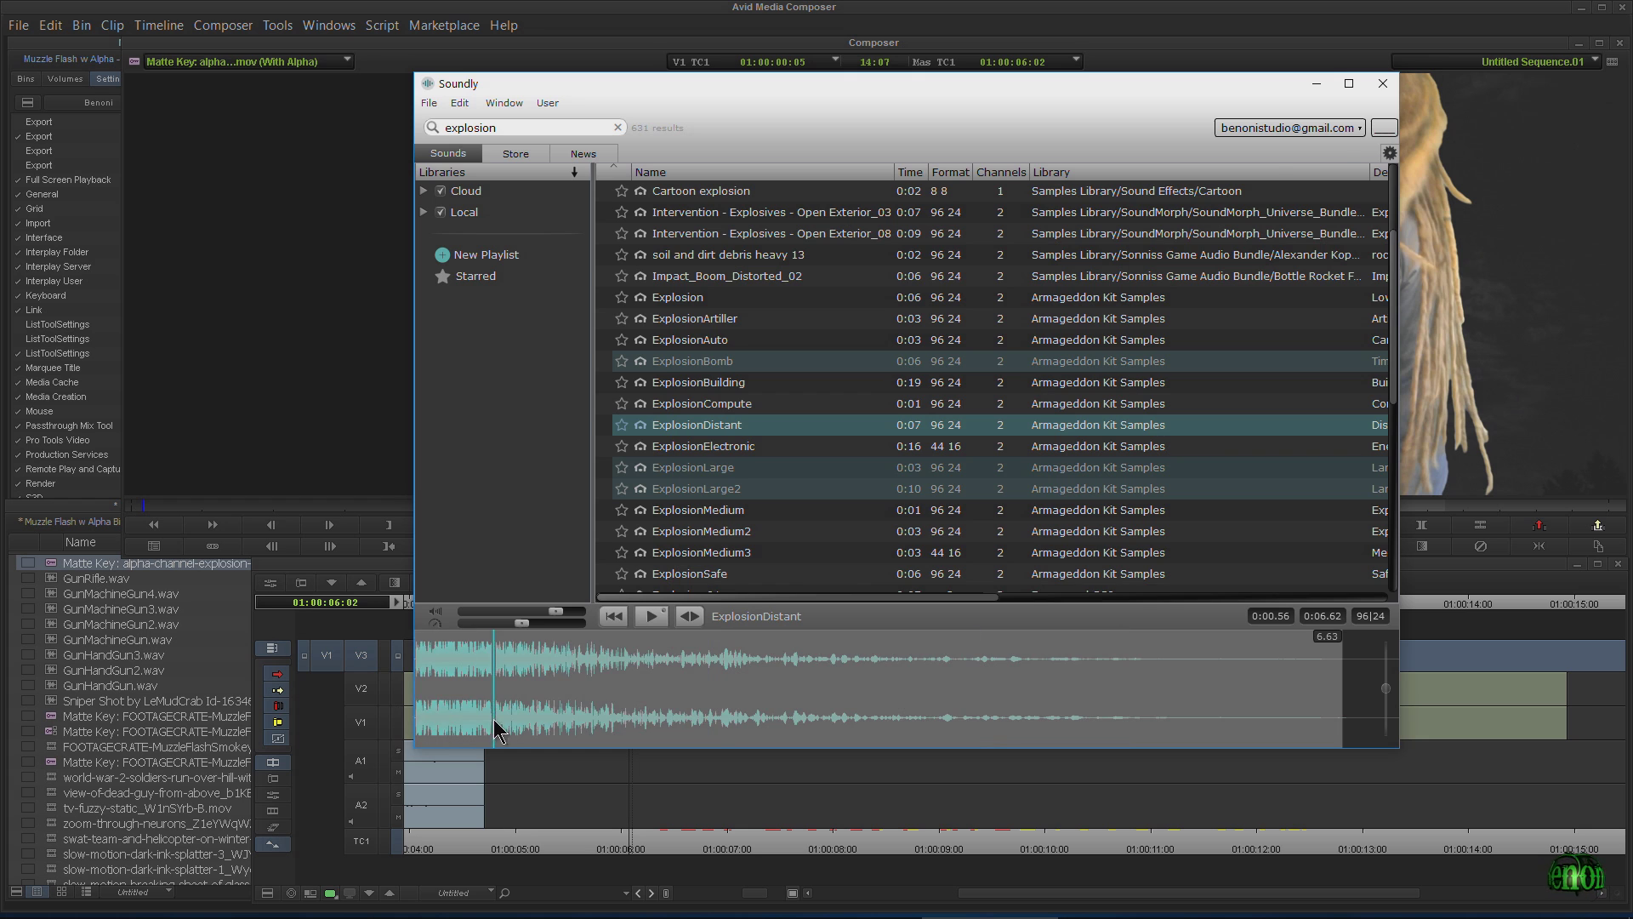
{"action": "left_click_drag", "start_coordinate": [498, 723], "coordinate": [167, 670]}
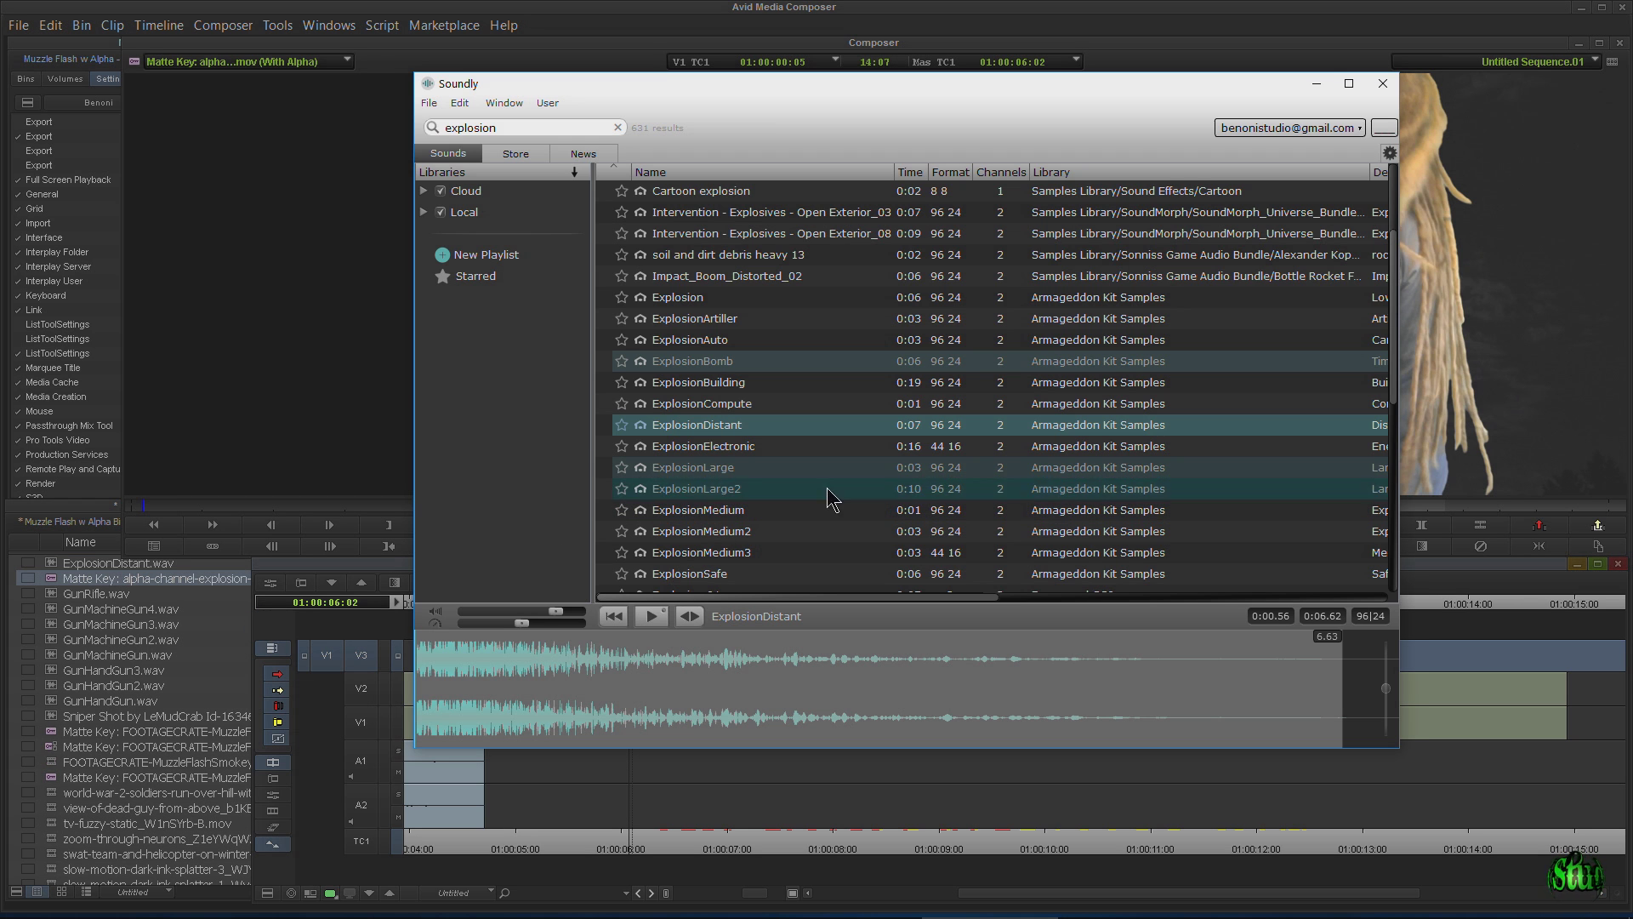
{"action": "left_click", "coordinate": [1382, 85]}
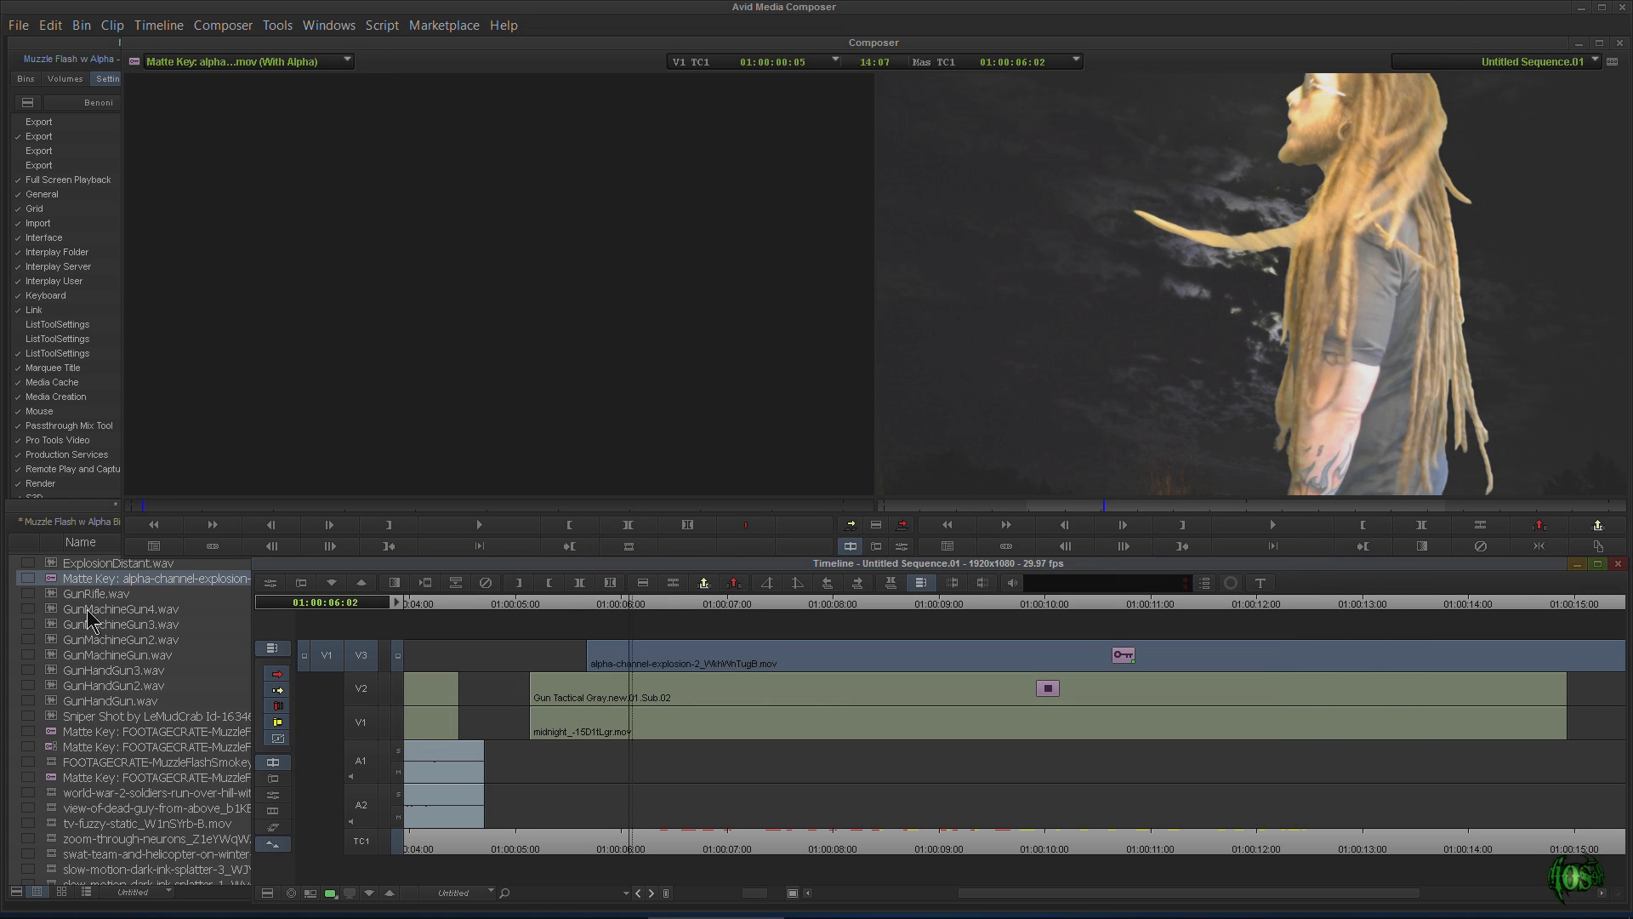
Load ExplosionDistant.wav and overwrite it onto audio tracks A1 and A2 at 01:00:06:05, beneath the explosion clip
{"action": "double_click", "coordinate": [47, 566]}
{"action": "left_click_drag", "start_coordinate": [605, 603], "coordinate": [645, 641]}
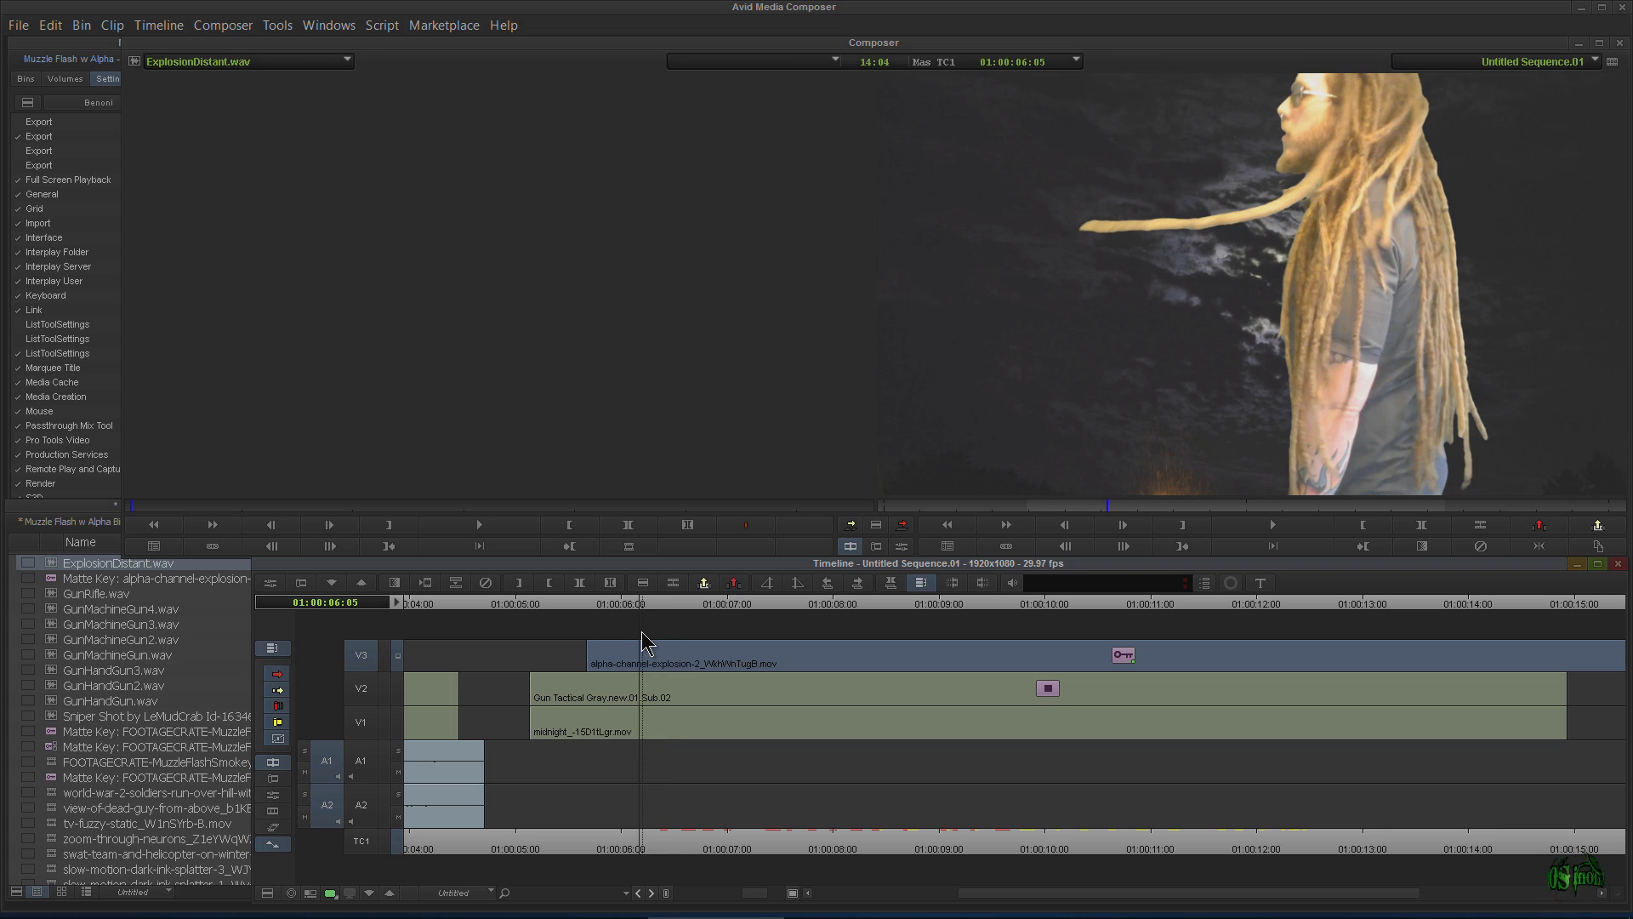
{"action": "left_click_drag", "start_coordinate": [364, 779], "coordinate": [357, 814]}
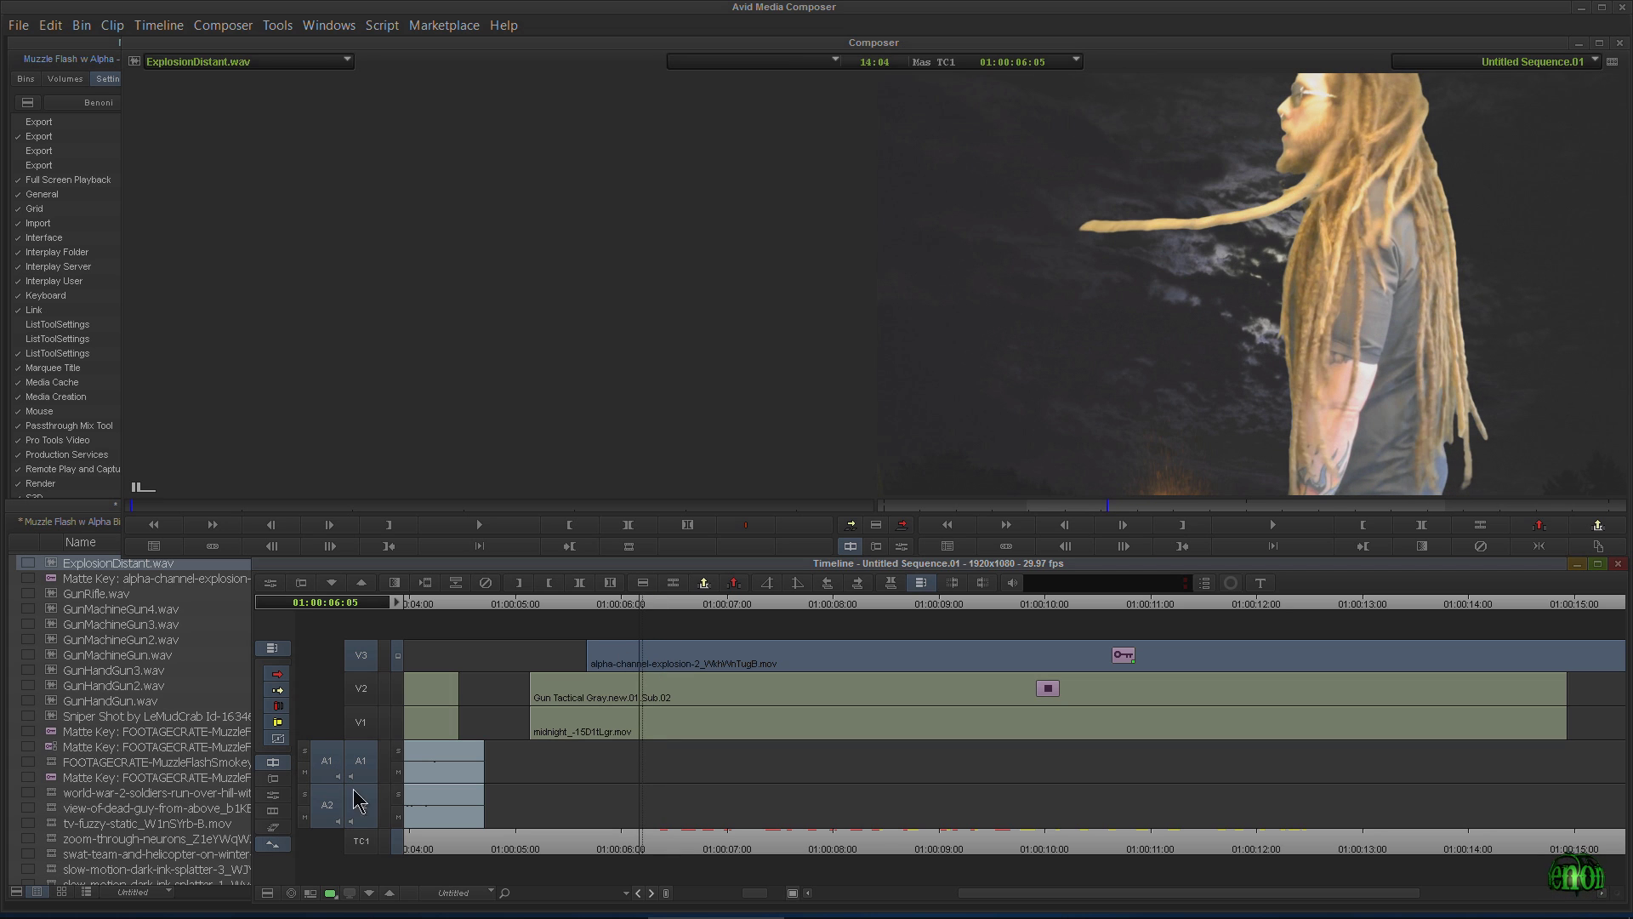
{"action": "left_click", "coordinate": [357, 666]}
{"action": "left_click", "coordinate": [903, 525]}
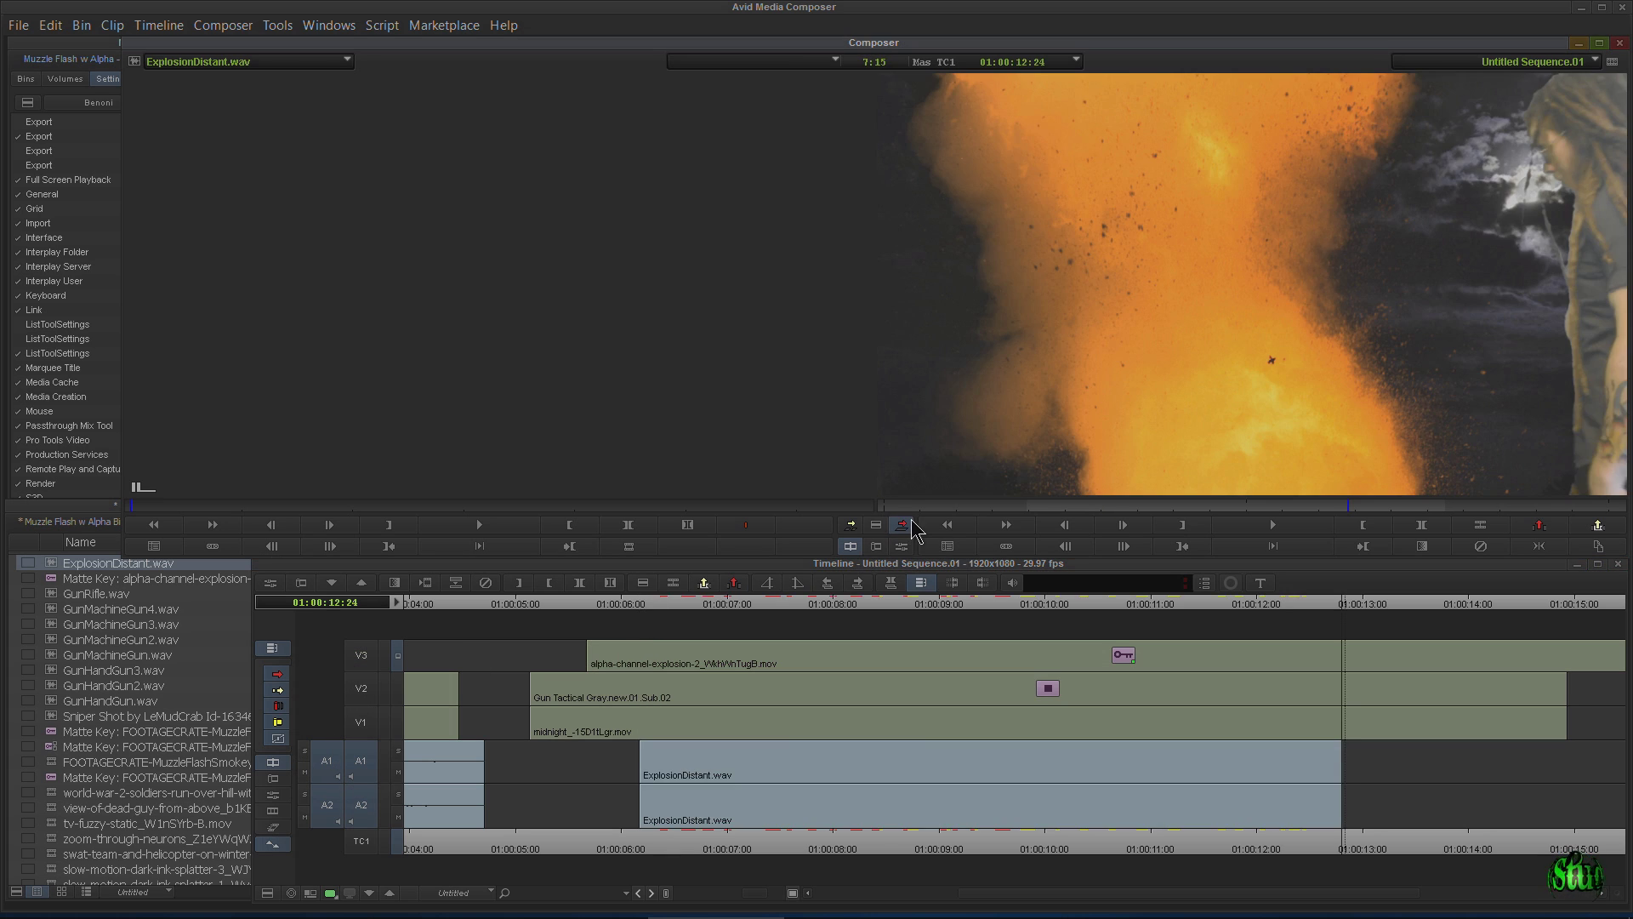
Pan the ExplosionDistant audio in the Audio Mixer, A1 to L100 and A2 to R100, and close the mixer
{"action": "left_click", "coordinate": [279, 25]}
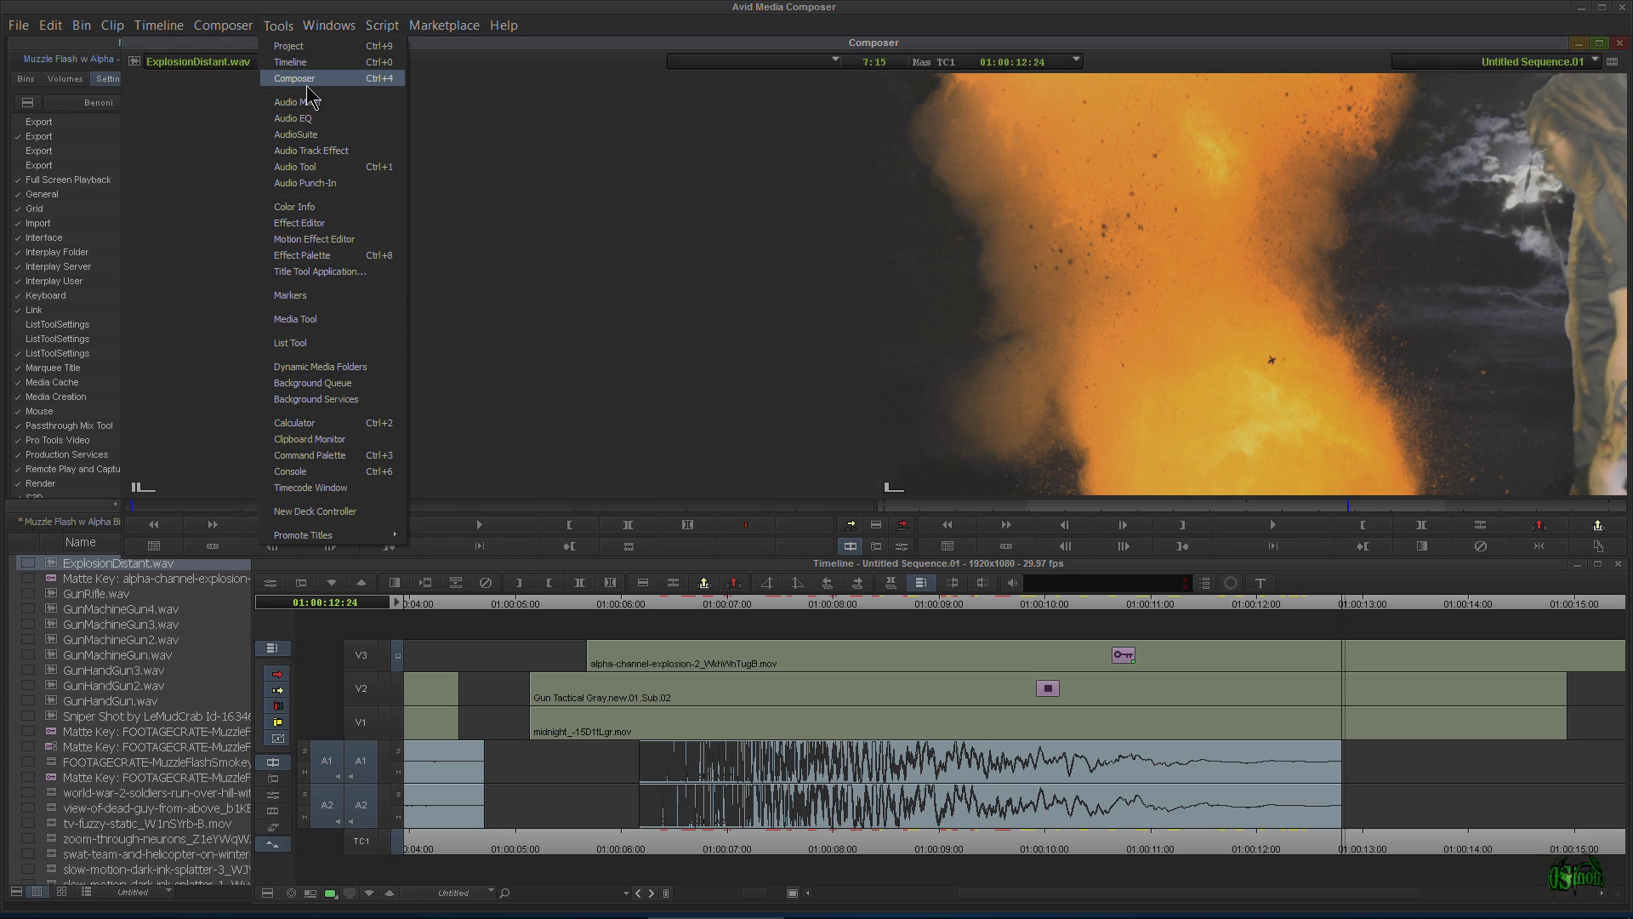
{"action": "left_click", "coordinate": [340, 102]}
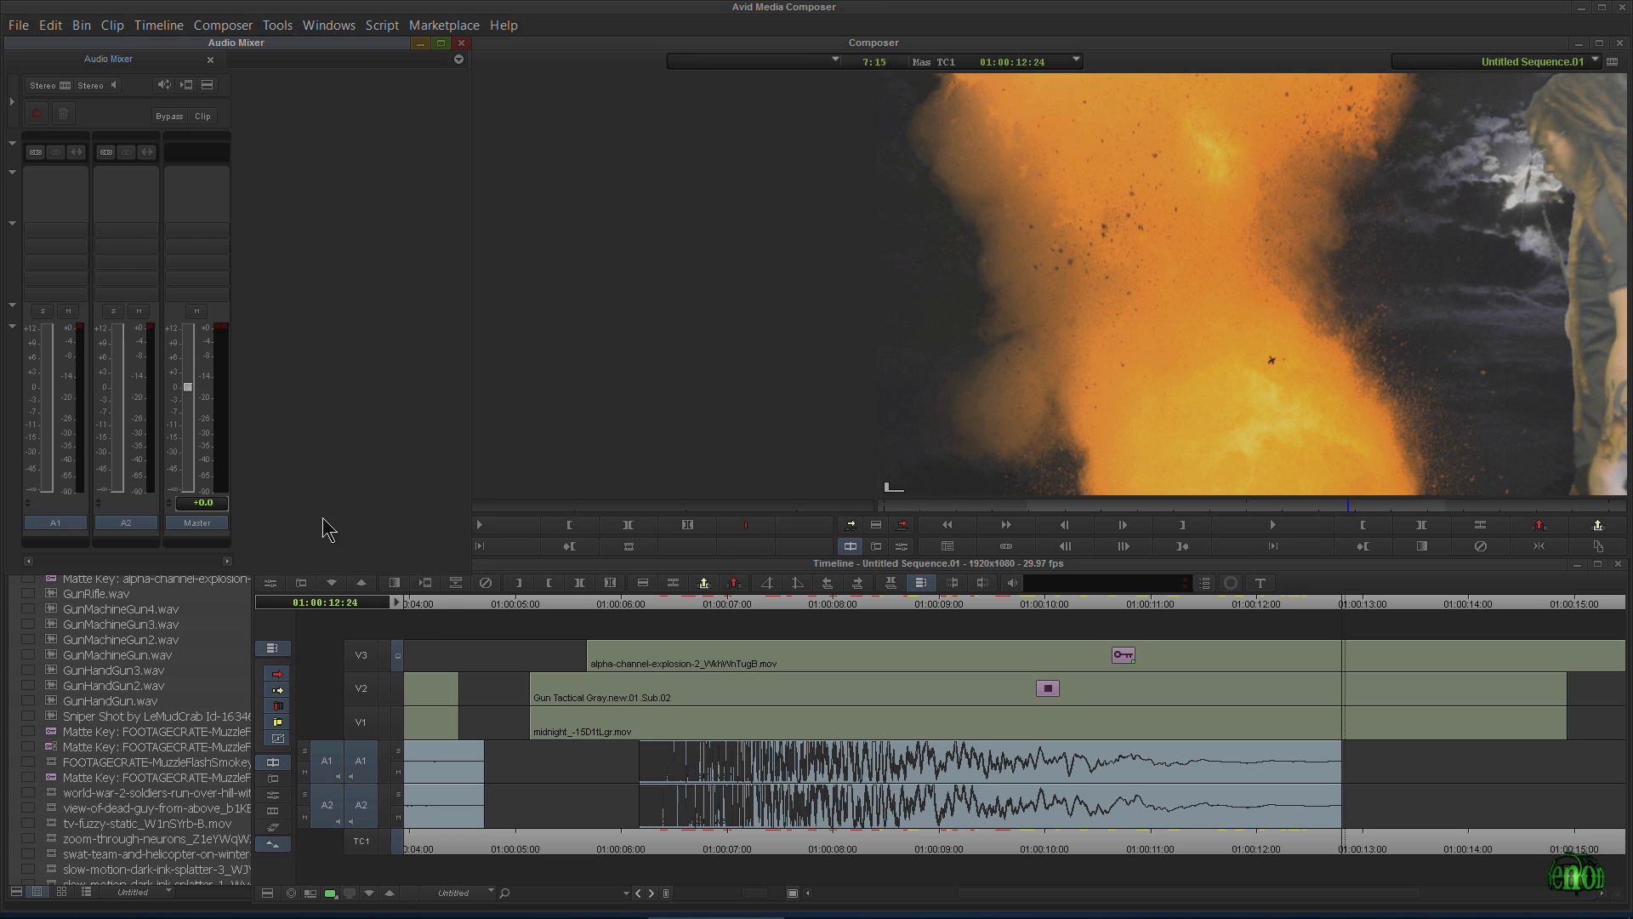
{"action": "left_click_drag", "start_coordinate": [830, 607], "coordinate": [764, 607]}
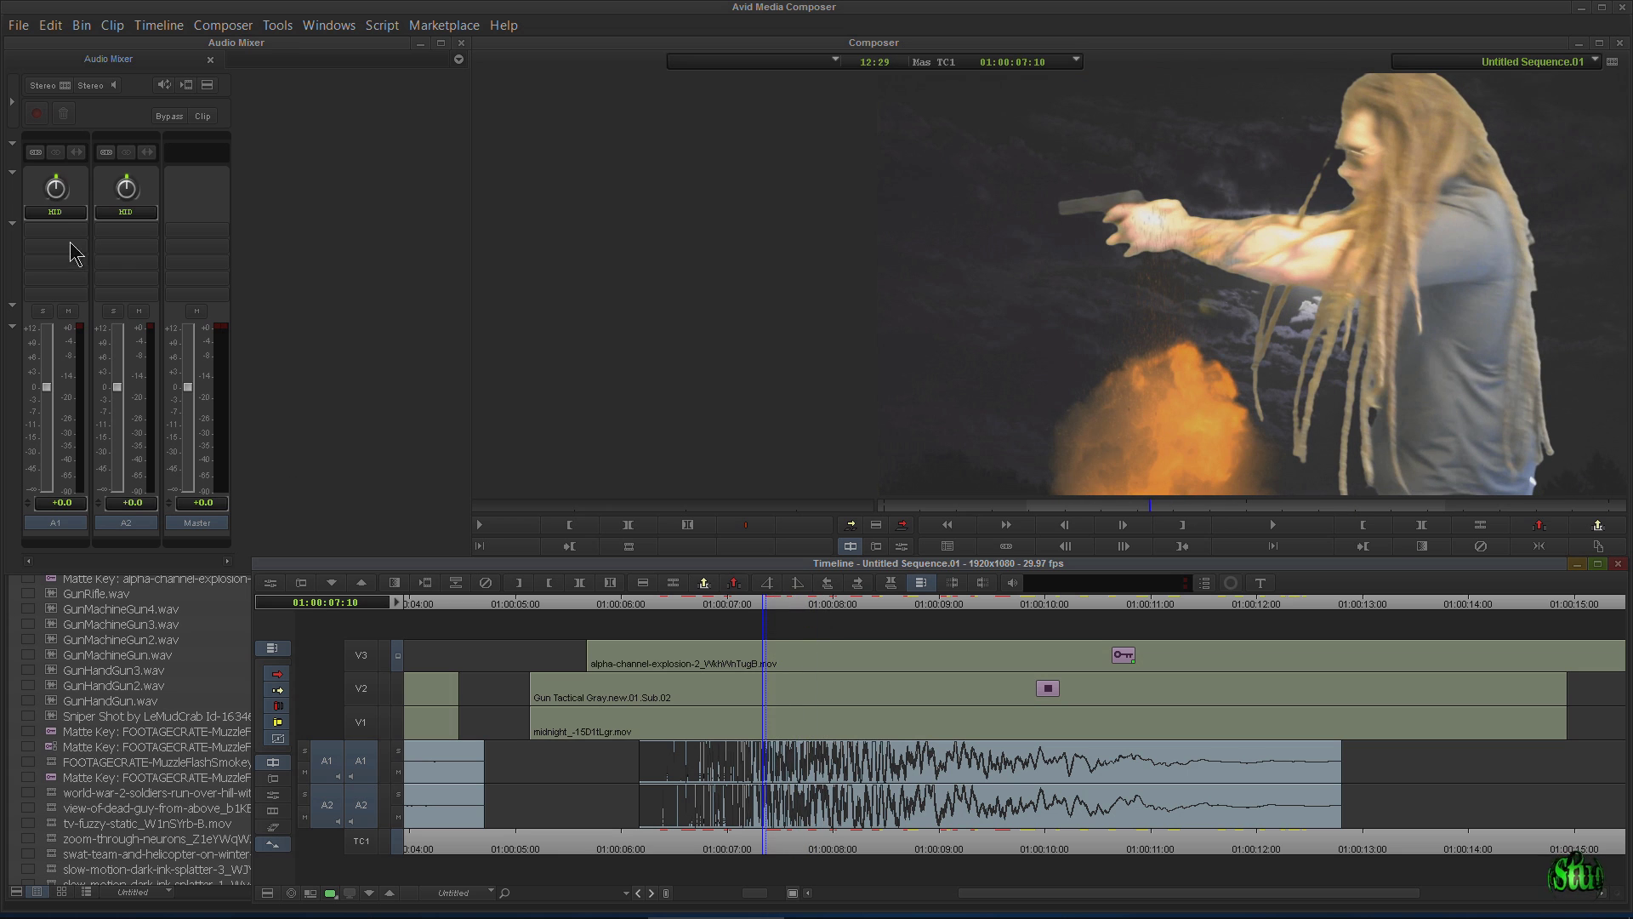
{"action": "left_click_drag", "start_coordinate": [53, 187], "coordinate": [53, 246]}
{"action": "left_click_drag", "start_coordinate": [126, 188], "coordinate": [369, 232]}
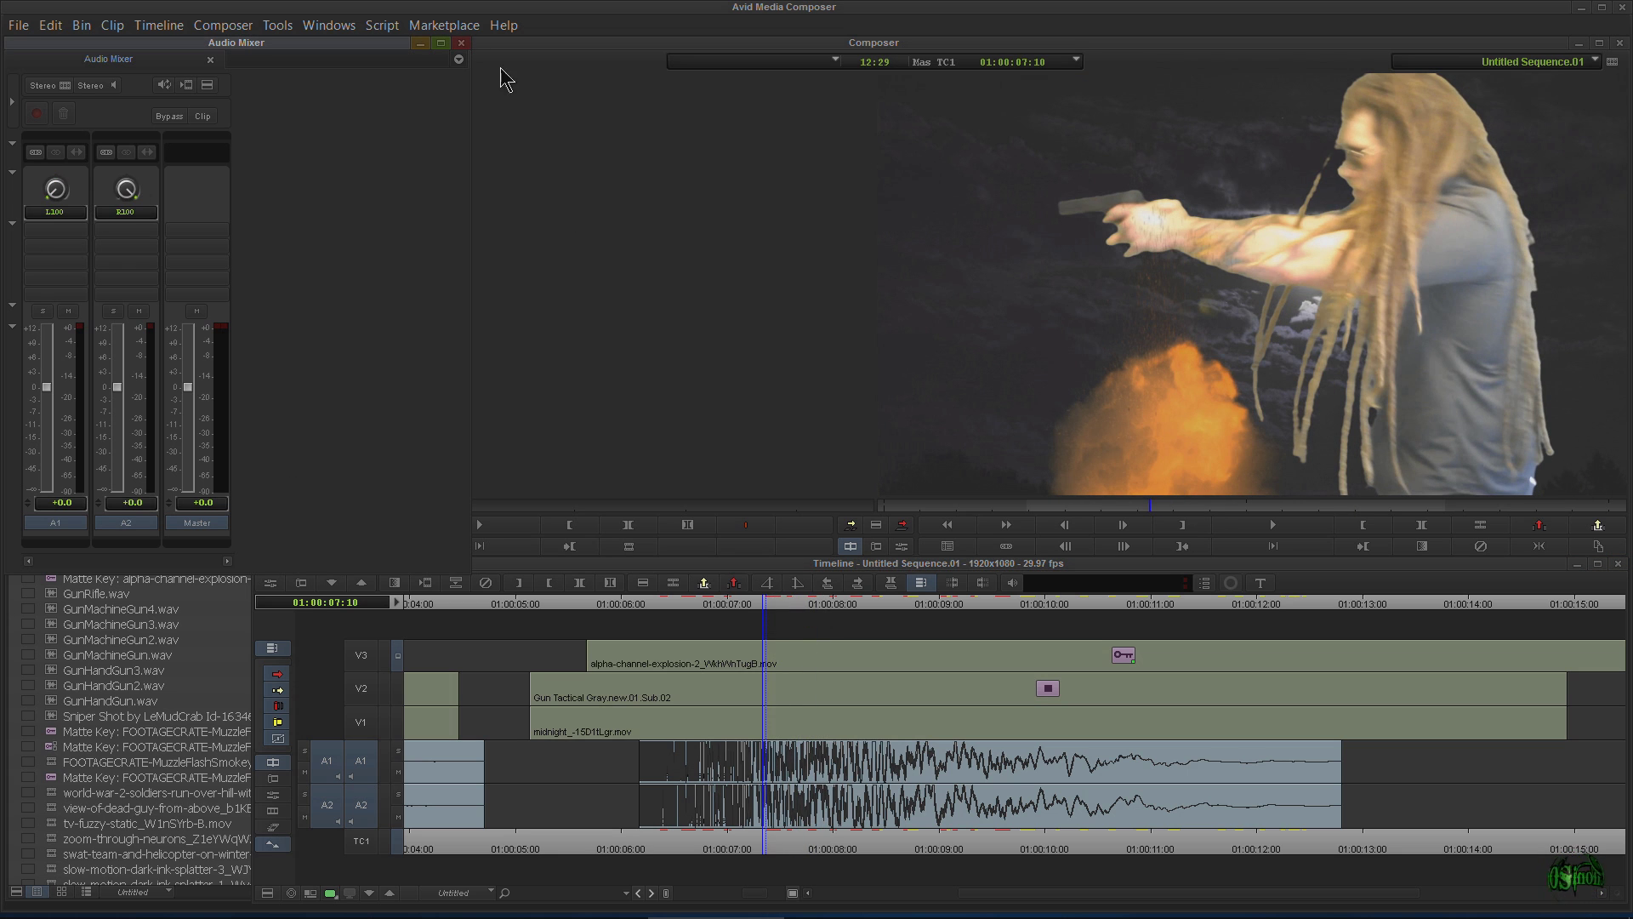
{"action": "left_click", "coordinate": [462, 43]}
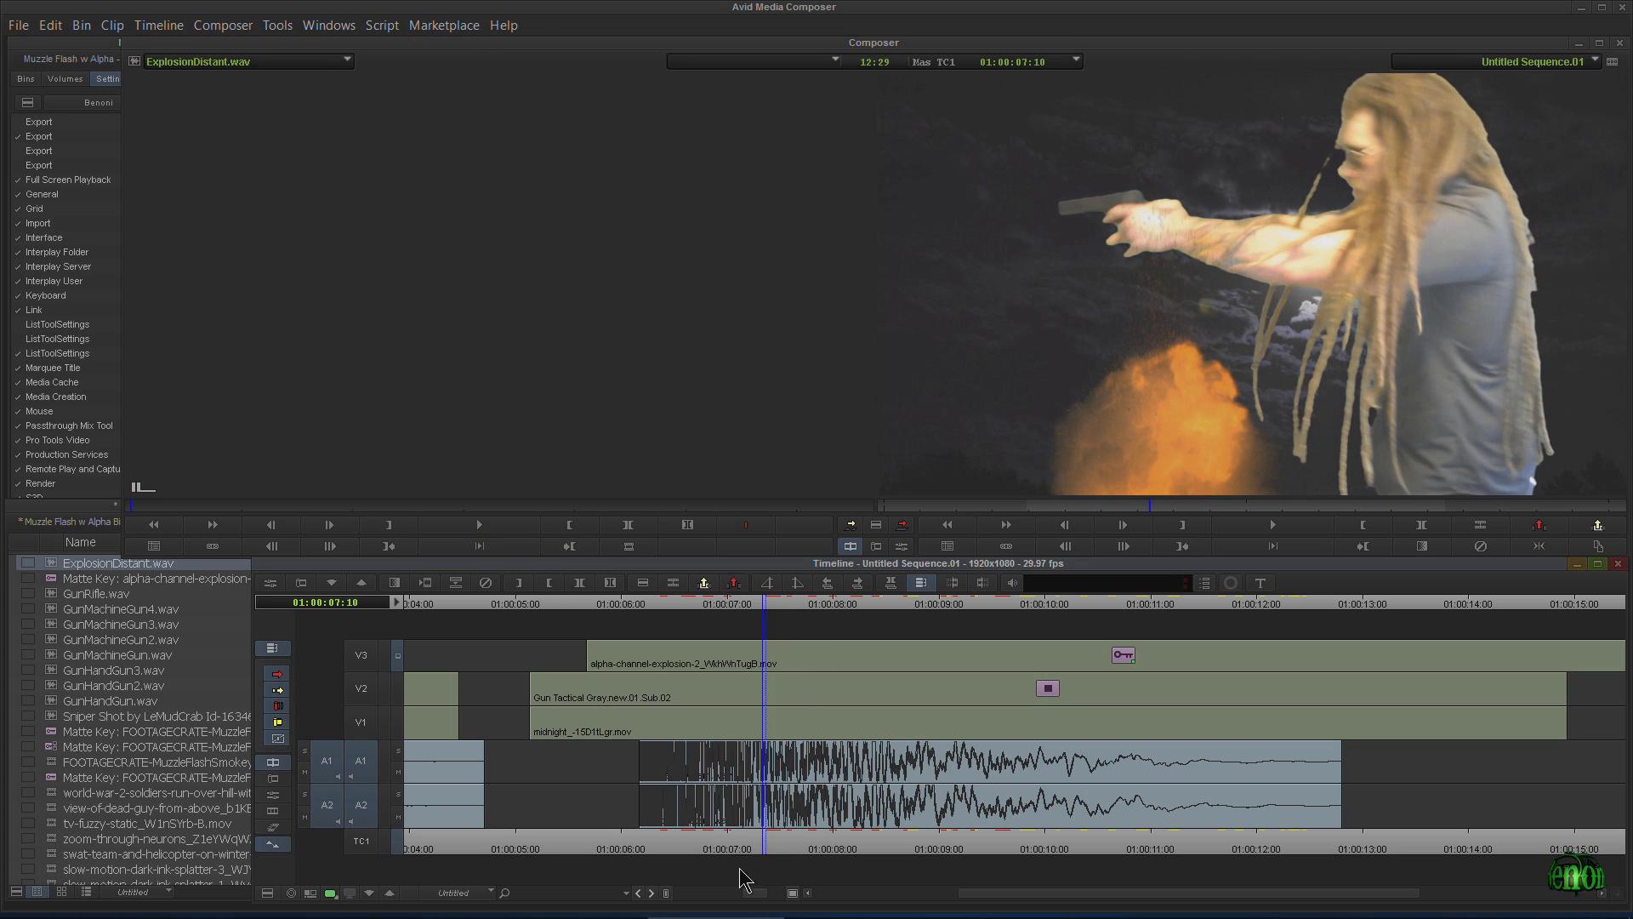
Render the Matte Key effect of the alpha-channel explosion clip on V3
{"action": "left_click", "coordinate": [979, 661]}
{"action": "left_click", "coordinate": [431, 586]}
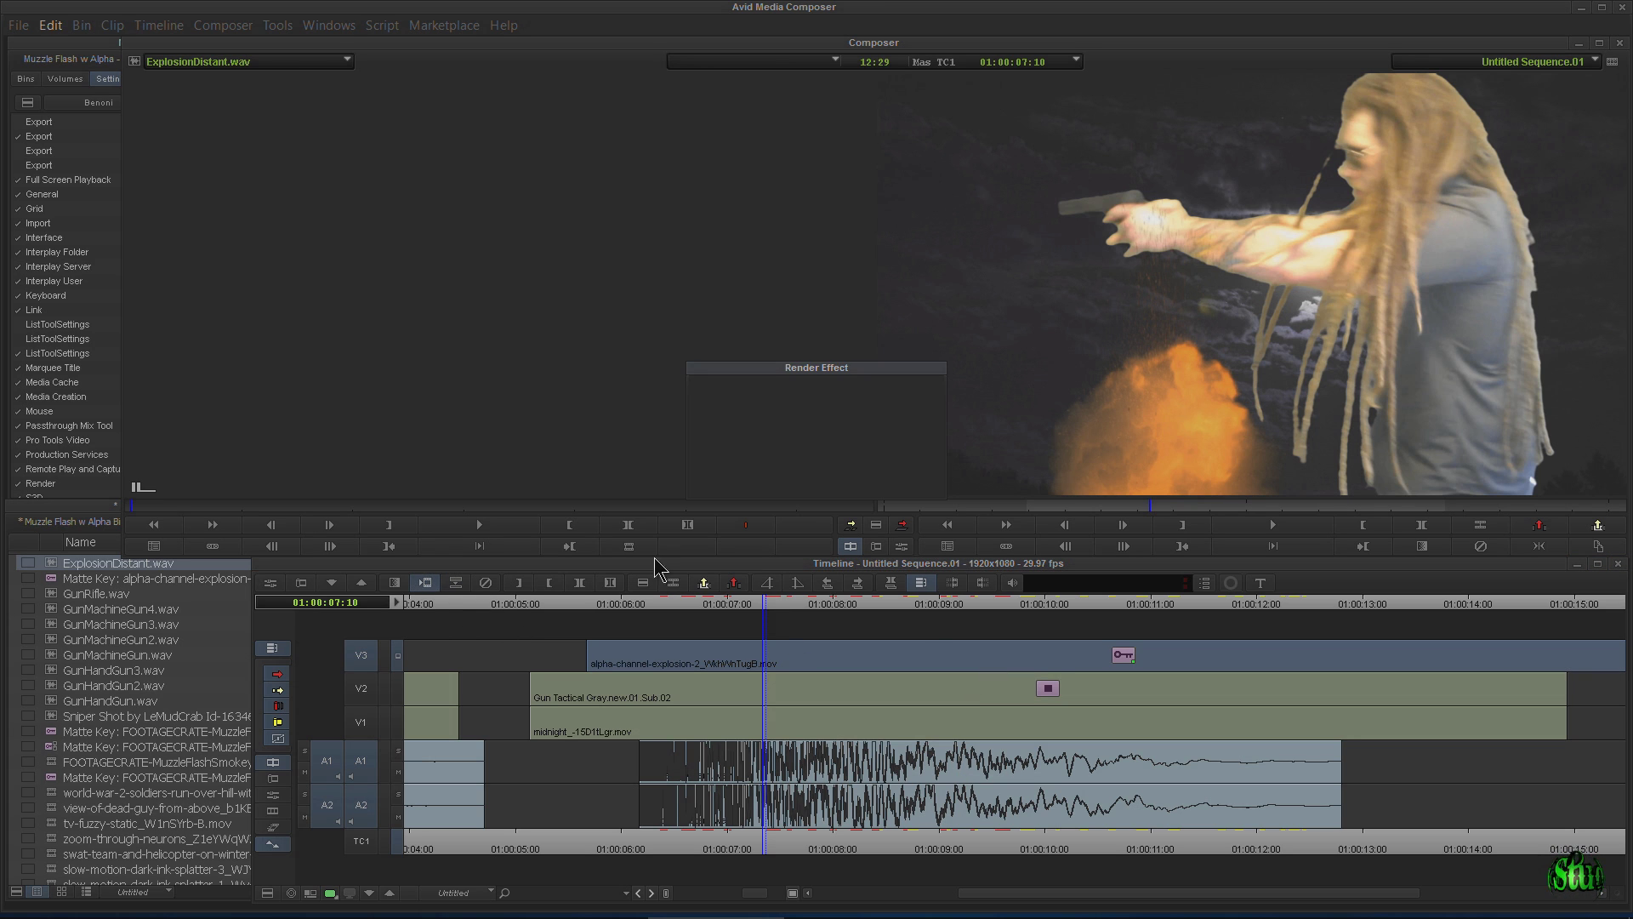
{"action": "left_click", "coordinate": [830, 478]}
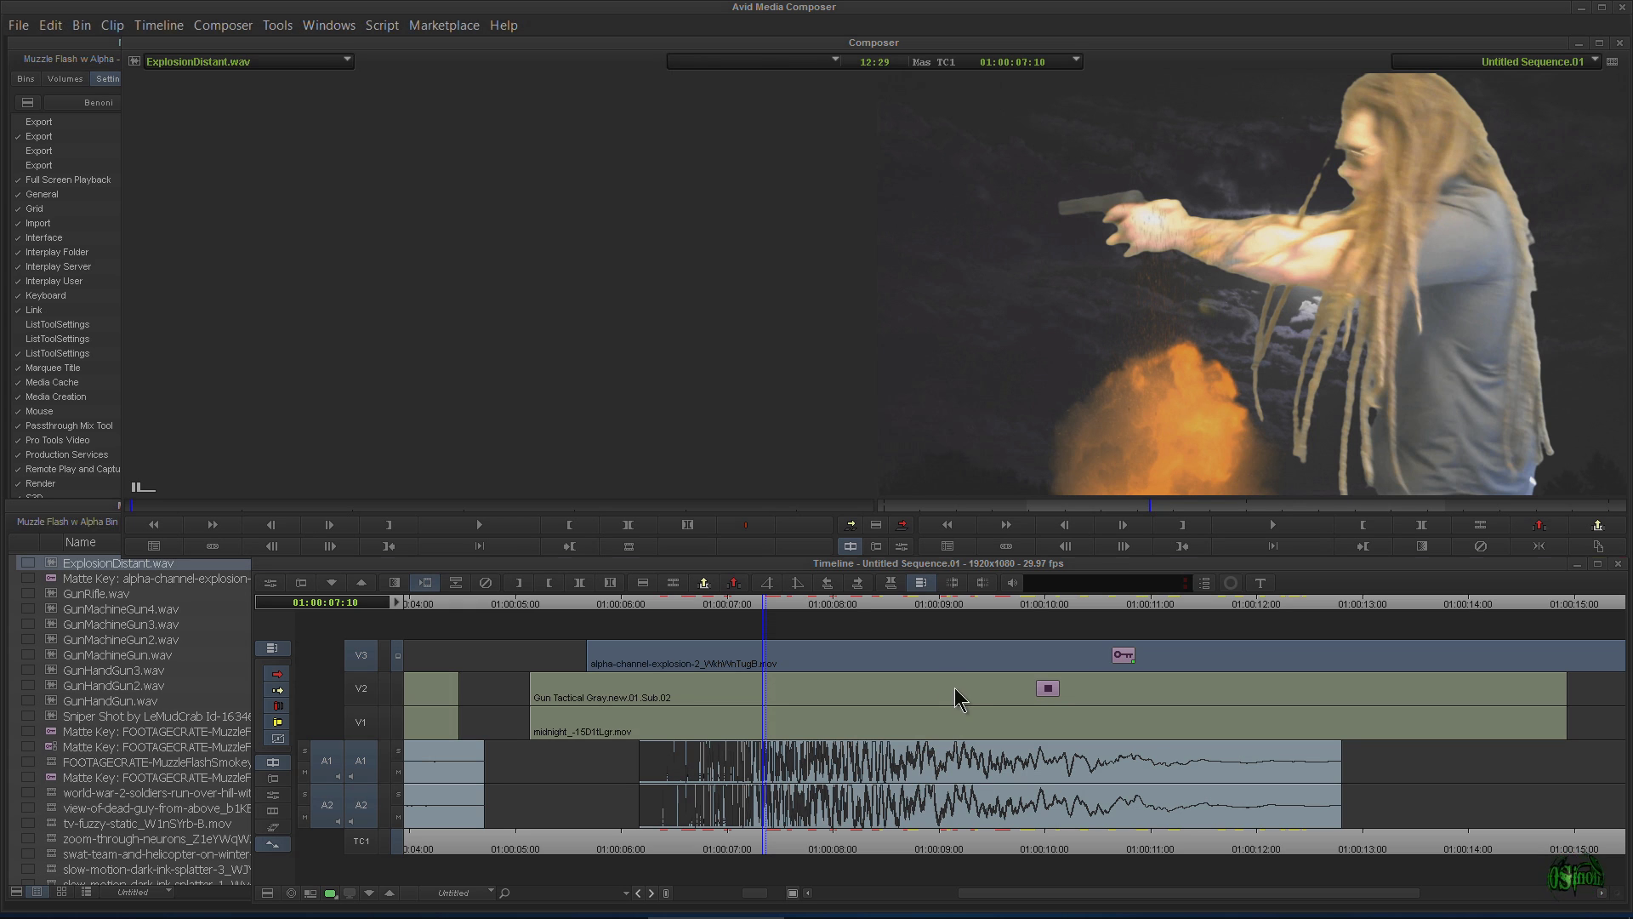
Play the explosion shot with its sound from 01:00:04:20 and scrub back to the start of the blast at 01:00:06:23
{"action": "left_click_drag", "start_coordinate": [765, 621], "coordinate": [485, 634]}
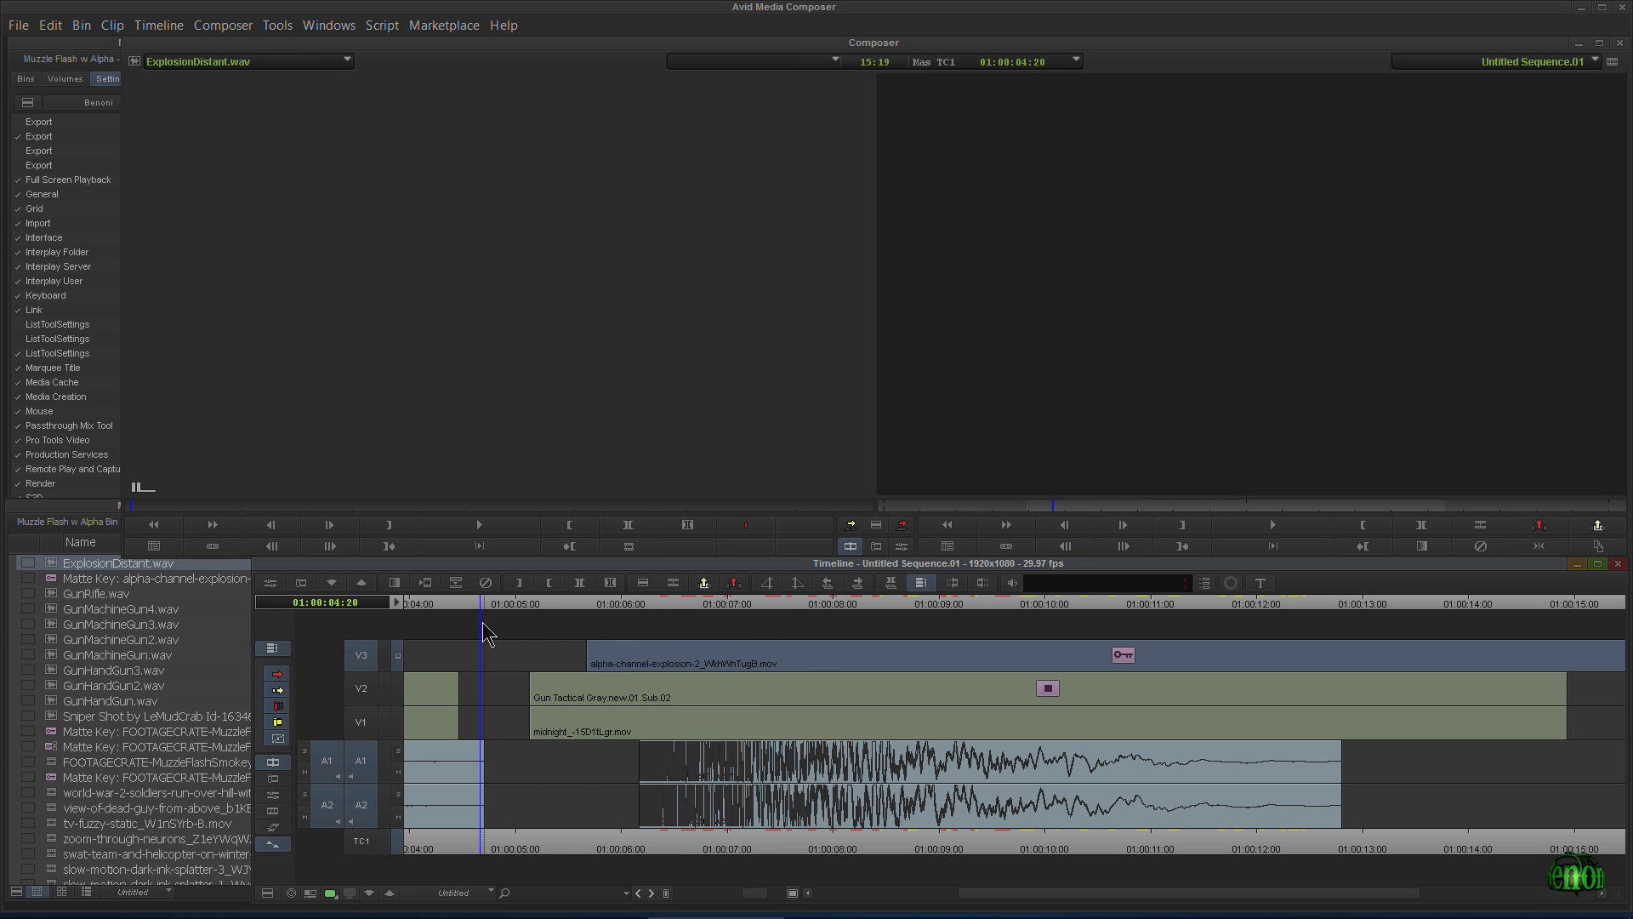
{"action": "key", "text": "space"}
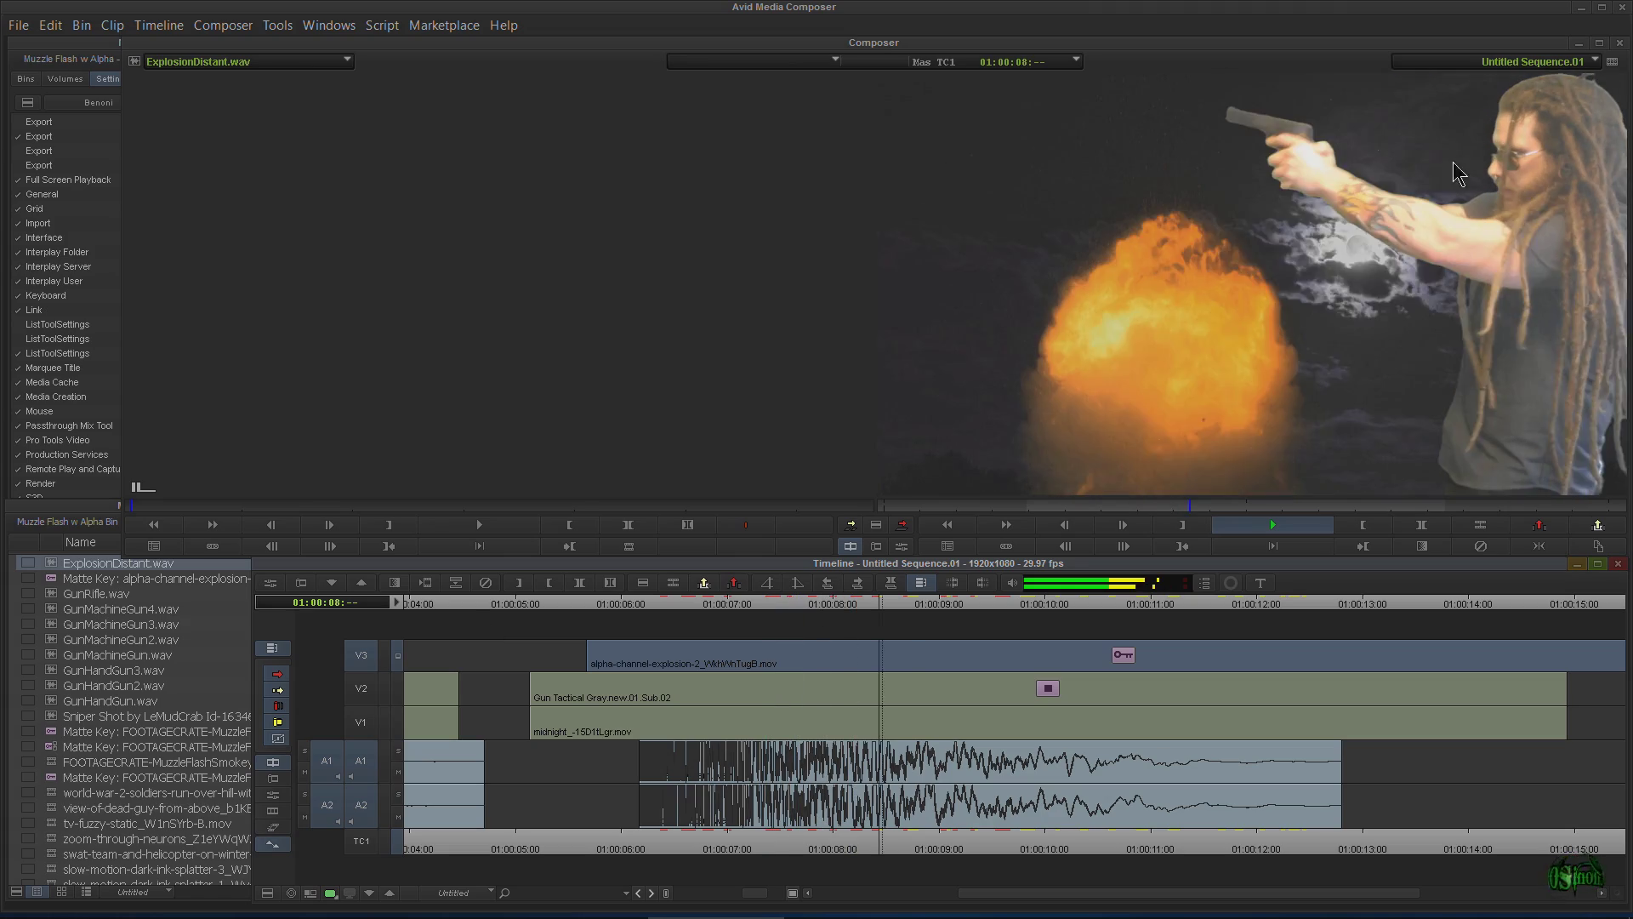
{"action": "key", "text": "space"}
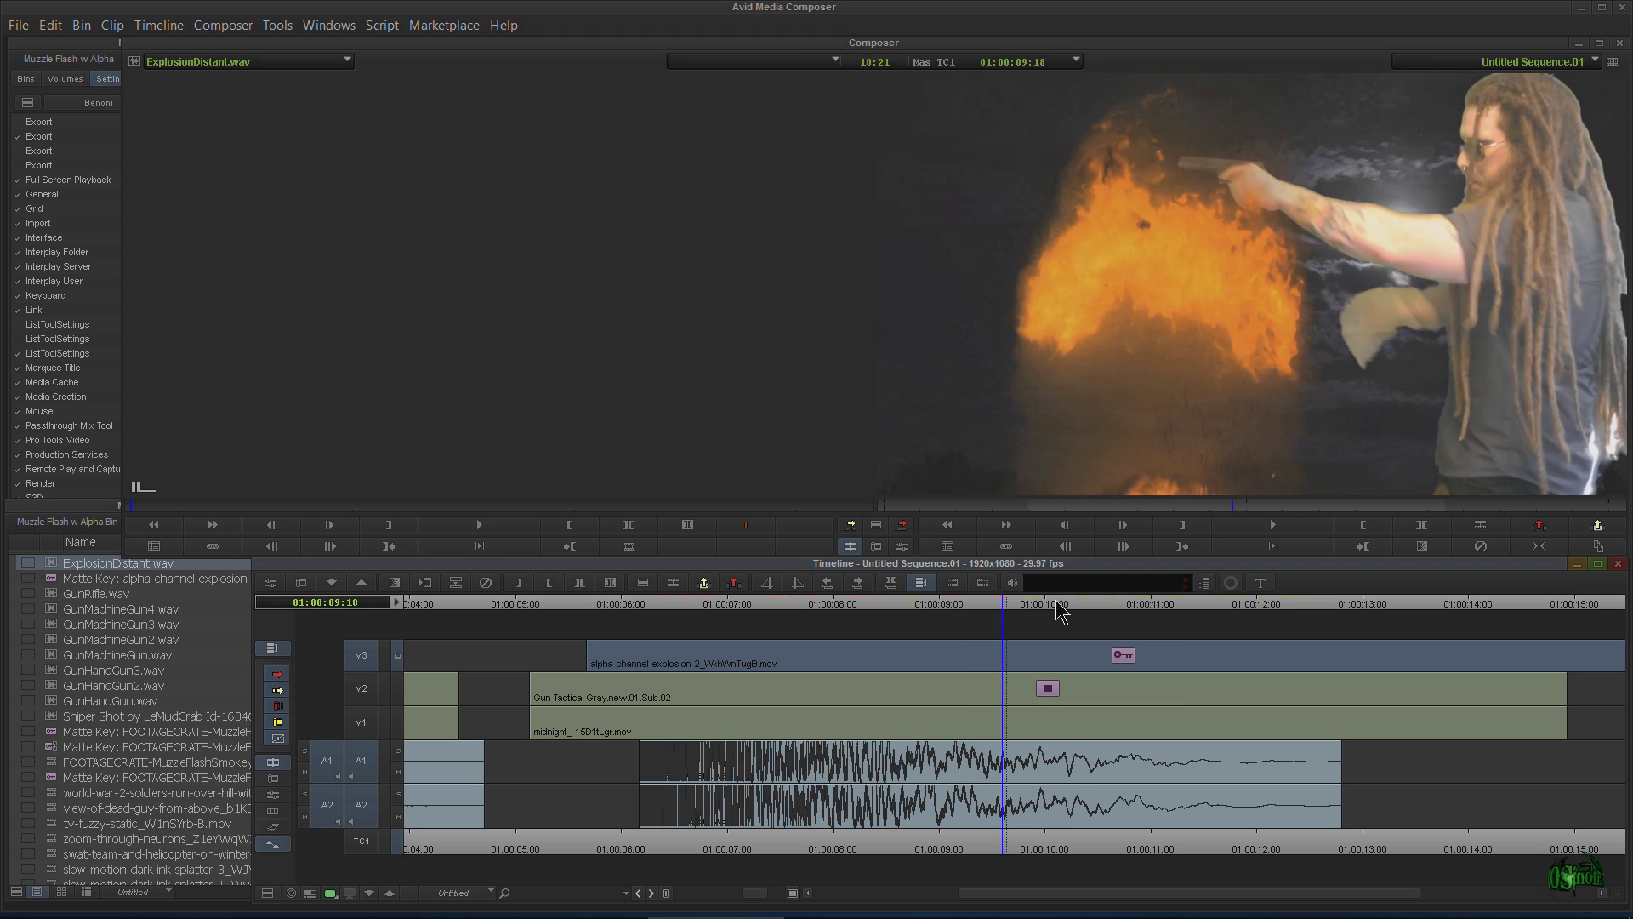
{"action": "left_click_drag", "start_coordinate": [894, 620], "coordinate": [703, 642]}
Play the police-car-light shot from just before its first gunshot near 01:00:16:00 through the second muzzle flash
{"action": "left_click_drag", "start_coordinate": [992, 886], "coordinate": [1272, 875]}
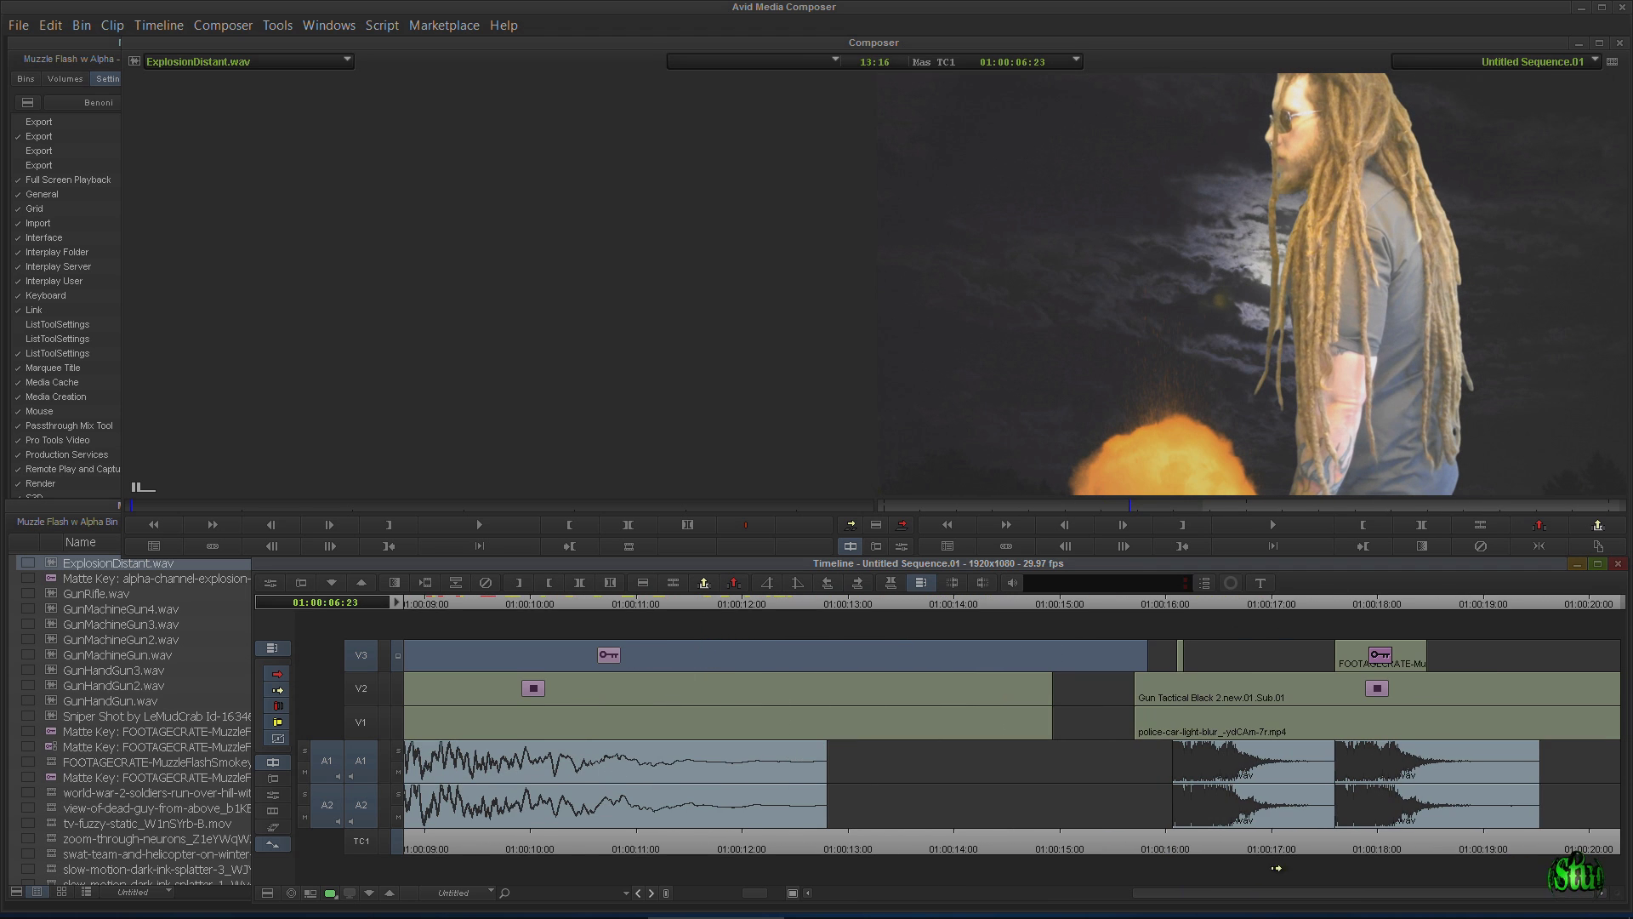
{"action": "left_click", "coordinate": [1182, 609]}
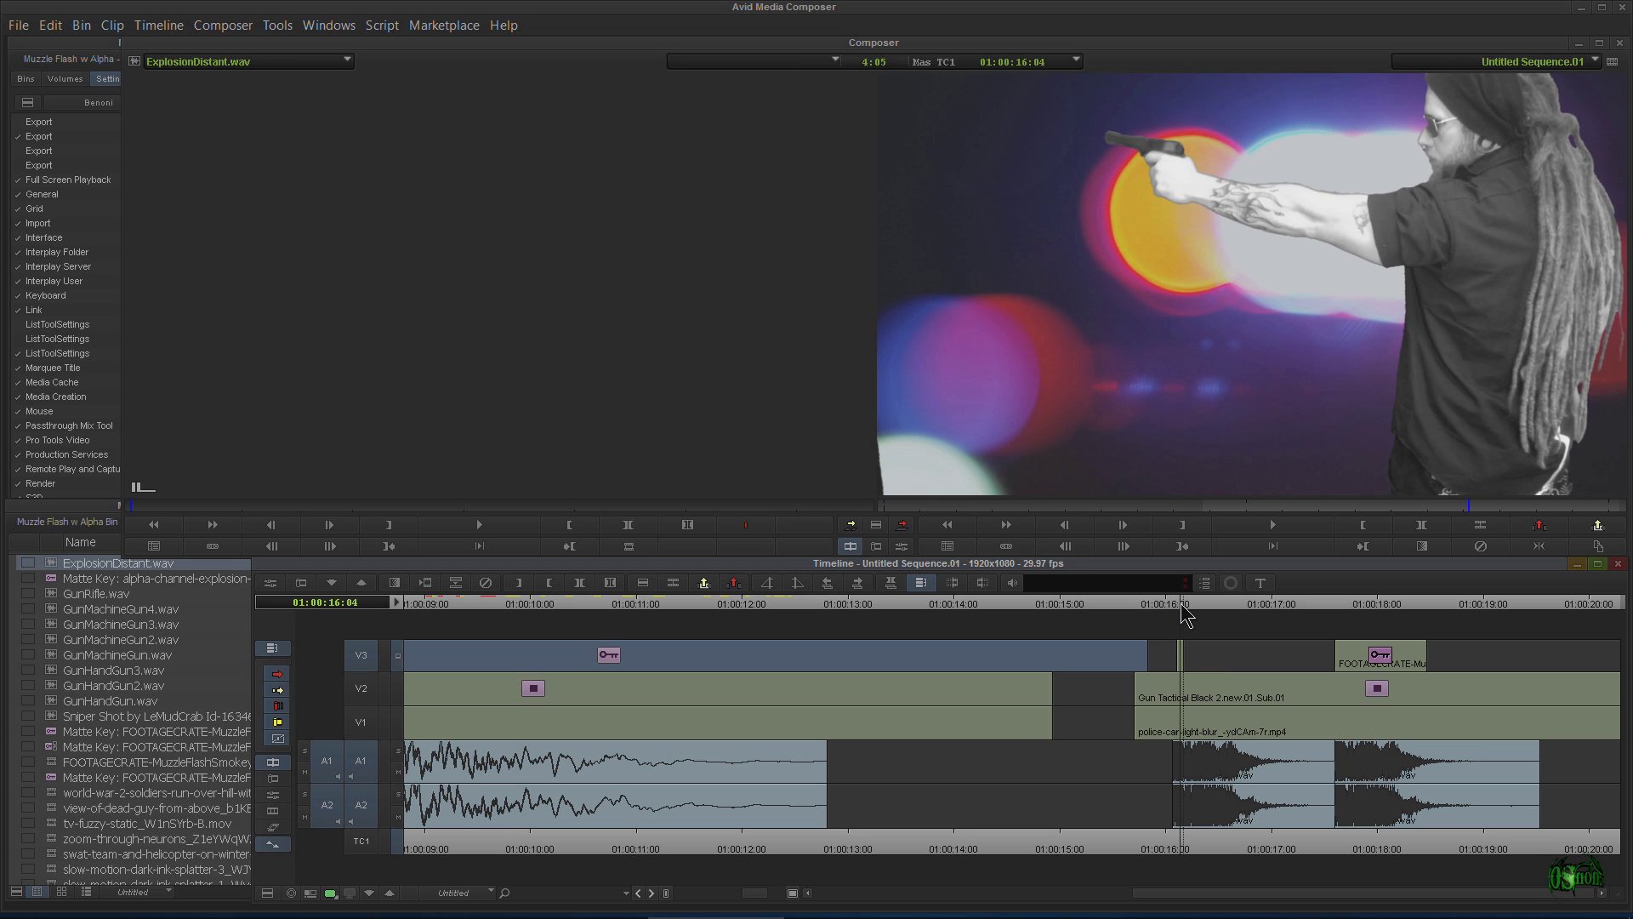
{"action": "mouse_move", "coordinate": [1183, 611]}
{"action": "left_mouse_down"}
{"action": "mouse_move", "coordinate": [1366, 584]}
{"action": "mouse_move", "coordinate": [1164, 621]}
{"action": "left_mouse_up"}
{"action": "key", "text": "space"}
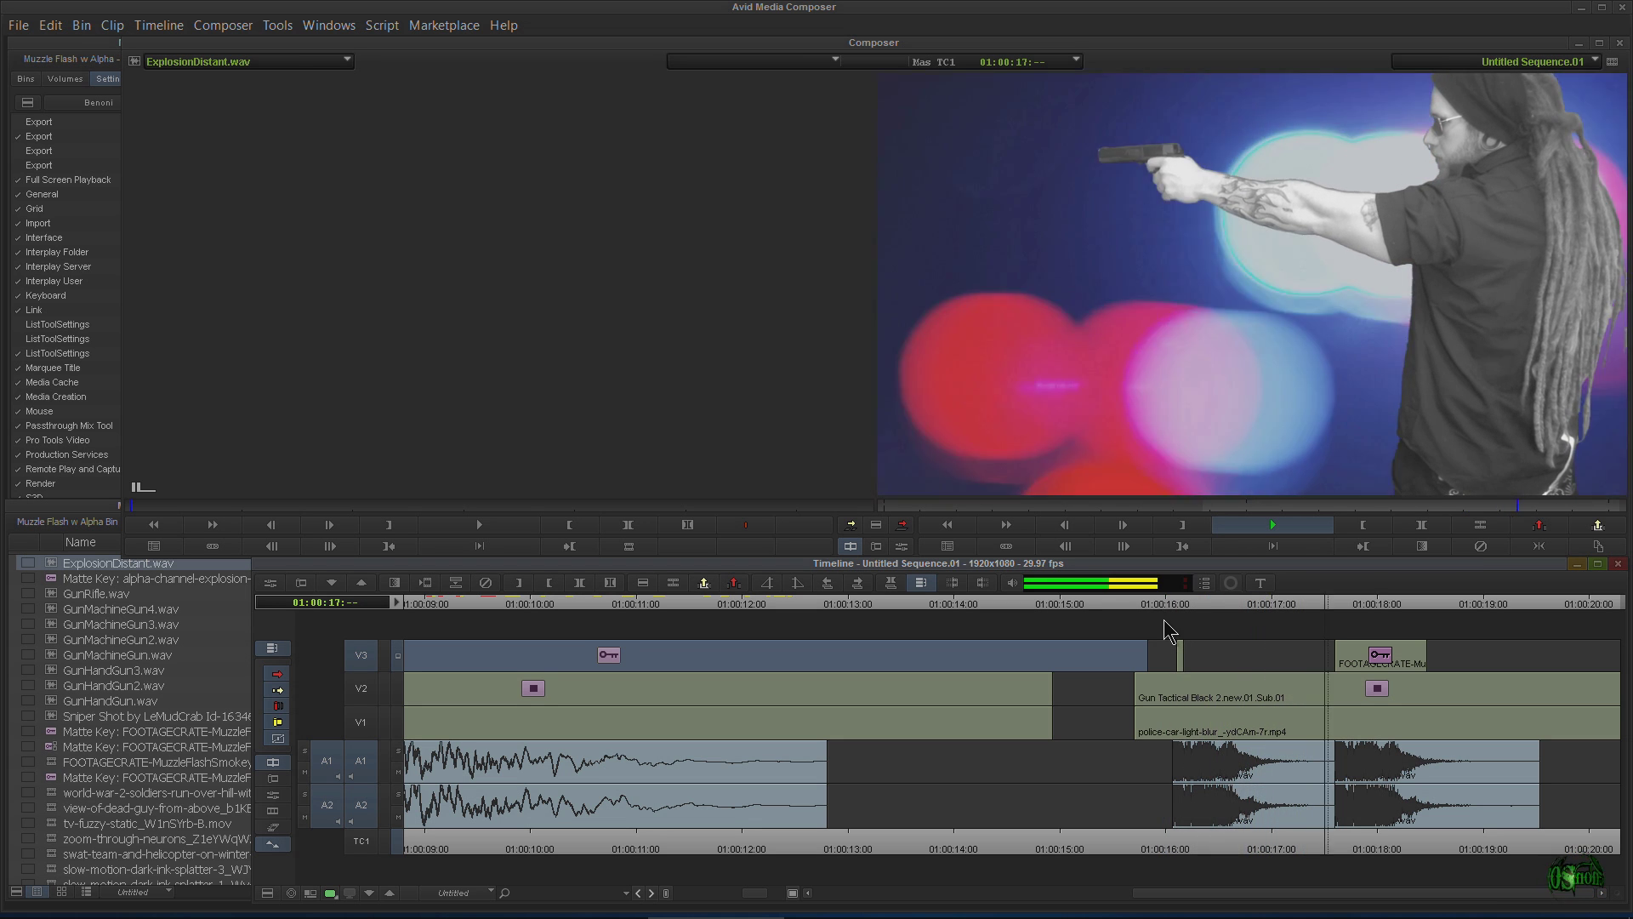
{"action": "key", "text": "space"}
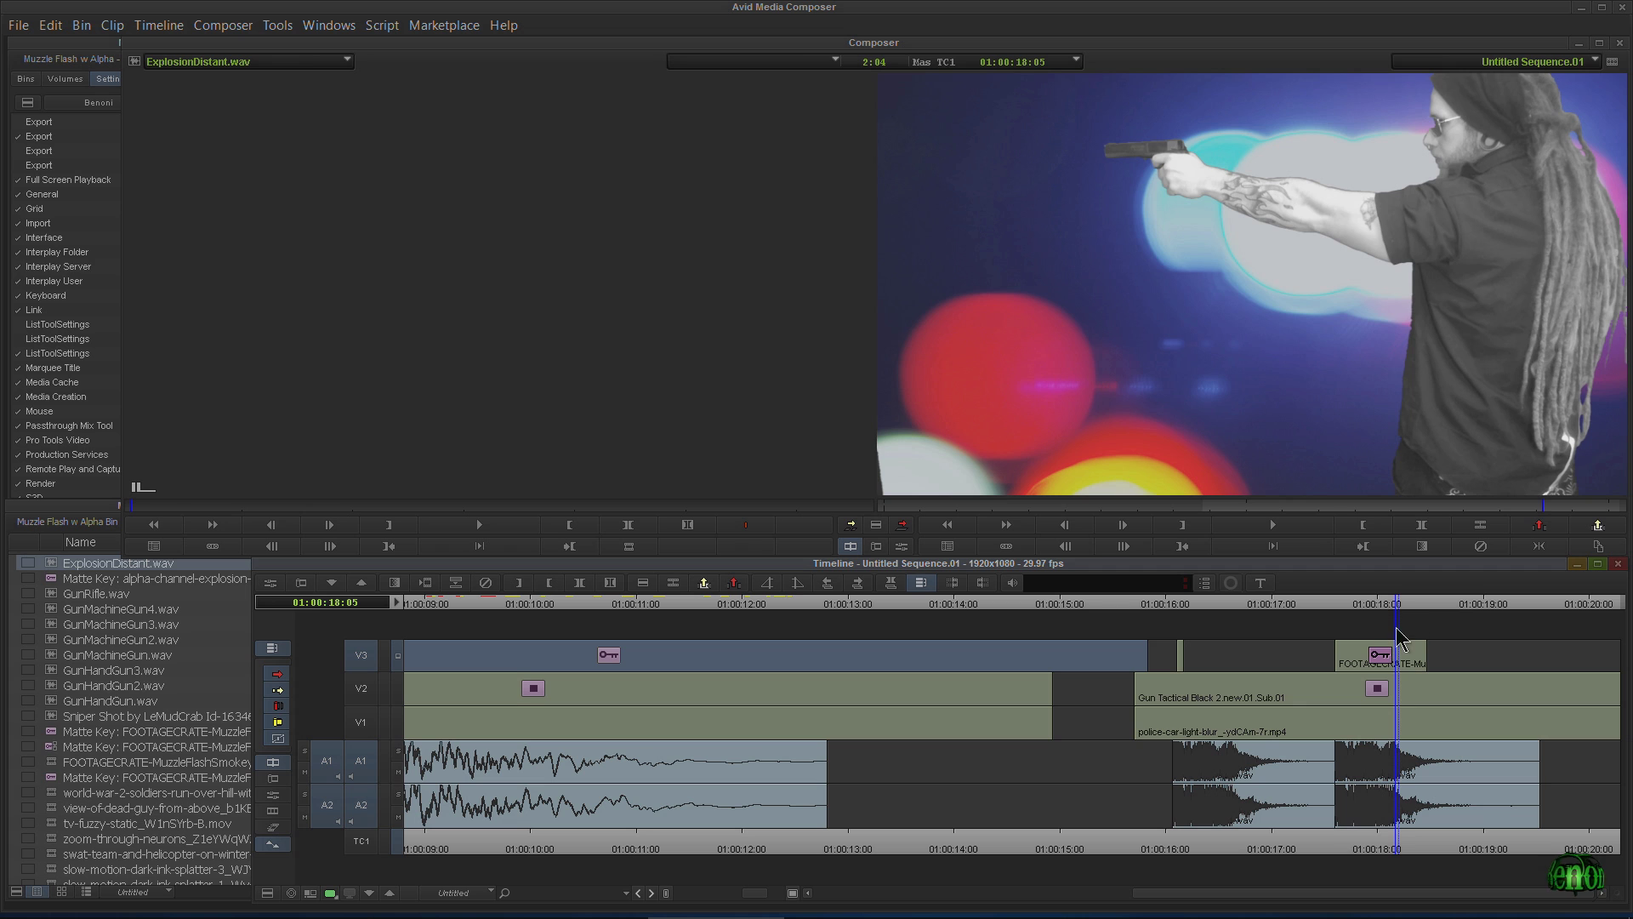